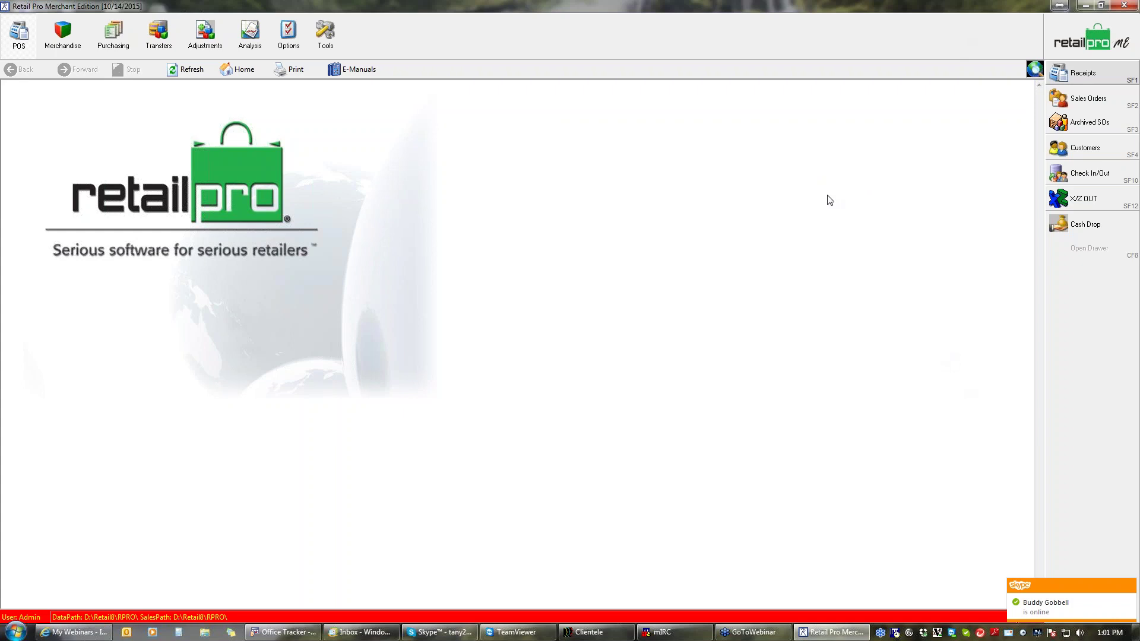
# - Open the Reports module from Analysis and move its window toward the centre of the workspace
pyautogui.click(248, 48)
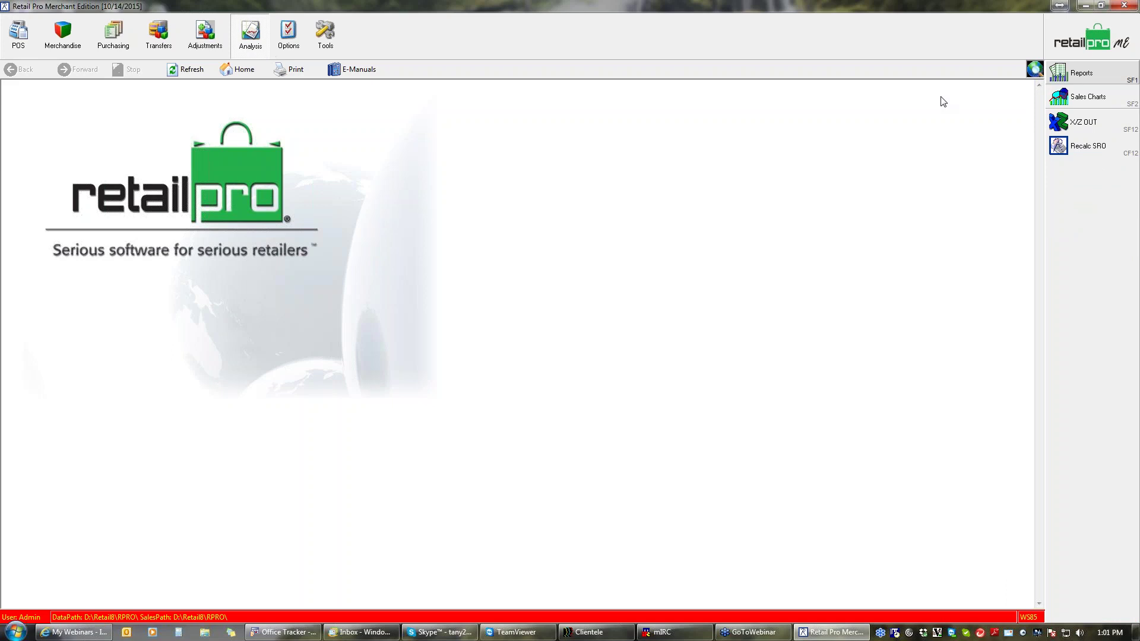
pyautogui.click(1080, 77)
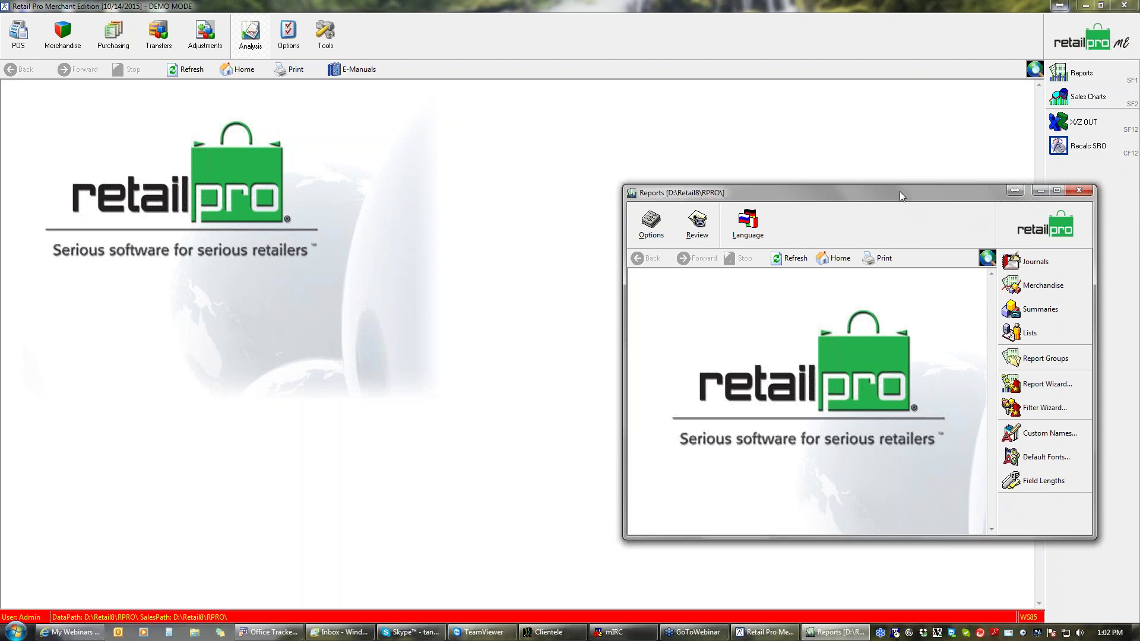
pyautogui.moveTo(899, 192); pyautogui.dragTo(590, 124)
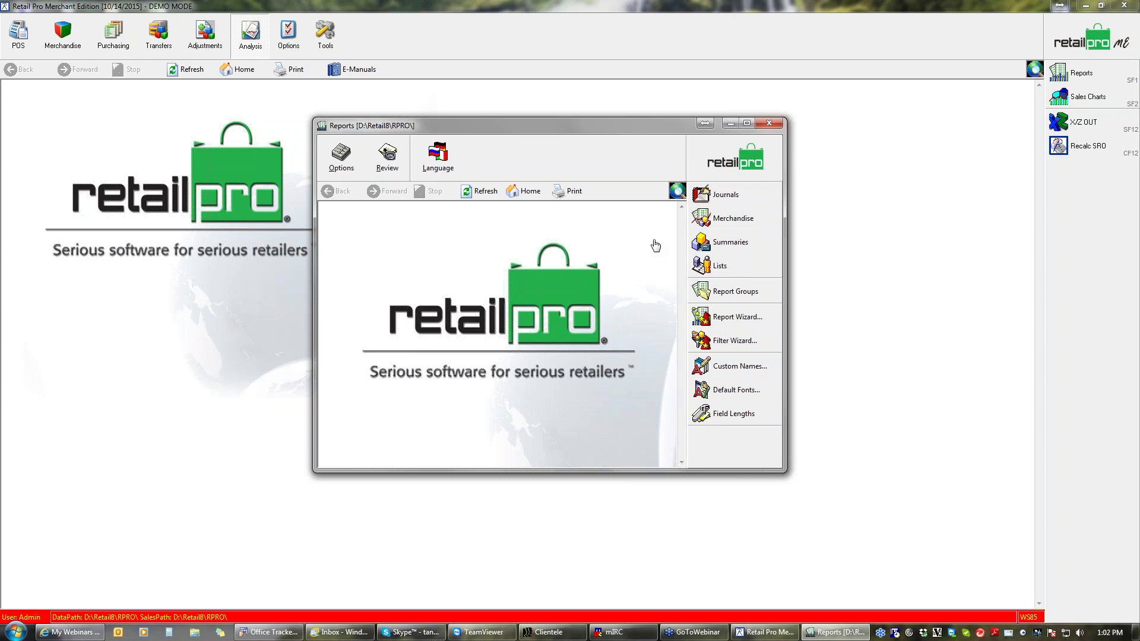
# - View the available Lists reports and return to the report categories
pyautogui.click(744, 272)
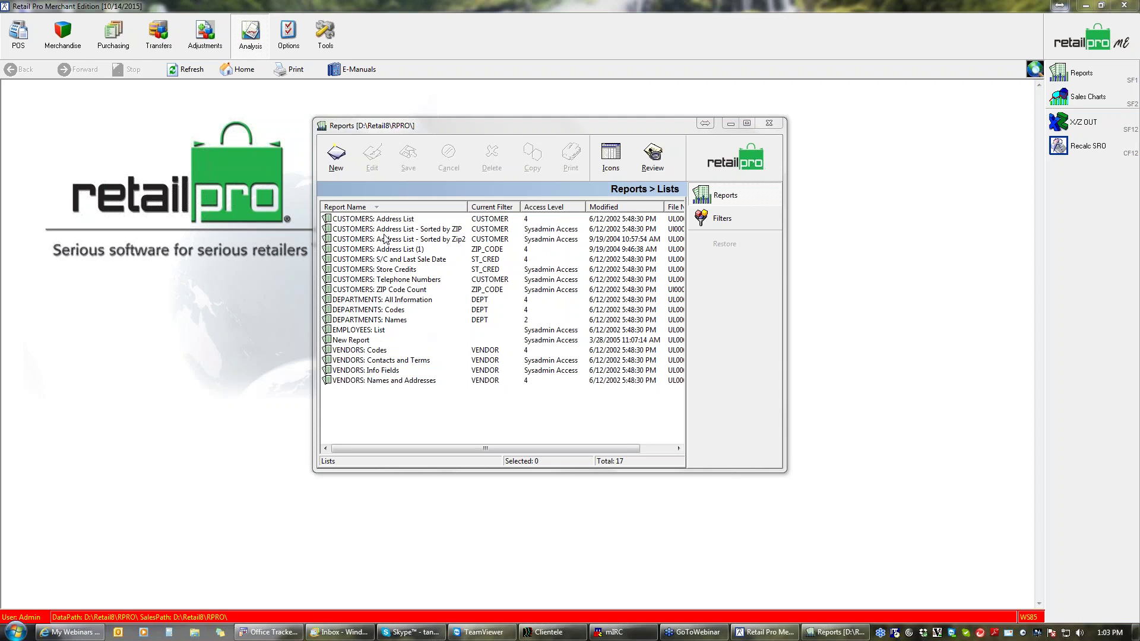
pyautogui.click(729, 197)
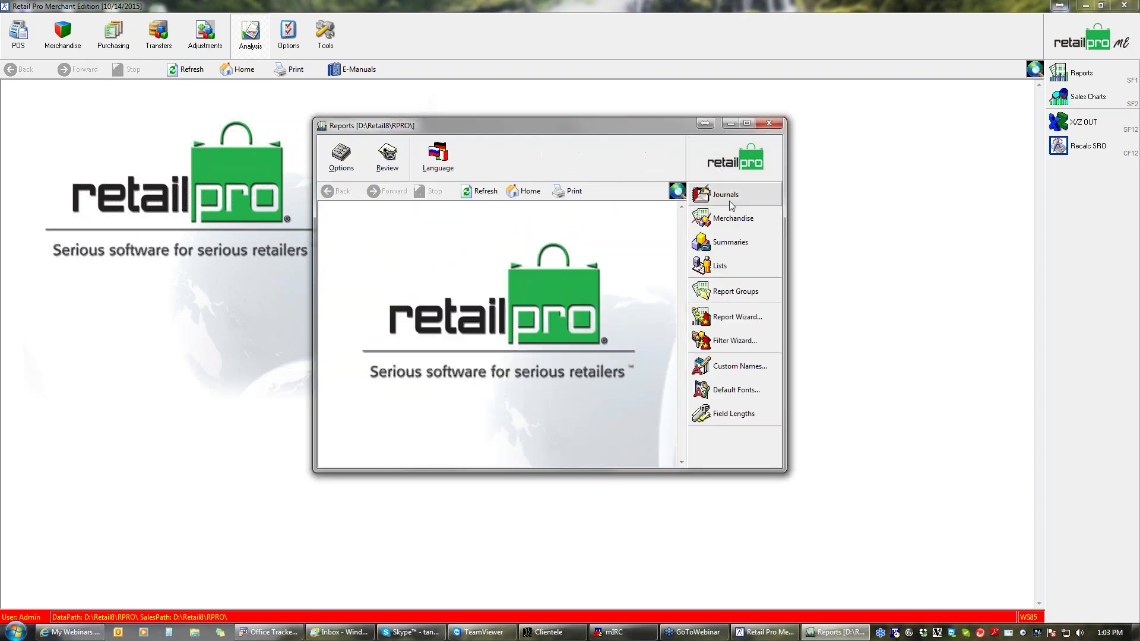
# - Browse the Summaries reports down to the SALES entries, highlight SALES: Item Summary, and return to the report categories
pyautogui.click(741, 249)
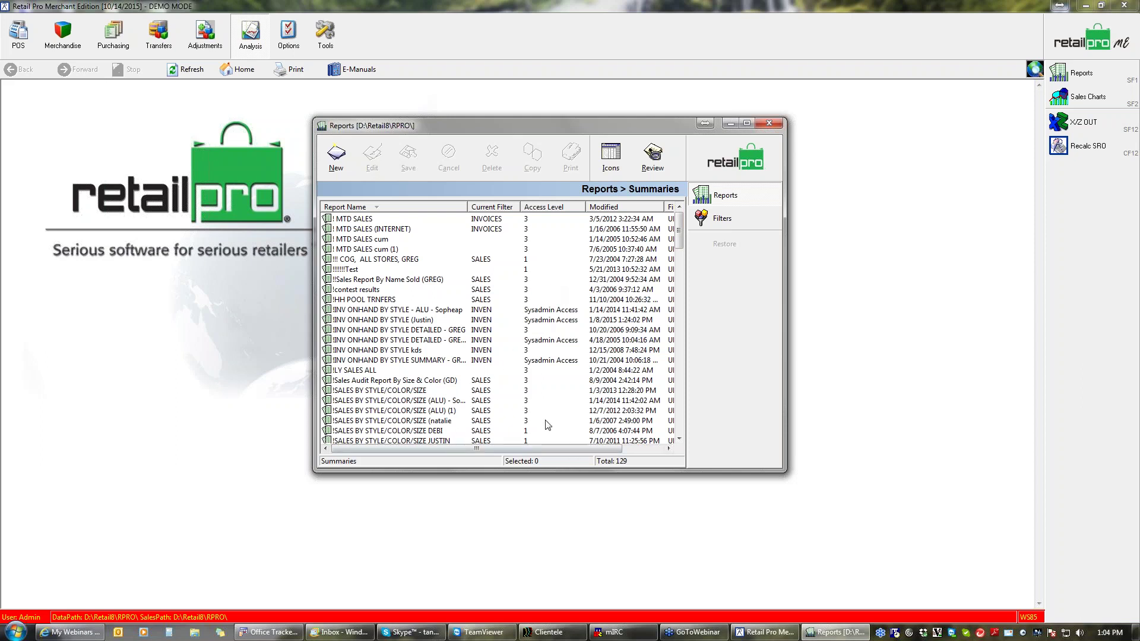
pyautogui.click(680, 404)
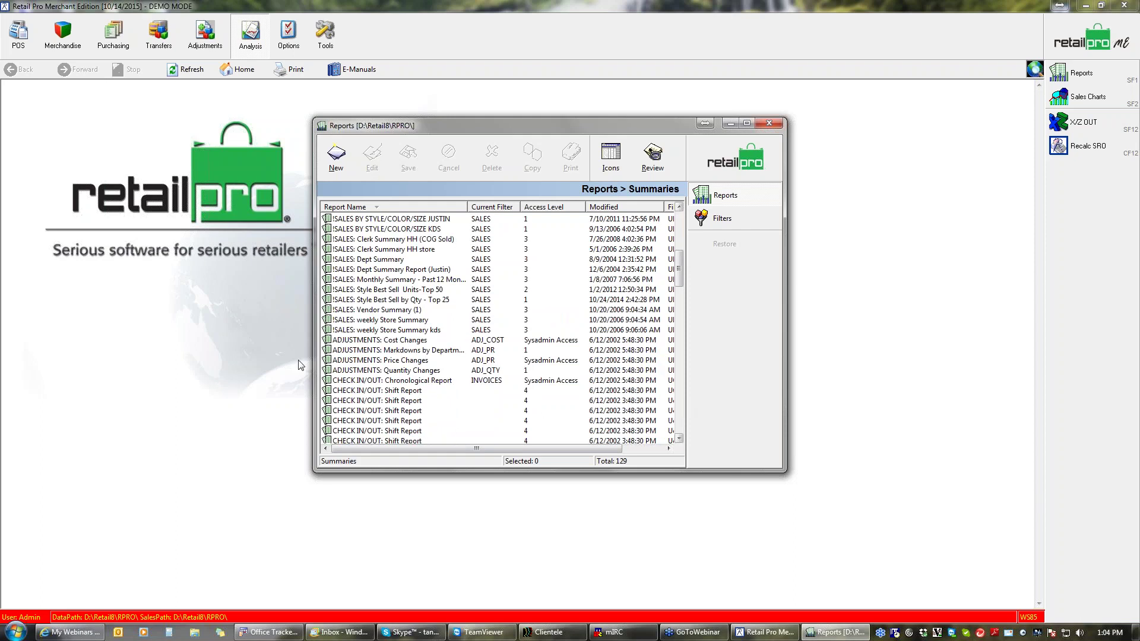
pyautogui.click(680, 415)
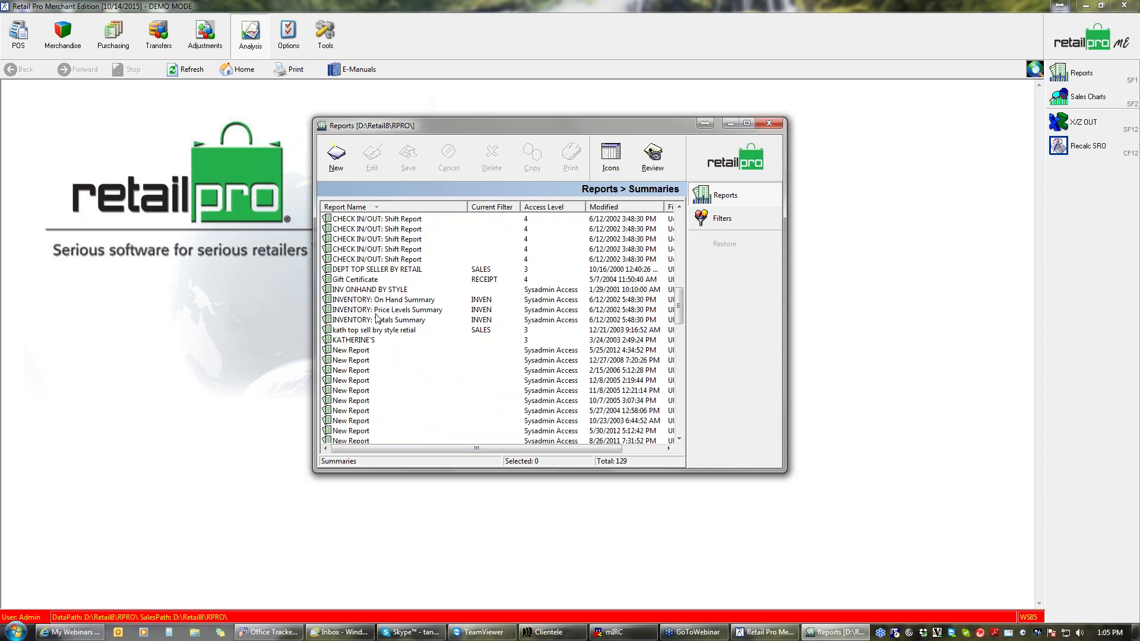
pyautogui.scroll(-7, 389, 383)
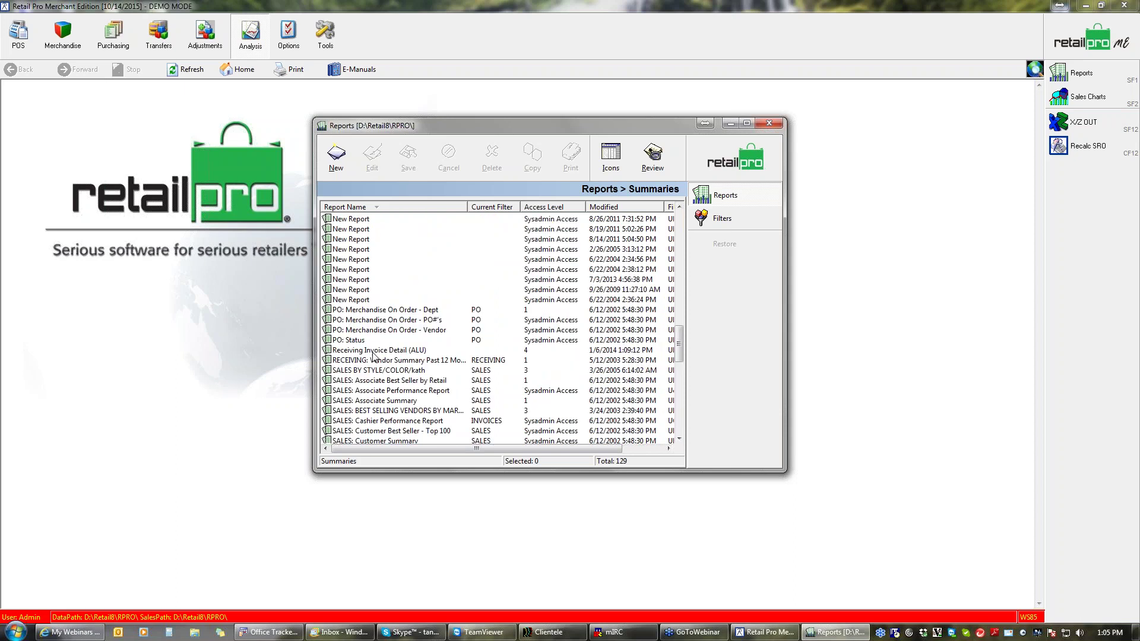
pyautogui.click(680, 439)
pyautogui.click(680, 439)
pyautogui.click(681, 439)
pyautogui.click(681, 438)
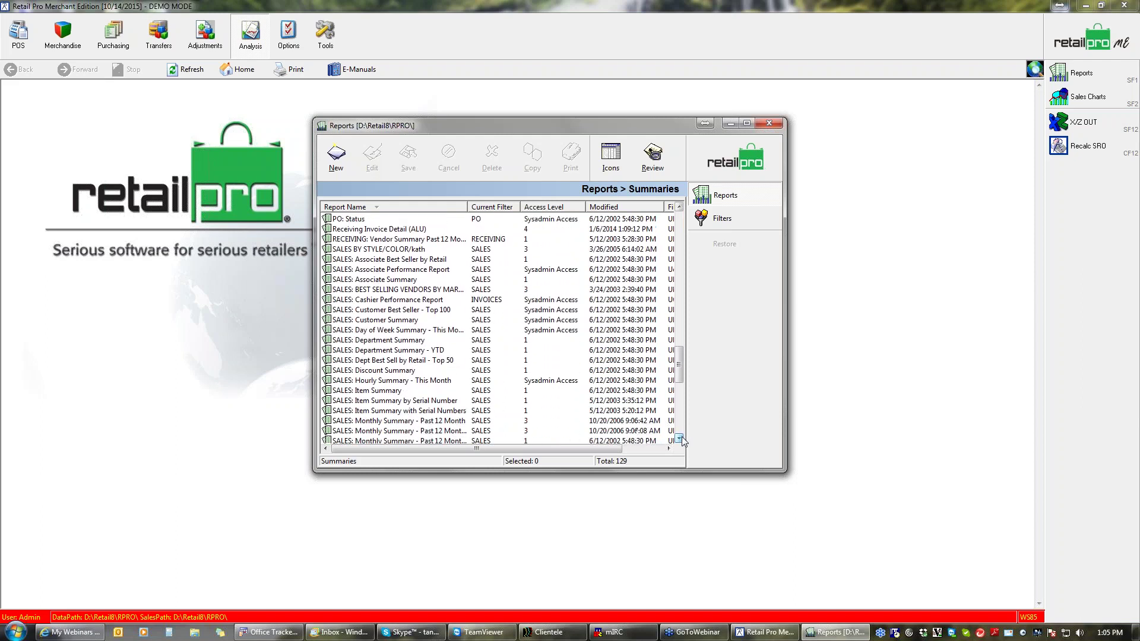
pyautogui.click(681, 439)
pyautogui.click(680, 439)
pyautogui.click(681, 439)
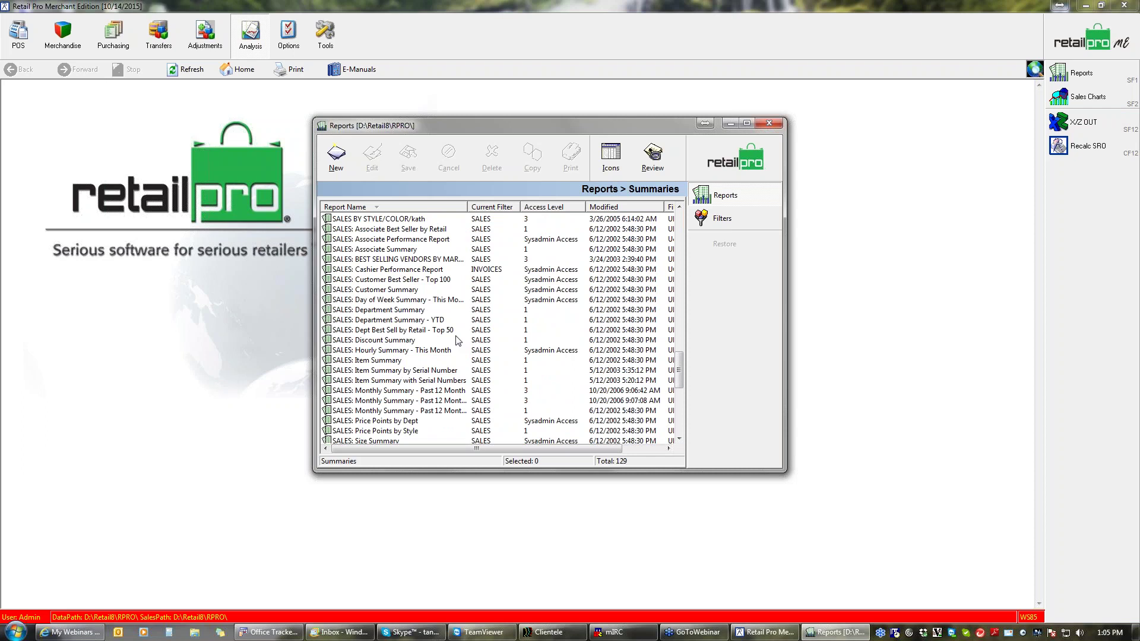
pyautogui.click(380, 363)
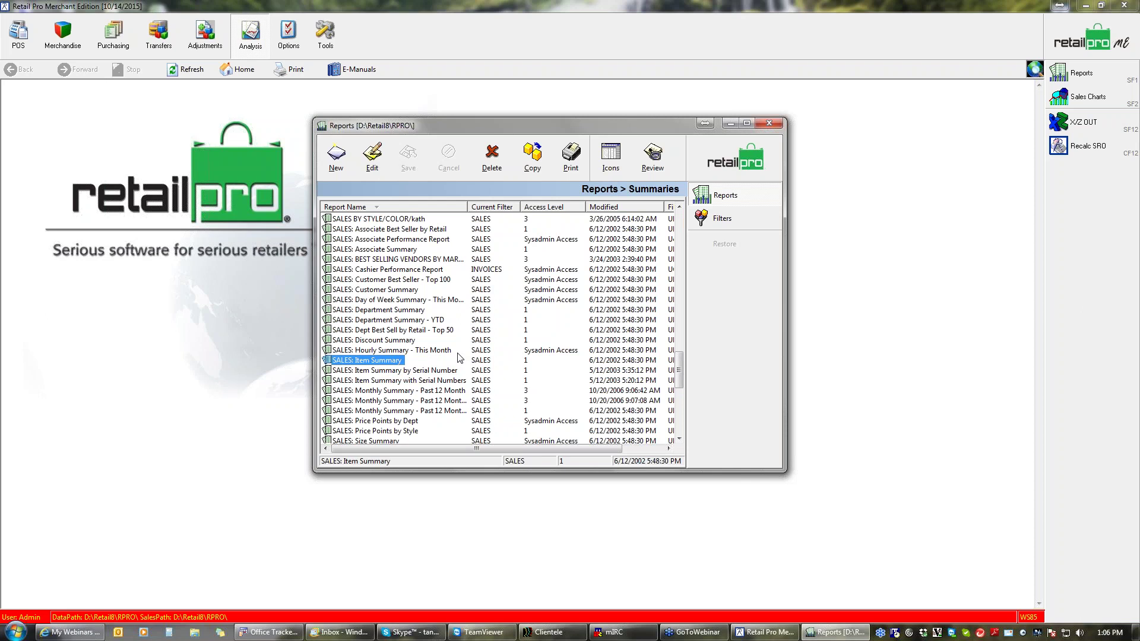
pyautogui.click(727, 168)
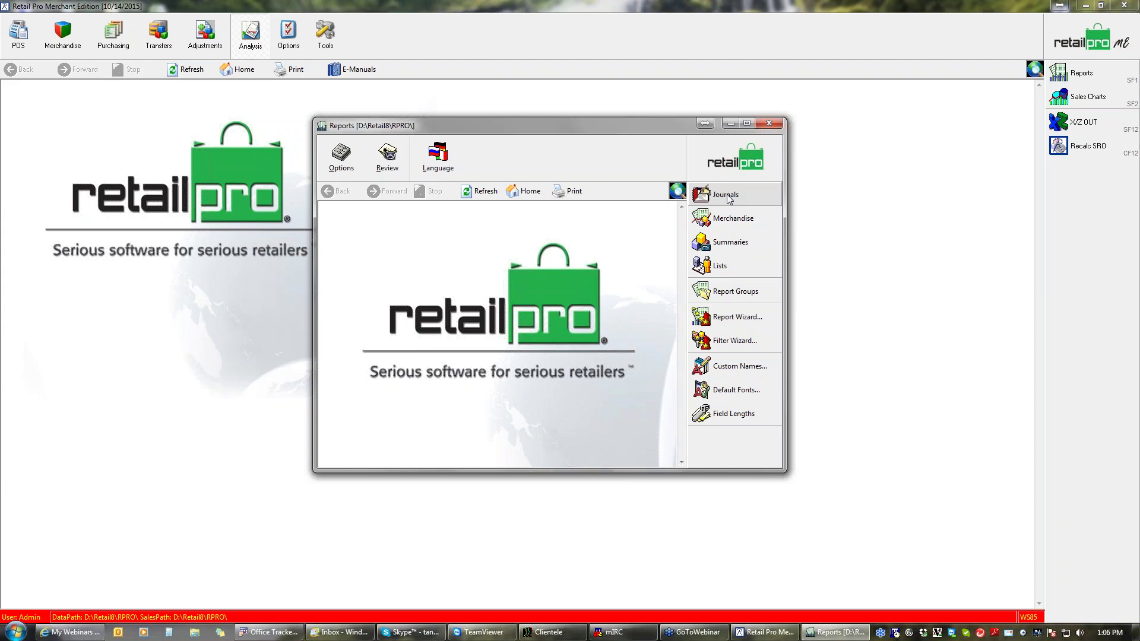
# - Examine the run options and filter criteria, including DCS, of the SALES: Invoice Journal in Journals, without running it
pyautogui.click(726, 196)
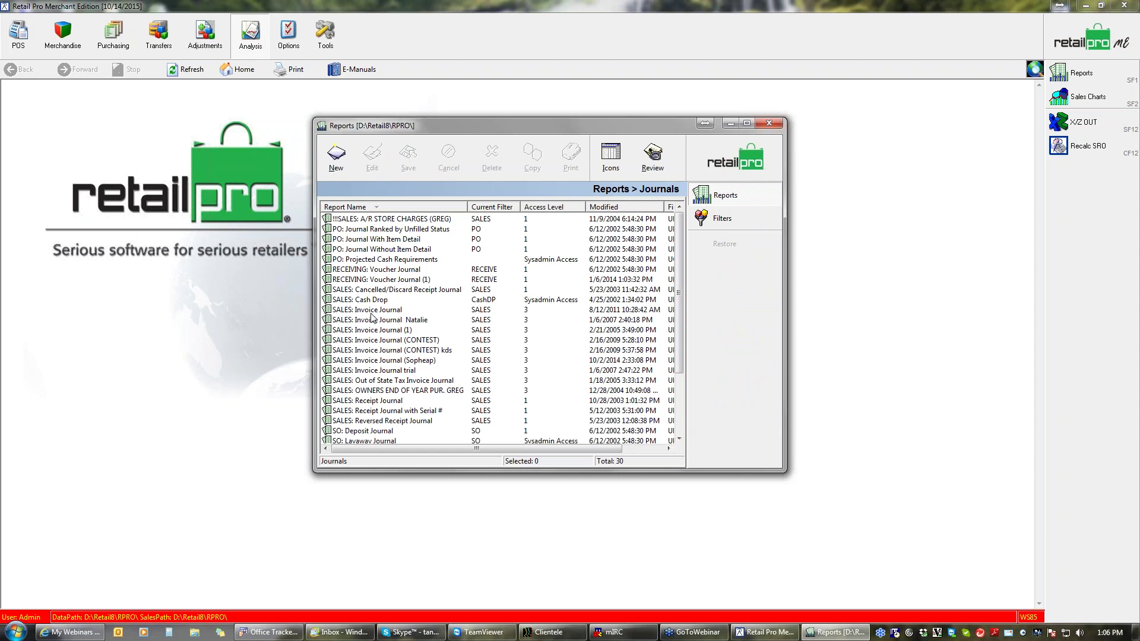
pyautogui.click(372, 311)
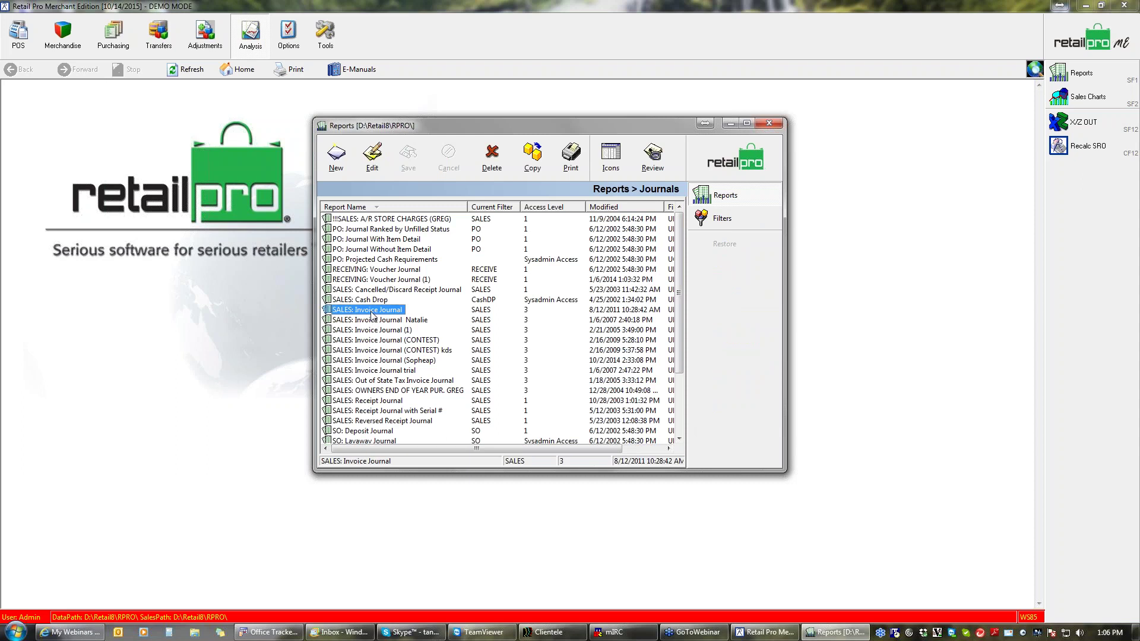
pyautogui.click(564, 155)
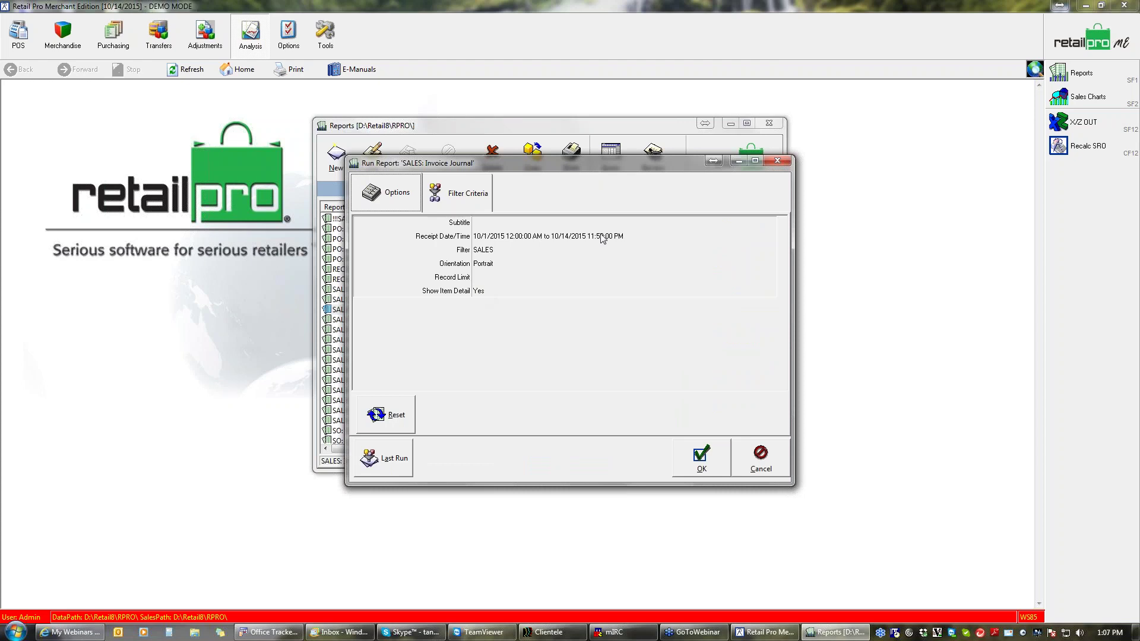
pyautogui.click(469, 194)
pyautogui.click(783, 368)
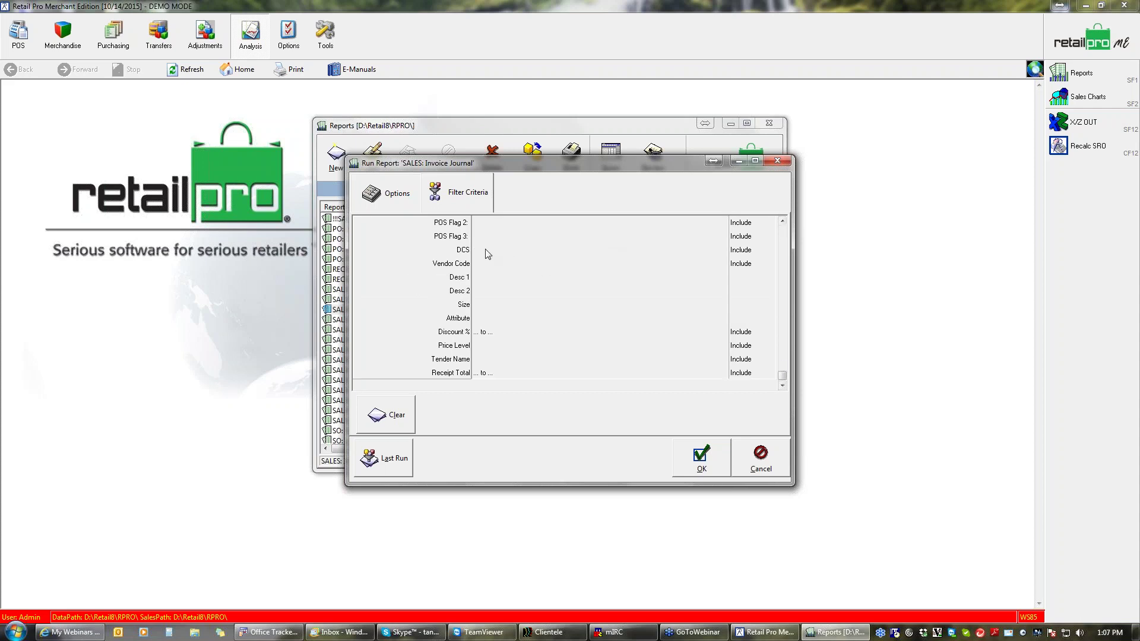
pyautogui.click(543, 250)
pyautogui.click(760, 459)
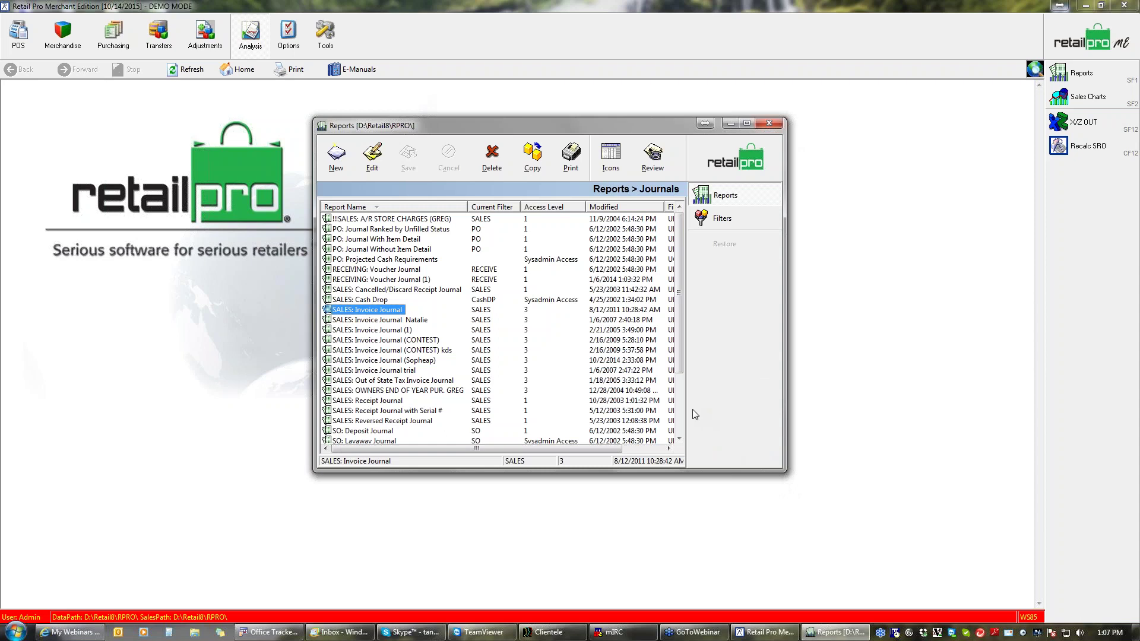
# - Run the PO: Journal Without Item Detail report with the PO filter, view its preview enlarged, and close it without saving
pyautogui.click(386, 250)
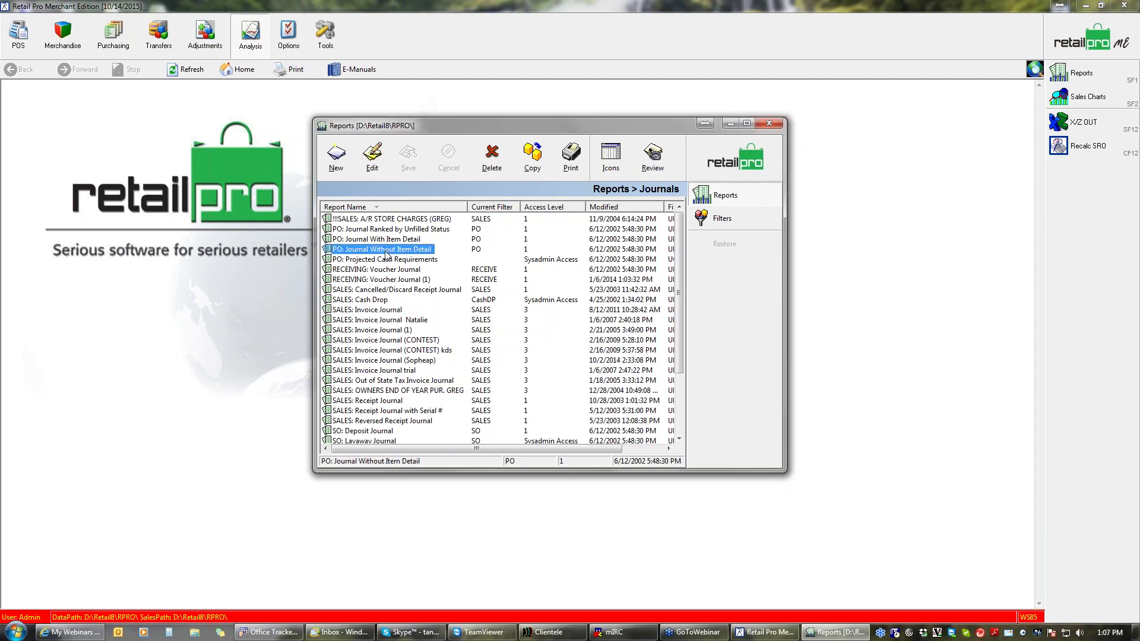
pyautogui.click(563, 165)
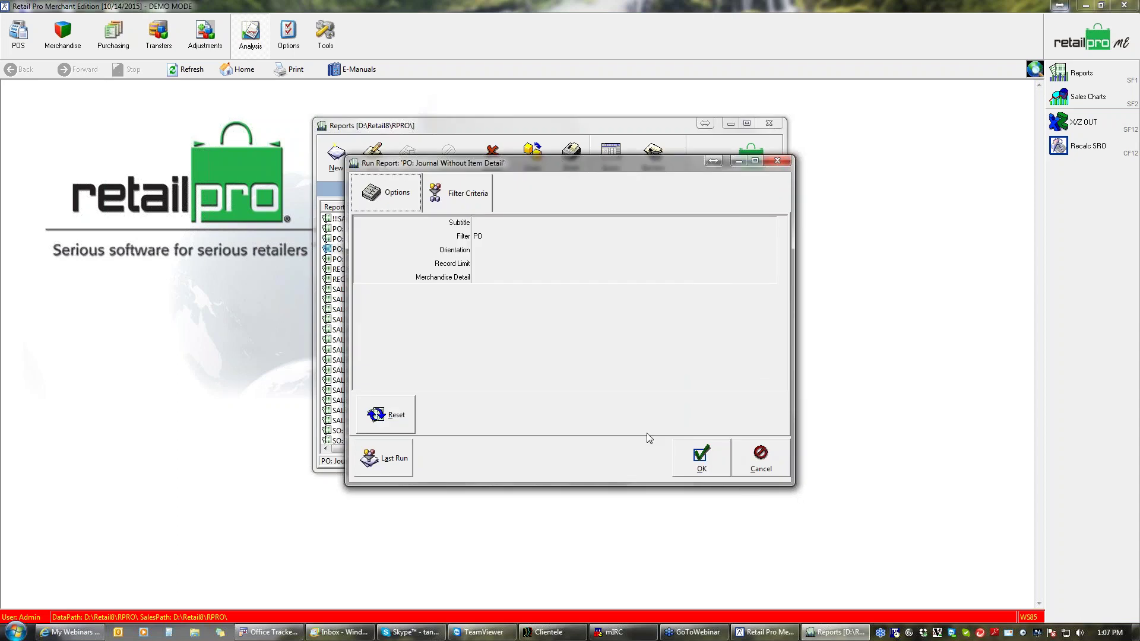
pyautogui.click(694, 457)
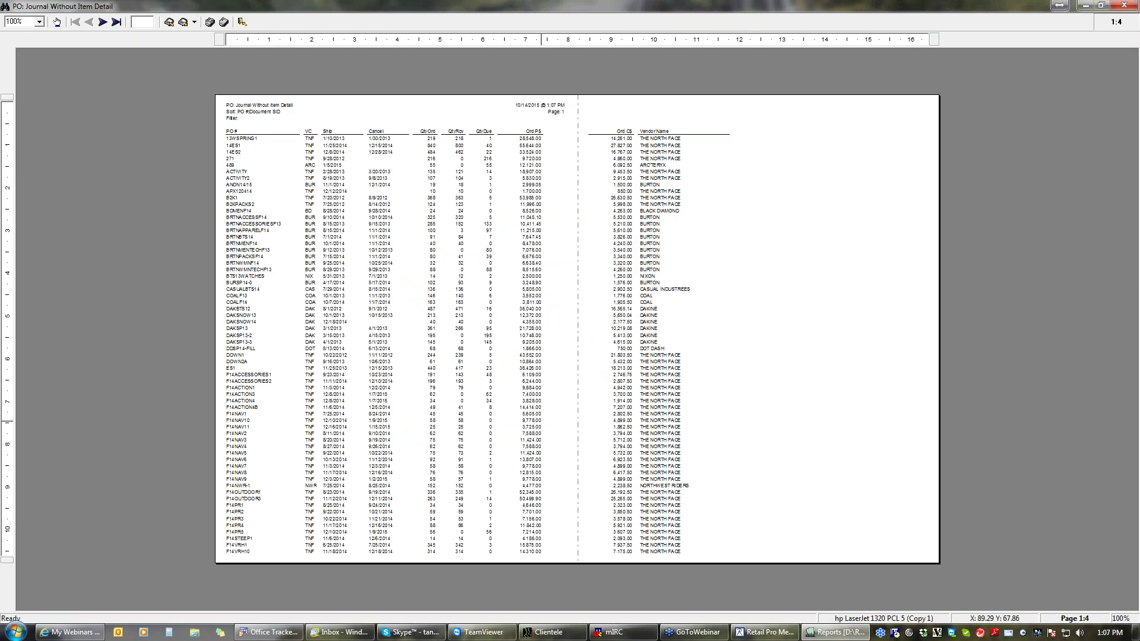
pyautogui.scroll(2, 541, 421)
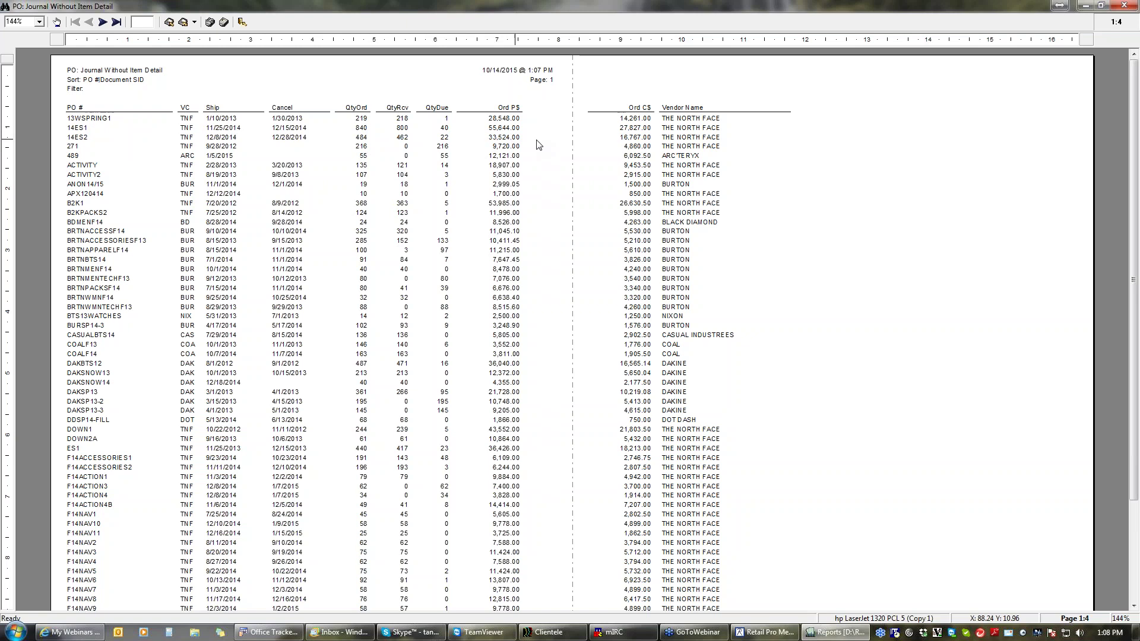
pyautogui.click(1127, 7)
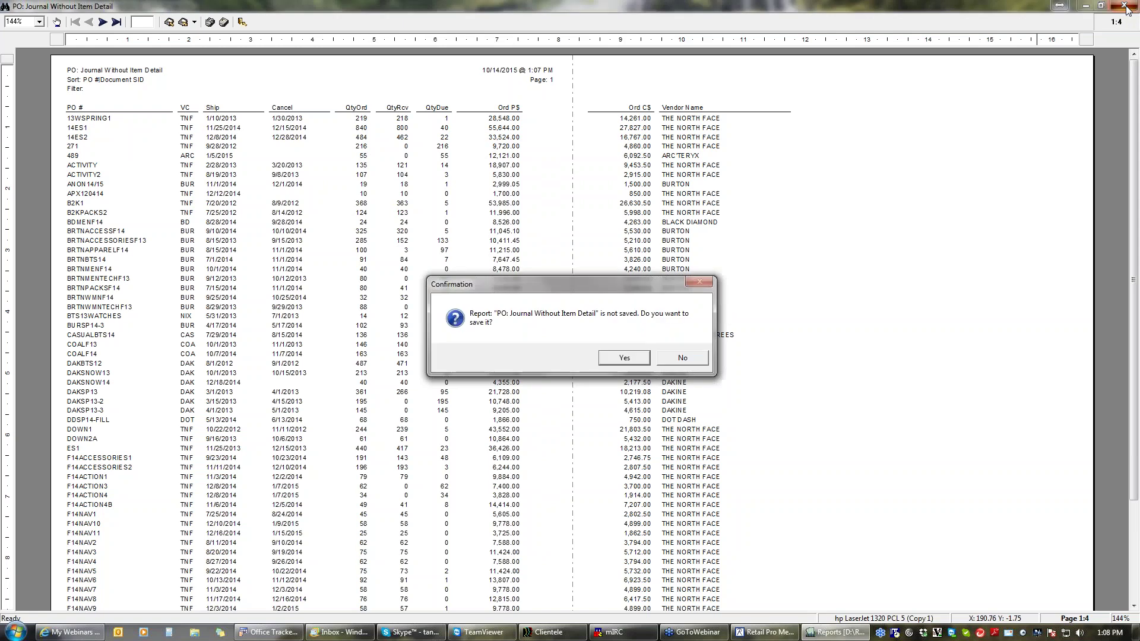
pyautogui.click(682, 357)
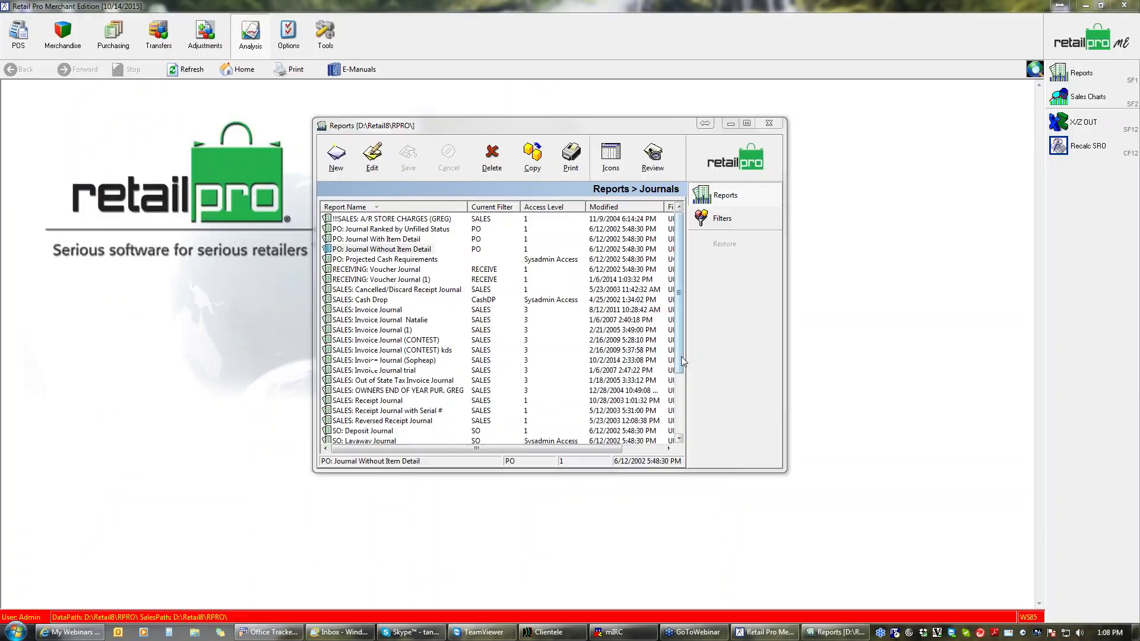
# - Run the PO: Journal With Item Detail report by item with store breakdown, view its preview, and close it
pyautogui.click(388, 240)
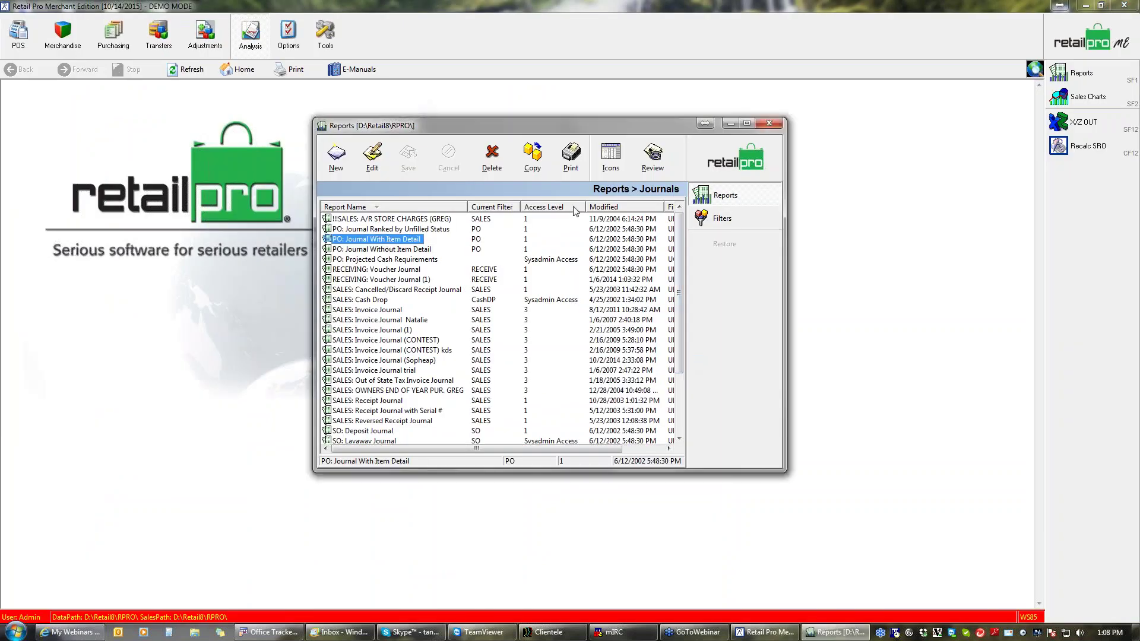
pyautogui.click(569, 161)
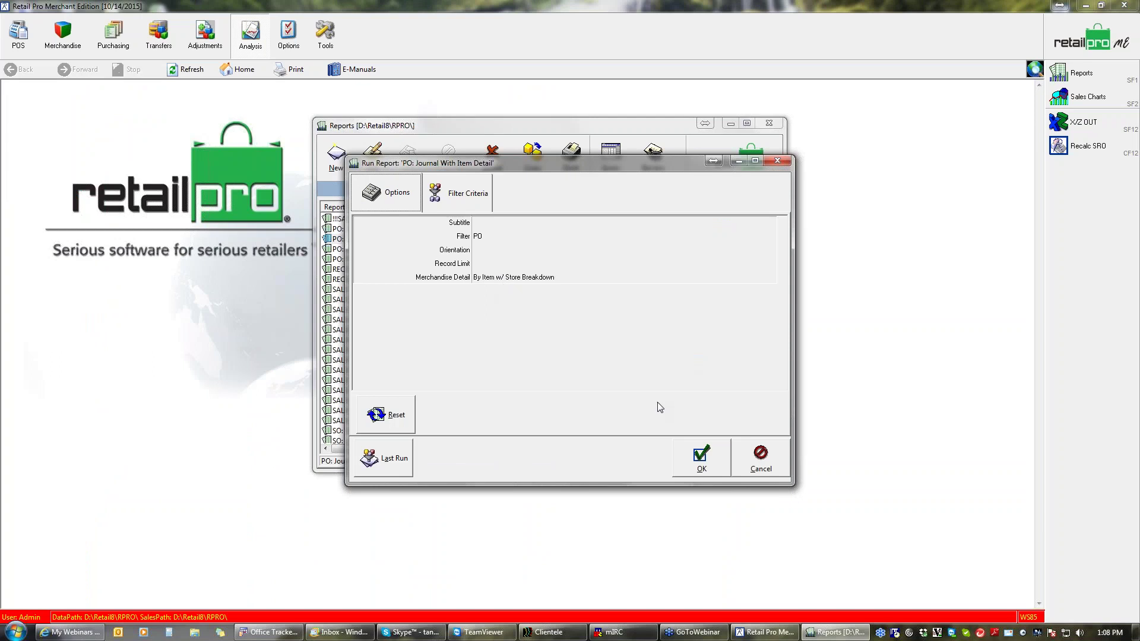
pyautogui.click(694, 459)
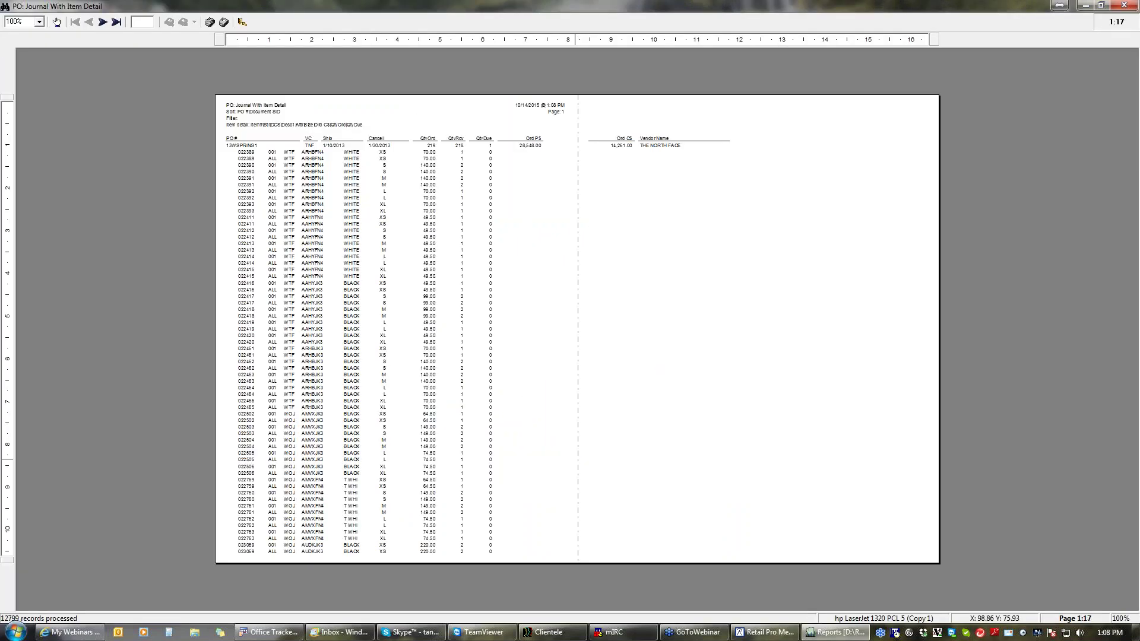
pyautogui.click(1124, 5)
# - Rerun PO: Journal With Item Detail with Merchandise Detail set to By Item w/ Stores Consolidated
pyautogui.click(569, 156)
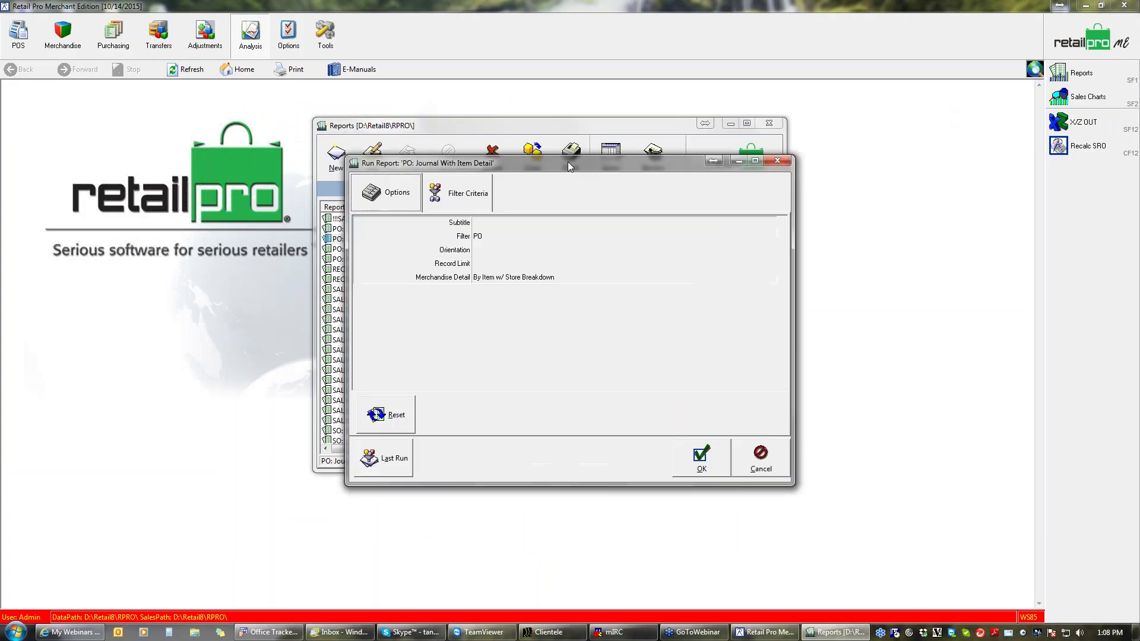
pyautogui.click(586, 280)
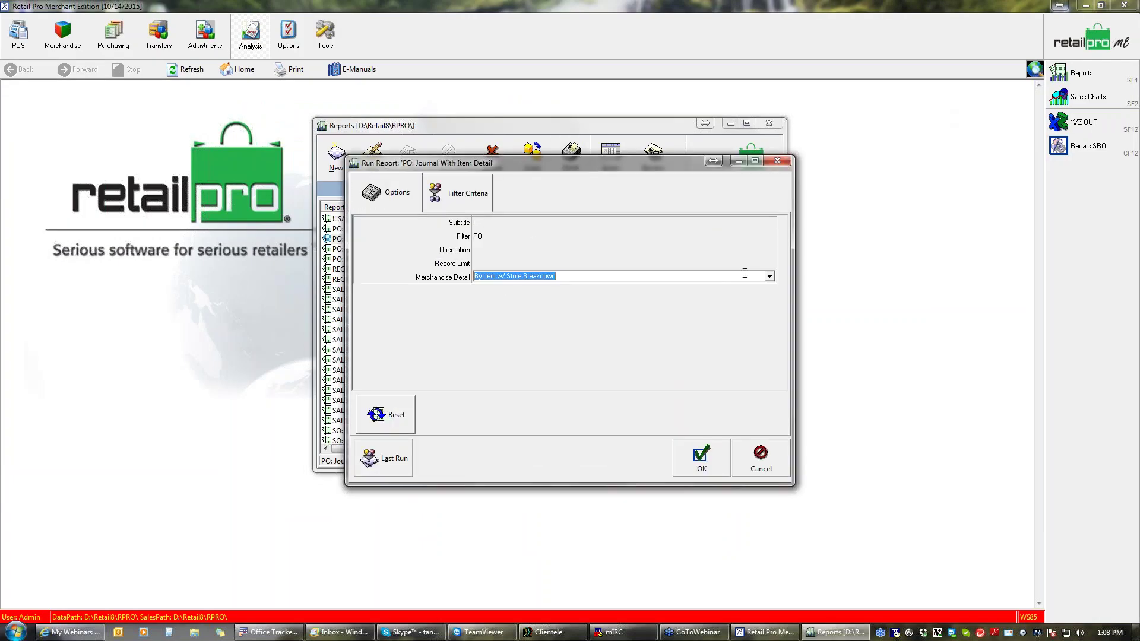
pyautogui.click(770, 277)
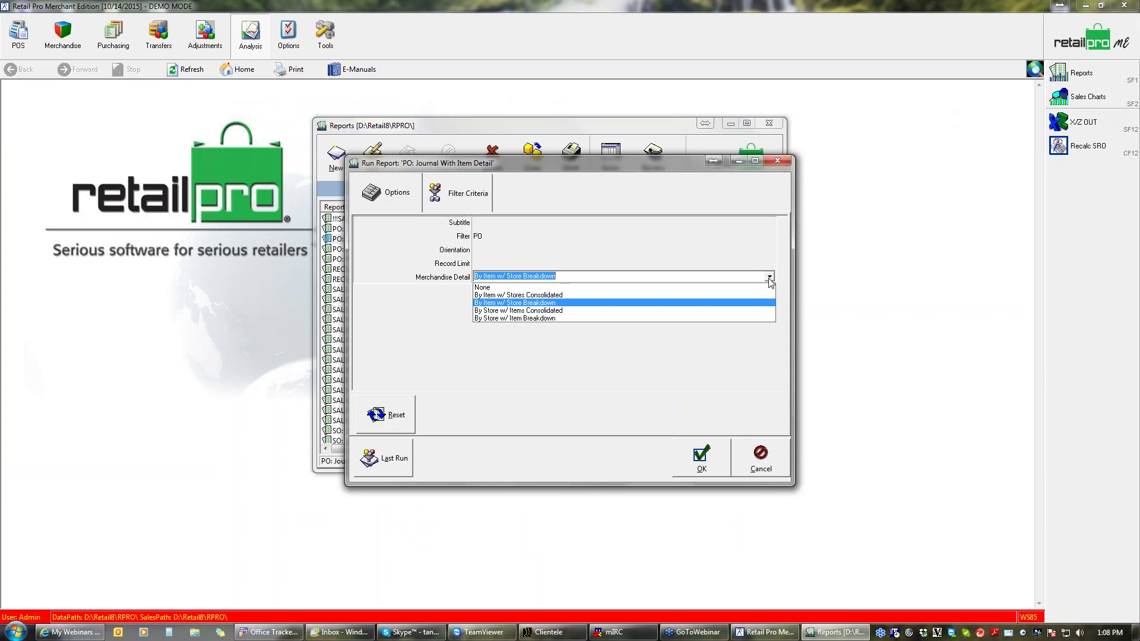
pyautogui.click(549, 295)
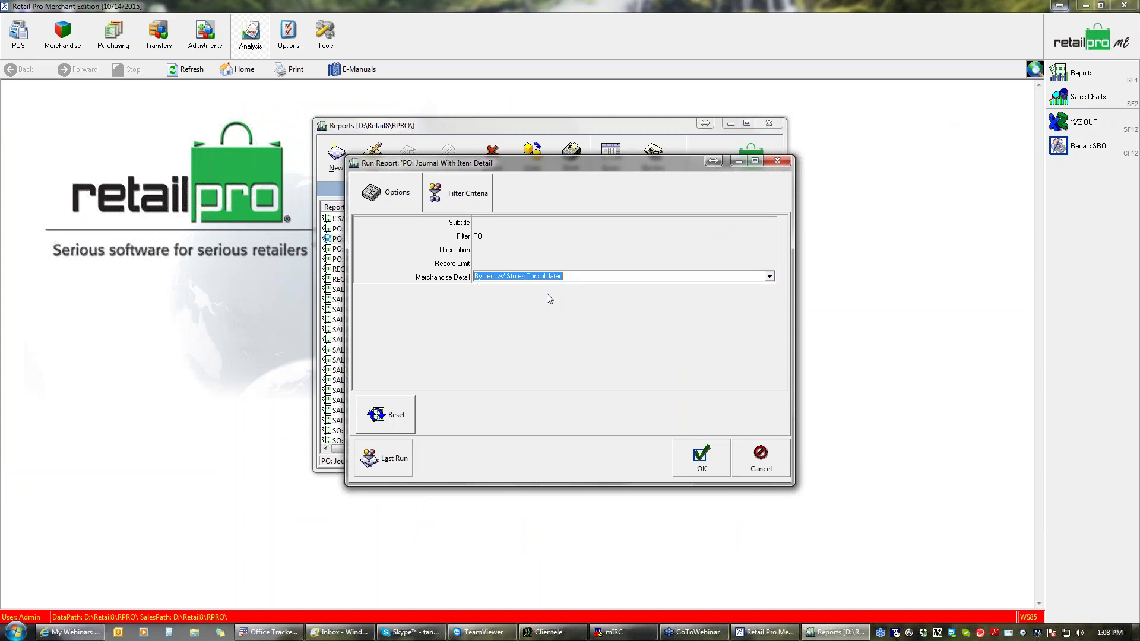
pyautogui.click(701, 460)
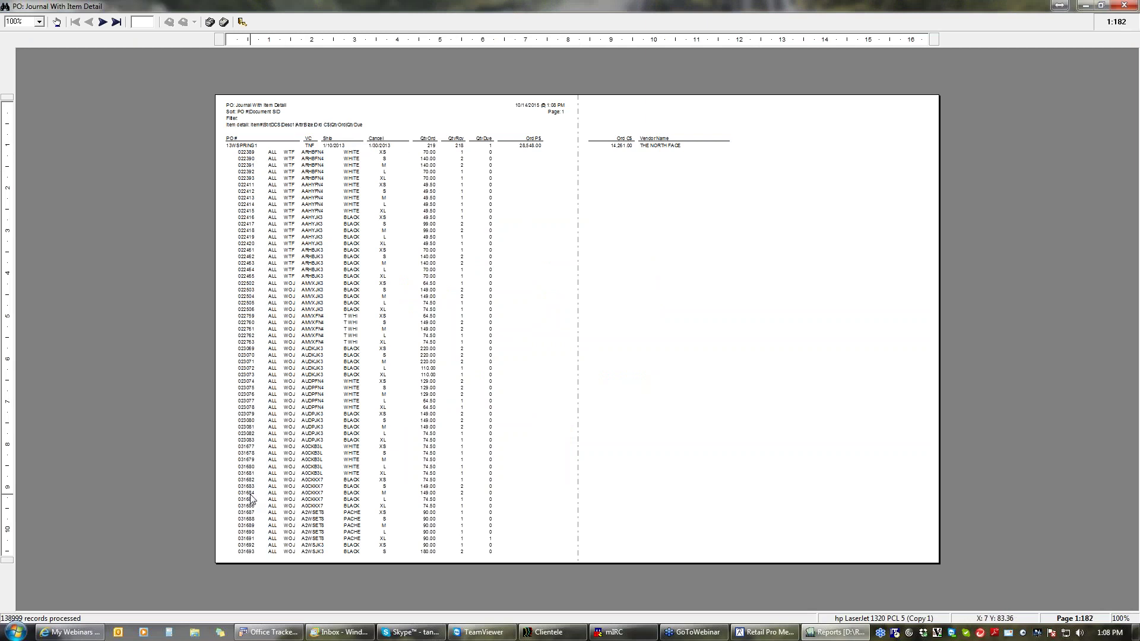
# - Page forward to page 3 of the consolidated purchase order journal preview and close the report without saving
pyautogui.click(103, 22)
pyautogui.click(103, 23)
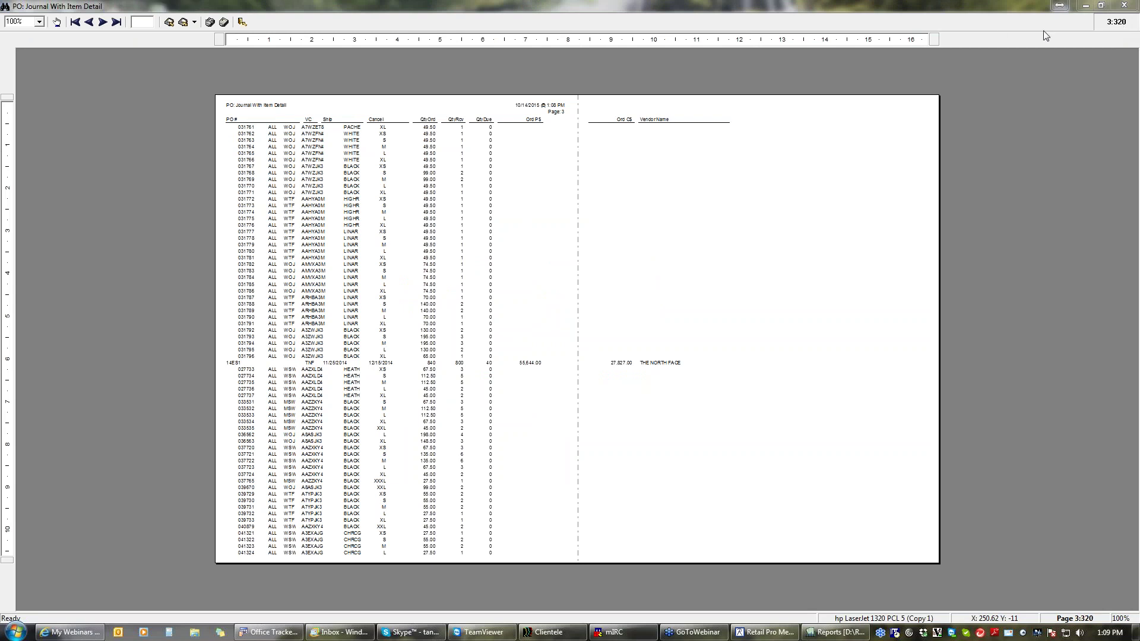
pyautogui.click(1124, 6)
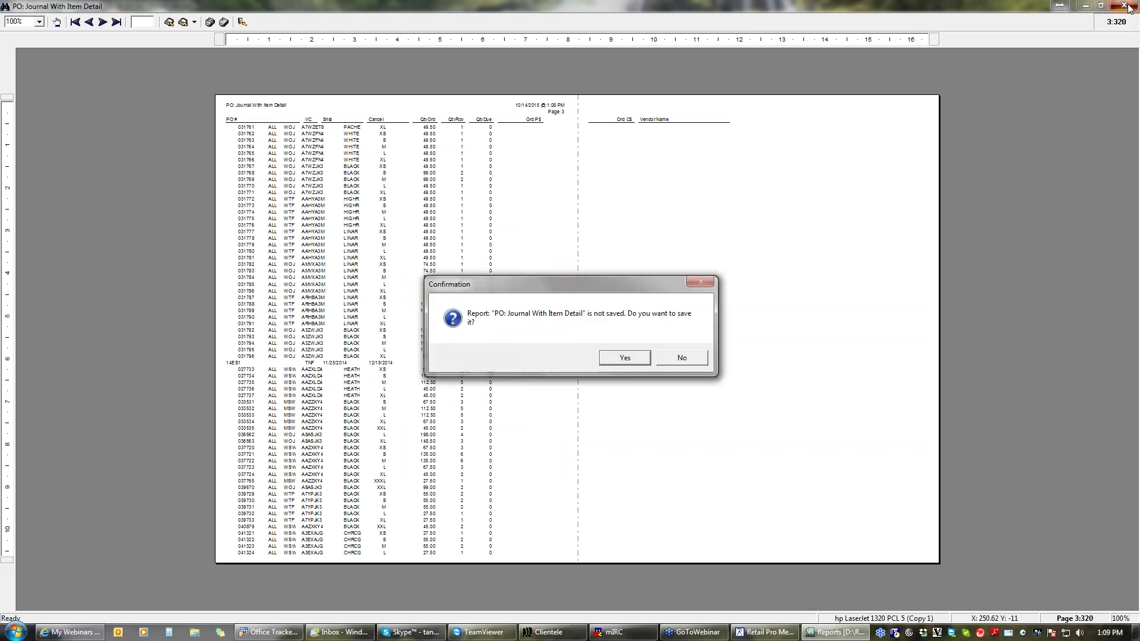
pyautogui.click(689, 358)
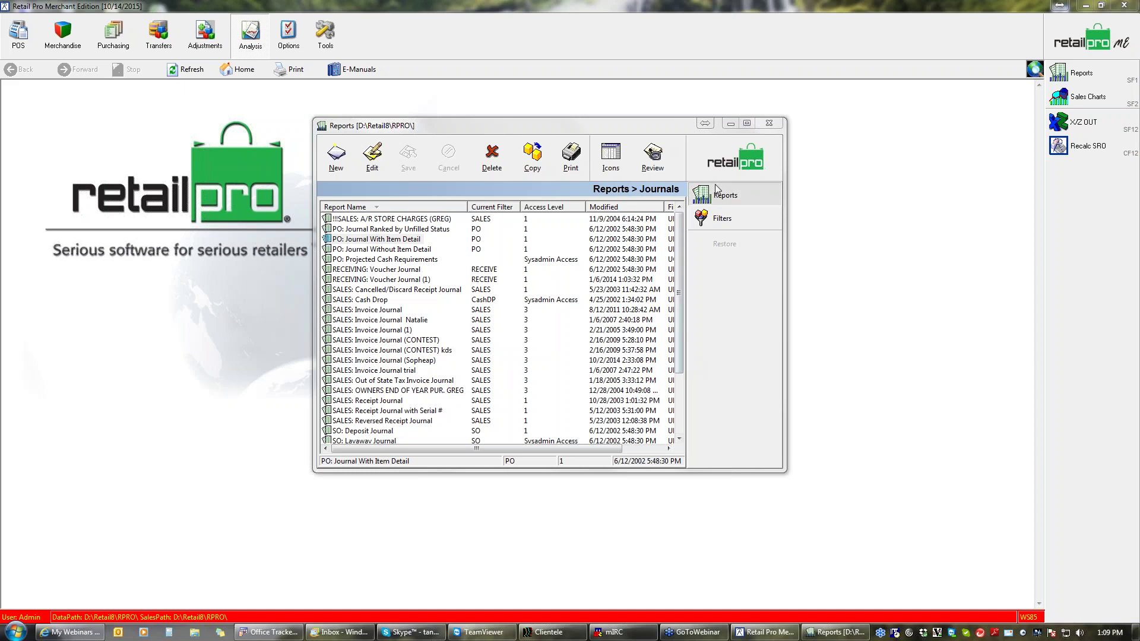
# - Look at the list of Merchandise reports and return to the report categories
pyautogui.click(719, 163)
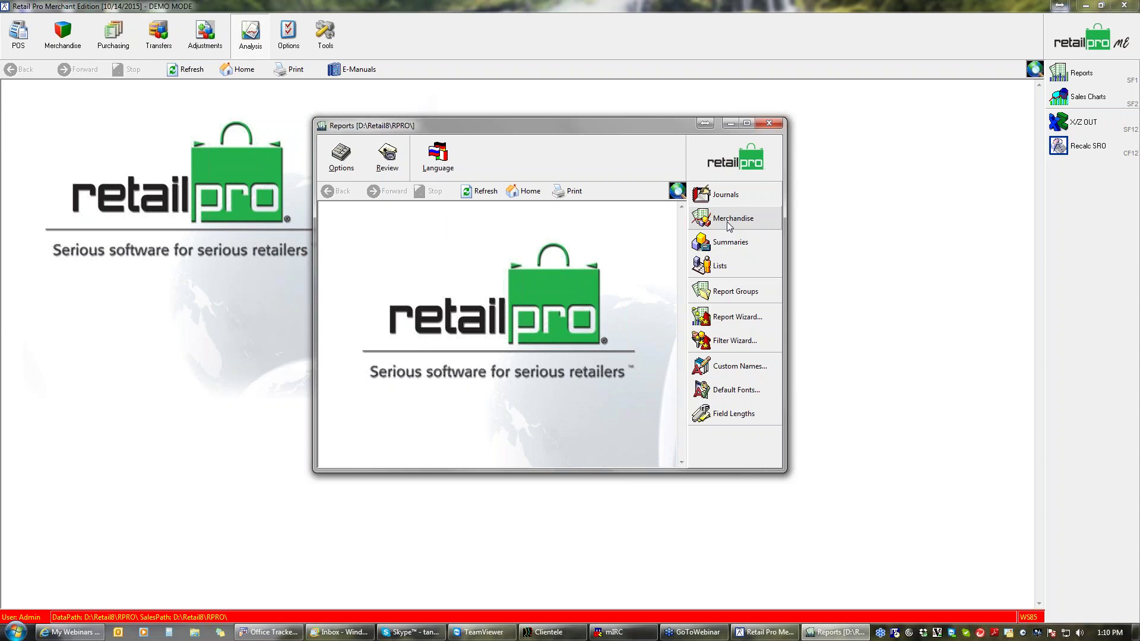
pyautogui.click(728, 224)
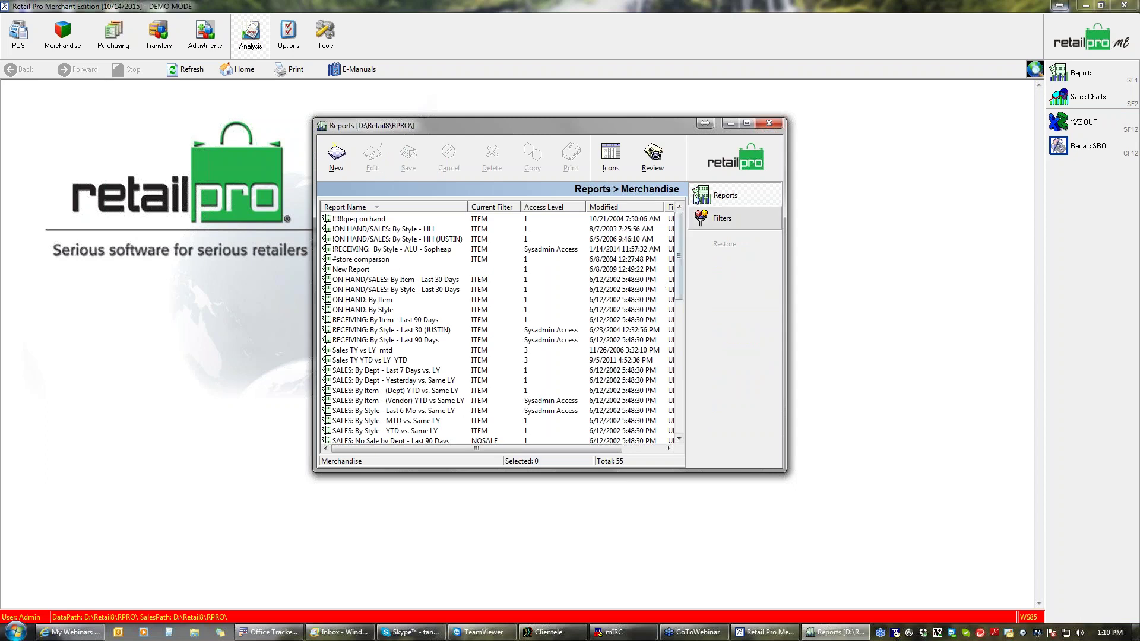
pyautogui.click(716, 168)
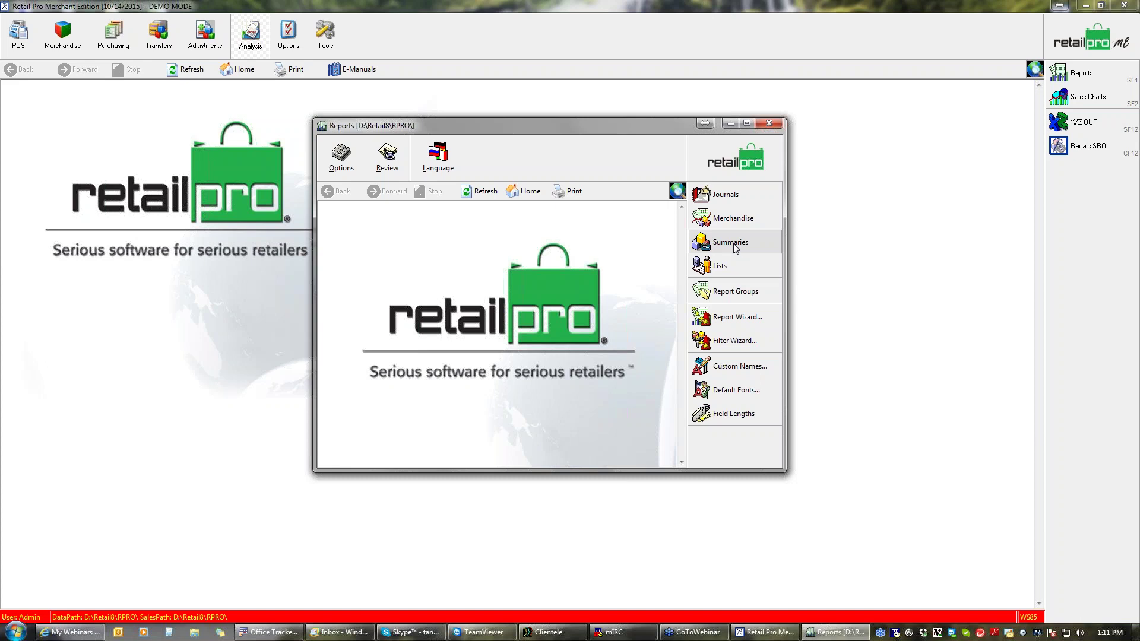
# - Select SALES: Item Summary in the Summaries reports and check the report areas offered for a new report
pyautogui.click(735, 245)
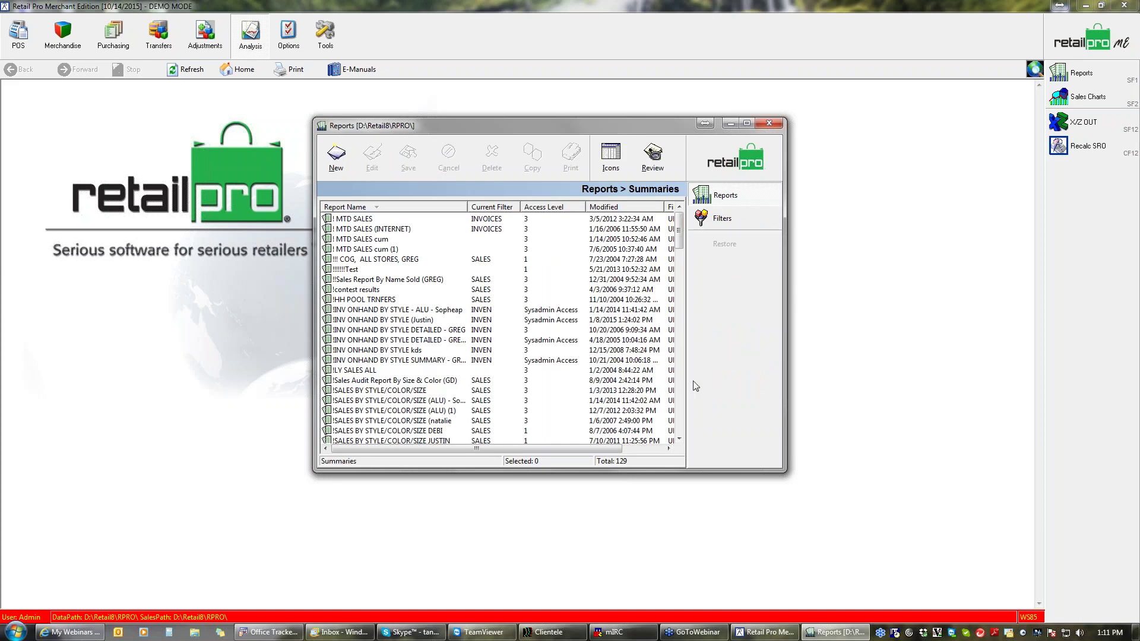
pyautogui.click(682, 406)
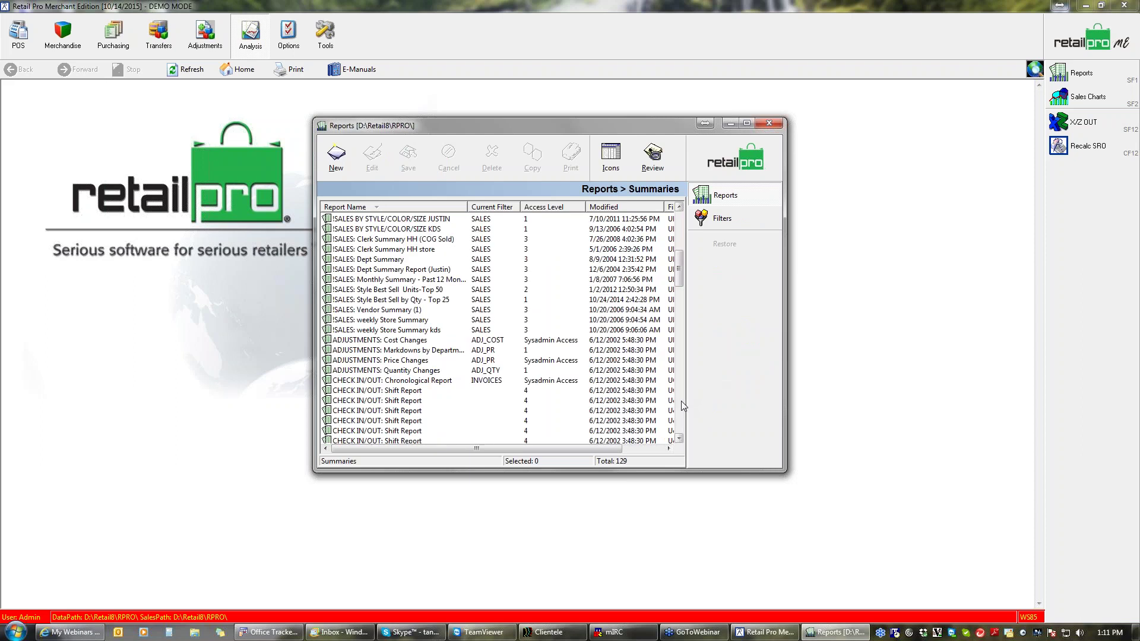
pyautogui.click(682, 406)
pyautogui.click(682, 406)
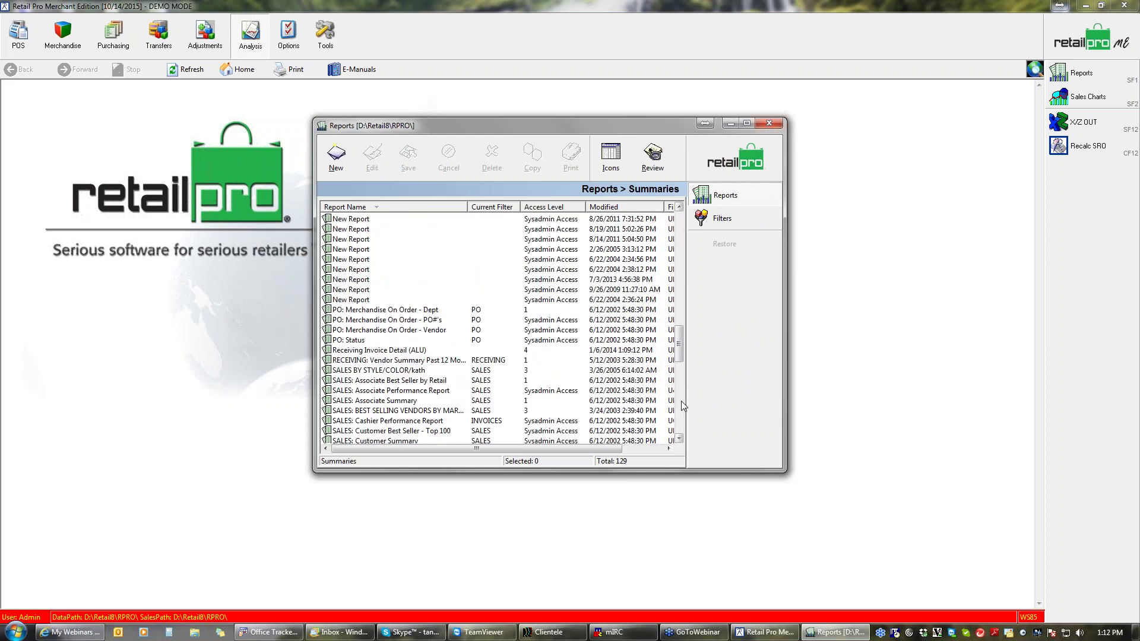
pyautogui.click(682, 406)
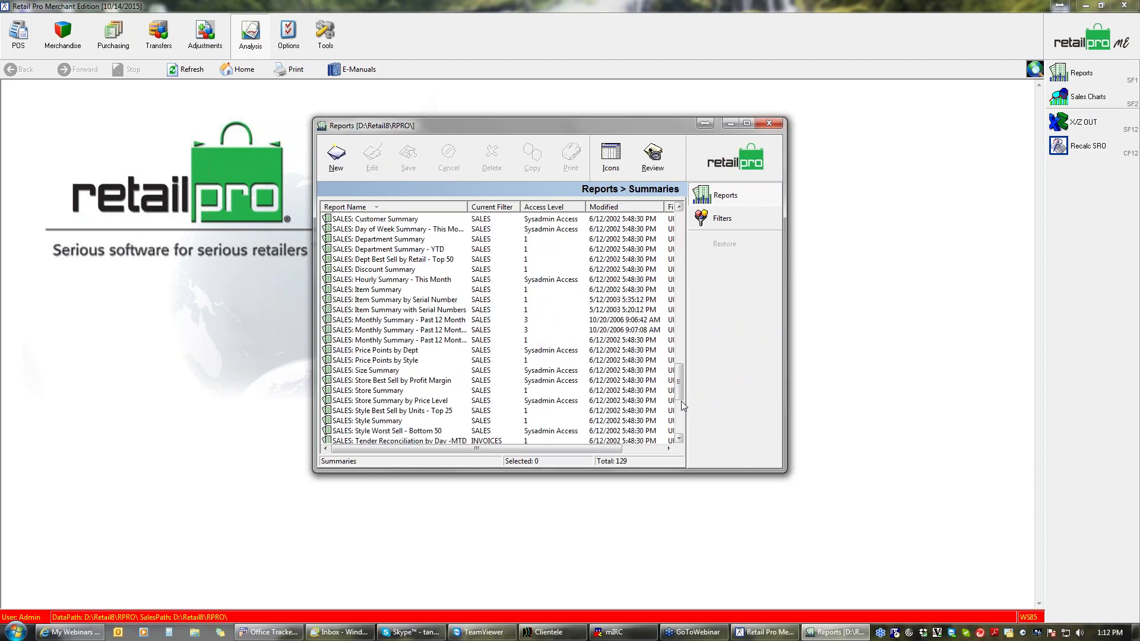
pyautogui.click(360, 289)
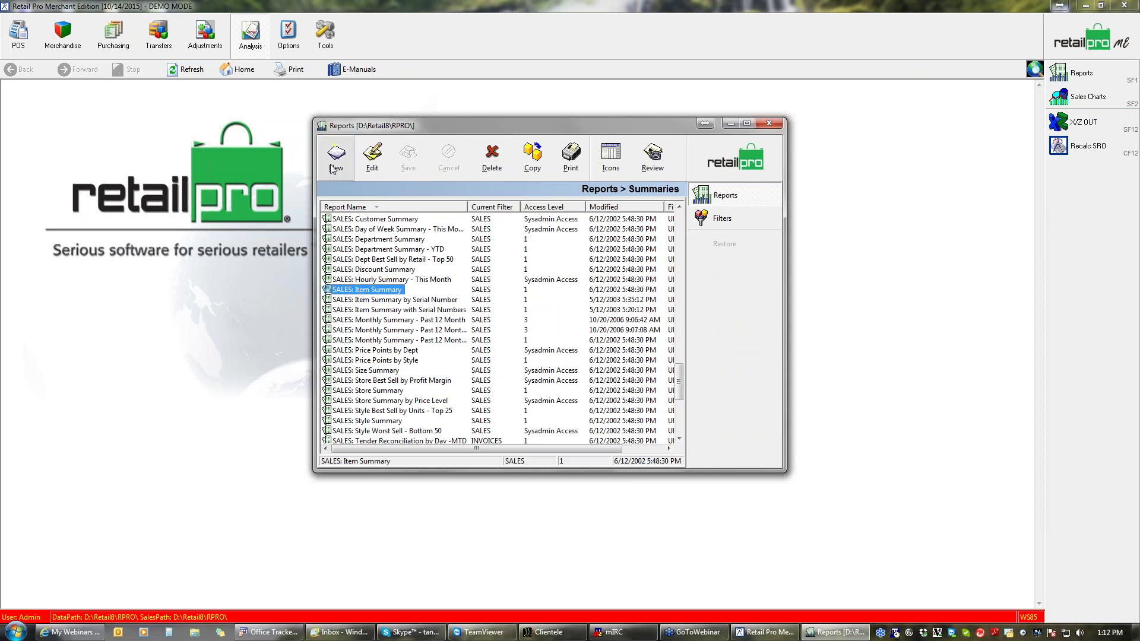
pyautogui.click(334, 167)
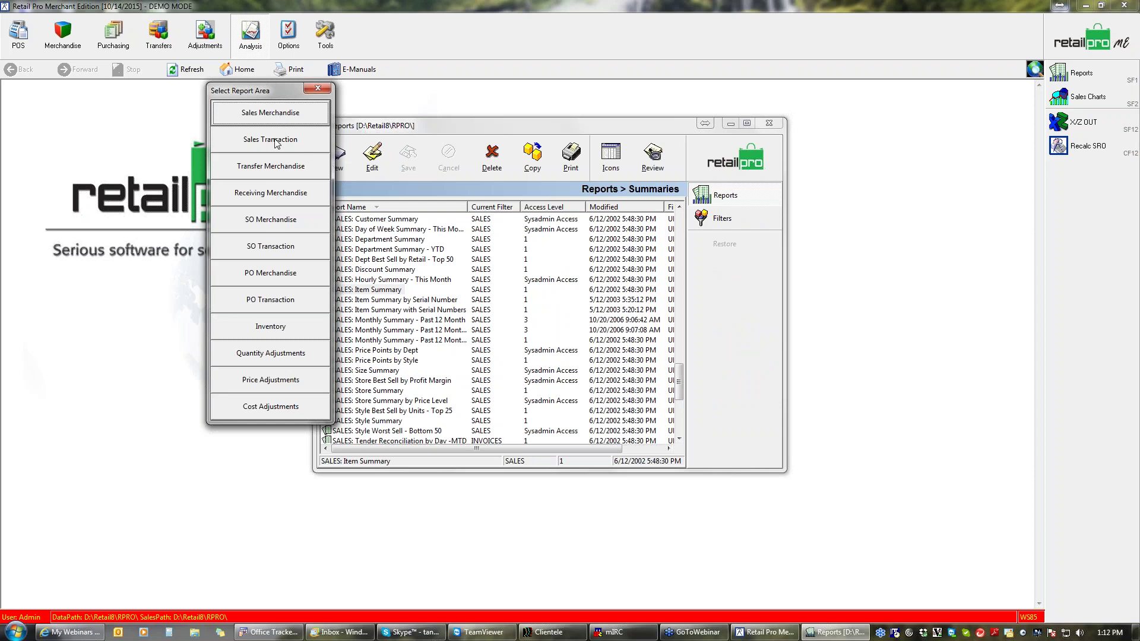
pyautogui.click(319, 88)
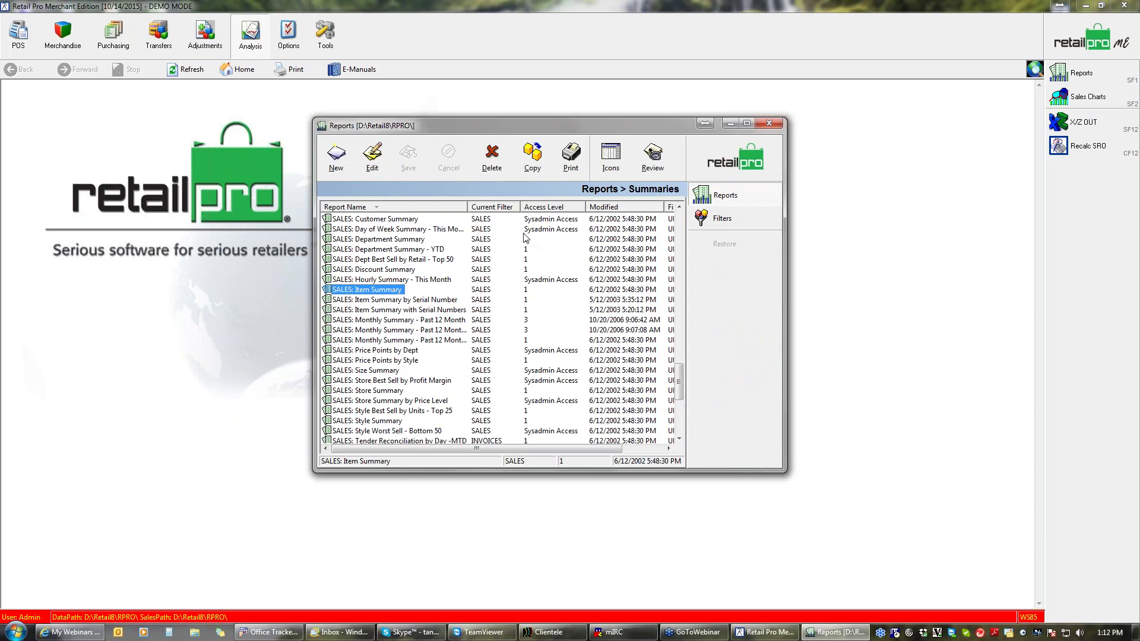
# - Set the SALES: Item Summary run's receipt date filter to '?' months '?' months ago, with a duration of 1 month starting 1 month ago
pyautogui.click(568, 165)
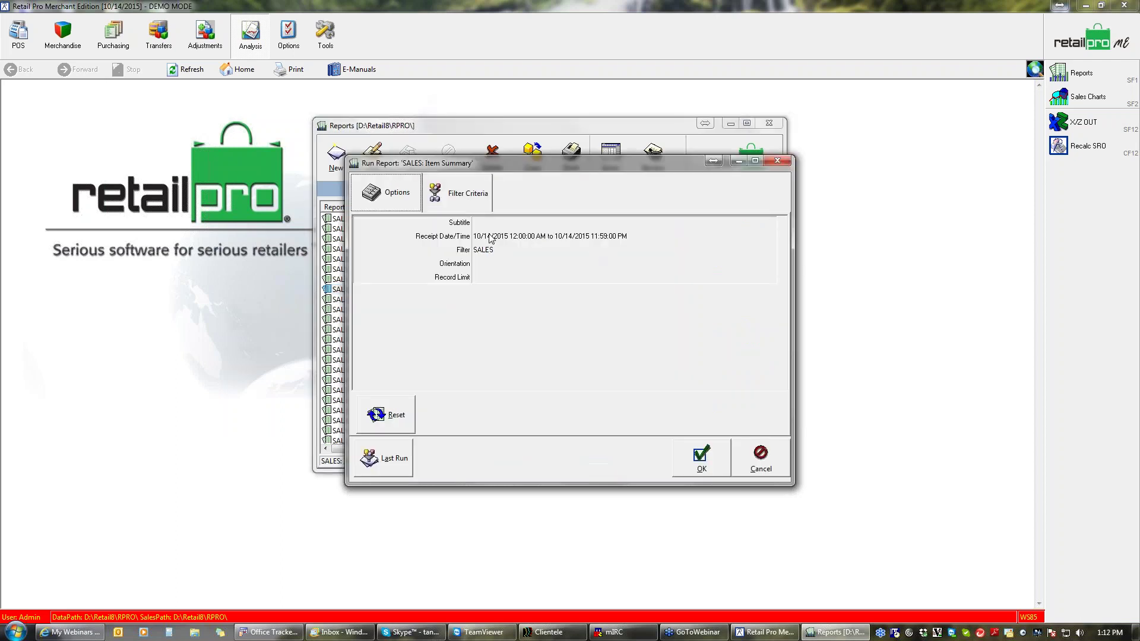
pyautogui.click(745, 237)
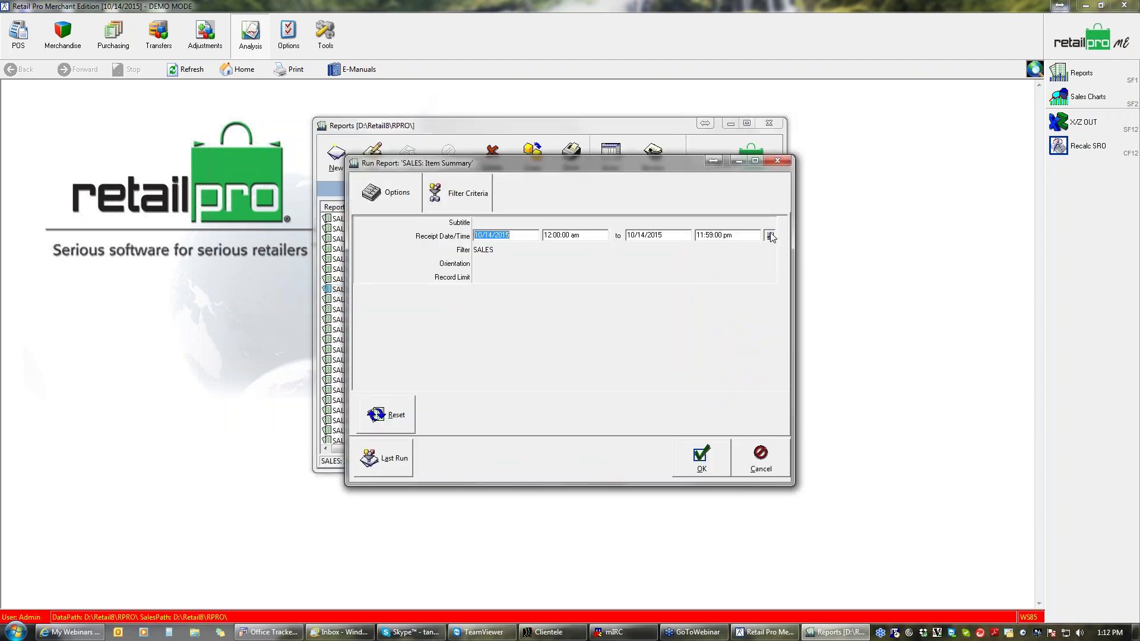
pyautogui.click(770, 235)
pyautogui.click(655, 274)
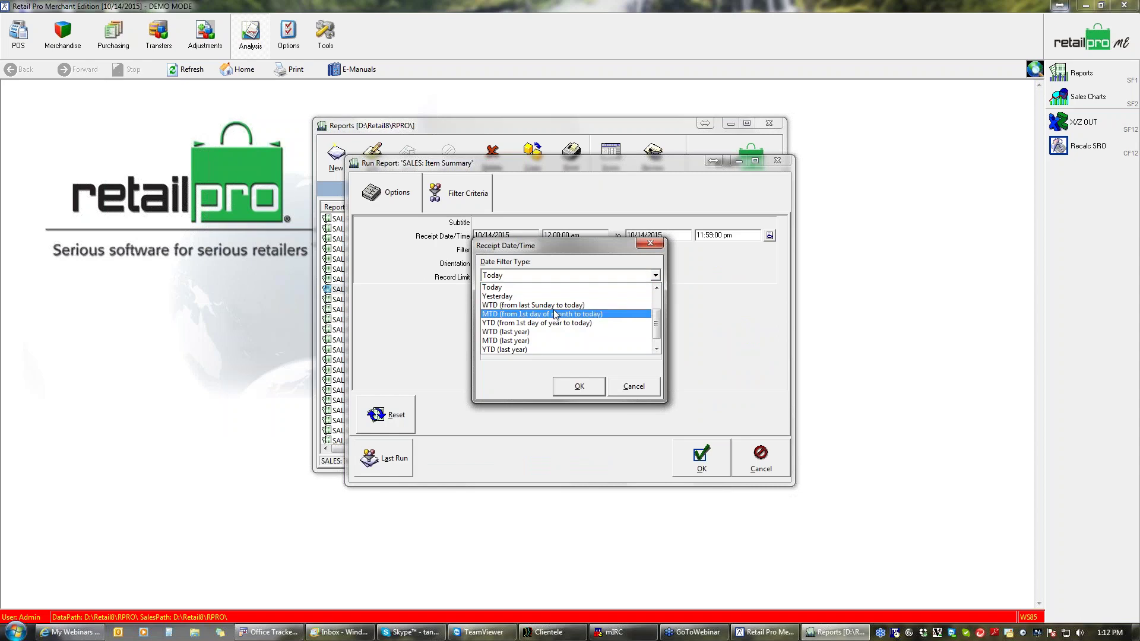
pyautogui.click(553, 289)
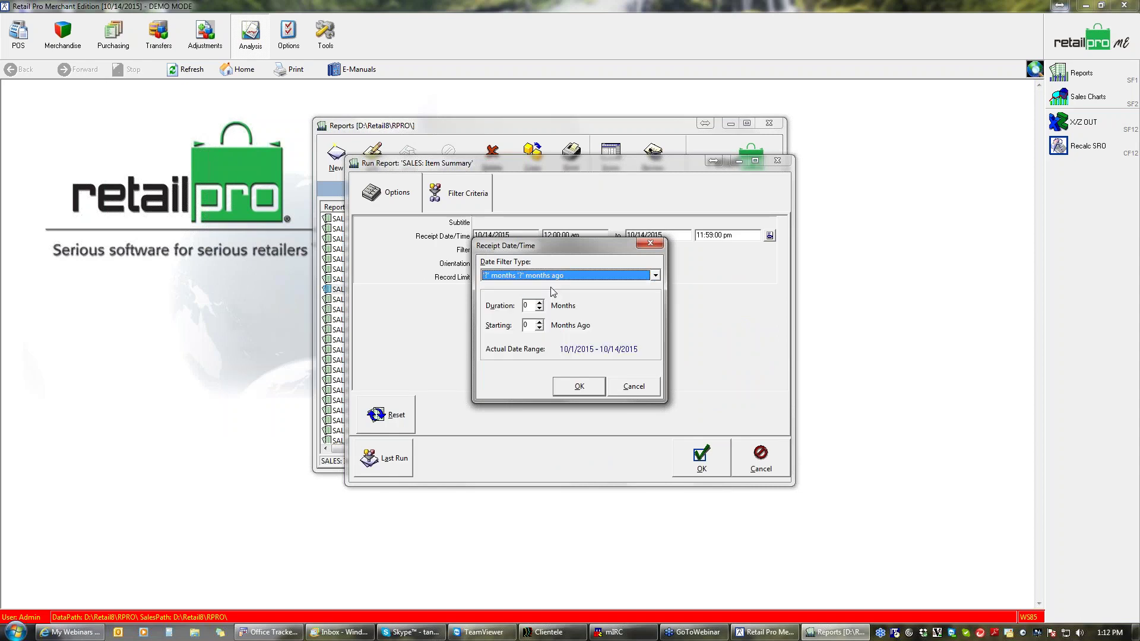
pyautogui.press('Tab')
pyautogui.press('Tab')
pyautogui.write('1')
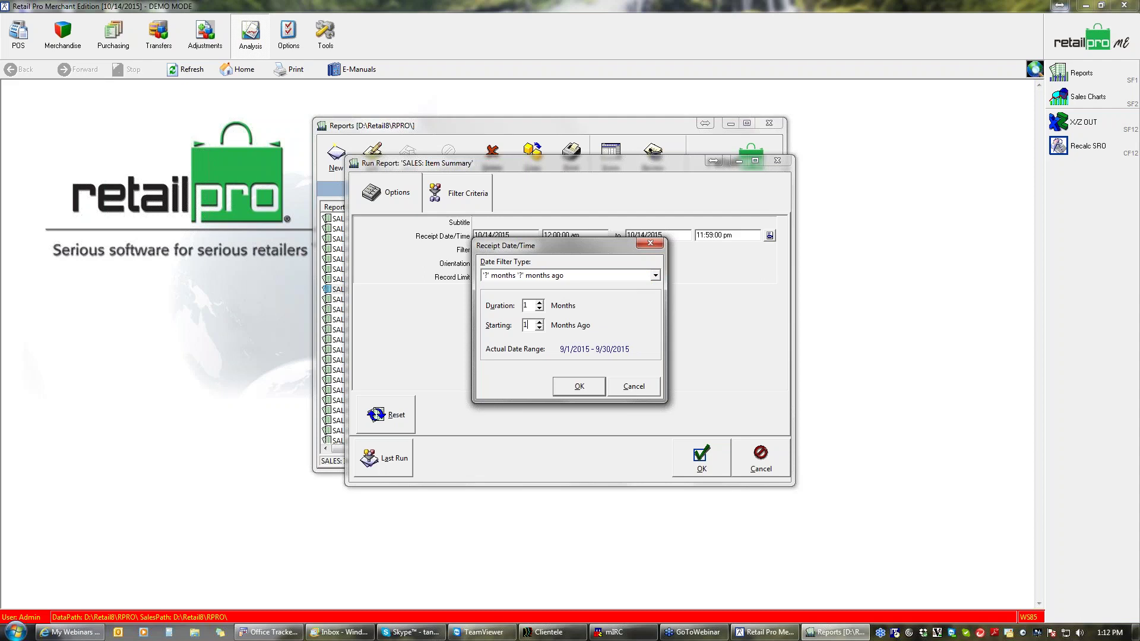
pyautogui.click(573, 393)
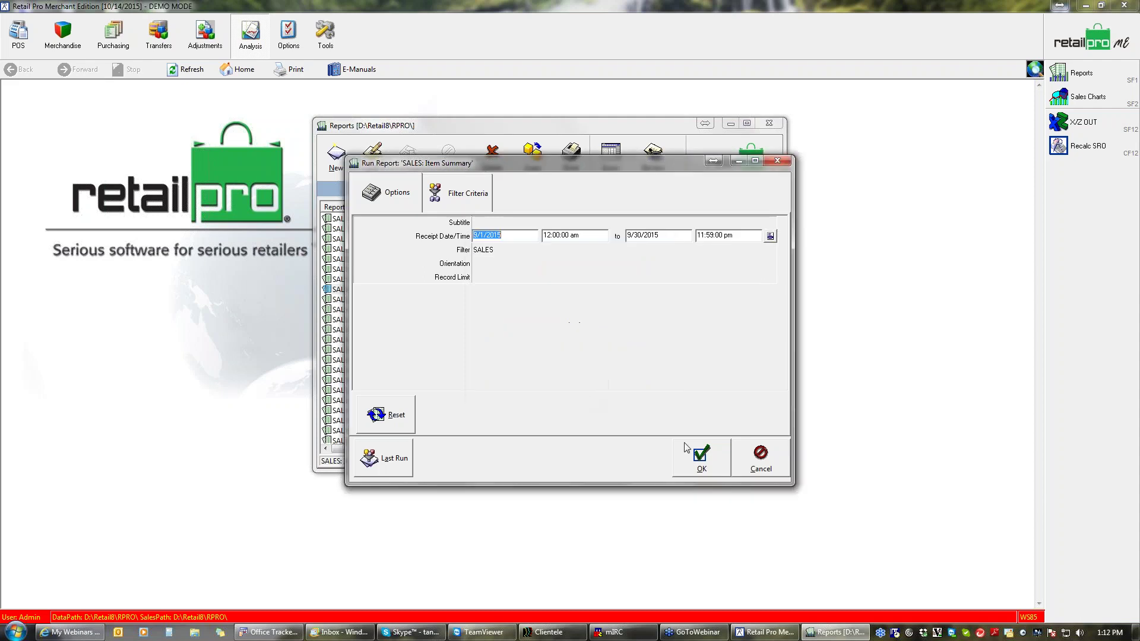
# - Run the SALES: Item Summary report, view its preview enlarged, and close it without saving
pyautogui.click(687, 450)
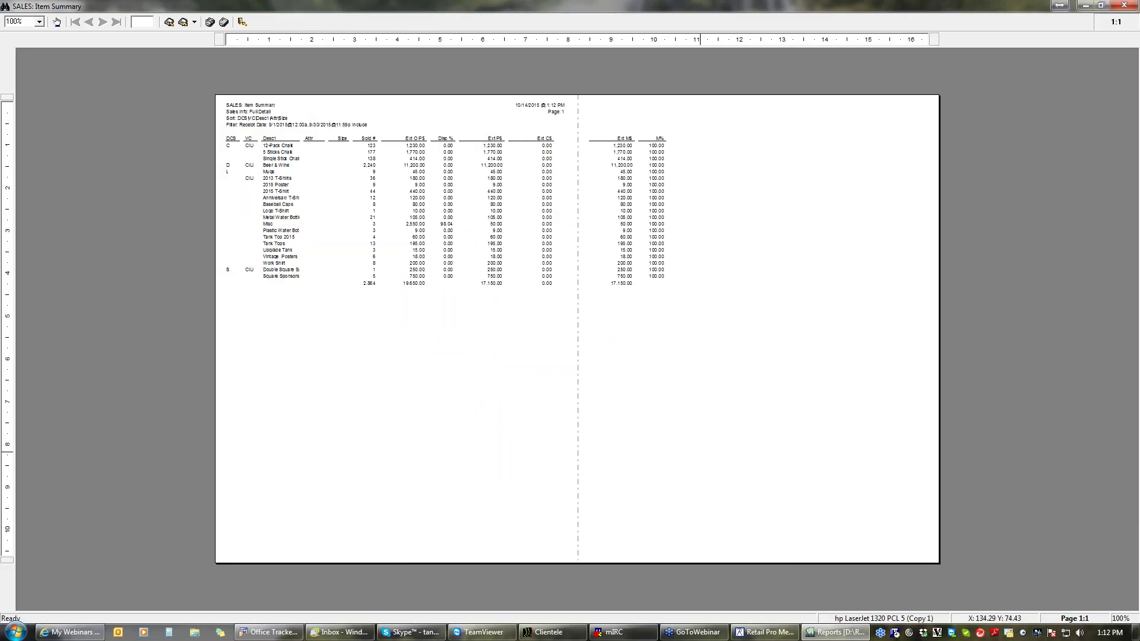
pyautogui.click(700, 452)
pyautogui.click(700, 452)
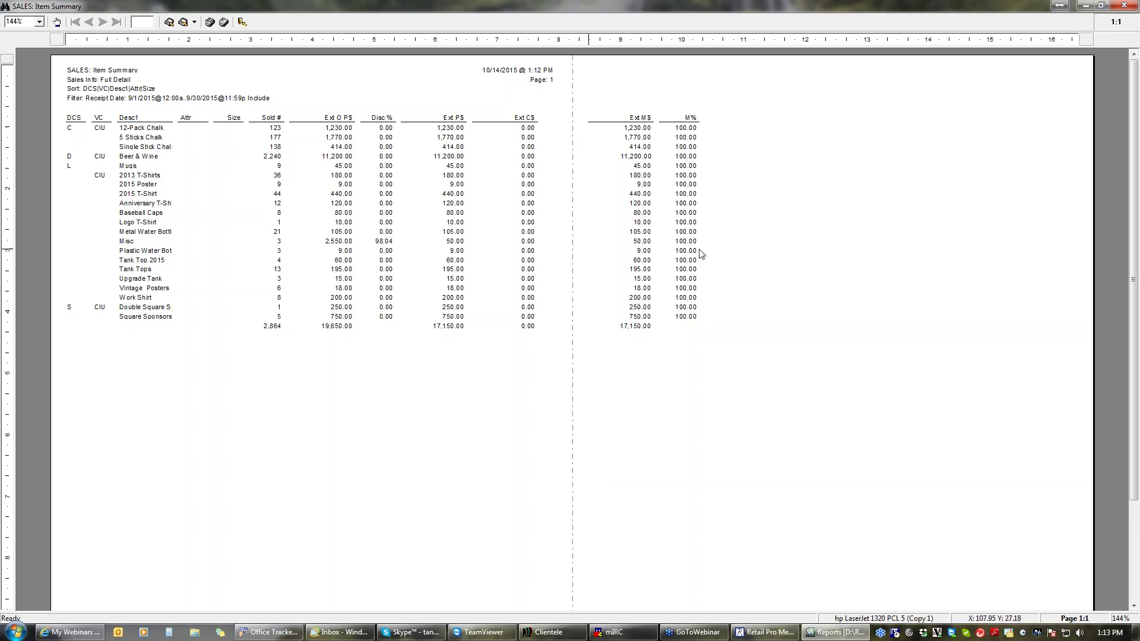
pyautogui.click(1132, 7)
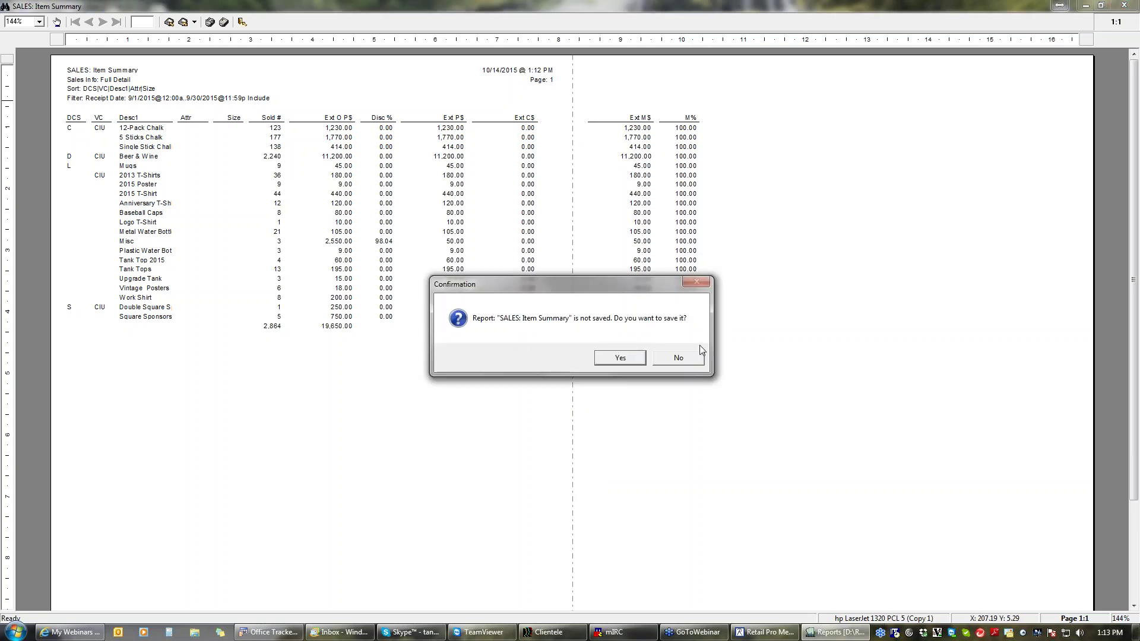
pyautogui.click(678, 358)
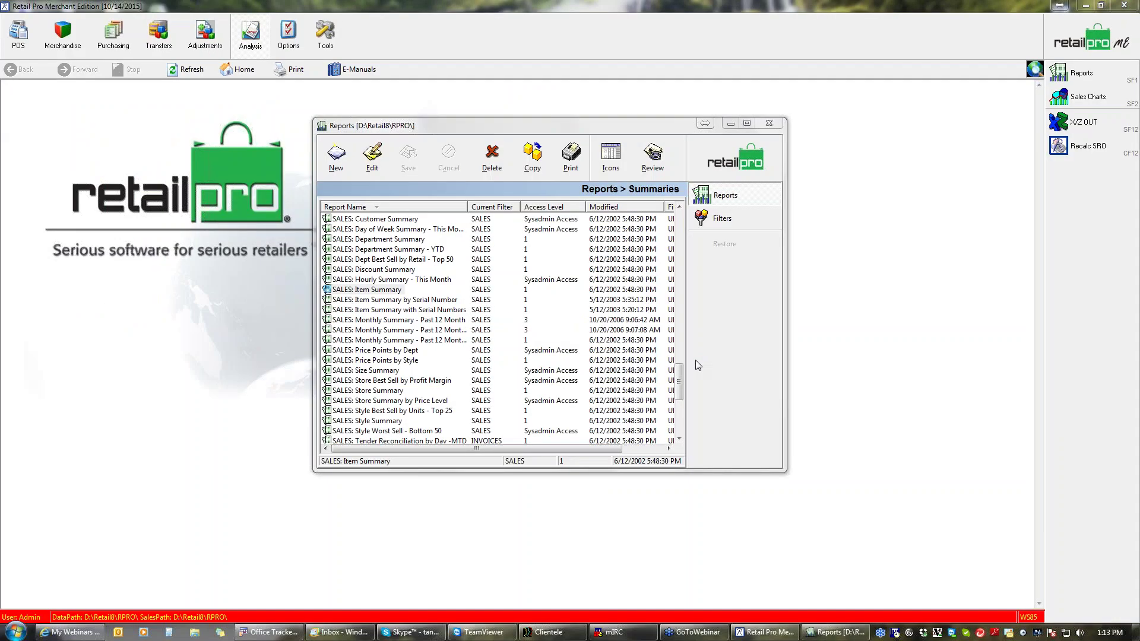
# - Copy the SALES: Item Summary report under the name "! SALES: Item Summary Webinar"
pyautogui.click(392, 289)
pyautogui.click(436, 290)
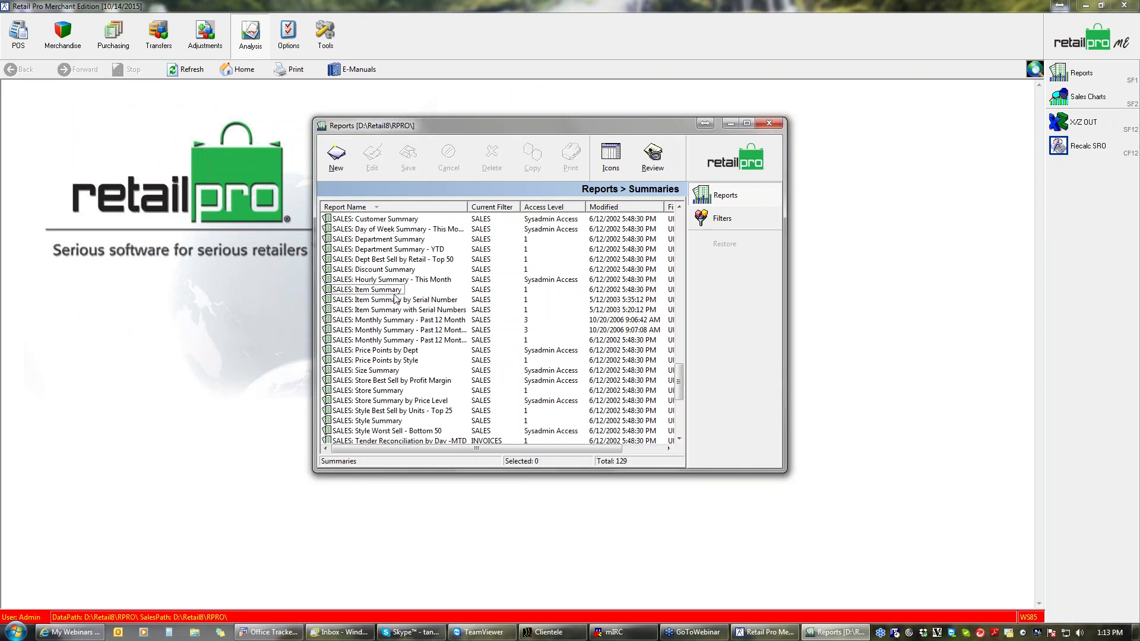
pyautogui.click(393, 296)
pyautogui.click(393, 290)
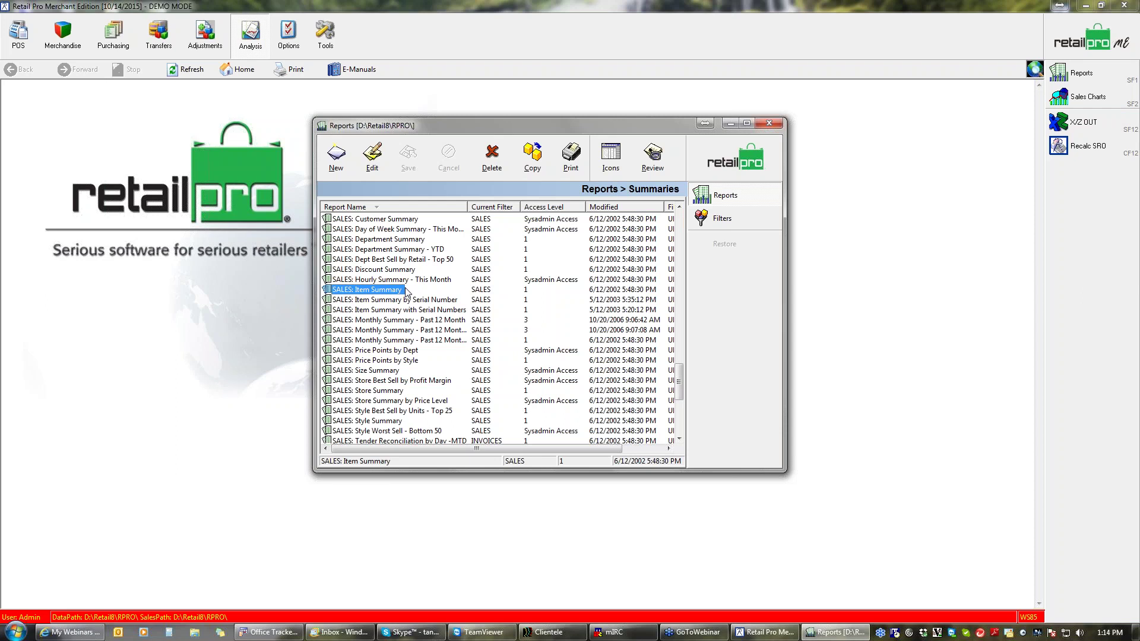
pyautogui.click(532, 173)
pyautogui.click(576, 322)
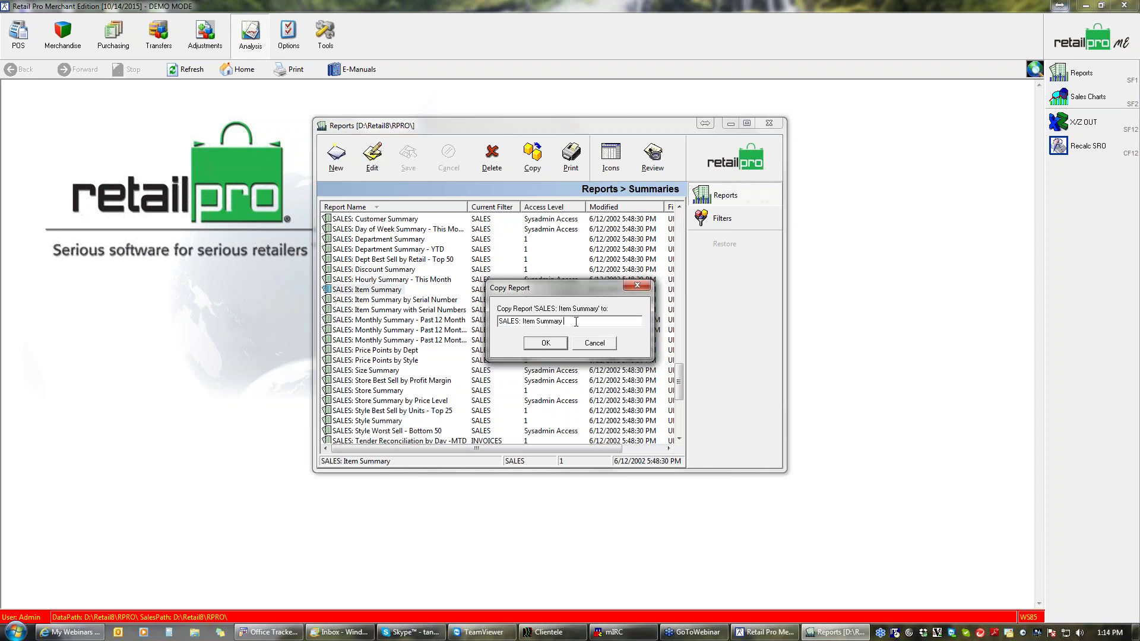
pyautogui.write('Webinar')
pyautogui.click(498, 321)
pyautogui.write('!')
pyautogui.click(545, 343)
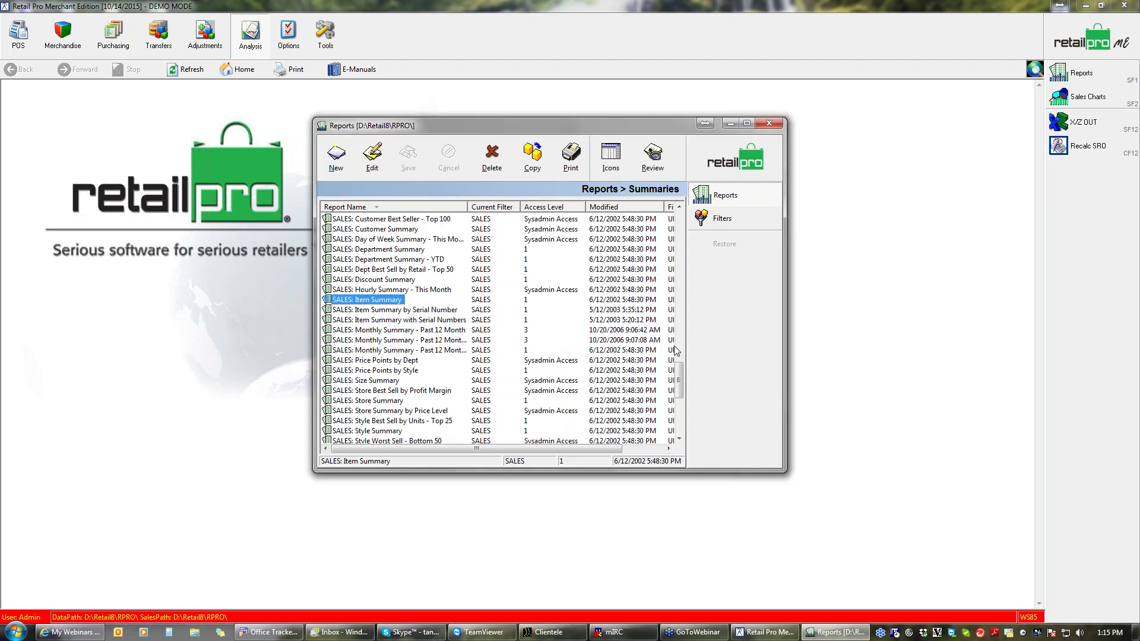
# - Open the copied report ! SALES: Item Summary Webinar for editing
pyautogui.moveTo(683, 382); pyautogui.dragTo(688, 215)
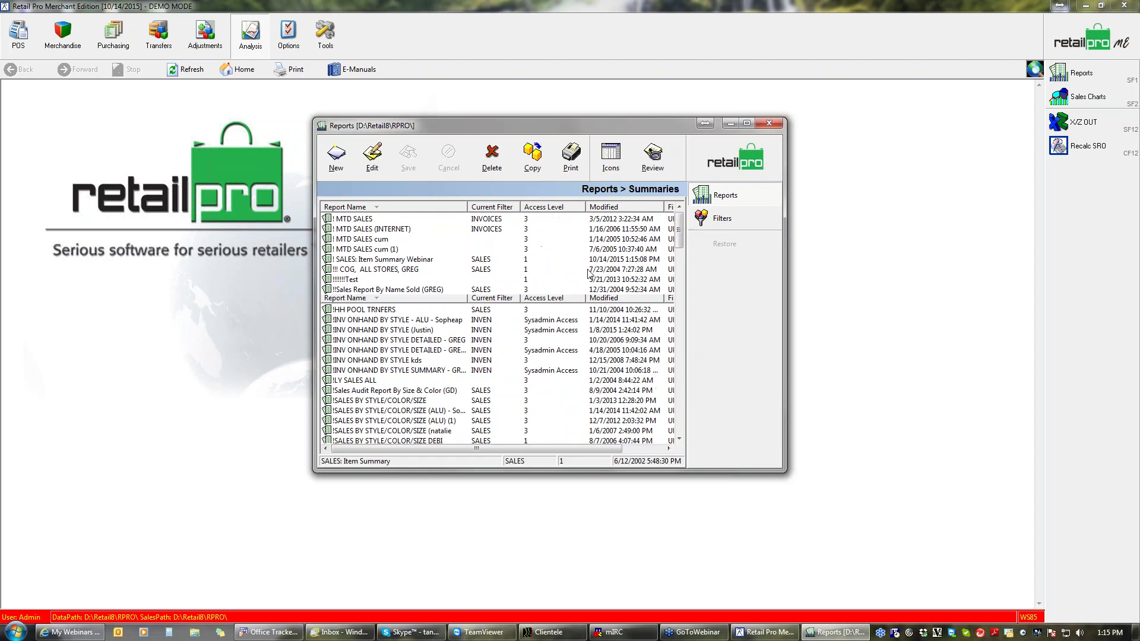
pyautogui.click(364, 260)
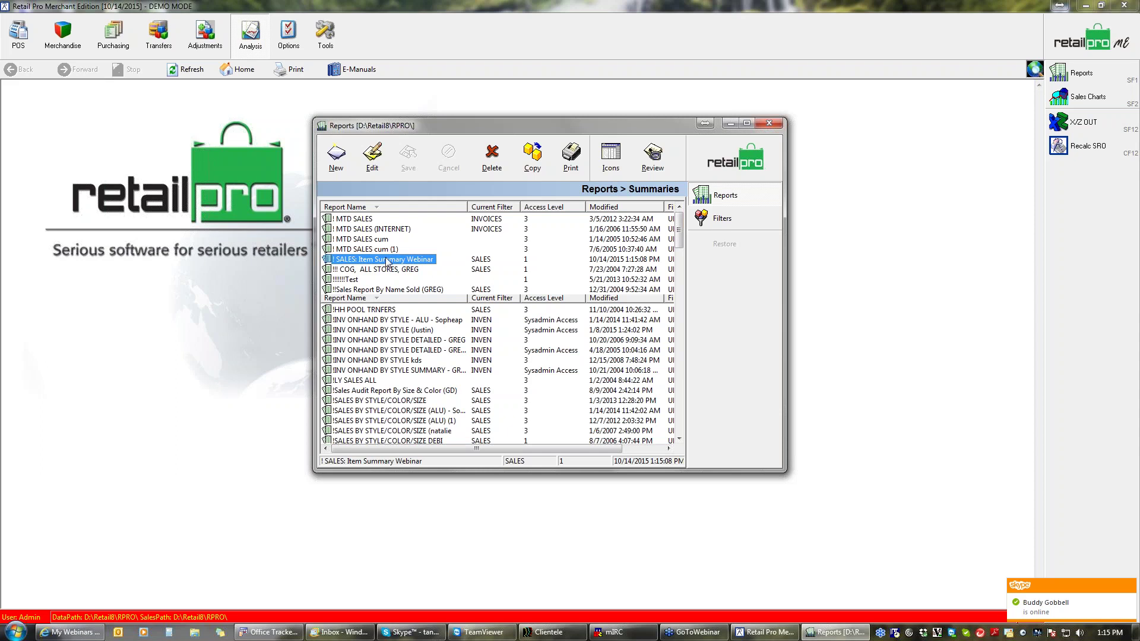
pyautogui.click(370, 167)
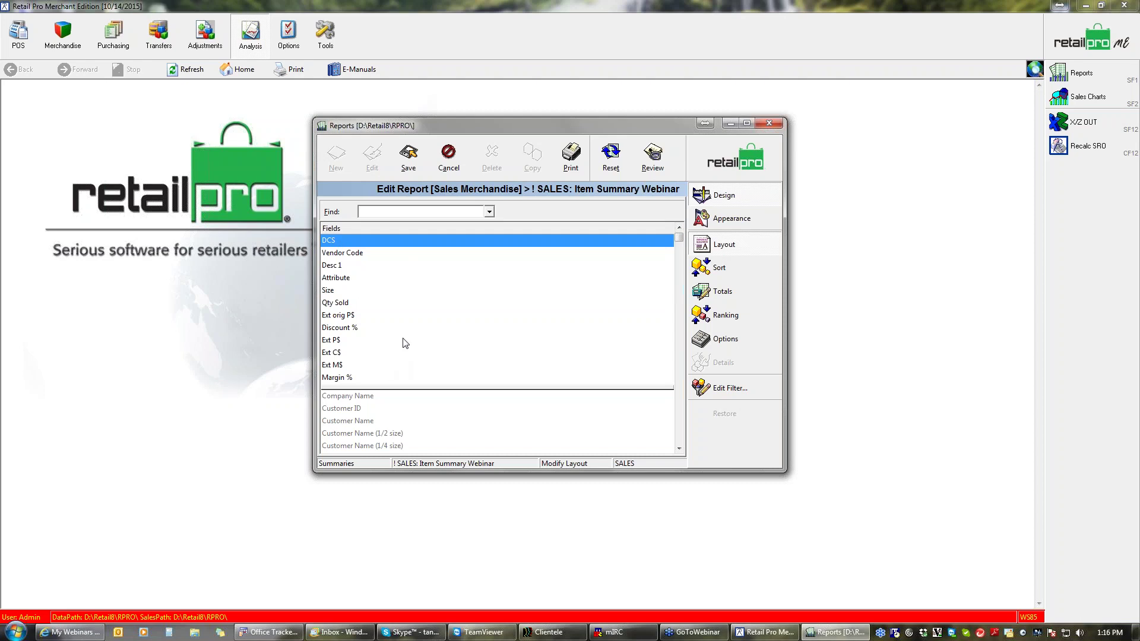
# - Remove the Attribute and Size fields from the report's layout
pyautogui.doubleClick(346, 278)
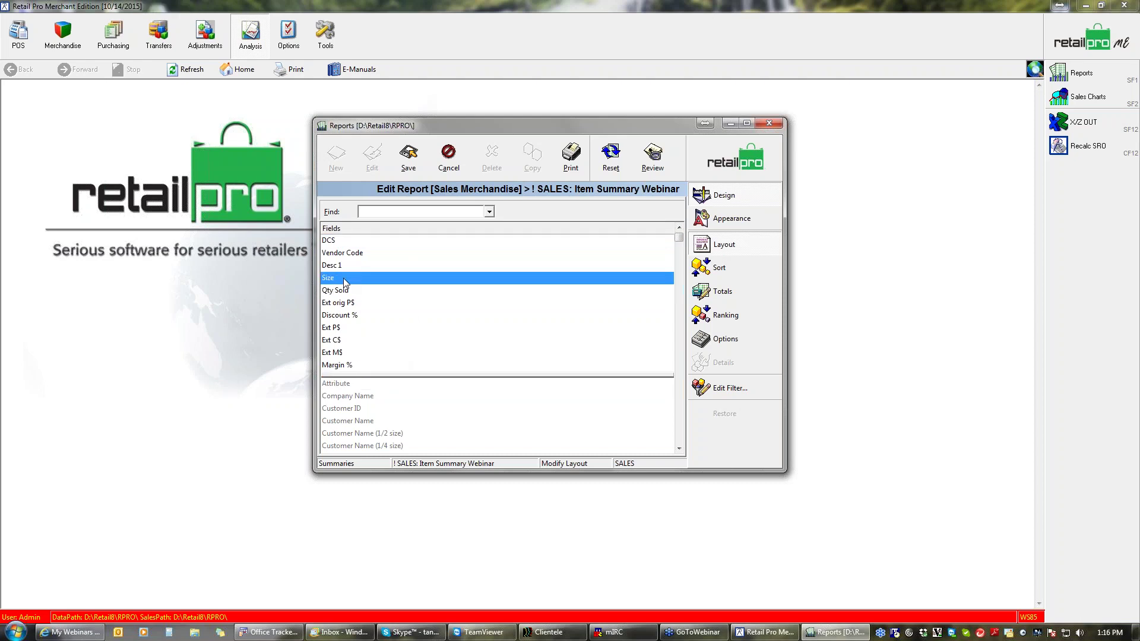
pyautogui.click(342, 386)
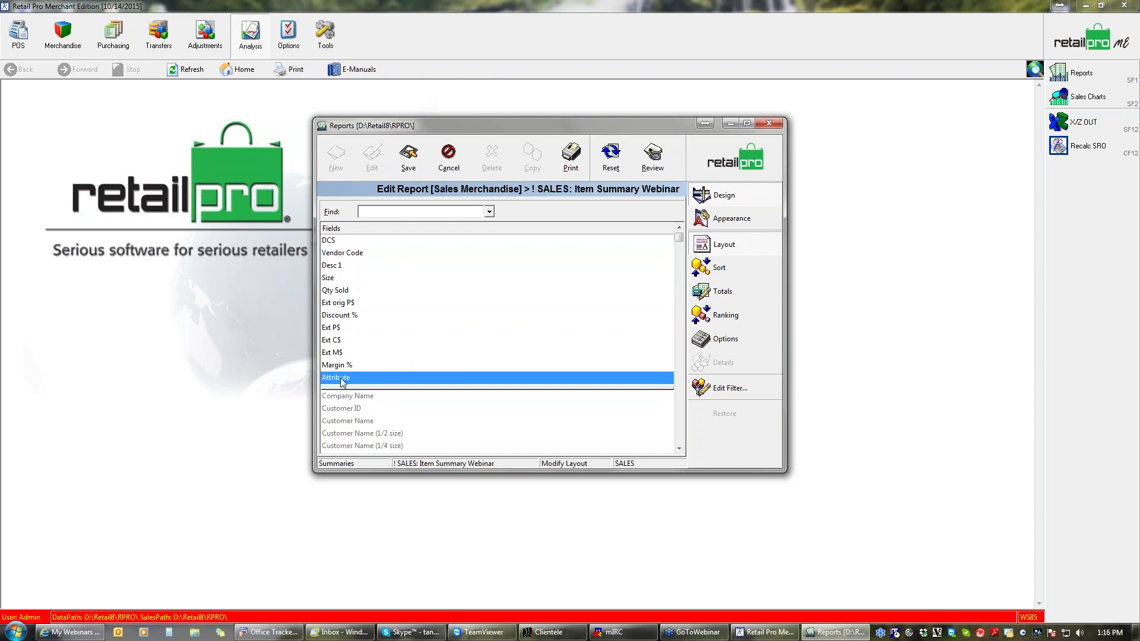
pyautogui.doubleClick(342, 381)
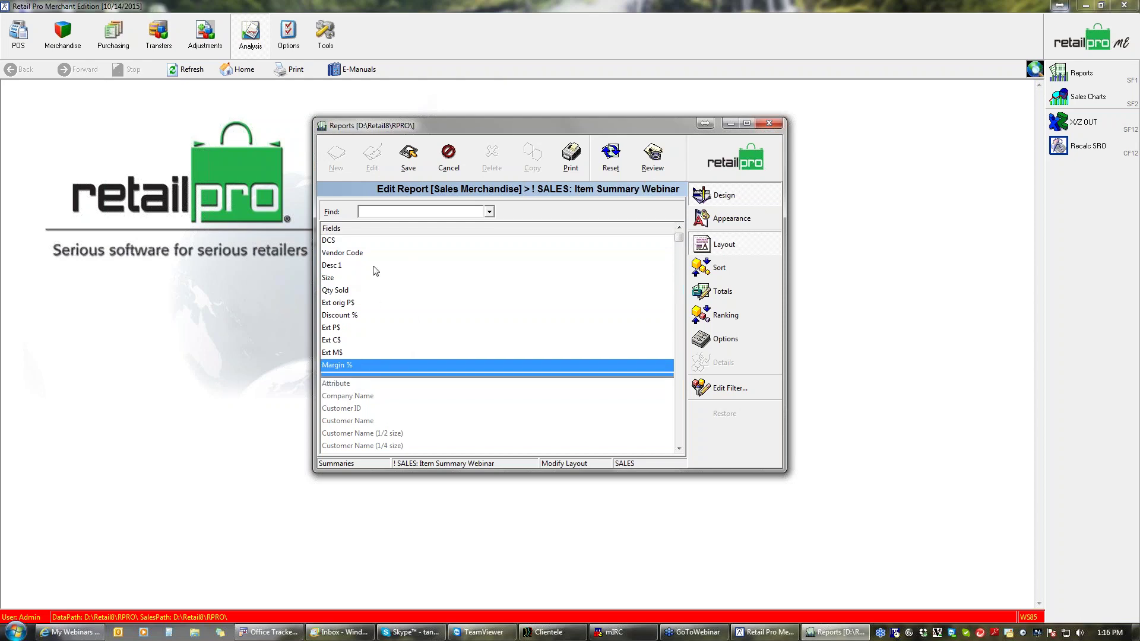
pyautogui.doubleClick(327, 278)
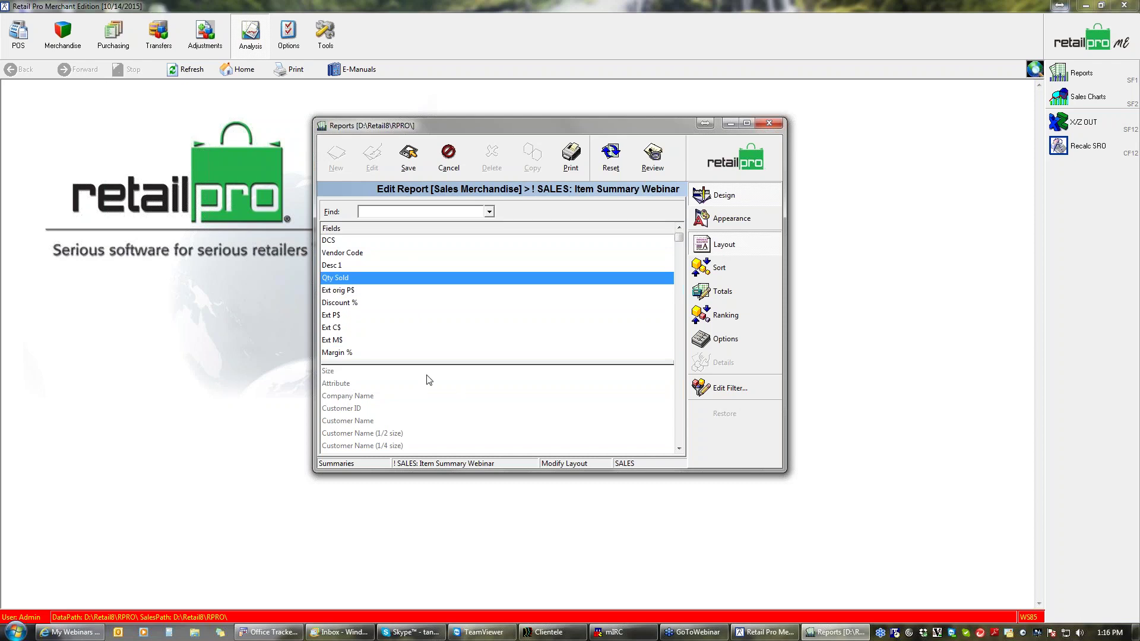
# - Look through the unused fields available for the report's layout
pyautogui.click(678, 450)
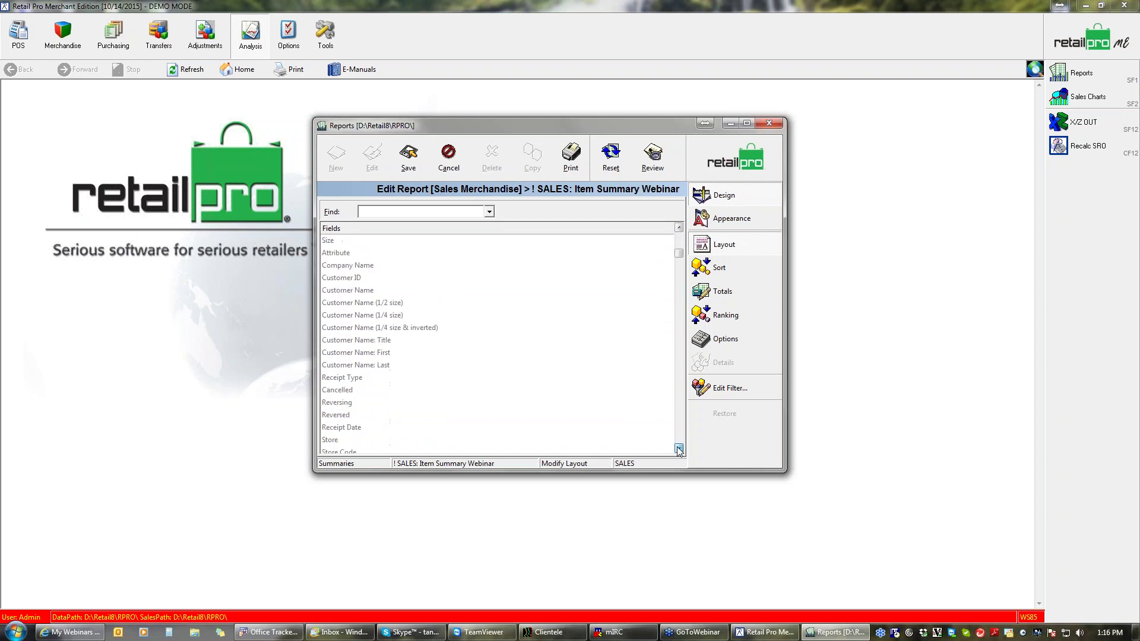
pyautogui.moveTo(678, 449); pyautogui.dragTo(679, 450)
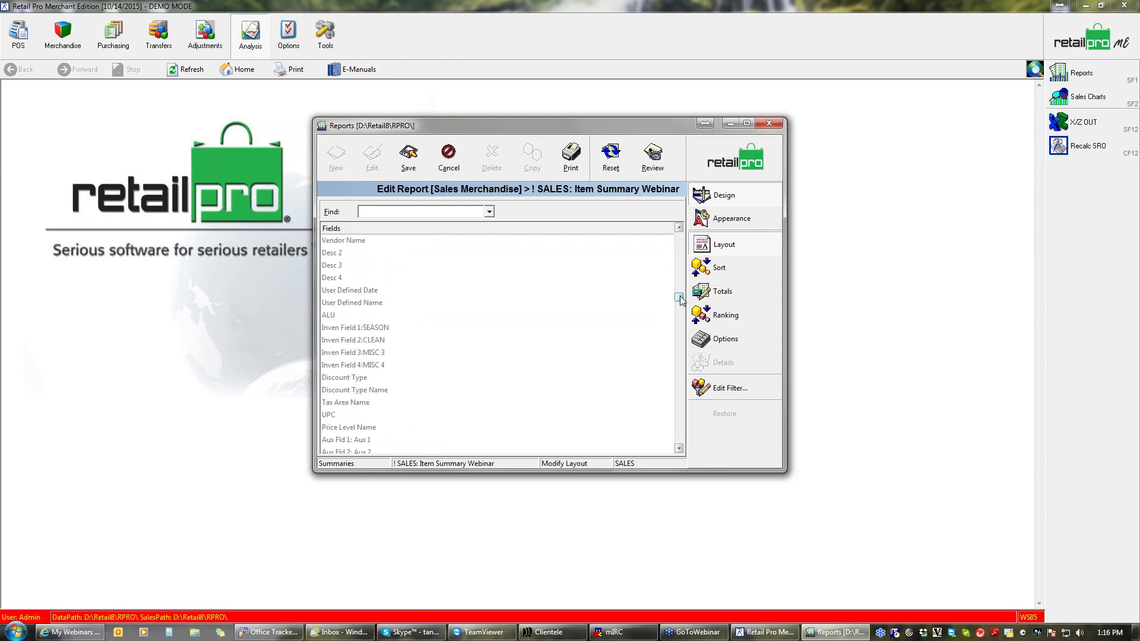
pyautogui.moveTo(681, 270); pyautogui.dragTo(678, 237)
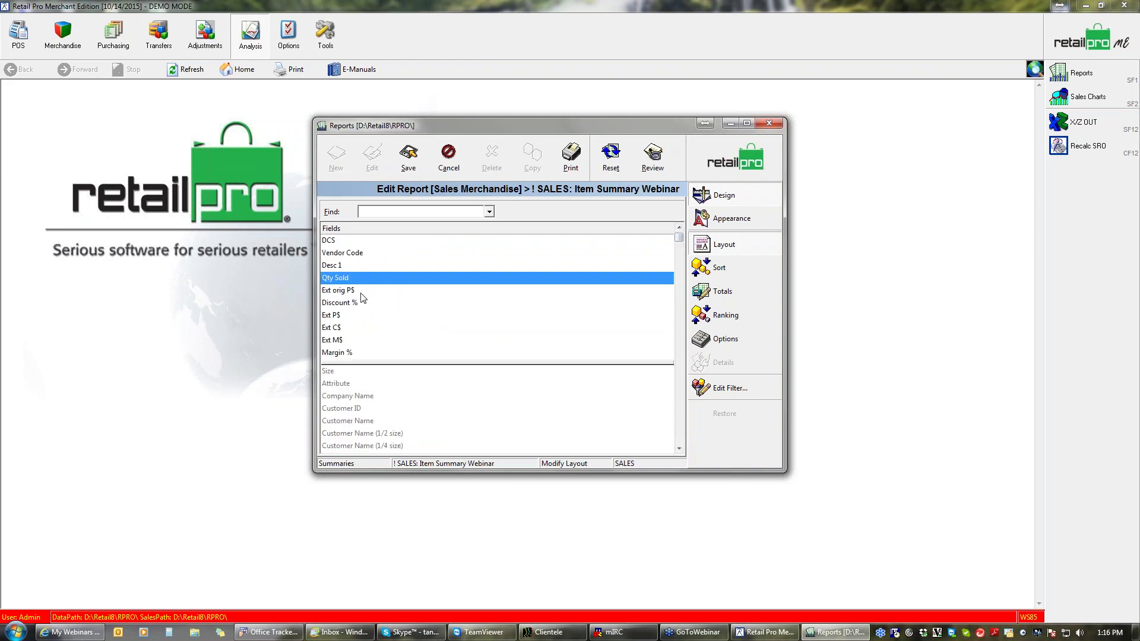
pyautogui.click(679, 449)
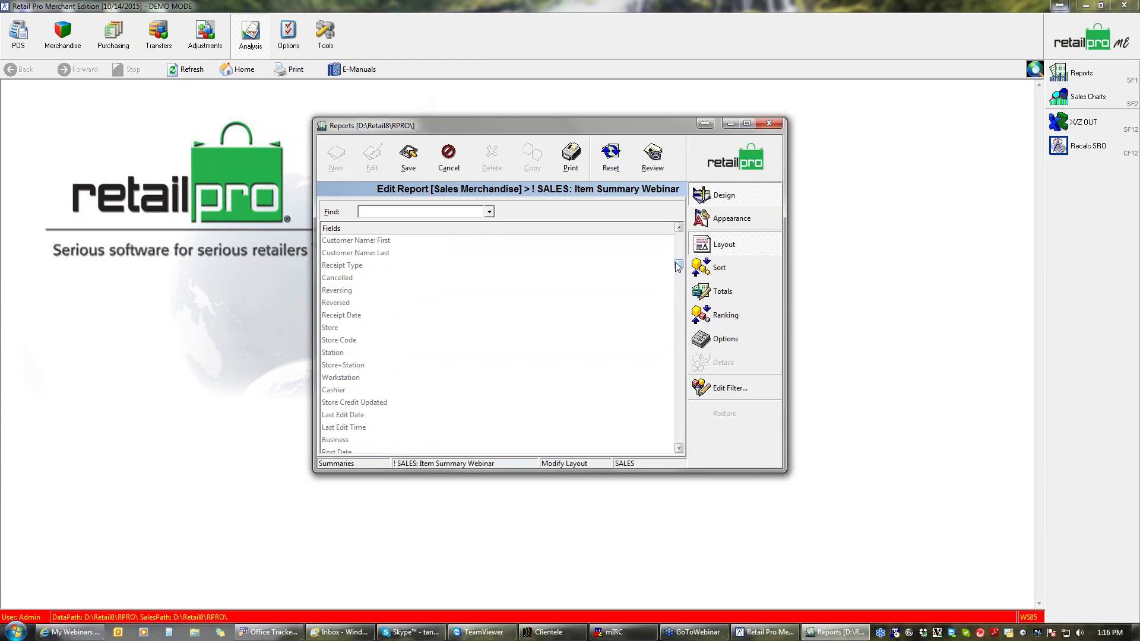
pyautogui.moveTo(678, 265); pyautogui.dragTo(684, 235)
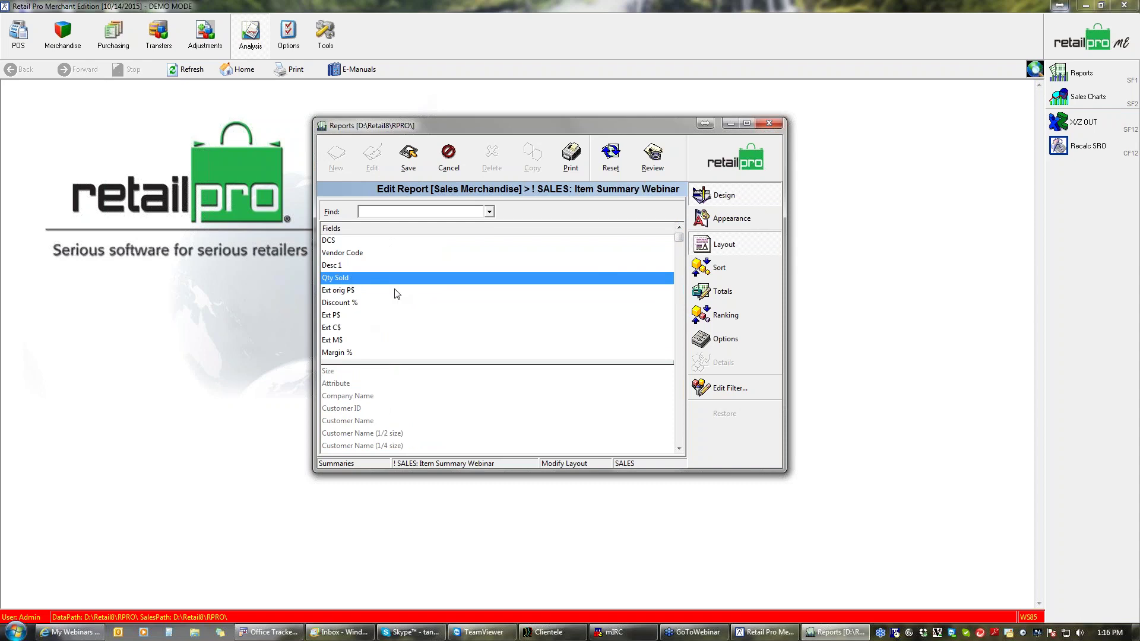
# - Move Qty Sold down to below Ext C$ in the layout order and return it to directly below Desc 1
pyautogui.hotkey('ctrl', 'Down')
pyautogui.hotkey('ctrl', 'Down')
pyautogui.hotkey('ctrl', 'Down')
pyautogui.hotkey('ctrl', 'Down')
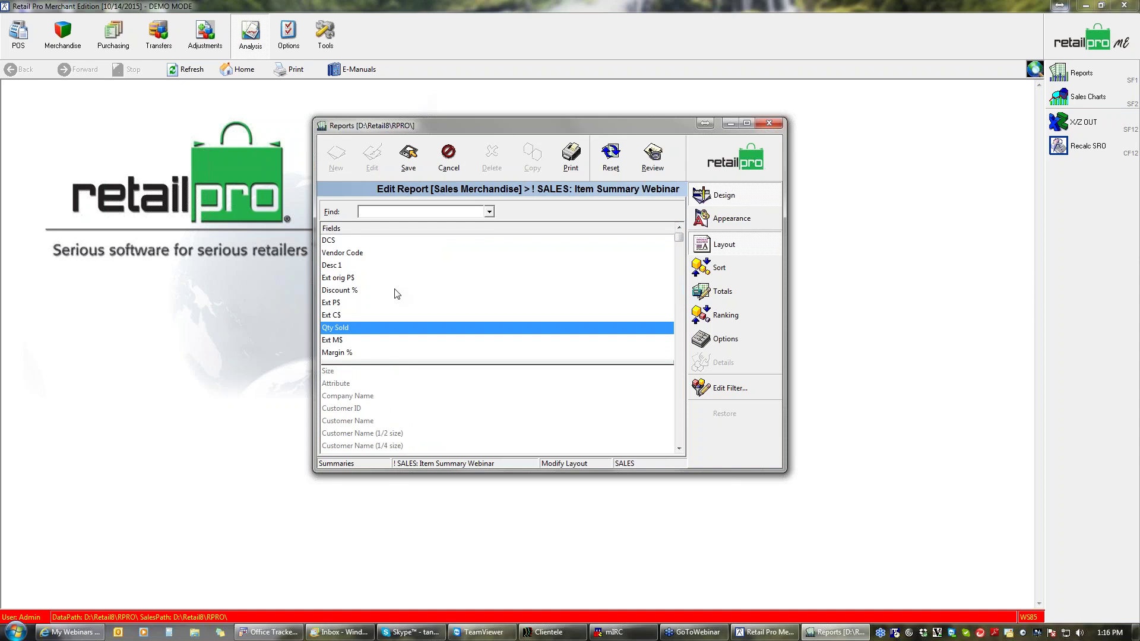
pyautogui.hotkey('ctrl', 'Up')
pyautogui.hotkey('ctrl', 'Up')
pyautogui.hotkey('ctrl', 'Up')
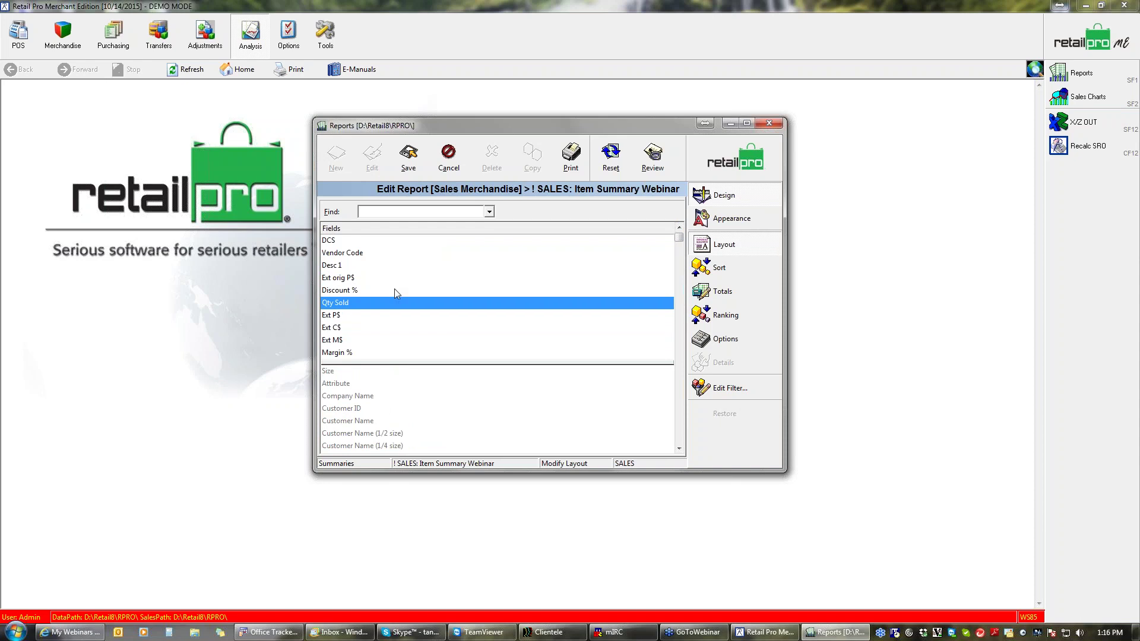
pyautogui.hotkey('ctrl', 'Up')
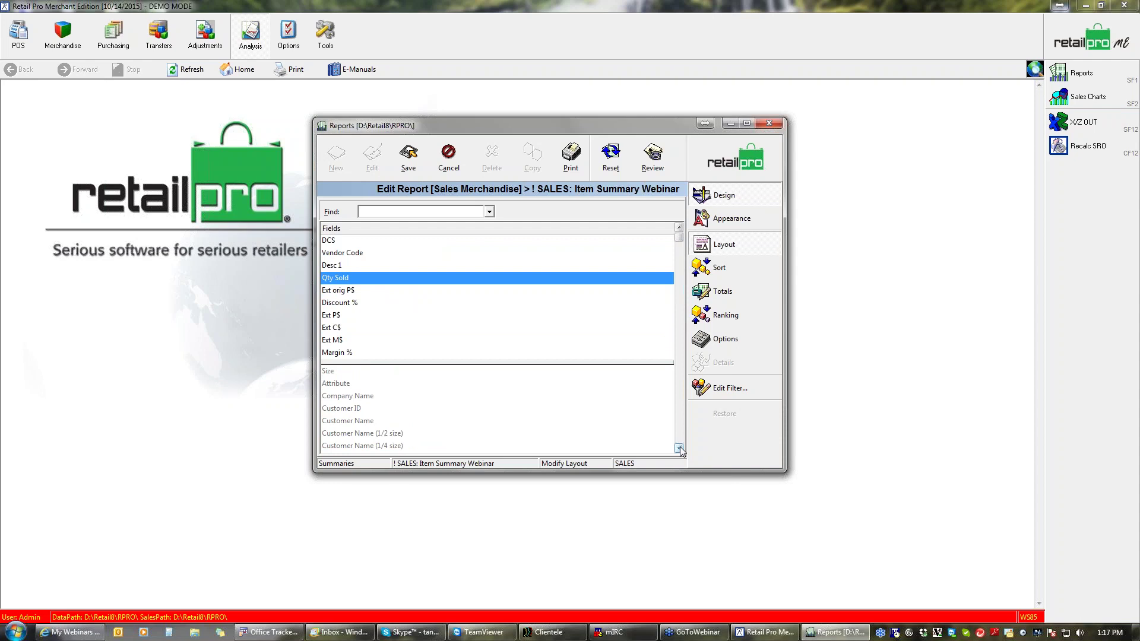
# - Add the Desc 2 field to the layout directly below Desc 1 and remove the Ext M$ field
pyautogui.click(367, 212)
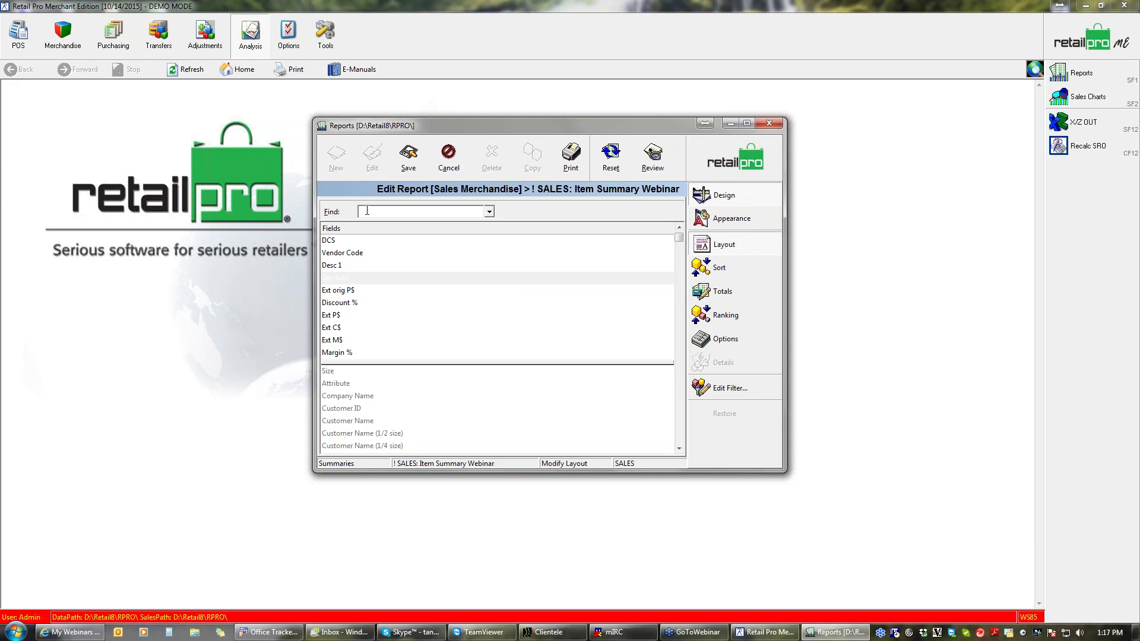
pyautogui.write('Desc 1')
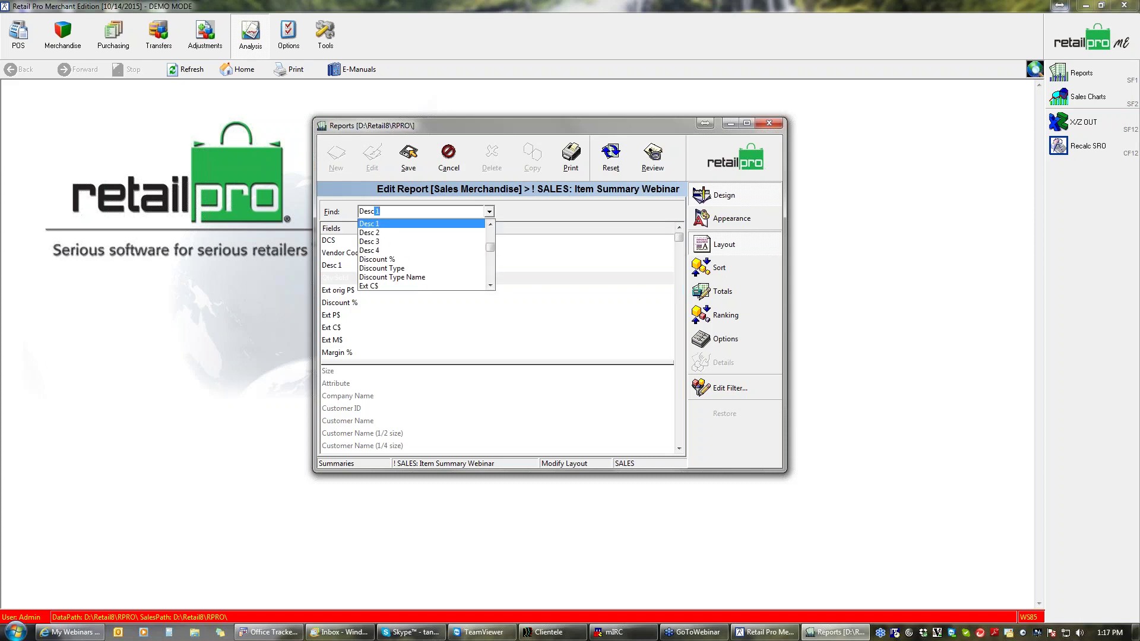
pyautogui.click(369, 232)
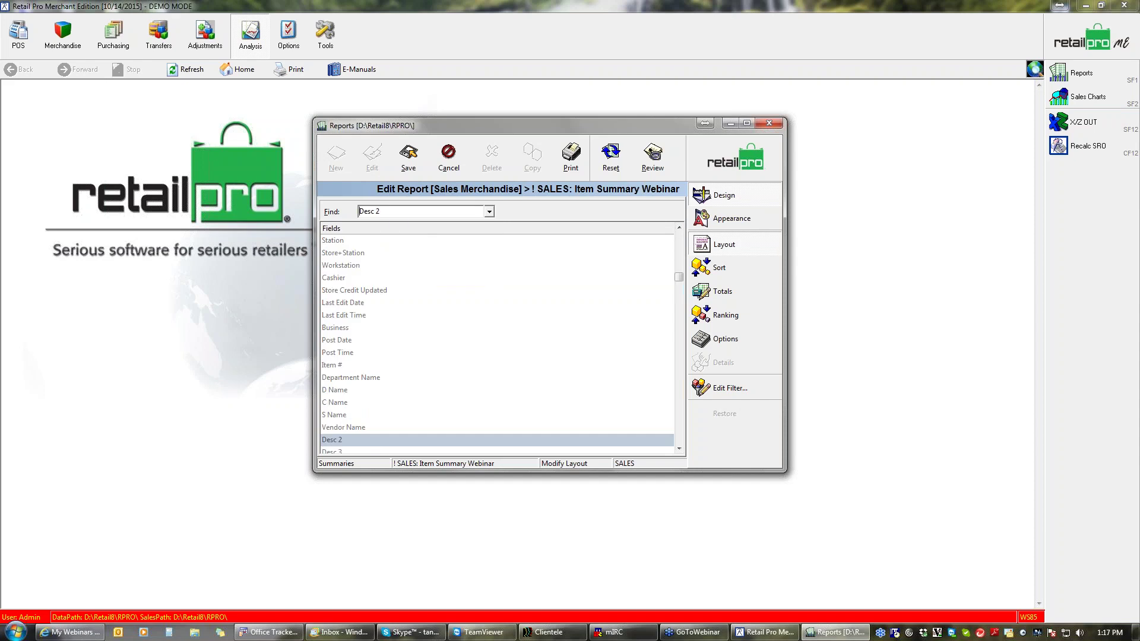
pyautogui.doubleClick(343, 440)
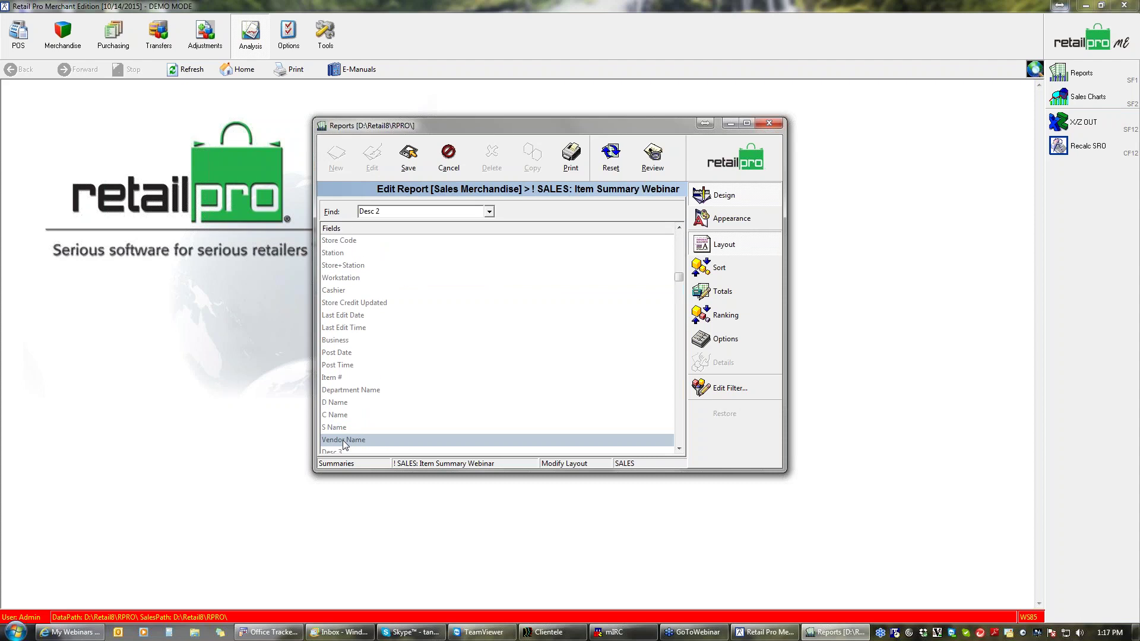
pyautogui.moveTo(679, 279); pyautogui.dragTo(679, 237)
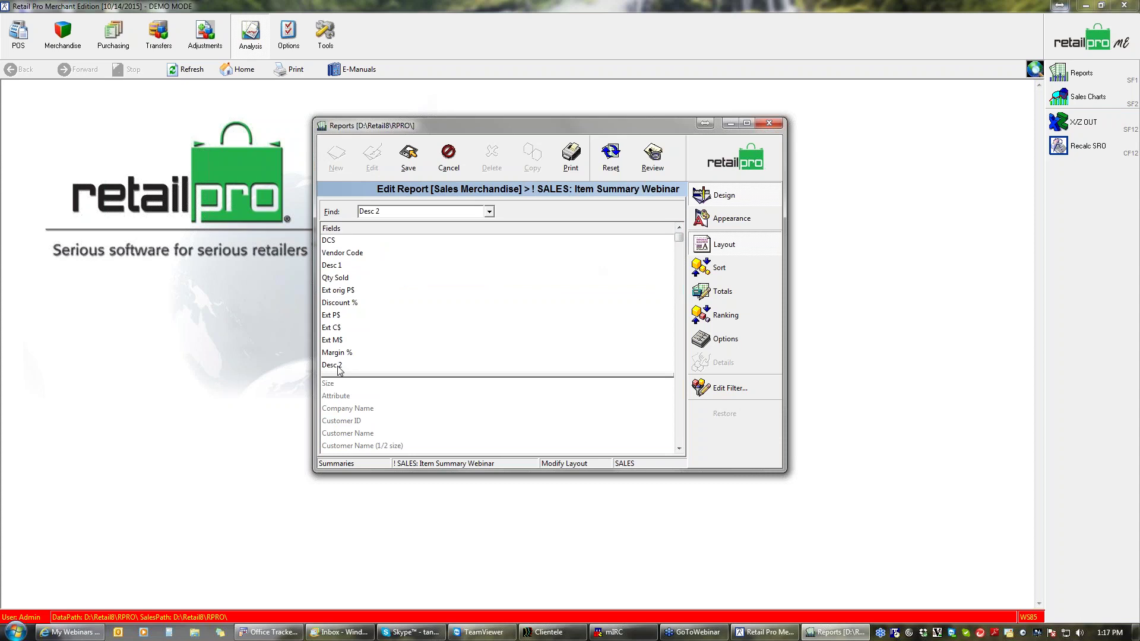
pyautogui.moveTo(338, 370); pyautogui.dragTo(340, 289)
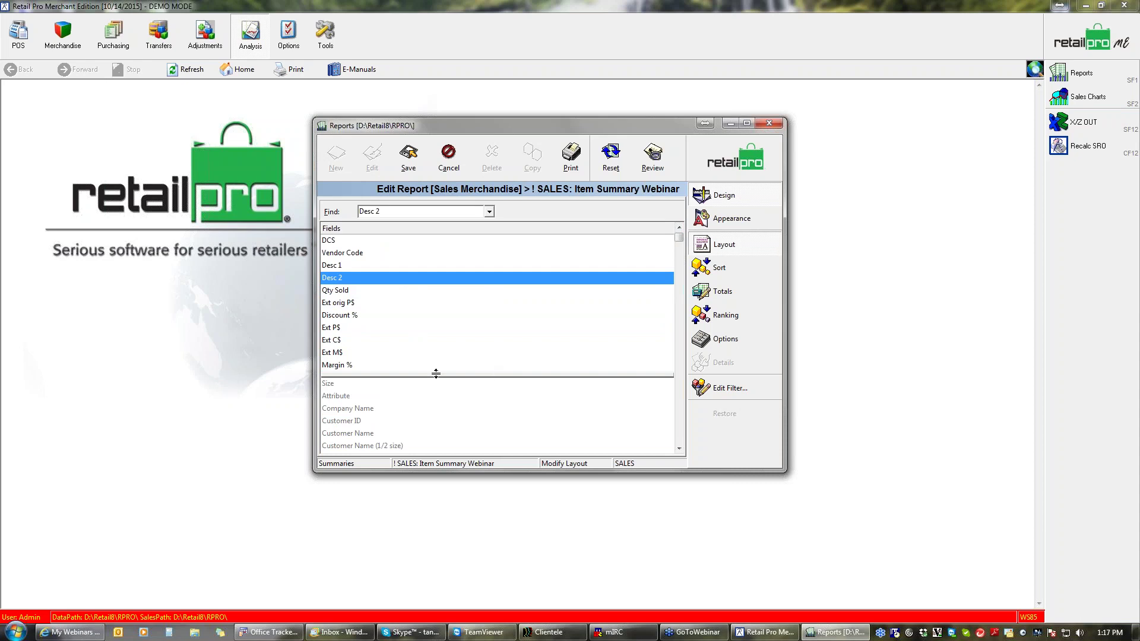
pyautogui.doubleClick(337, 354)
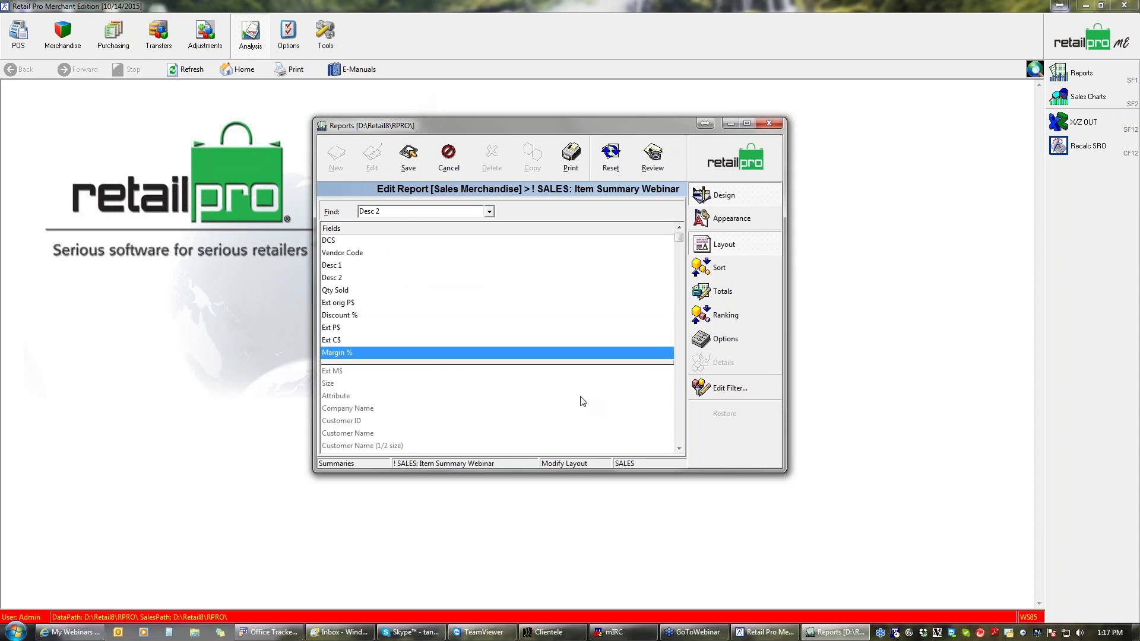
# - Remove Attribute and Size from the report's sort fields
pyautogui.click(719, 269)
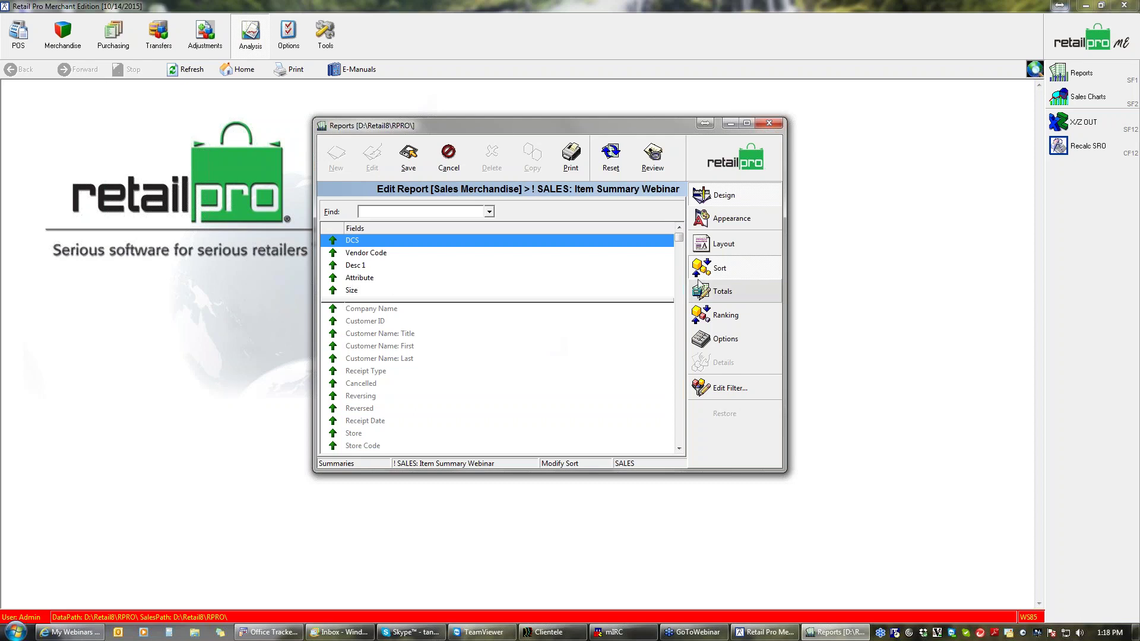
pyautogui.click(733, 250)
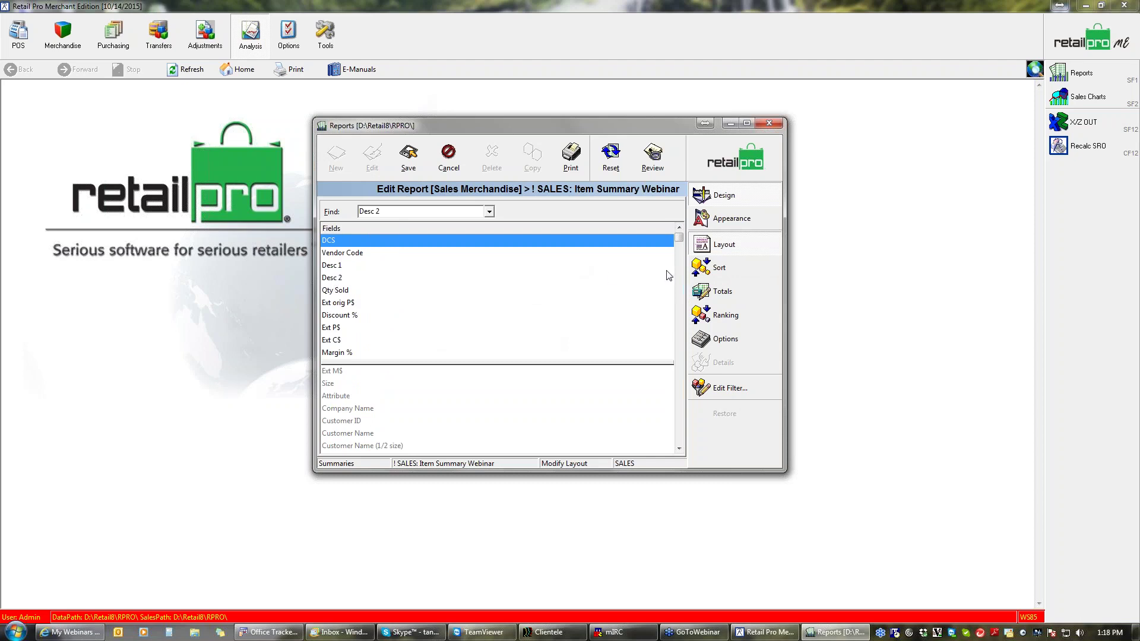
pyautogui.click(726, 270)
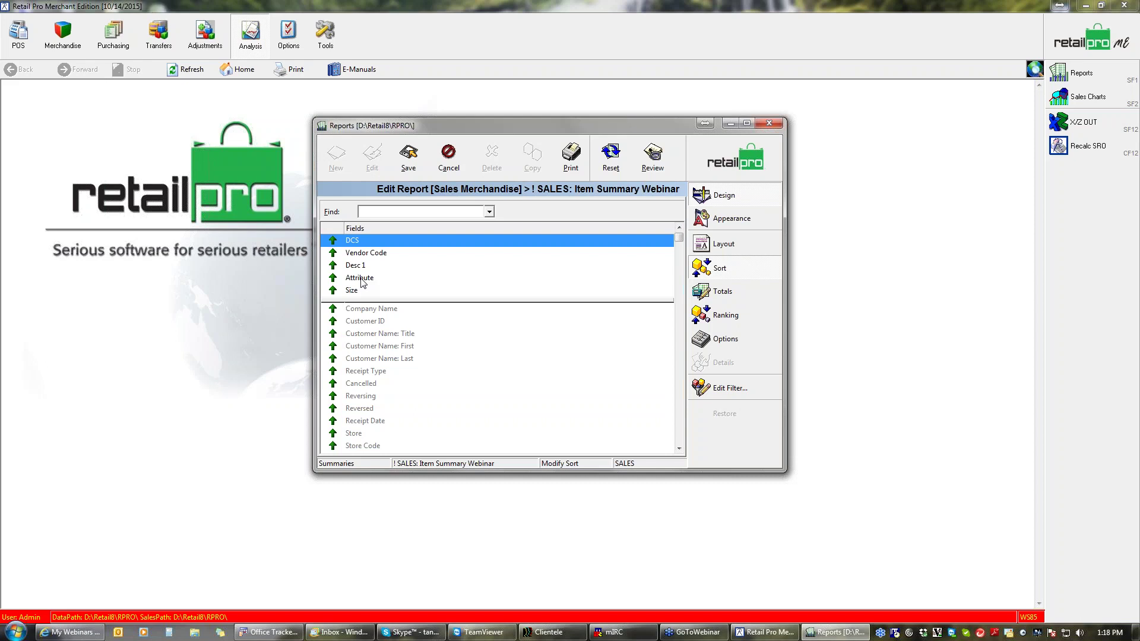
pyautogui.doubleClick(362, 280)
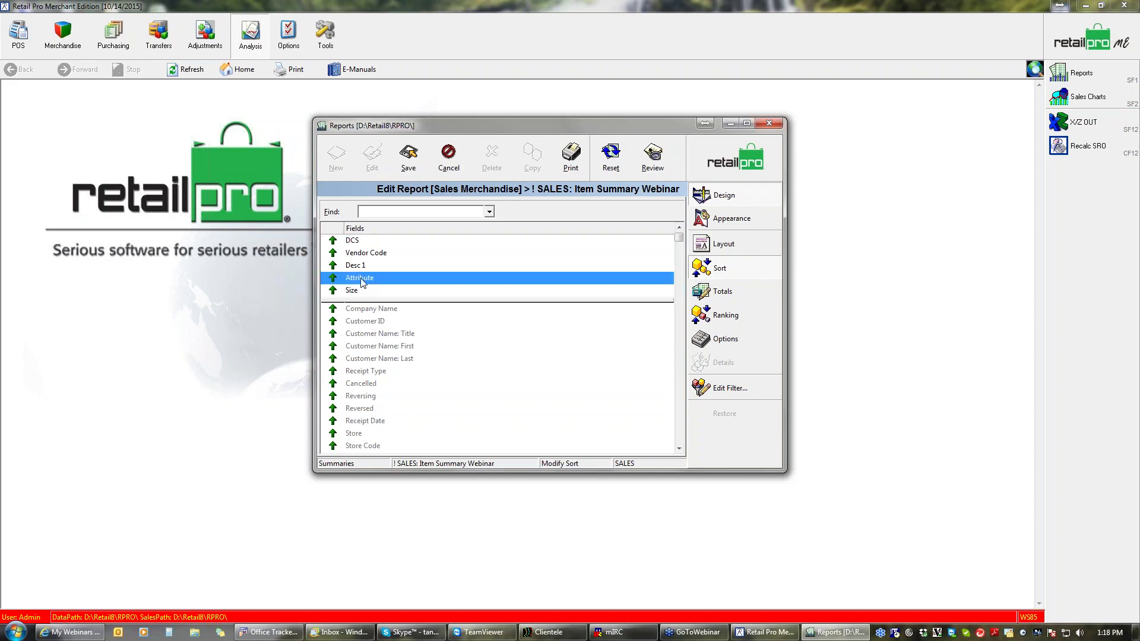
pyautogui.doubleClick(362, 281)
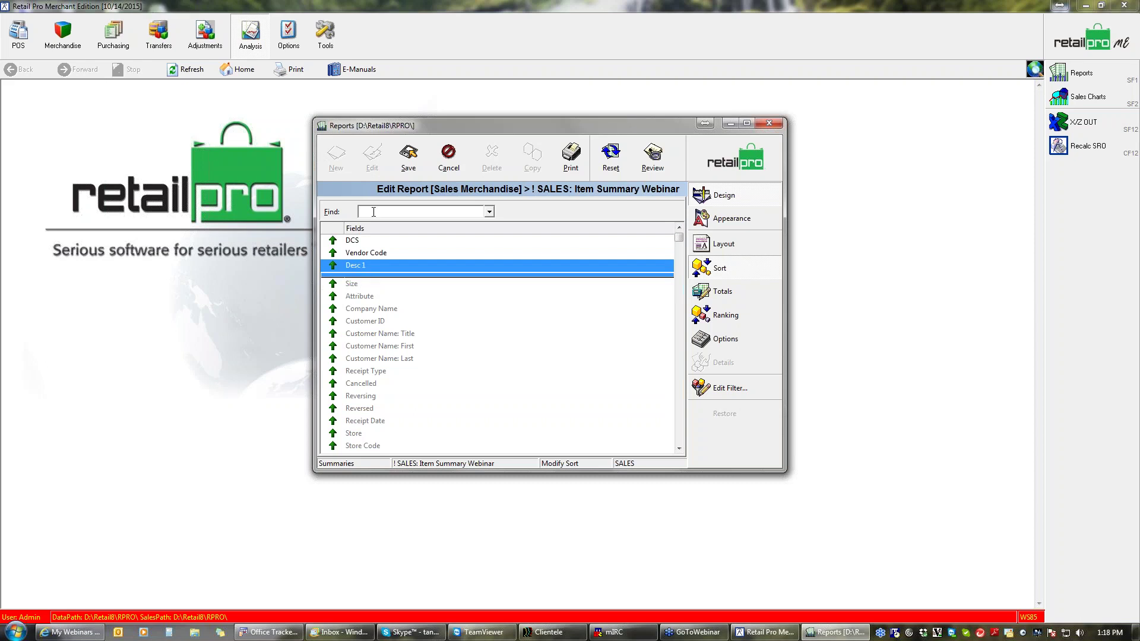
# - Add Desc 2 to the sort fields below Desc 1 and compare the sort order with the layout
pyautogui.click(374, 212)
pyautogui.write('Desc 1')
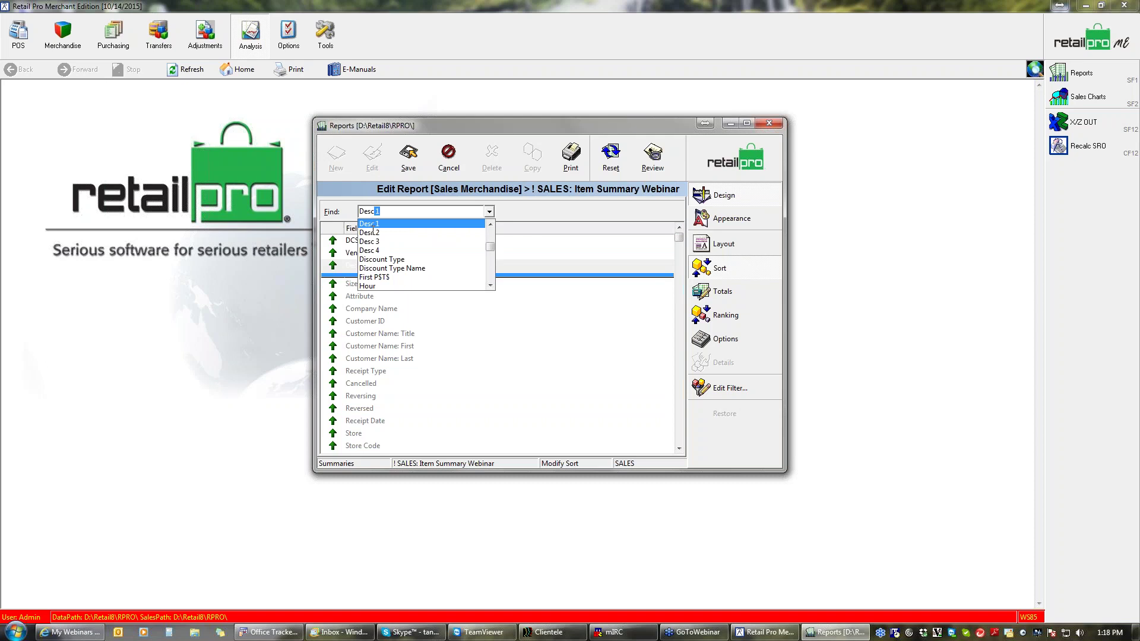
pyautogui.click(370, 233)
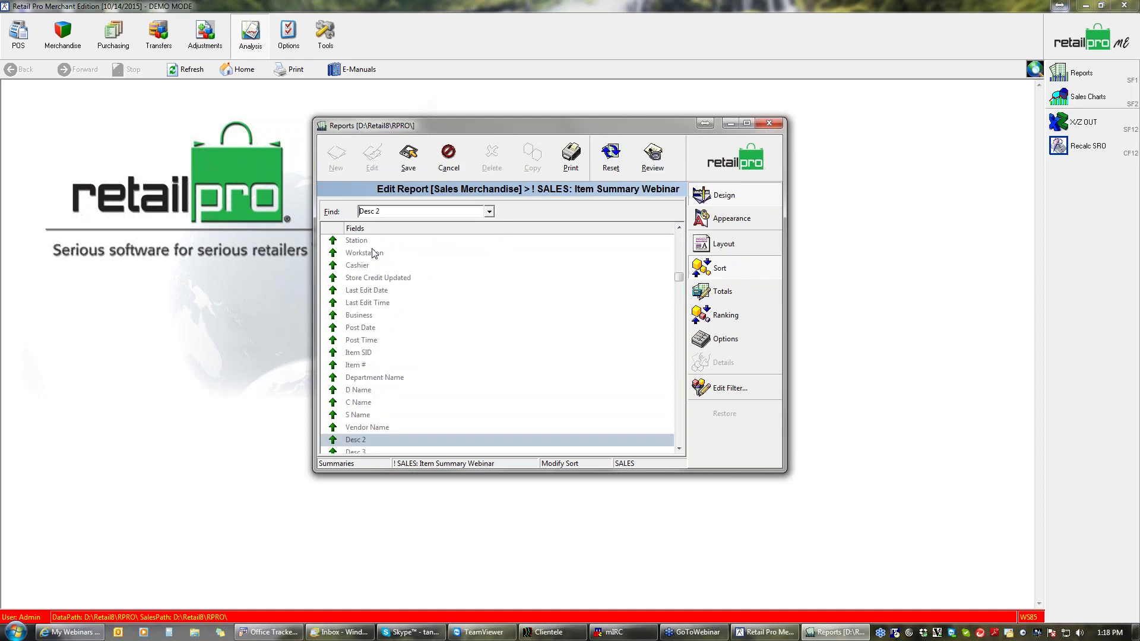
pyautogui.doubleClick(373, 440)
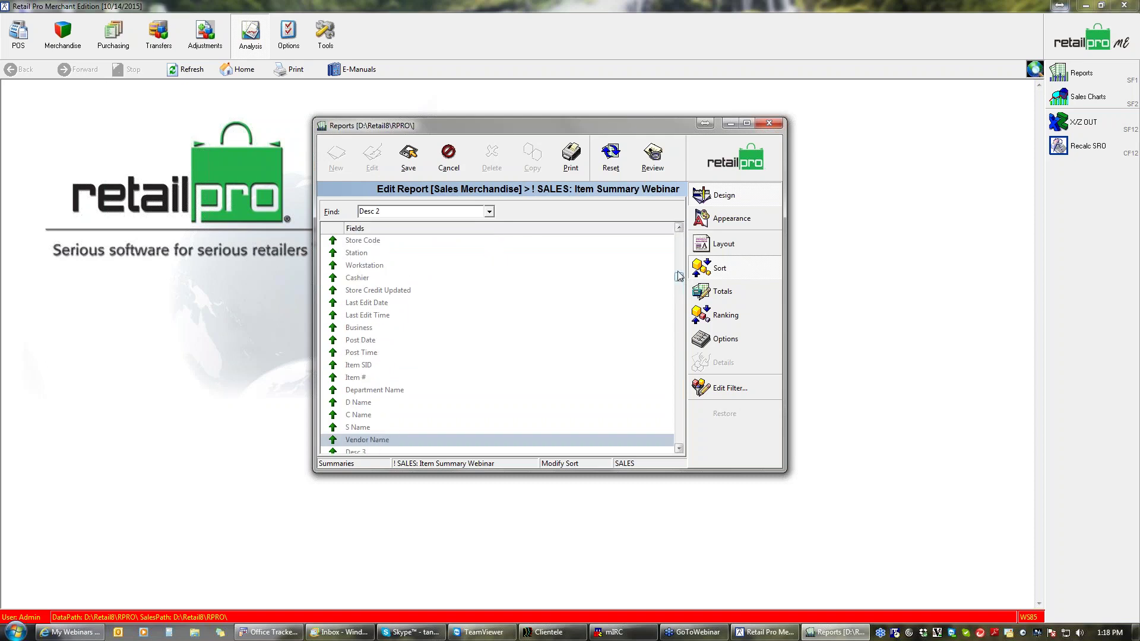
pyautogui.moveTo(680, 281); pyautogui.dragTo(679, 237)
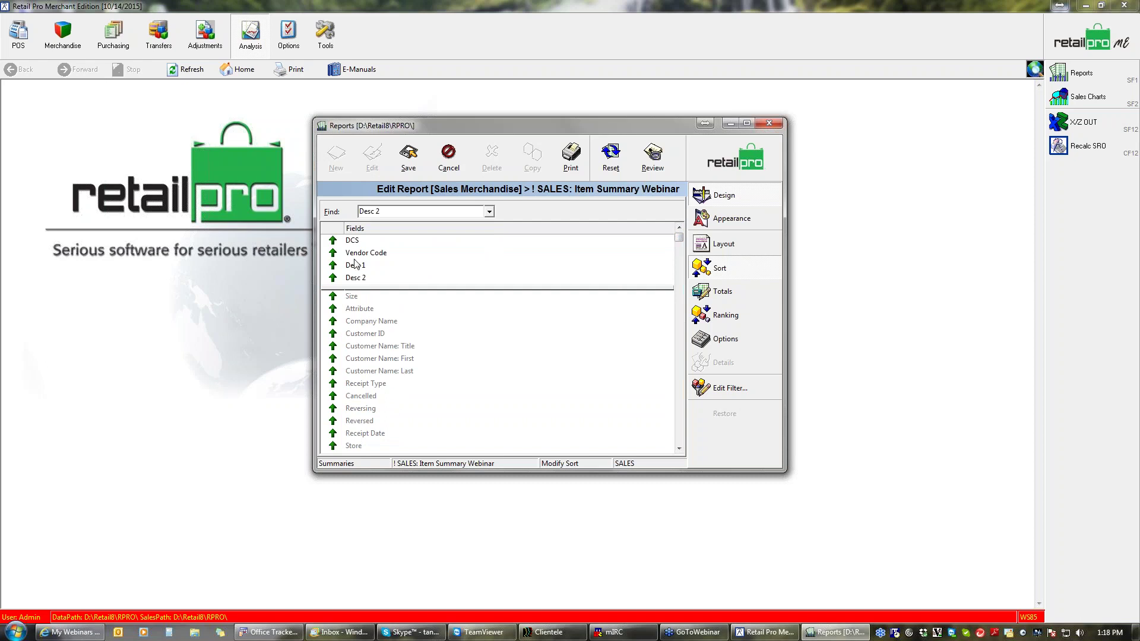
pyautogui.click(723, 250)
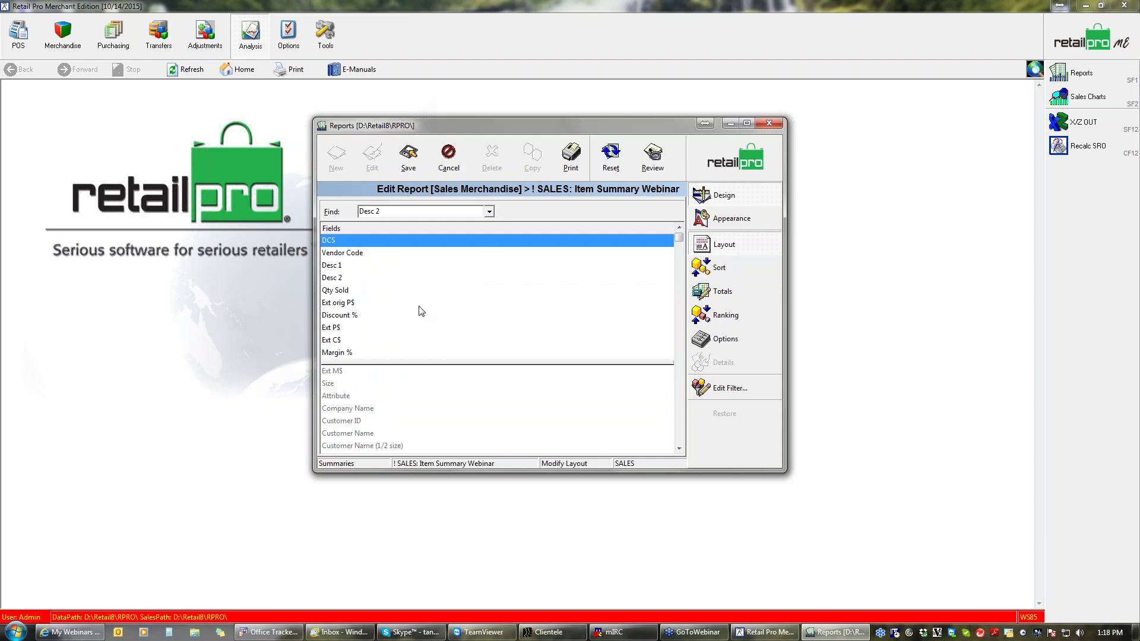
pyautogui.click(738, 272)
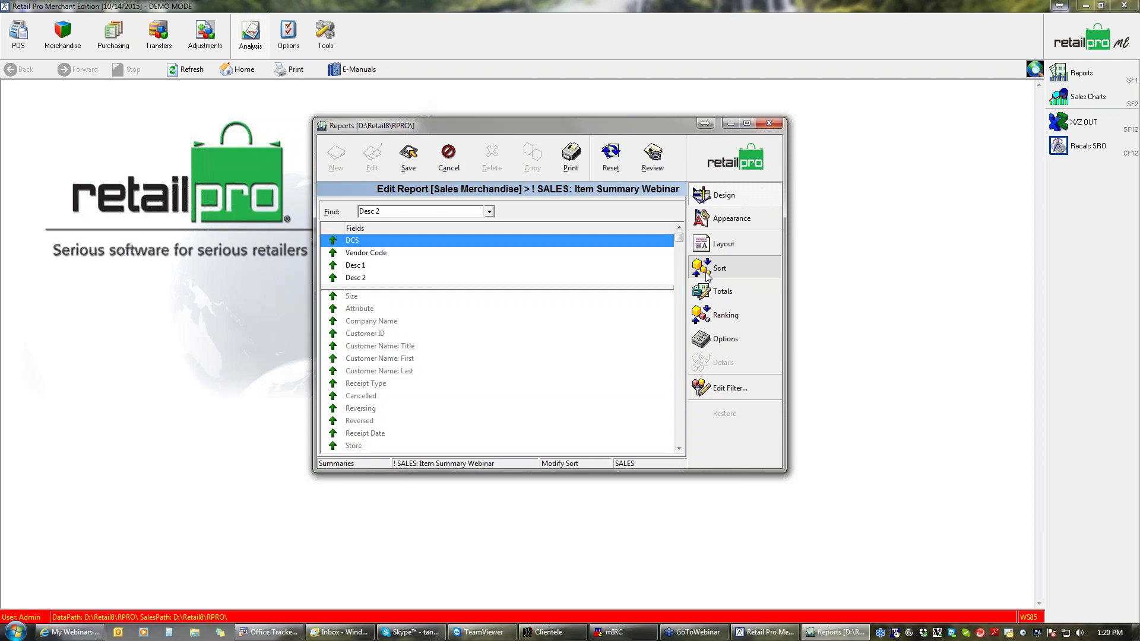
# - Set the report to subtotal by DCS for all available fields down through Margin %
pyautogui.click(724, 293)
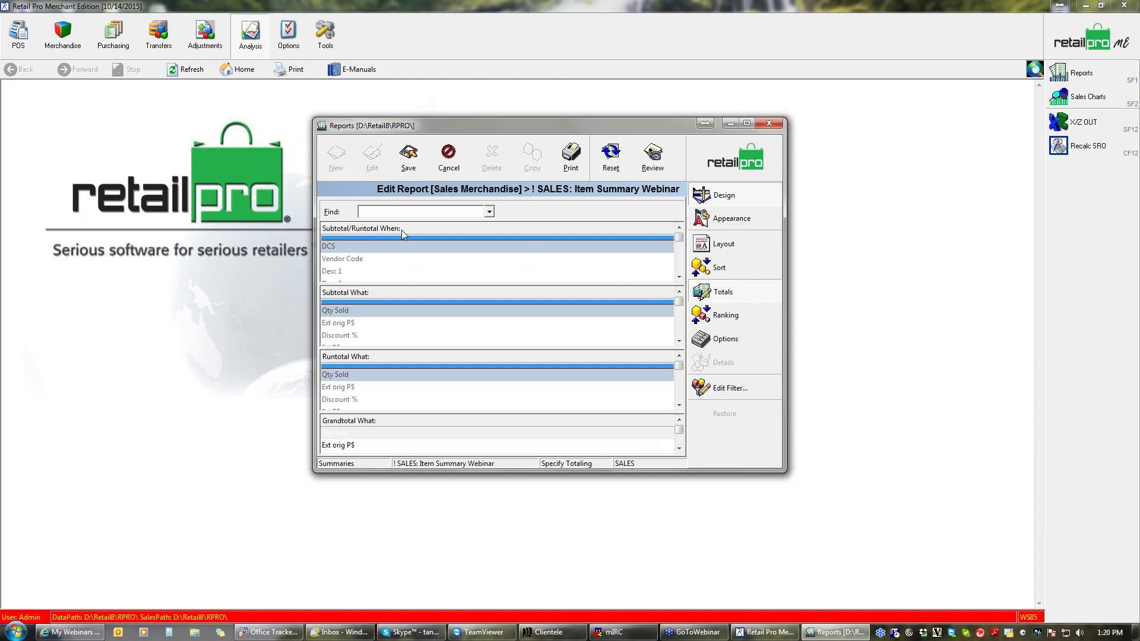
pyautogui.click(340, 246)
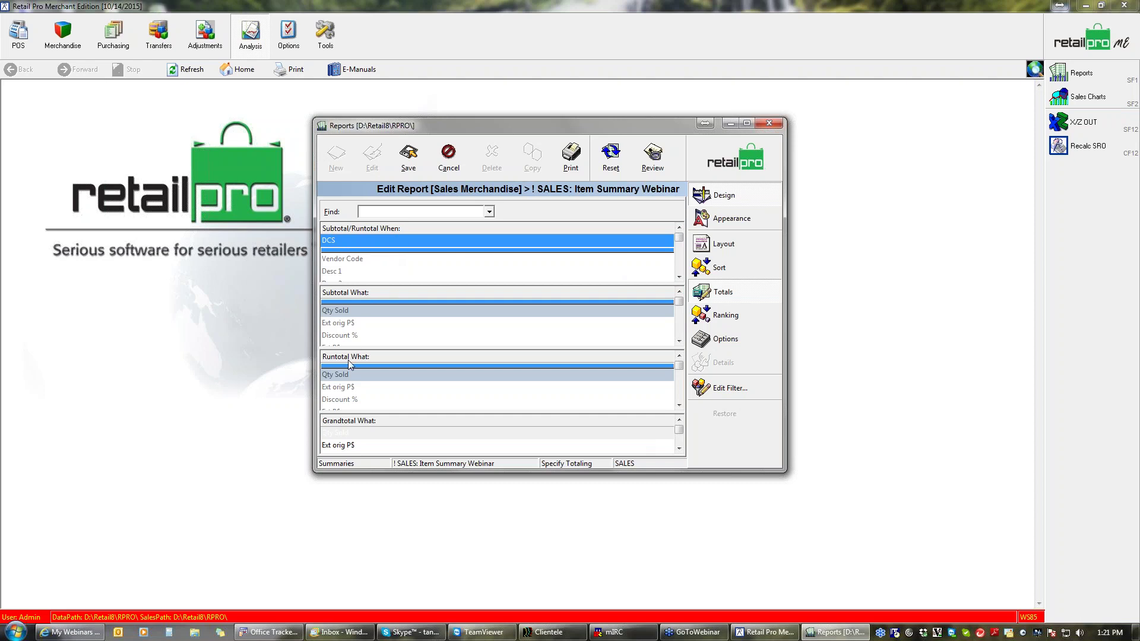
pyautogui.moveTo(378, 302); pyautogui.dragTo(377, 344)
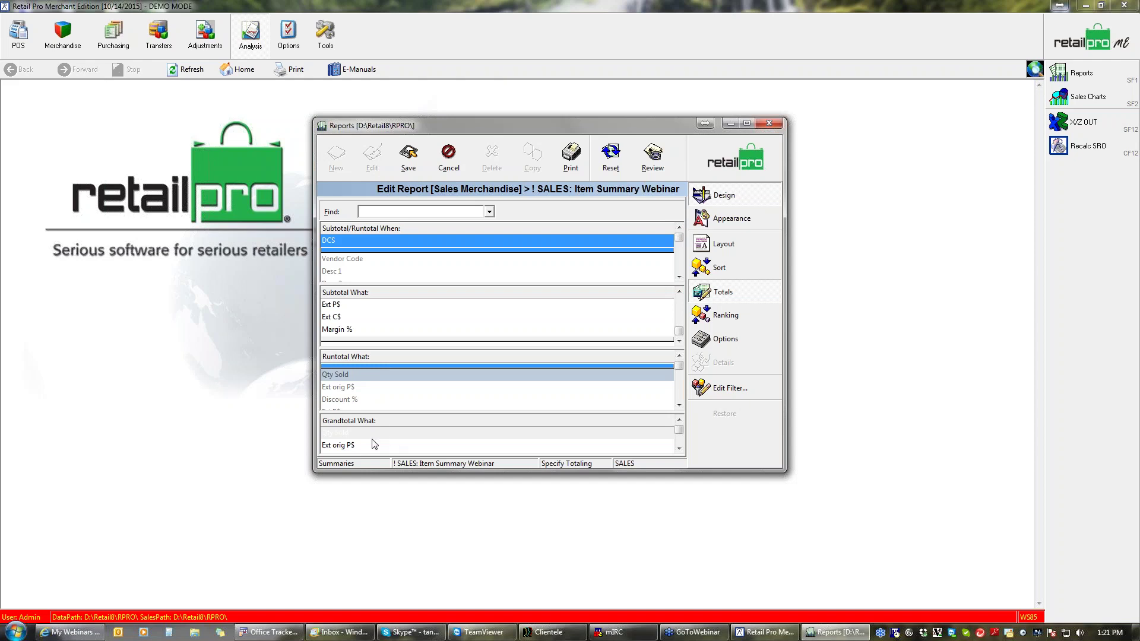
# - Extend the grand totals to include the remaining fields, Discount % and Margin %
pyautogui.click(680, 450)
pyautogui.click(680, 450)
pyautogui.click(680, 450)
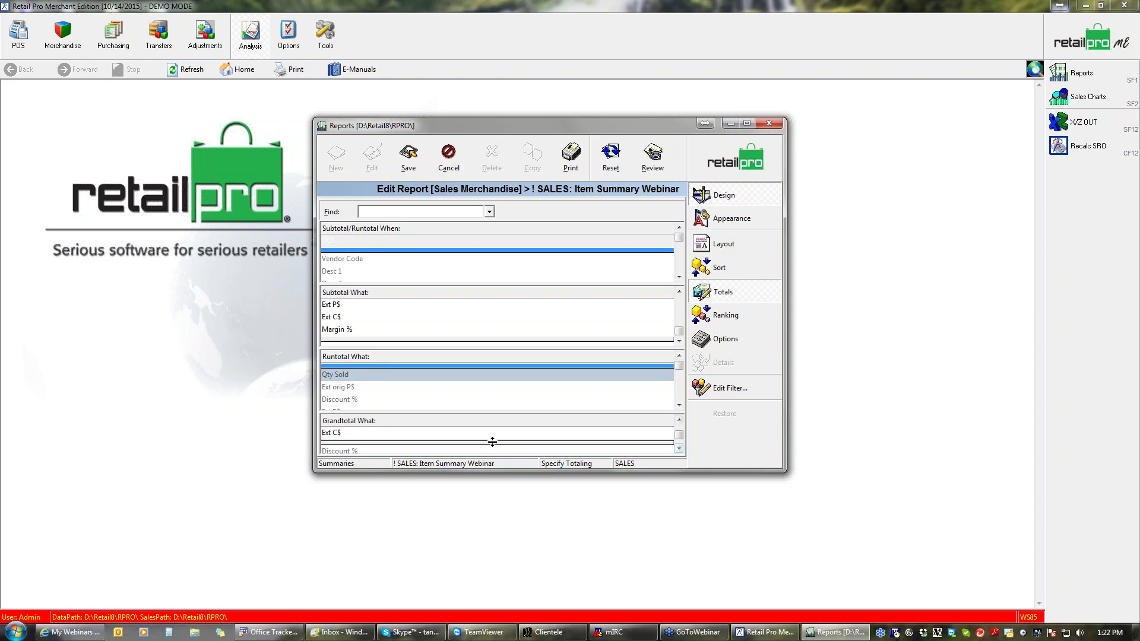
pyautogui.moveTo(492, 441); pyautogui.dragTo(493, 459)
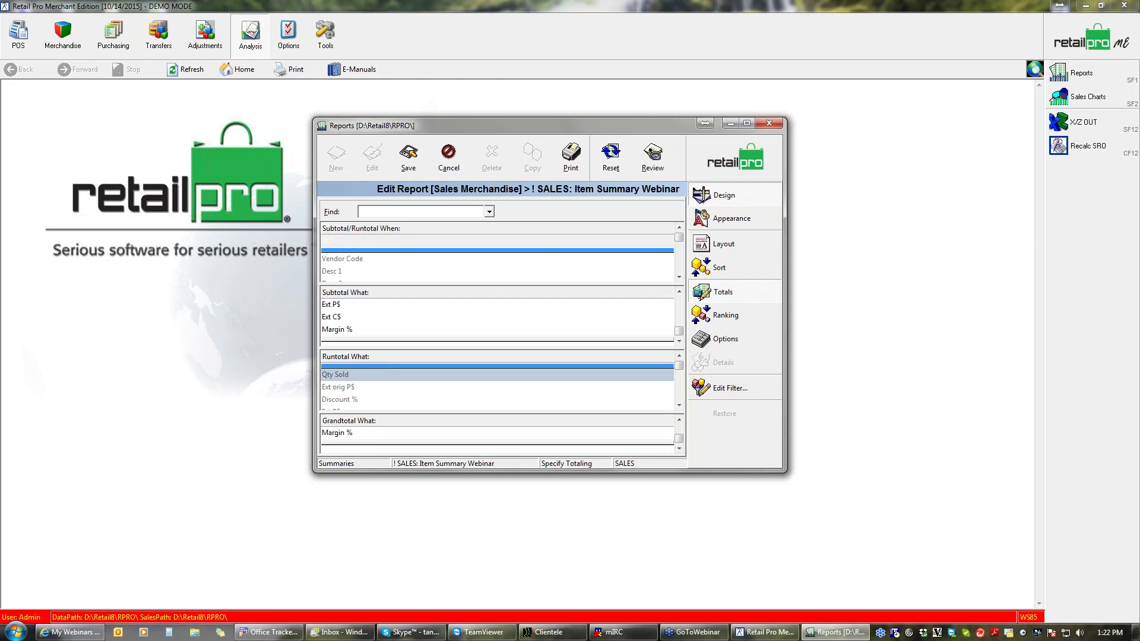
pyautogui.click(679, 420)
pyautogui.click(679, 421)
pyautogui.click(679, 420)
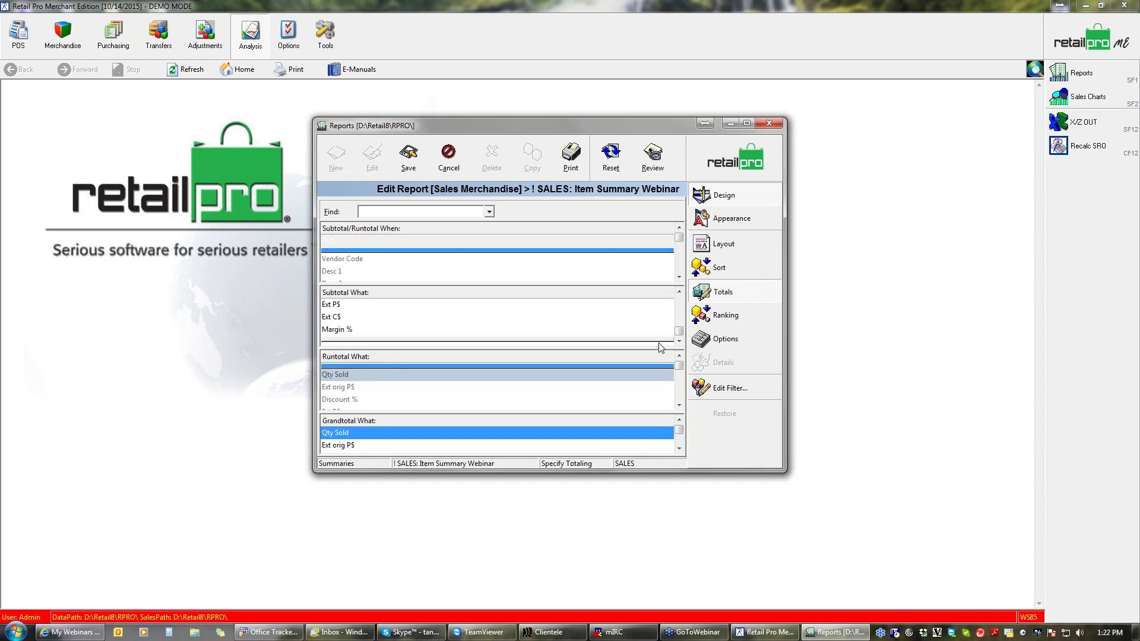
# - Rank the report by Qty Sold in descending order and return to the sort settings
pyautogui.click(736, 319)
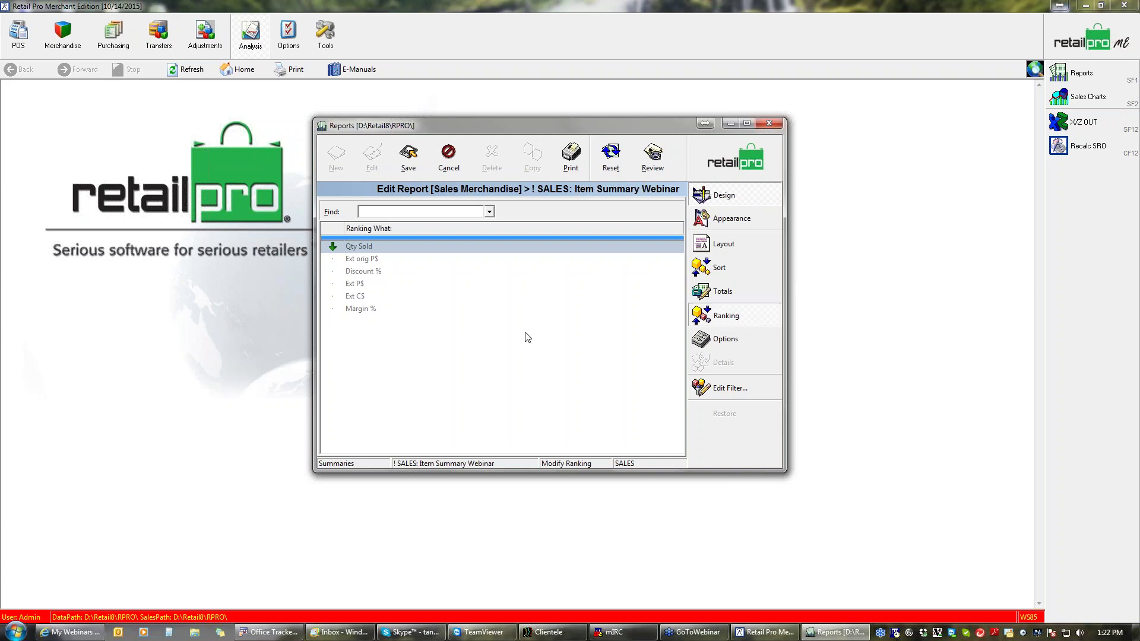
pyautogui.click(362, 250)
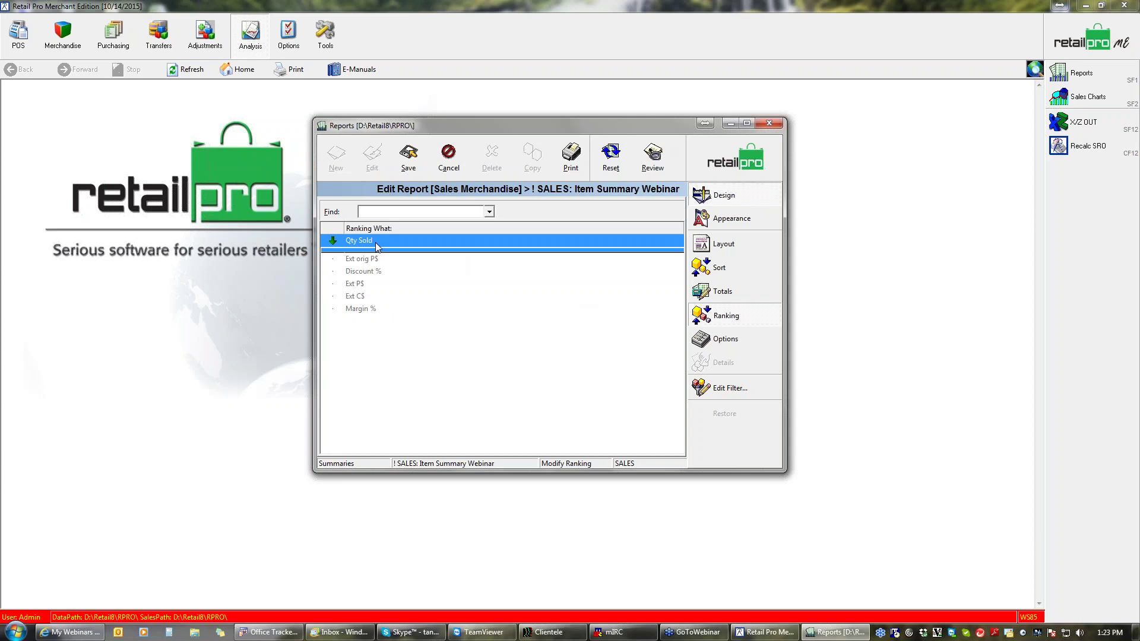
pyautogui.click(720, 269)
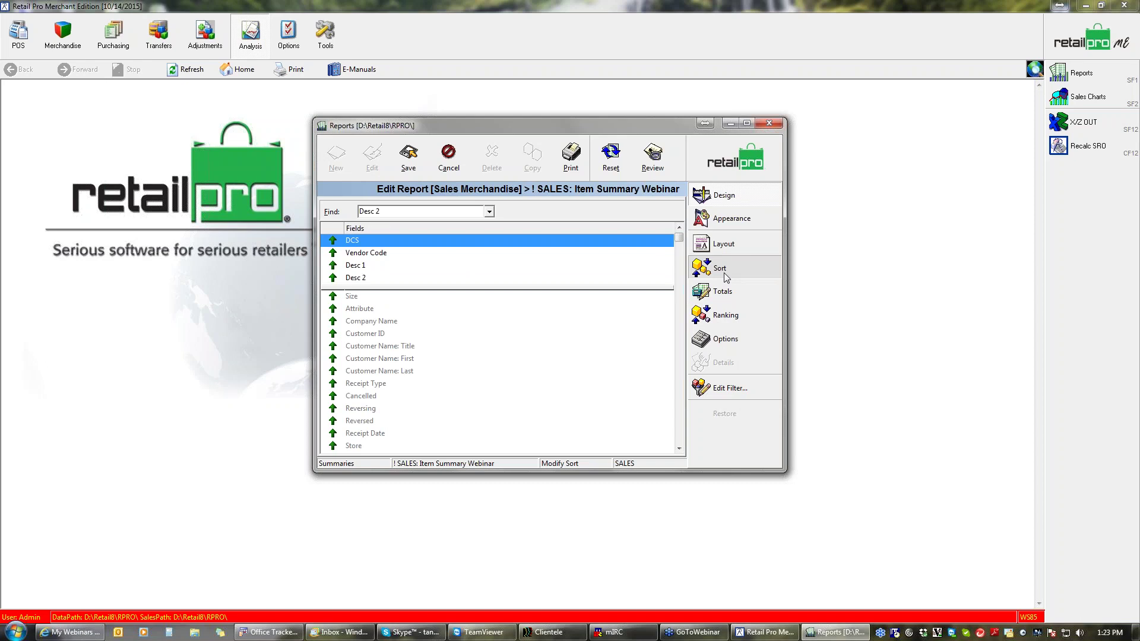
# - Remove Qty Sold from the report's ranking fields
pyautogui.click(726, 319)
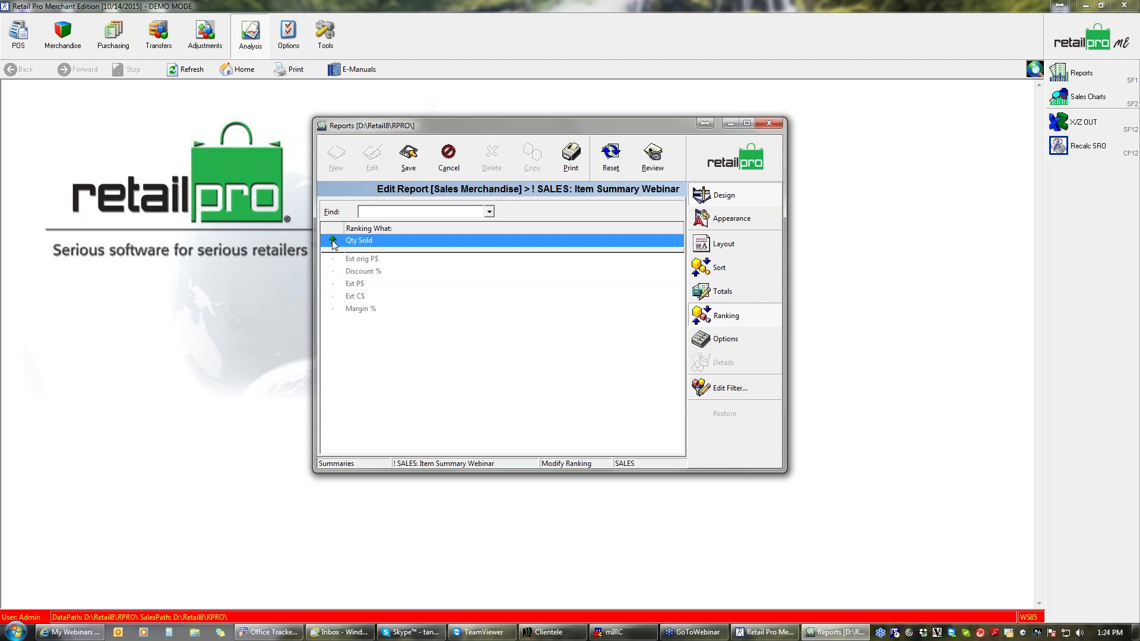
pyautogui.click(333, 243)
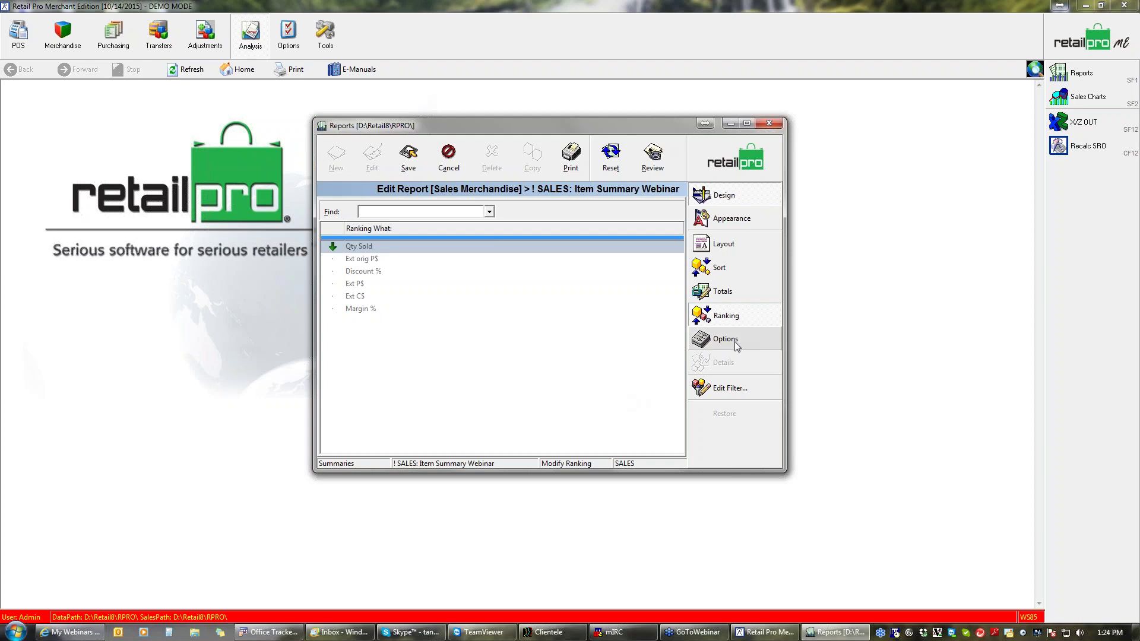
# - Set the report's default access level to 4 in its options
pyautogui.click(726, 339)
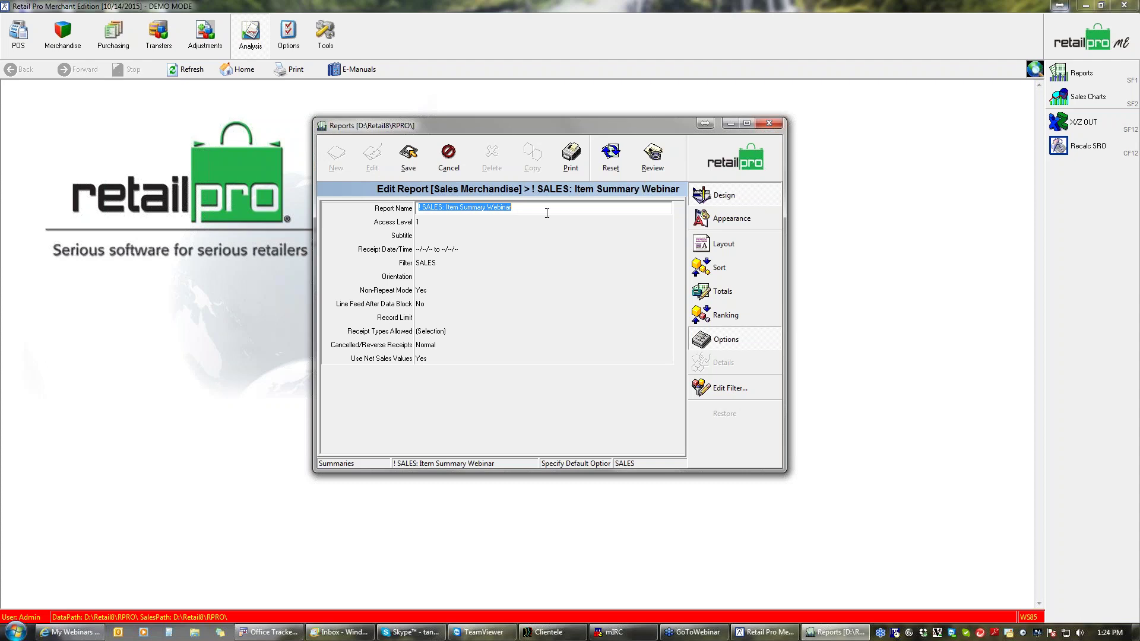
pyautogui.click(432, 223)
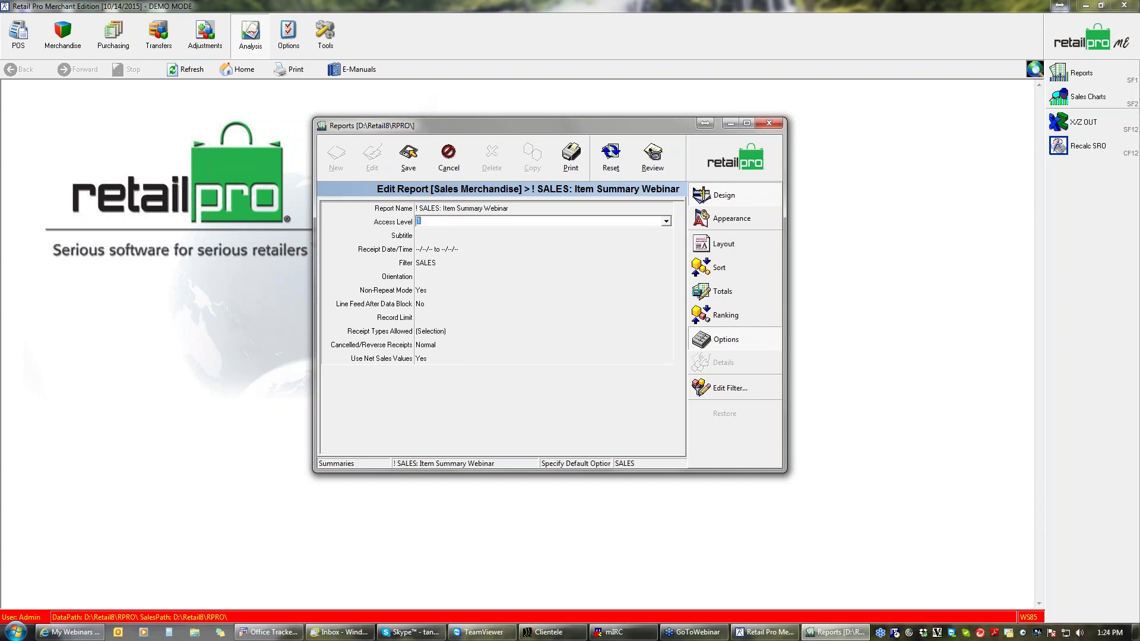
pyautogui.click(667, 222)
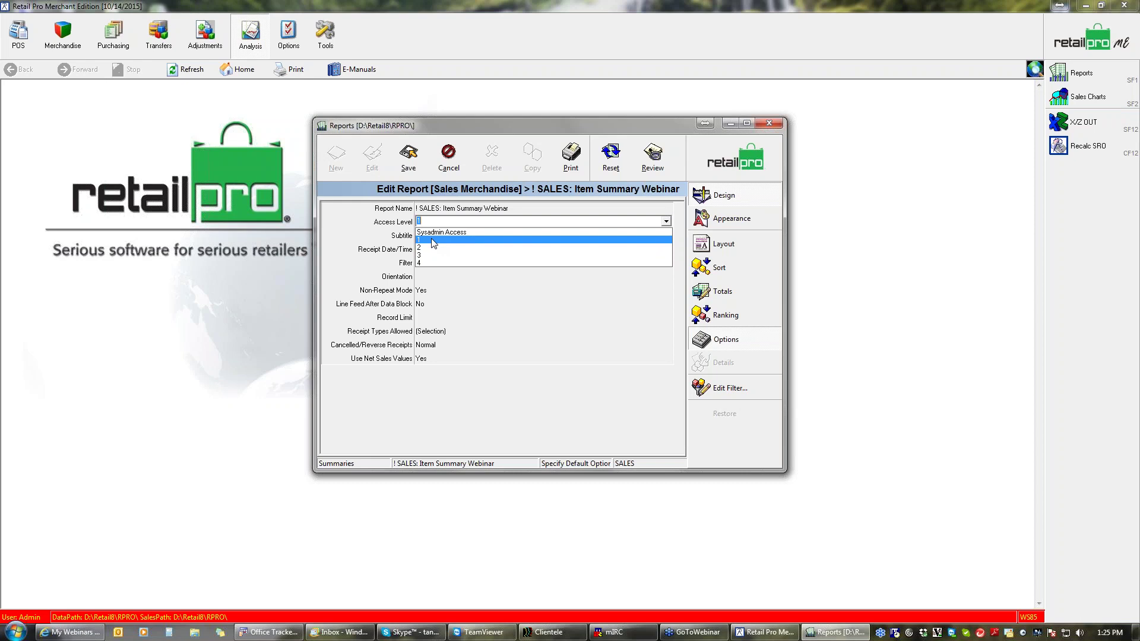
pyautogui.click(424, 263)
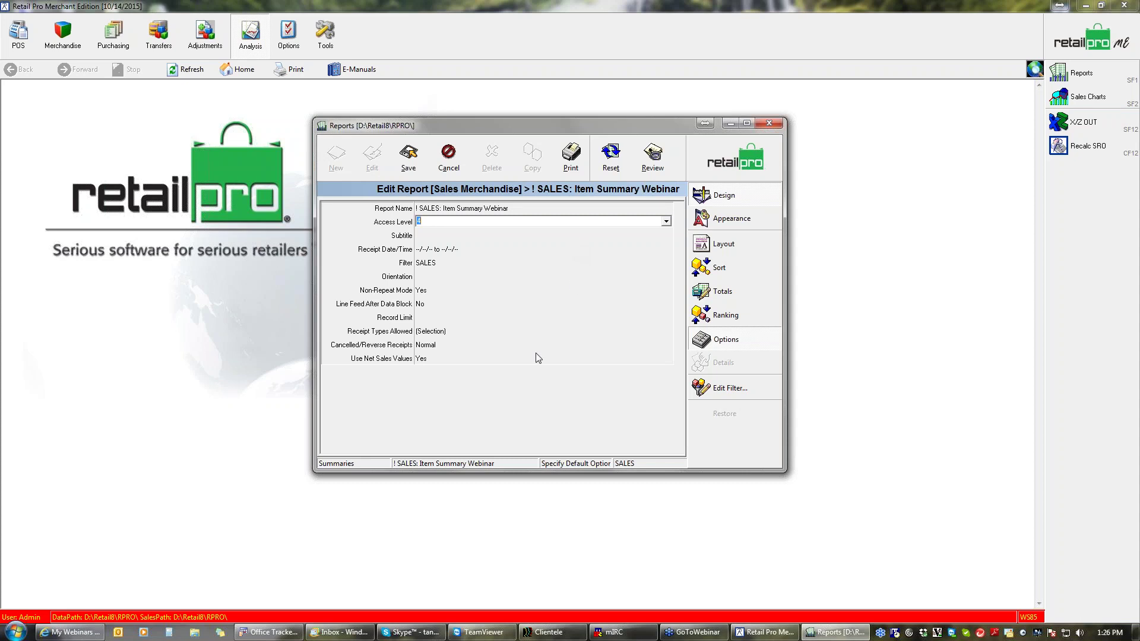
pyautogui.click(439, 236)
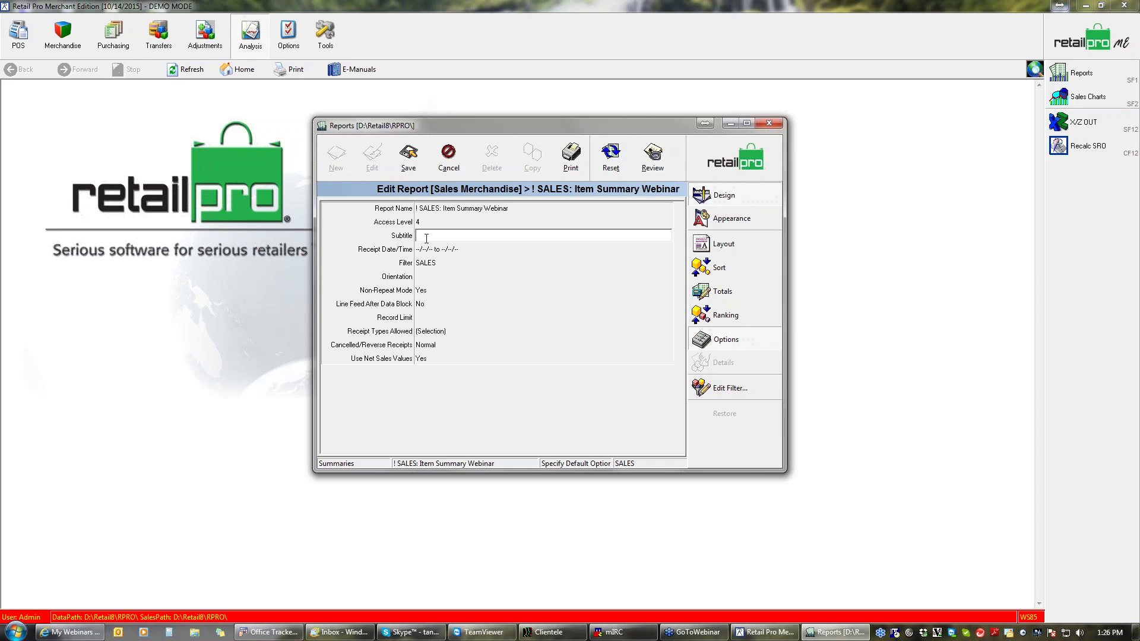
# - Change the receipt date filter type to '?' months '?' months ago after looking through the available types
pyautogui.click(455, 251)
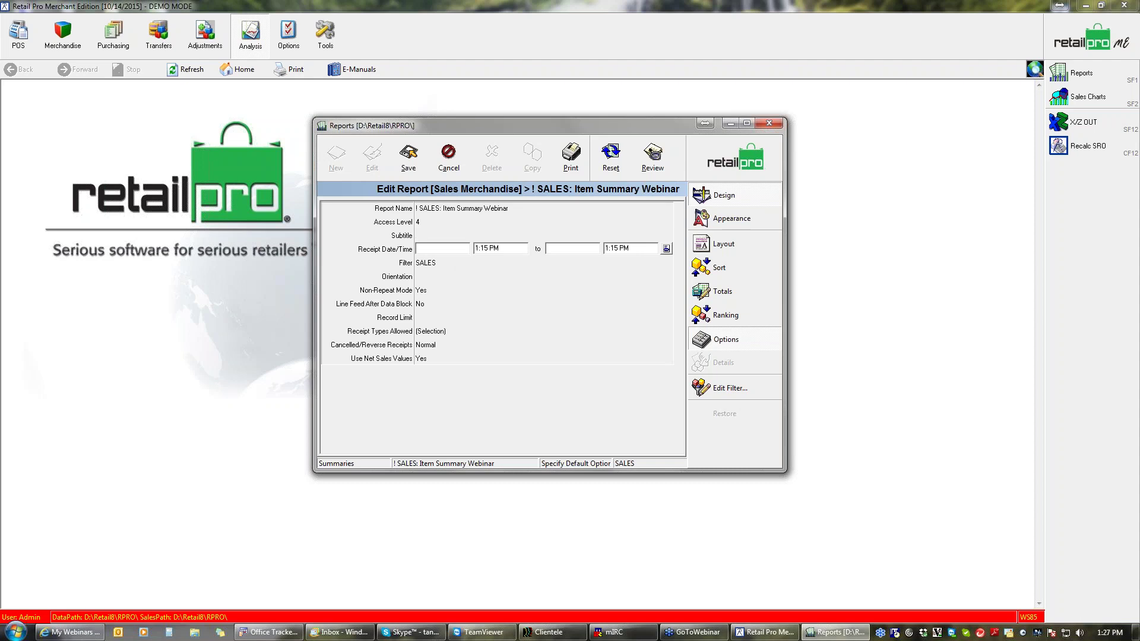
pyautogui.click(666, 248)
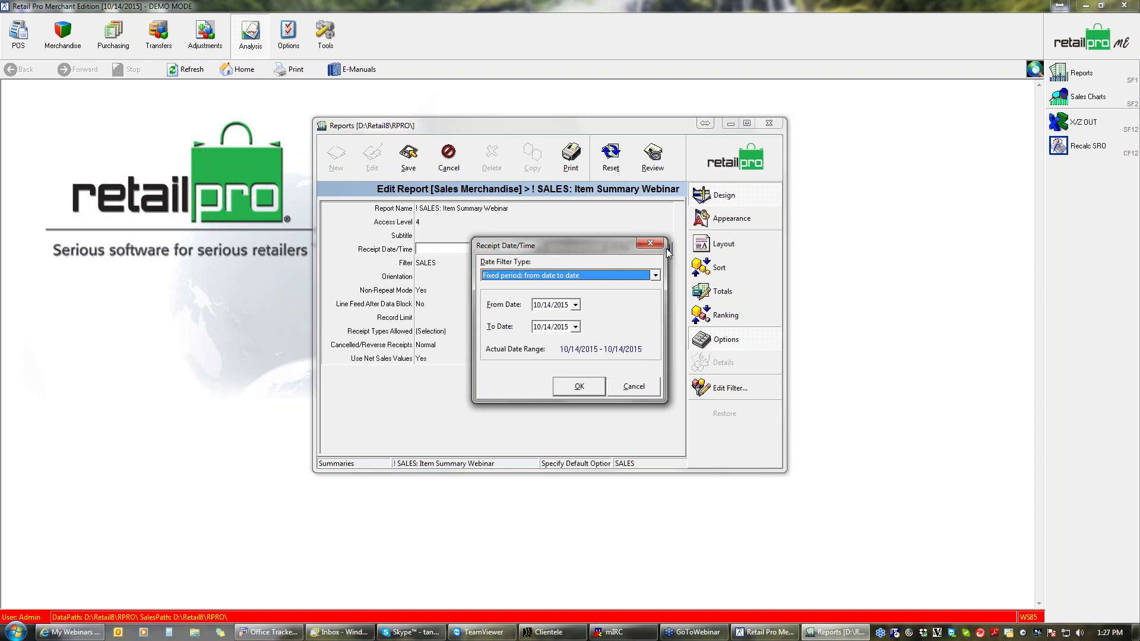
pyautogui.click(643, 389)
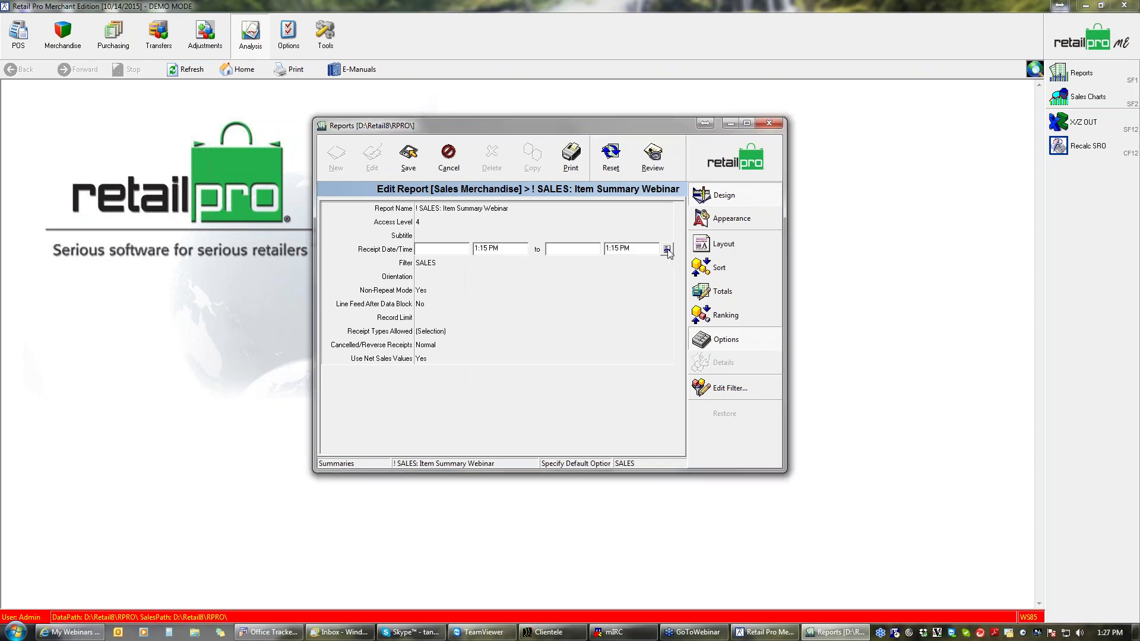
pyautogui.click(667, 250)
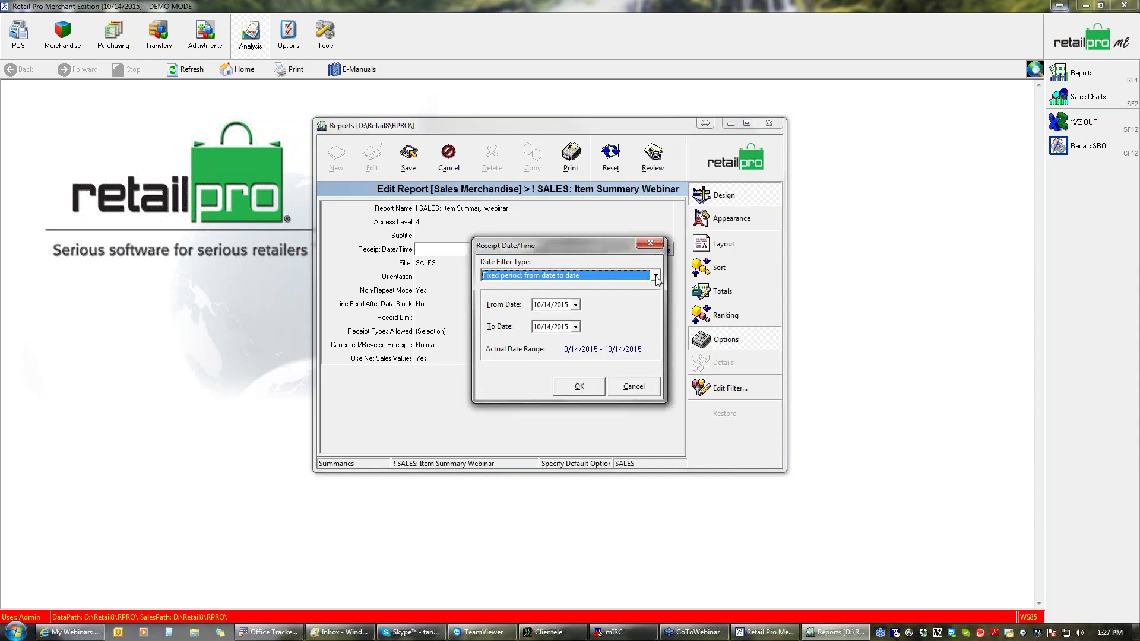
pyautogui.click(656, 277)
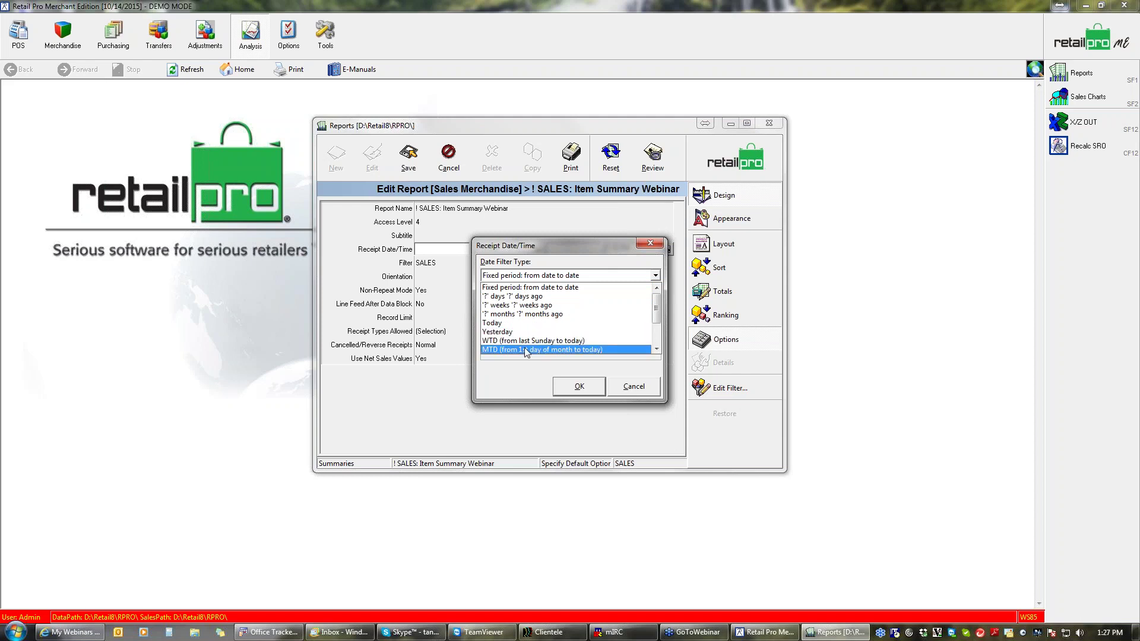
pyautogui.doubleClick(656, 349)
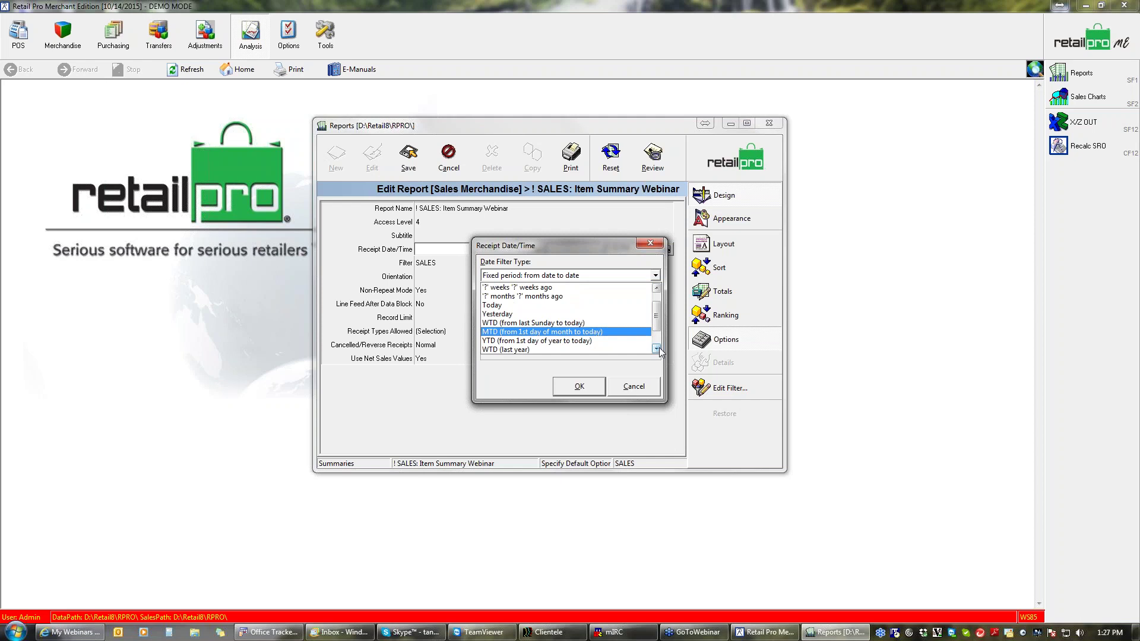
pyautogui.click(657, 349)
pyautogui.click(657, 349)
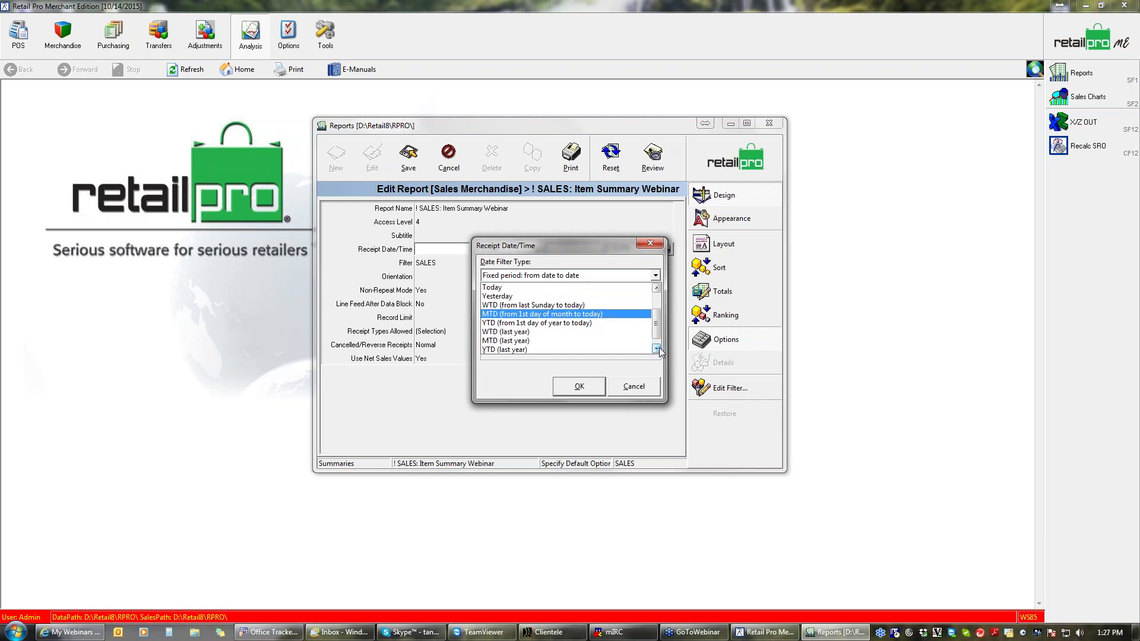
pyautogui.click(657, 349)
pyautogui.moveTo(658, 334); pyautogui.dragTo(658, 300)
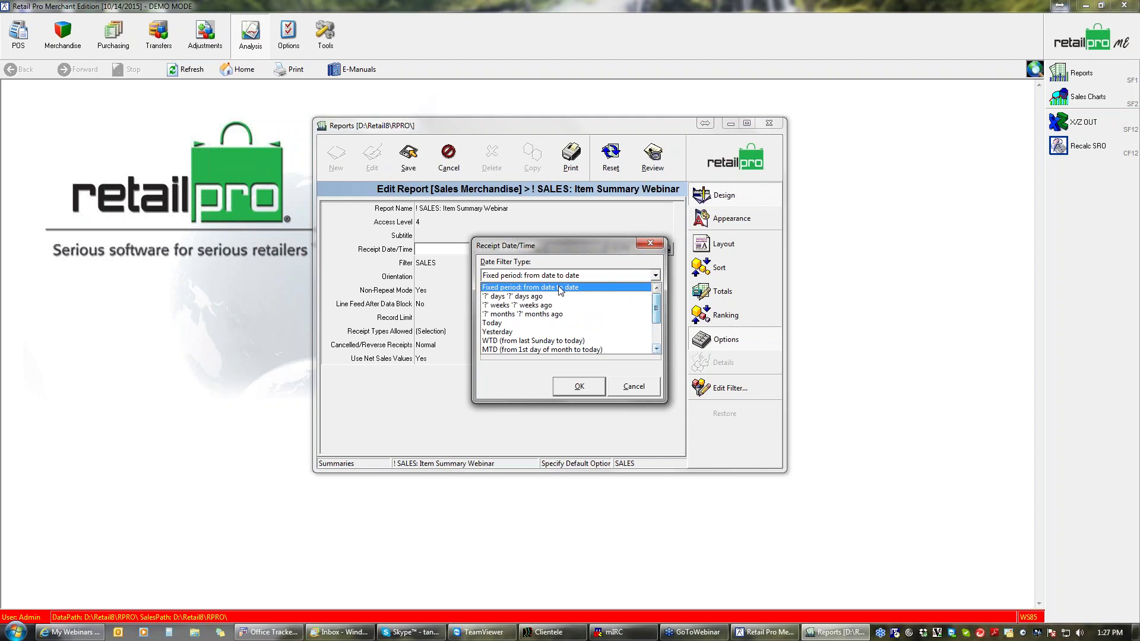
pyautogui.click(549, 316)
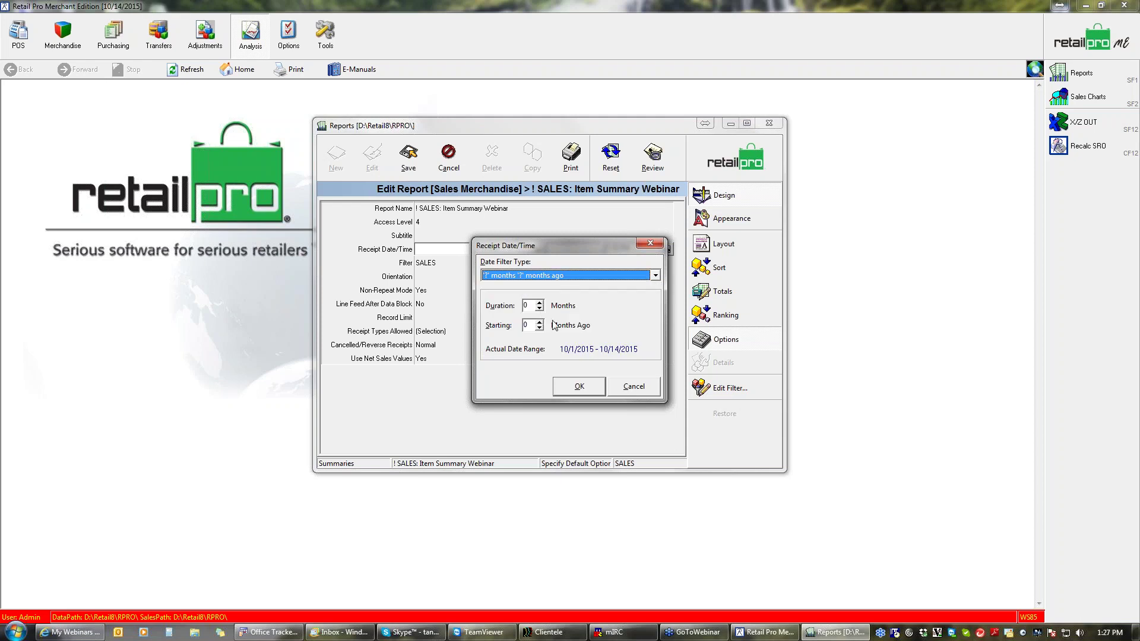
# - Set the receipt date filter's duration to 1 month, starting 1 month ago, and apply it
pyautogui.press('Tab')
pyautogui.write('1')
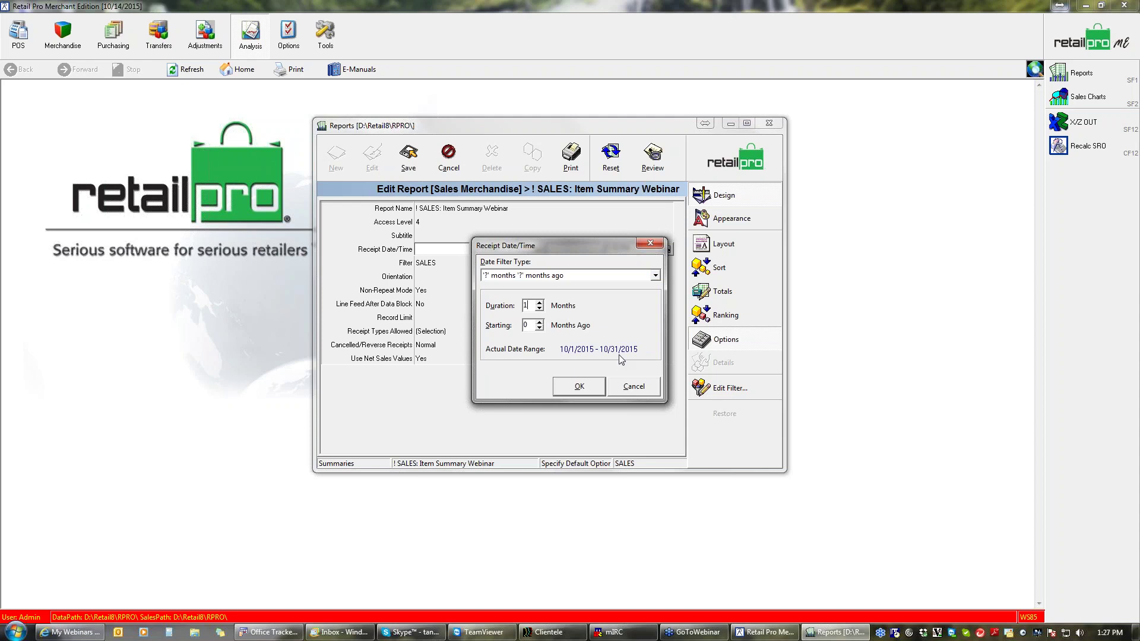
pyautogui.press('Tab')
pyautogui.write('1')
pyautogui.click(580, 387)
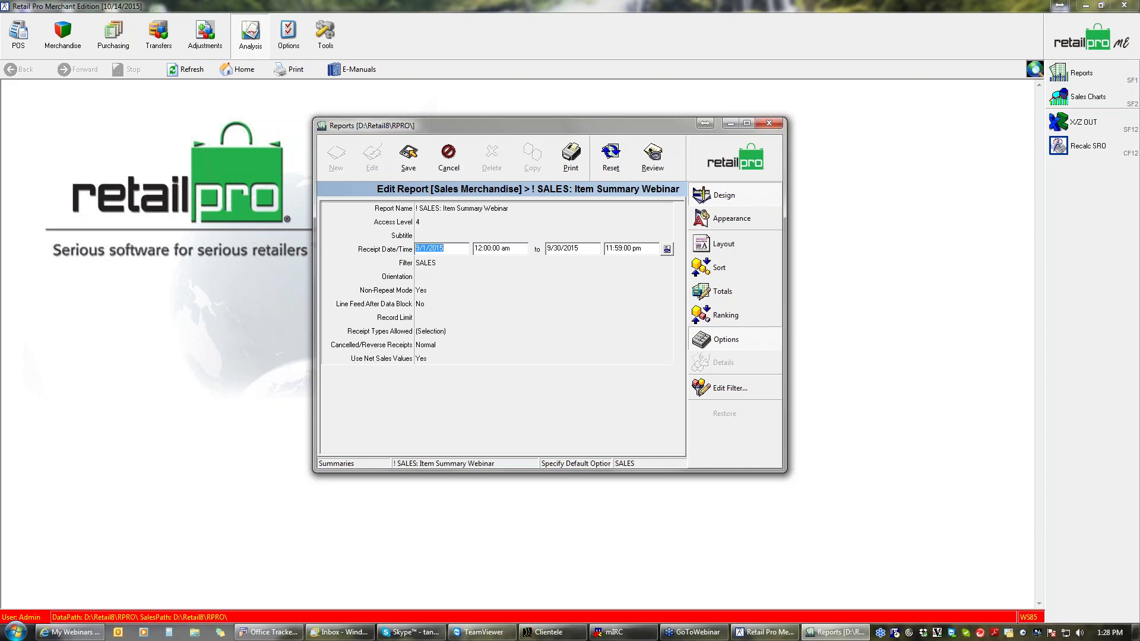
# - Switch the receipt date filter to a fixed period from 9/1/2015 to 9/30/2015
pyautogui.click(667, 249)
pyautogui.click(656, 276)
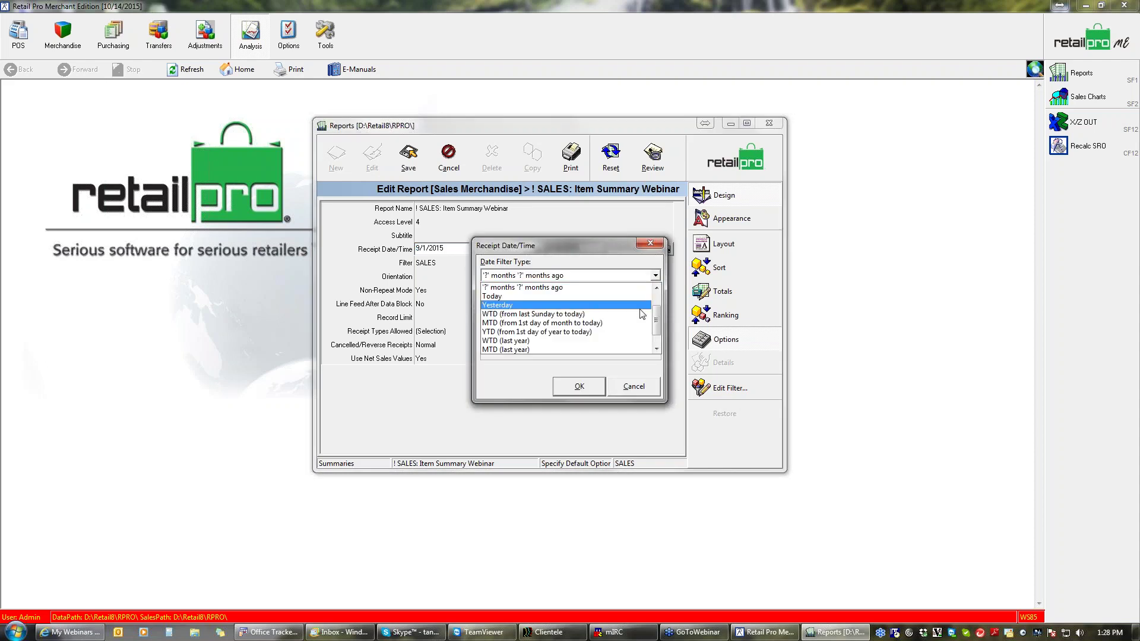
pyautogui.scroll(1, 601, 300)
pyautogui.click(597, 287)
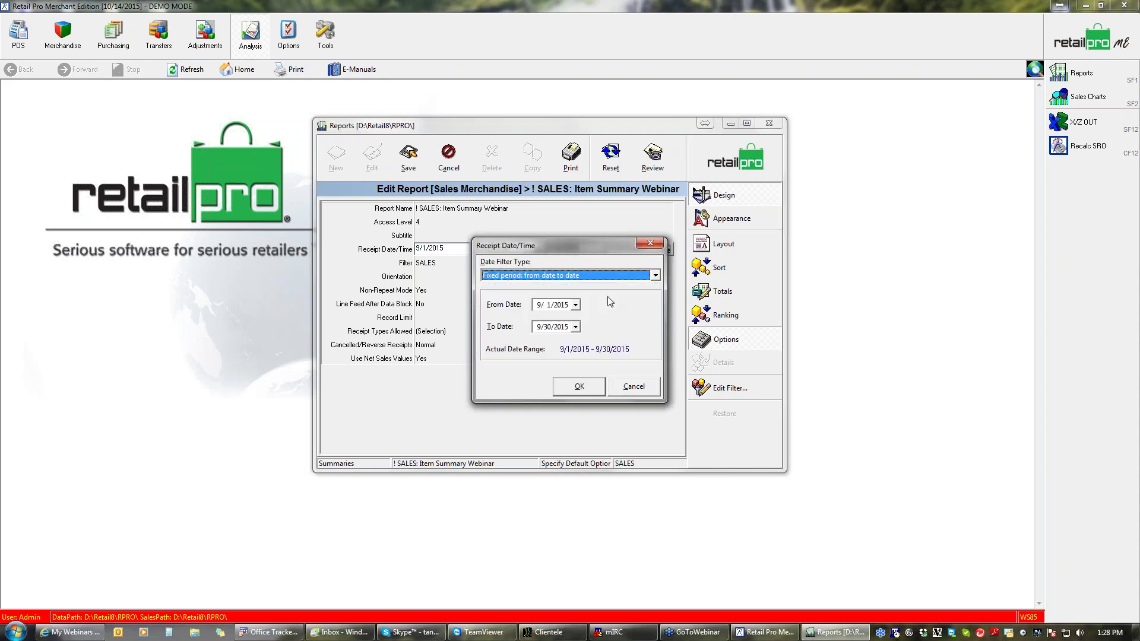
pyautogui.click(588, 388)
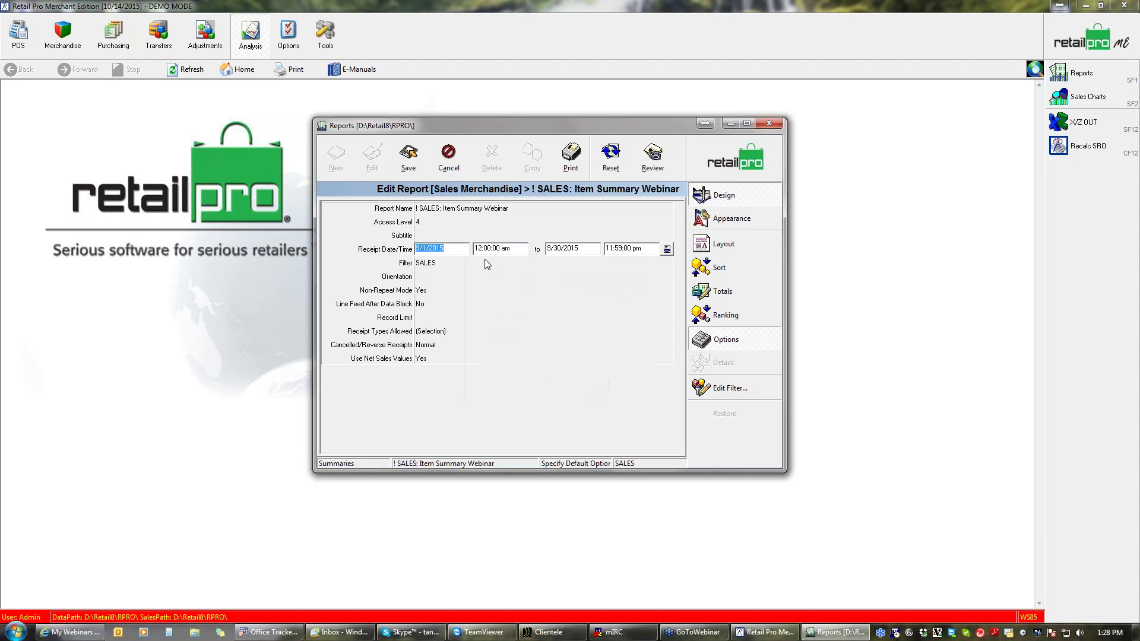
# - Return the receipt date filter to the relative months type, with 1 month starting 1 month ago
pyautogui.click(481, 248)
pyautogui.click(666, 250)
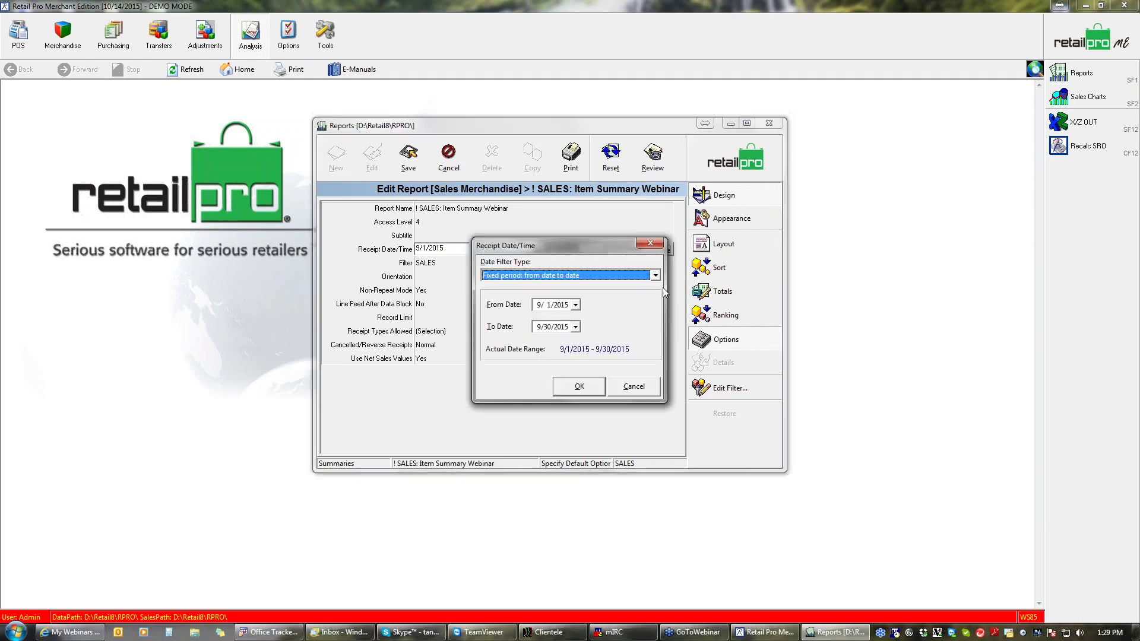
pyautogui.click(656, 276)
pyautogui.click(574, 313)
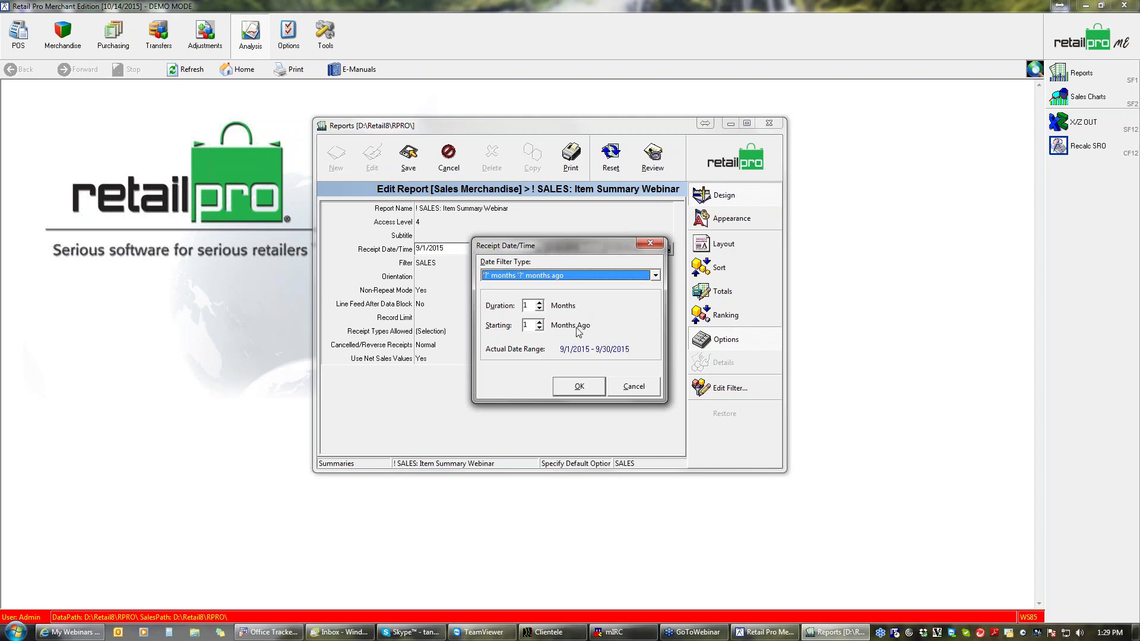
pyautogui.click(575, 388)
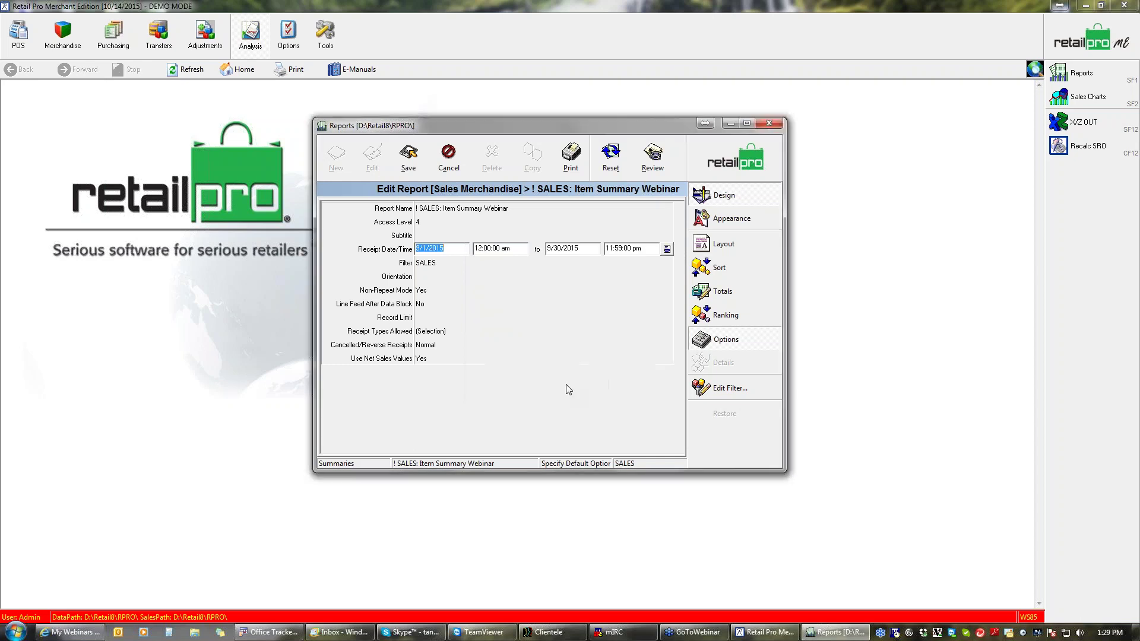
# - Check the filter choices for the report and set its orientation to Landscape
pyautogui.click(436, 266)
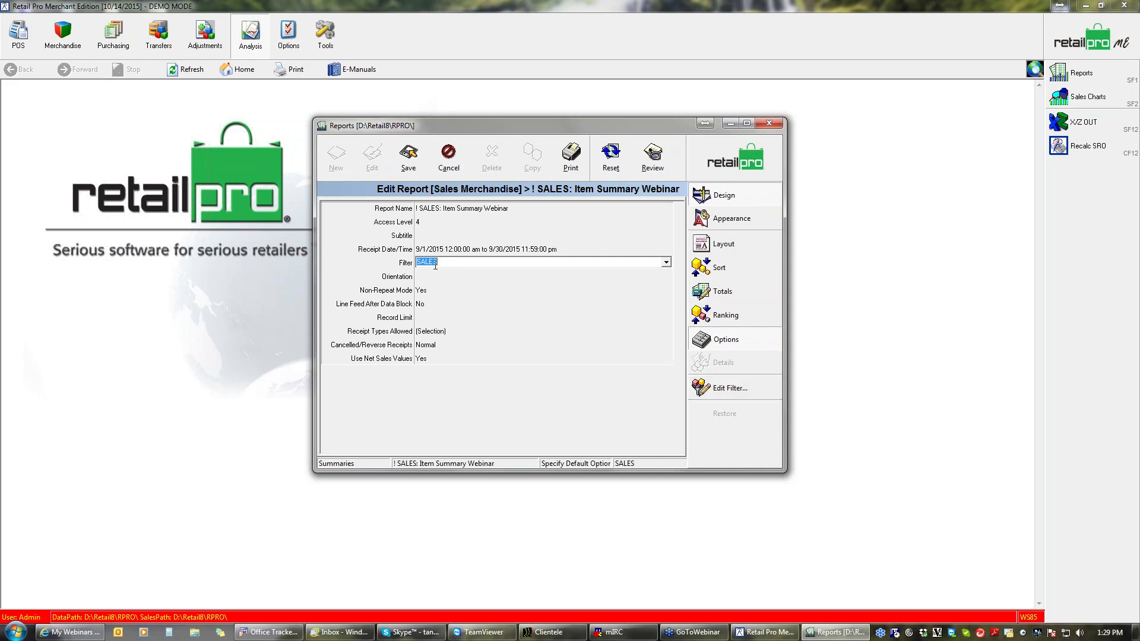
pyautogui.click(666, 262)
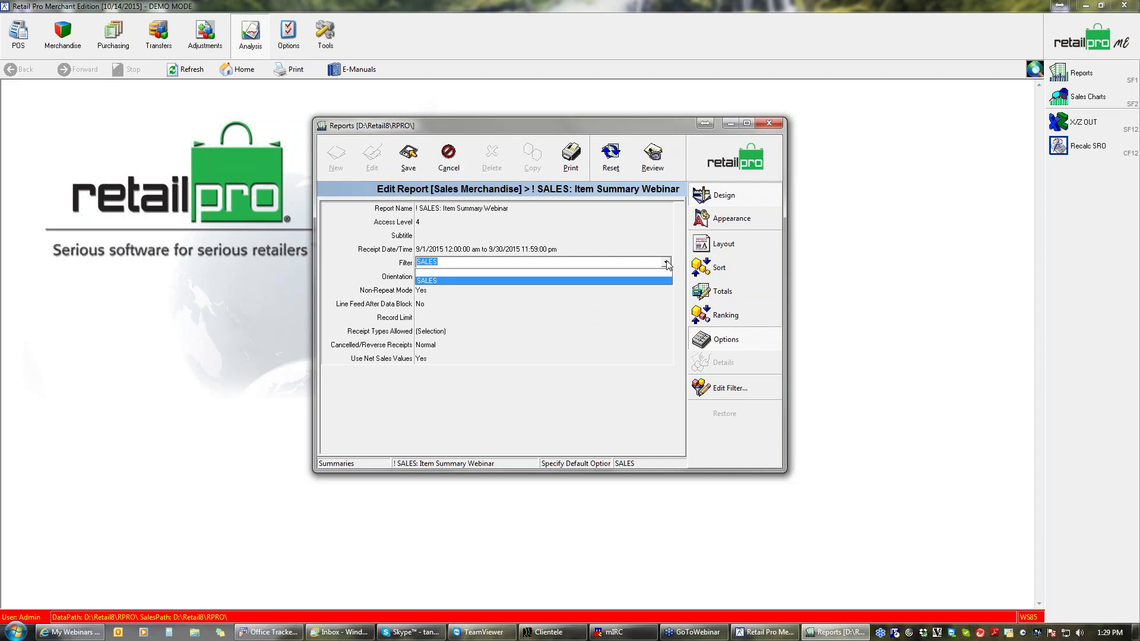
pyautogui.click(666, 262)
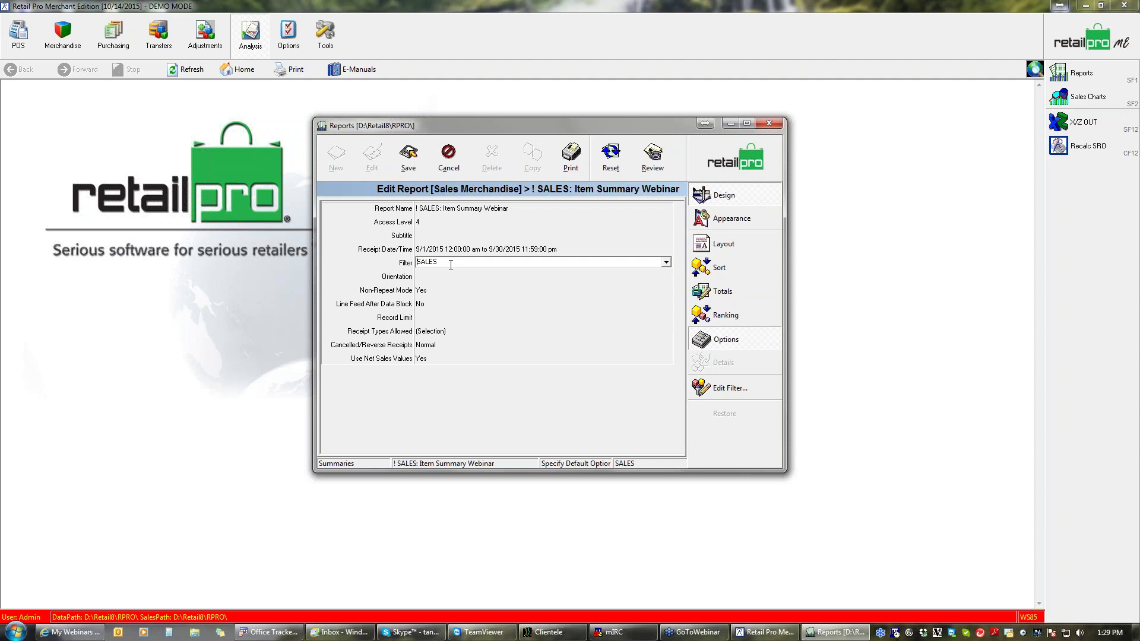
pyautogui.click(430, 278)
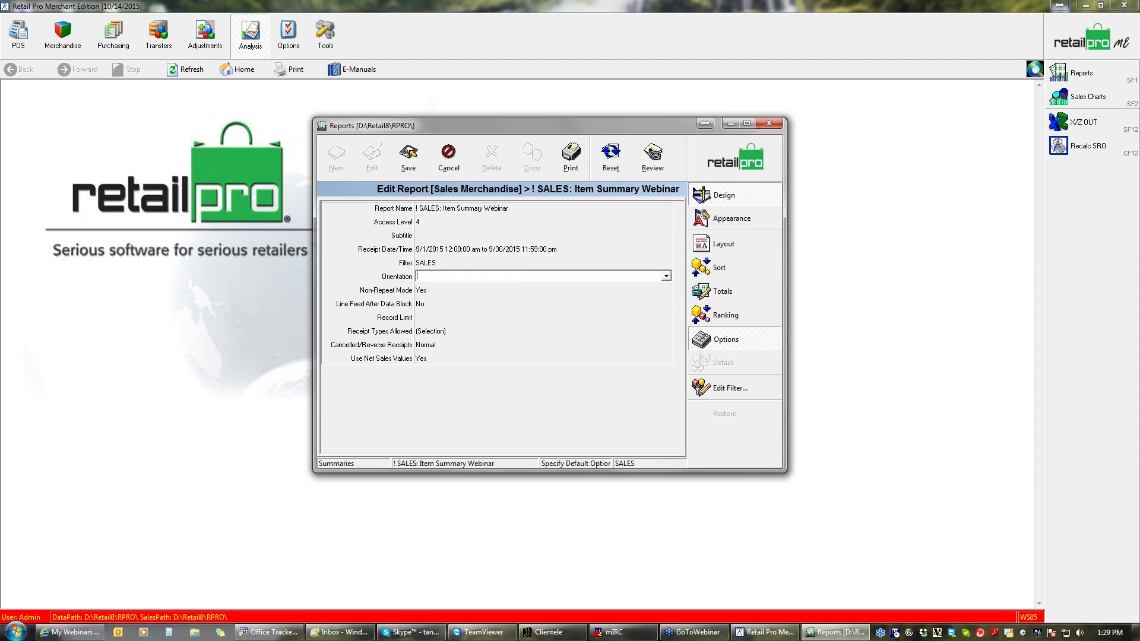
pyautogui.click(666, 277)
pyautogui.click(471, 292)
# - Run the report with its current options, examine the enlarged print preview, and close it without saving
pyautogui.click(570, 159)
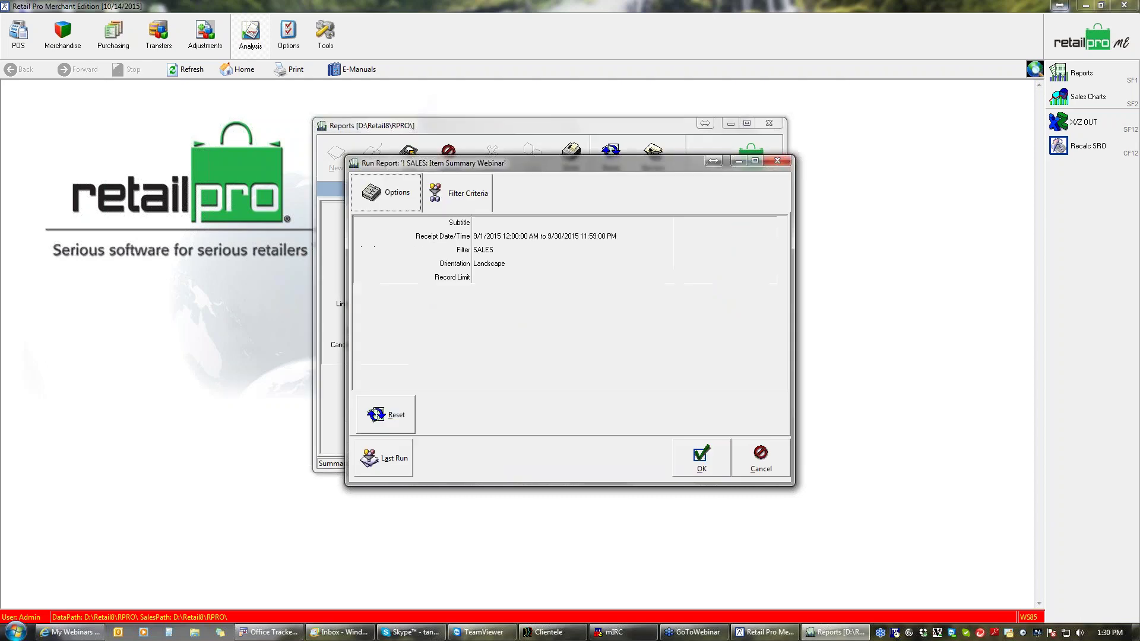
pyautogui.click(700, 458)
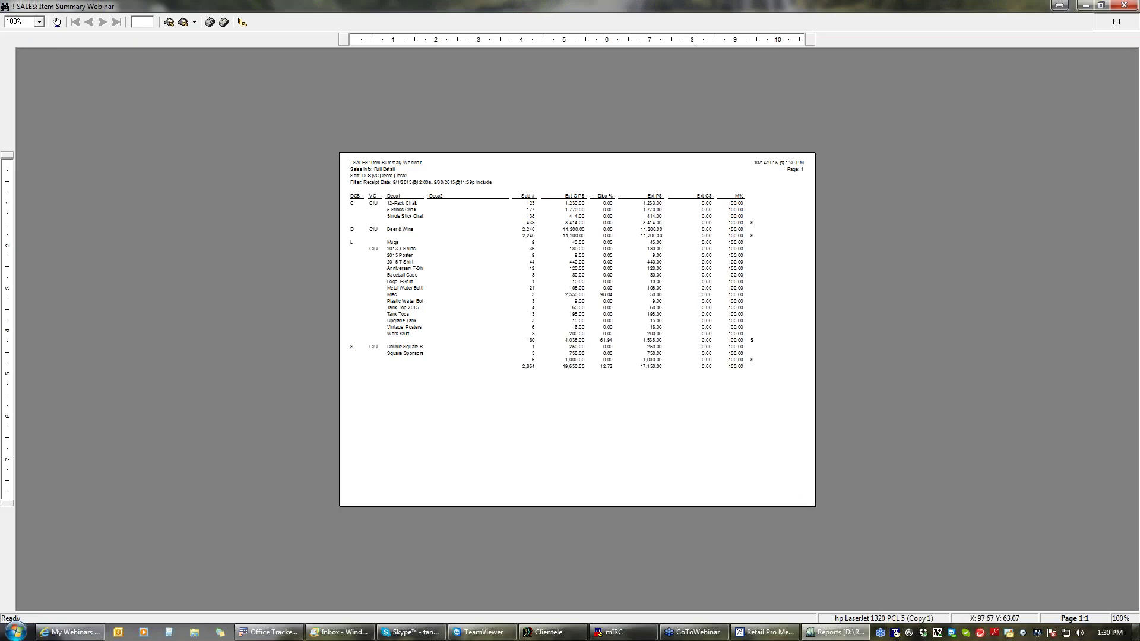
pyautogui.click(694, 456)
pyautogui.click(695, 456)
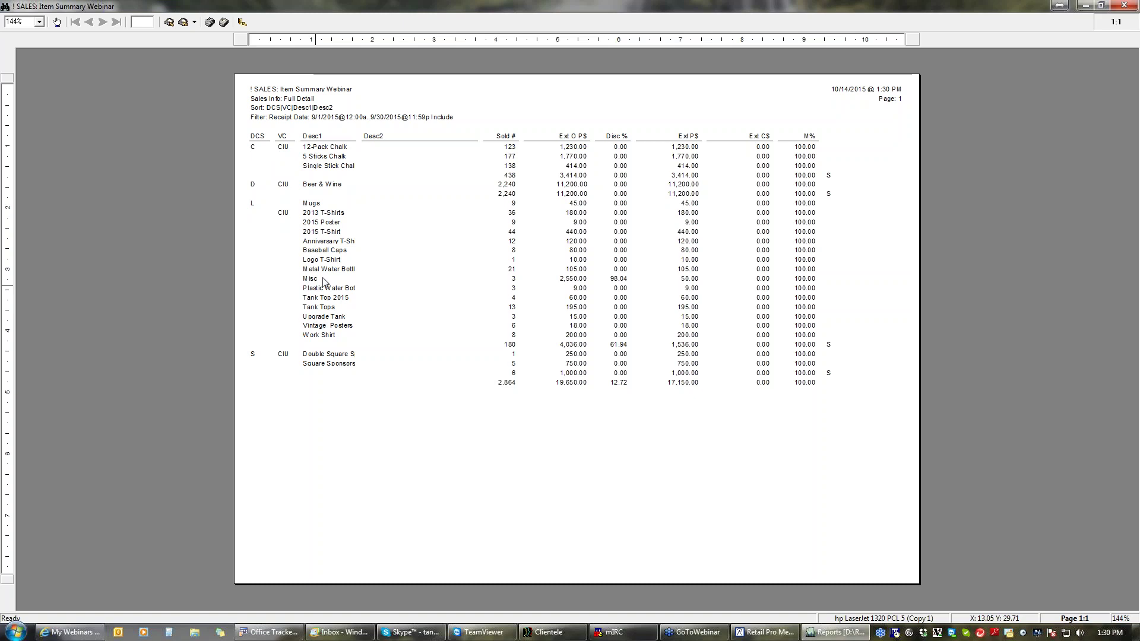
pyautogui.click(1125, 6)
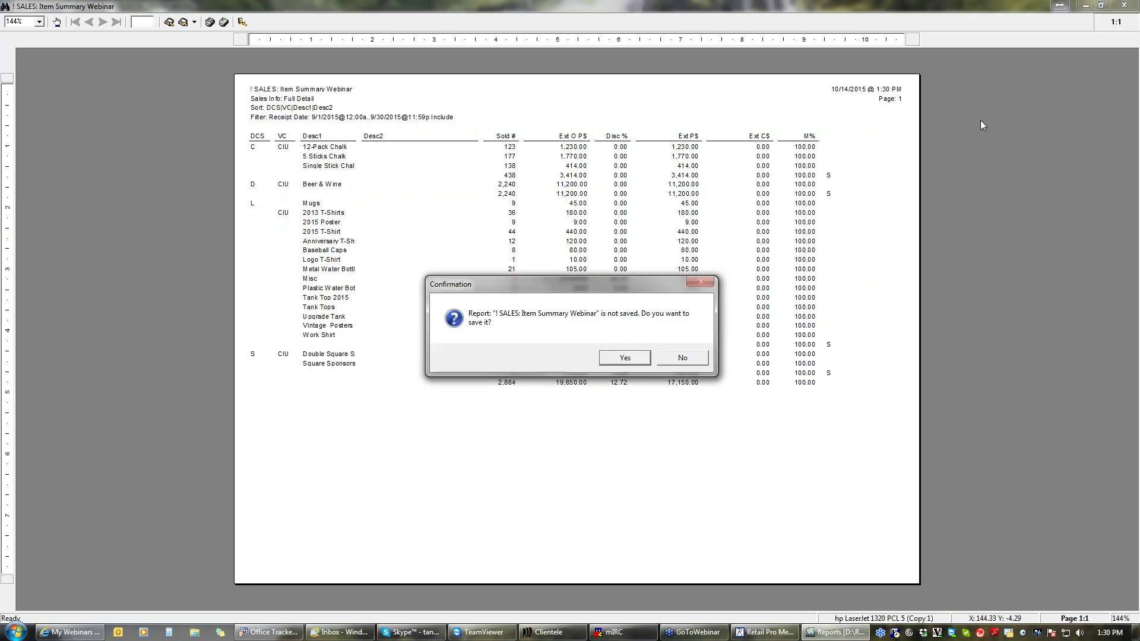
pyautogui.click(671, 359)
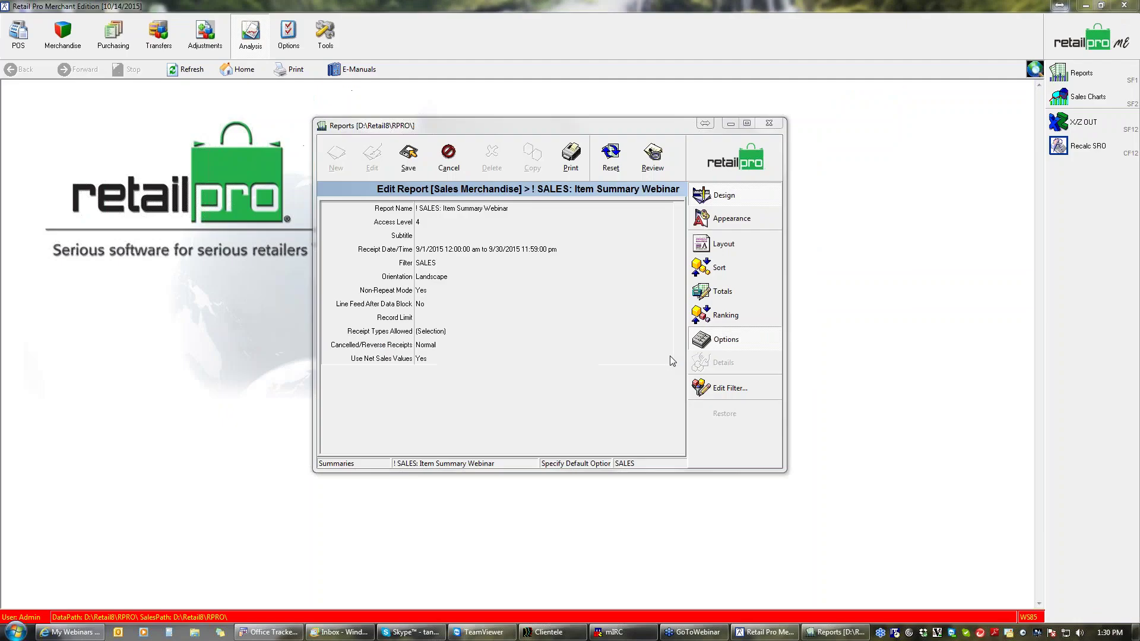
# - Remove the Desc 2 field from the report layout
pyautogui.click(735, 249)
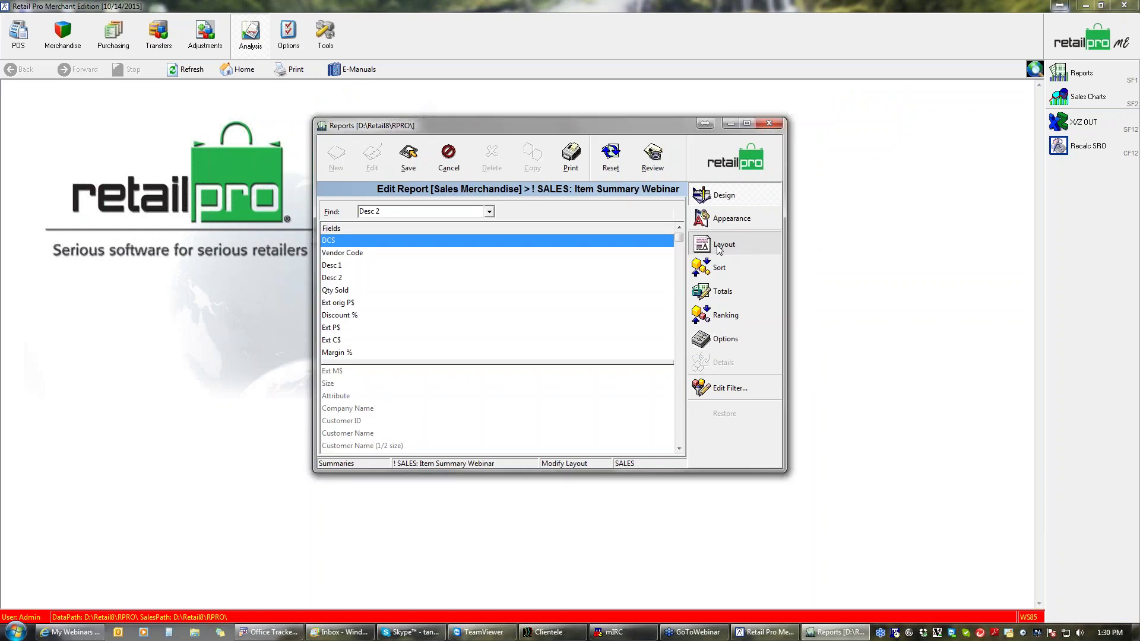
pyautogui.doubleClick(334, 277)
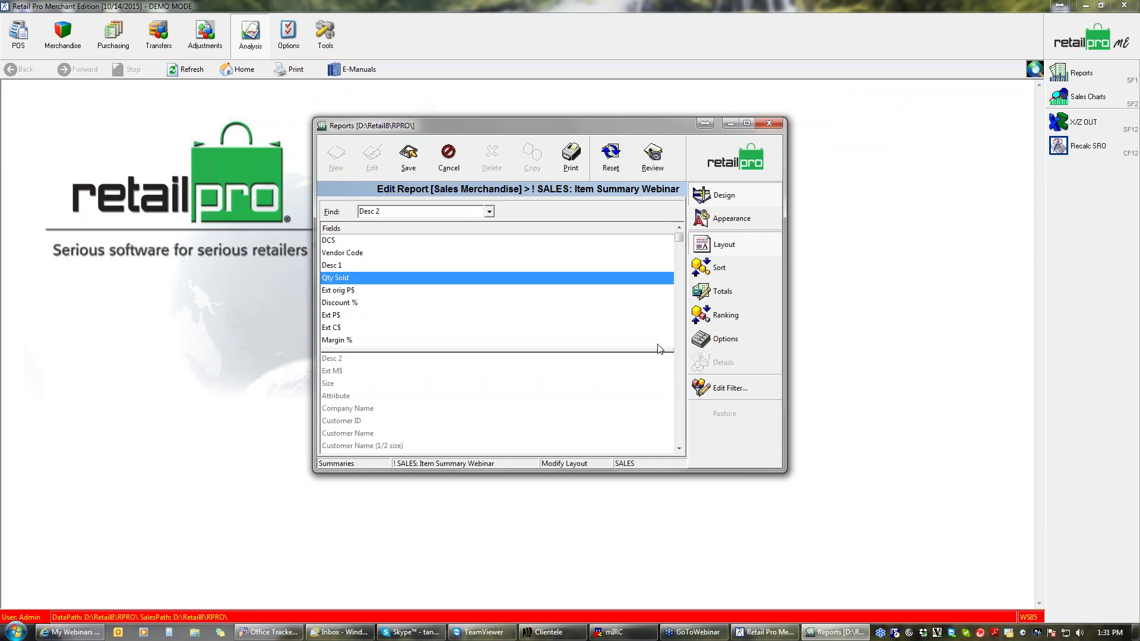
# - Set the report's default orientation to Portrait and its Non-Repeat Mode to No
pyautogui.click(736, 337)
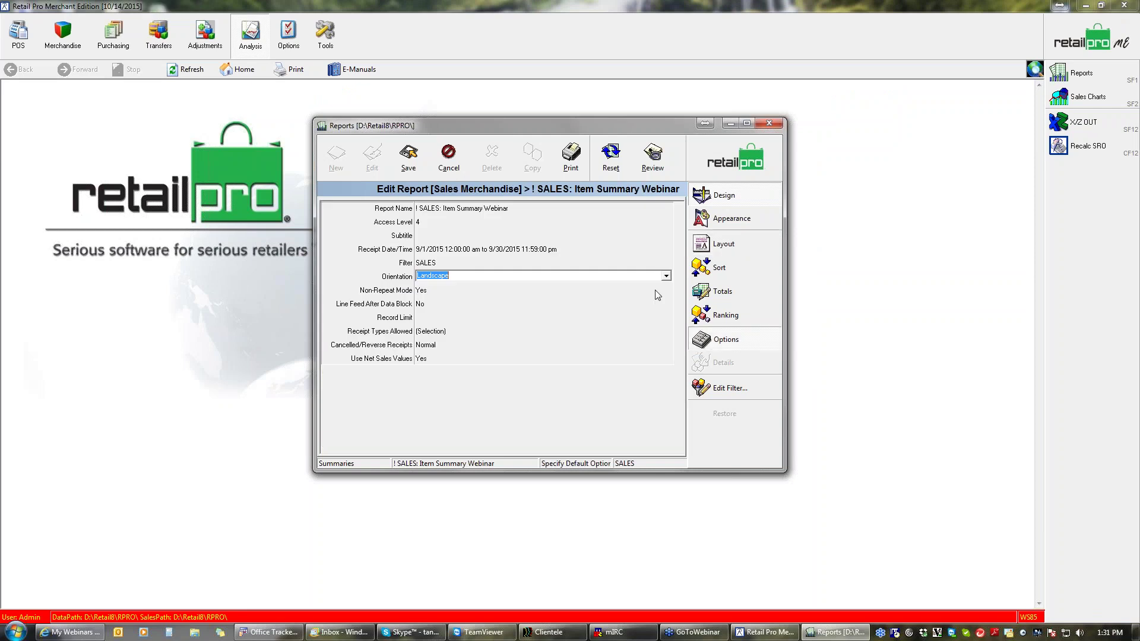
pyautogui.click(666, 276)
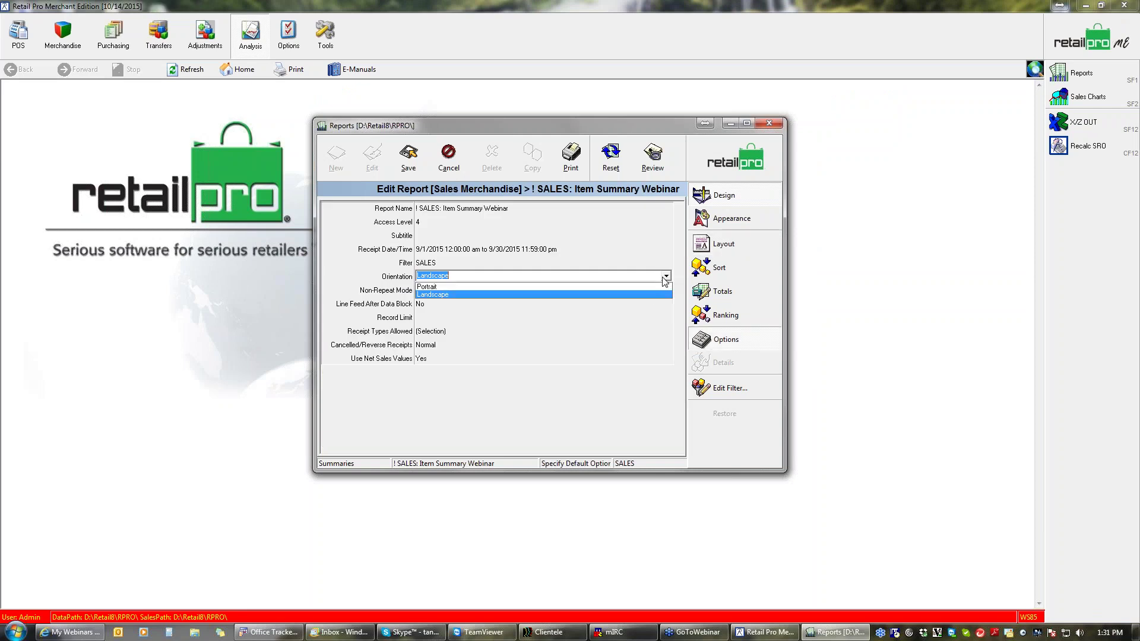
pyautogui.click(490, 286)
pyautogui.click(434, 290)
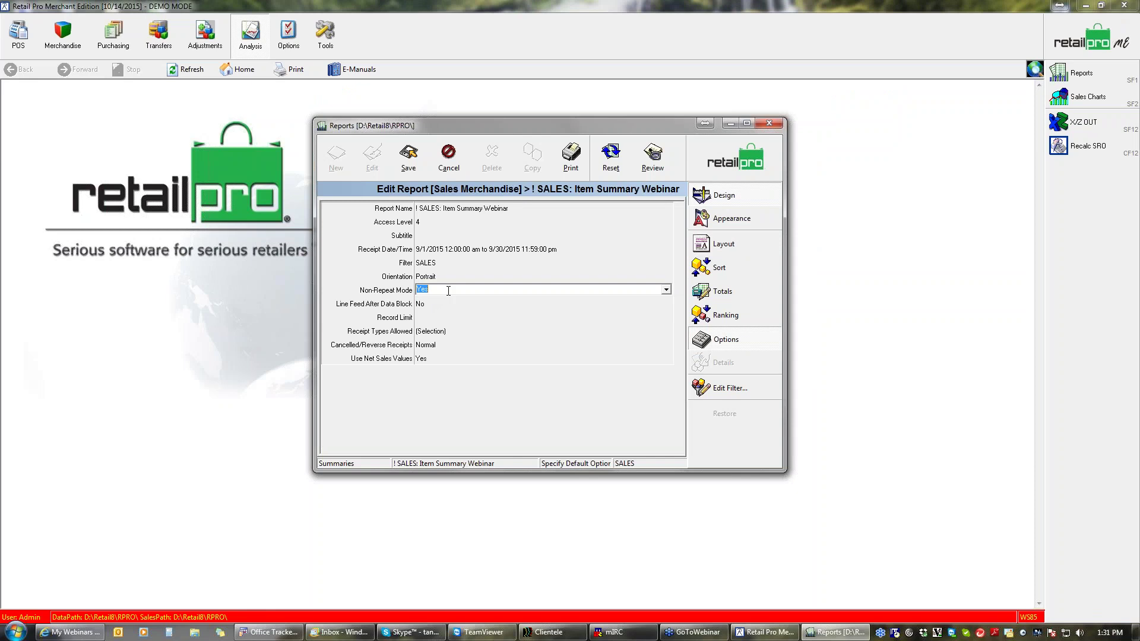
pyautogui.click(666, 291)
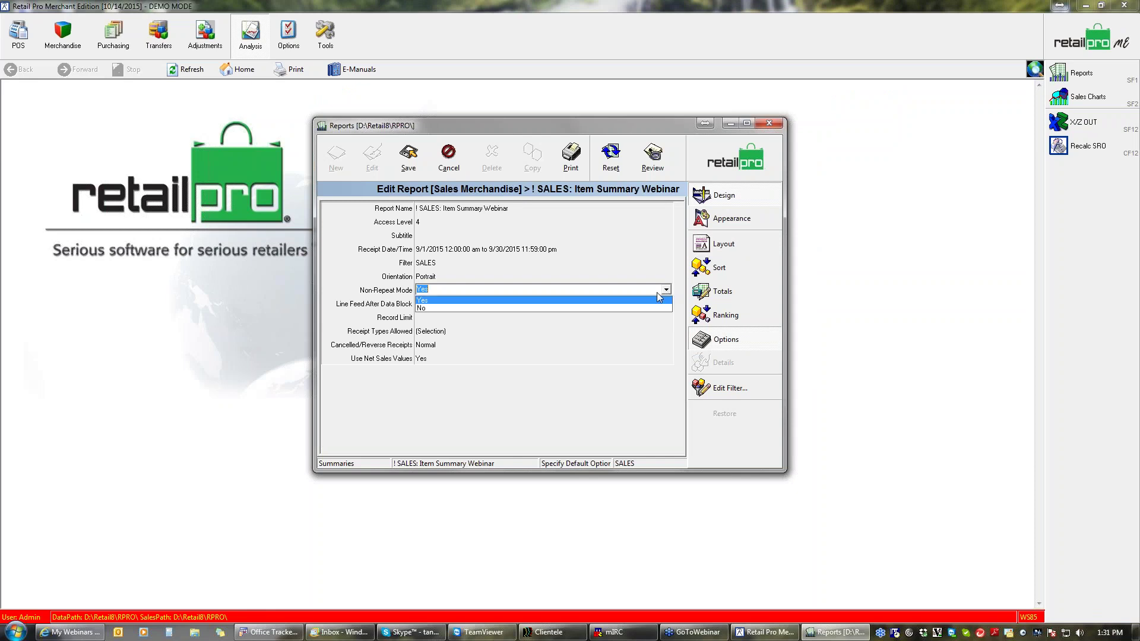
pyautogui.click(615, 305)
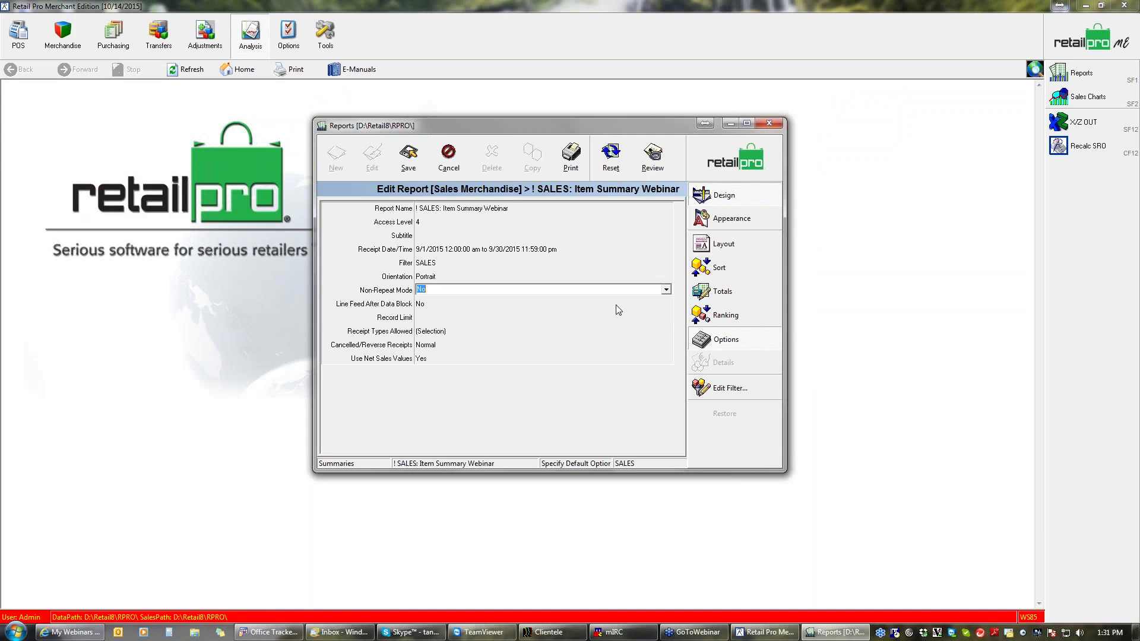
# - Run the report in print preview, examine the repeated row values and portrait layout, and close it without saving
pyautogui.click(571, 156)
pyautogui.click(701, 456)
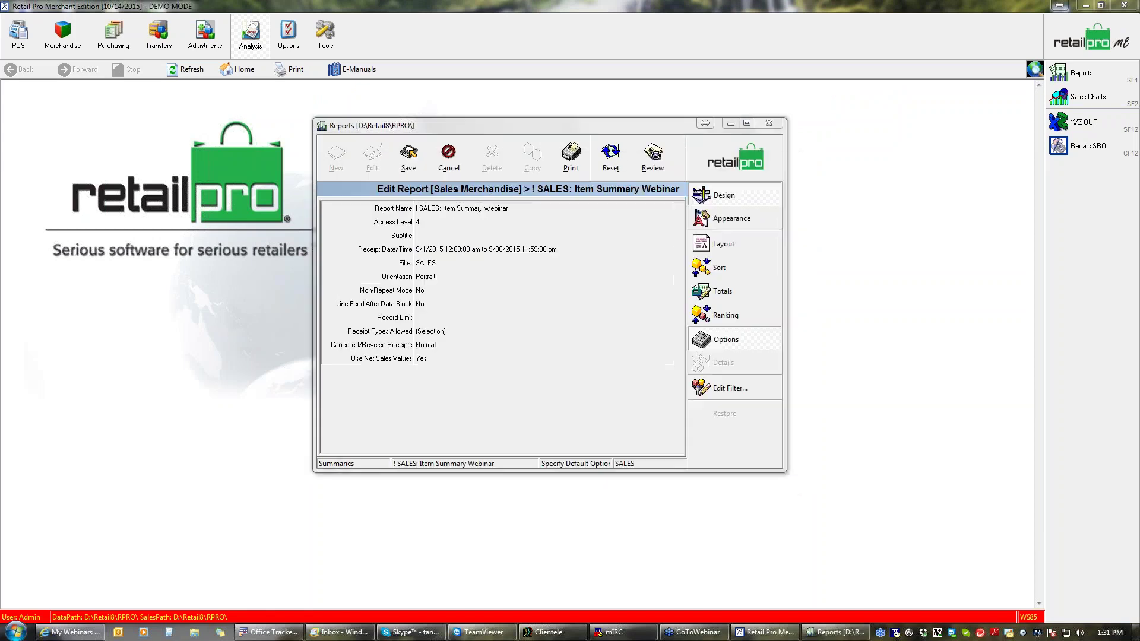
pyautogui.scroll(3, 702, 456)
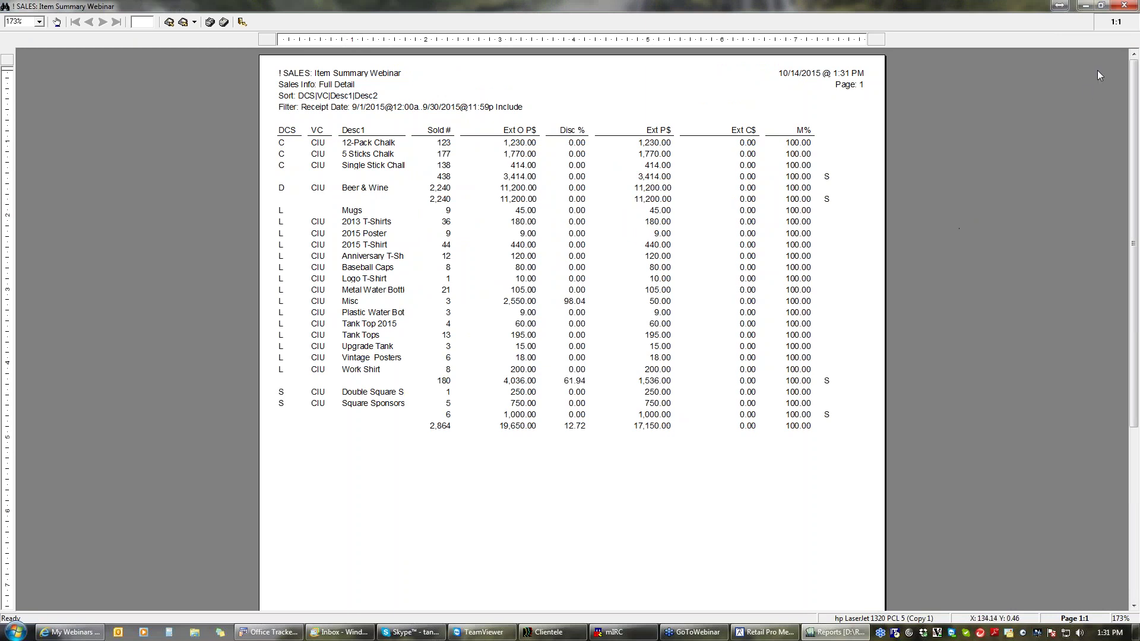
pyautogui.click(1124, 5)
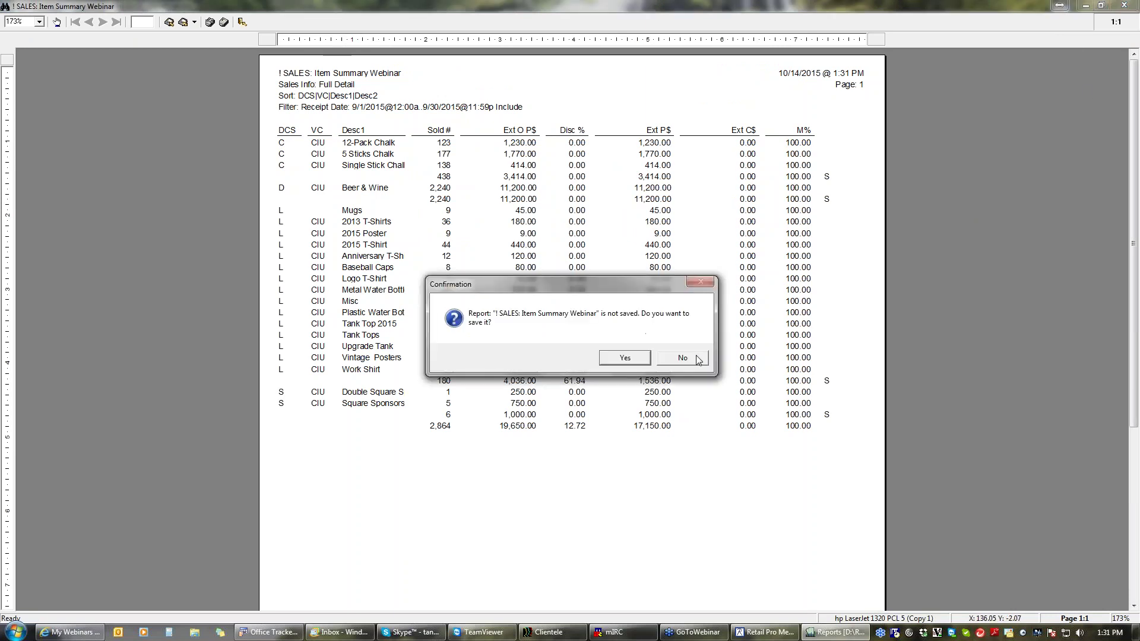
pyautogui.click(683, 358)
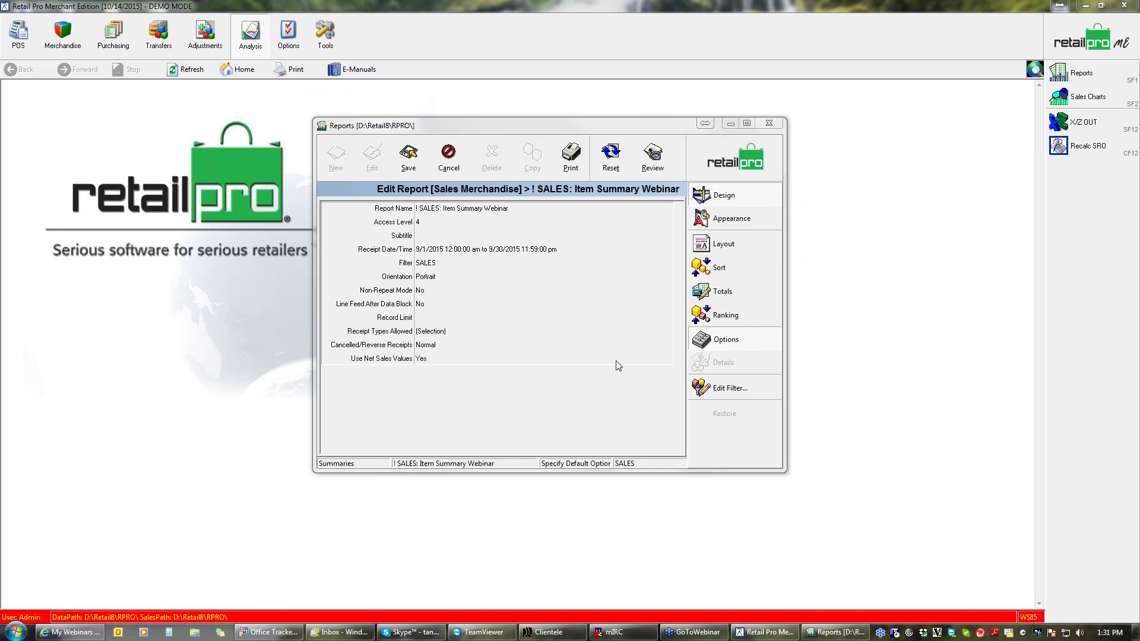
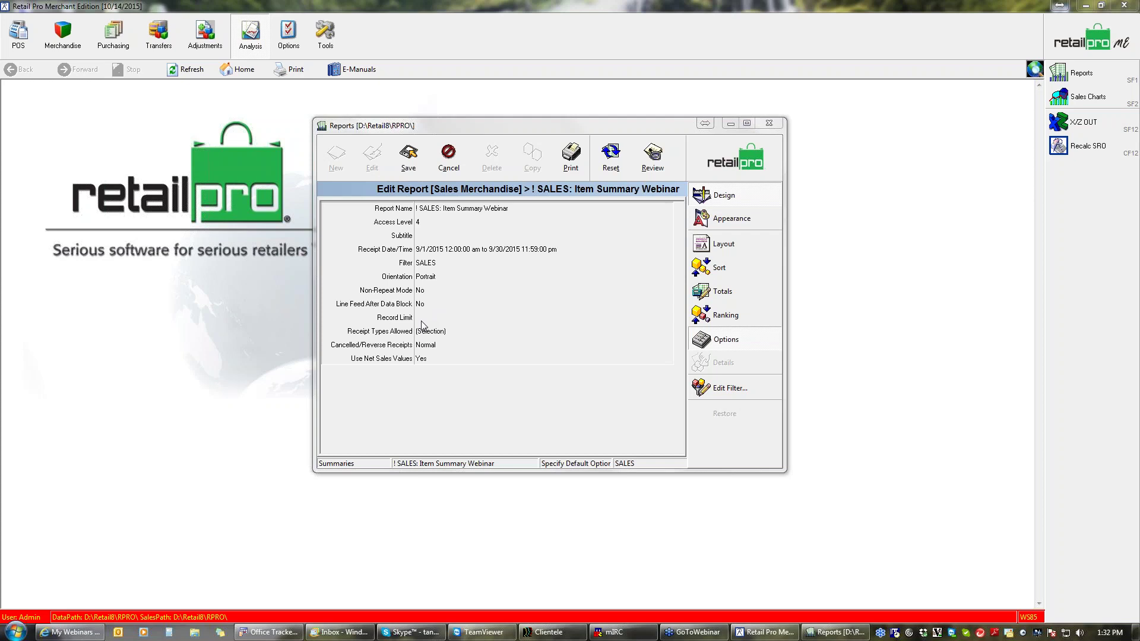
# - Examine the choices for the report's allowed receipt types and accept the selection of Sales and Return
pyautogui.click(450, 335)
pyautogui.click(452, 344)
pyautogui.click(611, 331)
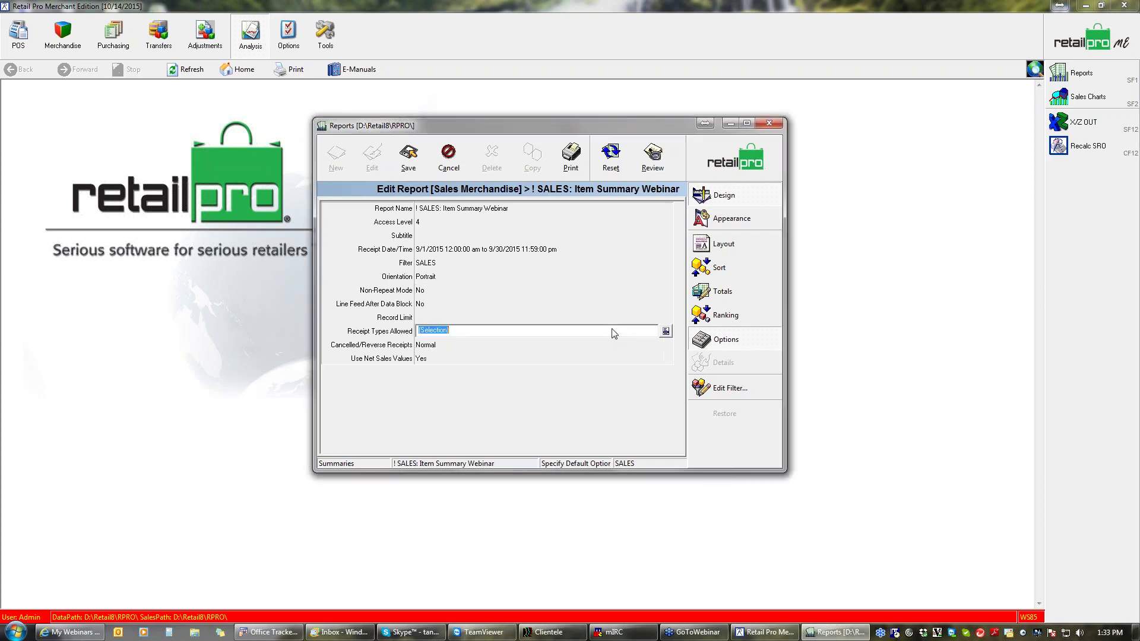
pyautogui.click(665, 330)
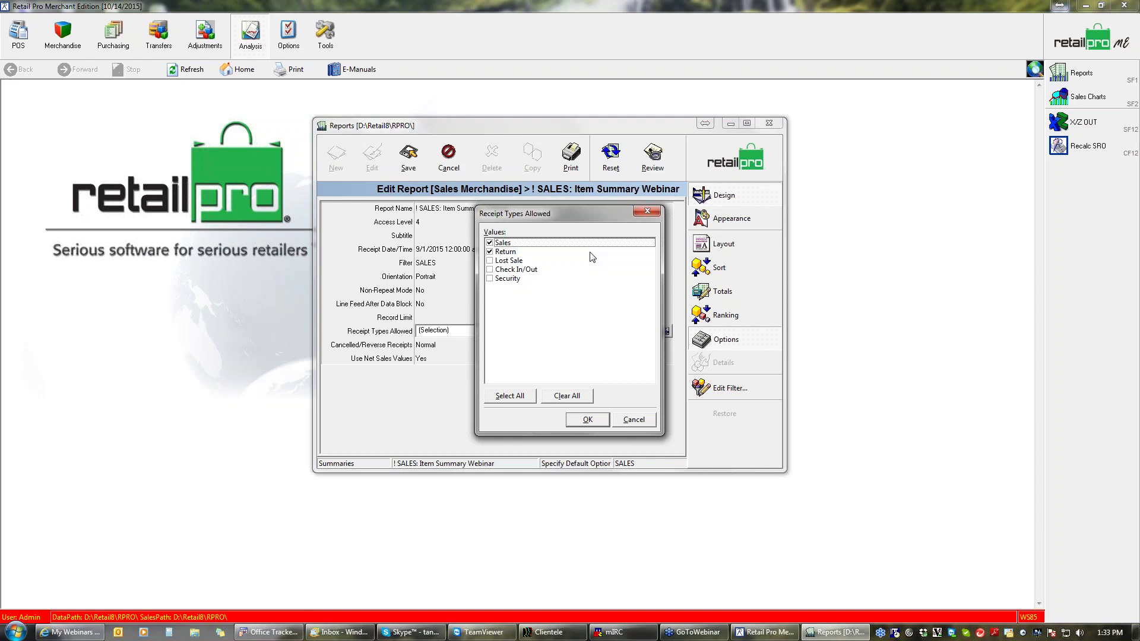
pyautogui.click(585, 420)
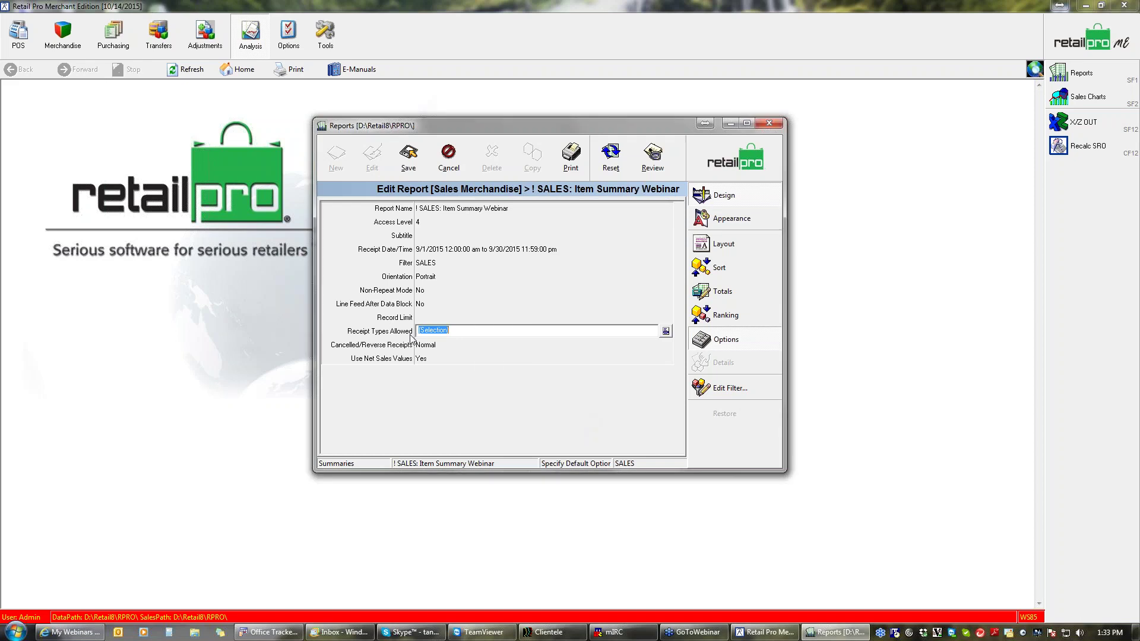
# - Check the choices for cancelled/reverse receipts and net sales values, keeping Normal and Yes
pyautogui.click(431, 347)
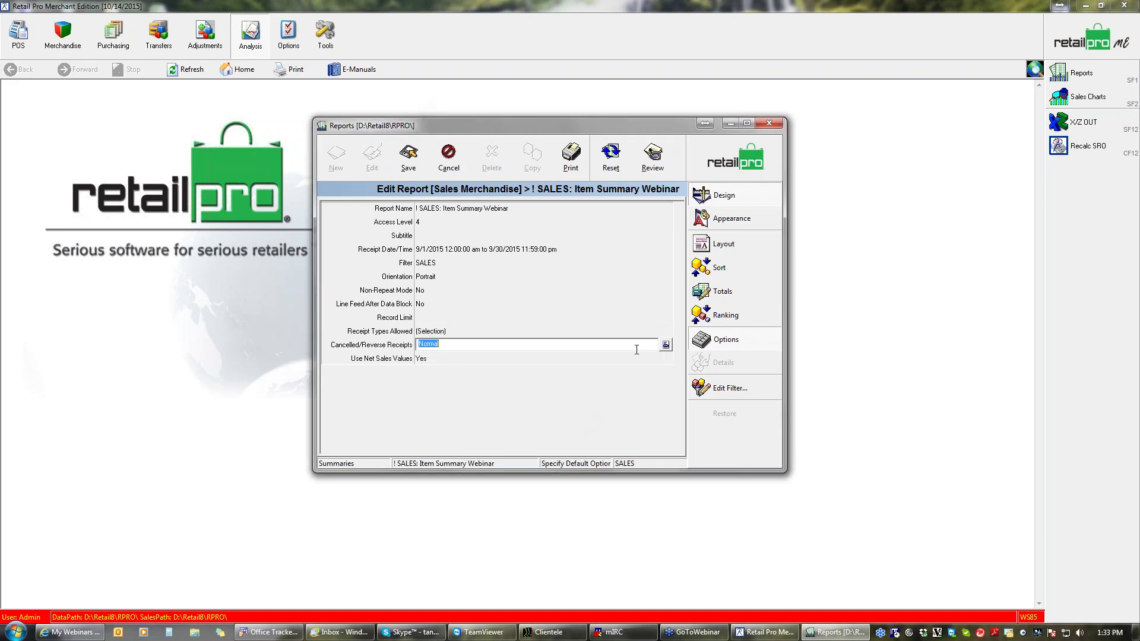
pyautogui.click(667, 346)
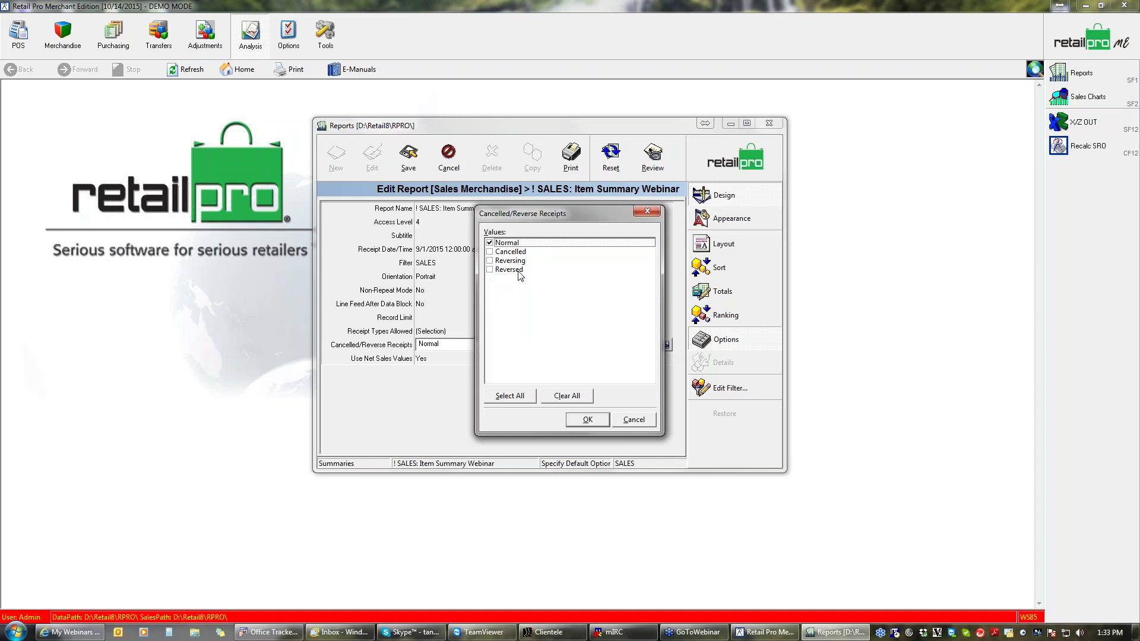
pyautogui.click(586, 420)
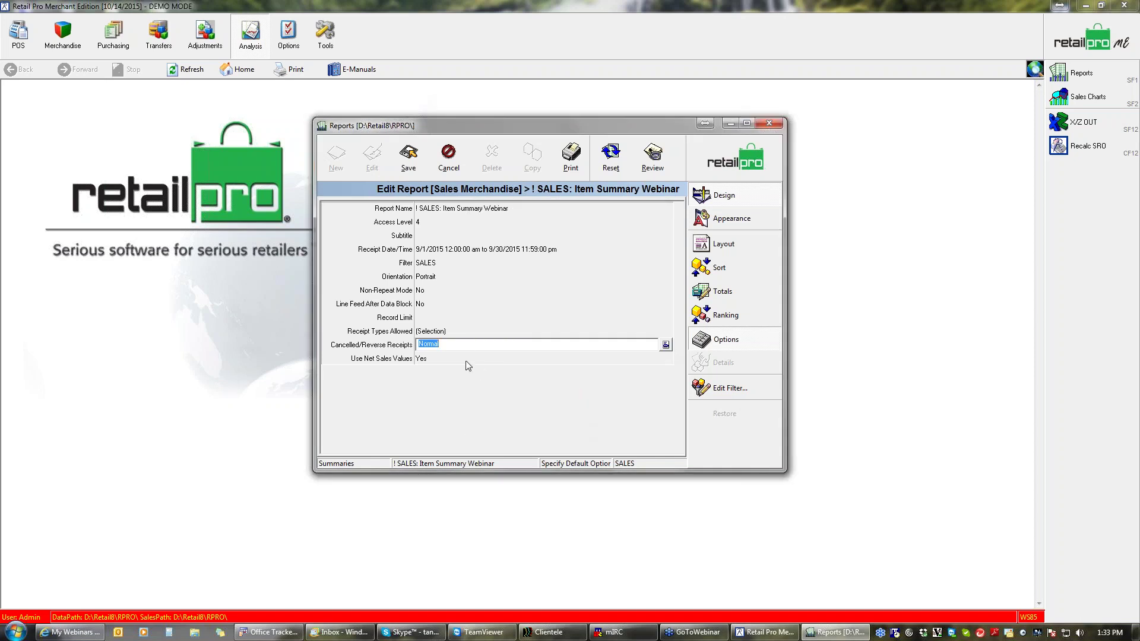
pyautogui.click(463, 359)
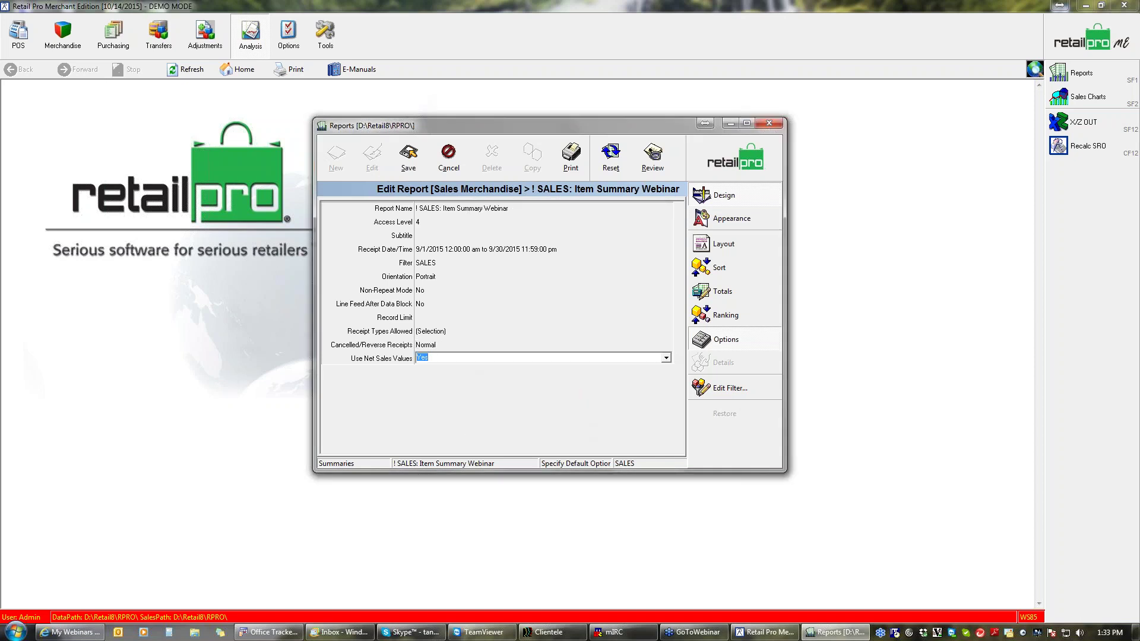
pyautogui.click(666, 360)
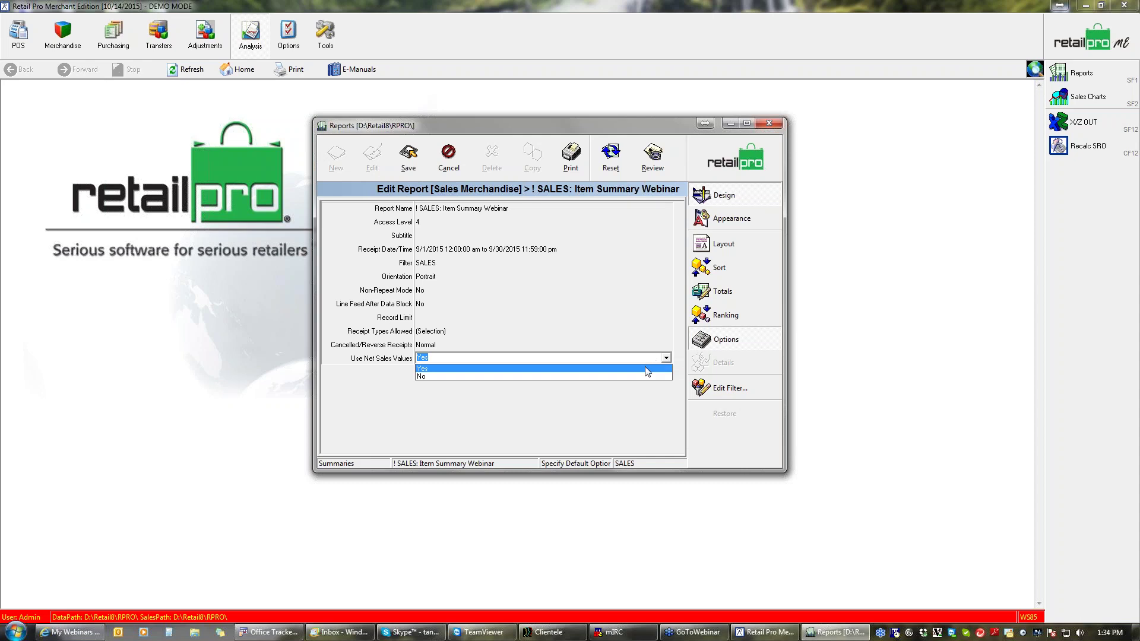
pyautogui.click(647, 369)
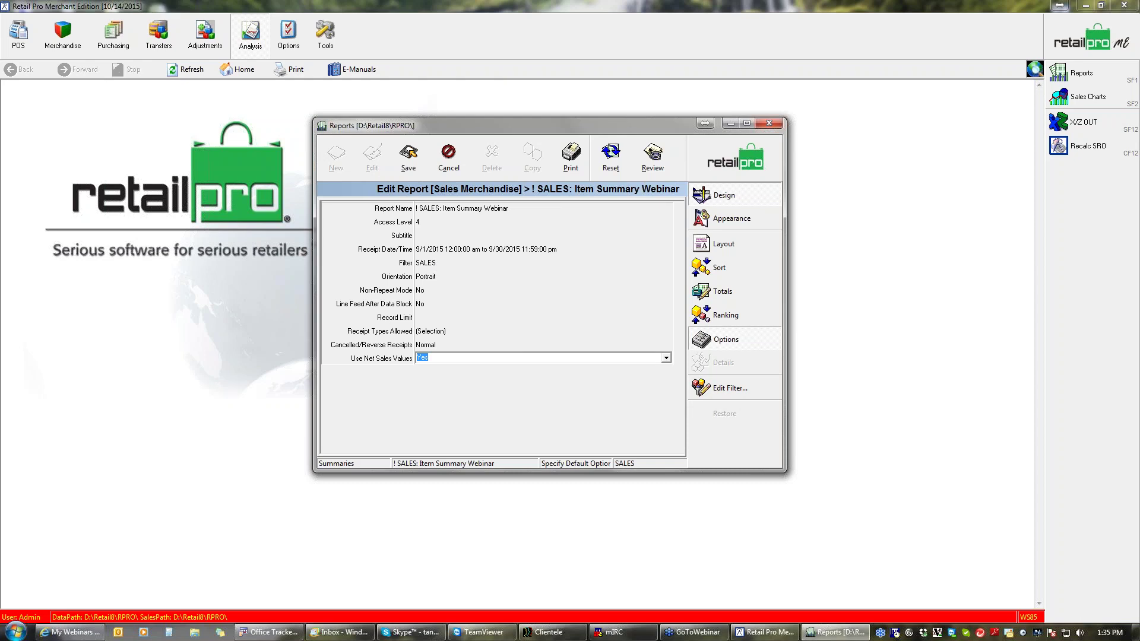
# - Add Tax Code to the elements of the report's SALES filter
pyautogui.click(728, 389)
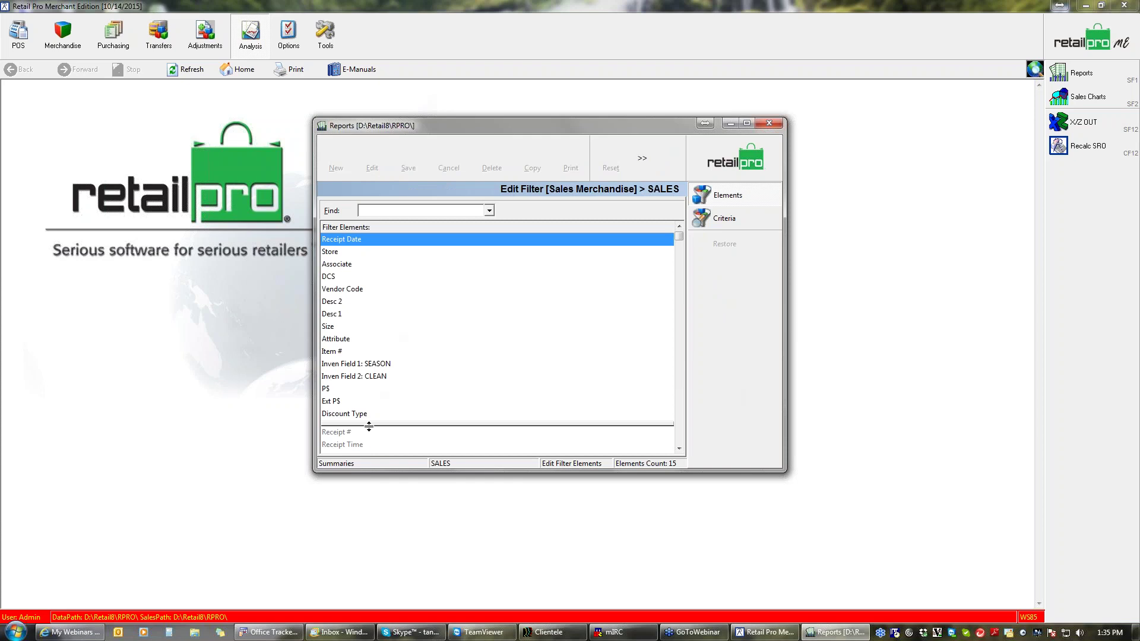
pyautogui.click(679, 449)
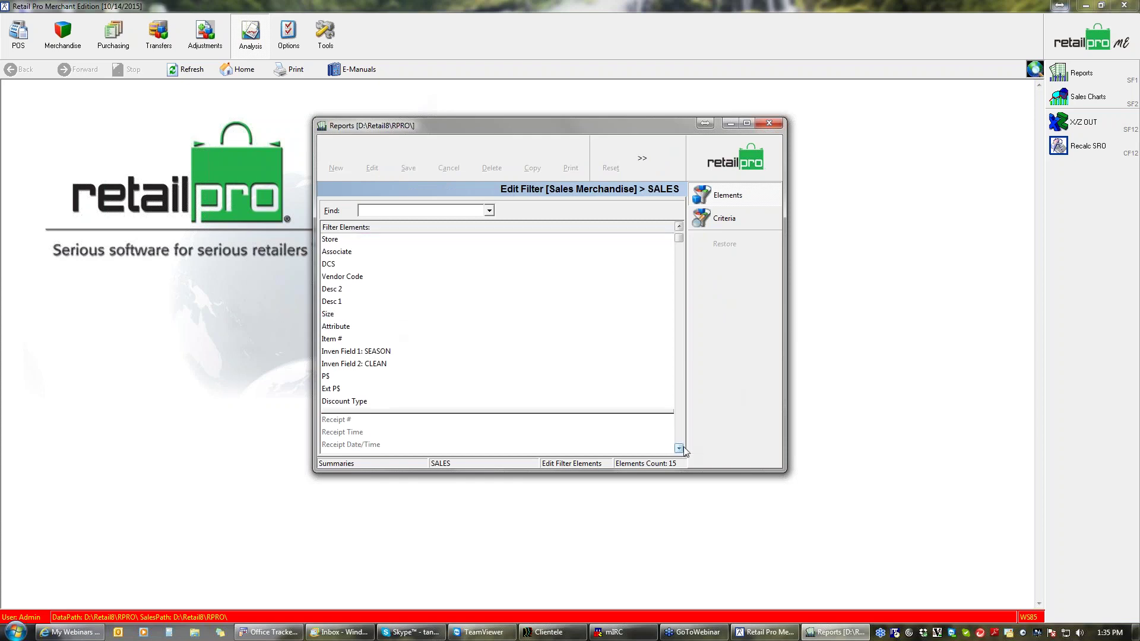
pyautogui.click(679, 449)
pyautogui.click(678, 449)
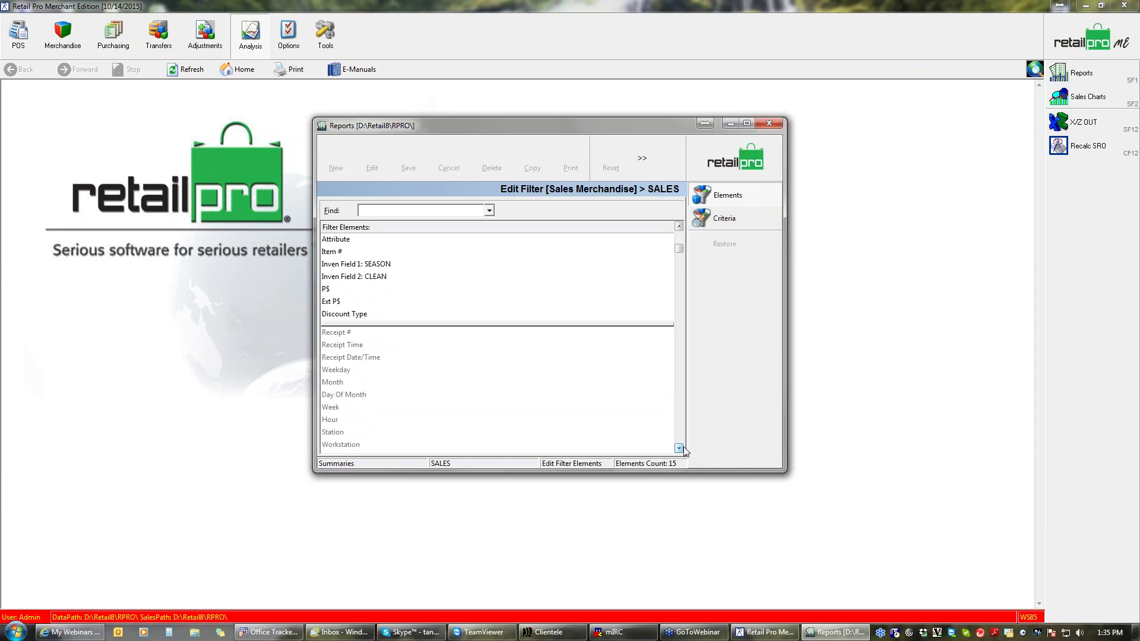
pyautogui.click(679, 449)
pyautogui.click(679, 449)
pyautogui.click(679, 449)
pyautogui.click(678, 449)
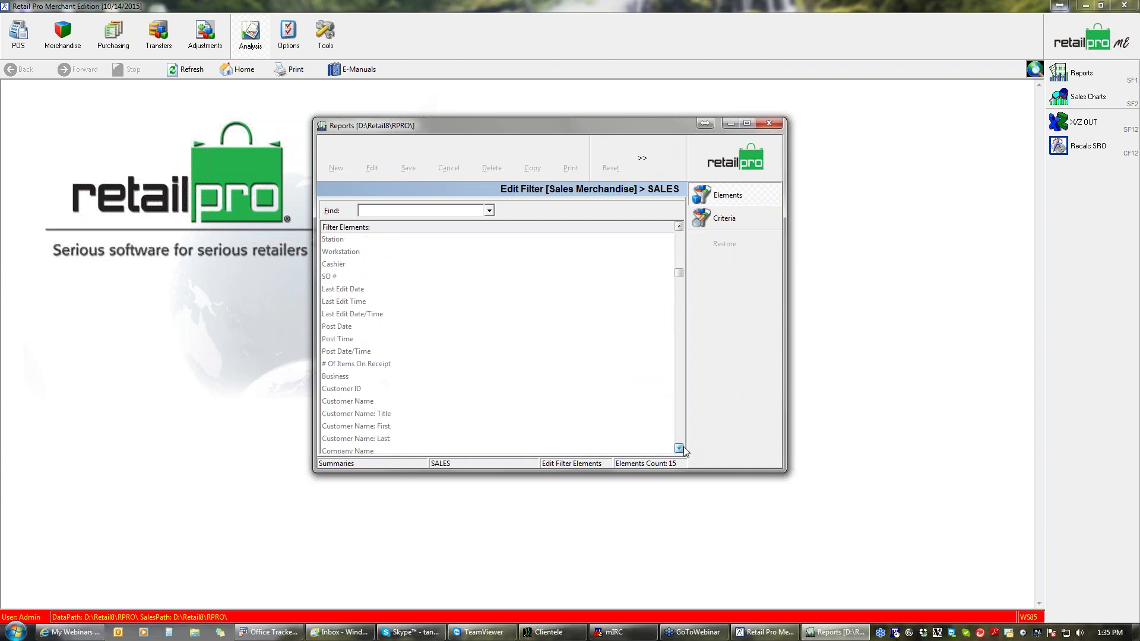
pyautogui.click(679, 449)
pyautogui.click(678, 449)
pyautogui.click(679, 449)
pyautogui.click(678, 449)
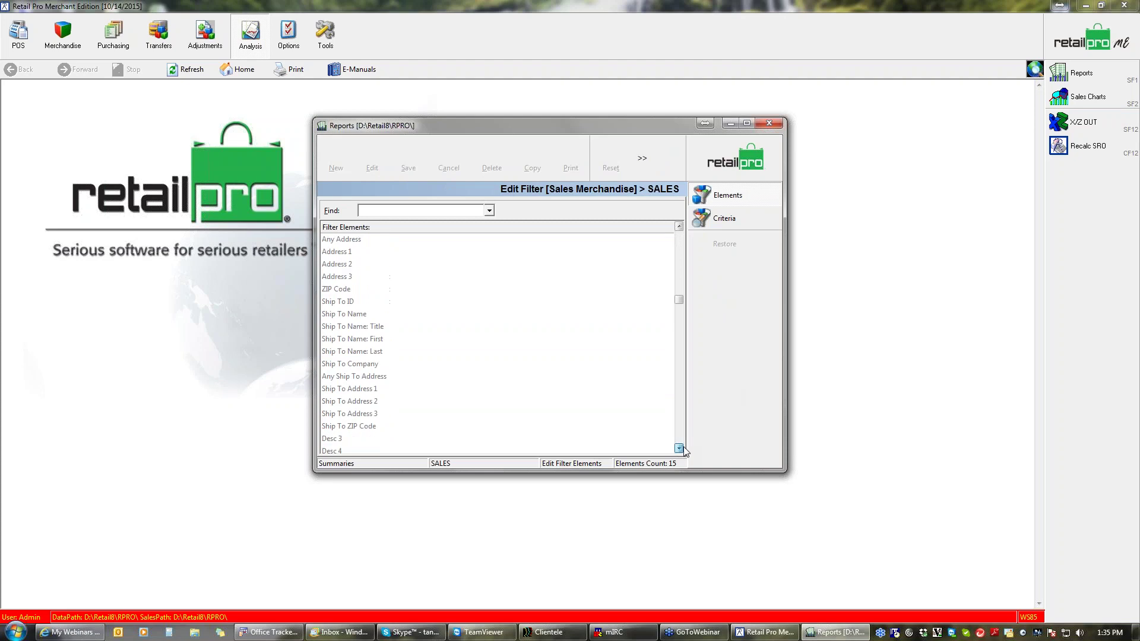
pyautogui.click(679, 449)
pyautogui.click(678, 449)
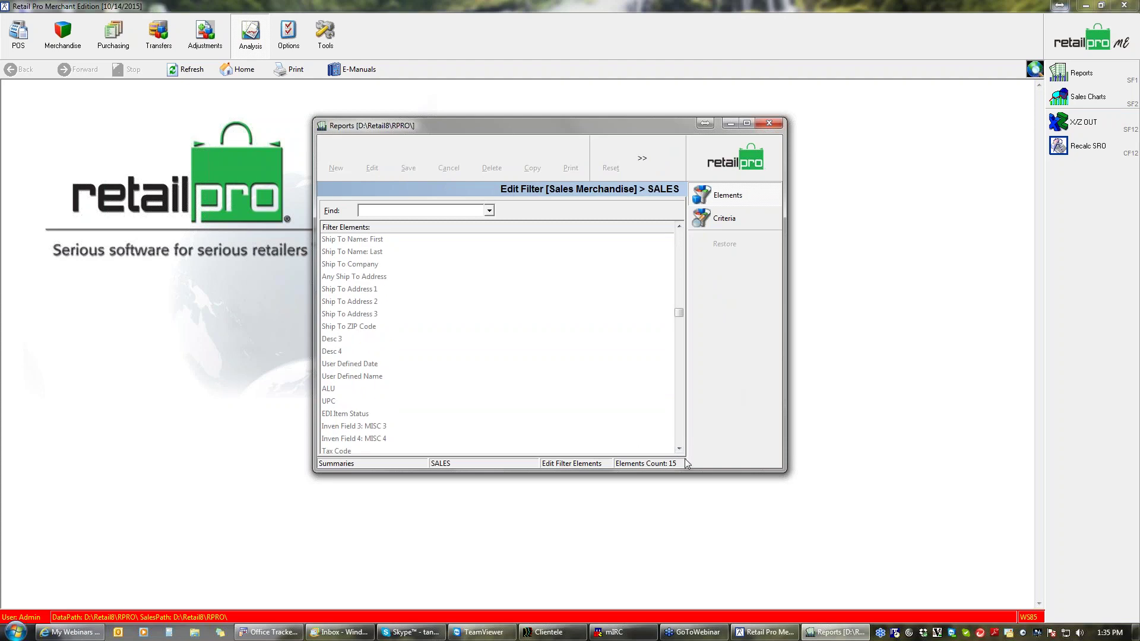
pyautogui.click(679, 449)
pyautogui.click(678, 449)
pyautogui.click(678, 449)
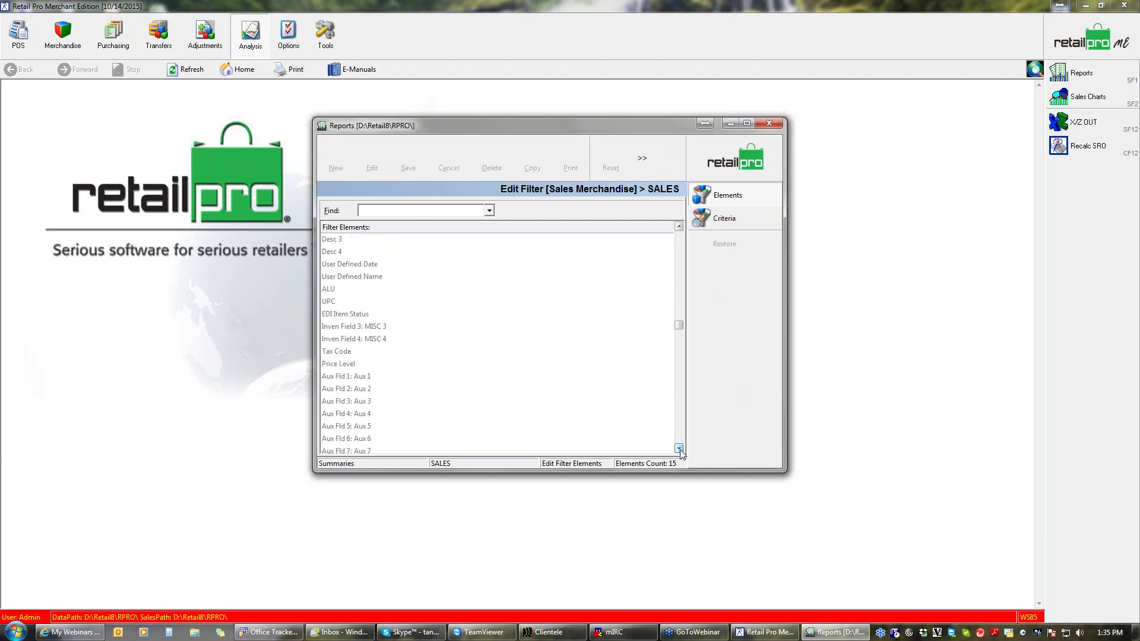
pyautogui.doubleClick(330, 351)
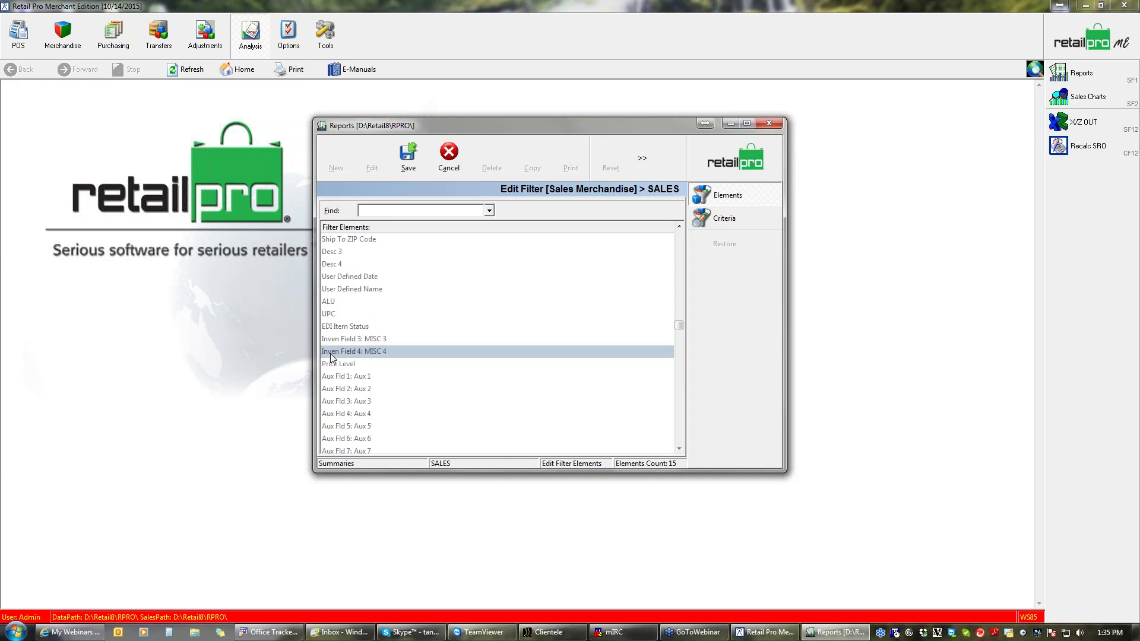
pyautogui.moveTo(678, 323); pyautogui.dragTo(669, 212)
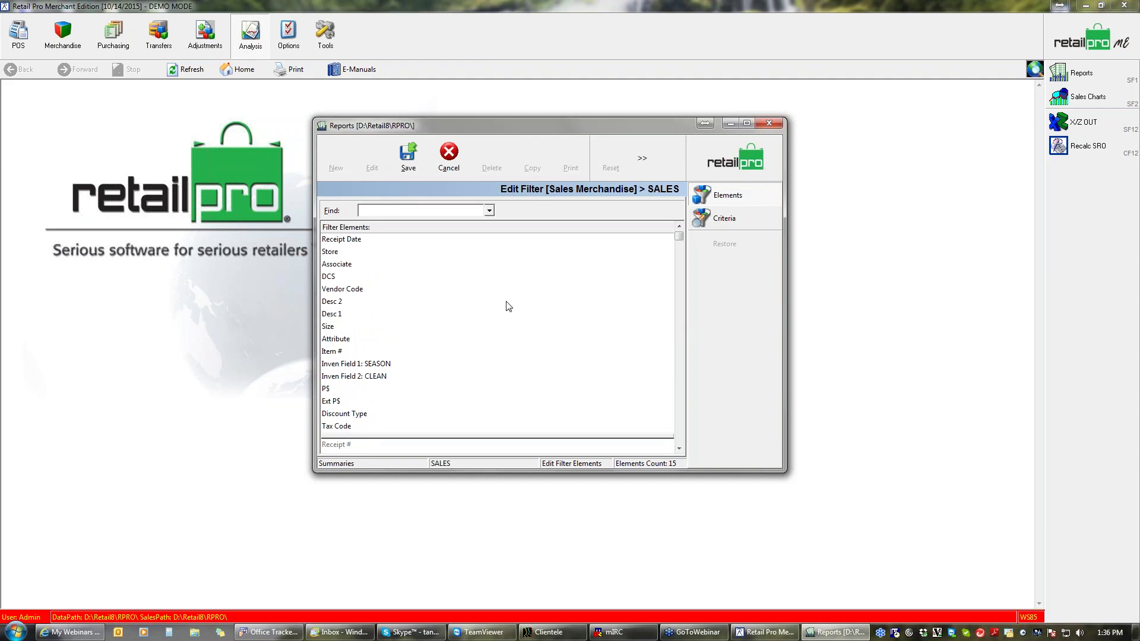
# - Check the criteria of the SALES filter and save its changes, returning to the report's default options
pyautogui.click(738, 220)
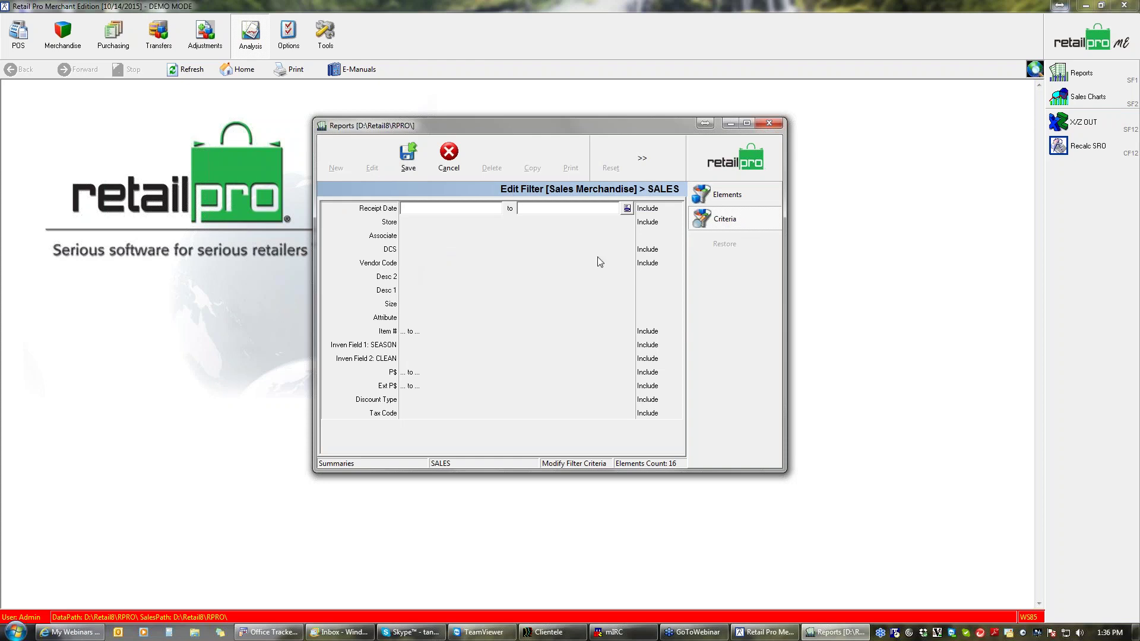
pyautogui.click(726, 195)
pyautogui.click(730, 157)
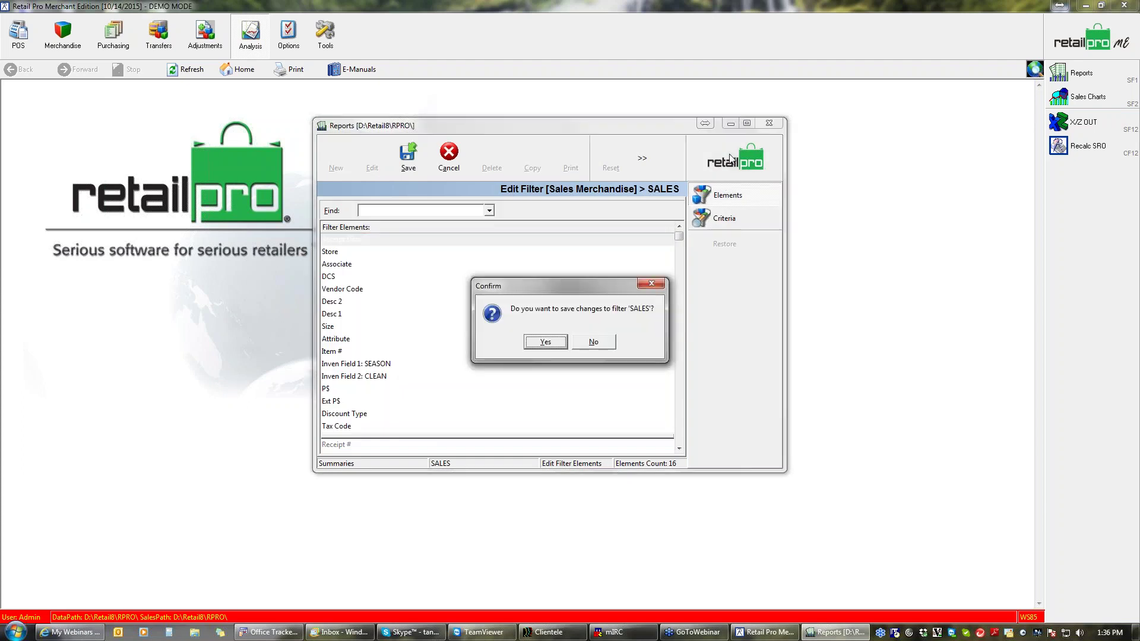
pyautogui.click(545, 343)
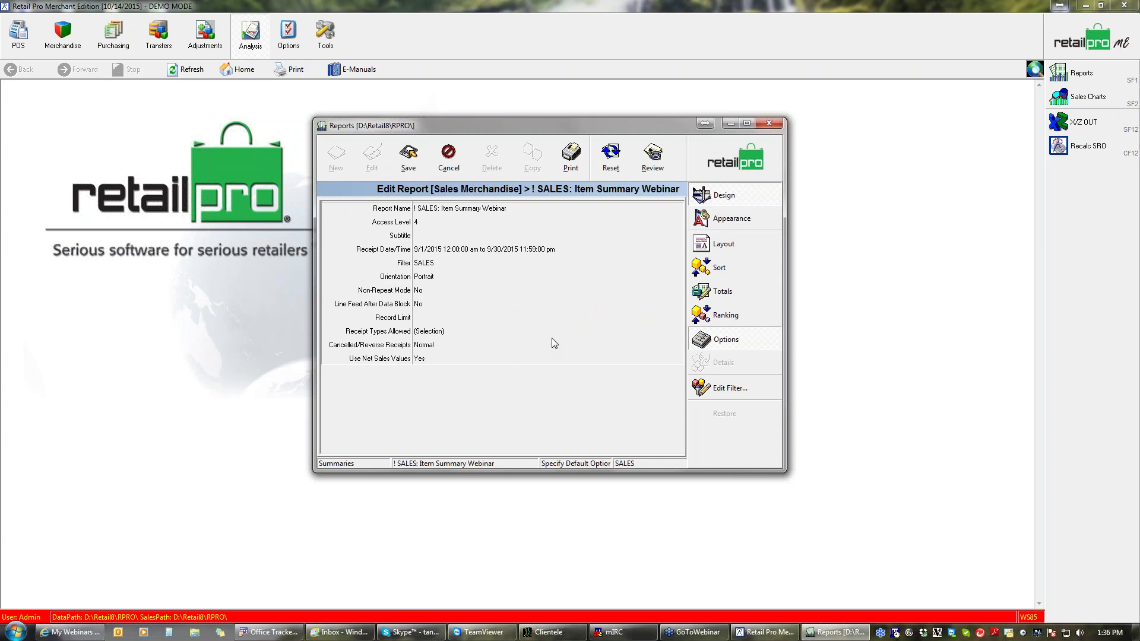
# - Set the font of the report's totals to Arial Bold, size 10, and save the report
pyautogui.click(744, 220)
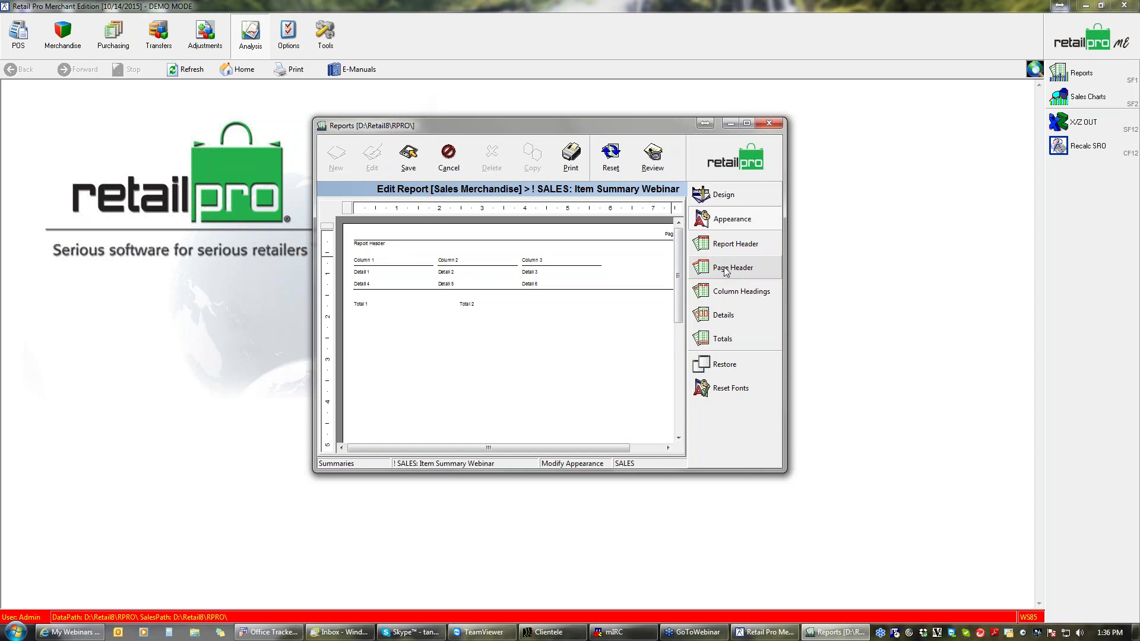
pyautogui.click(650, 447)
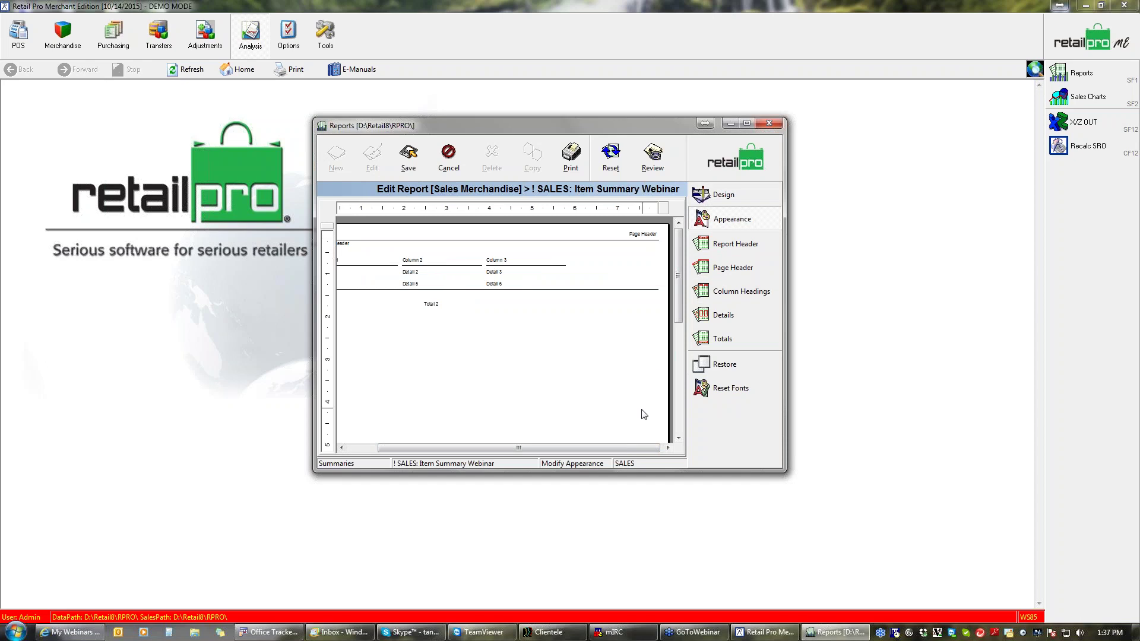
pyautogui.moveTo(614, 447); pyautogui.dragTo(501, 425)
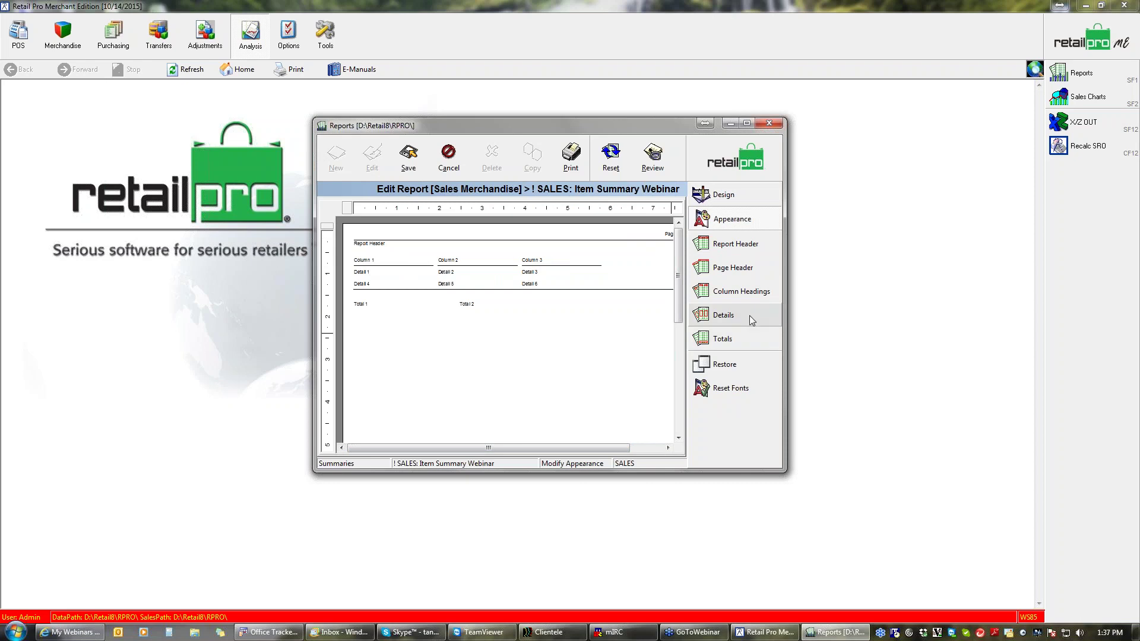
pyautogui.click(736, 343)
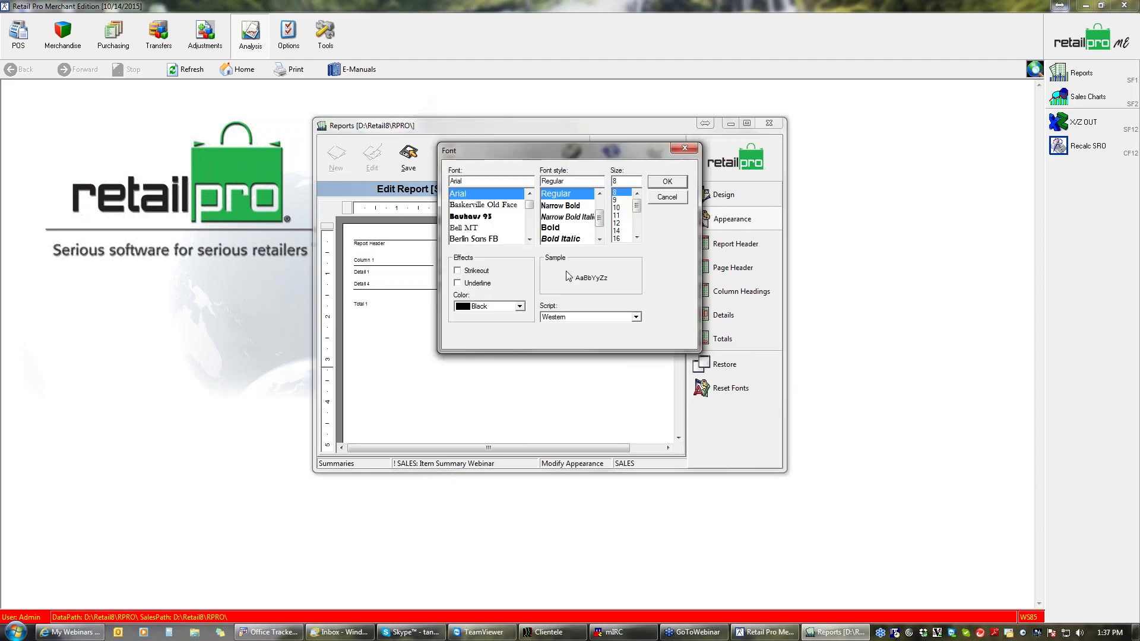
pyautogui.click(552, 229)
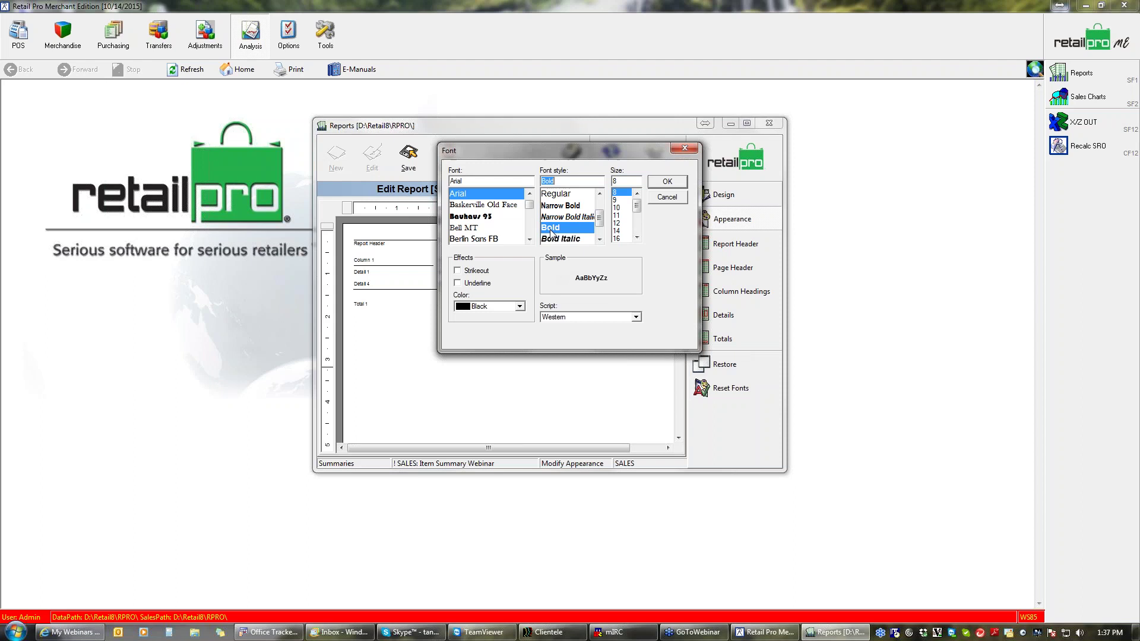
pyautogui.click(618, 209)
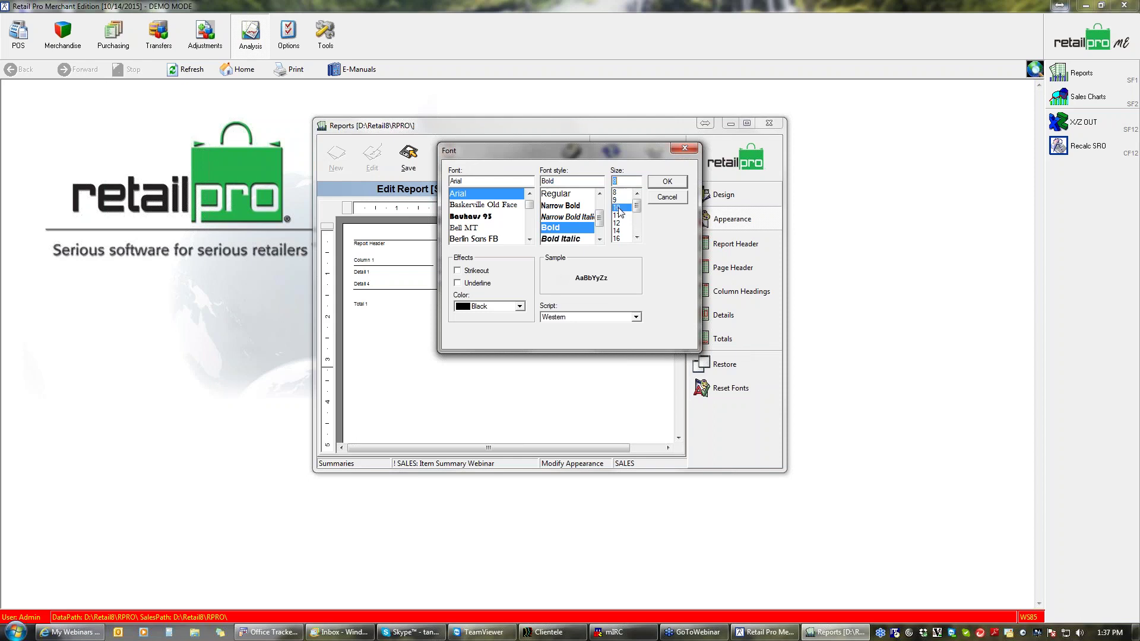
pyautogui.click(666, 184)
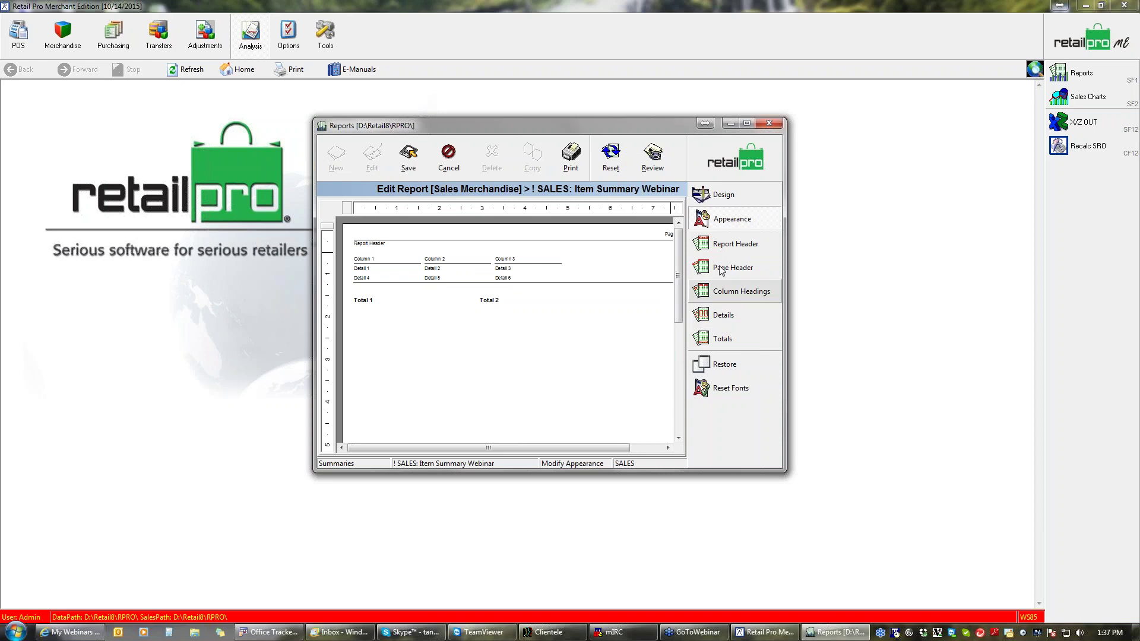
pyautogui.click(724, 195)
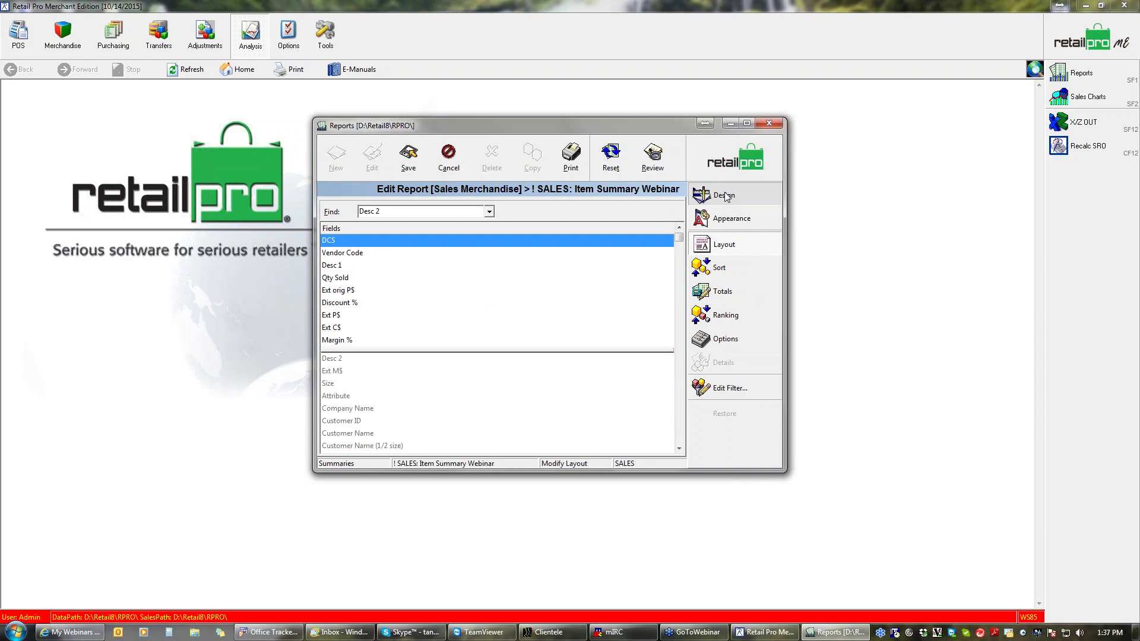
pyautogui.click(410, 156)
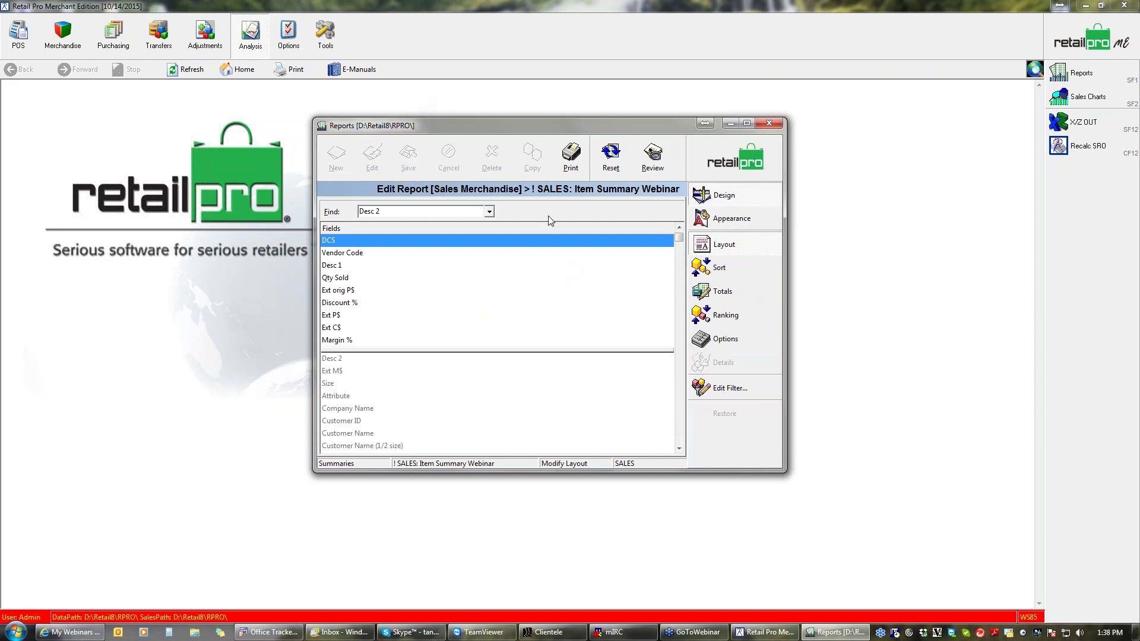
# - Preview the ! SALES: Item Summary Webinar report with its 9/1/2015 to 9/30/2015 receipt dates, closing it without saving the output
pyautogui.click(568, 158)
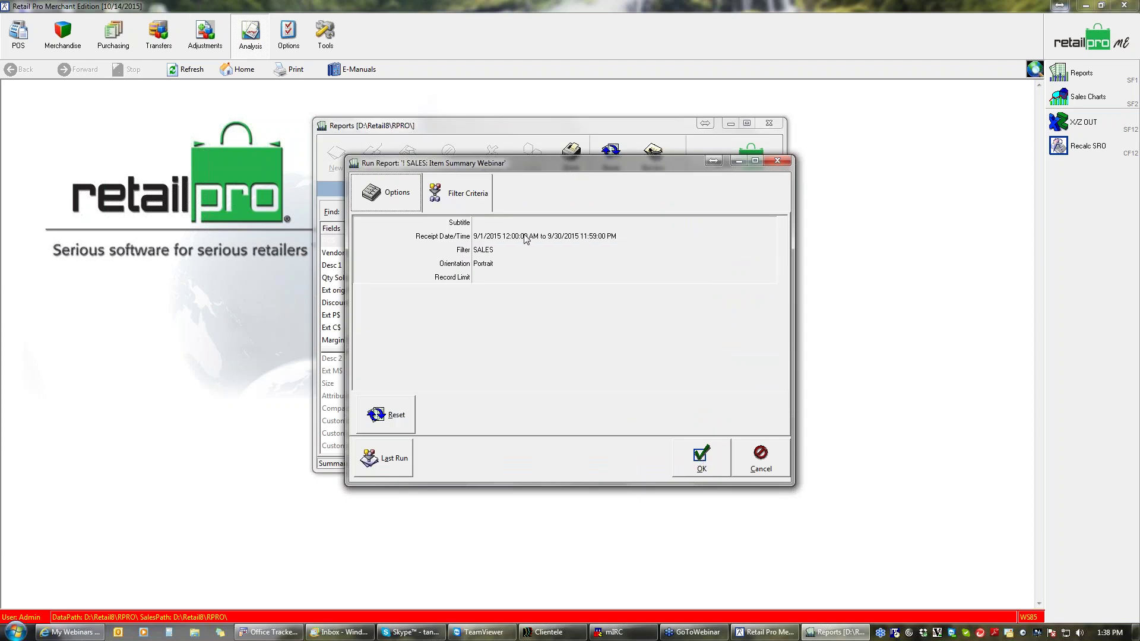
pyautogui.click(542, 240)
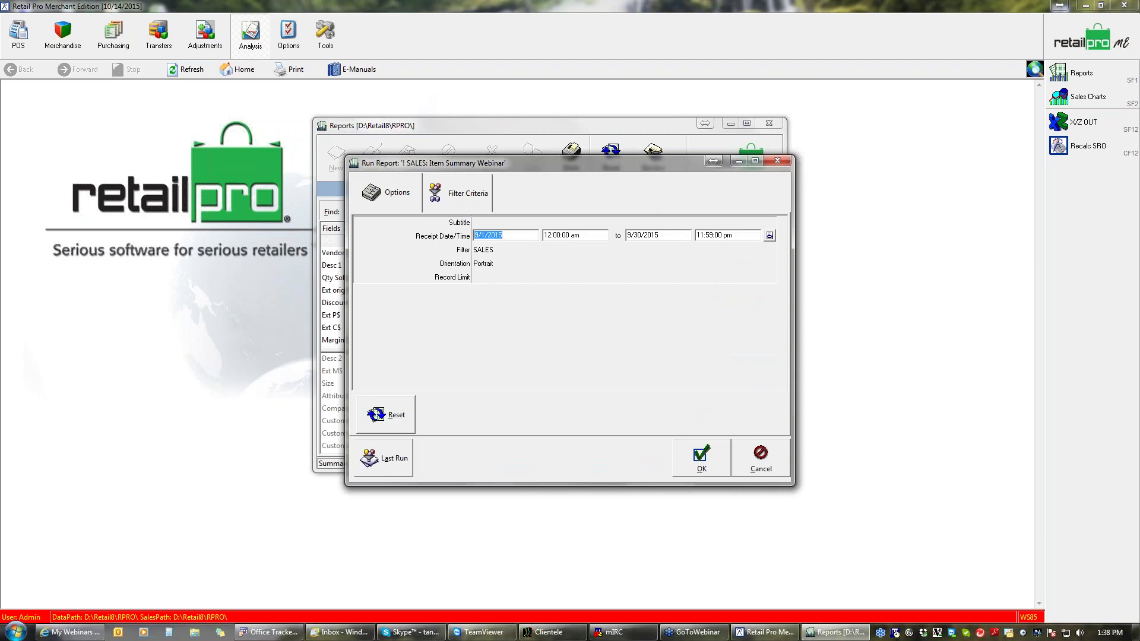
pyautogui.click(700, 463)
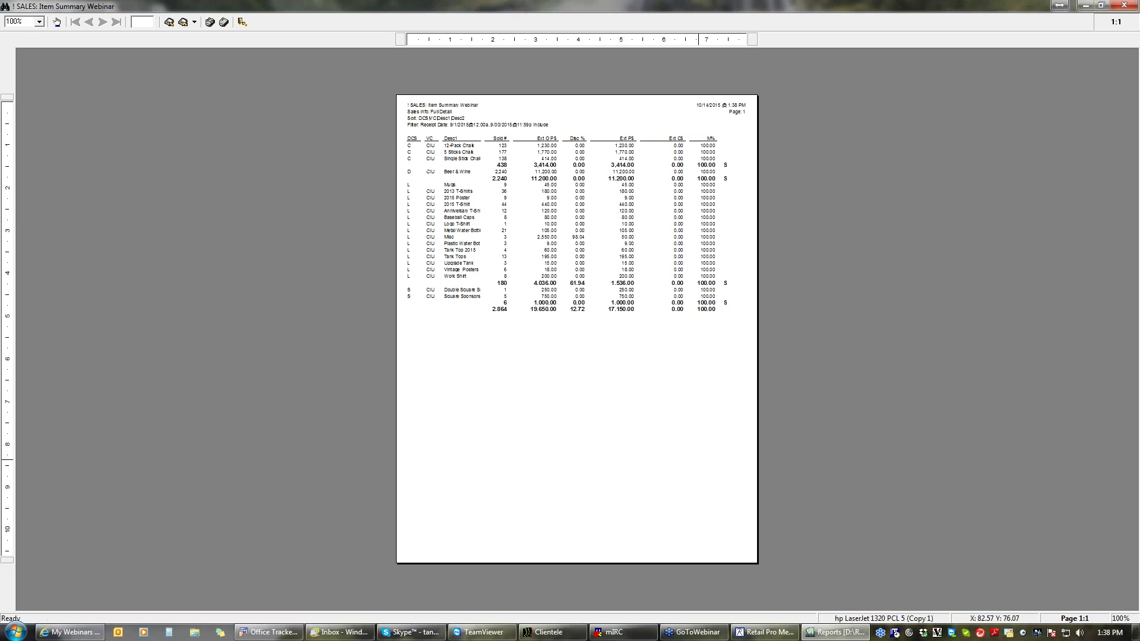
pyautogui.scroll(3, 698, 460)
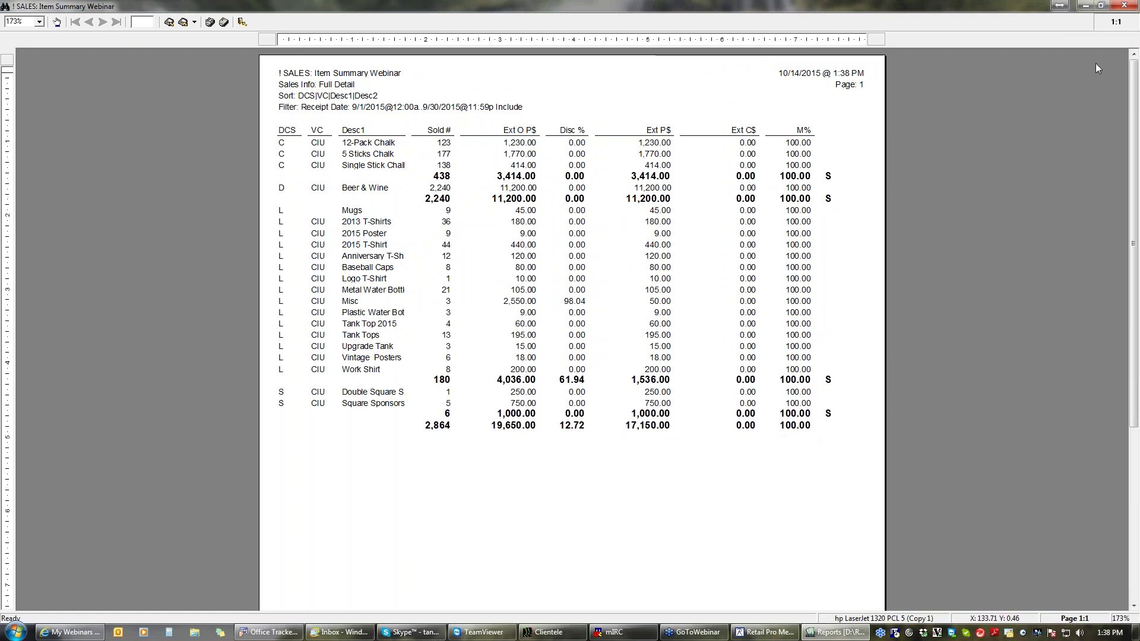
pyautogui.click(1126, 6)
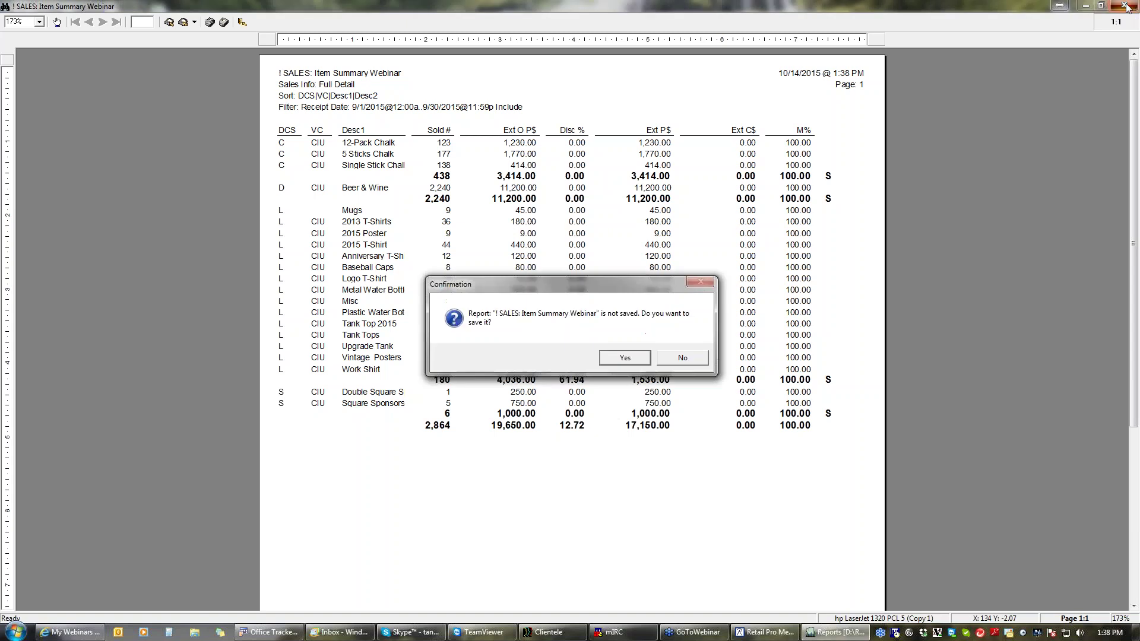
pyautogui.click(696, 358)
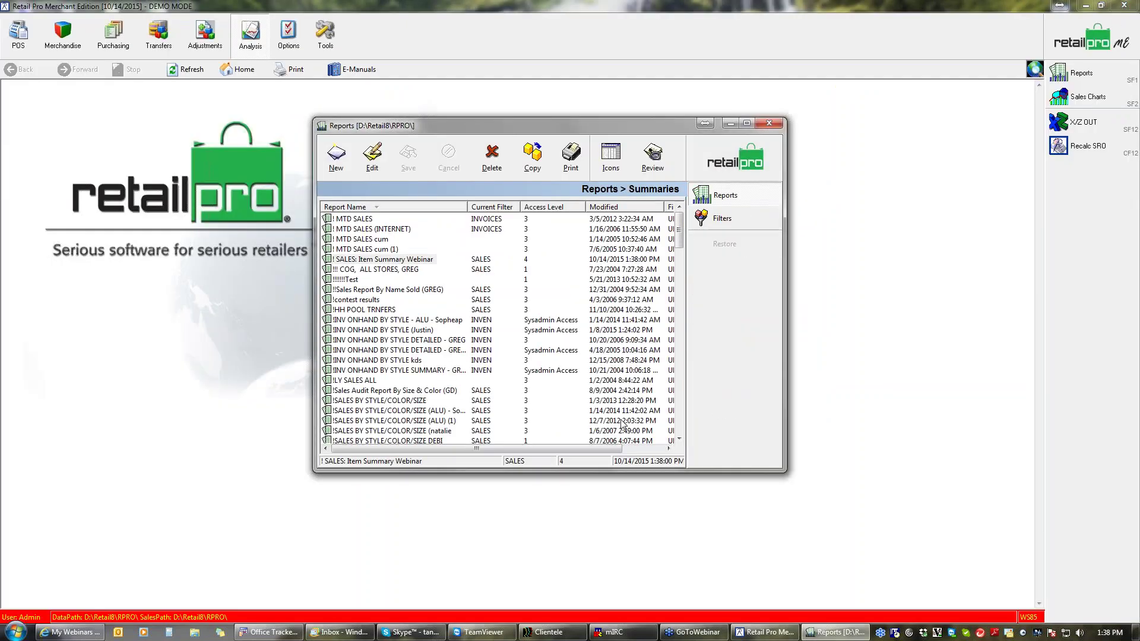
# - Preview the original SALES: Item Summary report for receipts from 9/1/2015 to 9/30/2015 and close it without saving
pyautogui.scroll(-15, 683, 416)
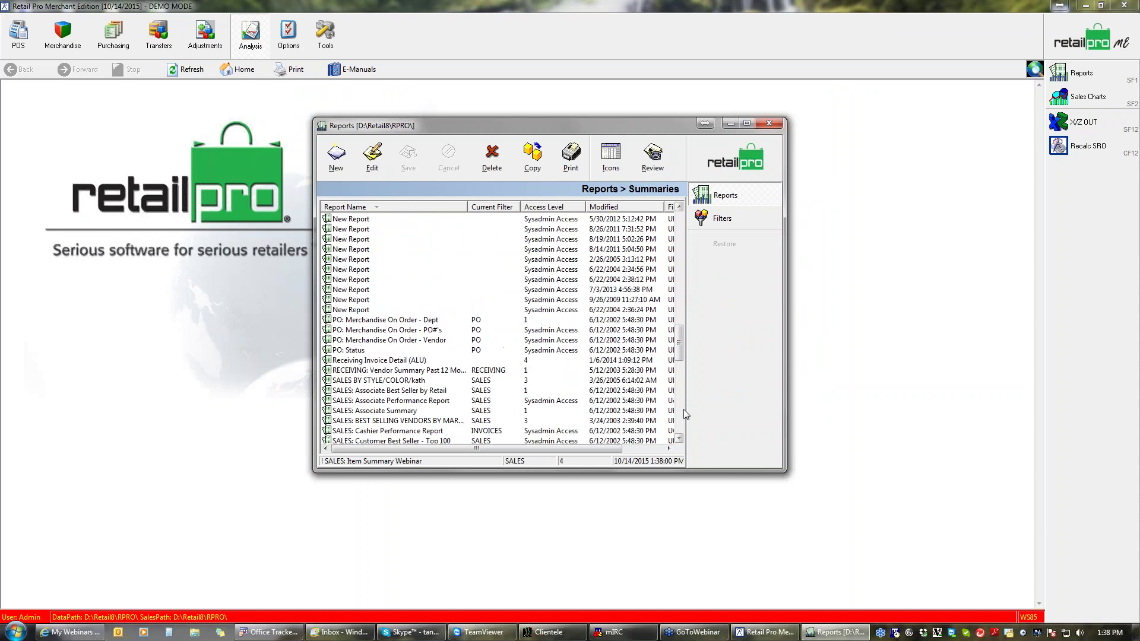
pyautogui.scroll(-7, 684, 412)
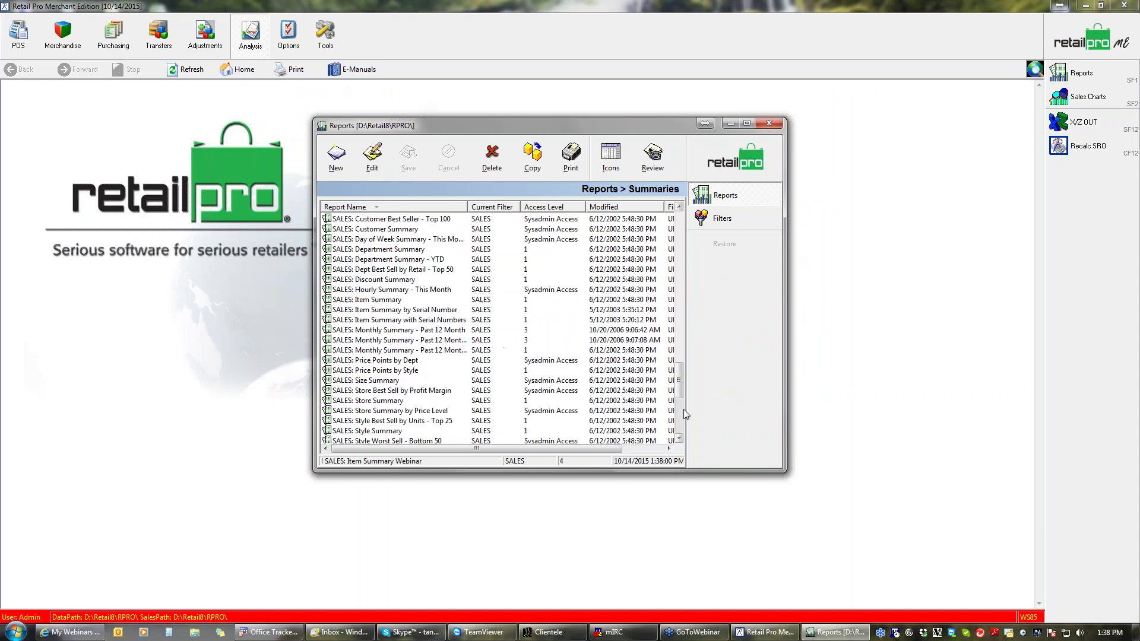
pyautogui.click(380, 300)
pyautogui.click(571, 156)
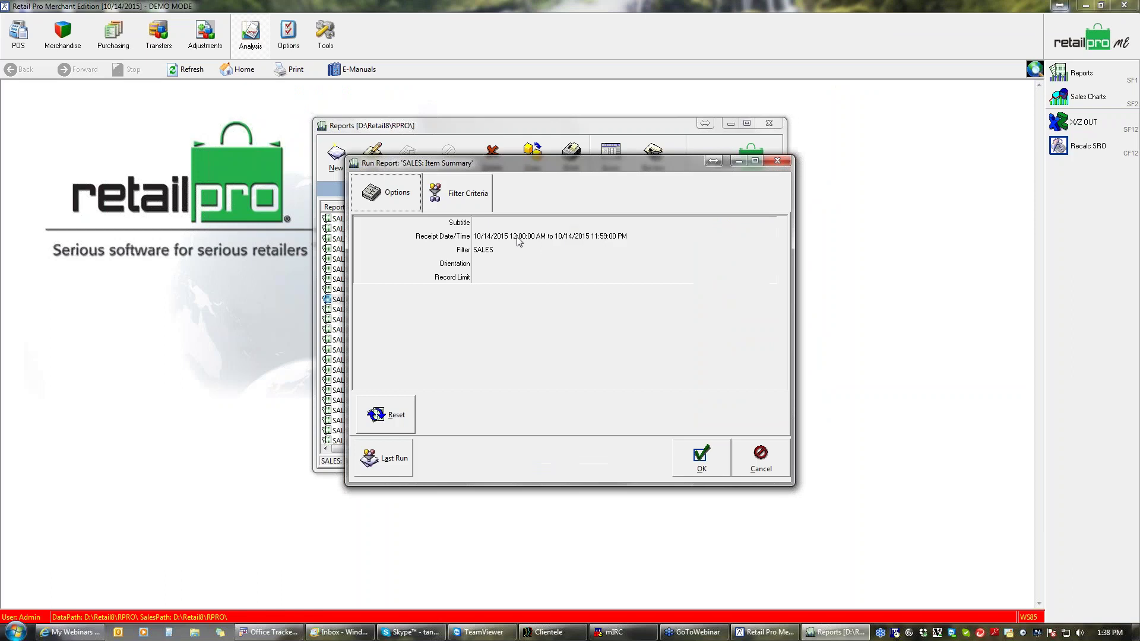
pyautogui.click(519, 238)
pyautogui.write('090')
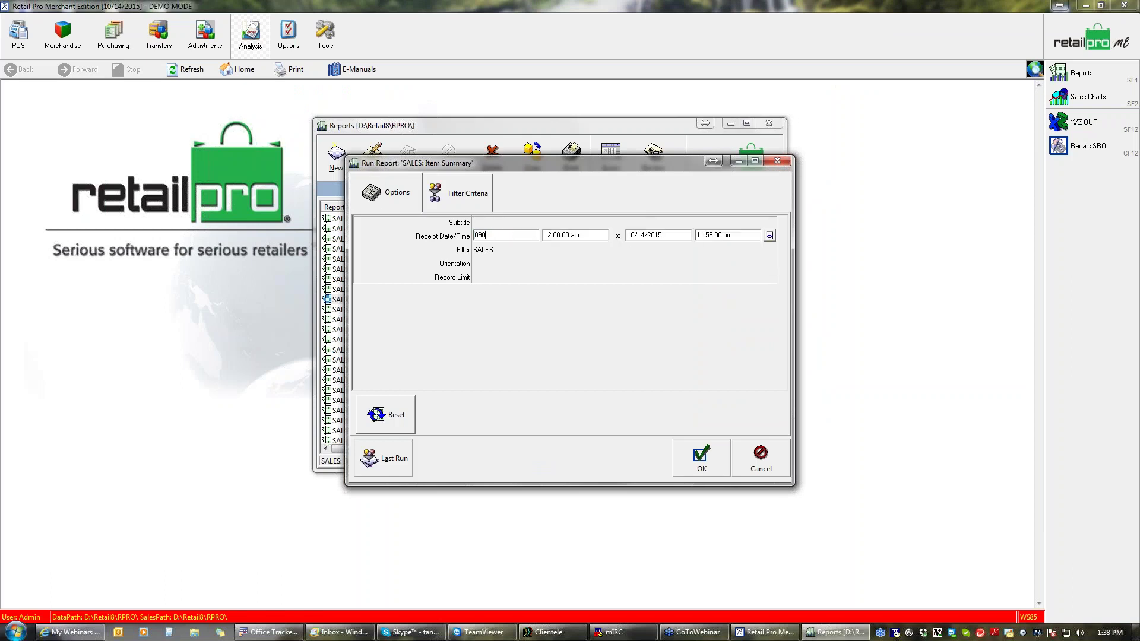
pyautogui.write('12015')
pyautogui.press('Tab')
pyautogui.press('Tab')
pyautogui.write('09302015')
pyautogui.press('Tab')
pyautogui.click(682, 452)
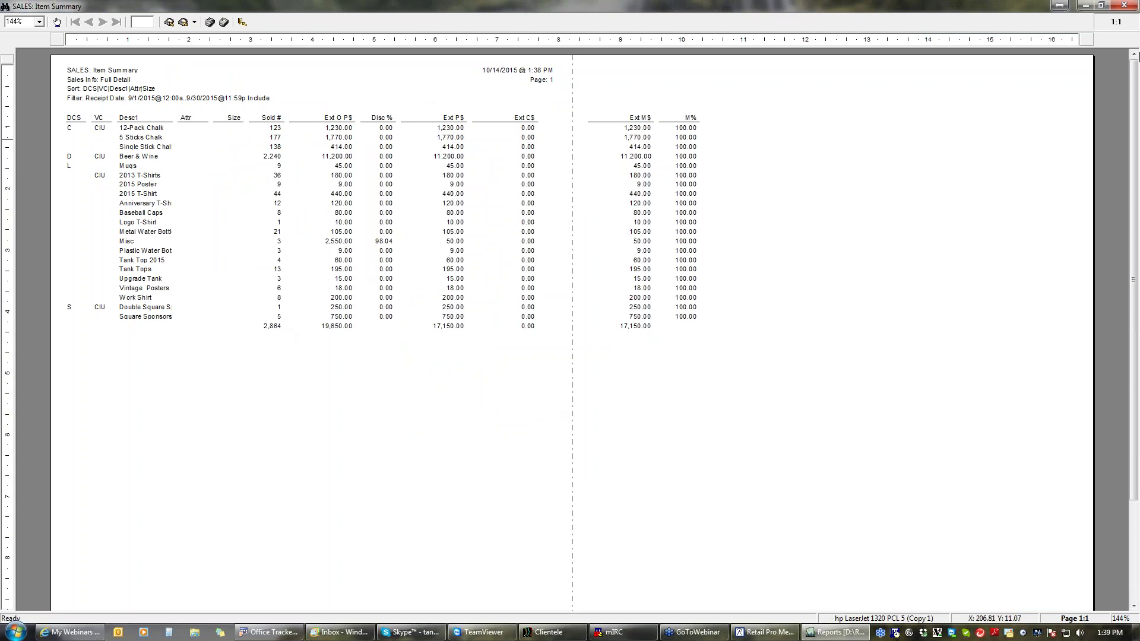
pyautogui.click(1124, 5)
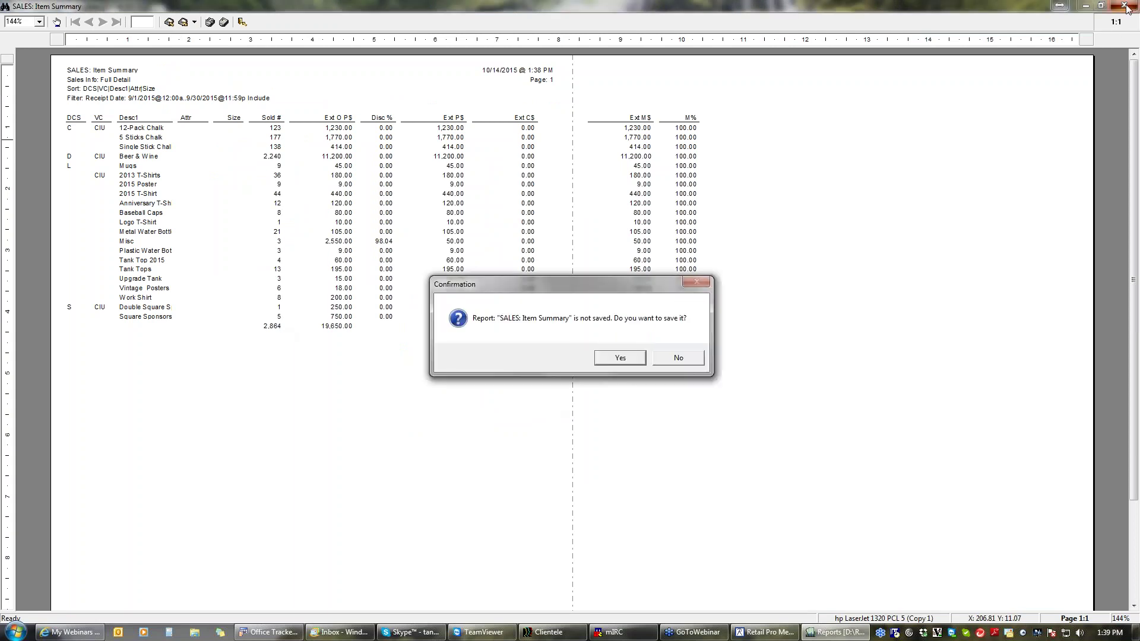
pyautogui.click(678, 355)
# - Run the ! SALES: Item Summary Webinar report again to compare it with the original, closing the preview without saving
pyautogui.moveTo(680, 365); pyautogui.dragTo(694, 228)
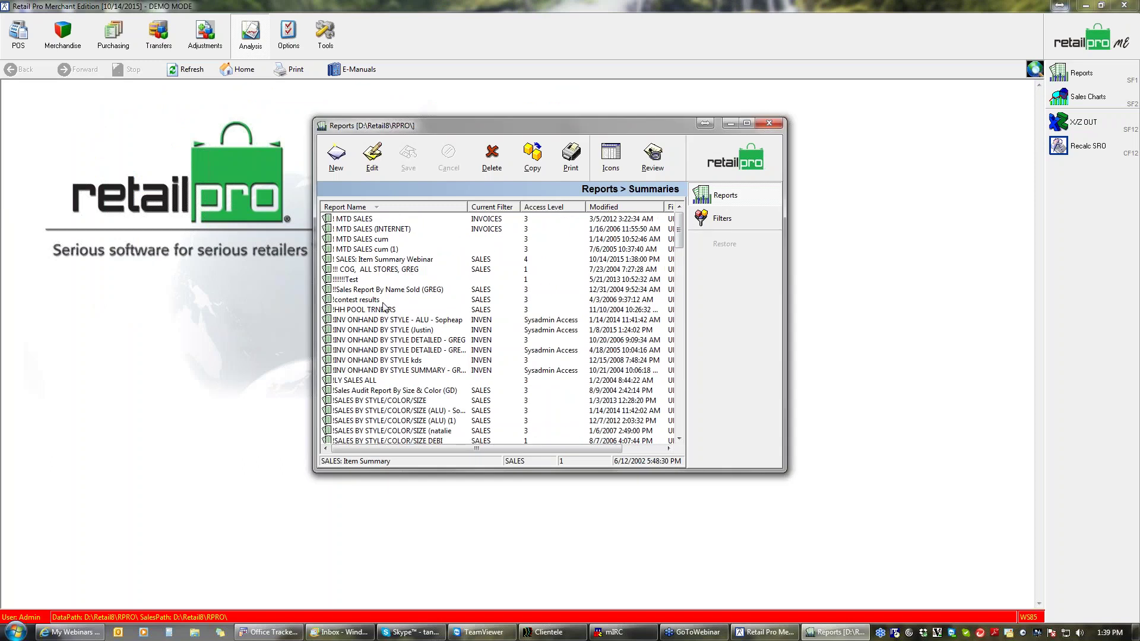
pyautogui.click(383, 259)
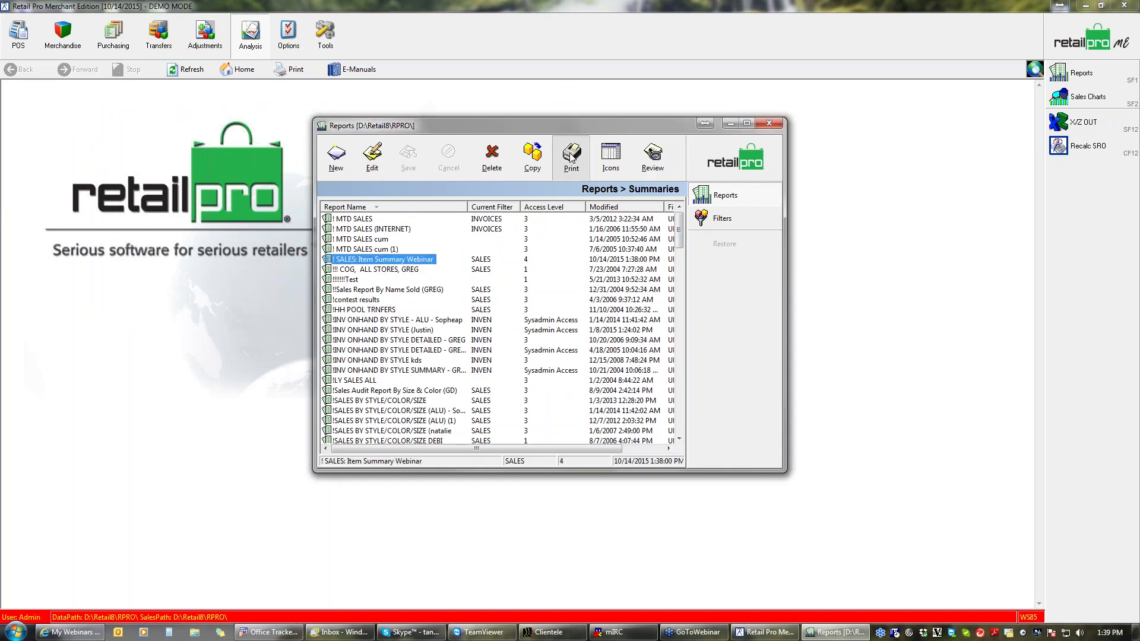
pyautogui.click(571, 156)
pyautogui.click(701, 457)
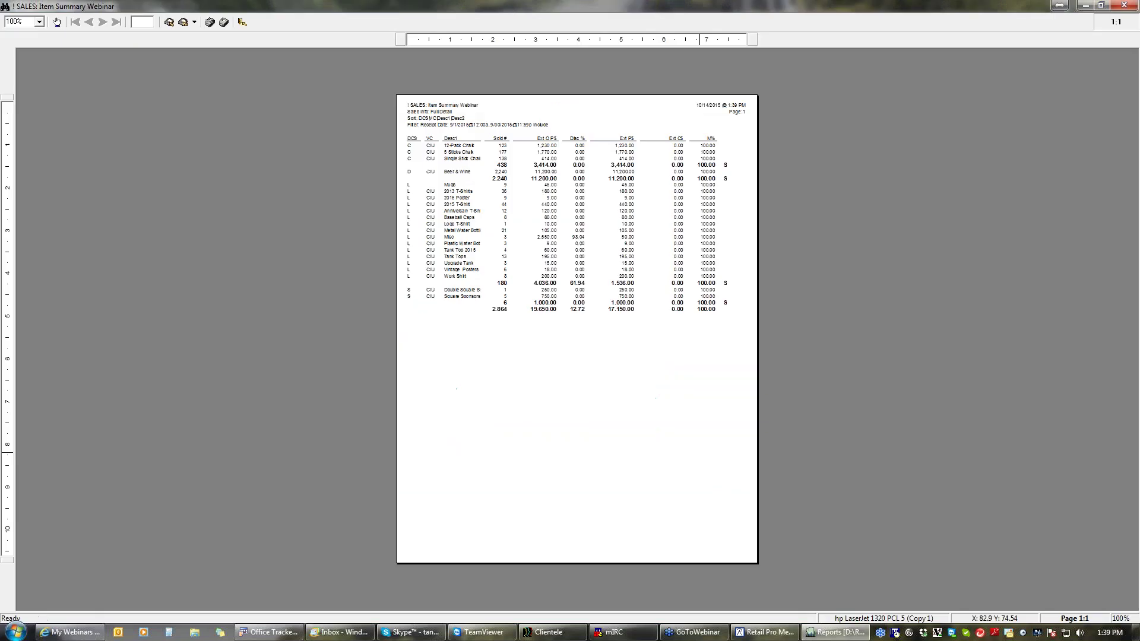
pyautogui.click(700, 452)
pyautogui.click(699, 452)
pyautogui.click(699, 452)
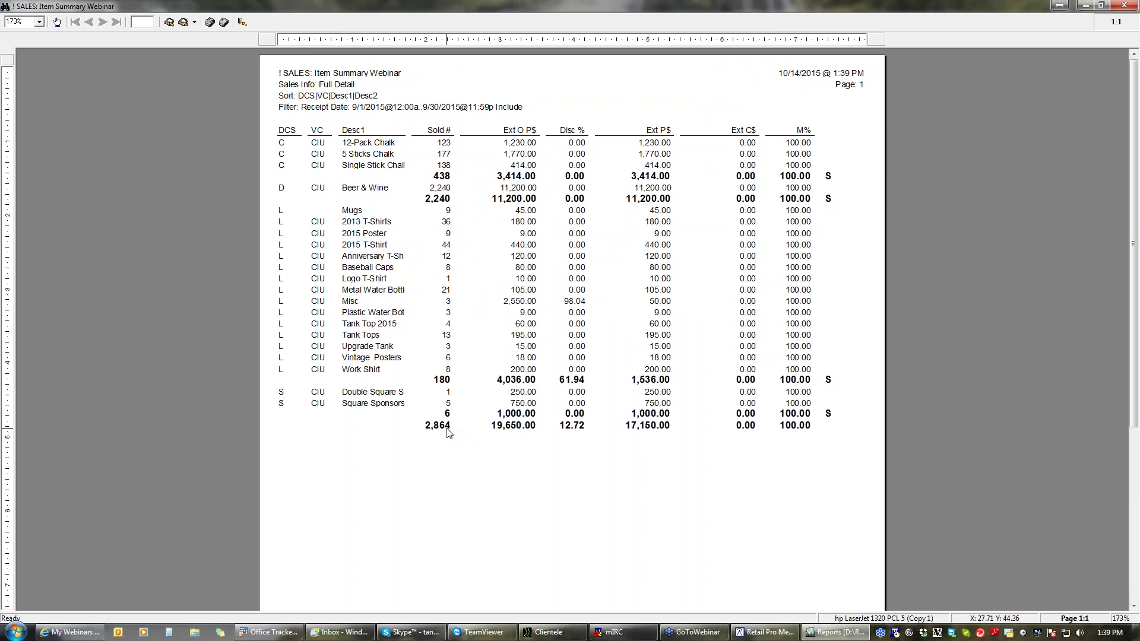
pyautogui.click(1124, 6)
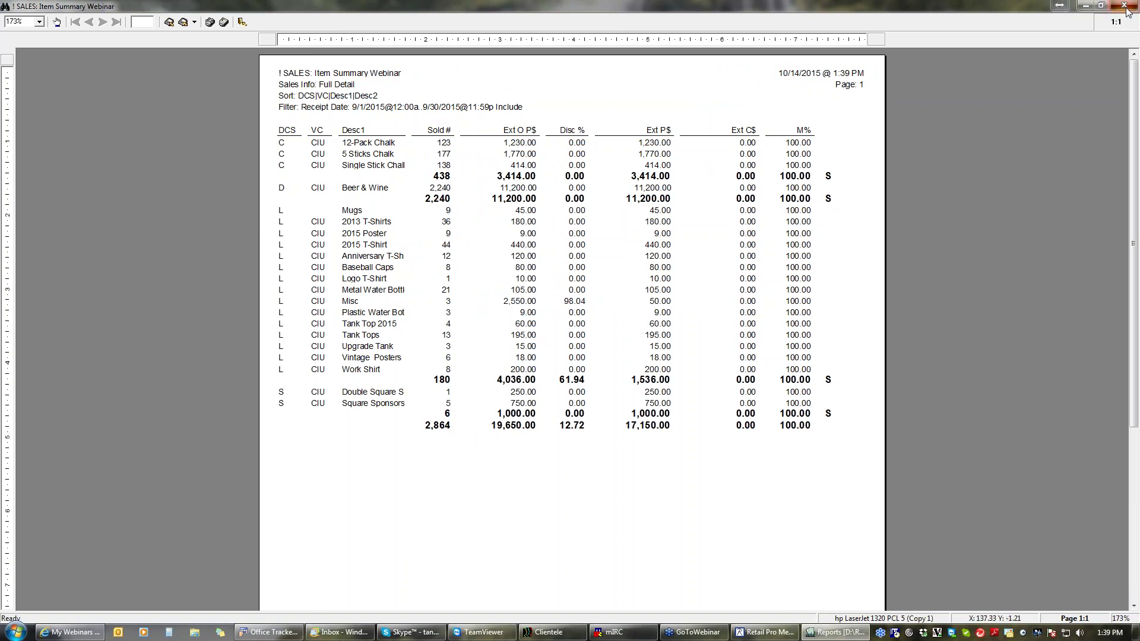
pyautogui.click(701, 360)
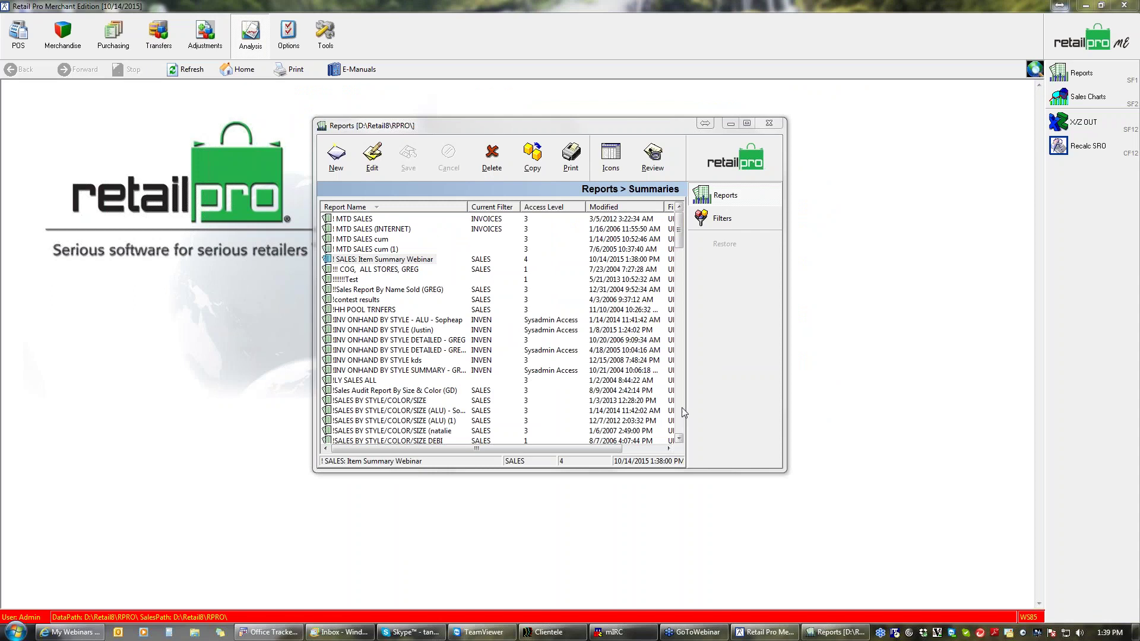
# - Copy the SALES: Department Summary report as "! SALES: Department Summary" and select the copy in the report list
pyautogui.scroll(-15, 684, 412)
pyautogui.scroll(-7, 683, 412)
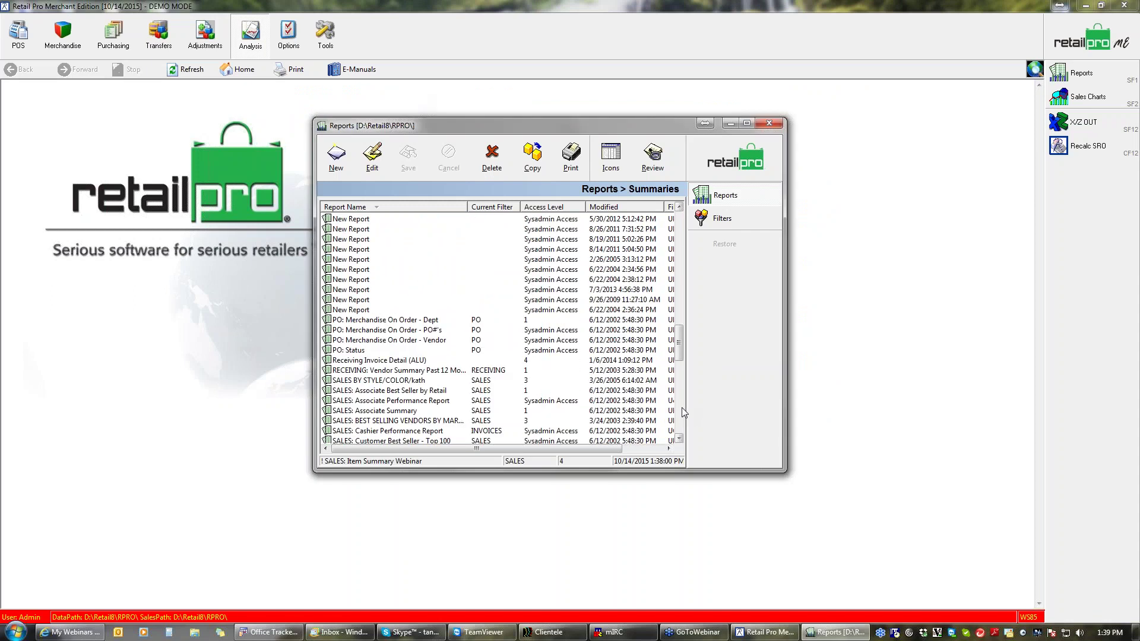
pyautogui.scroll(-4, 677, 440)
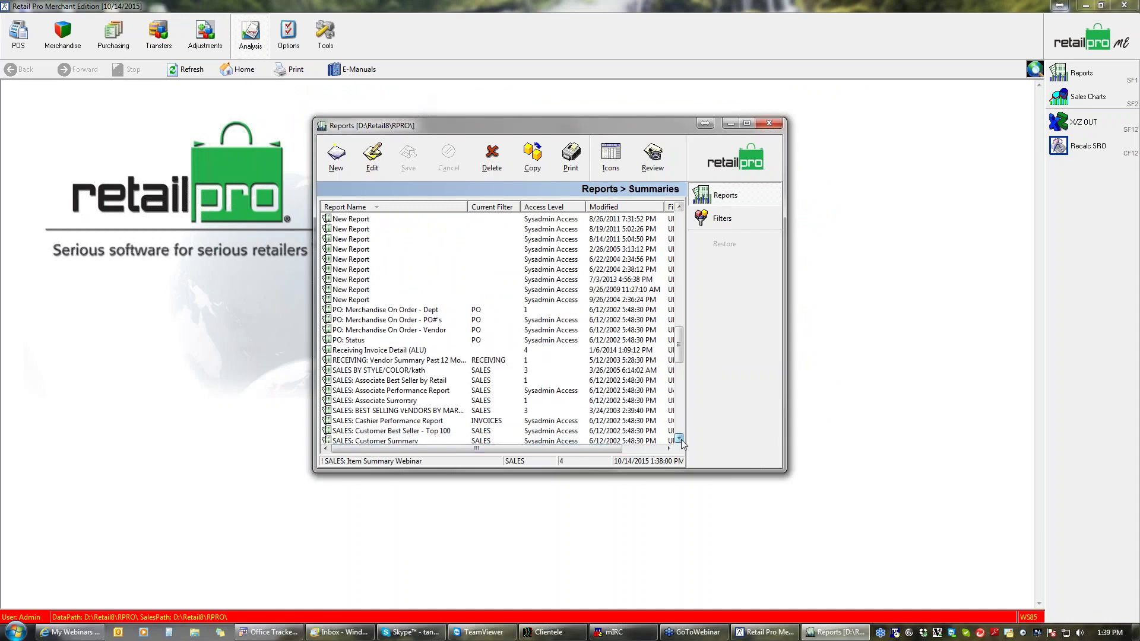
pyautogui.click(353, 431)
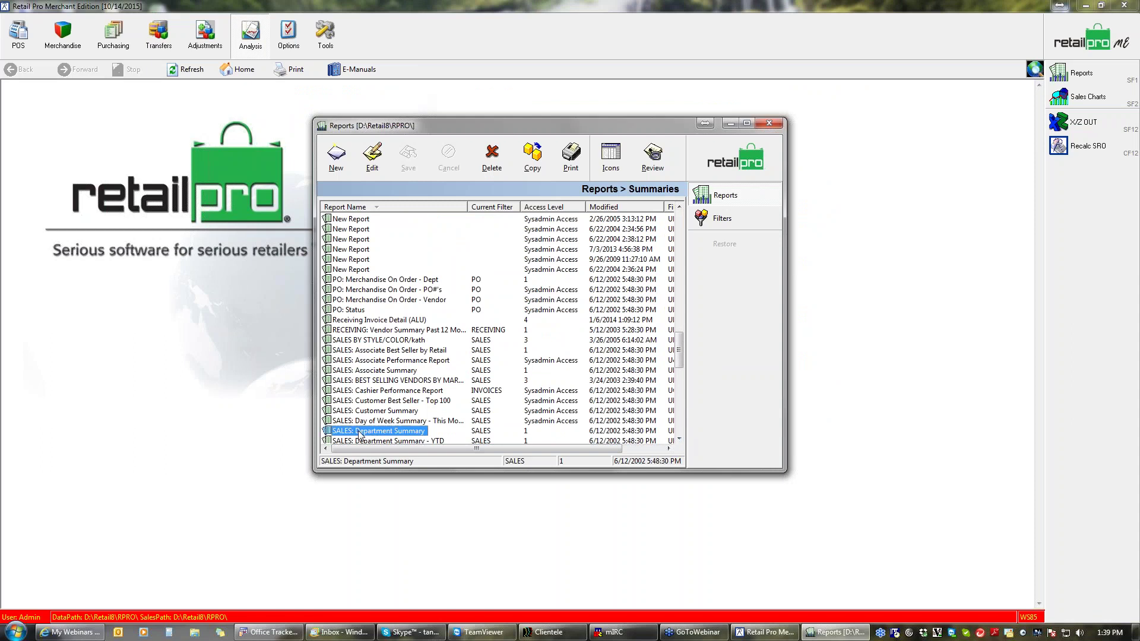
pyautogui.click(532, 155)
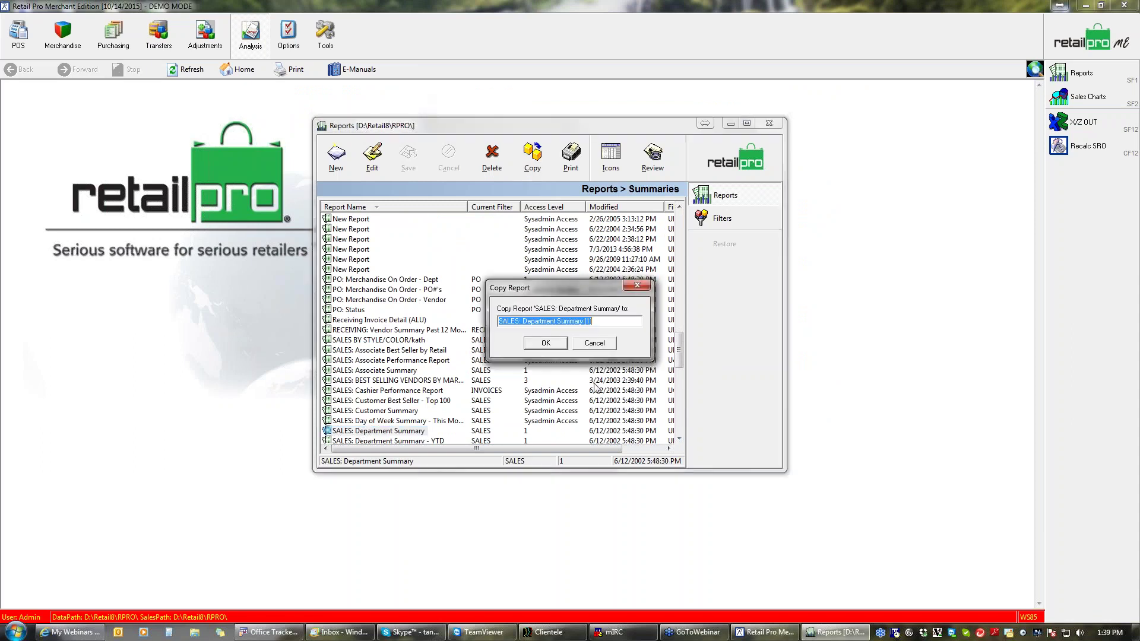
pyautogui.click(597, 322)
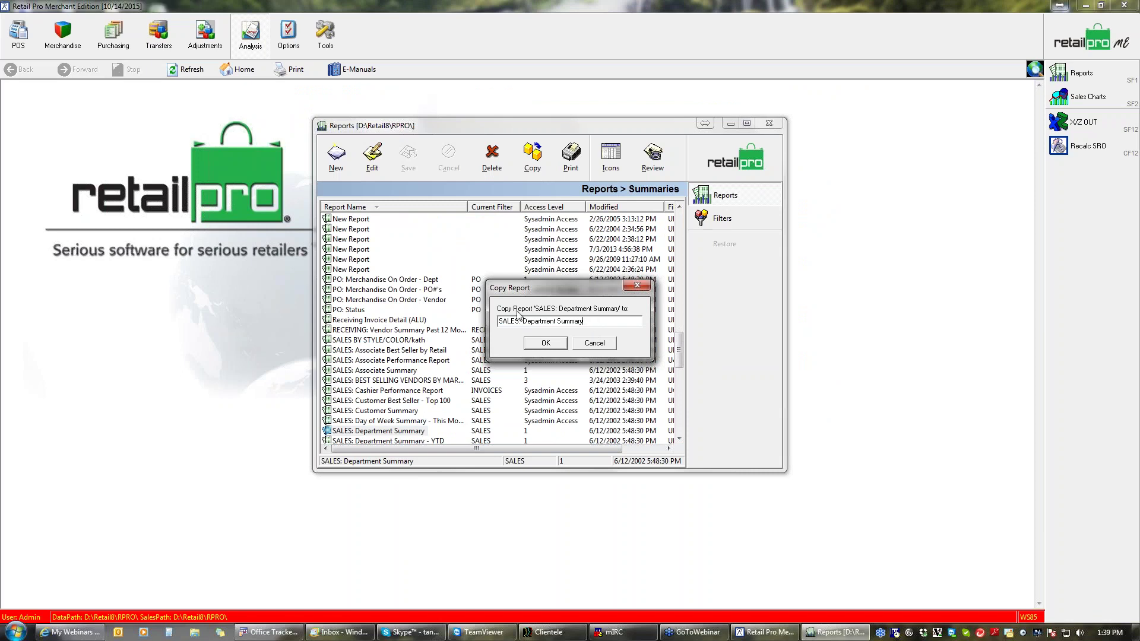
pyautogui.write('!')
pyautogui.click(554, 343)
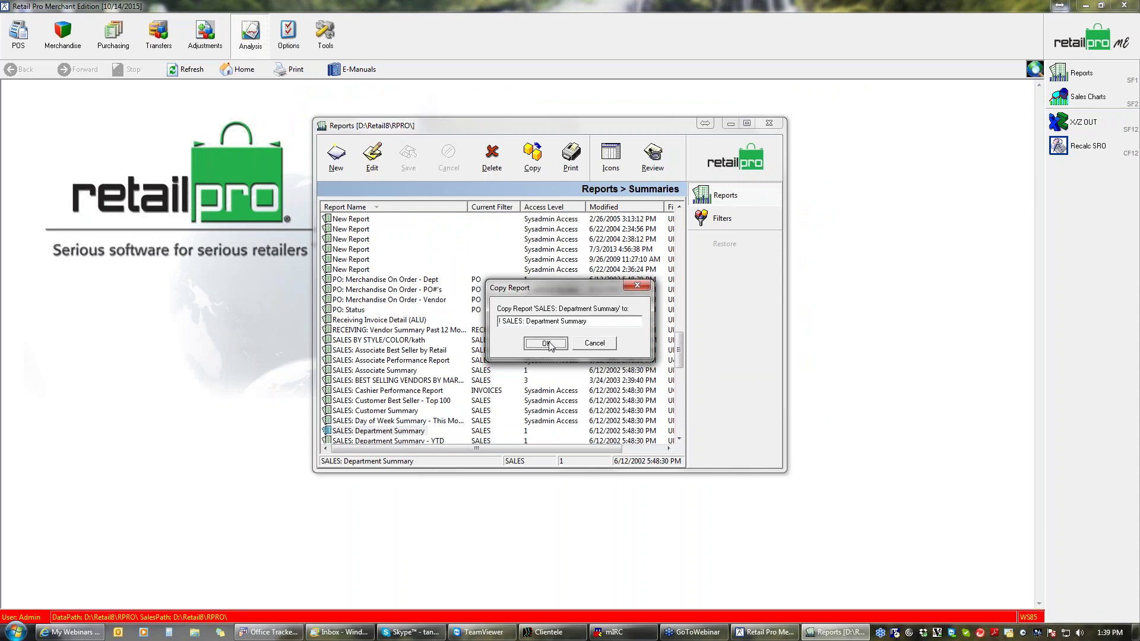
pyautogui.moveTo(680, 356); pyautogui.dragTo(680, 234)
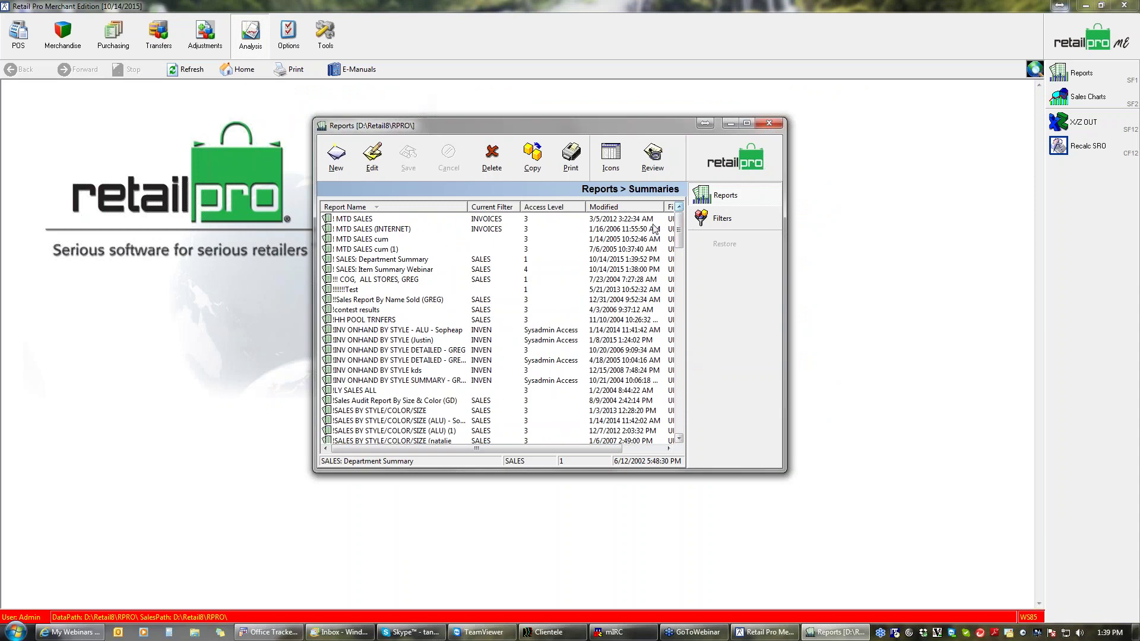
pyautogui.click(395, 261)
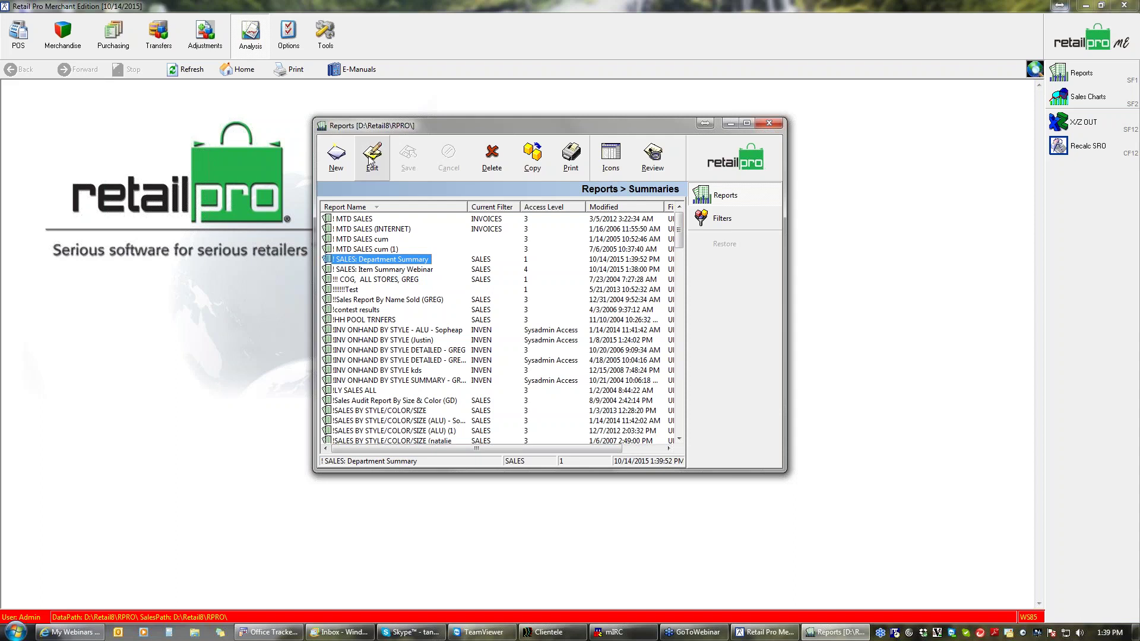
# - Open the ! SALES: Department Summary report for editing and review its layout fields, sort order and run options without running it
pyautogui.click(372, 156)
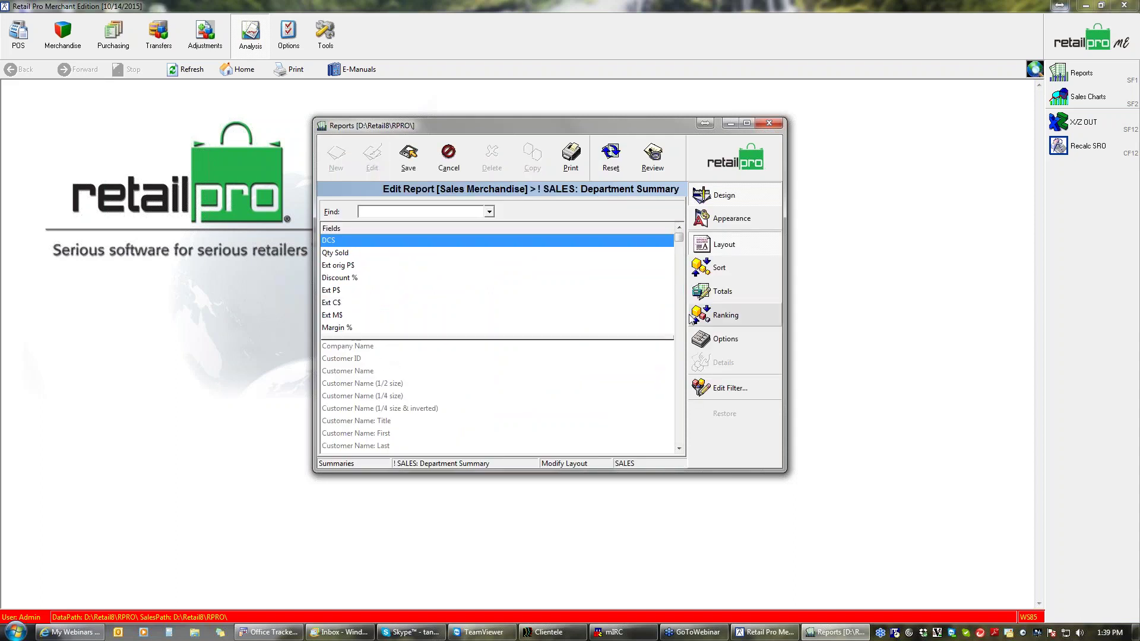
pyautogui.click(720, 268)
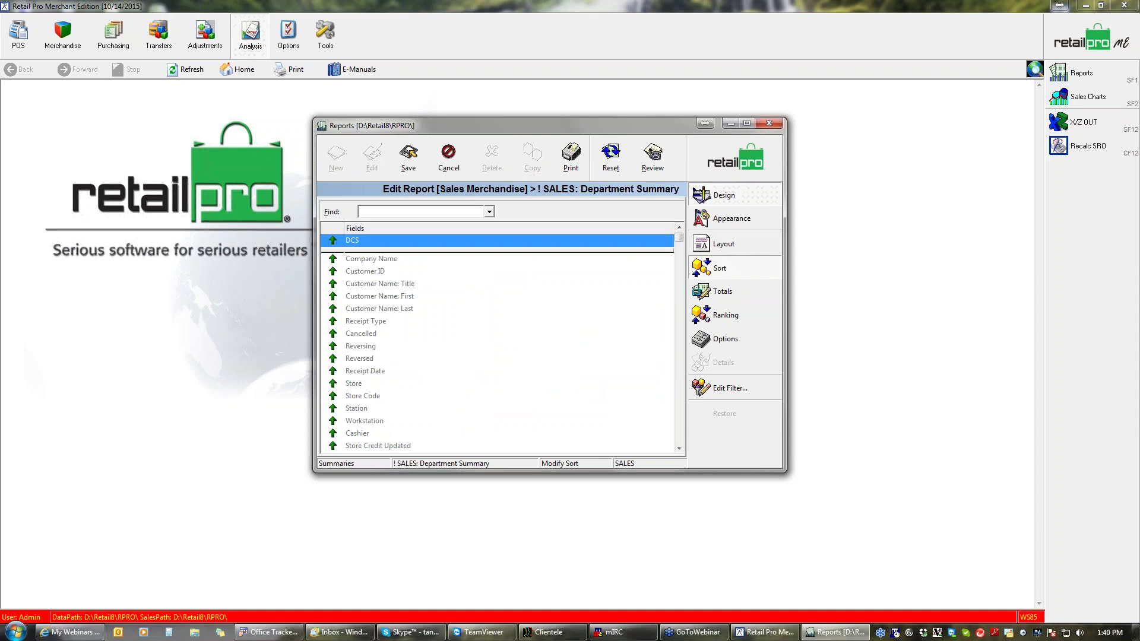
pyautogui.click(579, 158)
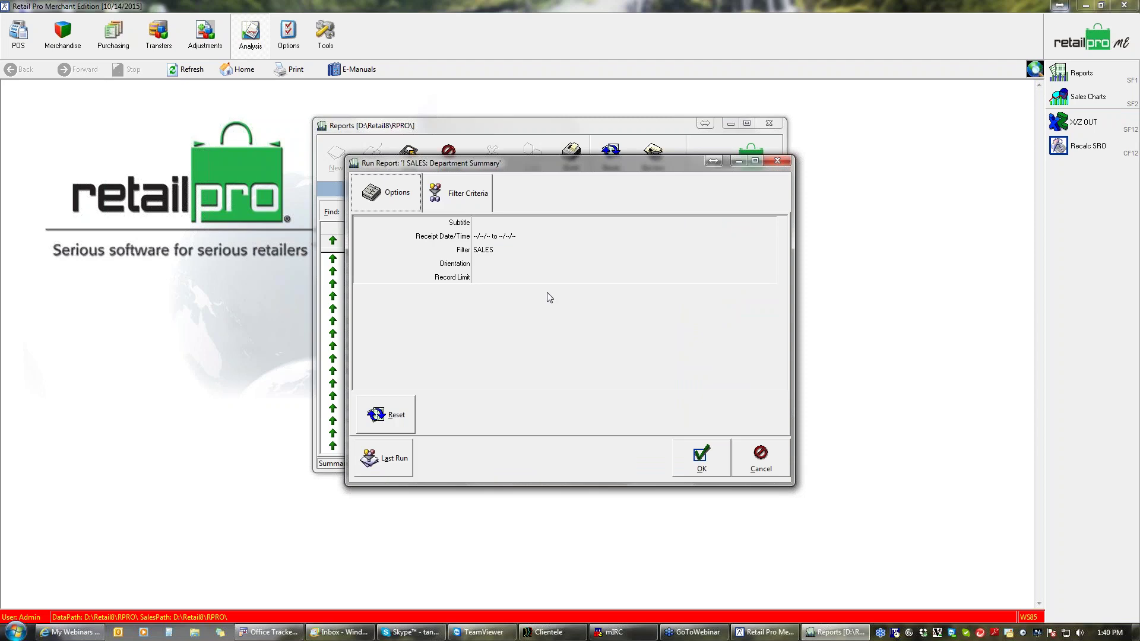
pyautogui.click(750, 461)
# - Set the Department Summary copy's default receipt date filter to a duration of 1 day starting 1 day ago
pyautogui.click(734, 340)
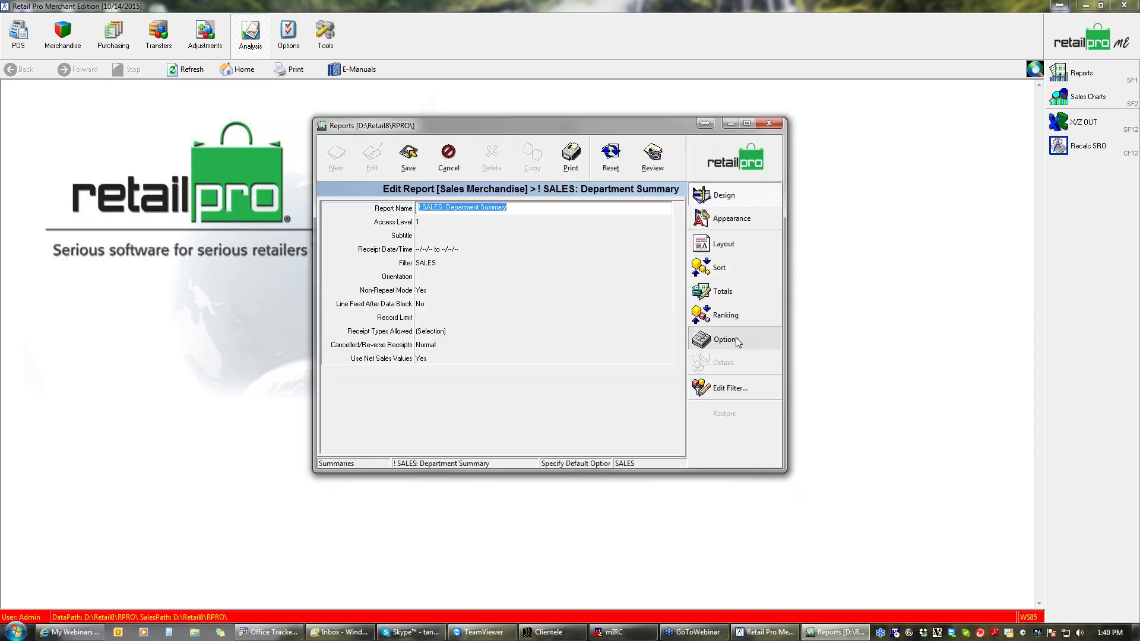
pyautogui.click(473, 249)
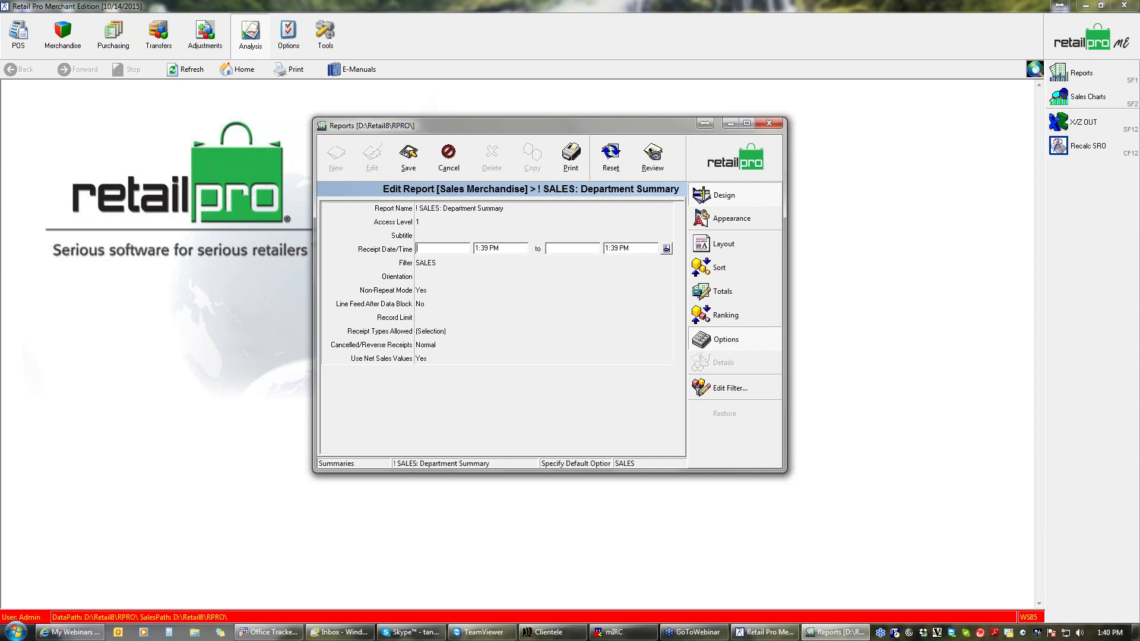
pyautogui.click(666, 249)
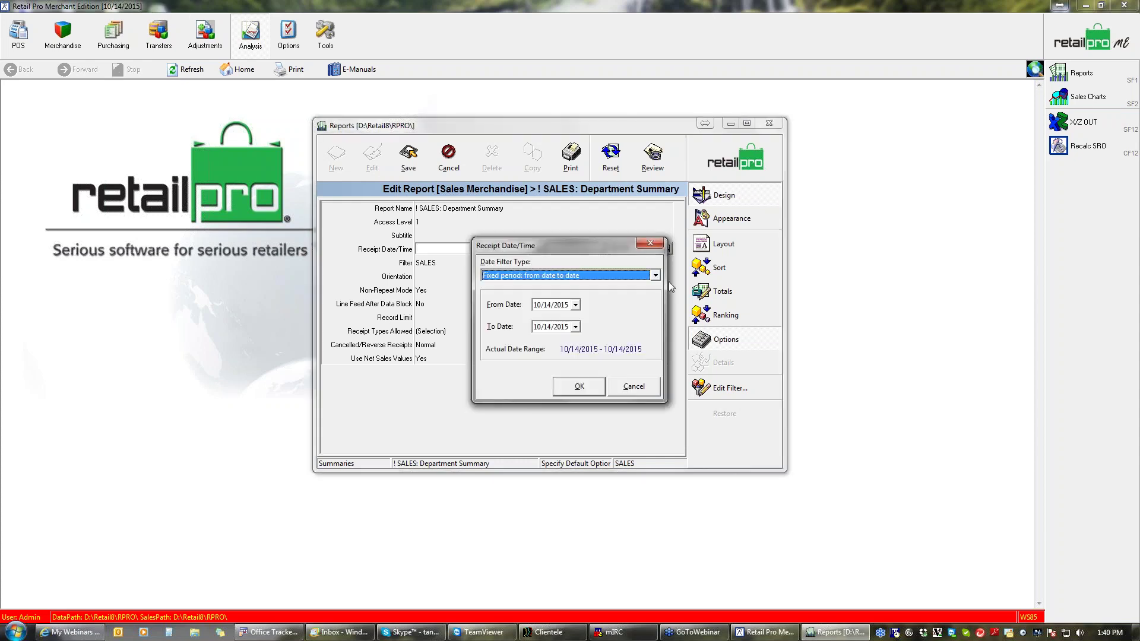
pyautogui.click(662, 277)
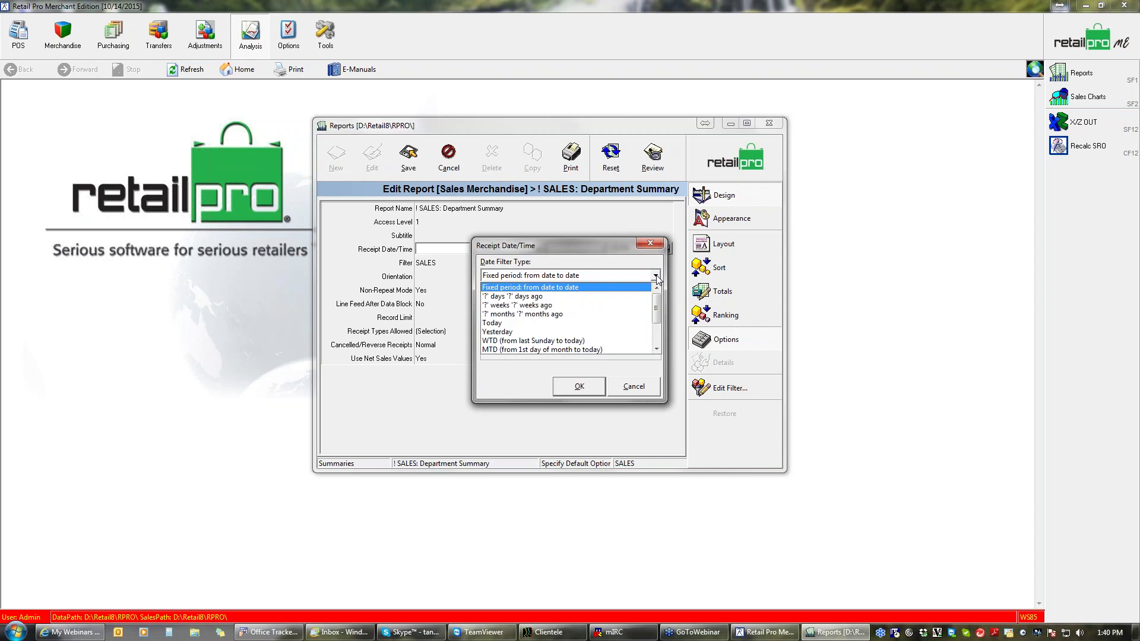
pyautogui.click(554, 302)
pyautogui.press('Tab')
pyautogui.write('1')
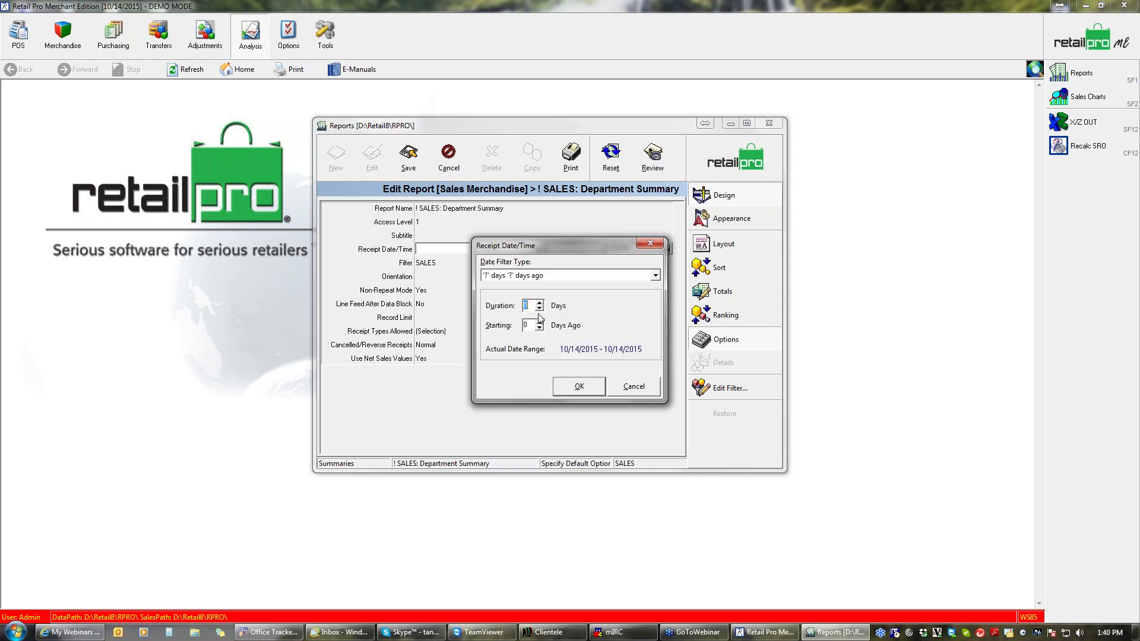
pyautogui.press('Tab')
pyautogui.write('1')
pyautogui.click(579, 387)
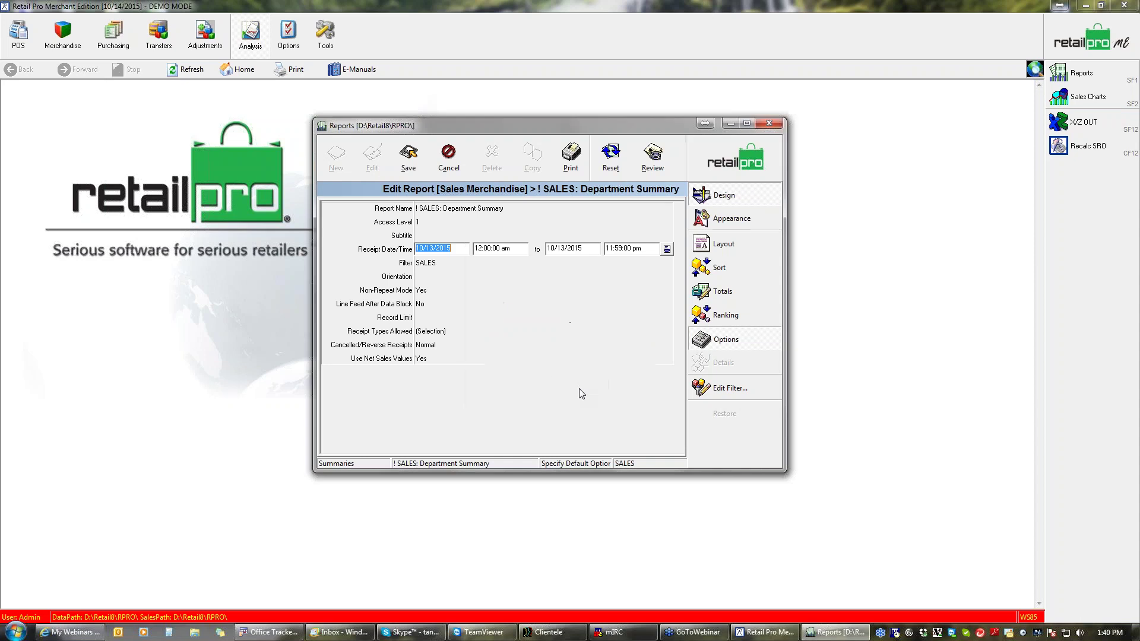
# - Try to preview the ! SALES: Department Summary report for receipts from 10/13/2015
pyautogui.click(572, 168)
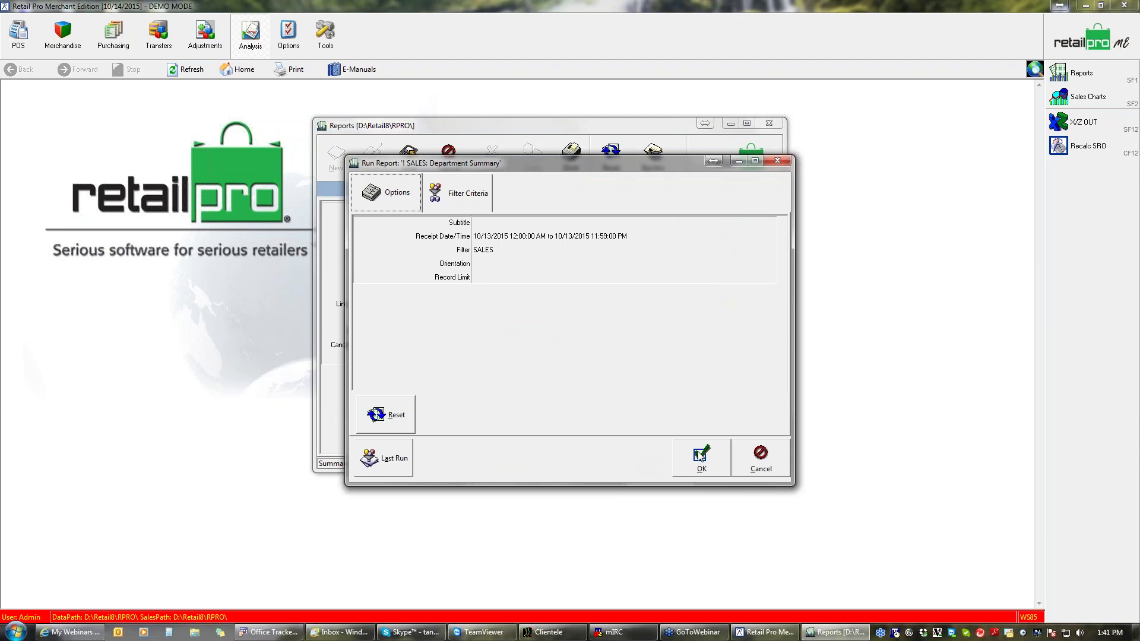
pyautogui.click(700, 456)
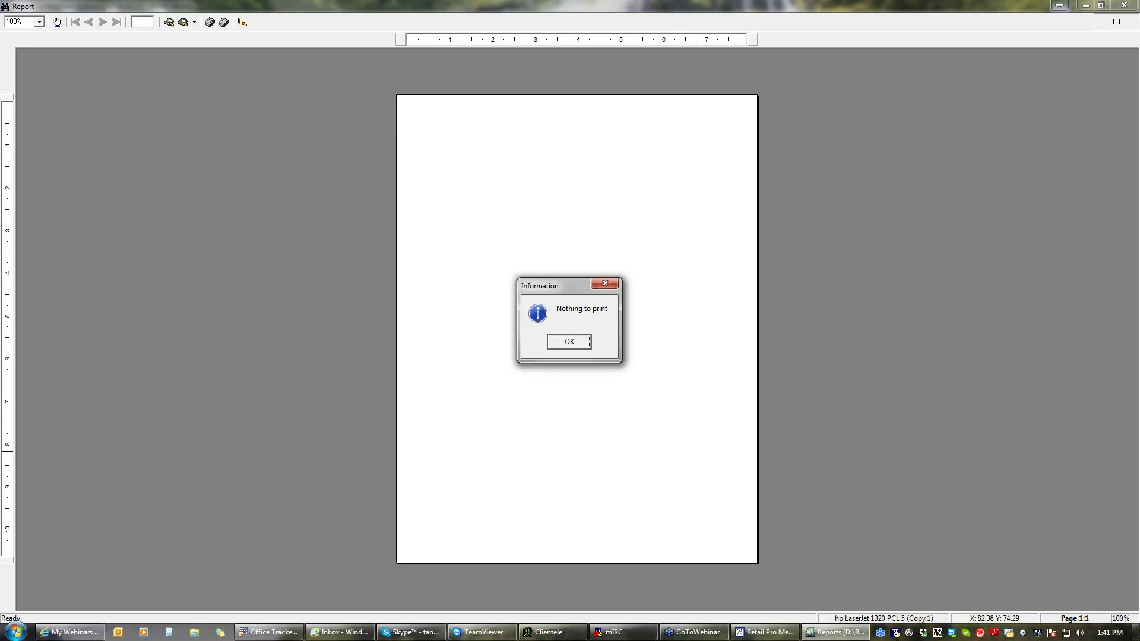
pyautogui.click(573, 342)
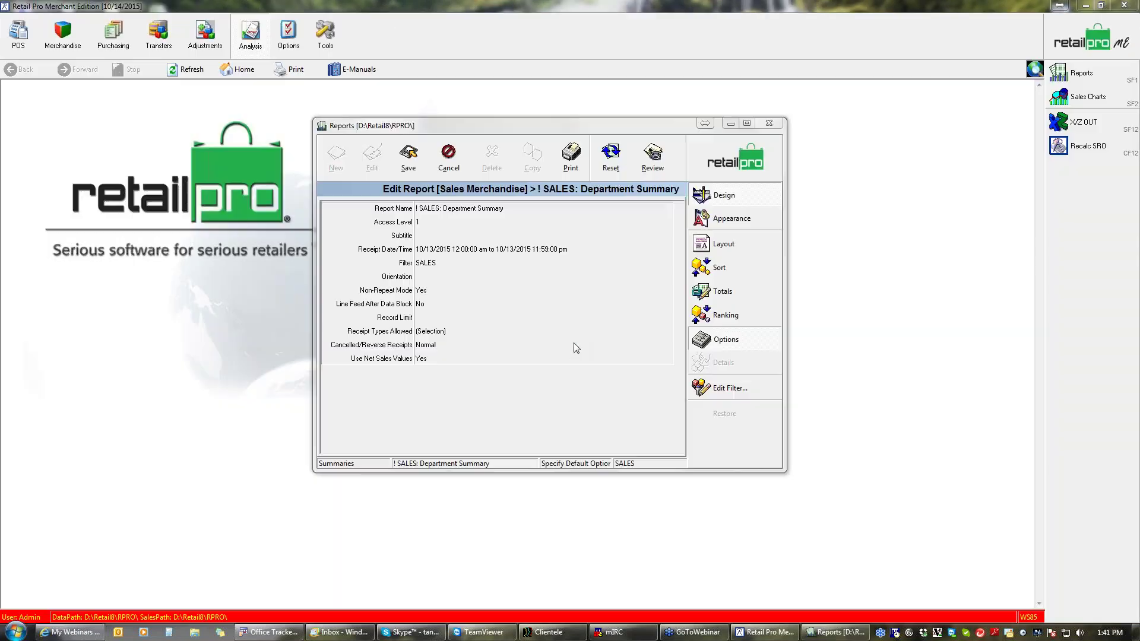
# - Change the Department Summary copy's receipt date filter to 1 month starting 1 month ago and save the report
pyautogui.click(516, 249)
pyautogui.click(665, 249)
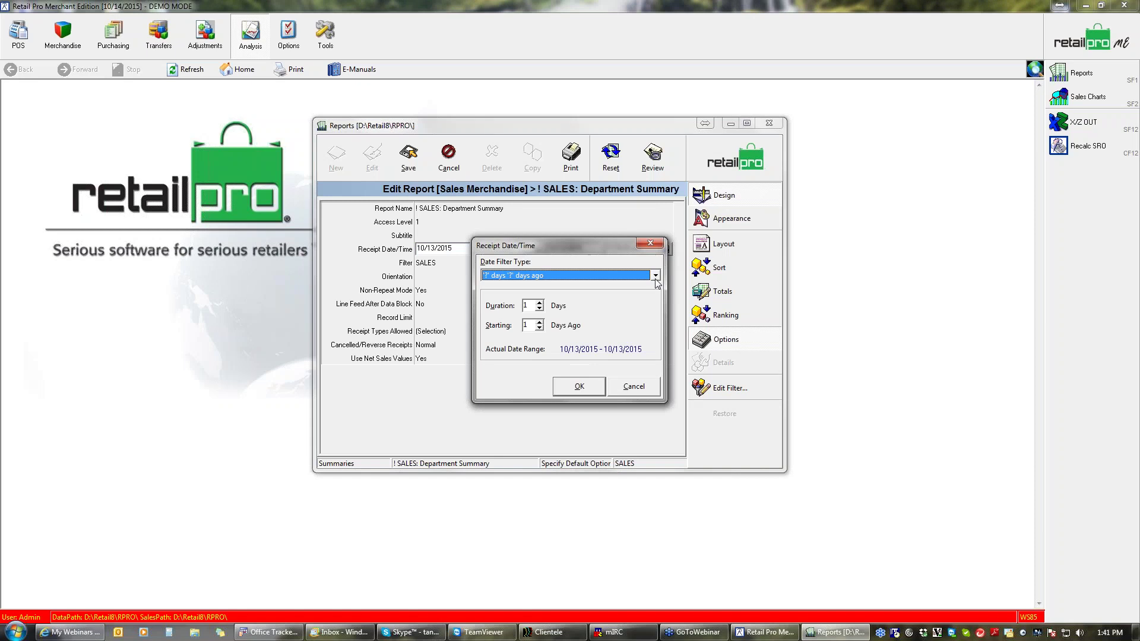
pyautogui.click(654, 276)
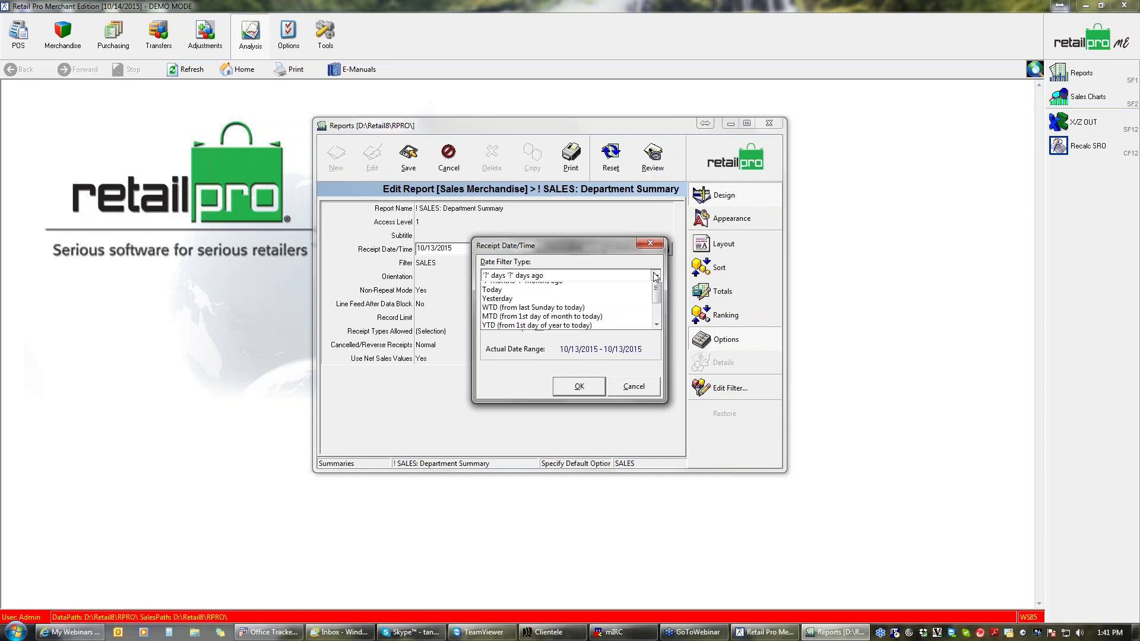
pyautogui.click(568, 308)
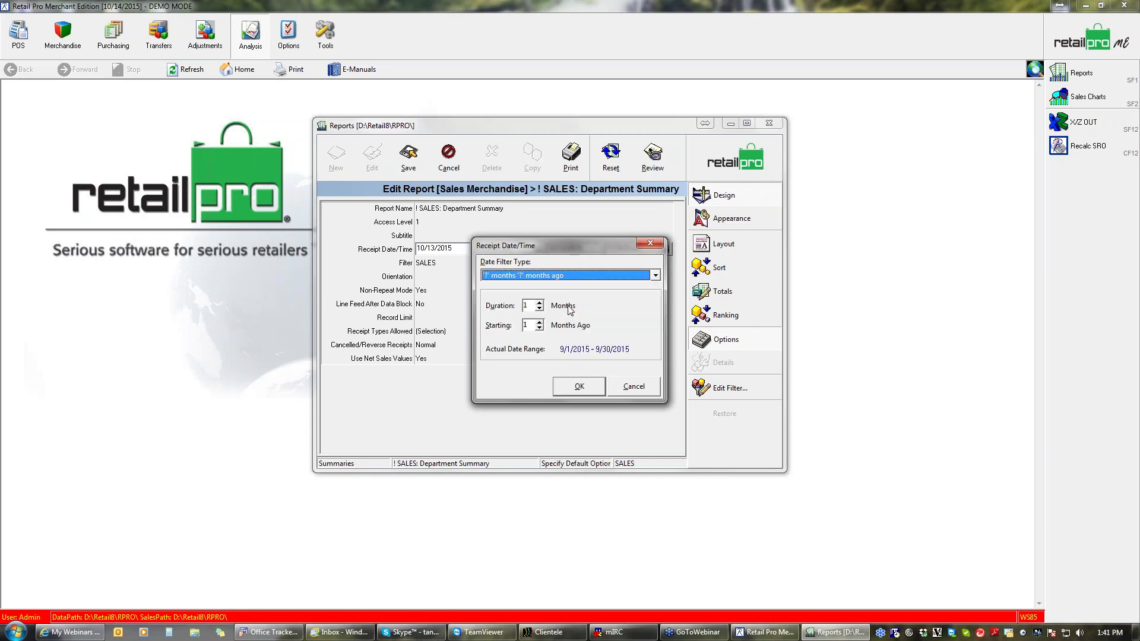
pyautogui.click(583, 387)
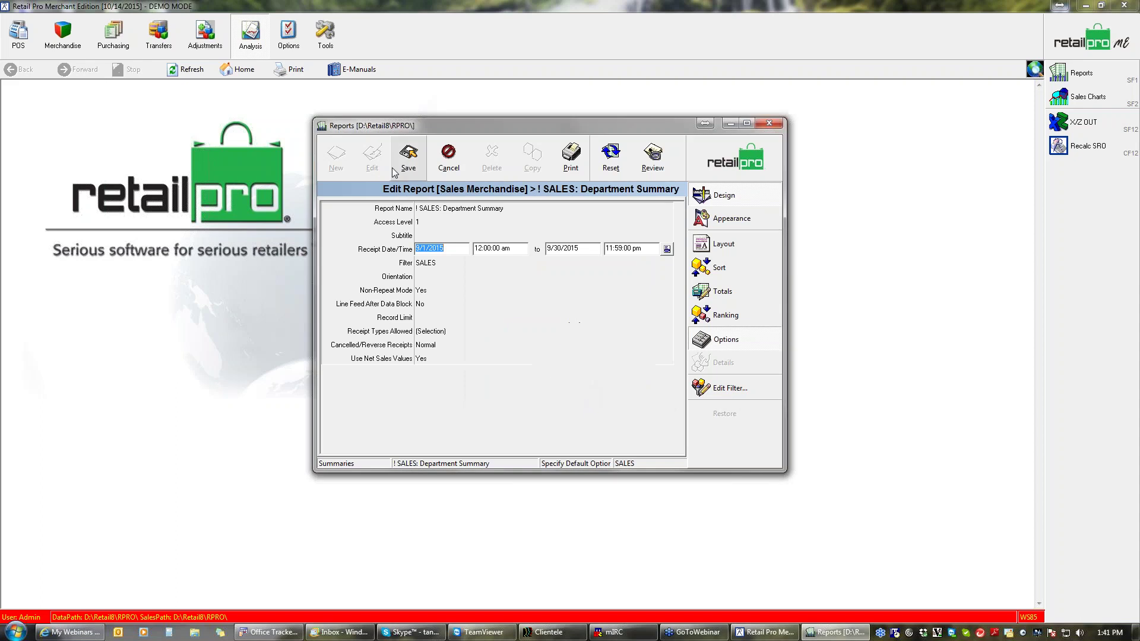
pyautogui.click(409, 158)
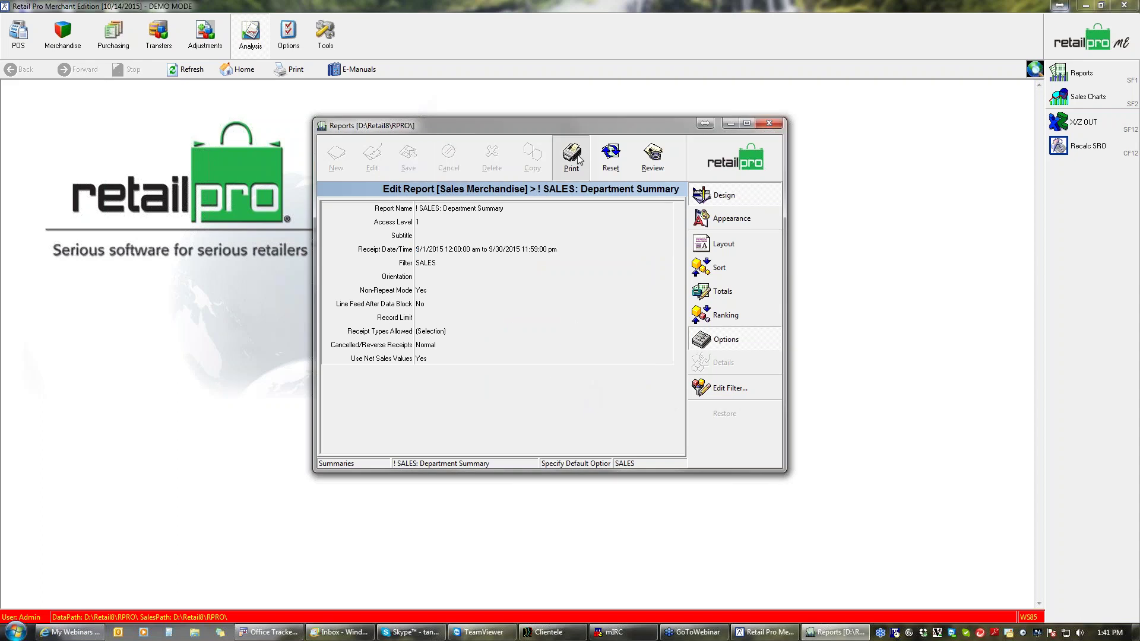
# - Preview the ! SALES: Department Summary report for 9/1/2015 to 9/30/2015 enlarged, closing it without saving the output
pyautogui.click(579, 159)
pyautogui.click(698, 456)
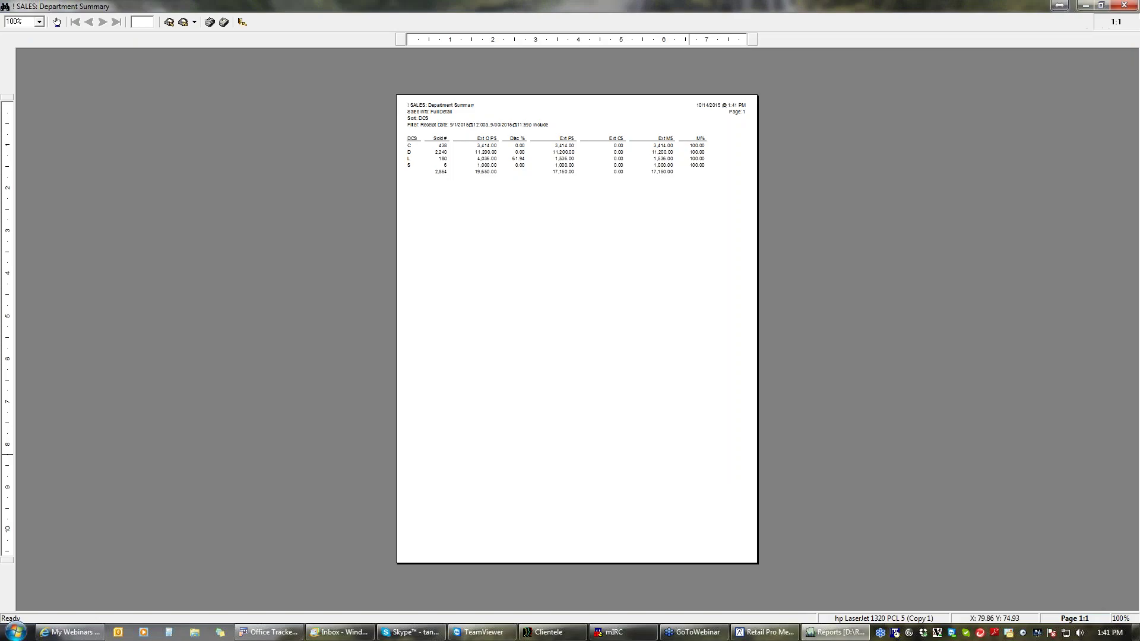
pyautogui.scroll(4, 689, 454)
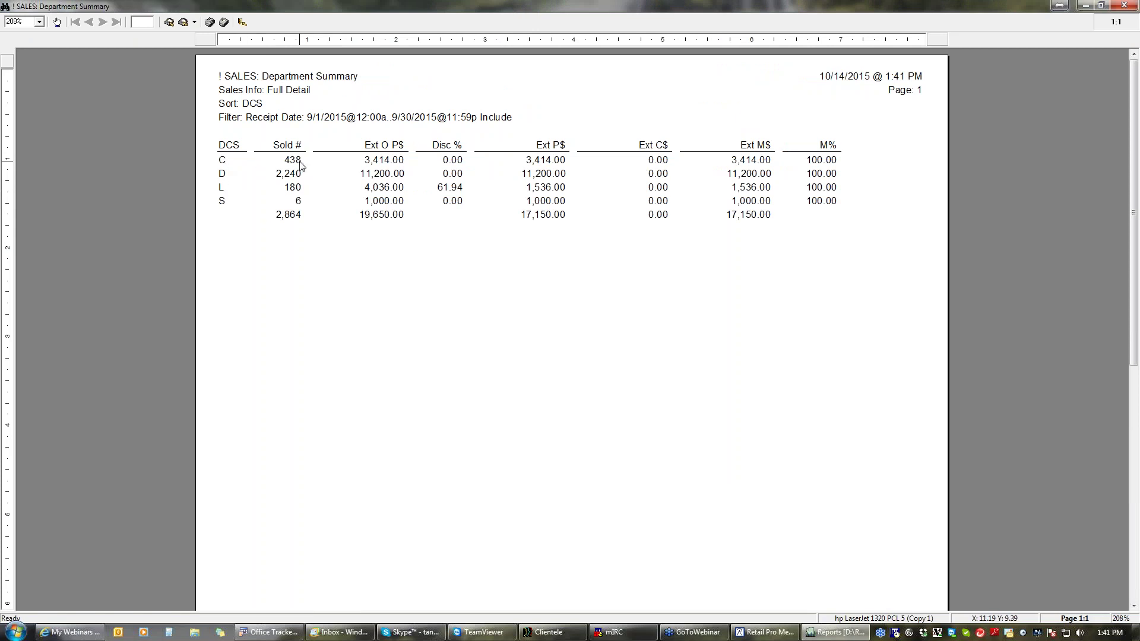
pyautogui.click(1124, 5)
pyautogui.click(675, 359)
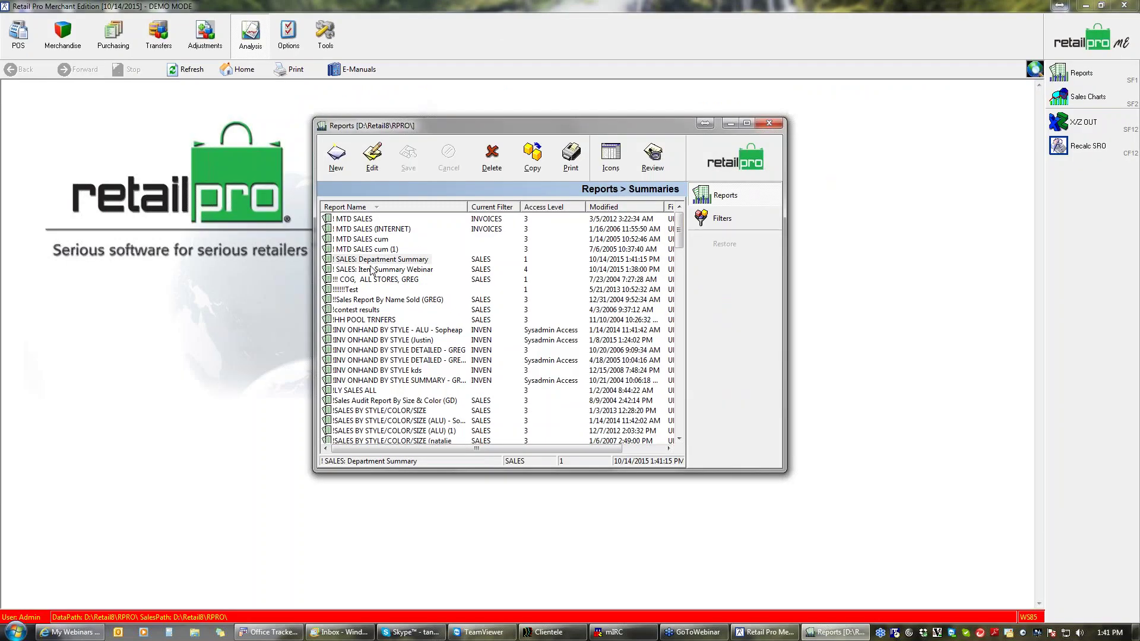
# - Run the ! SALES: Item Summary Webinar report to compare its department subtotals with the Department Summary, closing the preview without saving
pyautogui.click(383, 269)
pyautogui.click(576, 160)
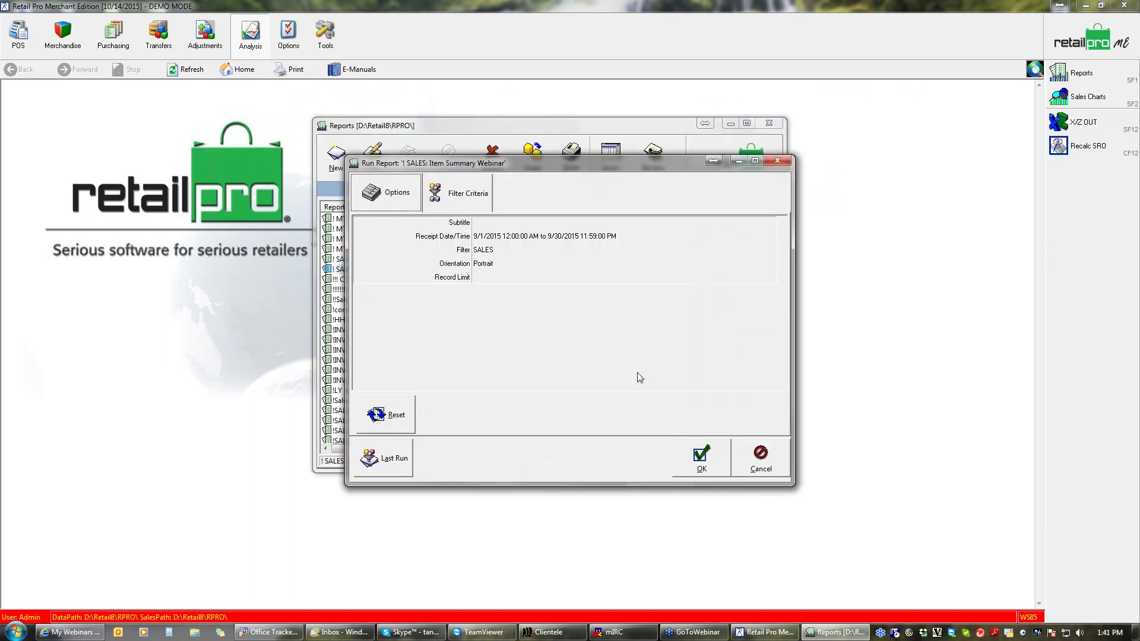
pyautogui.click(694, 455)
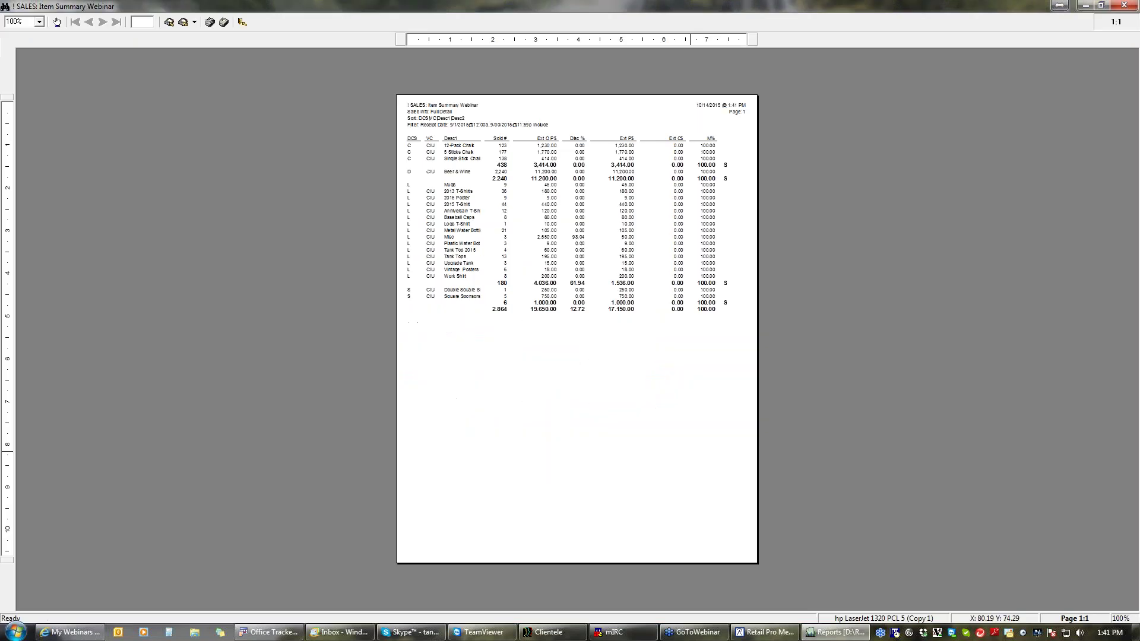
pyautogui.scroll(2, 690, 451)
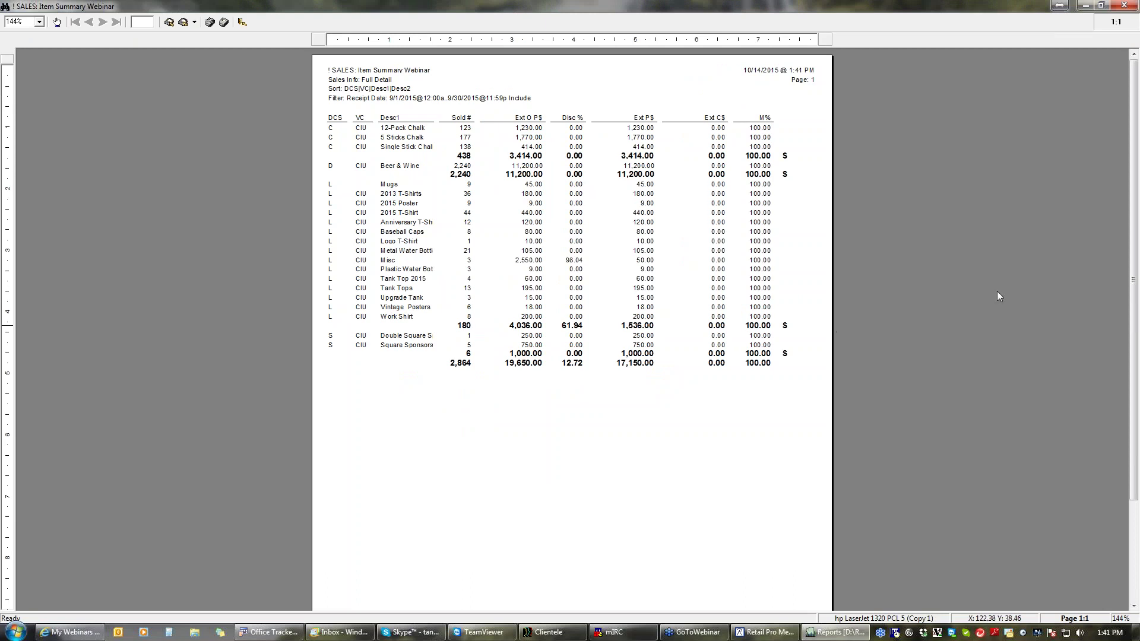
pyautogui.click(1123, 5)
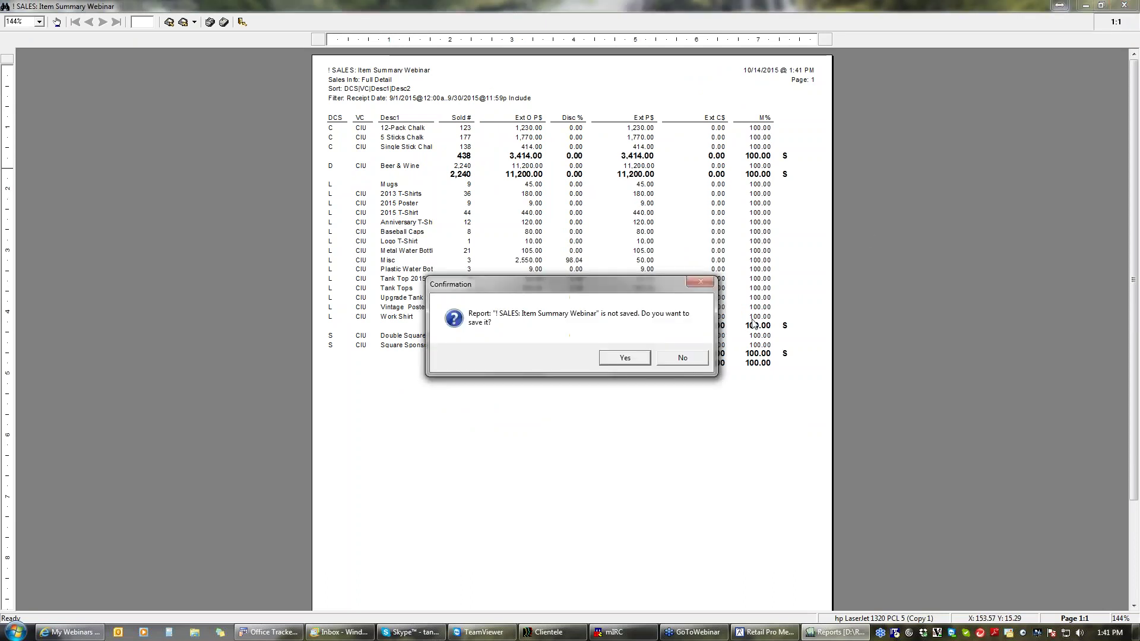
pyautogui.click(684, 358)
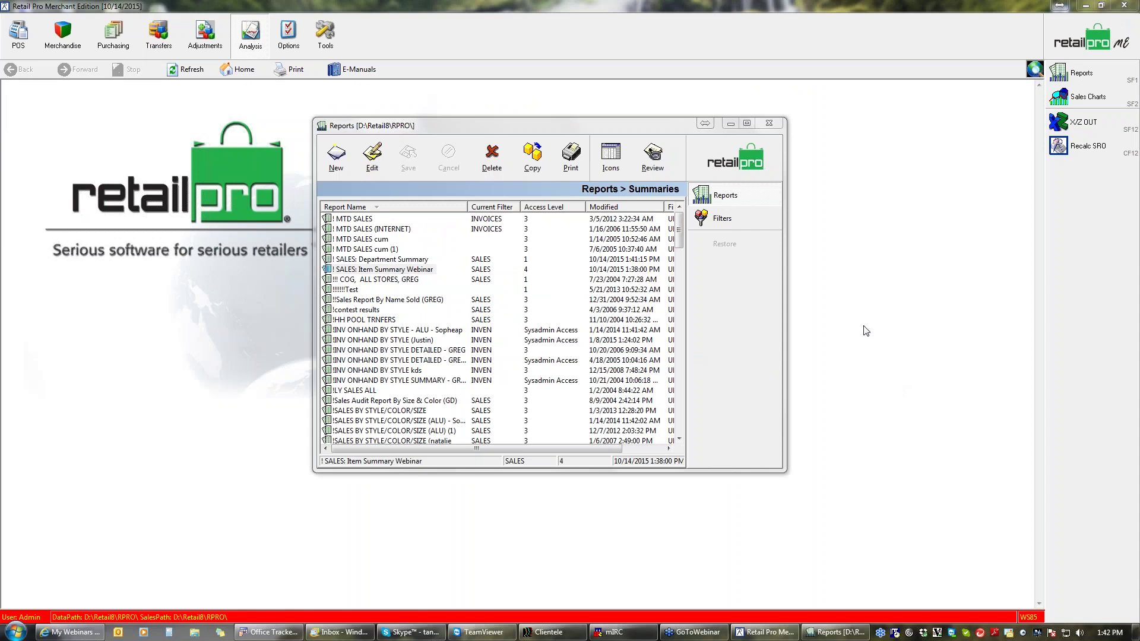
# - In the Journals reports, copy SALES: Invoice Journal as "! SALES: Receipt Journal Webinar"
pyautogui.click(725, 166)
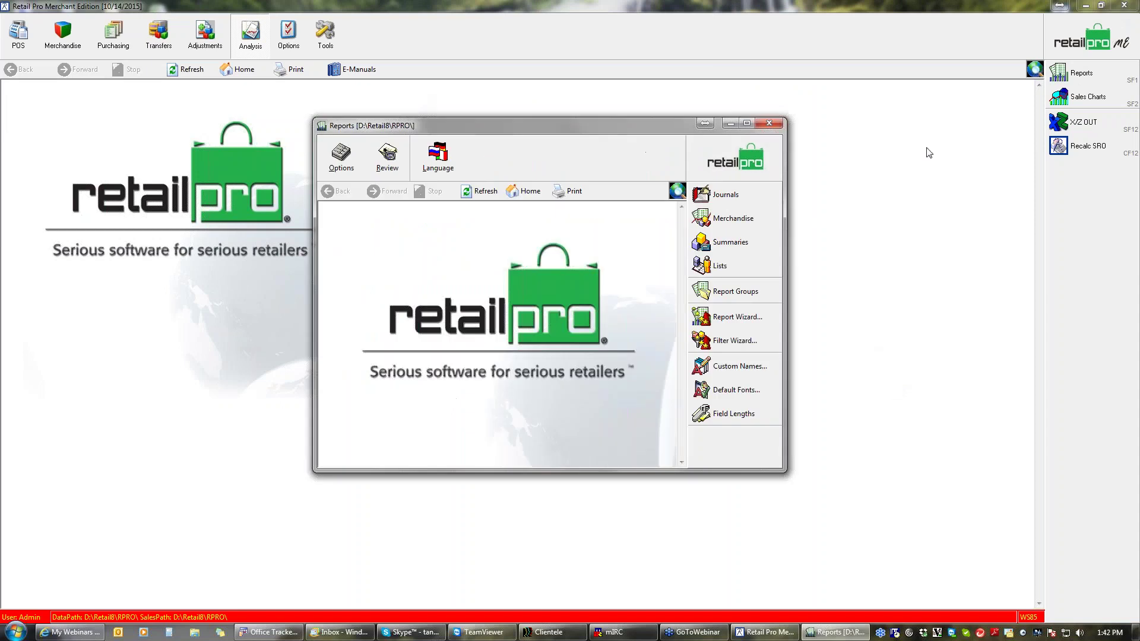
pyautogui.click(749, 194)
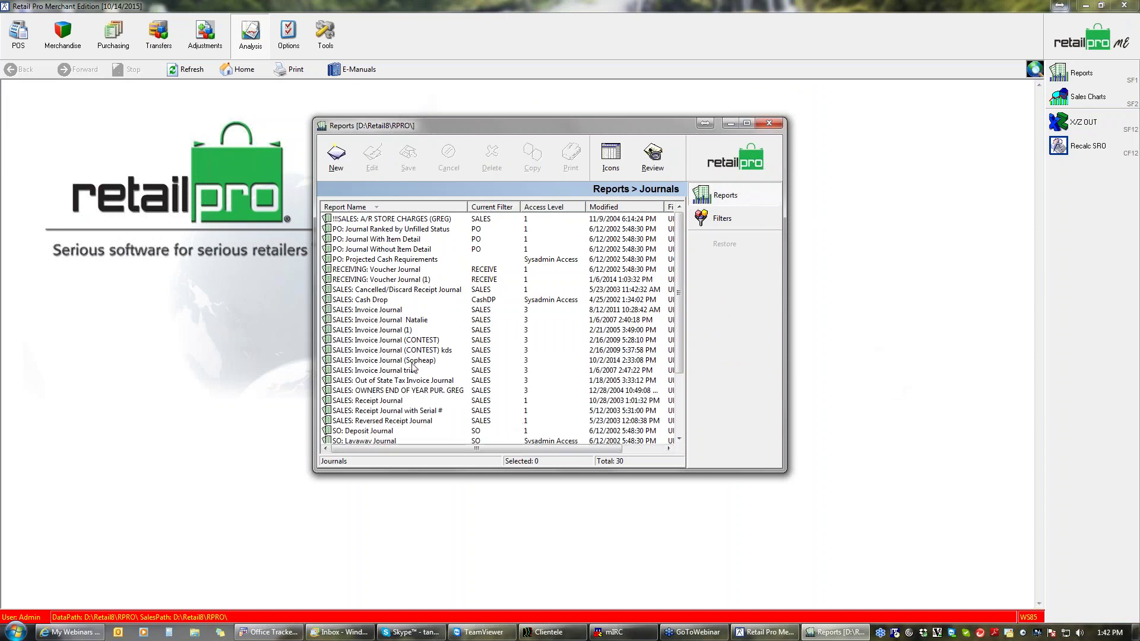
pyautogui.click(366, 309)
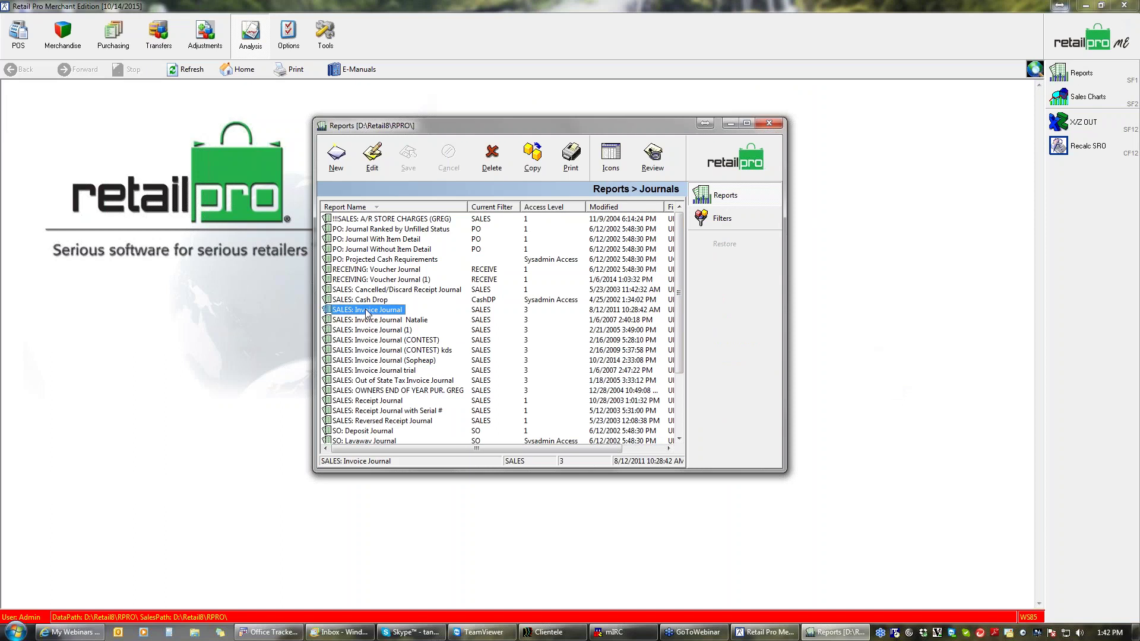
pyautogui.click(533, 152)
pyautogui.click(591, 323)
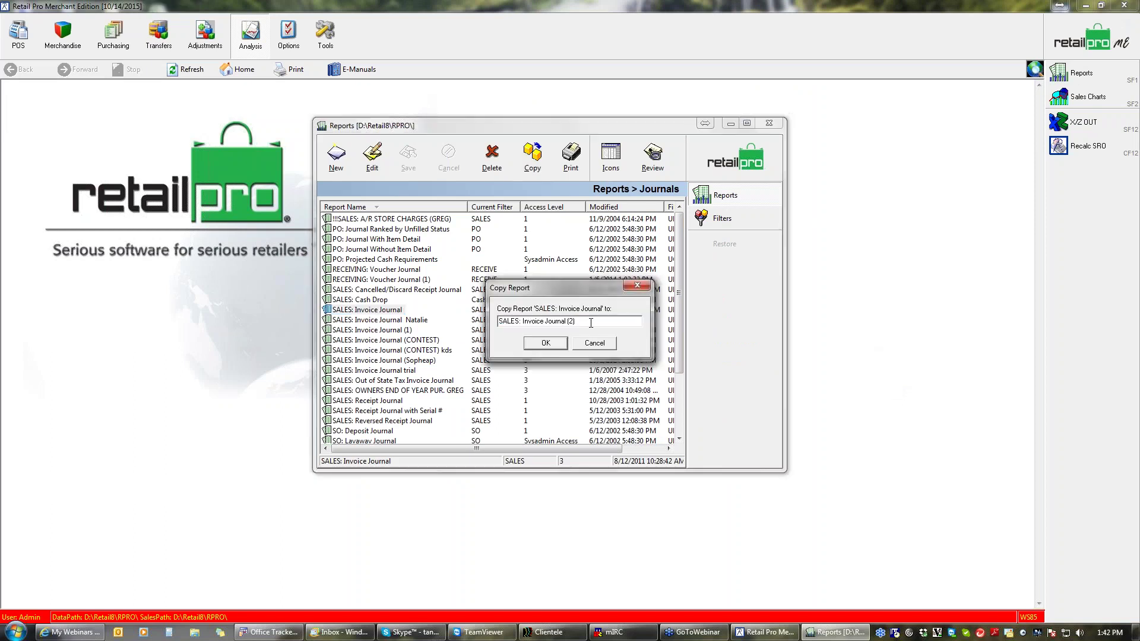
pyautogui.press('BackSpace')
pyautogui.press('BackSpace')
pyautogui.press('BackSpace')
pyautogui.press('BackSpace')
pyautogui.press('BackSpace')
pyautogui.press('BackSpace')
pyautogui.press('BackSpace')
pyautogui.press('BackSpace')
pyautogui.press('BackSpace')
pyautogui.press('BackSpace')
pyautogui.write('Receipt!')
pyautogui.write('eb')
pyautogui.click(545, 343)
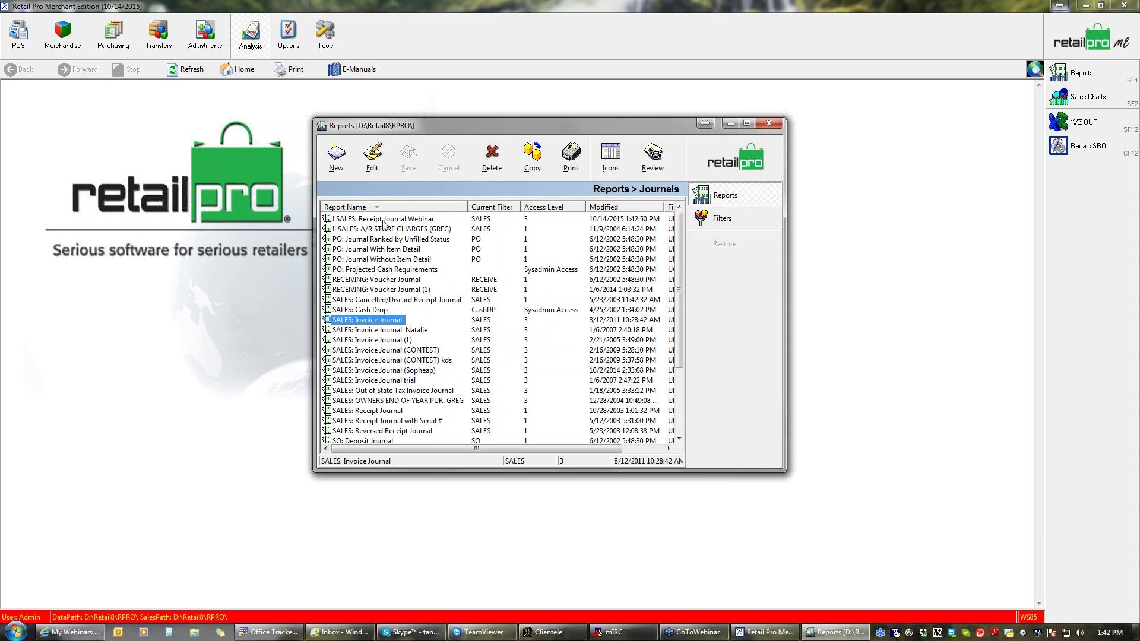
# - Edit ! SALES: Receipt Journal Webinar, removing Company Name, Customer Name, Address 1, Address 2, Address 3 and ZIP Code from its layout
pyautogui.click(385, 219)
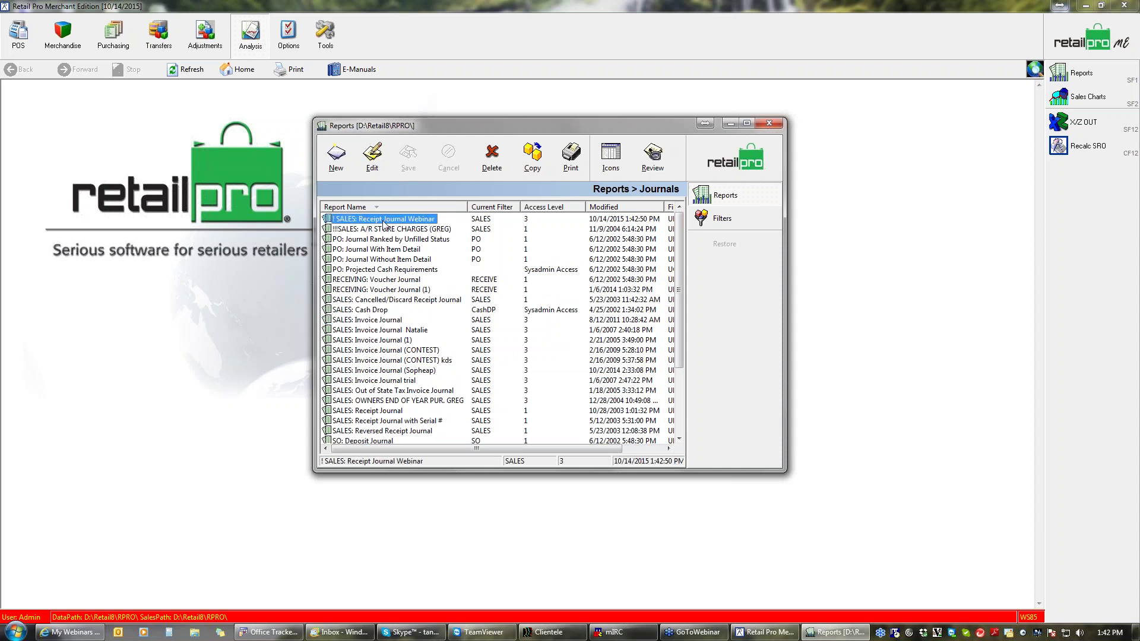
pyautogui.click(372, 162)
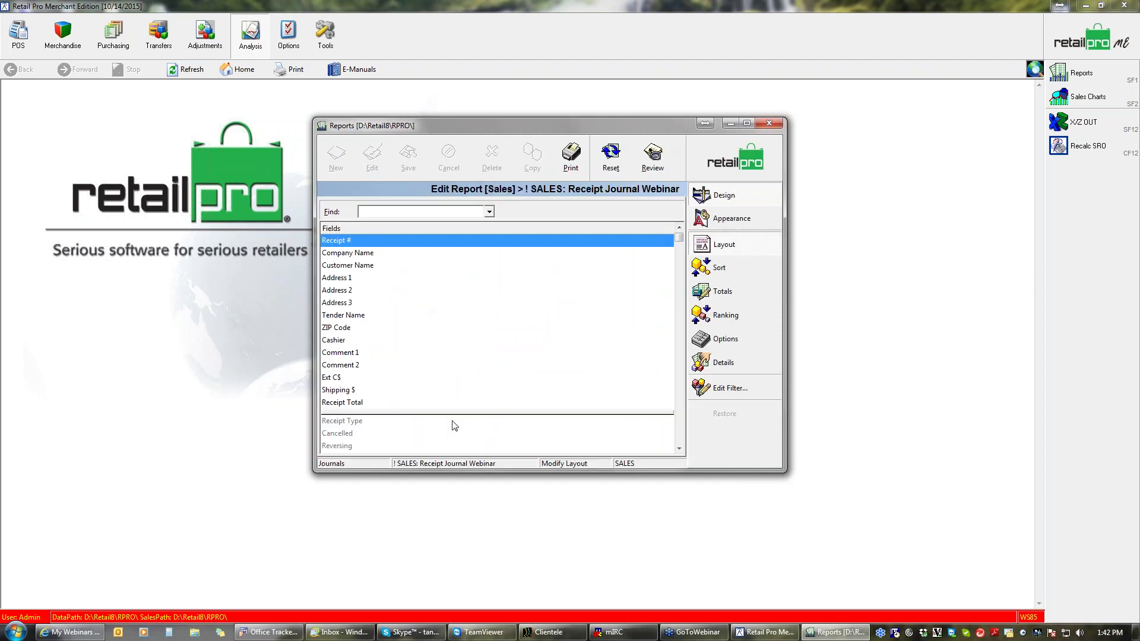
pyautogui.doubleClick(362, 254)
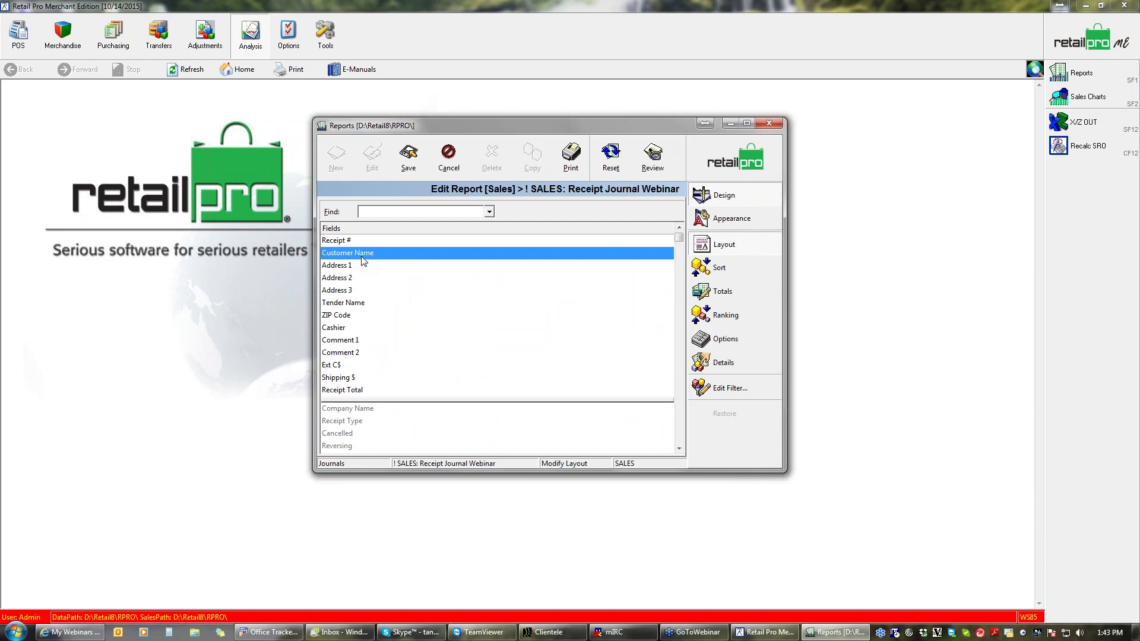
pyautogui.doubleClick(361, 257)
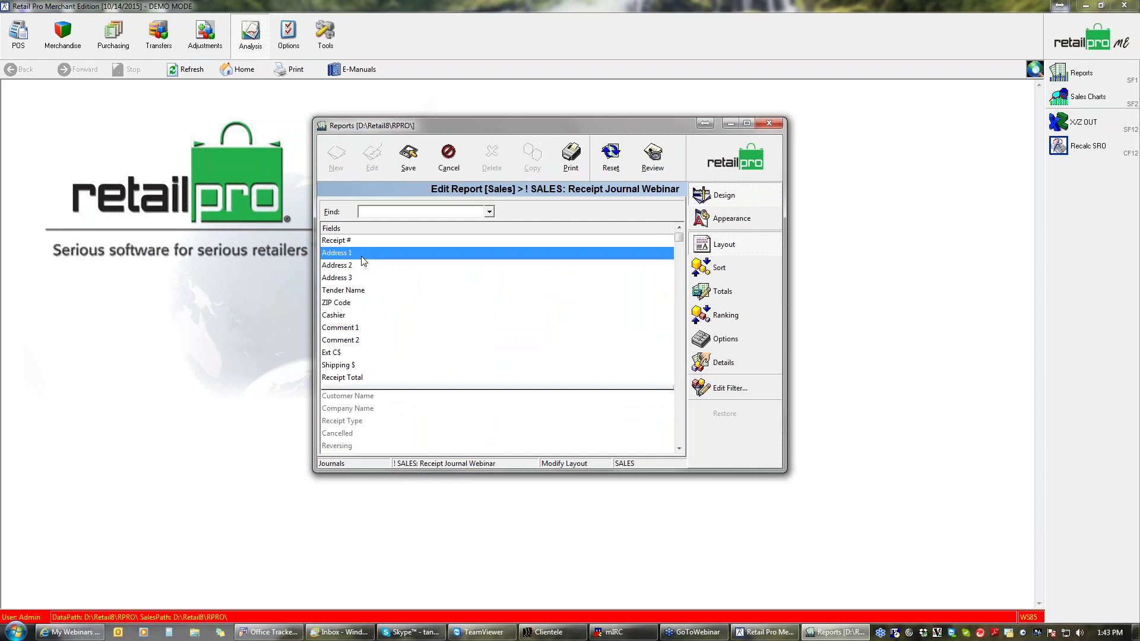
pyautogui.doubleClick(361, 255)
pyautogui.doubleClick(361, 254)
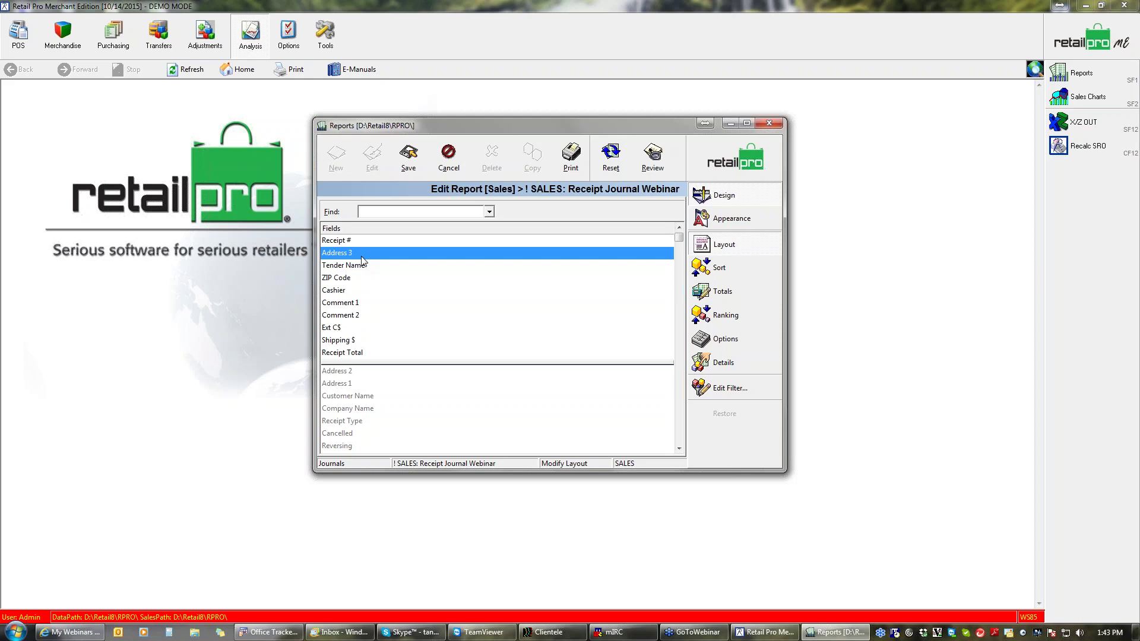
pyautogui.doubleClick(361, 256)
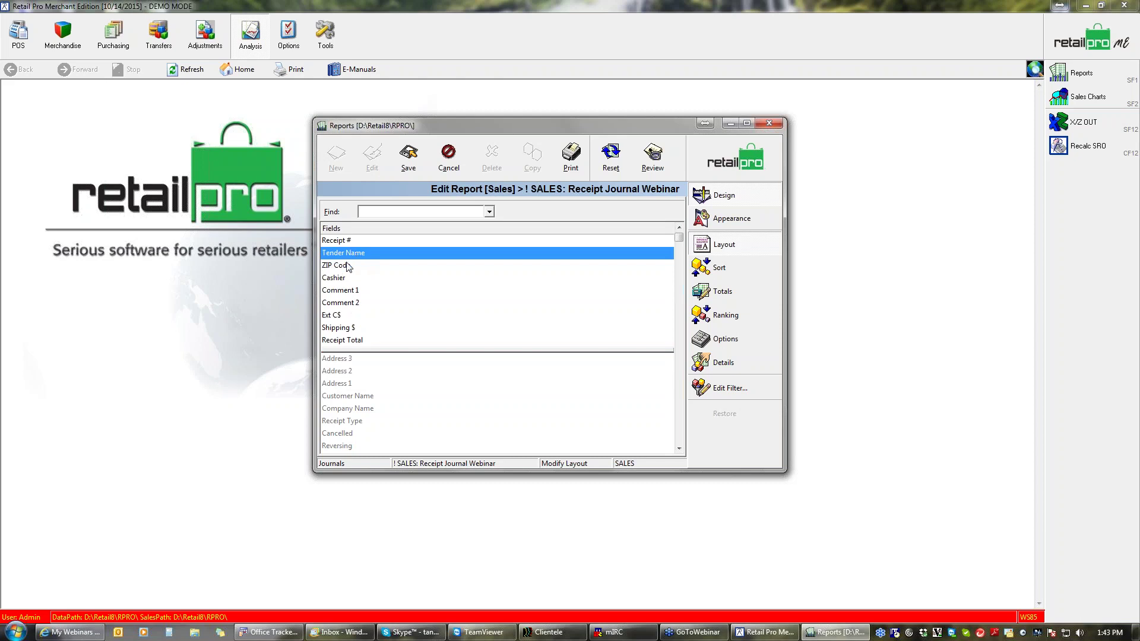
pyautogui.doubleClick(349, 266)
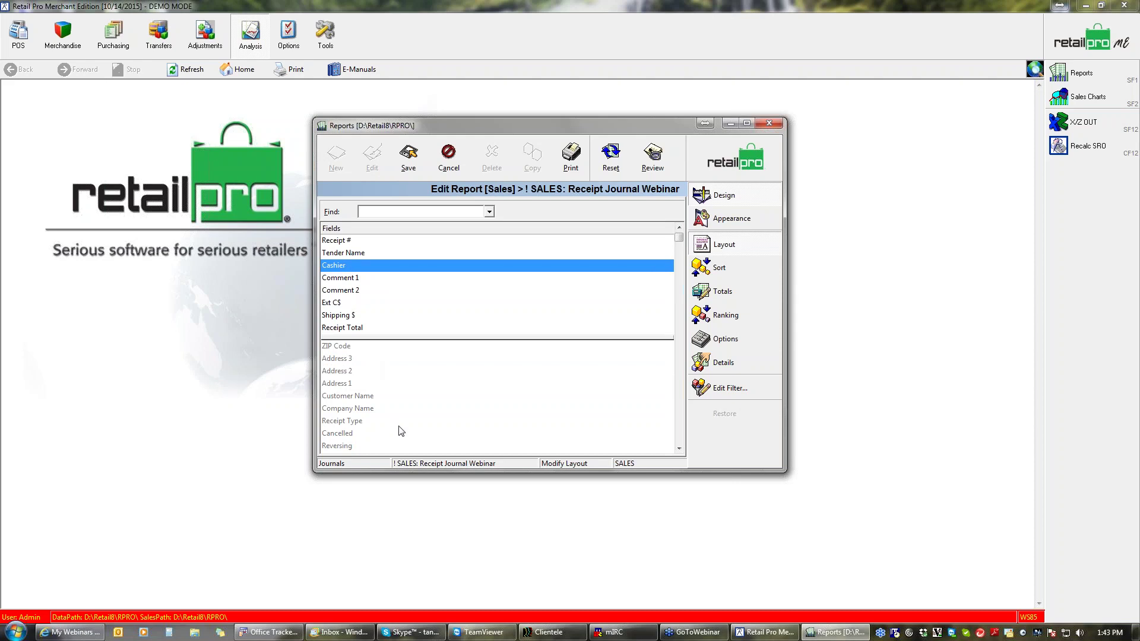
# - Look up the Cashier field in the report's layout fields
pyautogui.click(390, 214)
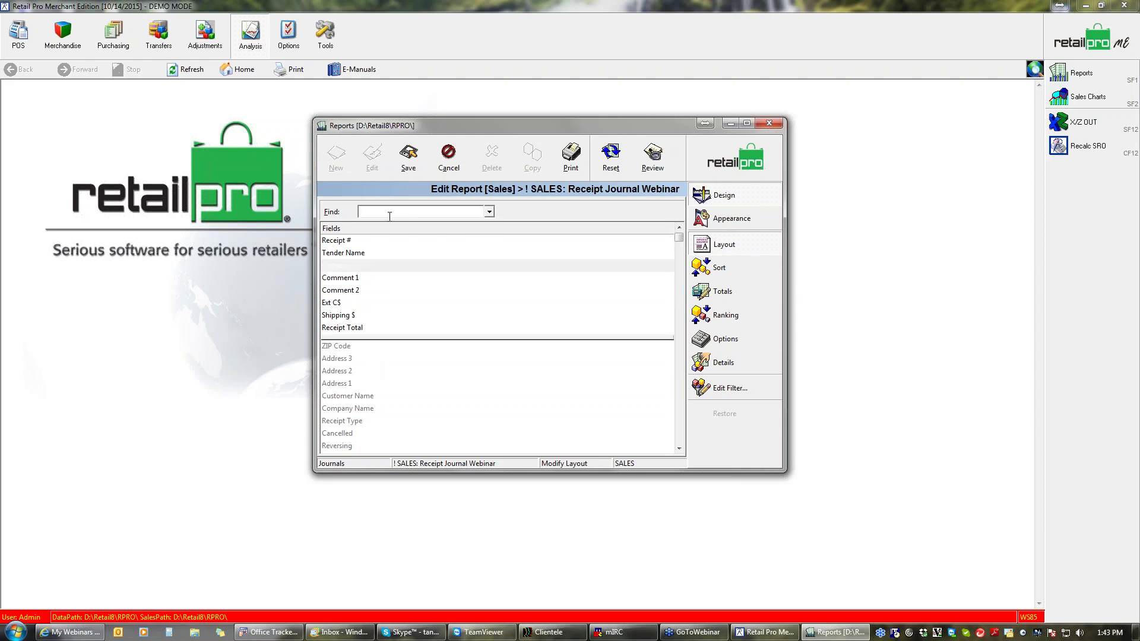
pyautogui.write('Cash')
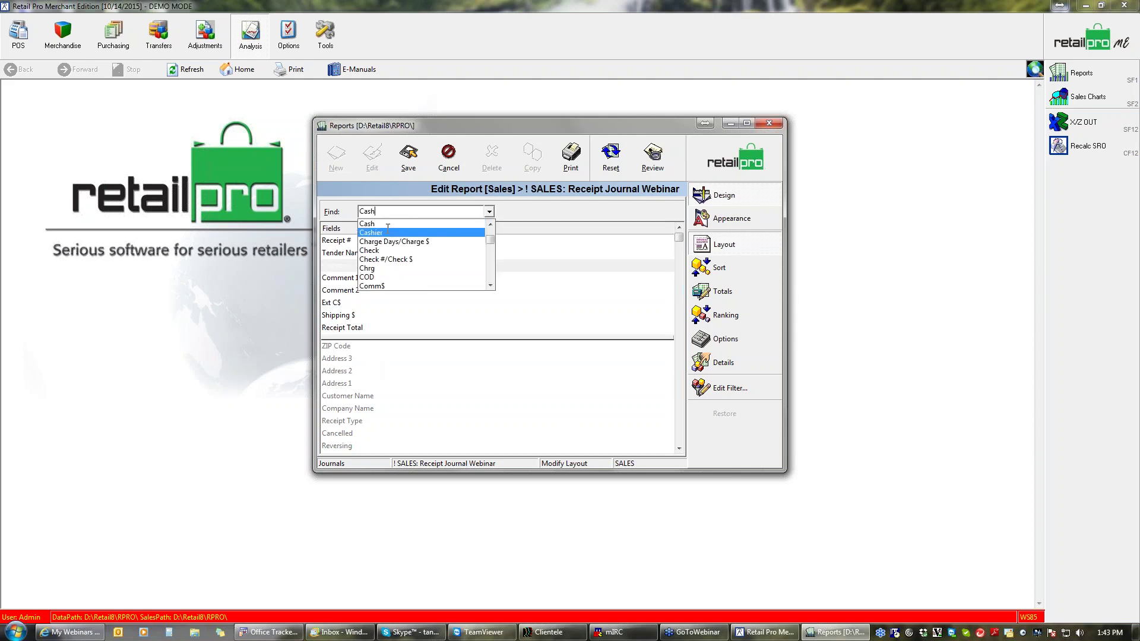
pyautogui.click(388, 230)
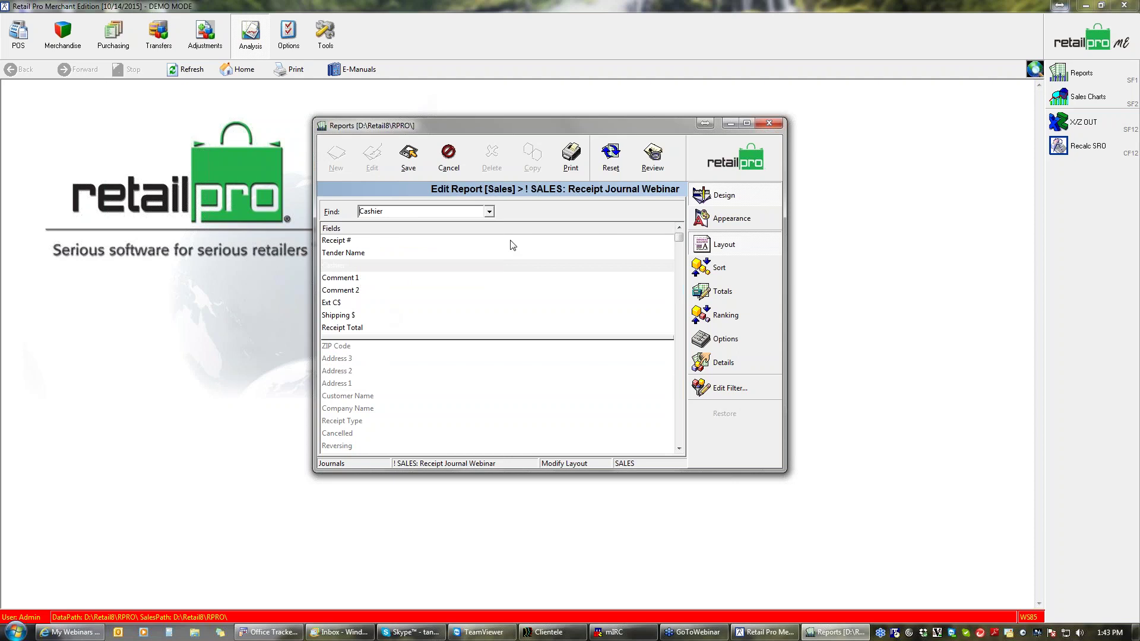
pyautogui.click(489, 212)
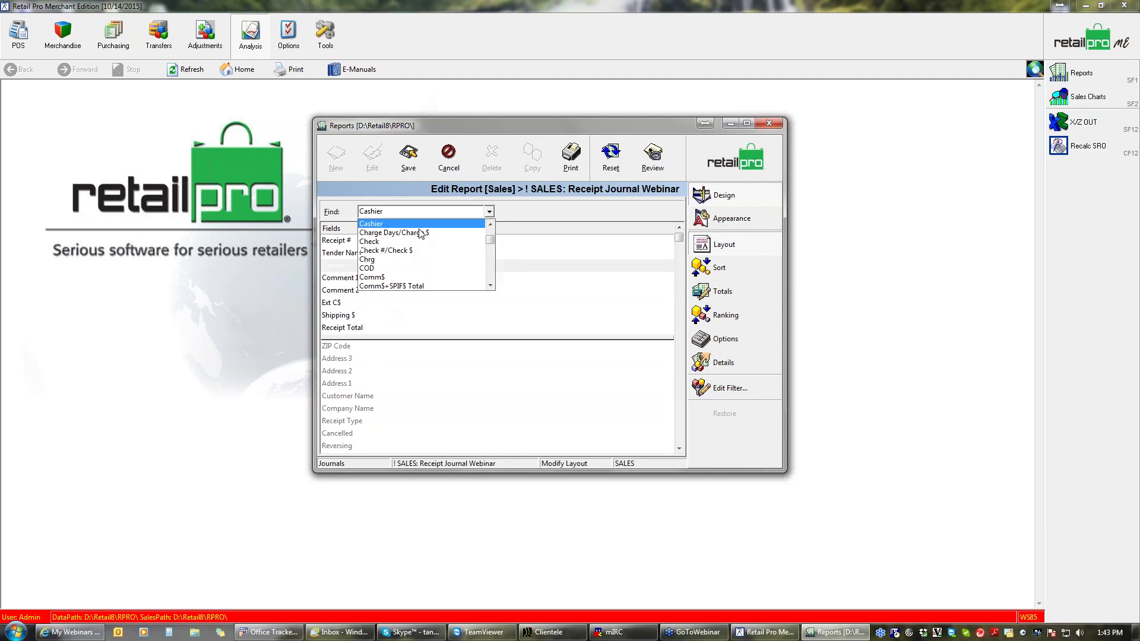
pyautogui.click(383, 228)
pyautogui.click(351, 263)
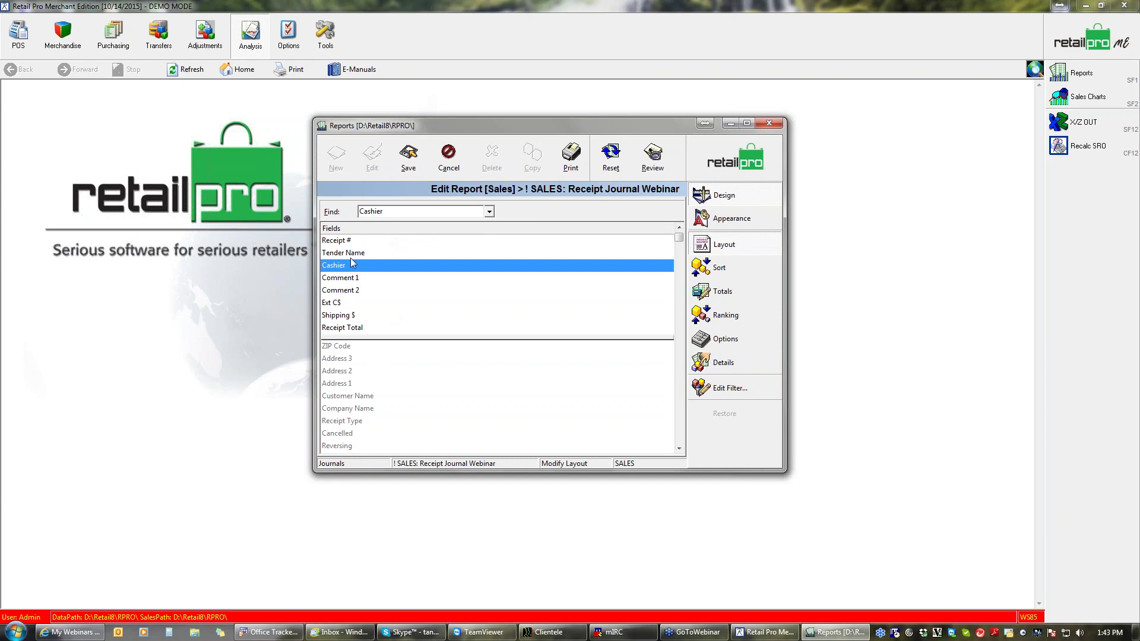
# - Move Tender Name below Receipt Total and remove Comment 1 and Comment 2 from the layout
pyautogui.moveTo(355, 254); pyautogui.dragTo(364, 327)
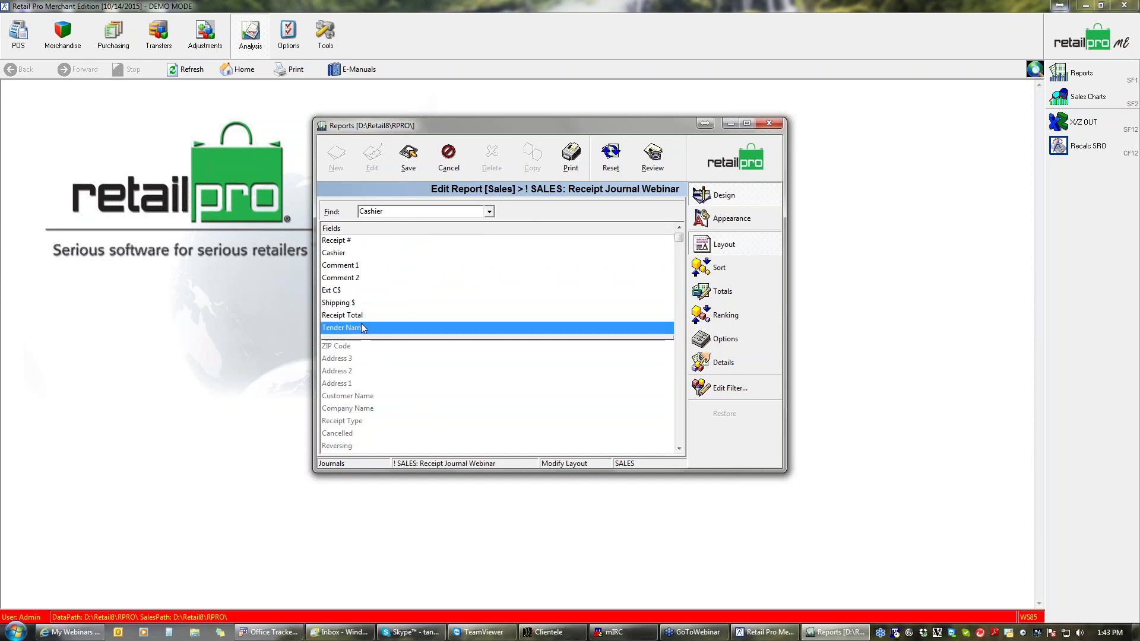
pyautogui.doubleClick(337, 267)
pyautogui.doubleClick(336, 267)
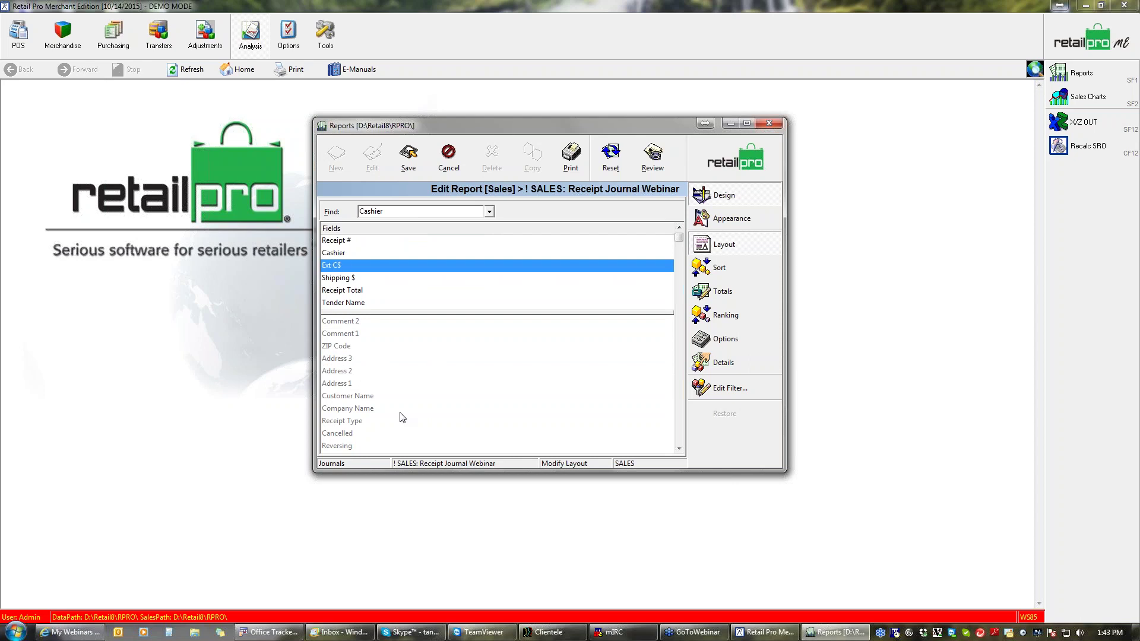
# - Find the Qty Sold field and add it to the report layout
pyautogui.moveTo(401, 210); pyautogui.dragTo(338, 212)
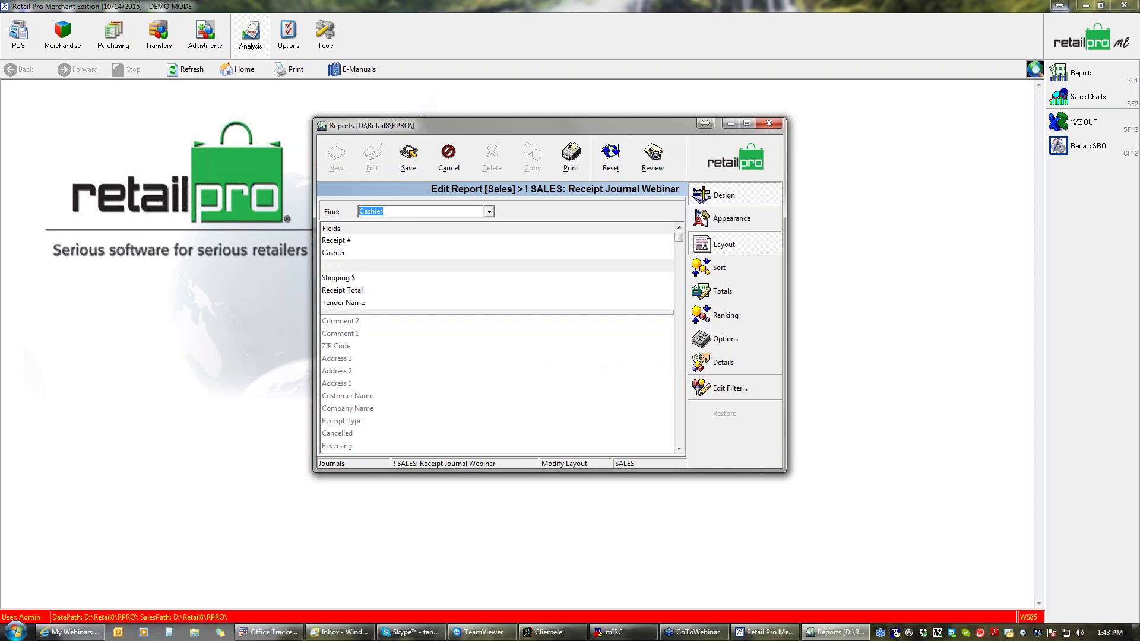
pyautogui.write('Qty')
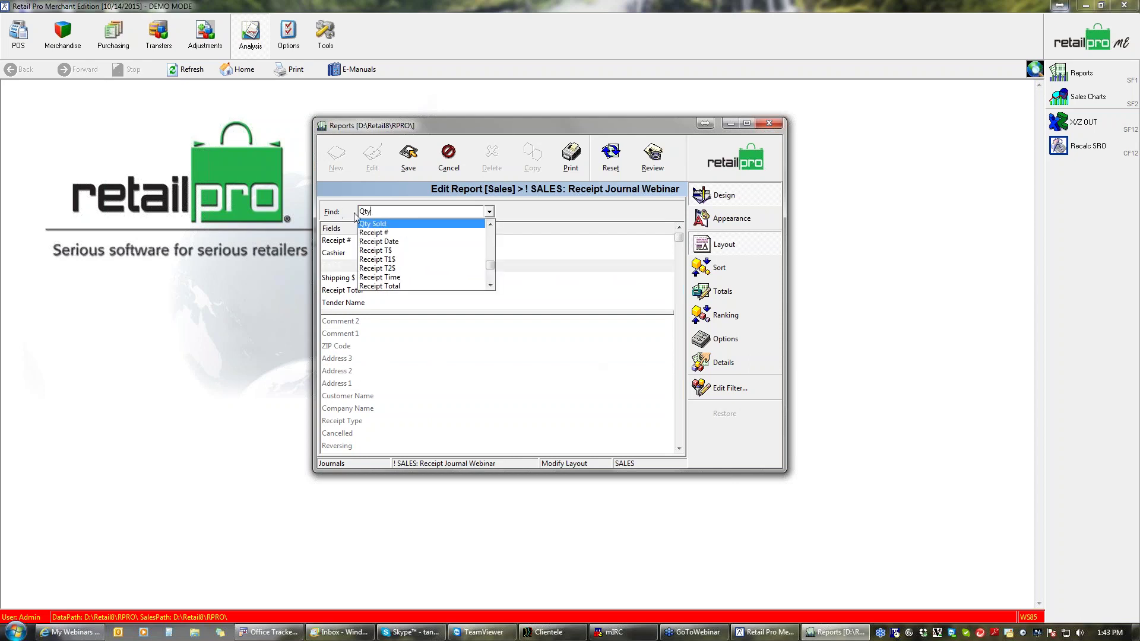
pyautogui.click(367, 224)
pyautogui.doubleClick(354, 438)
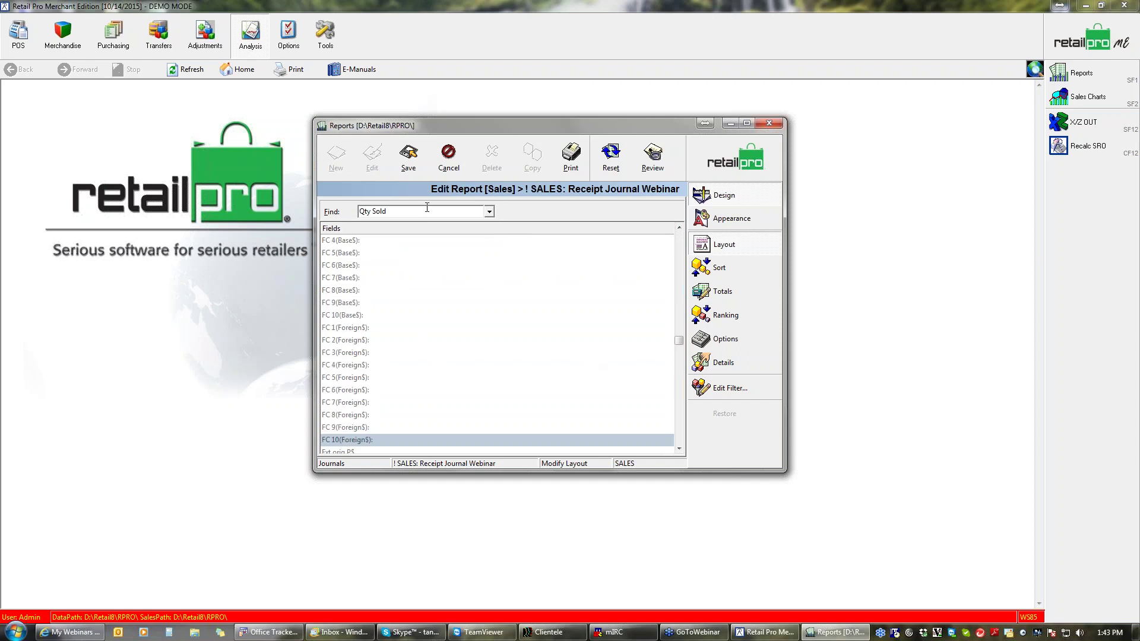
# - Find the Ext P$ field and add it to the report layout
pyautogui.moveTo(425, 209); pyautogui.dragTo(321, 217)
pyautogui.write('Ext')
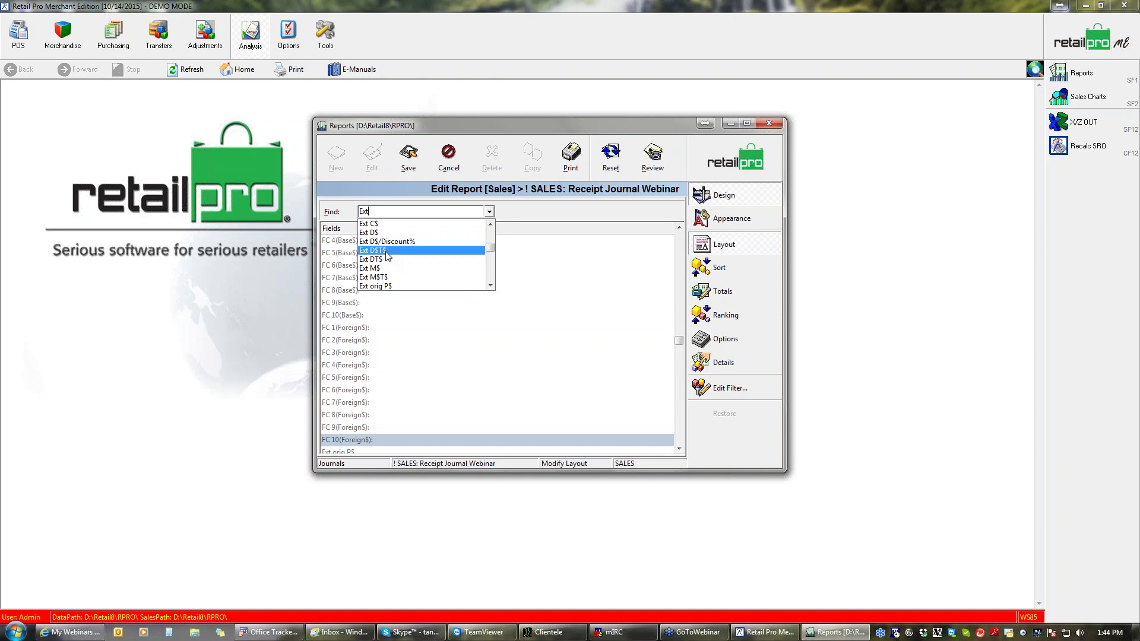
pyautogui.click(491, 286)
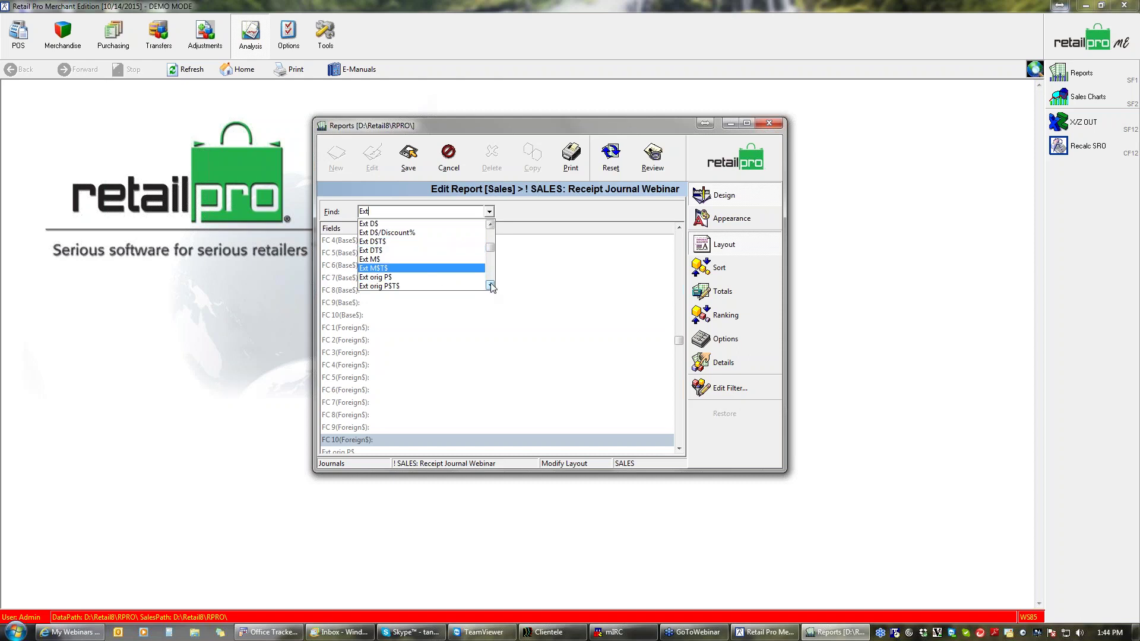
pyautogui.click(491, 286)
pyautogui.click(491, 285)
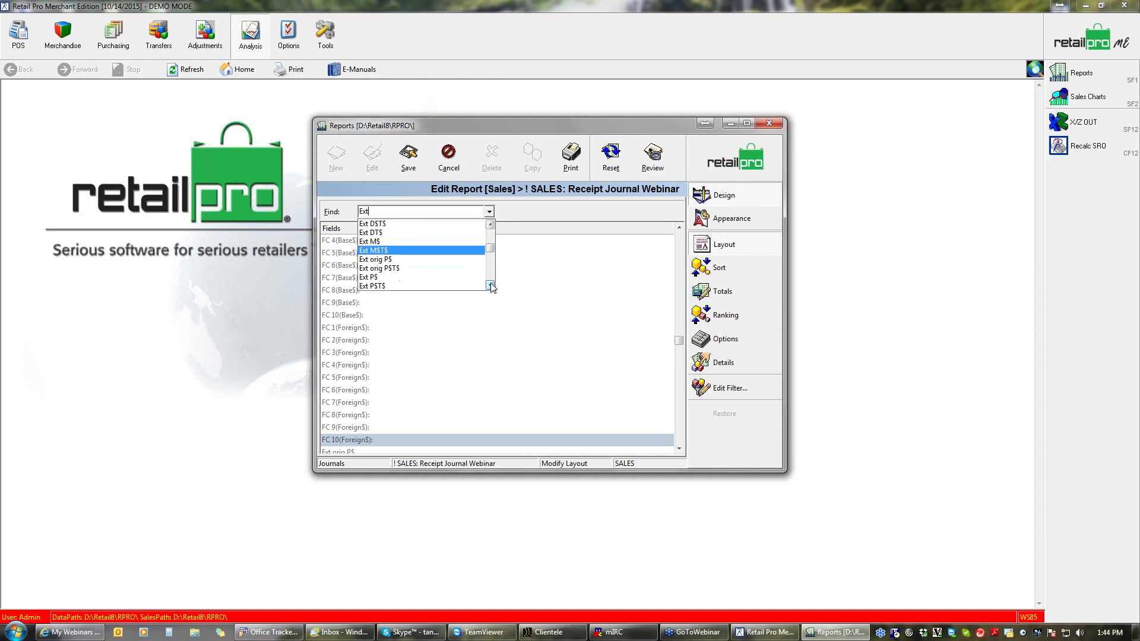
pyautogui.click(396, 276)
pyautogui.doubleClick(337, 443)
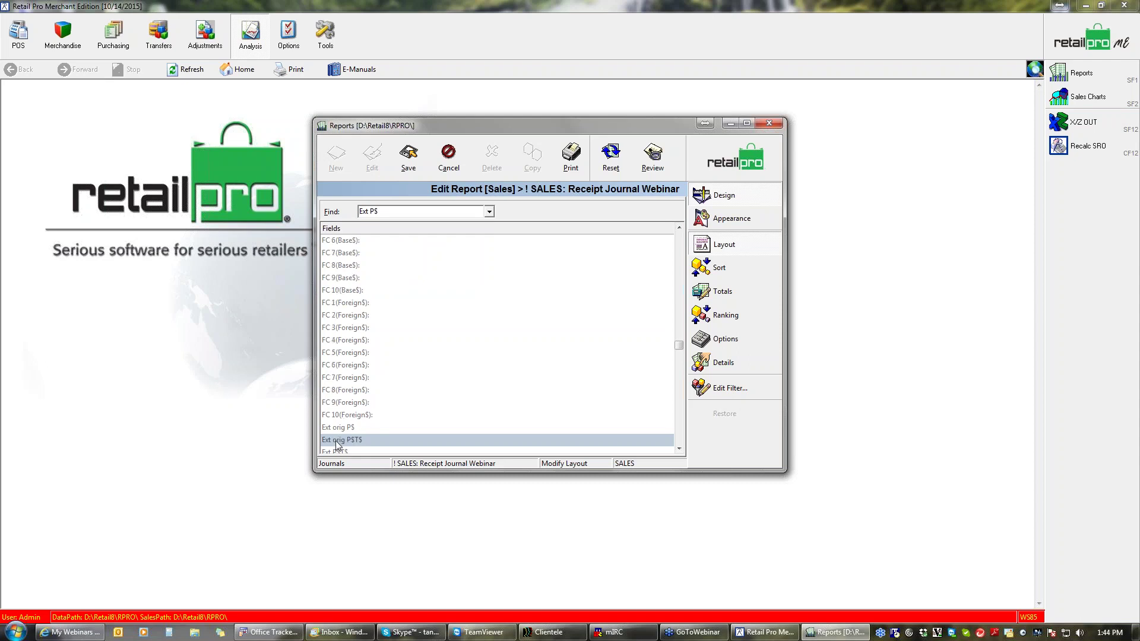
# - Reorder the layout so that Qty Sold and Ext P$ follow Cashier, and remove Ext C$
pyautogui.moveTo(678, 346); pyautogui.dragTo(667, 205)
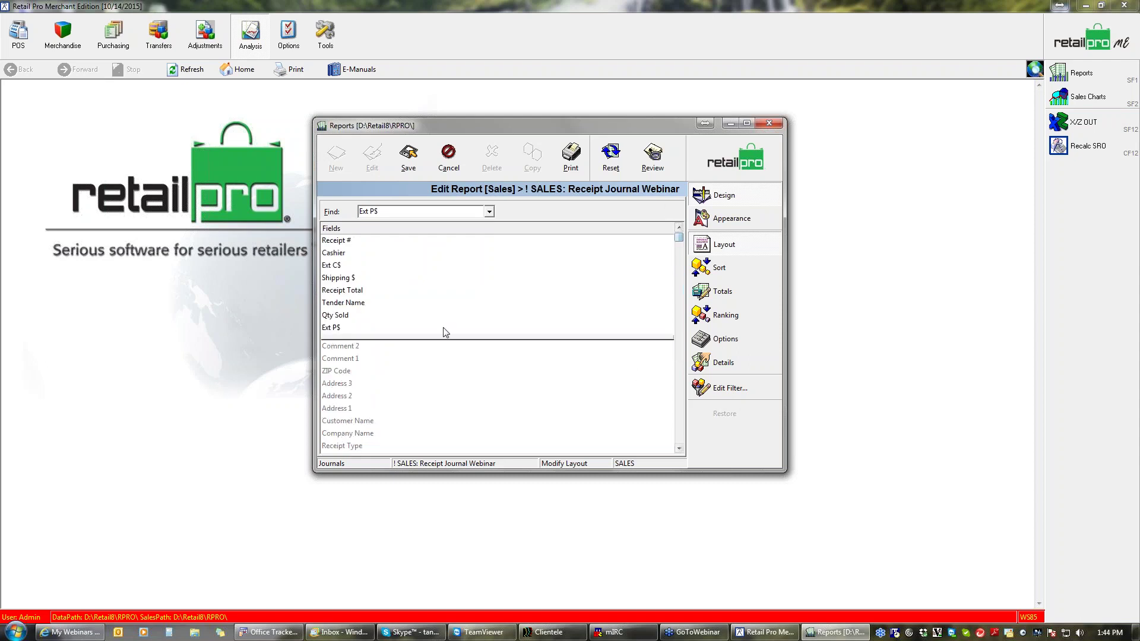
pyautogui.click(339, 318)
pyautogui.moveTo(337, 307); pyautogui.dragTo(338, 264)
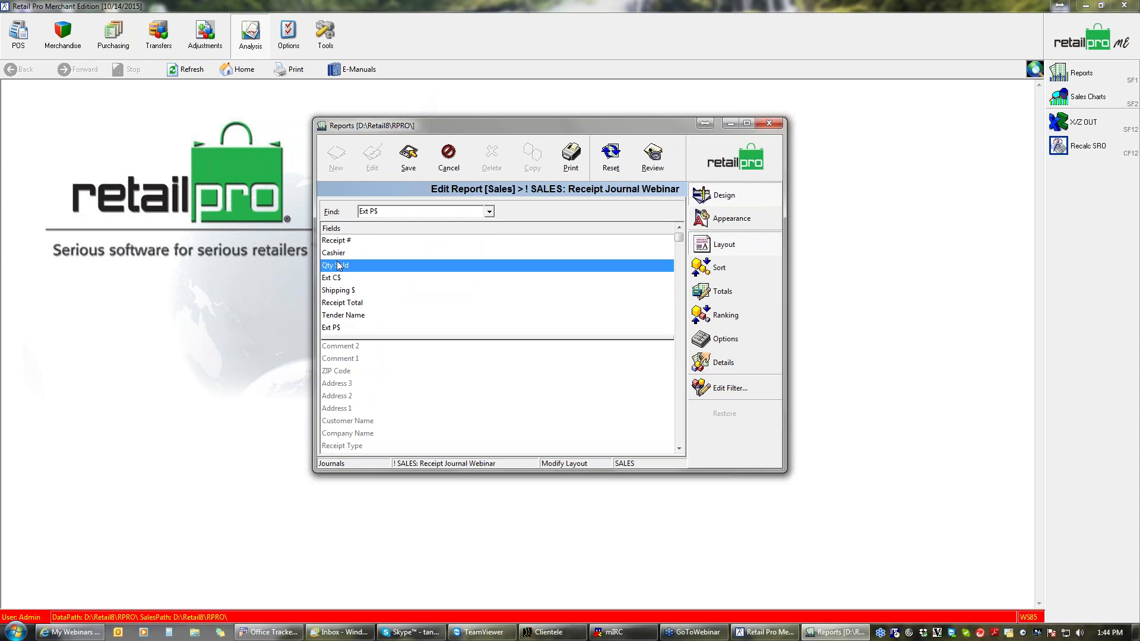
pyautogui.moveTo(333, 326); pyautogui.dragTo(448, 340)
pyautogui.click(331, 280)
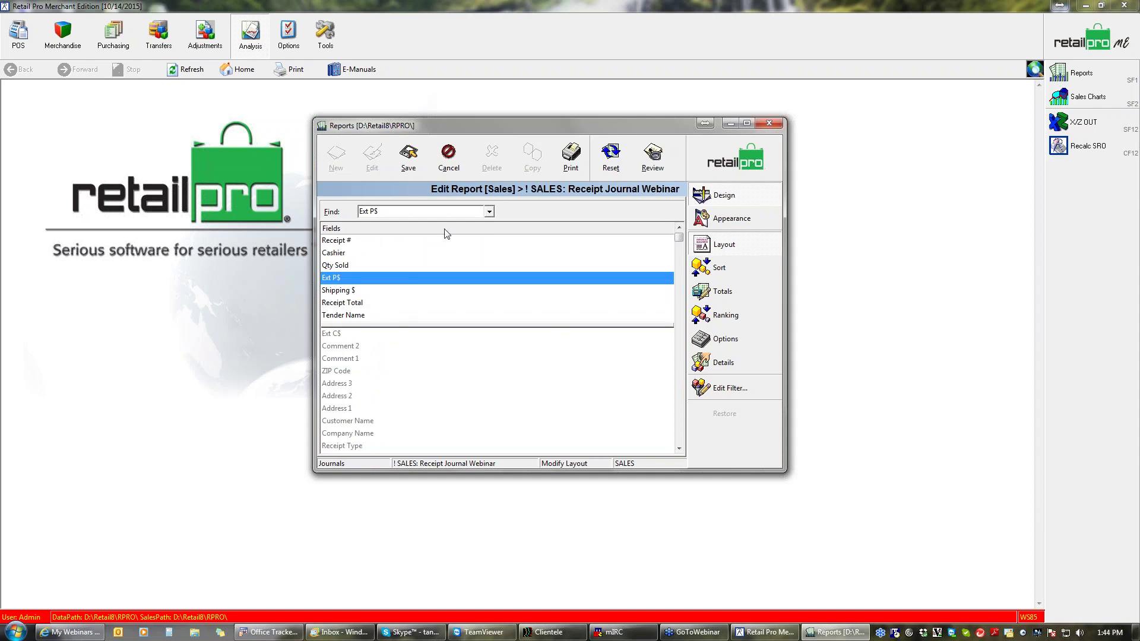
# - Add the Ext T$ field to the layout and place it between Shipping $ and Receipt Total
pyautogui.click(489, 211)
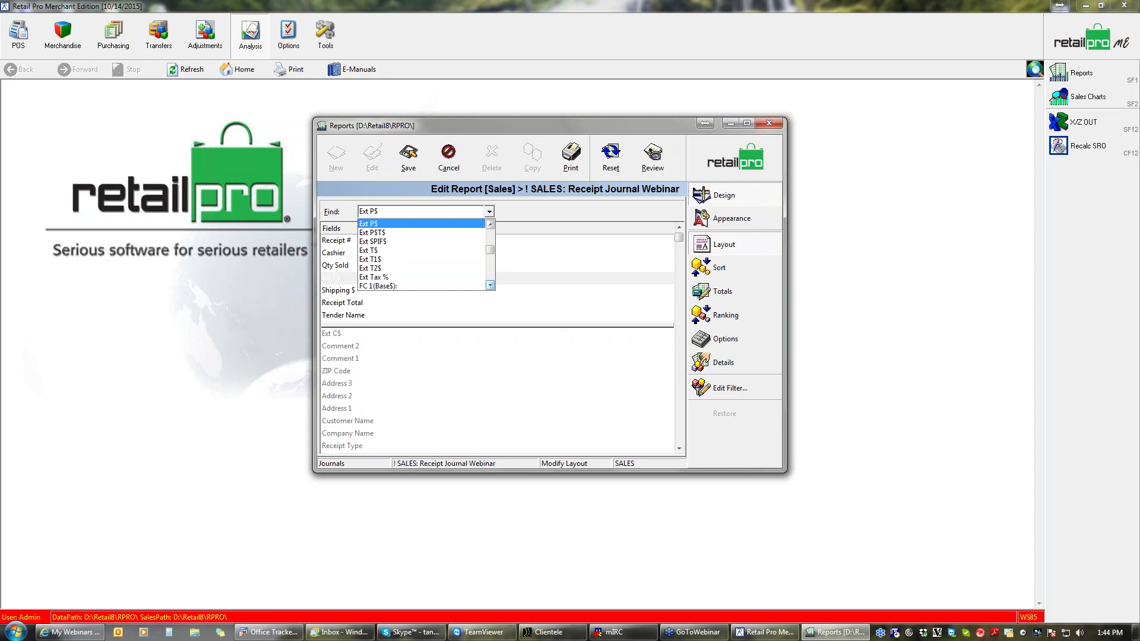
pyautogui.click(429, 251)
pyautogui.doubleClick(344, 440)
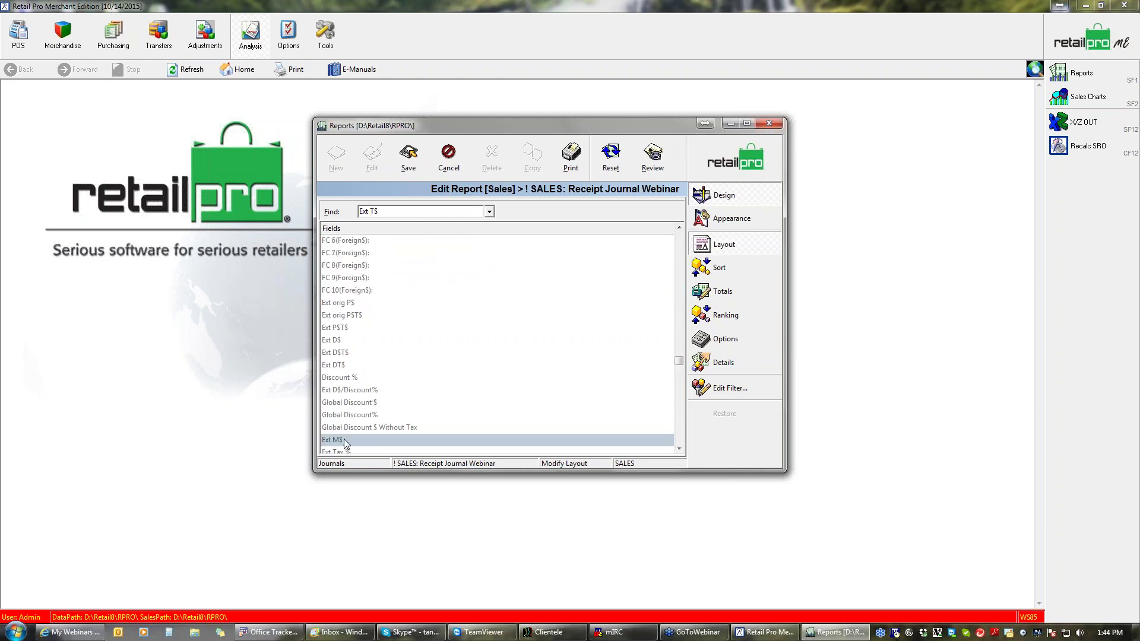
pyautogui.moveTo(679, 361); pyautogui.dragTo(680, 229)
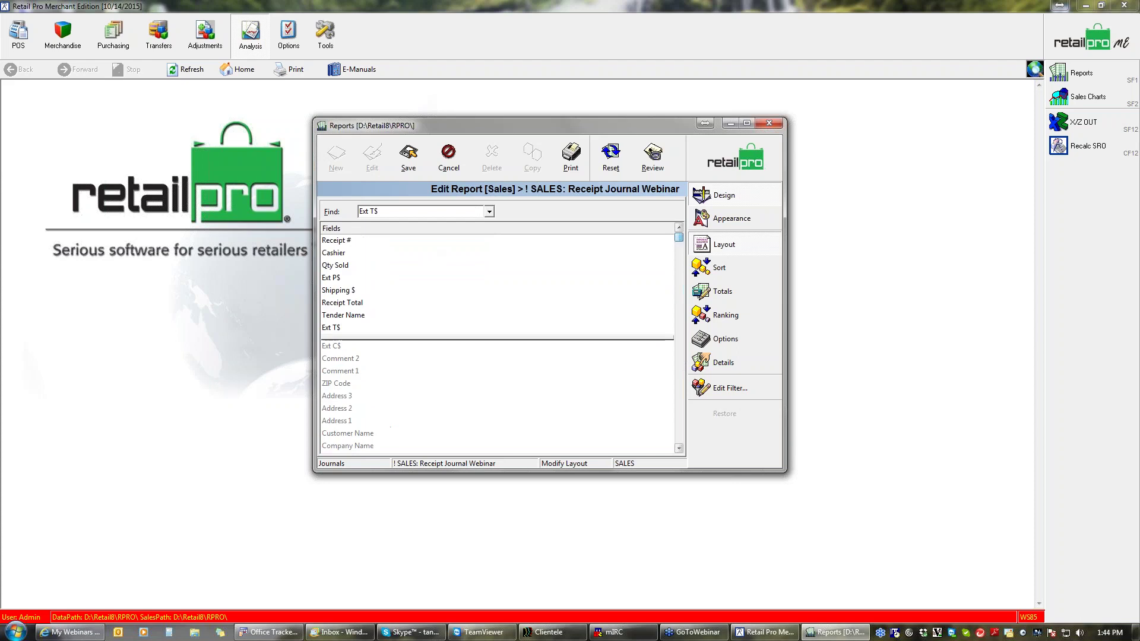
pyautogui.moveTo(339, 327); pyautogui.dragTo(335, 313)
pyautogui.moveTo(339, 307); pyautogui.dragTo(340, 307)
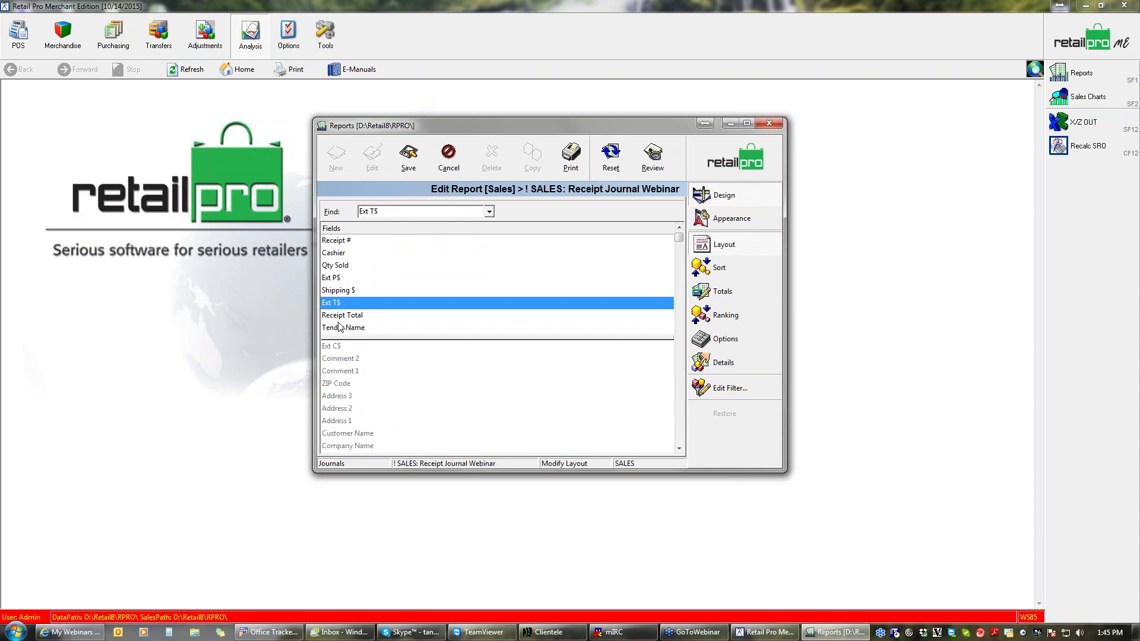
# - Add the Receipt Date field to the layout and move it above Receipt # as the first field
pyautogui.doubleClick(386, 215)
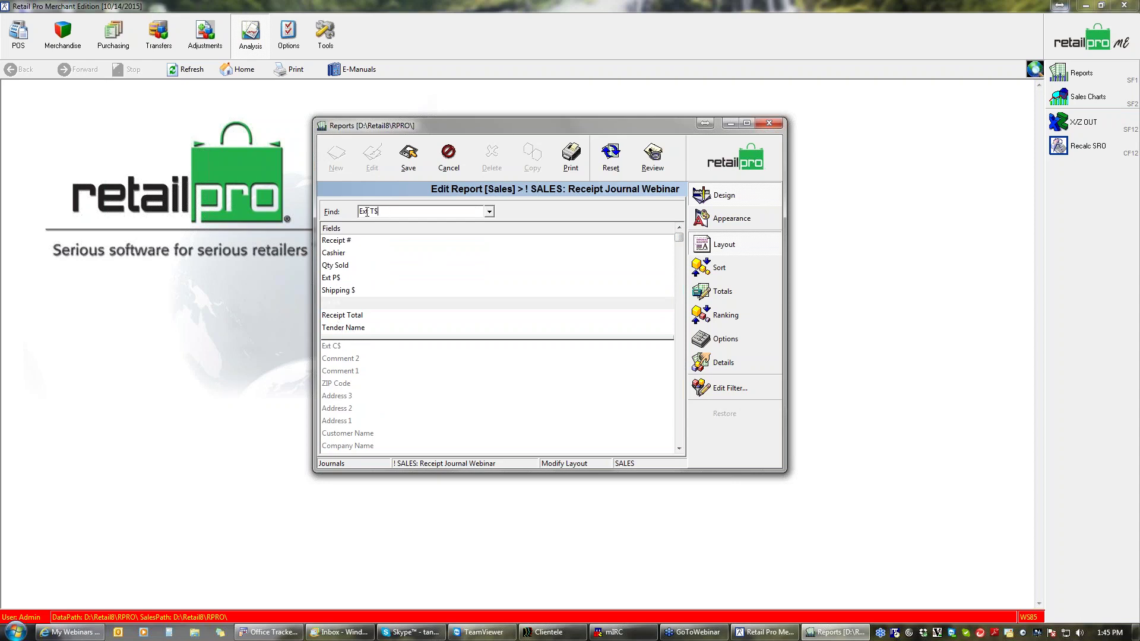
pyautogui.write('rec')
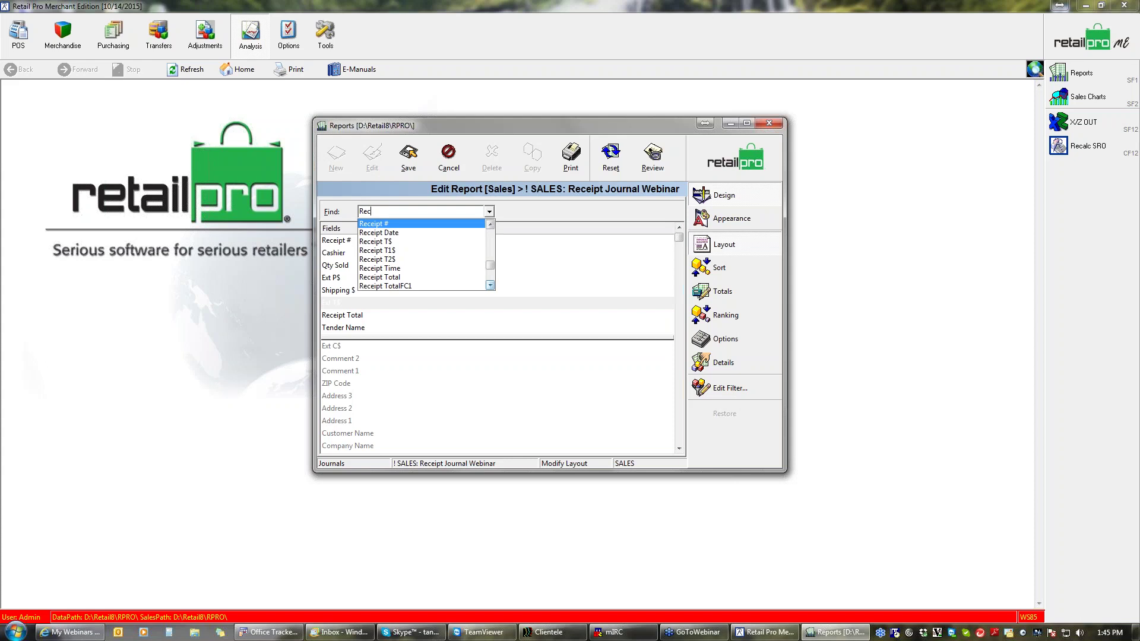
pyautogui.click(410, 166)
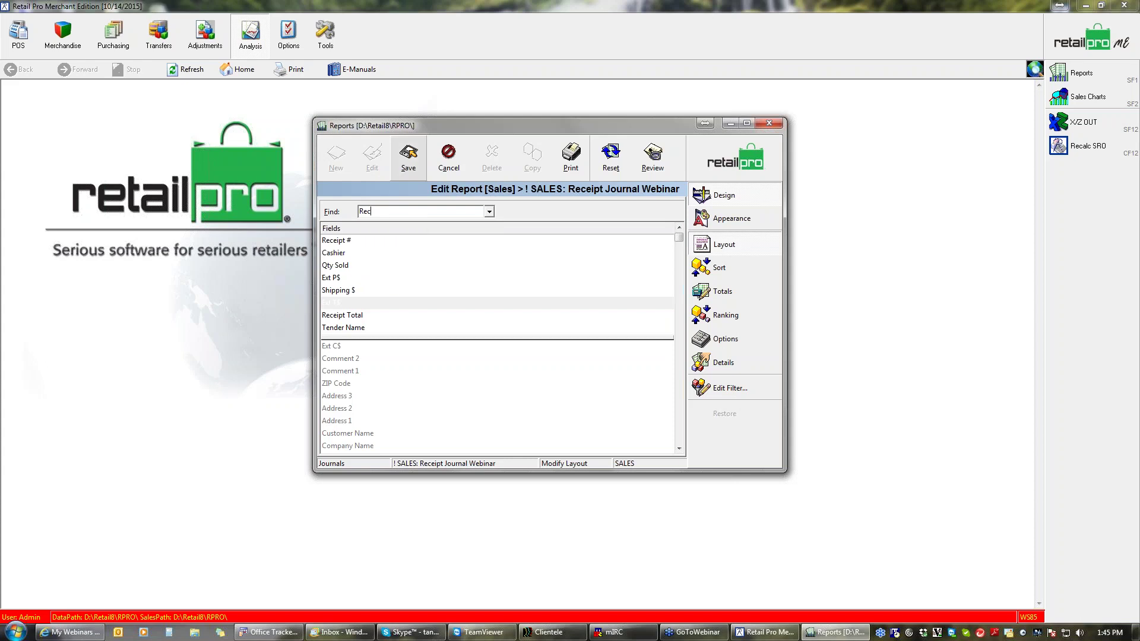
pyautogui.click(488, 212)
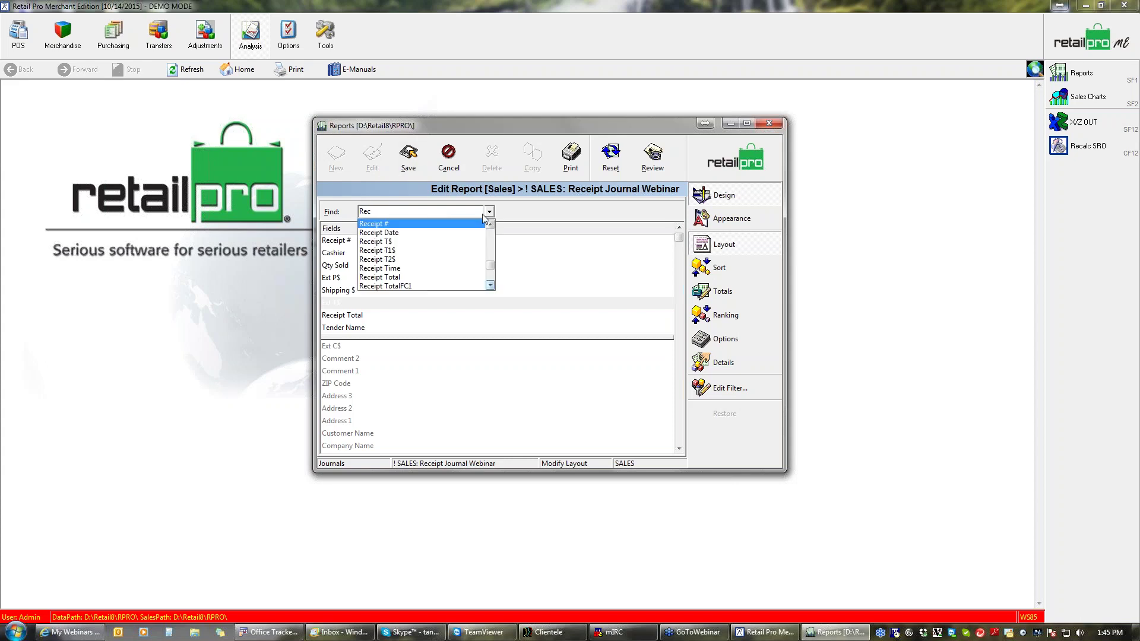
pyautogui.click(414, 237)
pyautogui.doubleClick(347, 440)
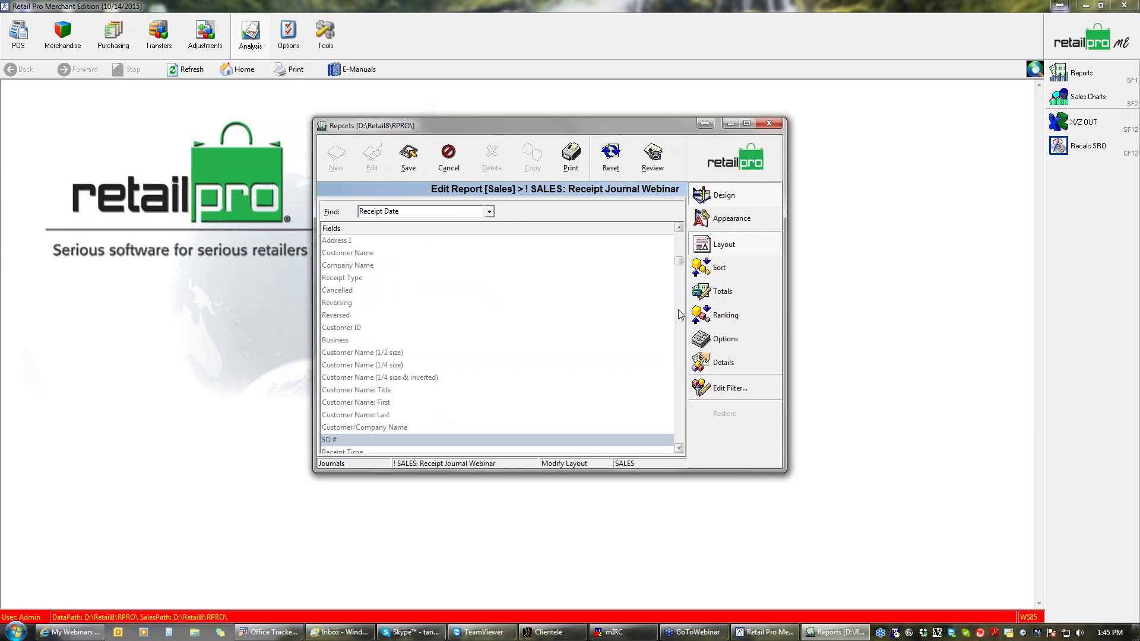
pyautogui.moveTo(679, 262); pyautogui.dragTo(681, 234)
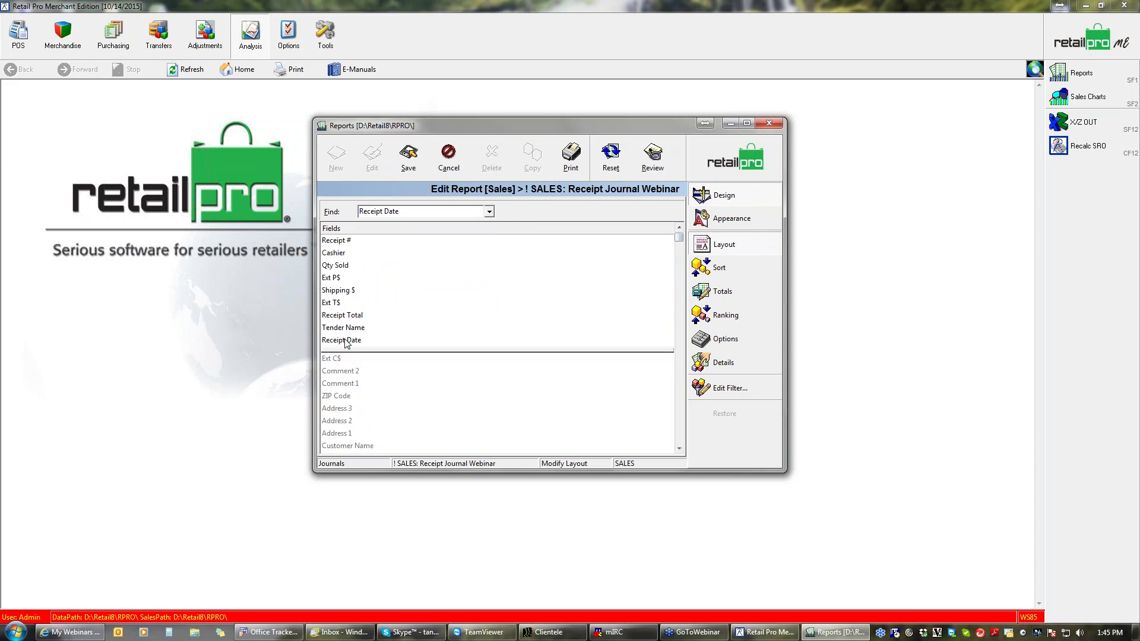
pyautogui.moveTo(348, 341); pyautogui.dragTo(354, 244)
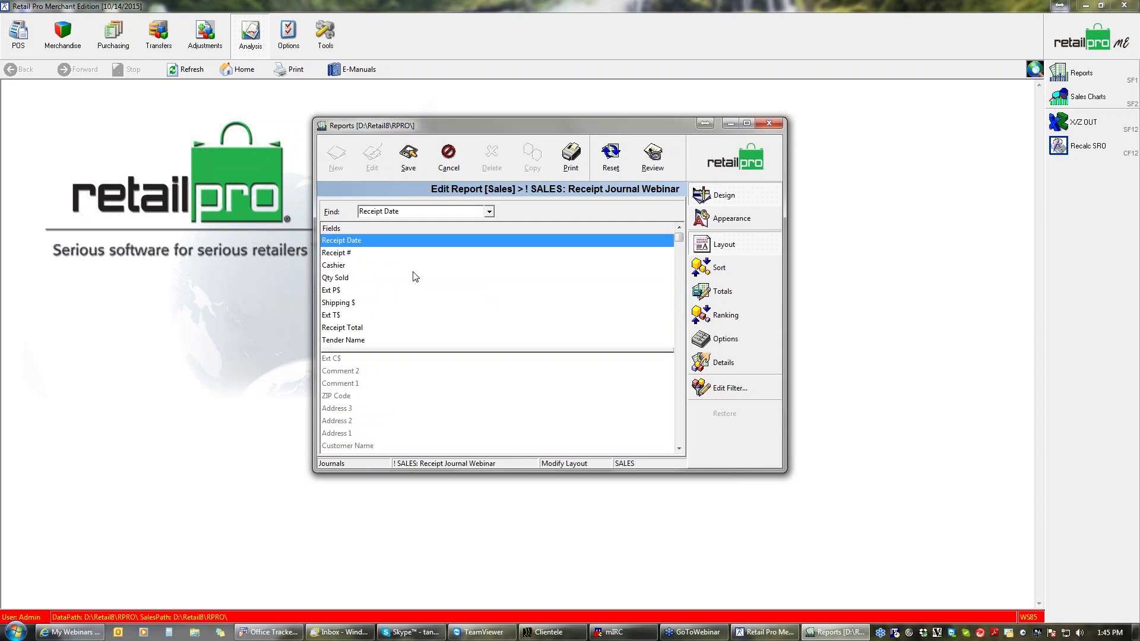
# - Move Receipt # above Receipt Date in the layout and remove Store from the sort fields
pyautogui.moveTo(347, 253); pyautogui.dragTo(349, 239)
pyautogui.click(717, 272)
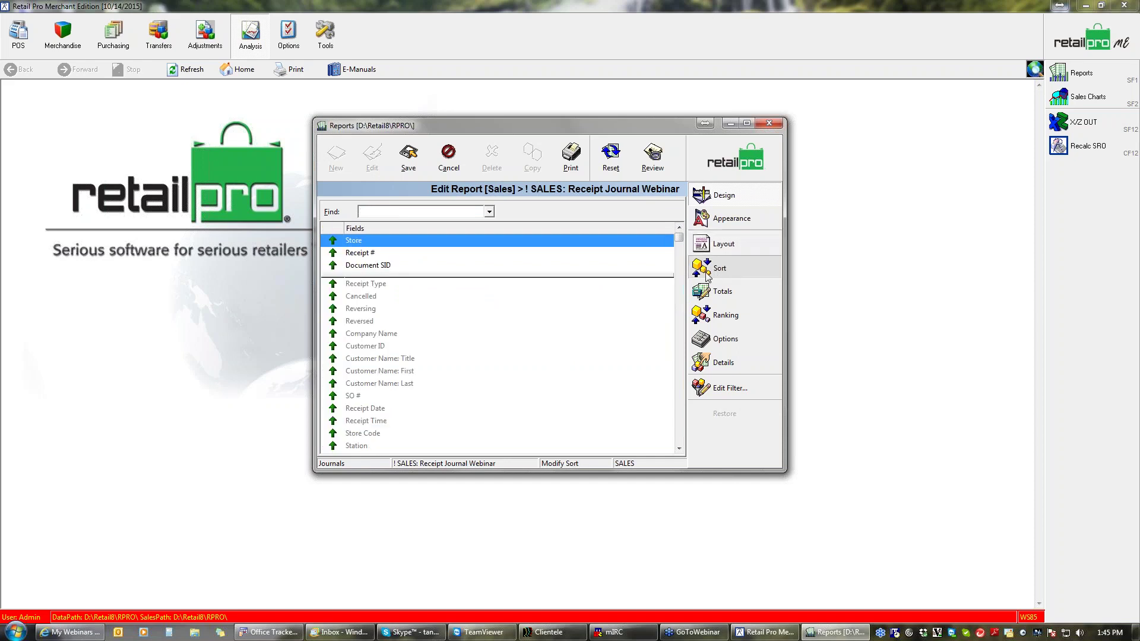
pyautogui.doubleClick(360, 241)
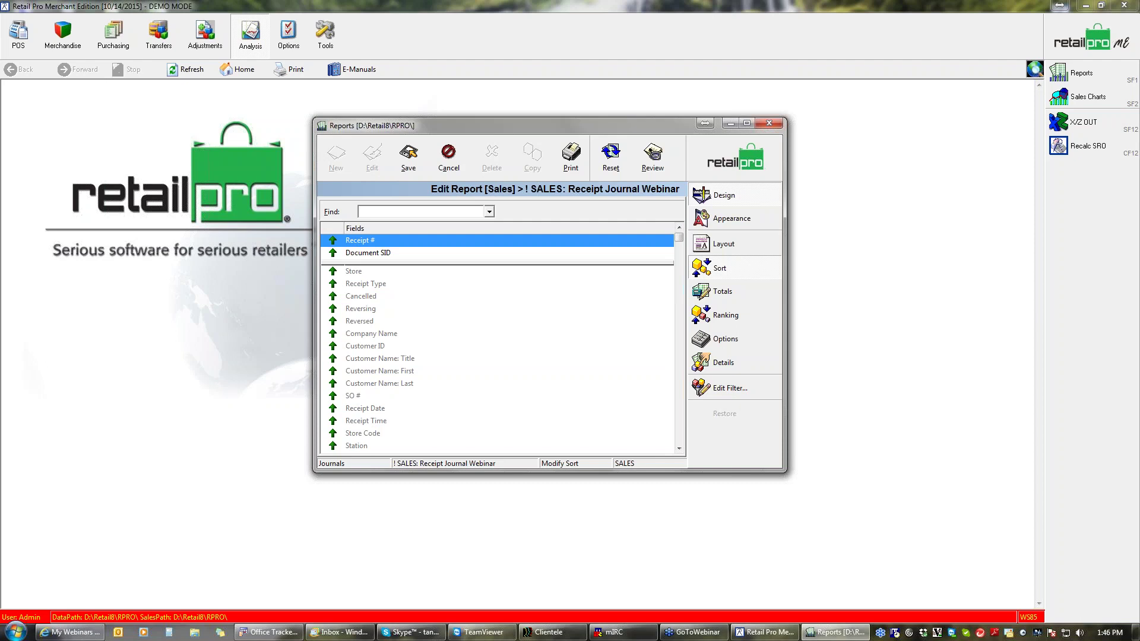
# - Try to save the report with Document SID removed from the sort fields, and add Document SID back below Receipt #
pyautogui.moveTo(368, 253); pyautogui.dragTo(402, 289)
pyautogui.click(410, 160)
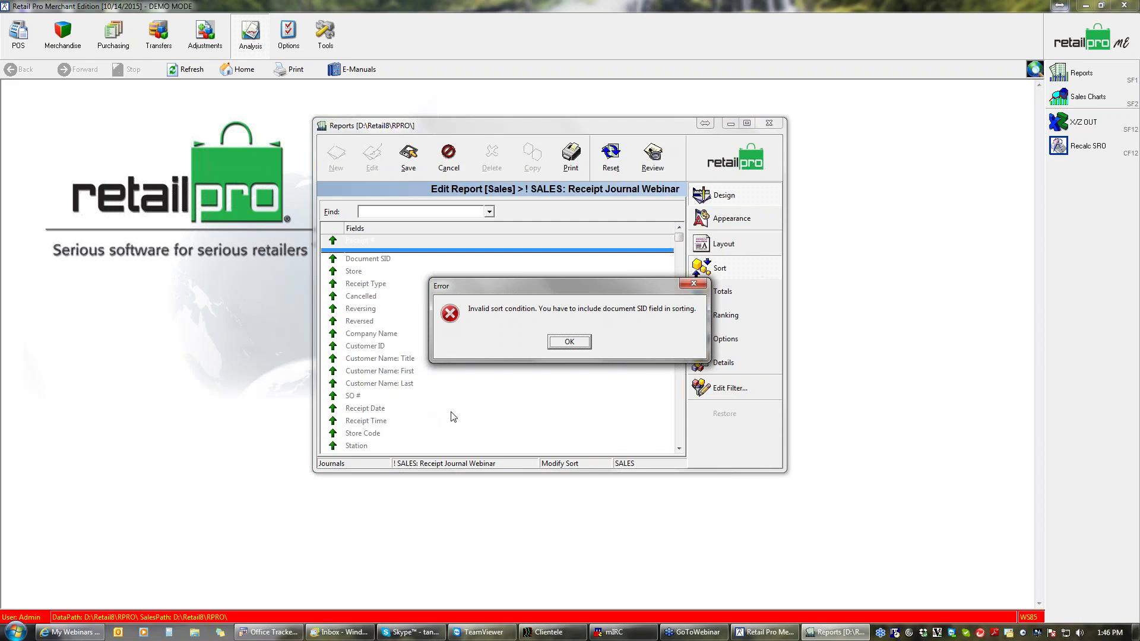
pyautogui.click(571, 345)
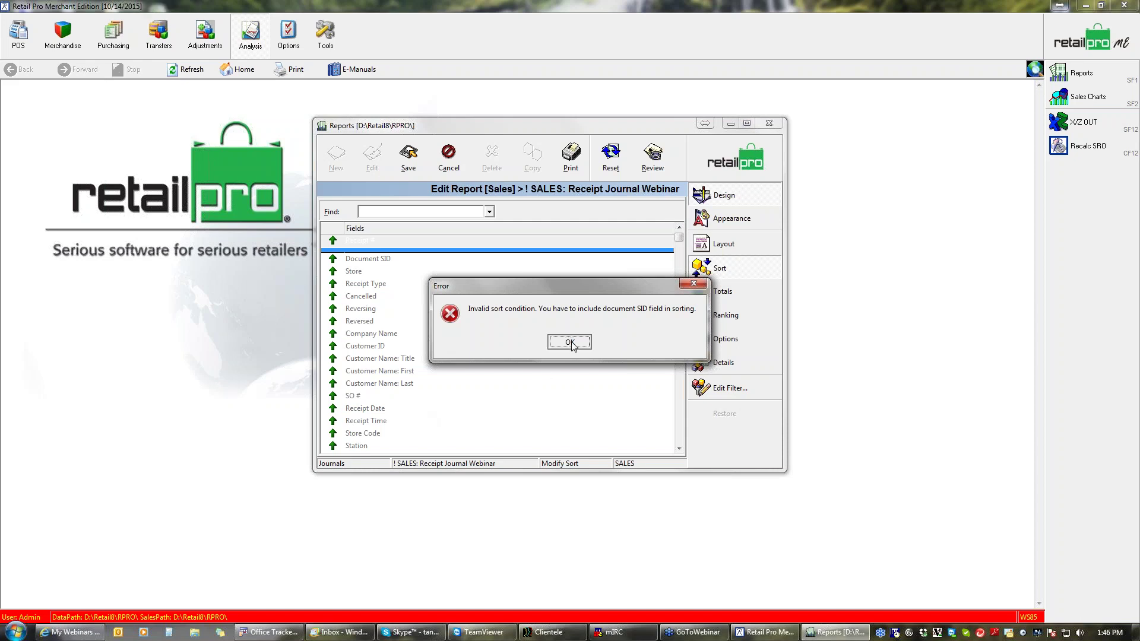
pyautogui.click(380, 259)
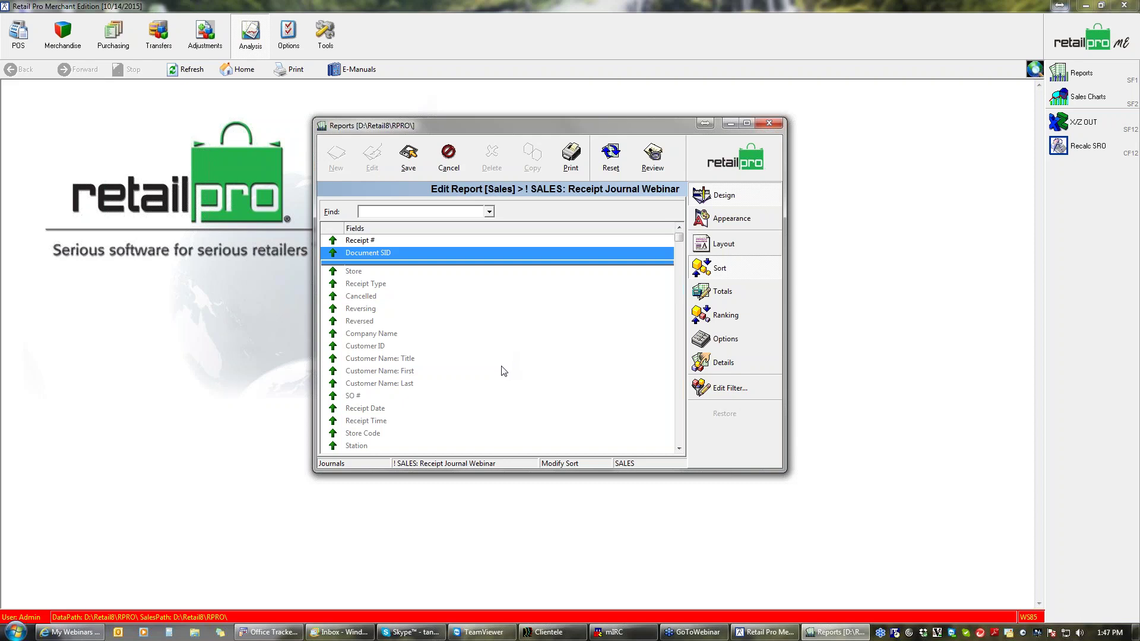
# - Include all the available fields, from Shipping $ through Ext T$, in the report's grand totals
pyautogui.click(720, 292)
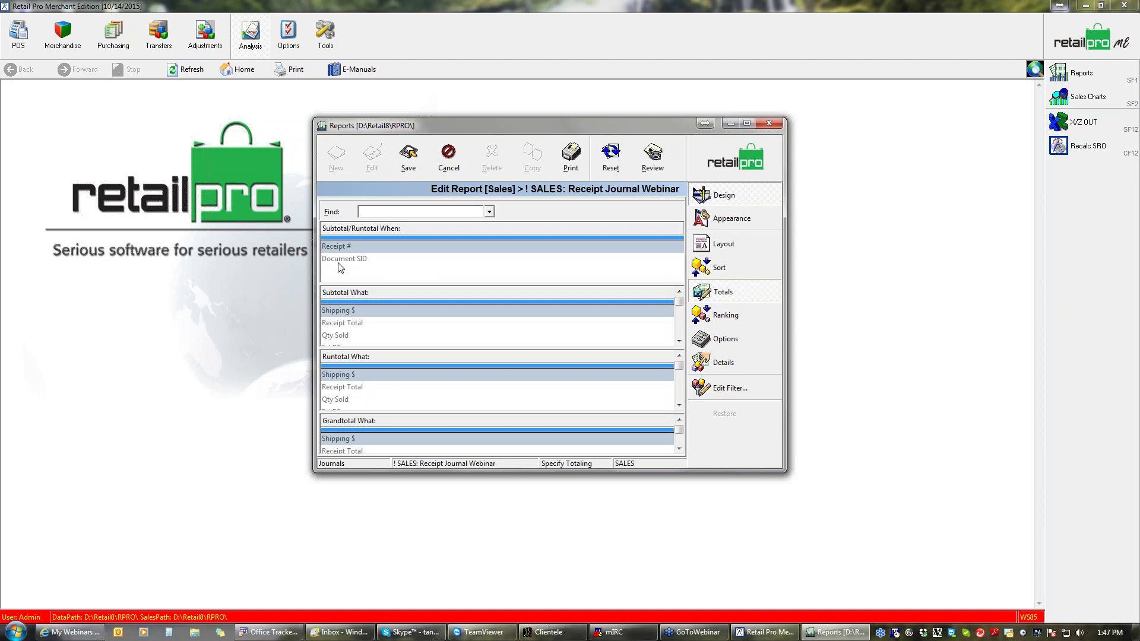
pyautogui.click(761, 252)
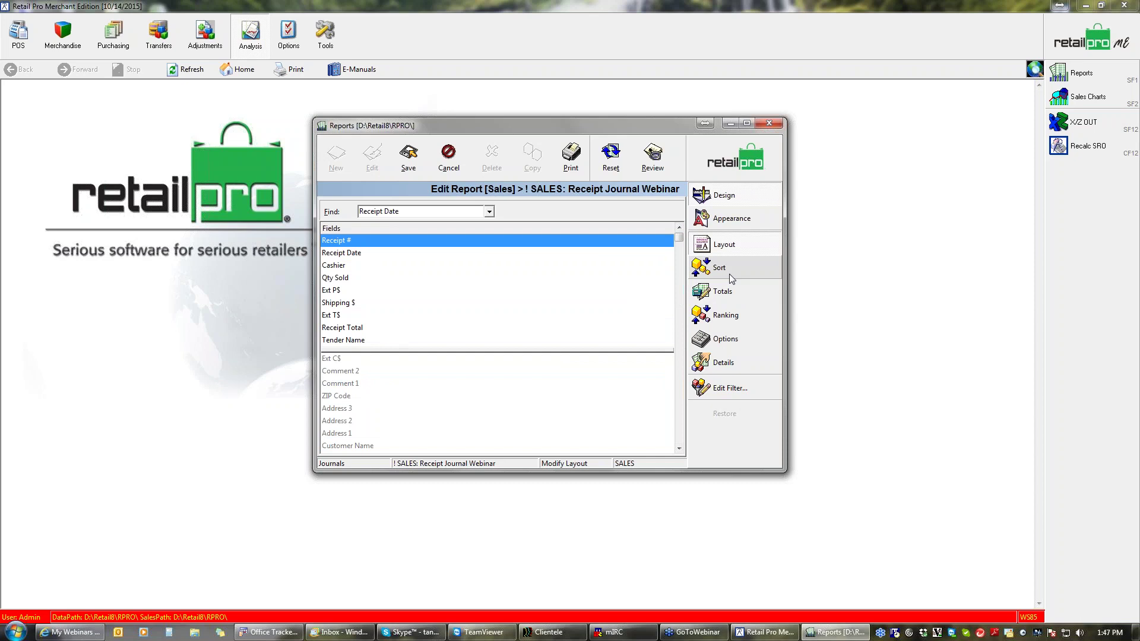
pyautogui.click(737, 291)
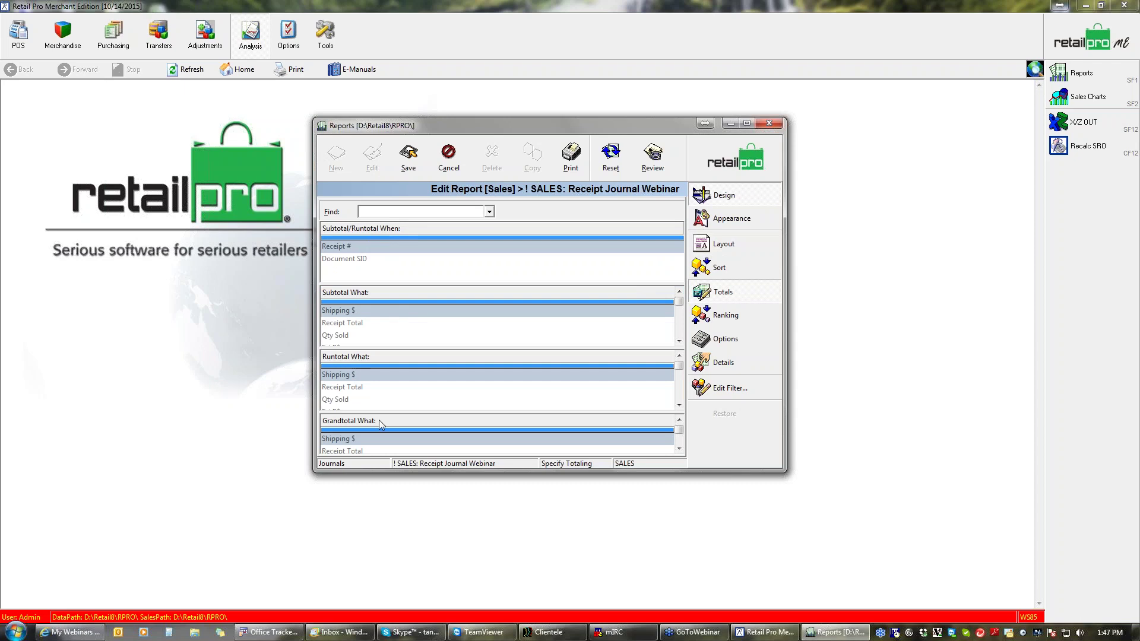
pyautogui.moveTo(379, 431); pyautogui.dragTo(390, 458)
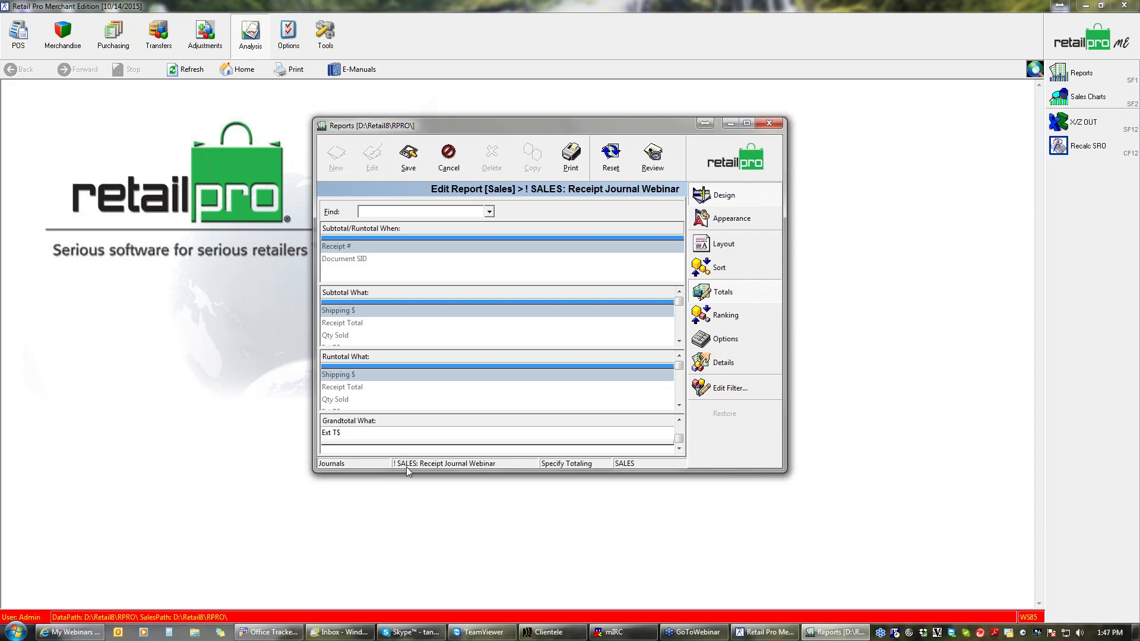
# - Set the report's access level to 4 in its default options
pyautogui.click(740, 324)
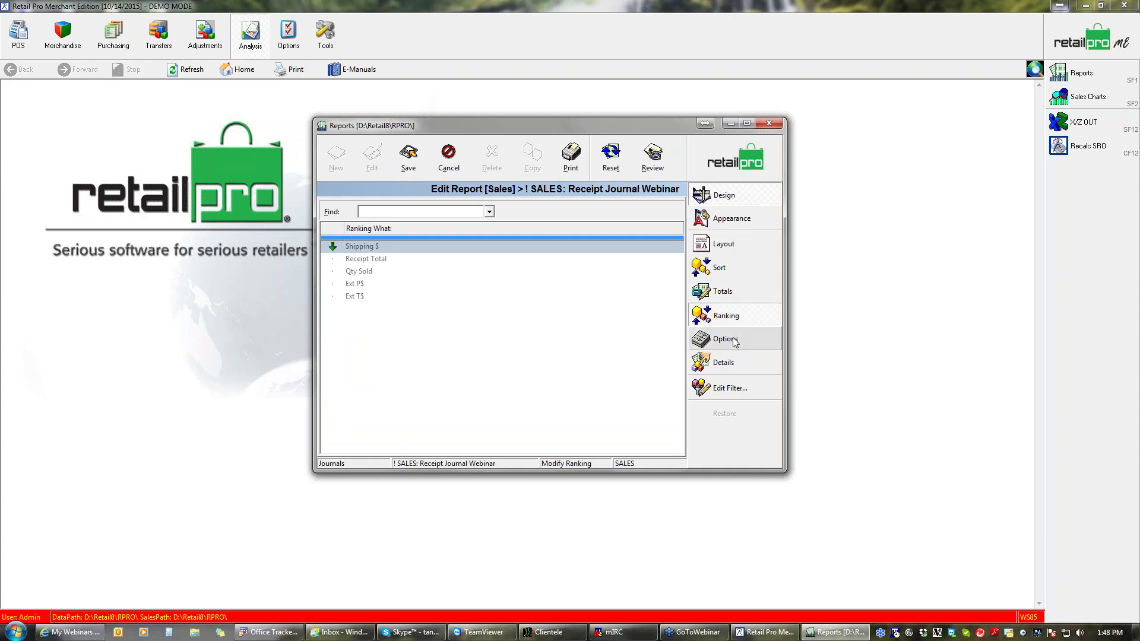
pyautogui.click(735, 341)
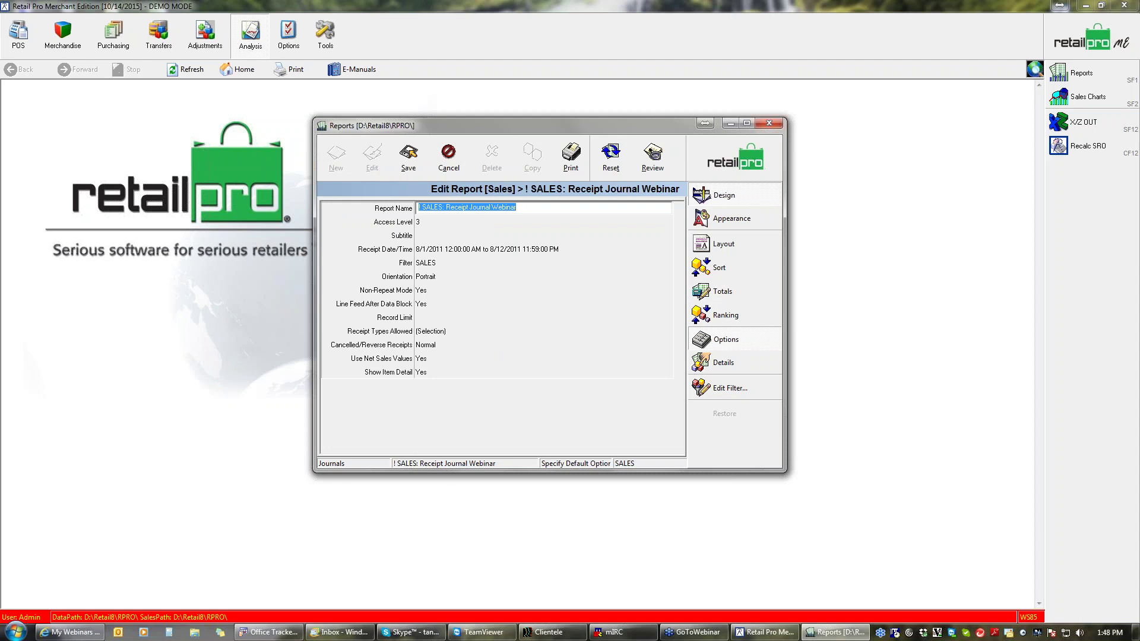
pyautogui.click(424, 222)
pyautogui.click(666, 222)
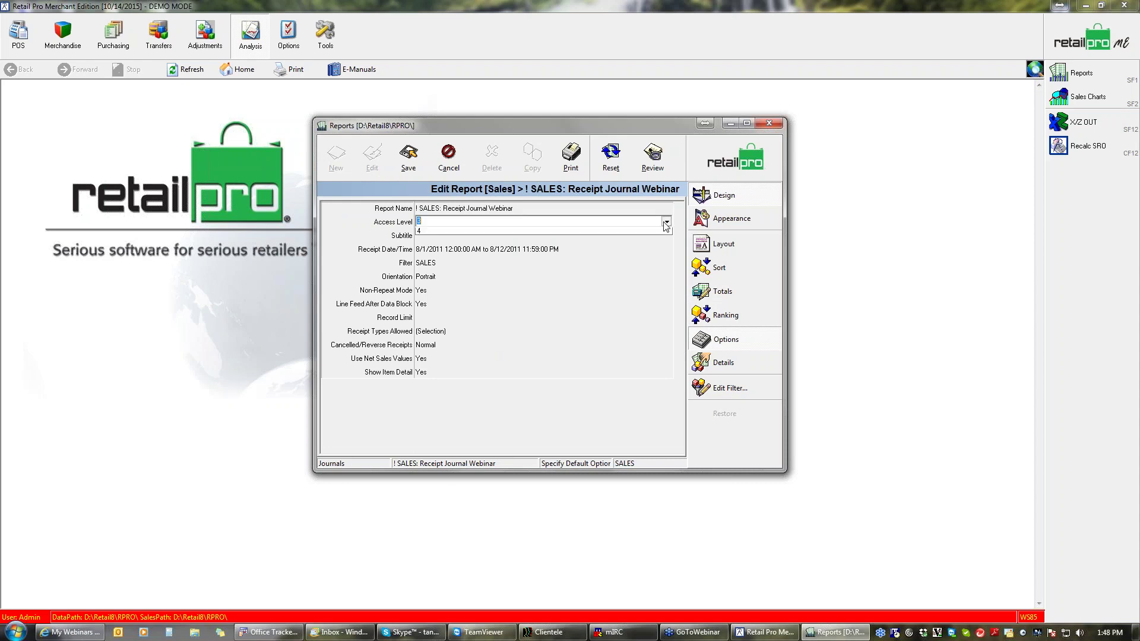
pyautogui.click(473, 263)
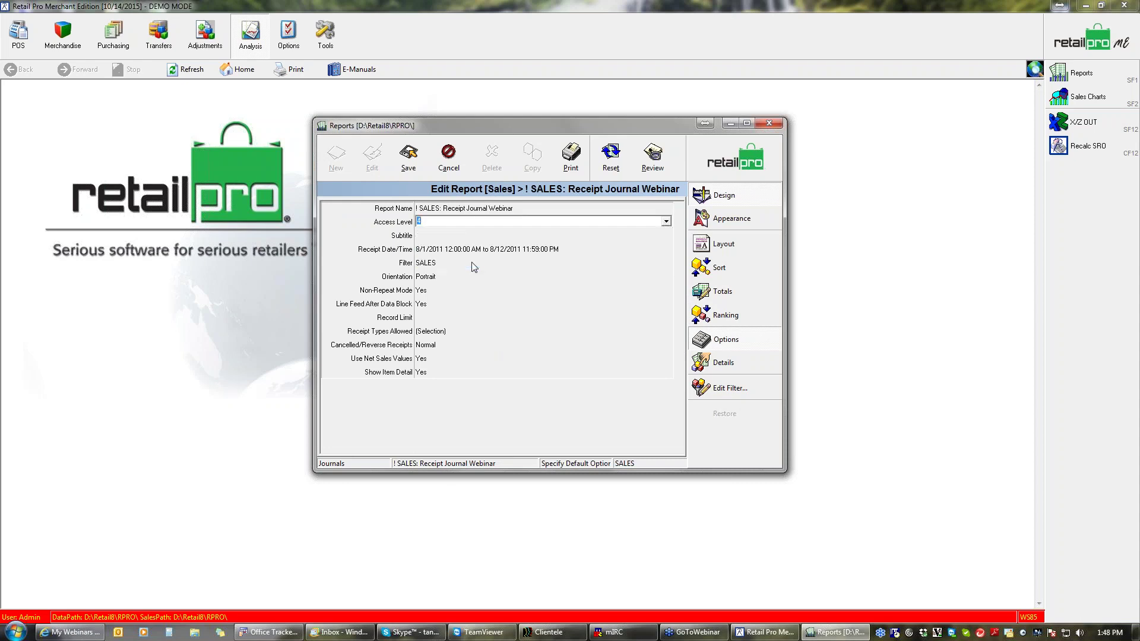
# - Set the Receipt Date/Time filter to the '?' months '?' months ago type, with a duration of 1 month starting 1 month ago
pyautogui.click(454, 249)
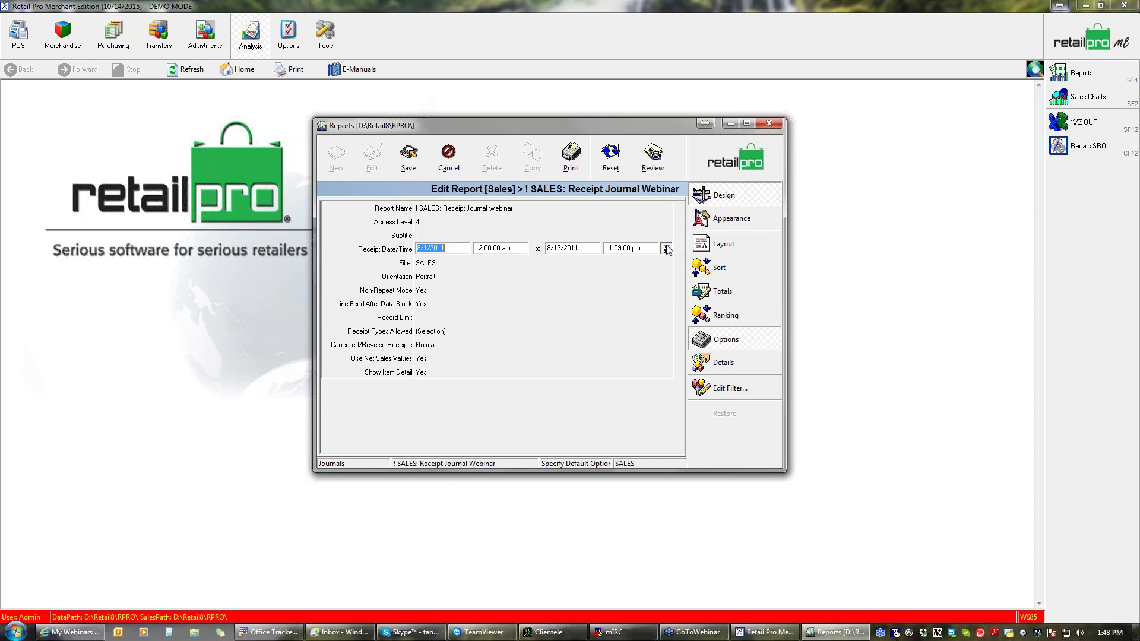
pyautogui.click(666, 249)
pyautogui.click(654, 279)
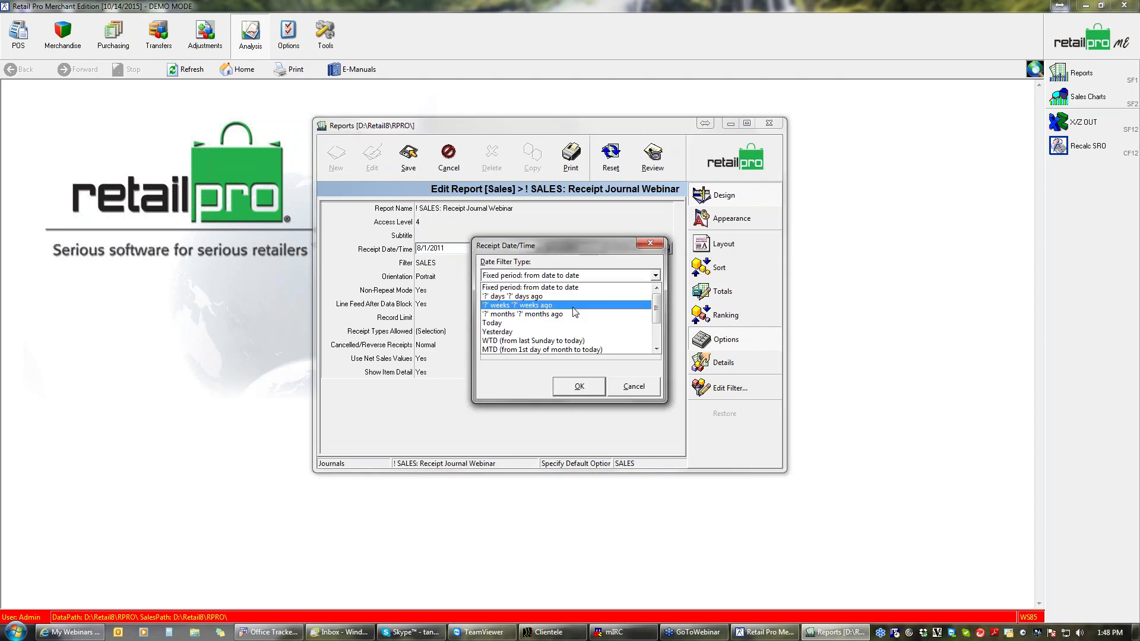
pyautogui.click(529, 305)
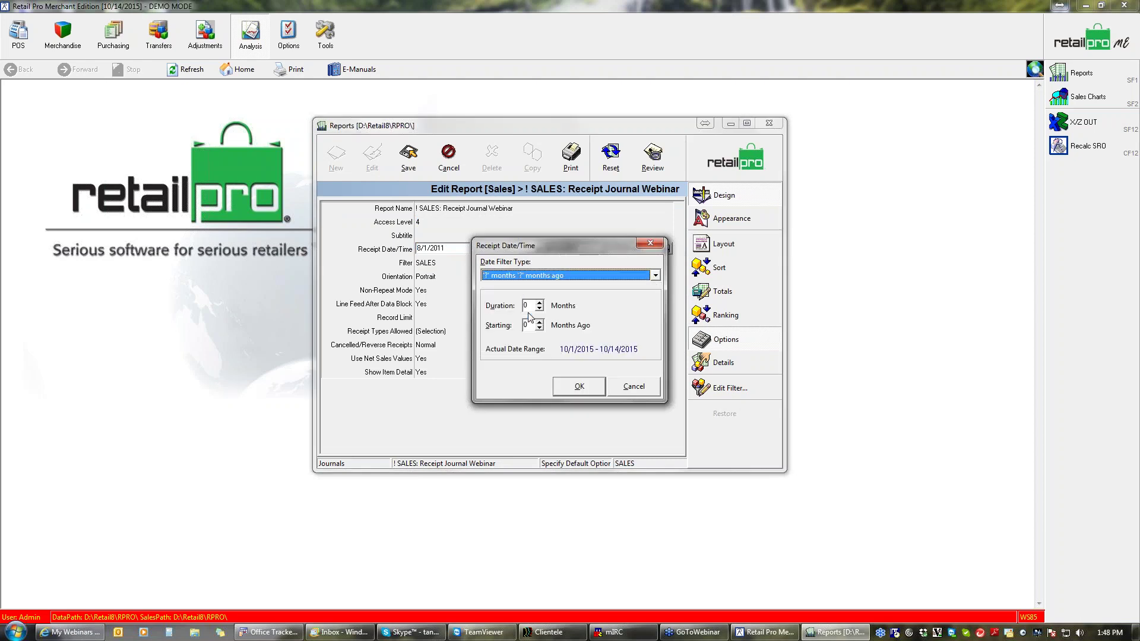
pyautogui.press('Tab')
pyautogui.write('1')
pyautogui.press('Tab')
pyautogui.write('1')
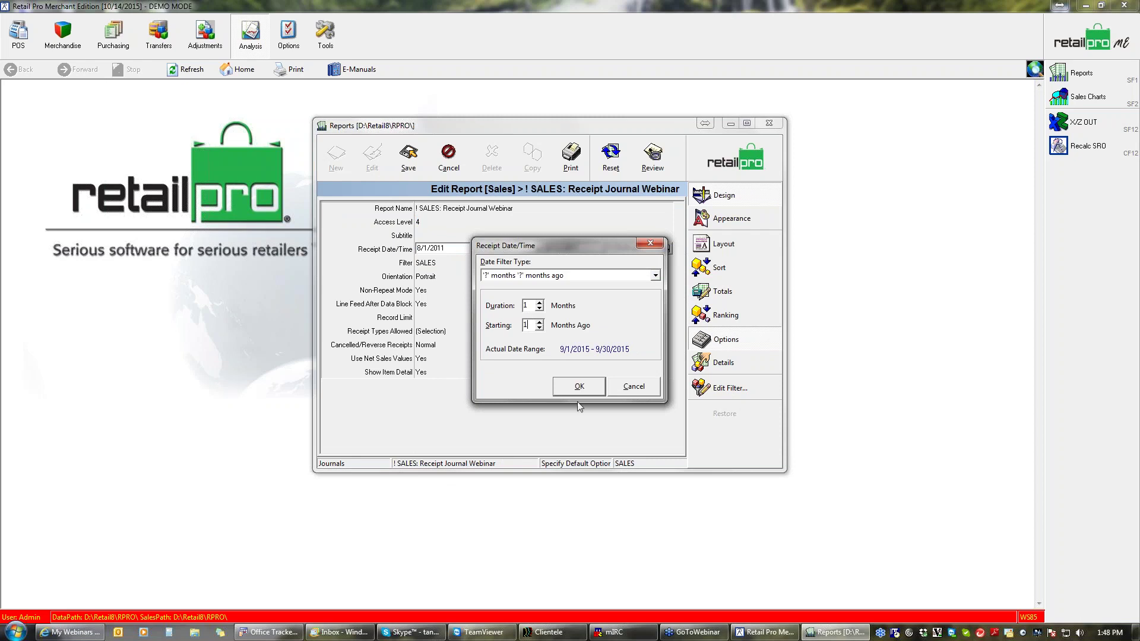
pyautogui.click(581, 388)
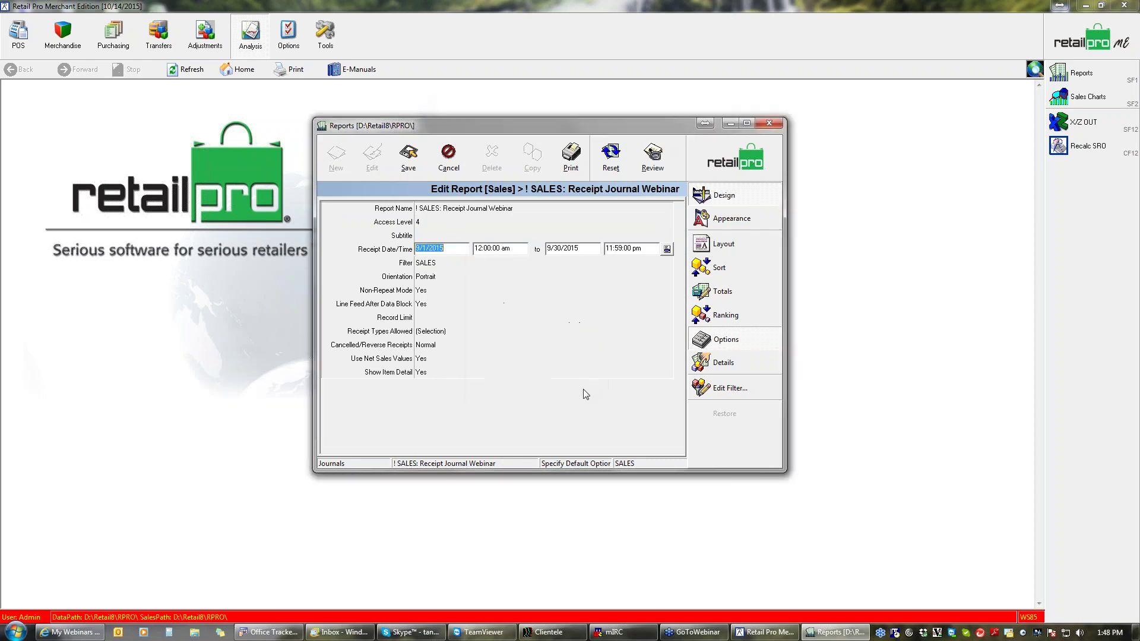
# - Switch the report orientation to Landscape and back to Portrait
pyautogui.click(447, 280)
pyautogui.click(667, 277)
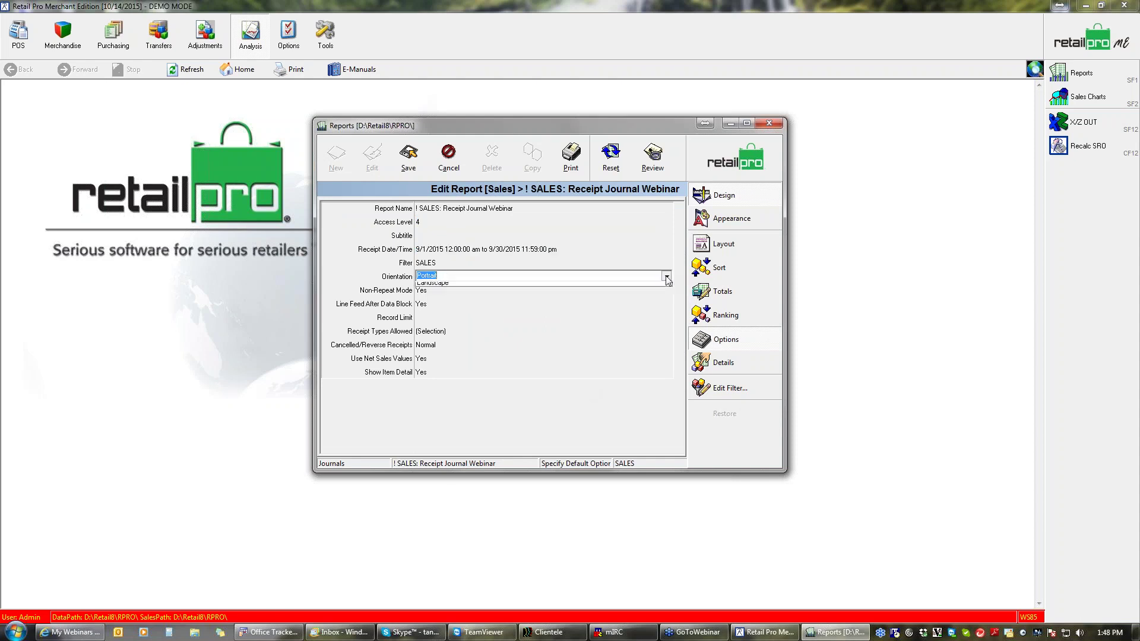
pyautogui.click(647, 295)
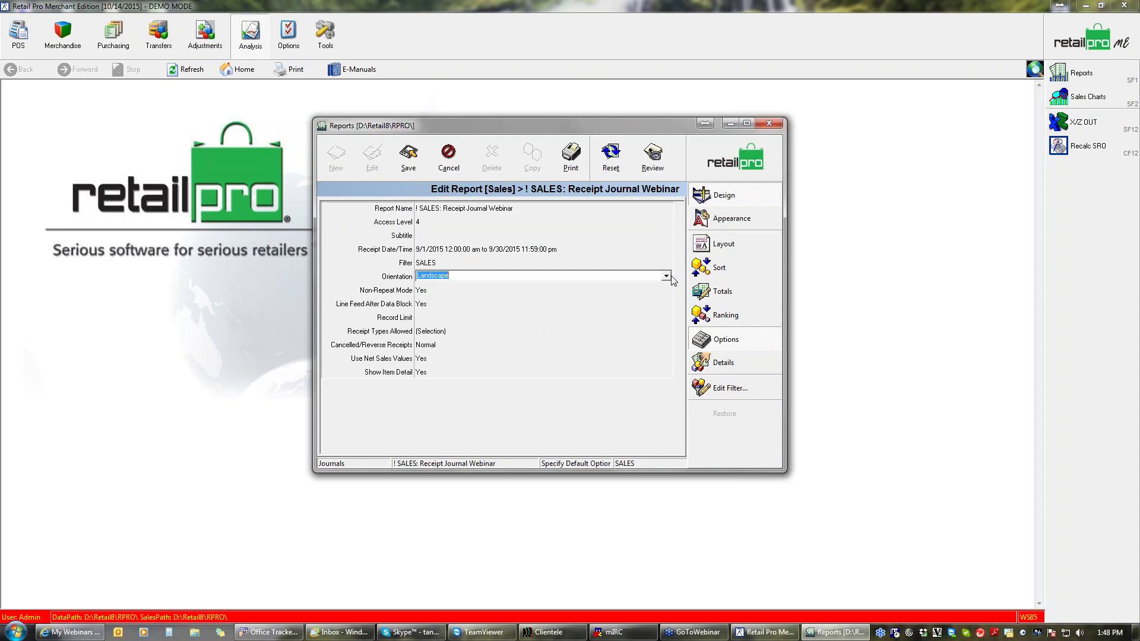
pyautogui.click(666, 277)
pyautogui.click(621, 288)
# - Review the Line Feed After Data Block, Receipt Types Allowed and Cancelled/Reverse Receipts options
pyautogui.click(424, 304)
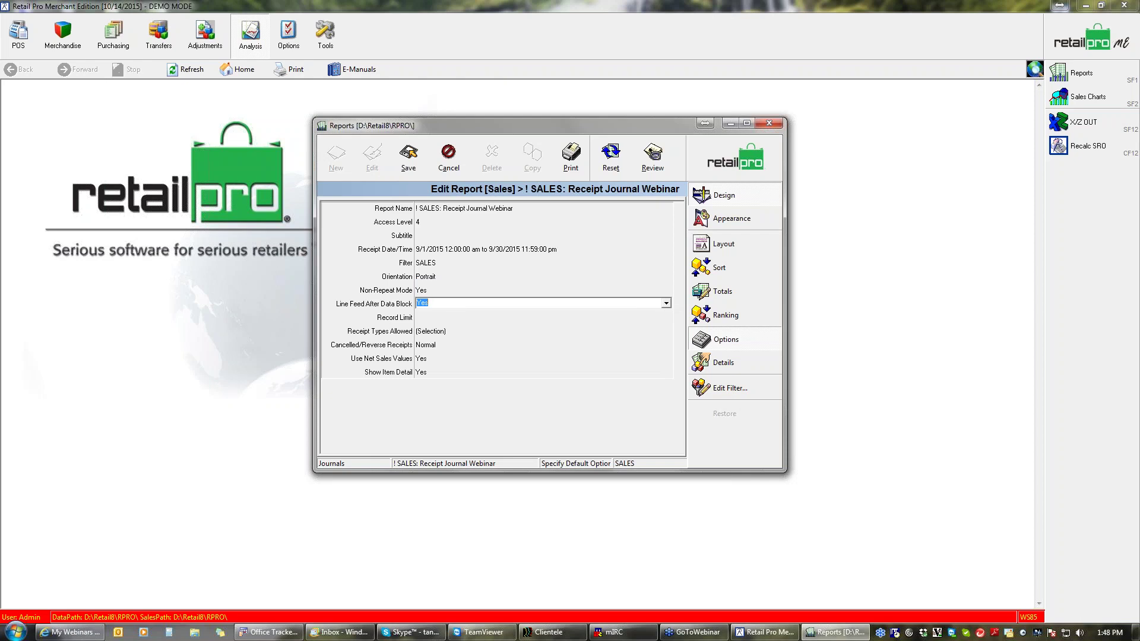
pyautogui.click(435, 335)
pyautogui.click(665, 332)
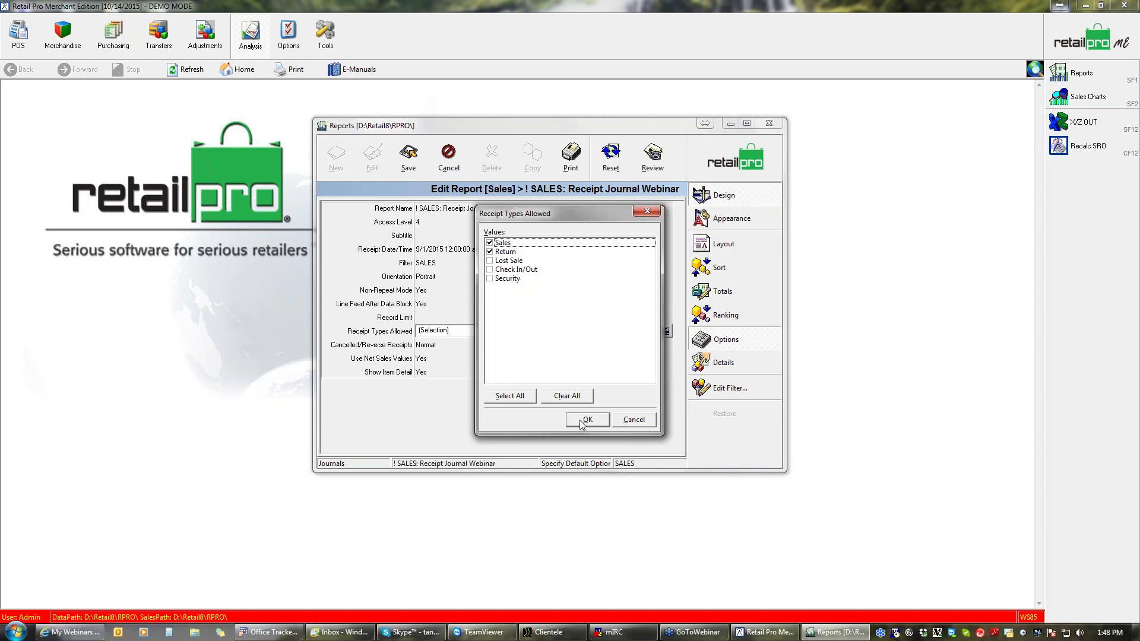
pyautogui.click(583, 423)
pyautogui.click(668, 347)
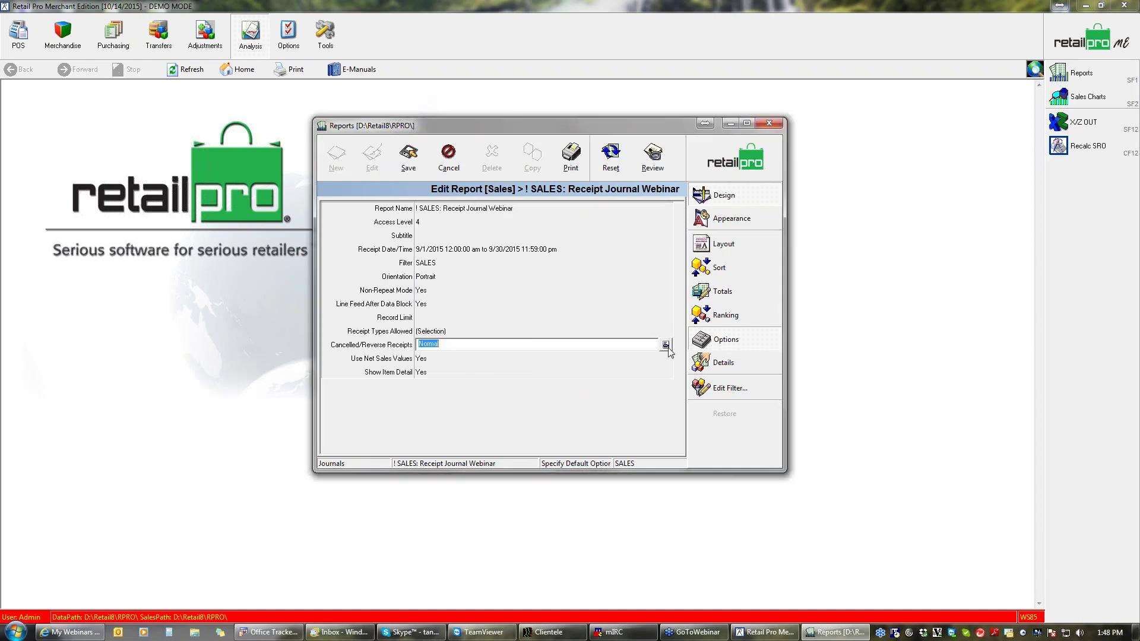
pyautogui.click(666, 345)
pyautogui.click(588, 420)
# - Switch Show Item Detail to No and back to Yes
pyautogui.click(434, 374)
pyautogui.click(667, 372)
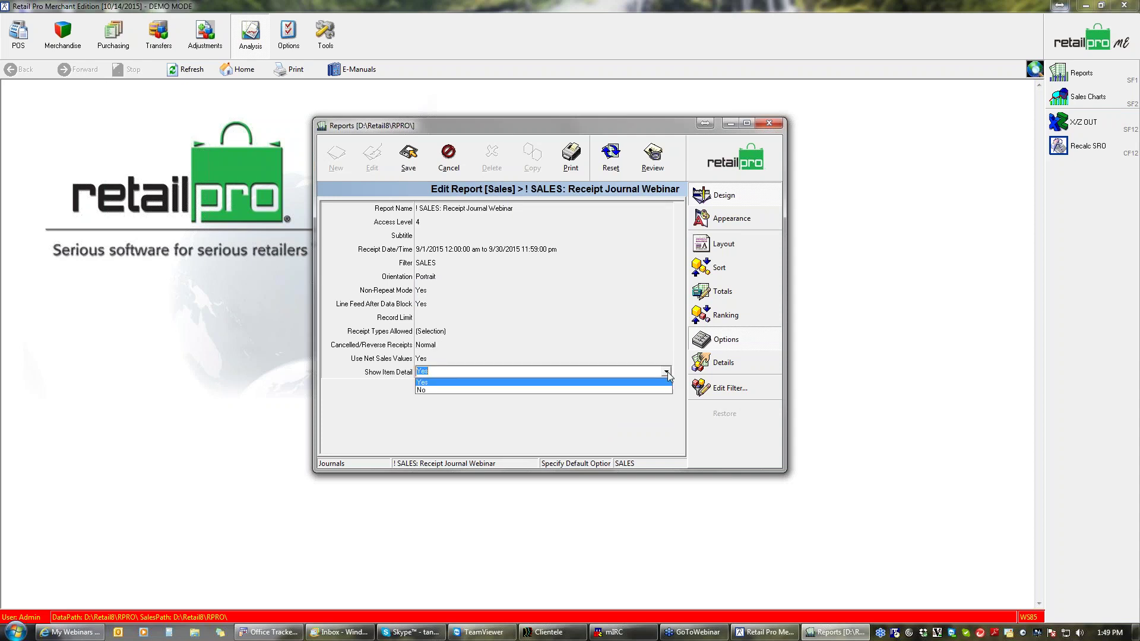
pyautogui.click(650, 390)
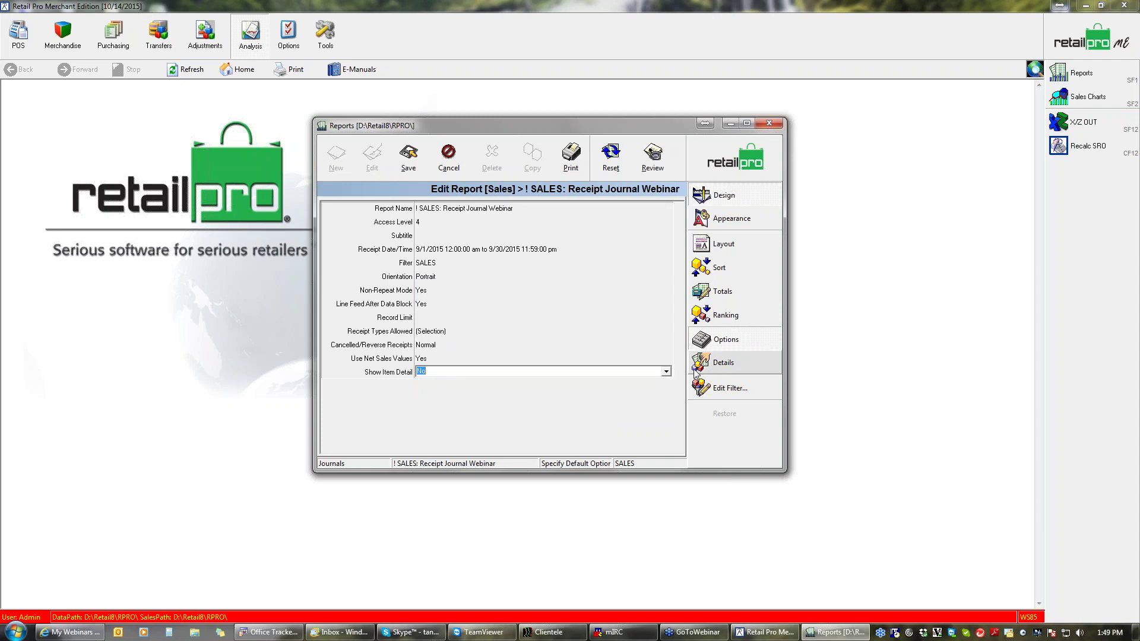
pyautogui.click(667, 373)
pyautogui.click(651, 383)
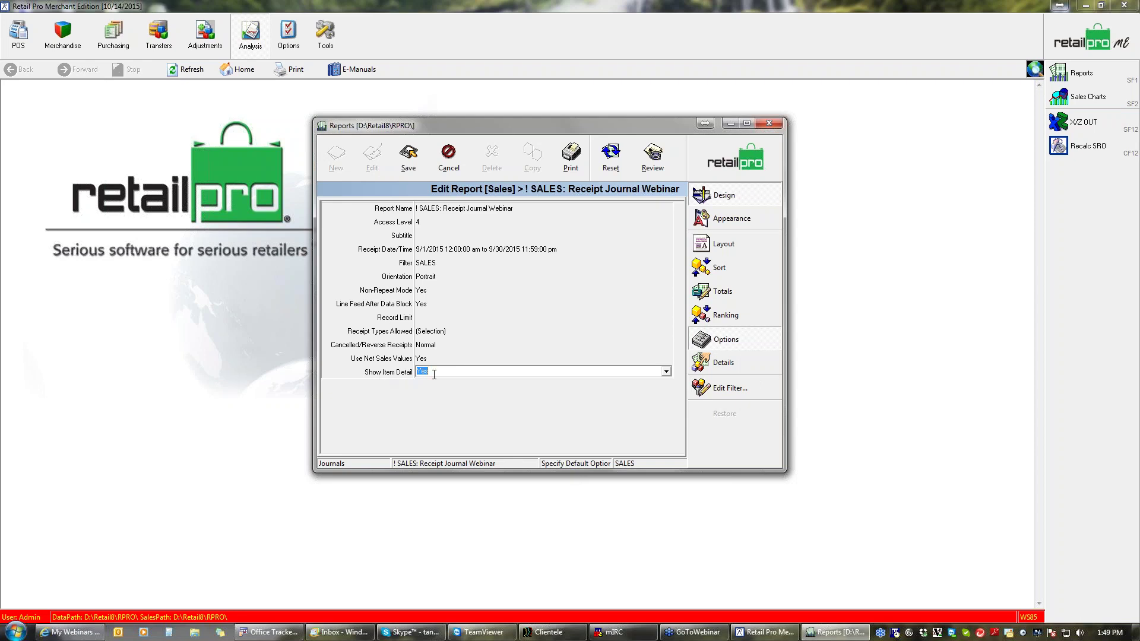
# - In the report's item details, add DCS directly after Item # and remove the Attribute and Size fields
pyautogui.click(750, 362)
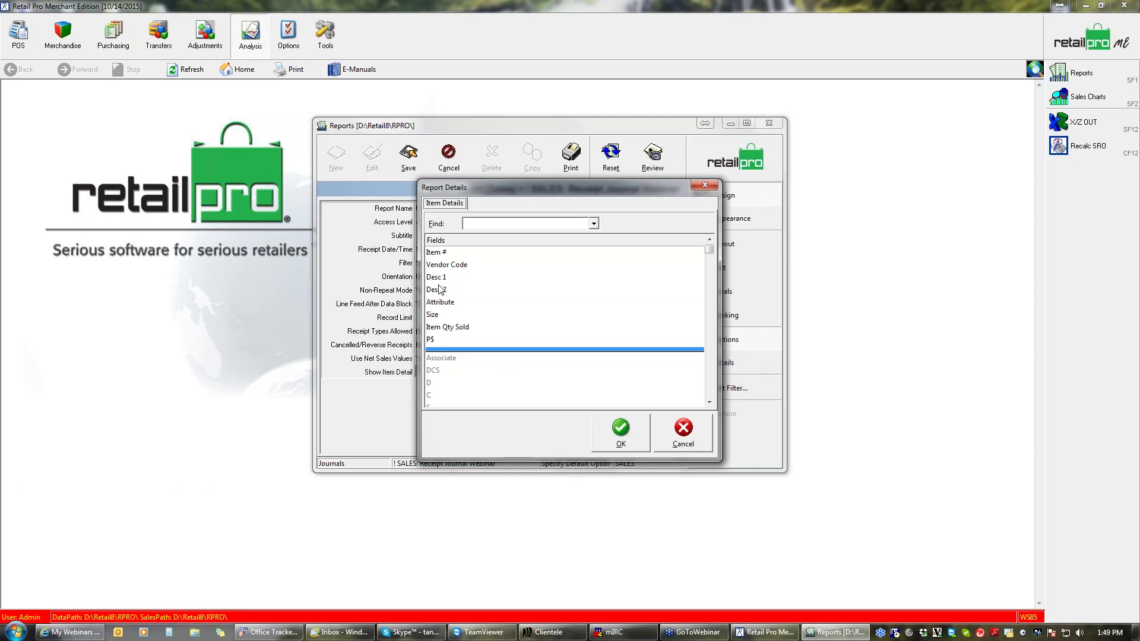
pyautogui.doubleClick(433, 370)
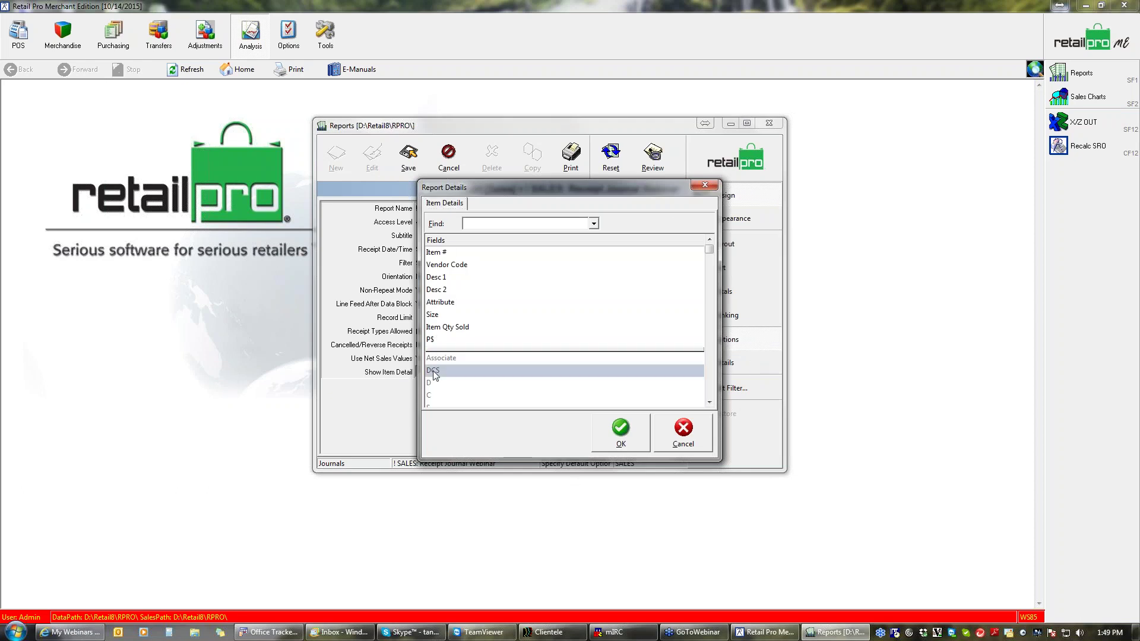
pyautogui.moveTo(434, 351); pyautogui.dragTo(443, 267)
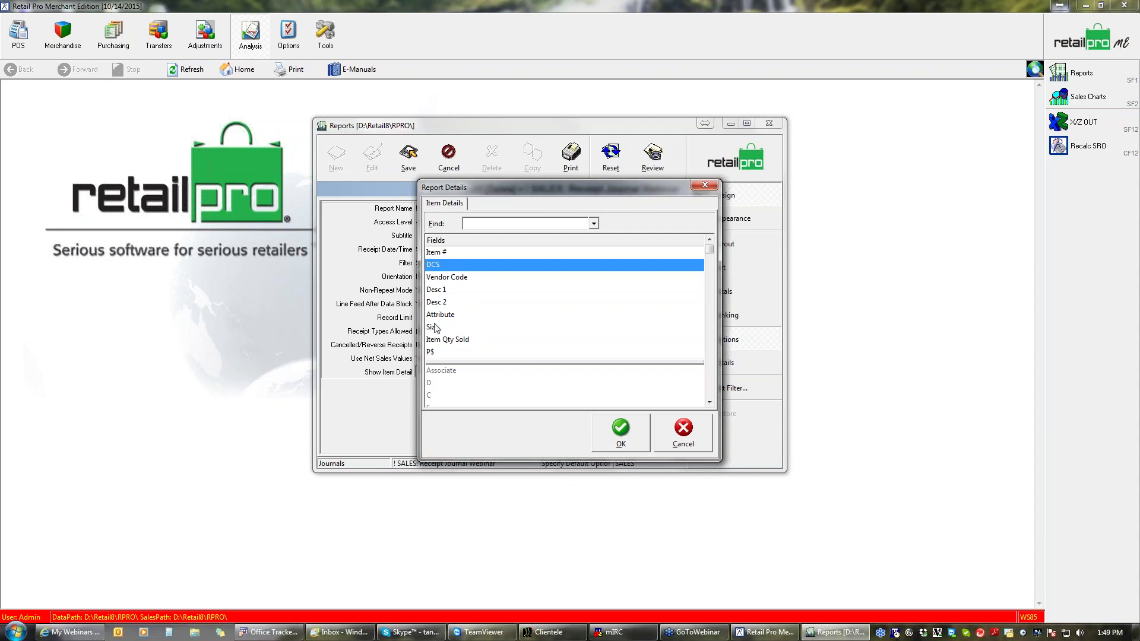
pyautogui.doubleClick(451, 317)
pyautogui.doubleClick(450, 317)
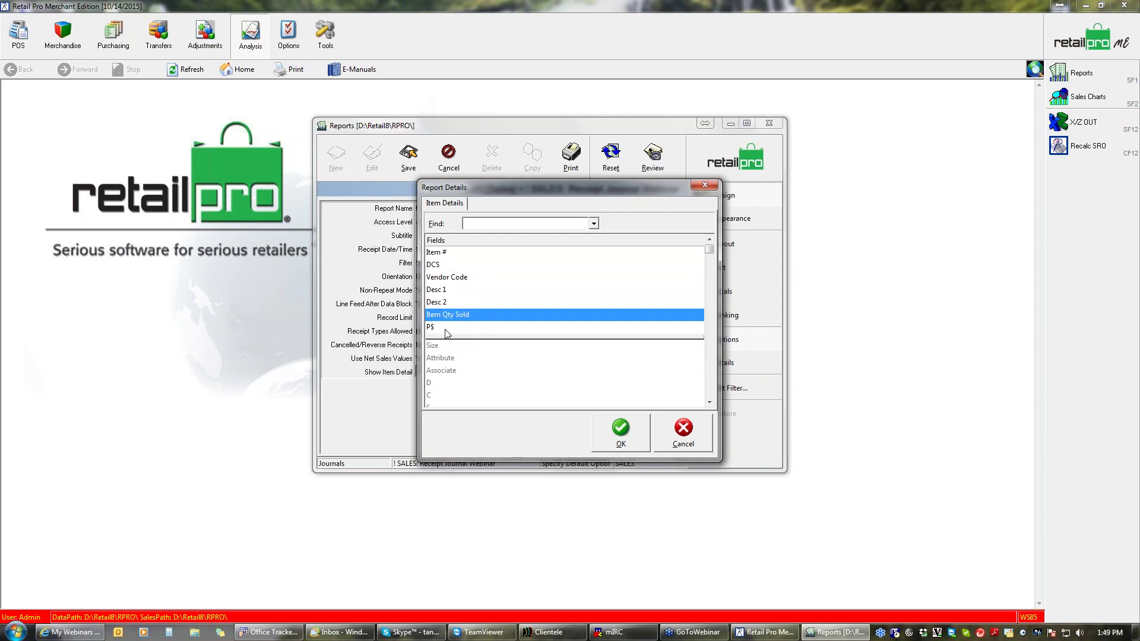
# - Look through the remaining available item detail fields for the report
pyautogui.click(710, 402)
pyautogui.click(709, 401)
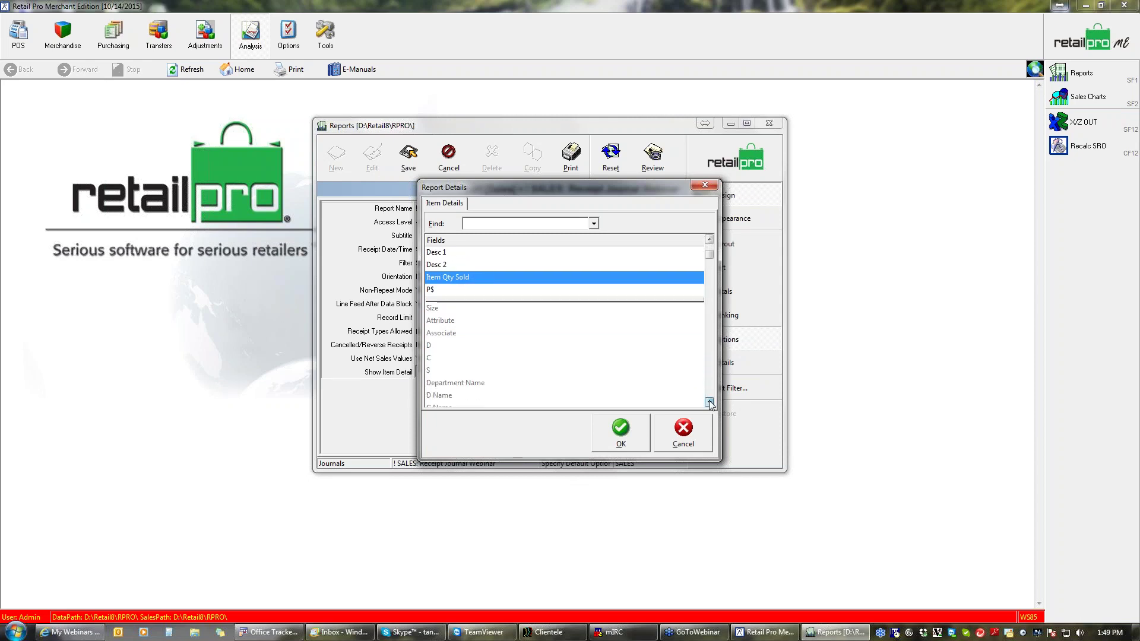
pyautogui.click(710, 401)
pyautogui.click(709, 402)
pyautogui.click(709, 402)
pyautogui.click(710, 402)
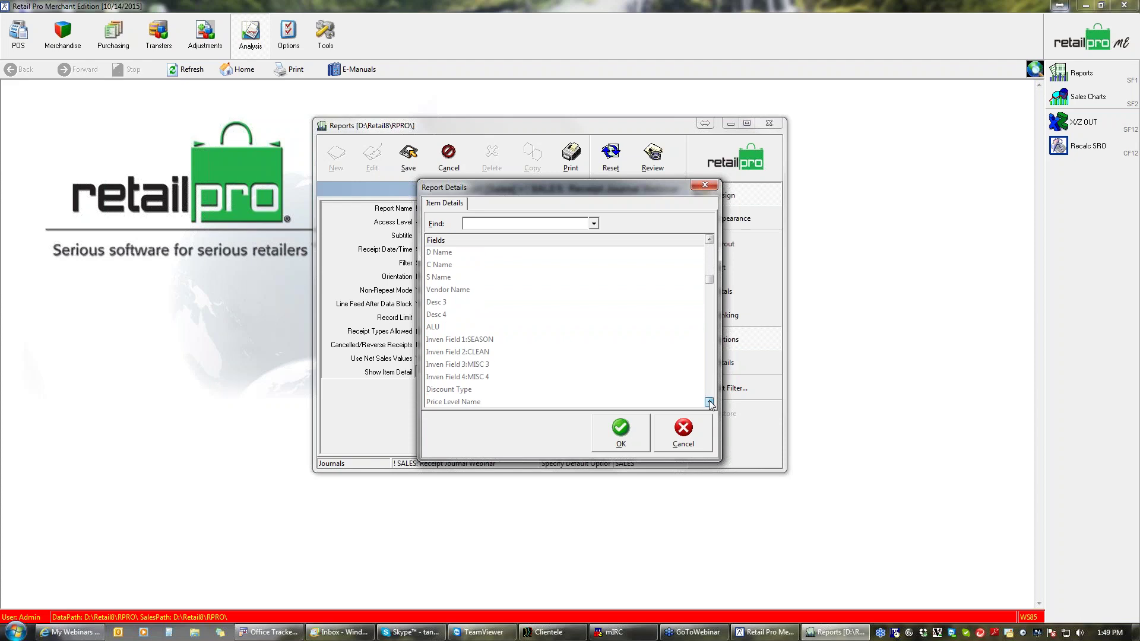
pyautogui.click(709, 402)
pyautogui.click(710, 402)
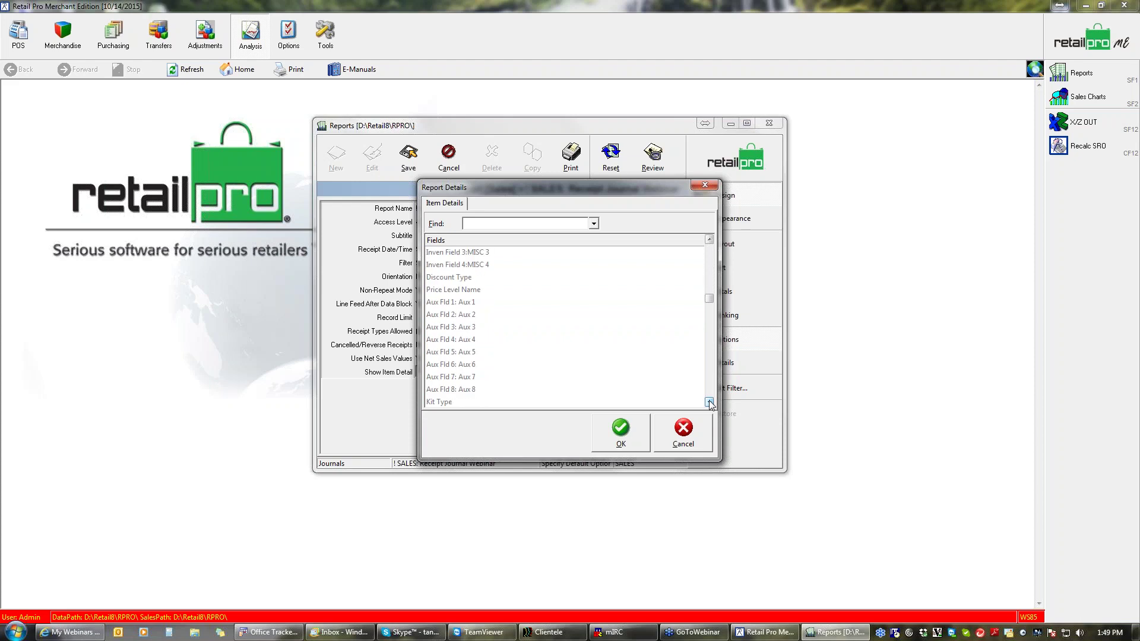
pyautogui.click(709, 402)
pyautogui.click(710, 402)
pyautogui.click(710, 402)
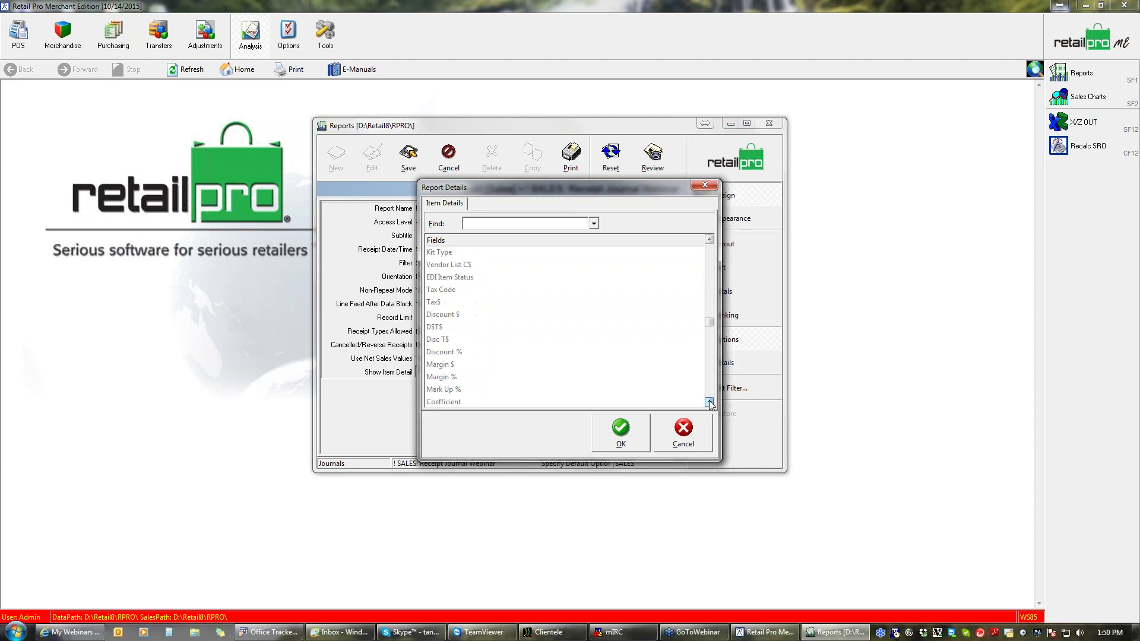
pyautogui.click(709, 402)
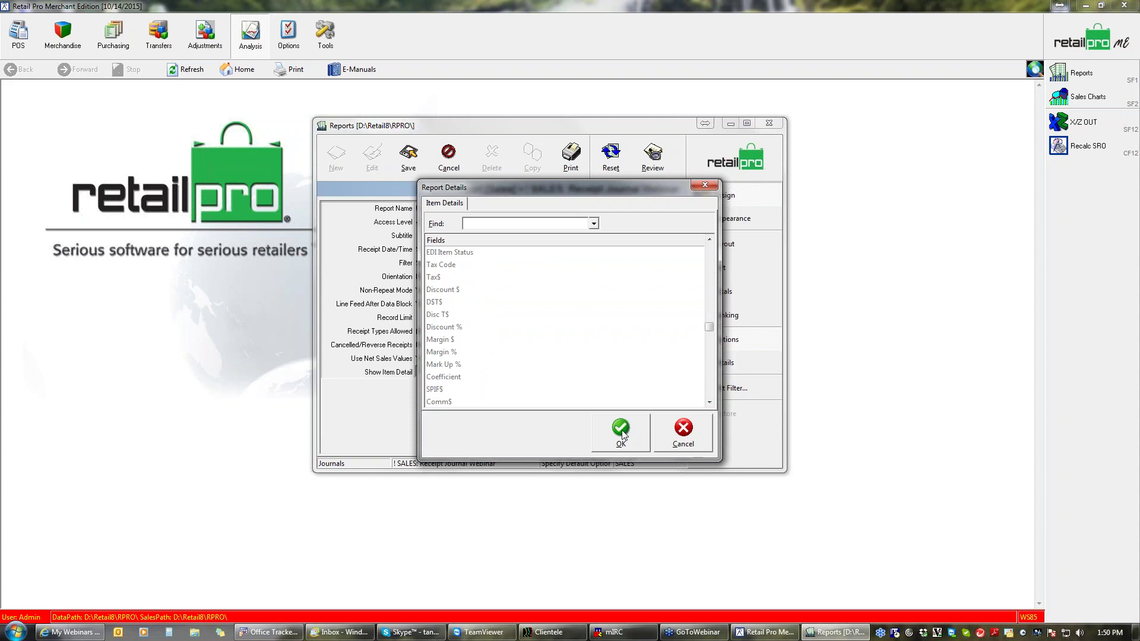
# - Accept the report's item details, and set the font of its totals to Arial Bold, size 10
pyautogui.click(621, 432)
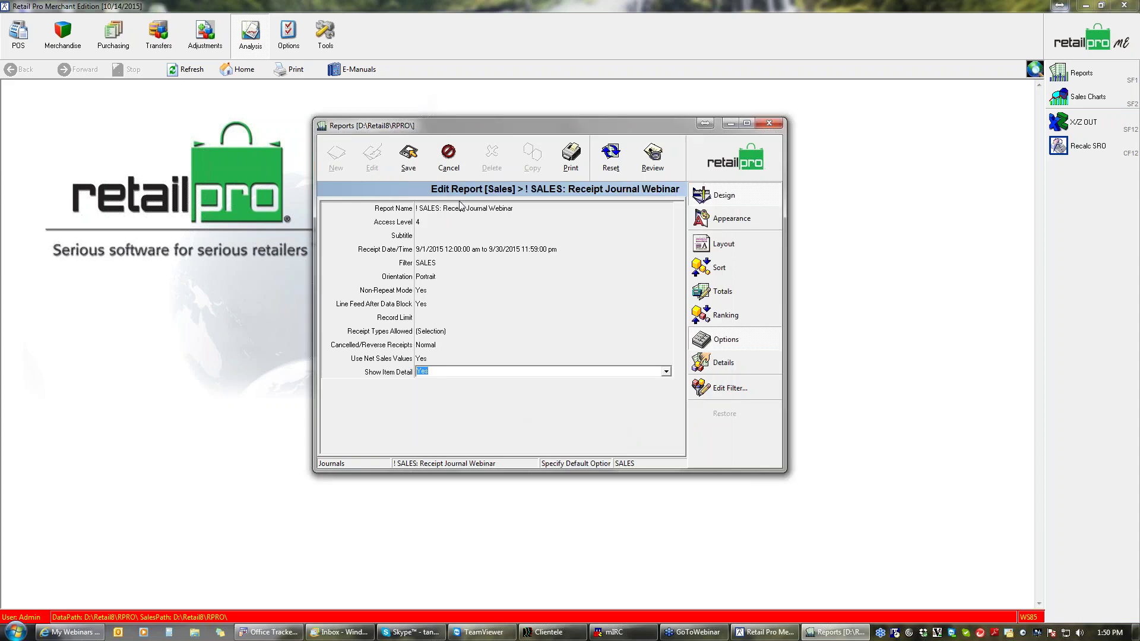
pyautogui.click(727, 223)
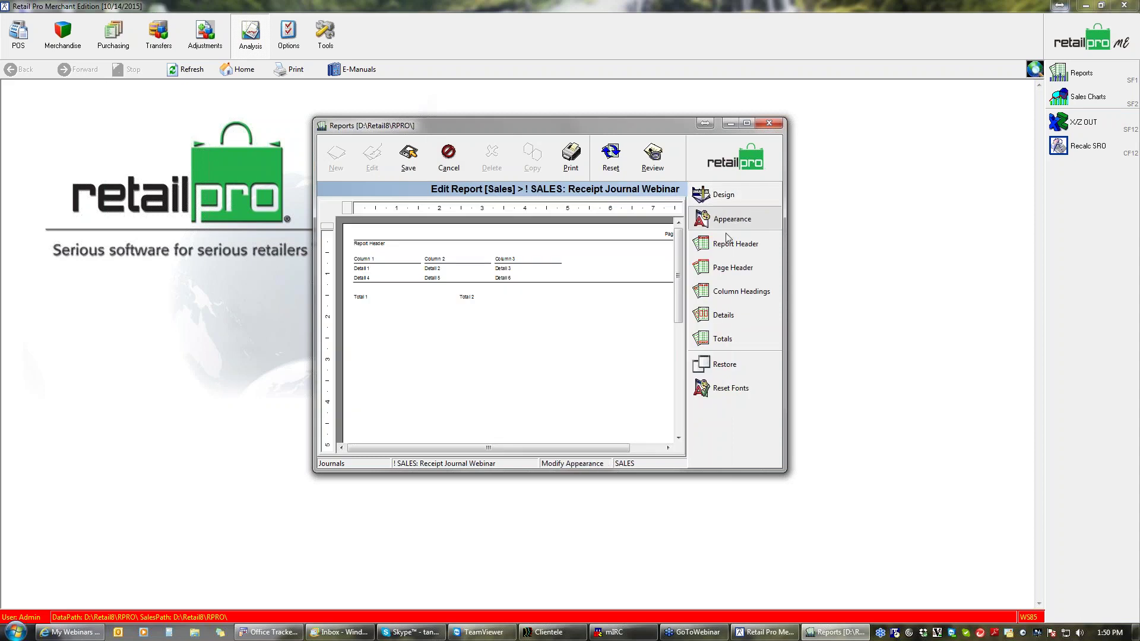
pyautogui.click(742, 337)
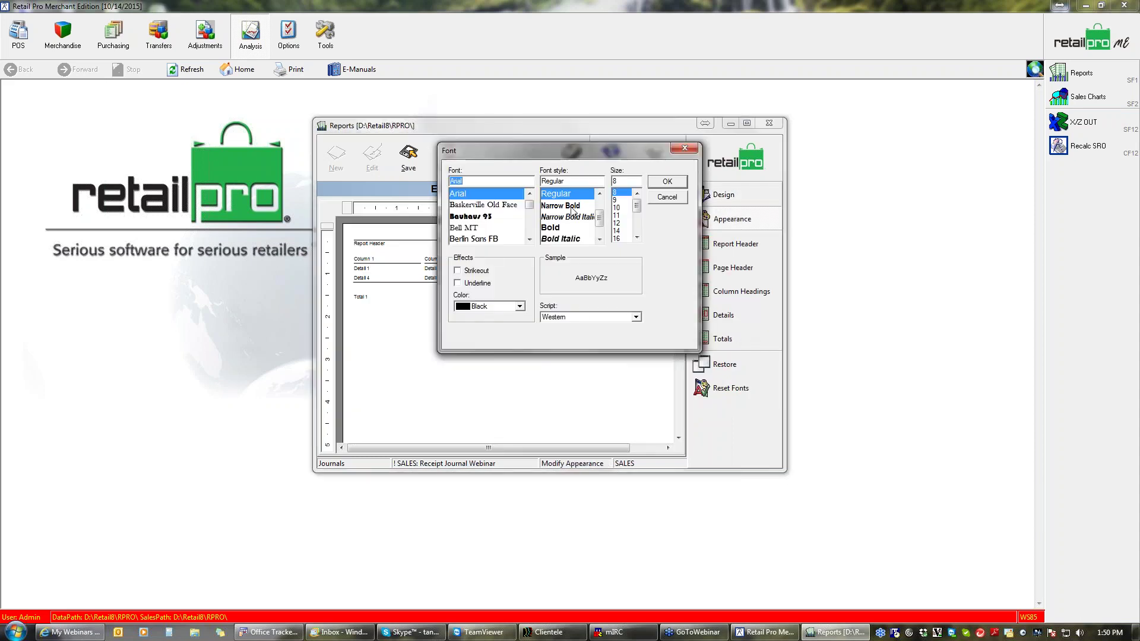
pyautogui.click(556, 227)
pyautogui.click(617, 208)
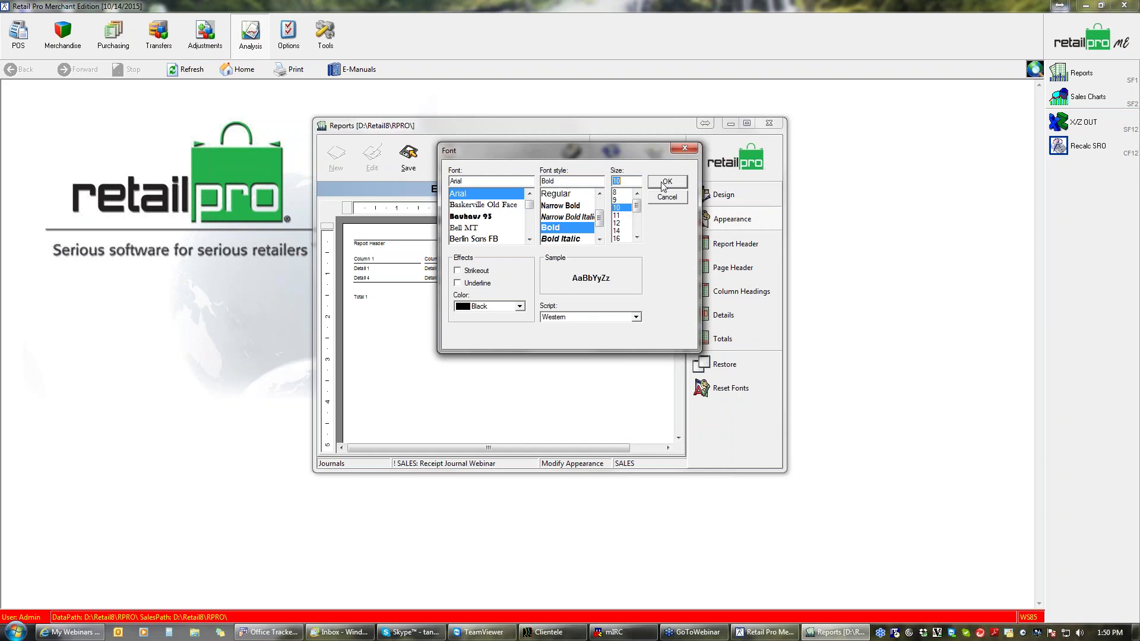
pyautogui.click(663, 185)
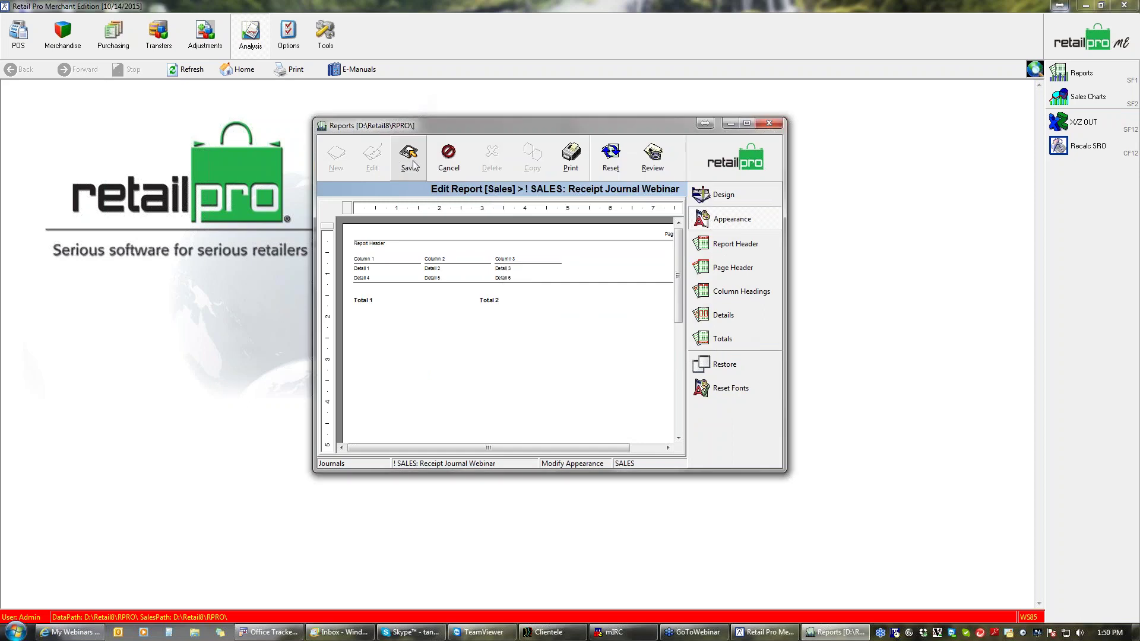
pyautogui.click(743, 196)
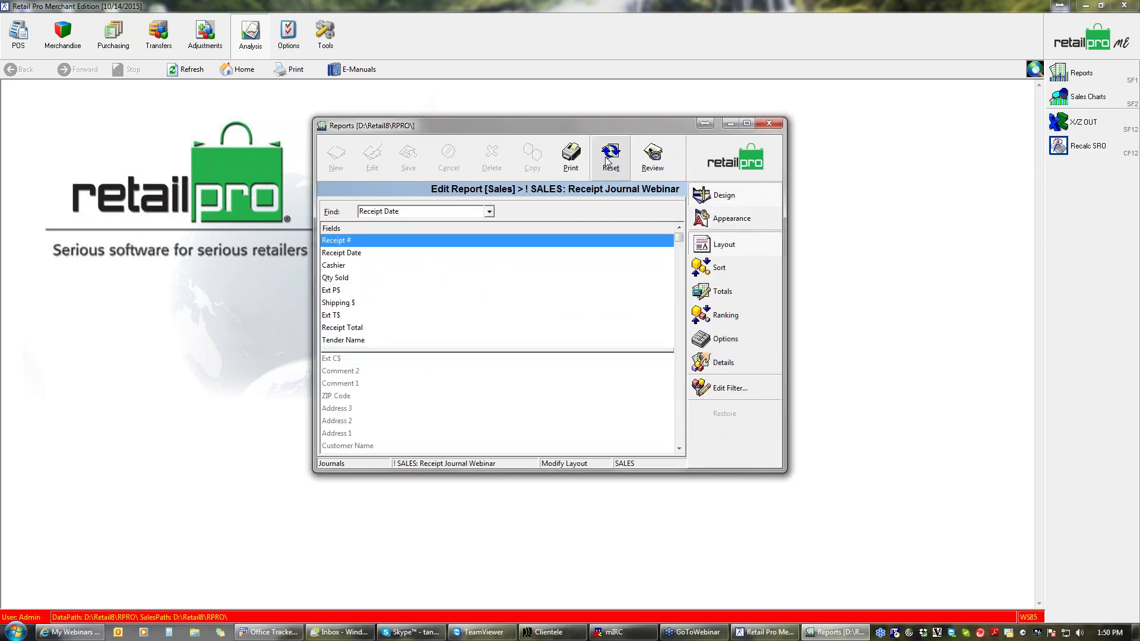
# - Preview the Receipt Journal Webinar report for 9/1/2015 to 9/30/2015 with item detail, and close it without saving
pyautogui.click(570, 156)
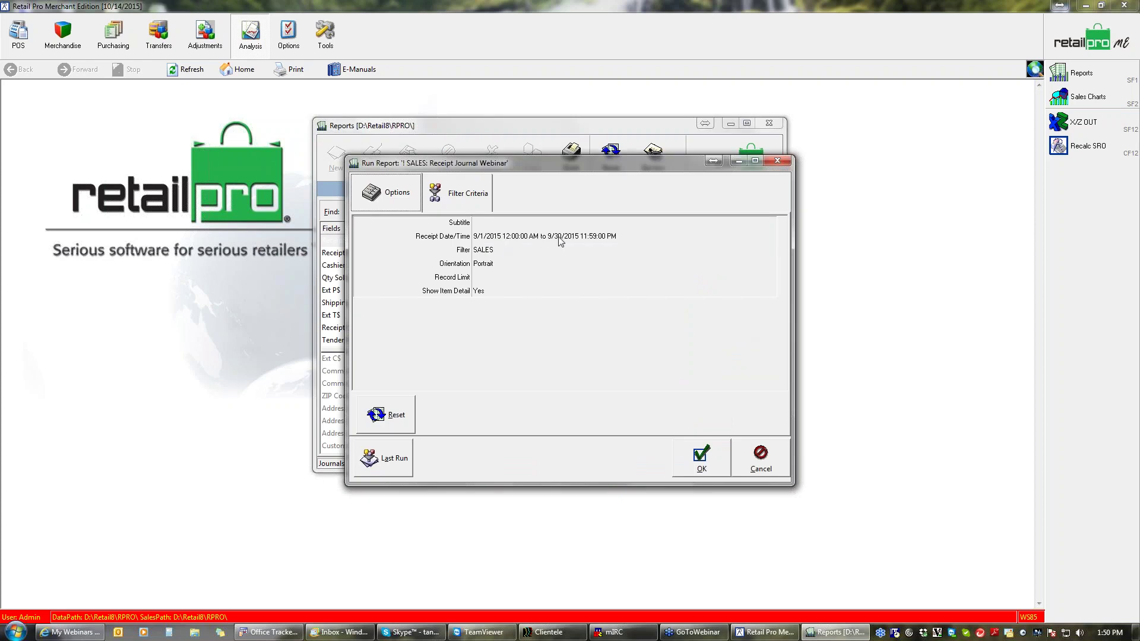
pyautogui.click(701, 455)
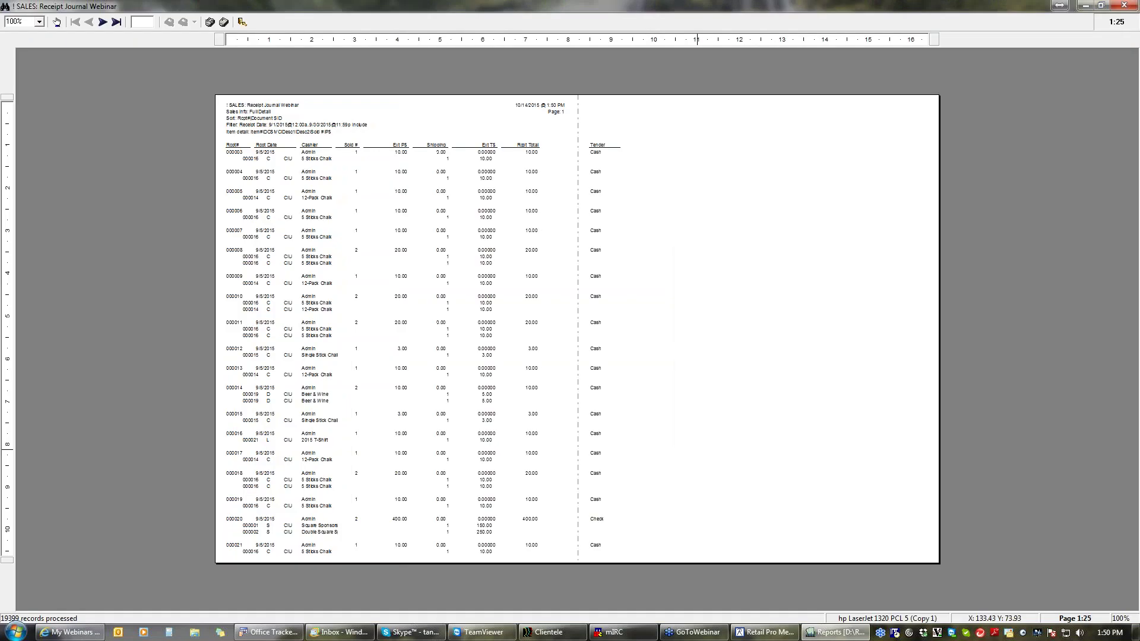
pyautogui.press('+')
pyautogui.press('+')
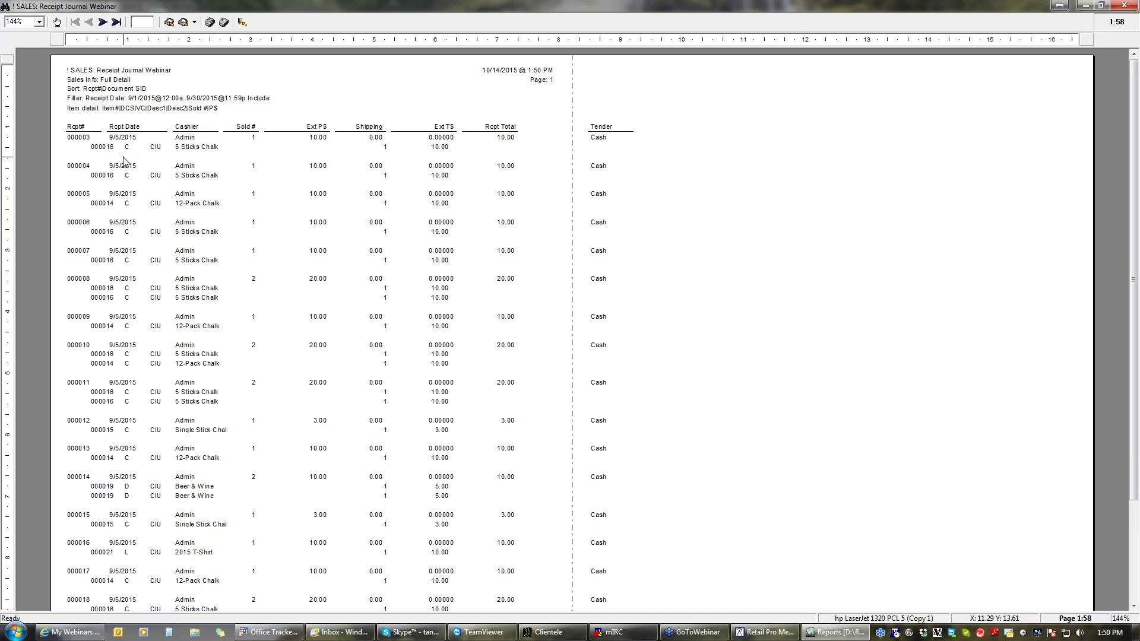
pyautogui.click(1130, 7)
pyautogui.click(681, 356)
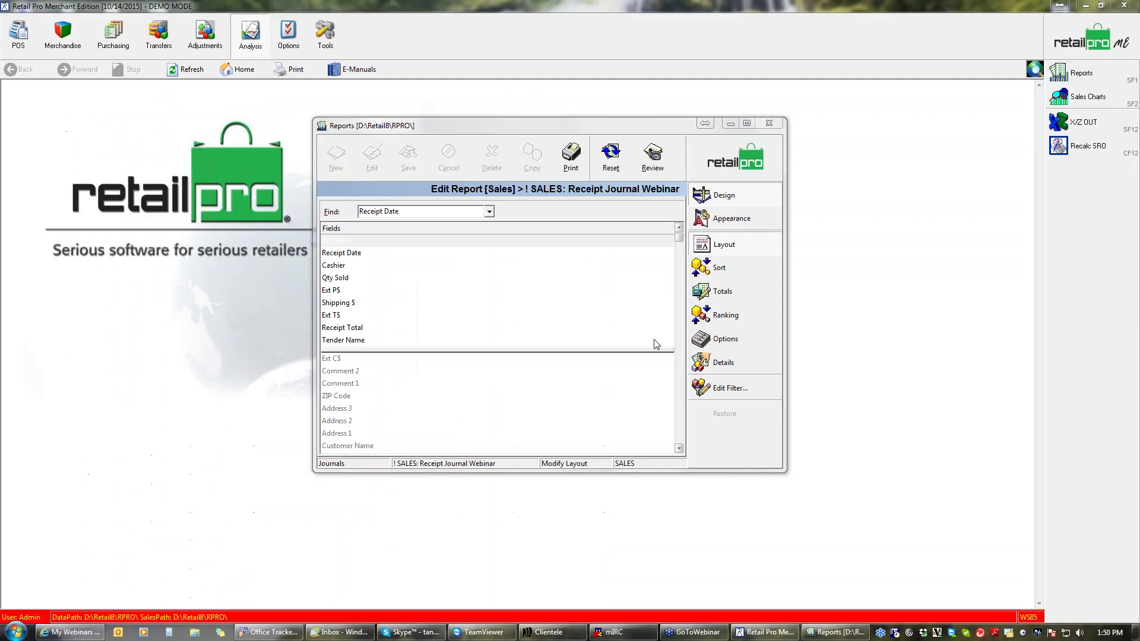
# - Set the report's Line Feed After Data Block option to No and save the report design
pyautogui.click(721, 339)
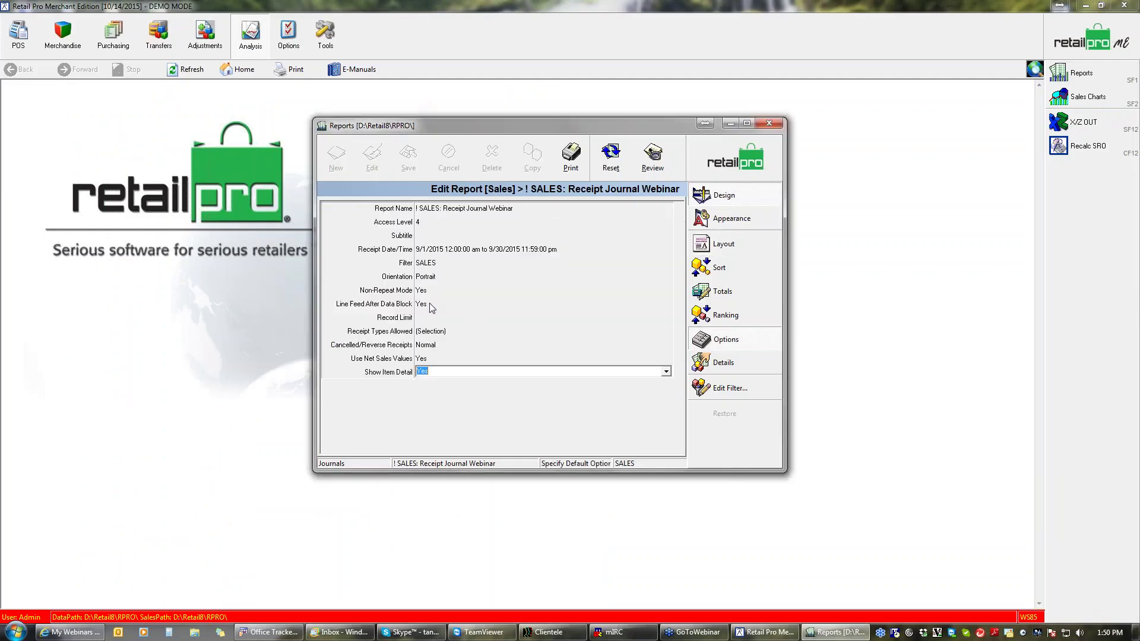
pyautogui.click(432, 305)
pyautogui.click(666, 305)
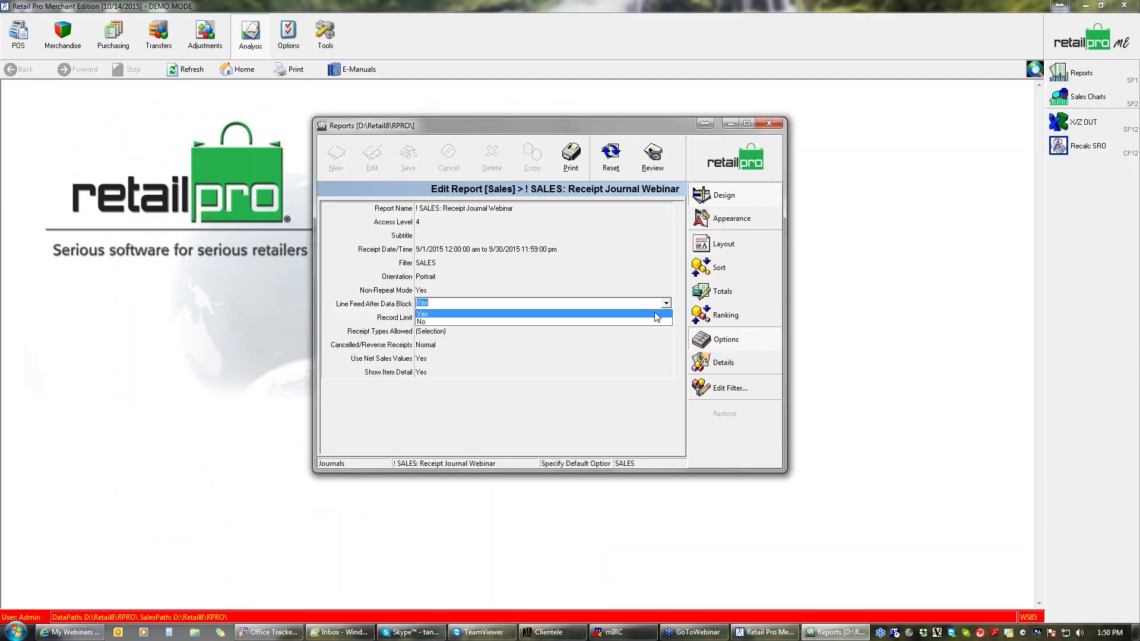
pyautogui.click(653, 318)
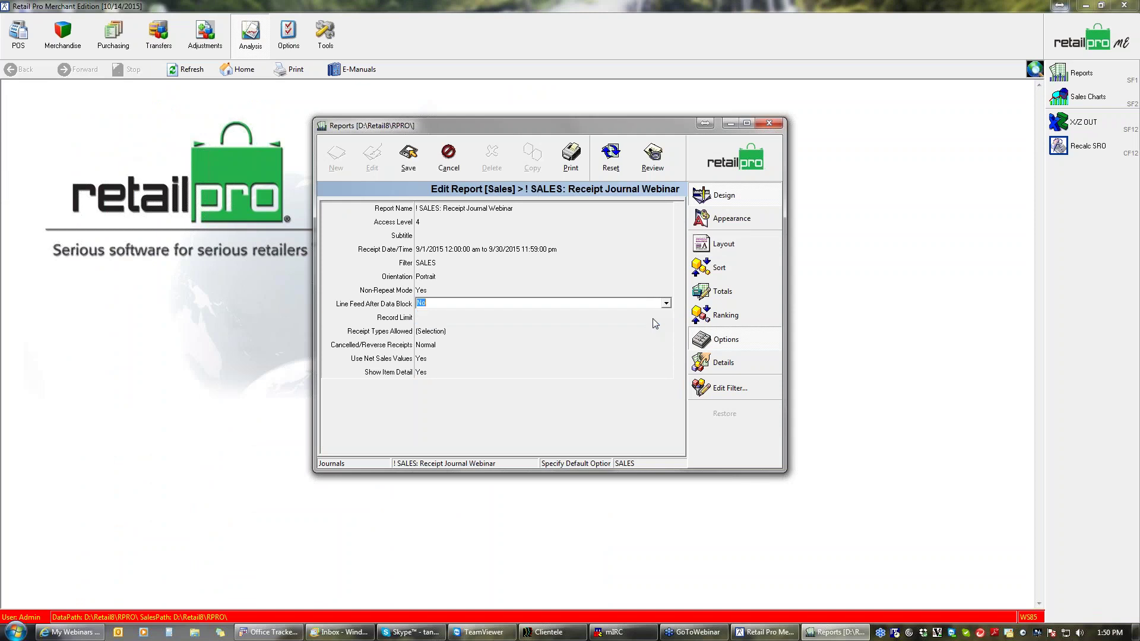
pyautogui.click(410, 158)
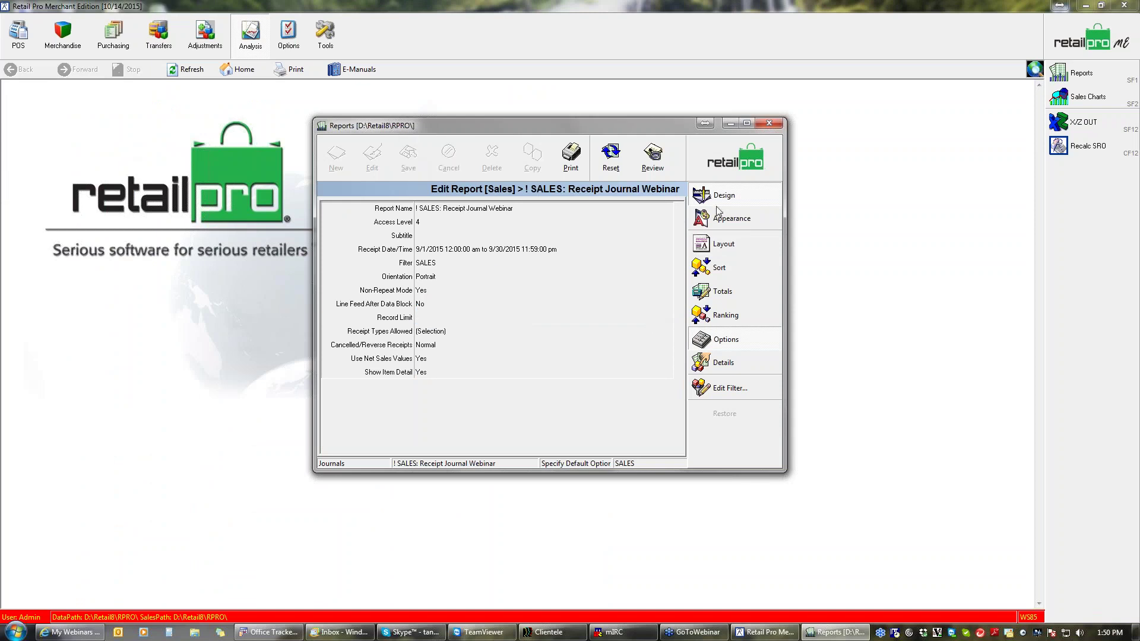
# - Run the receipt journal again, switch the previewed pages to Landscape in the print setup, and close the preview without saving
pyautogui.click(572, 156)
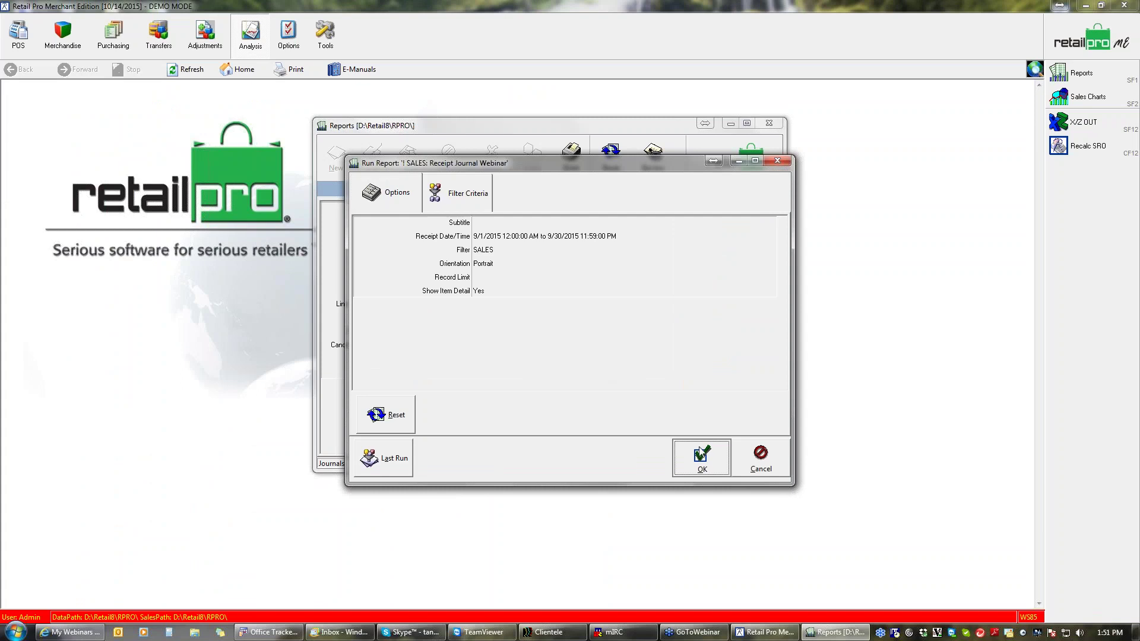
pyautogui.click(703, 459)
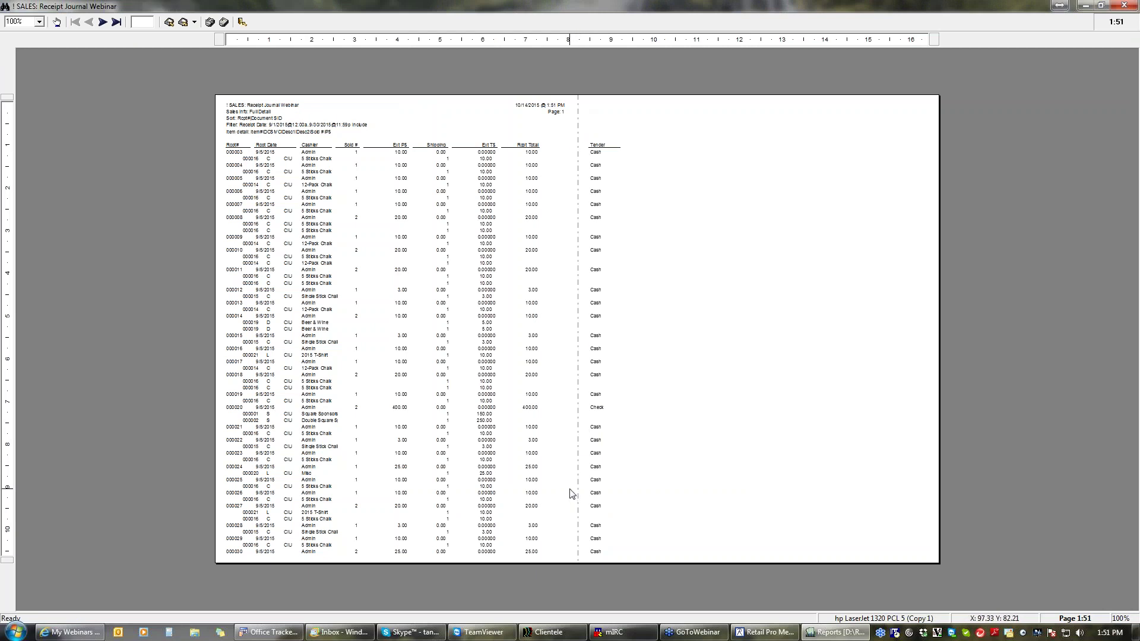
pyautogui.click(210, 27)
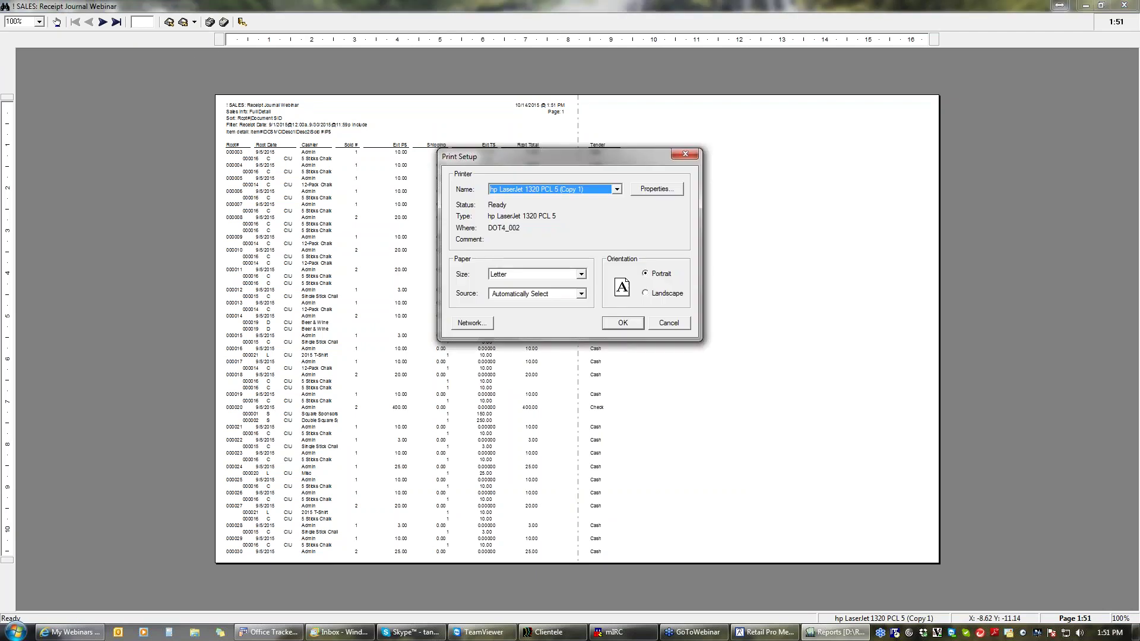
pyautogui.click(647, 293)
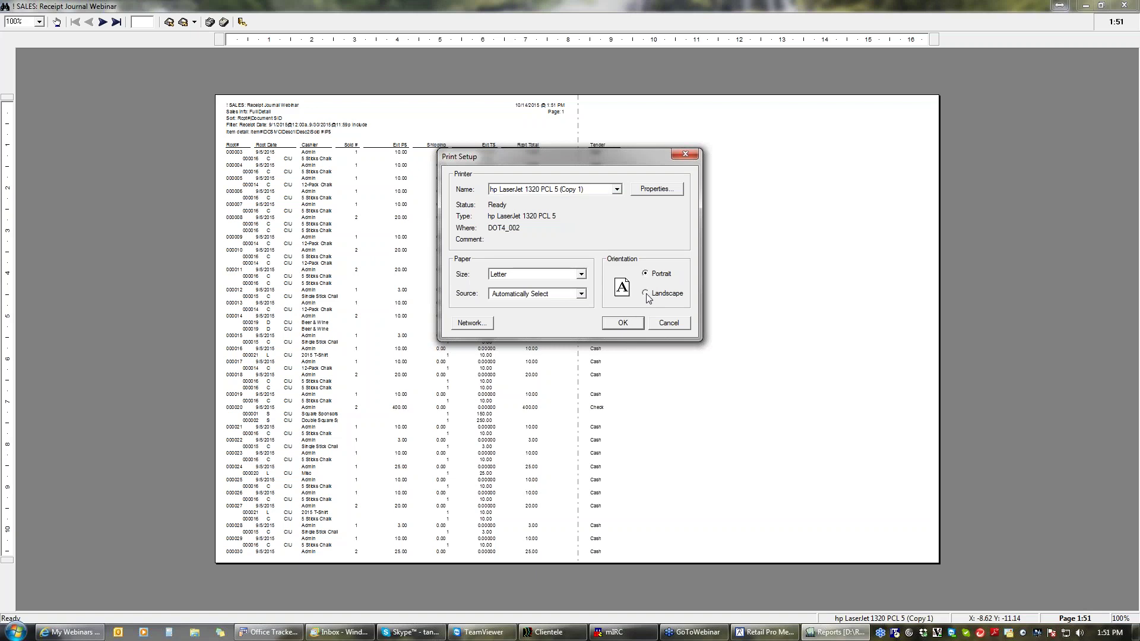
pyautogui.click(623, 323)
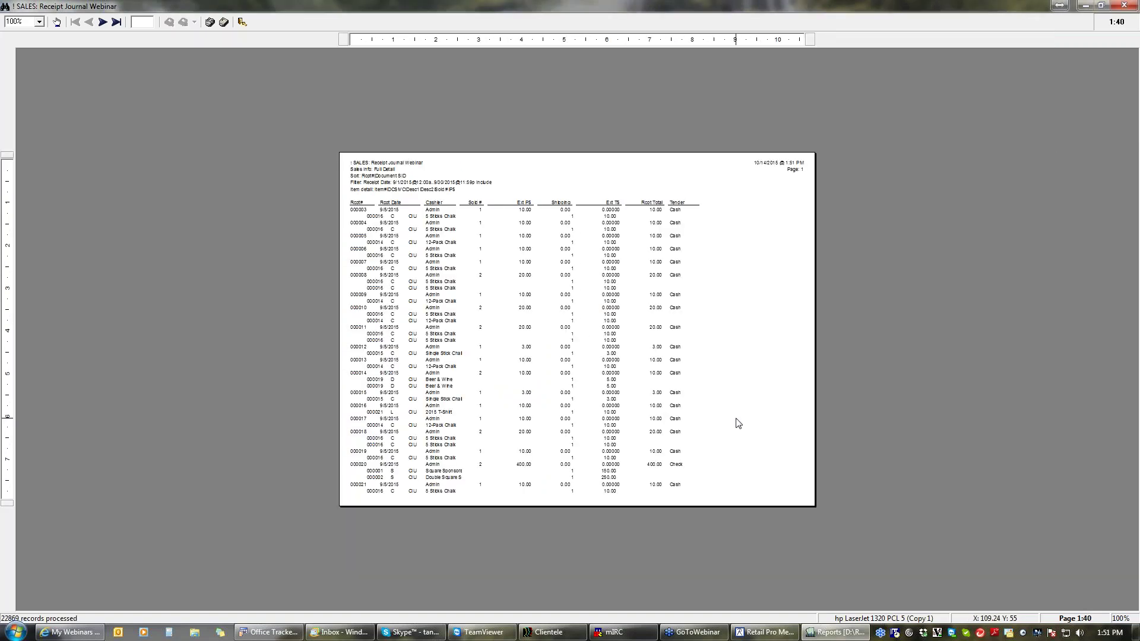
pyautogui.click(1126, 6)
pyautogui.click(678, 357)
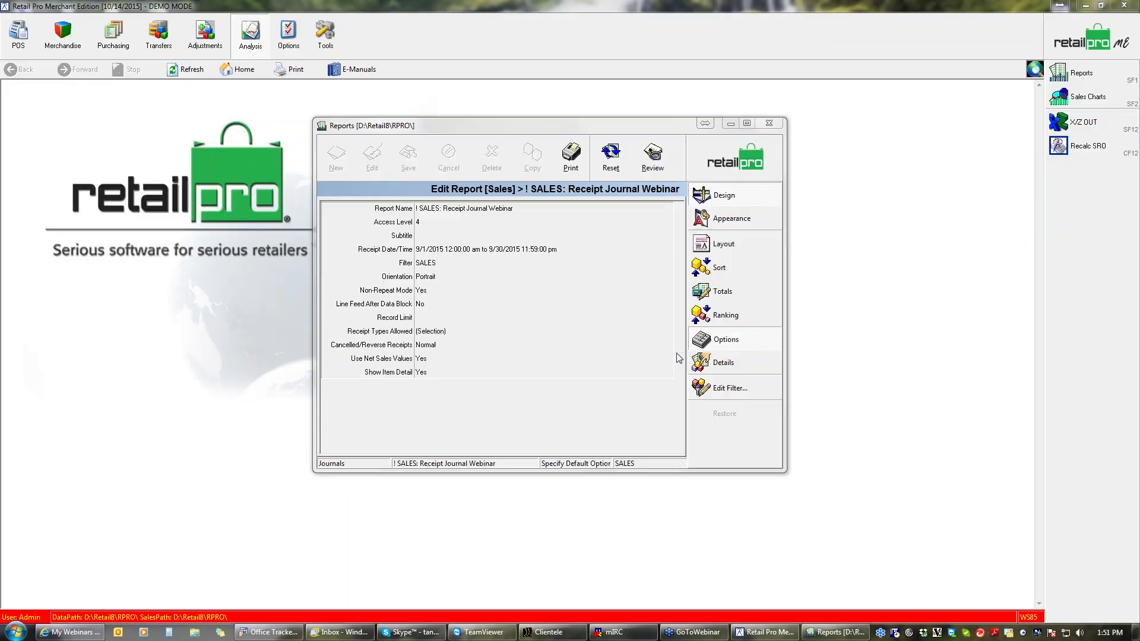
# - Set the report's default Orientation to Landscape and save the report design
pyautogui.click(434, 303)
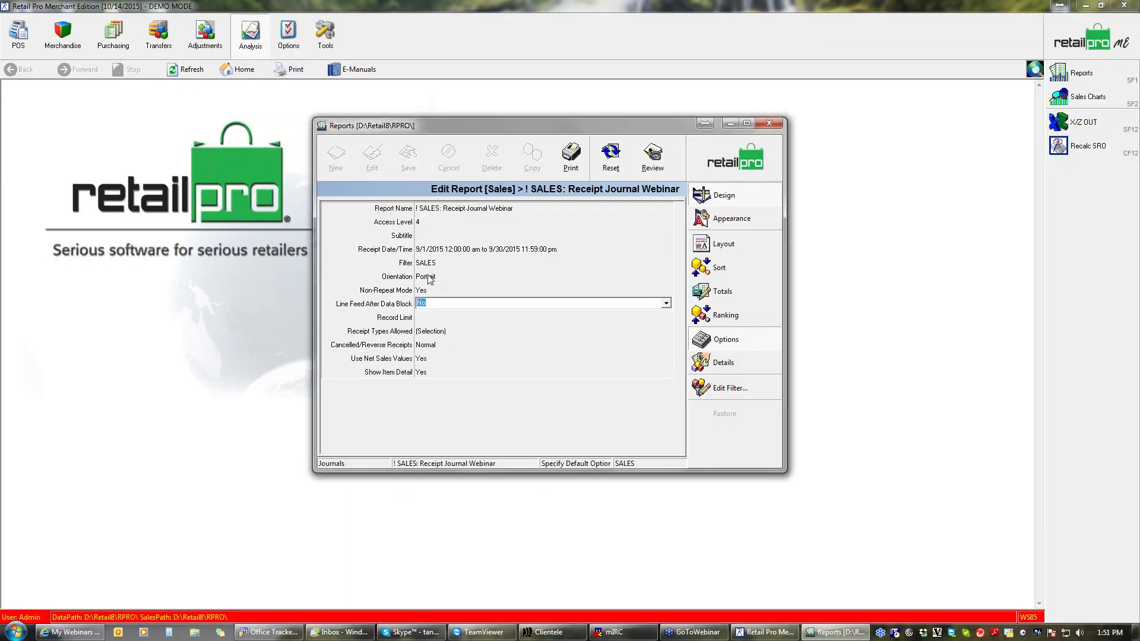
pyautogui.click(445, 278)
pyautogui.click(668, 277)
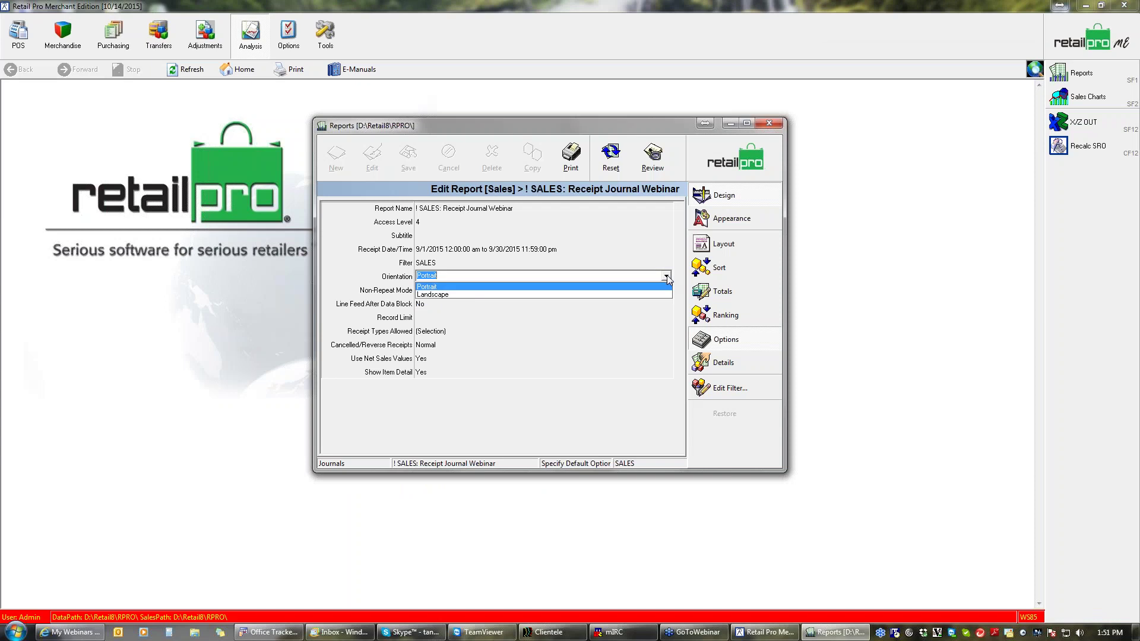
pyautogui.click(652, 294)
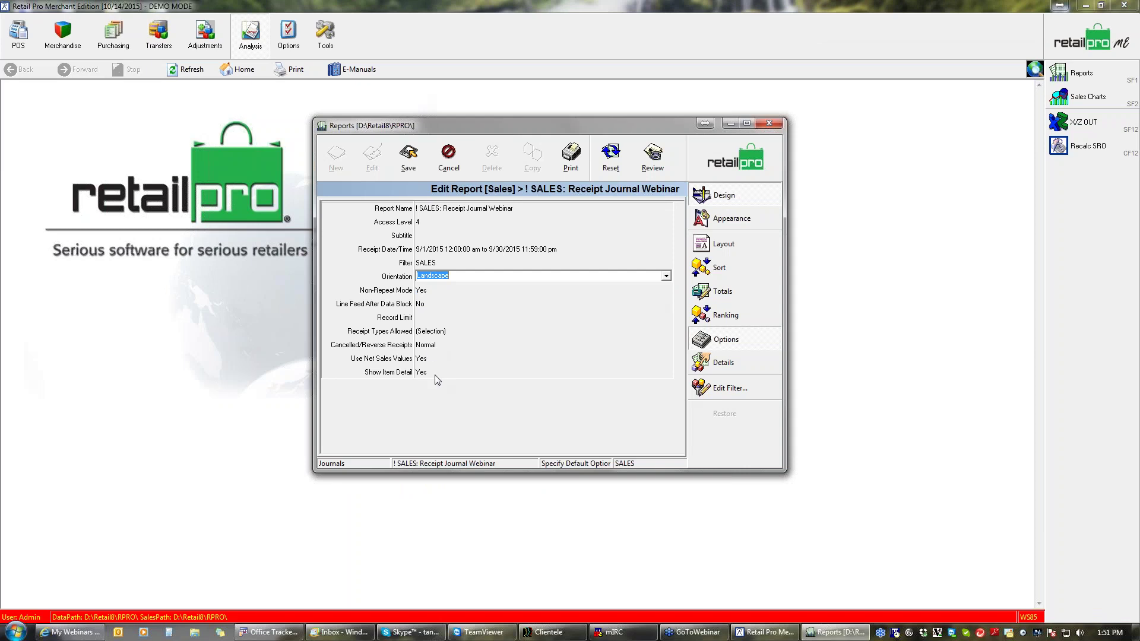
pyautogui.click(410, 159)
# - Run the receipt journal with Show Item Detail set to No, view the enlarged preview, and close it without saving
pyautogui.click(567, 159)
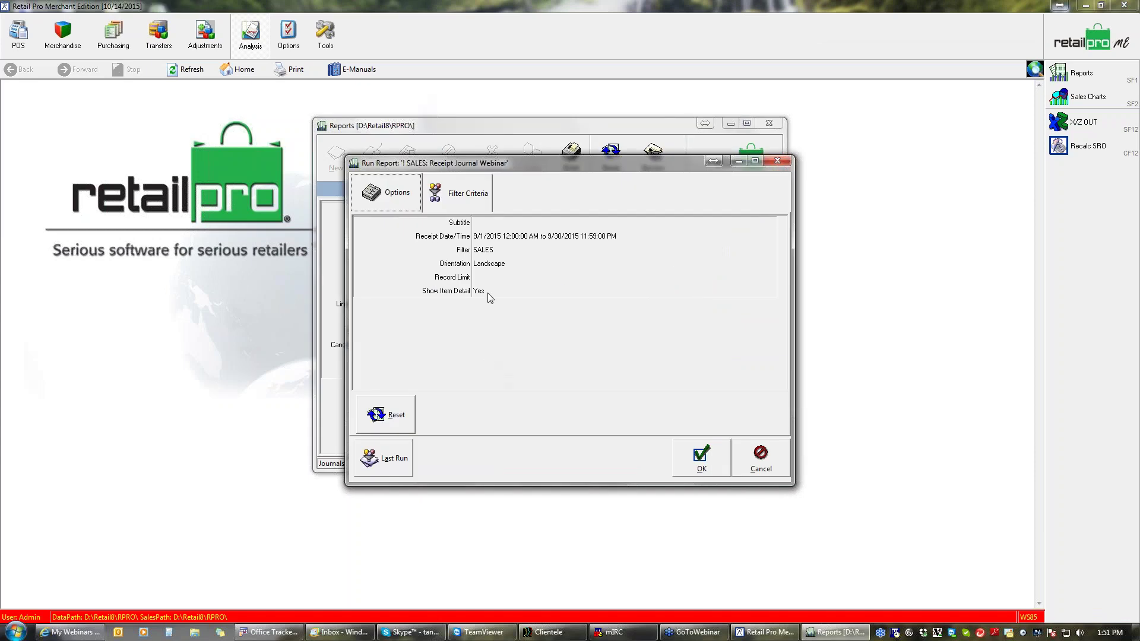
pyautogui.click(487, 292)
pyautogui.click(499, 295)
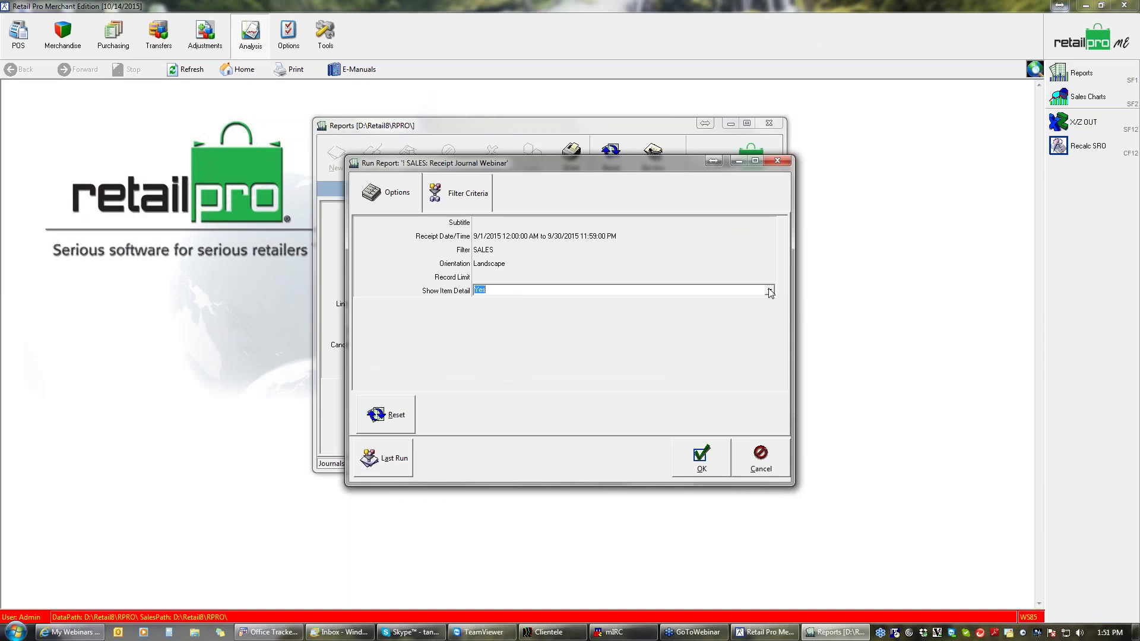
pyautogui.click(769, 291)
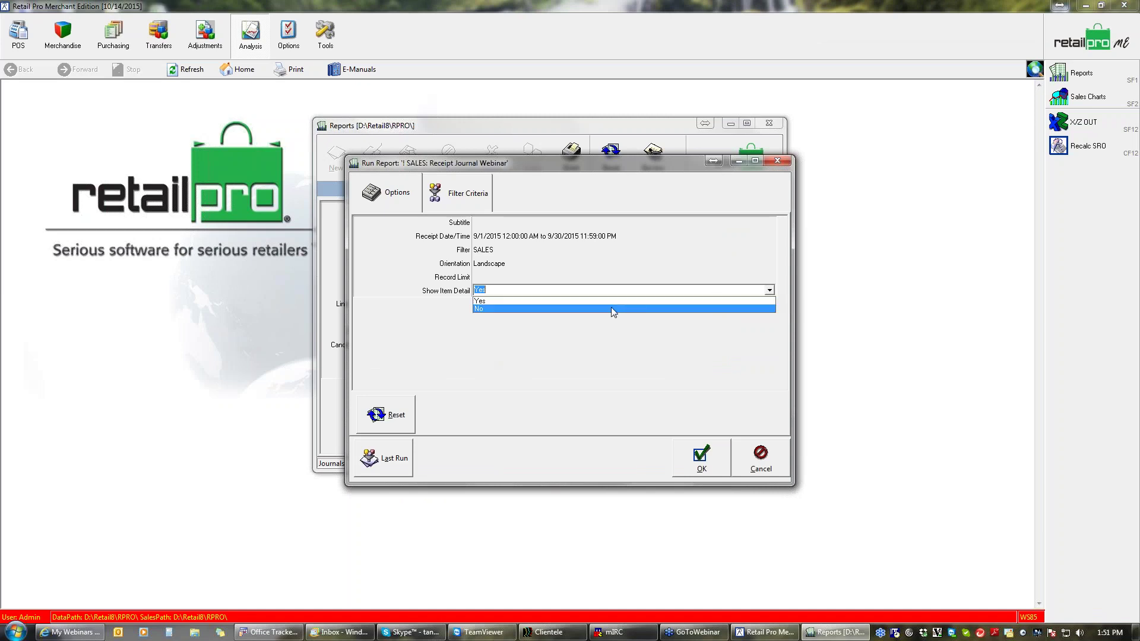
pyautogui.click(611, 309)
pyautogui.click(701, 457)
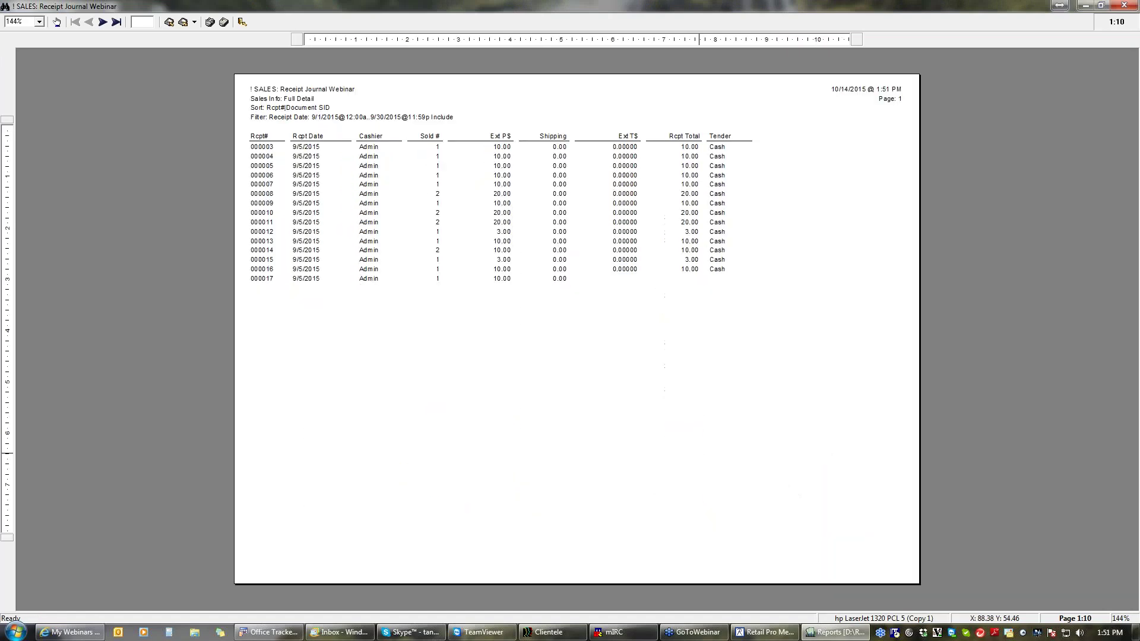
pyautogui.click(698, 453)
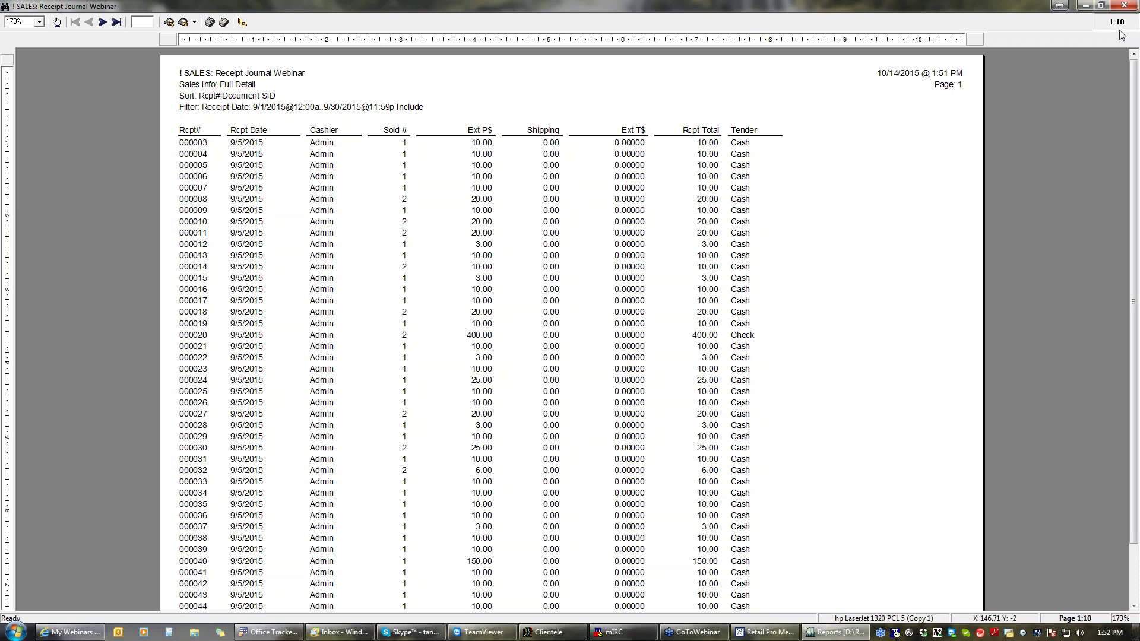
pyautogui.click(1124, 5)
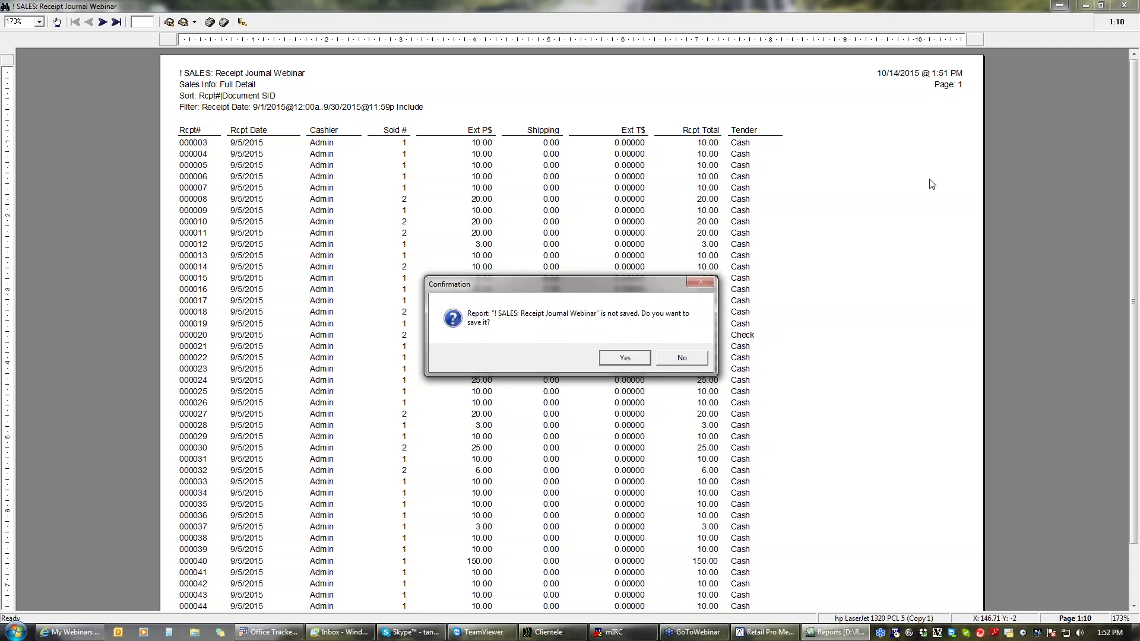
pyautogui.click(674, 357)
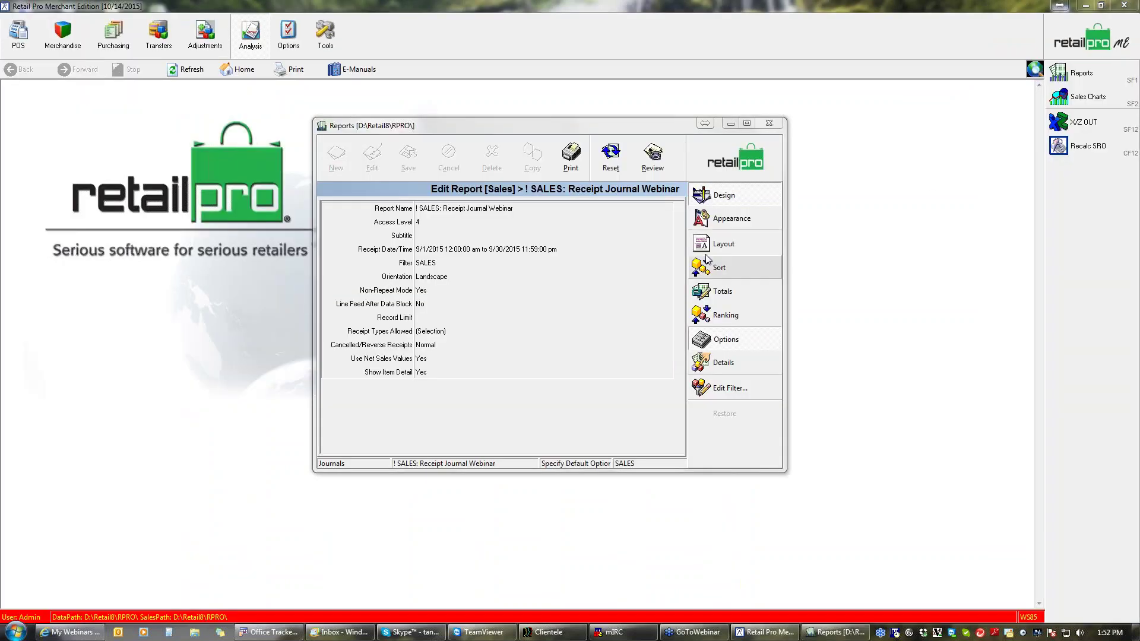
# - Review the receipt journal's sort fields and default options, and leave the report editor
pyautogui.click(719, 268)
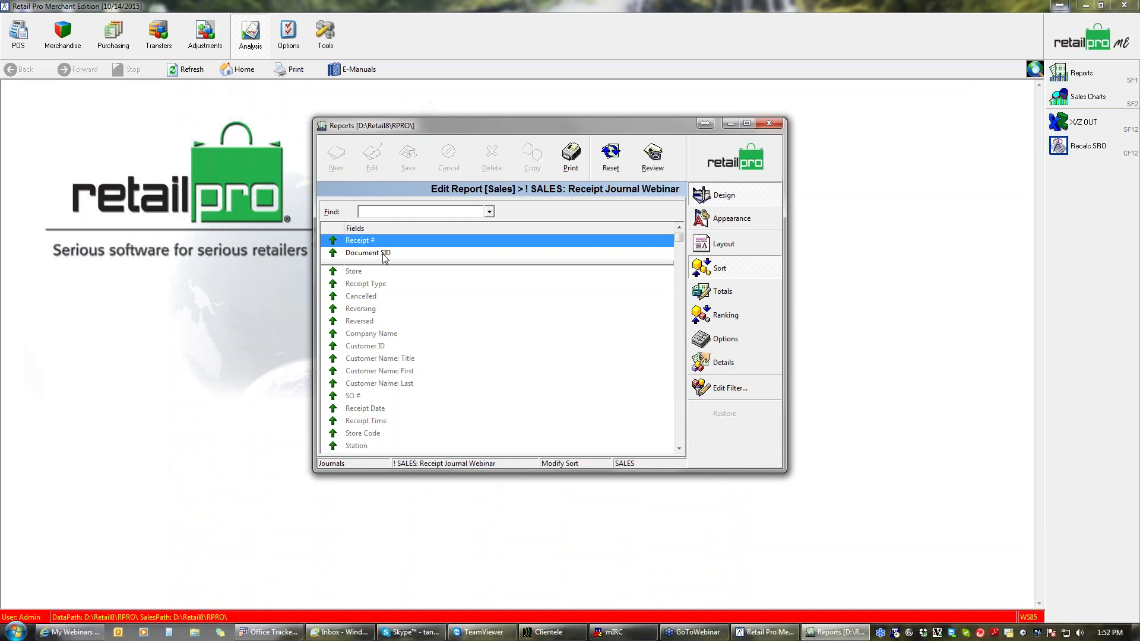
pyautogui.click(724, 339)
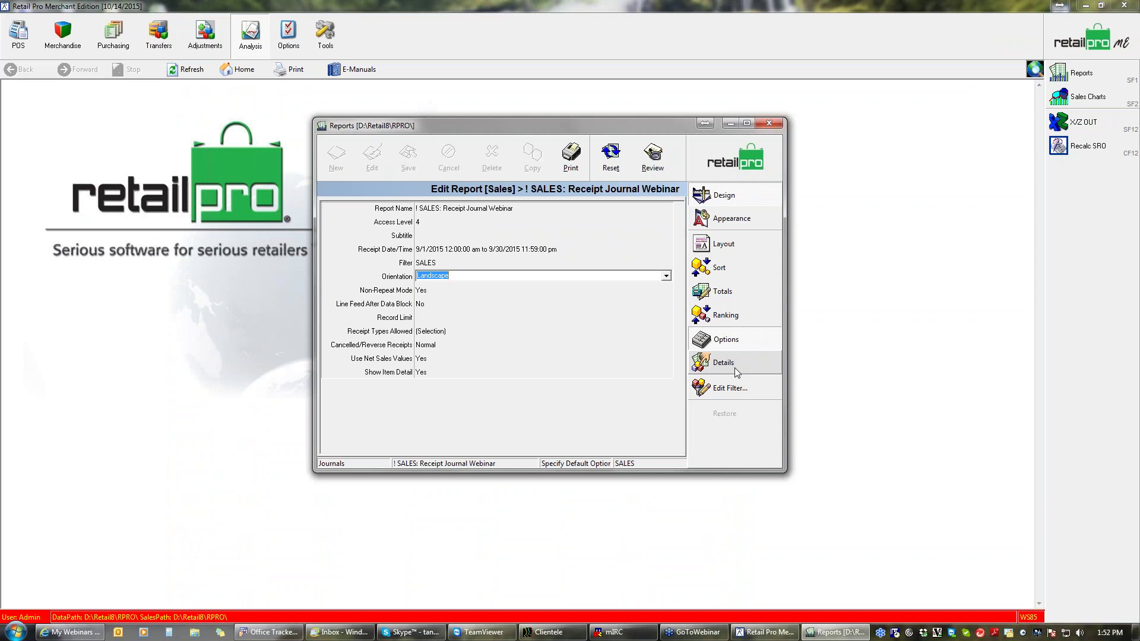
pyautogui.click(735, 162)
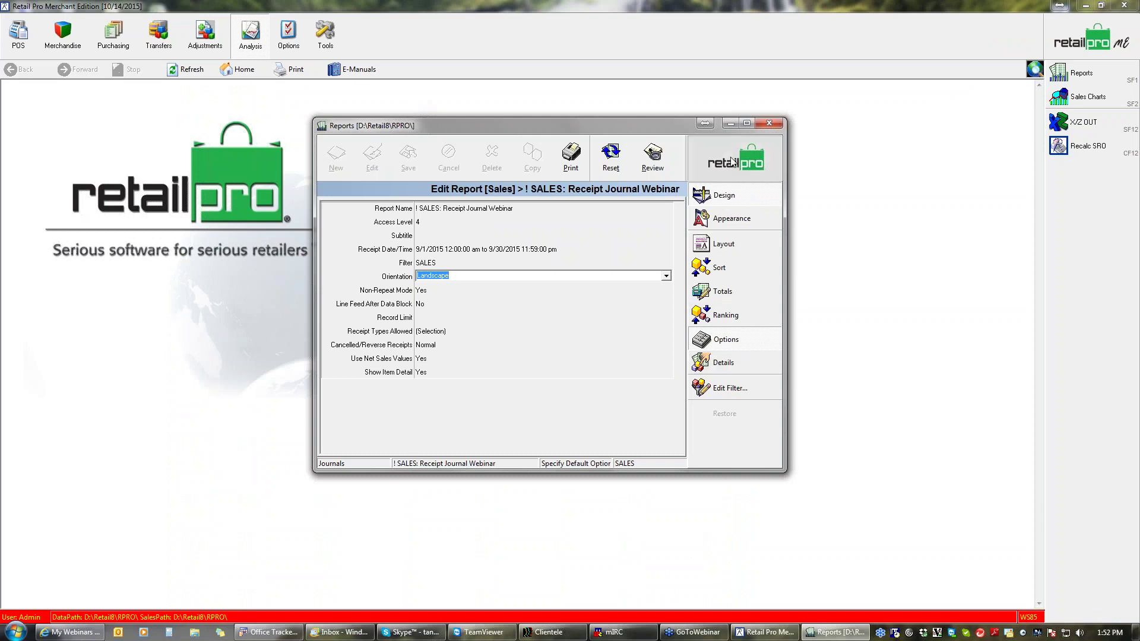
# - Return from the Journals list to the main Reports screen and open the Merchandise reports
pyautogui.click(1130, 63)
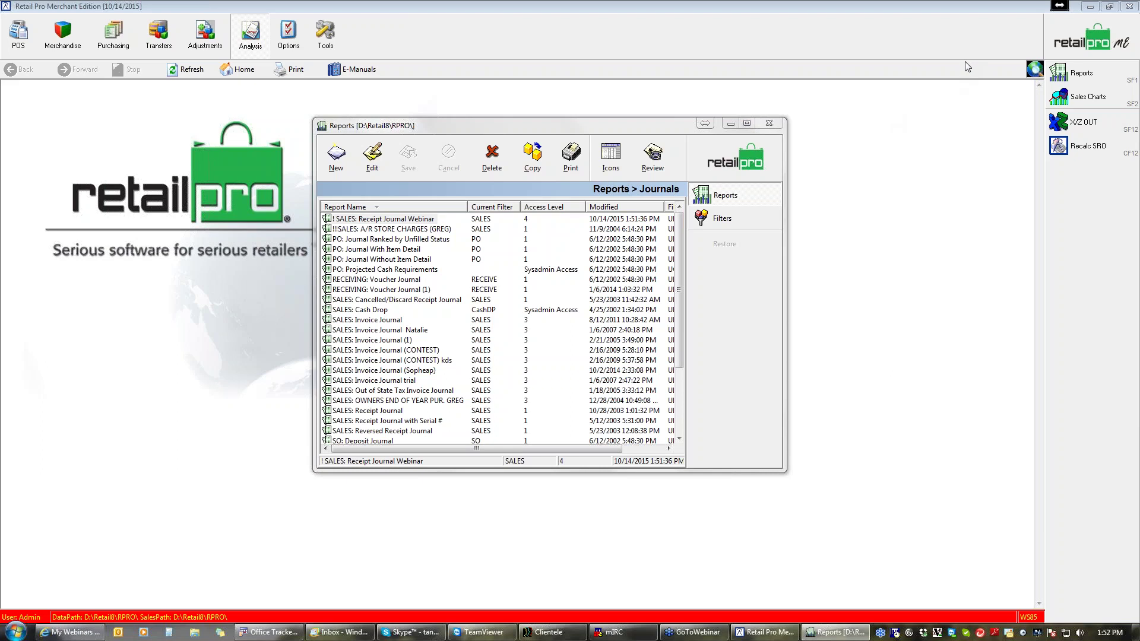
pyautogui.click(729, 168)
pyautogui.click(729, 168)
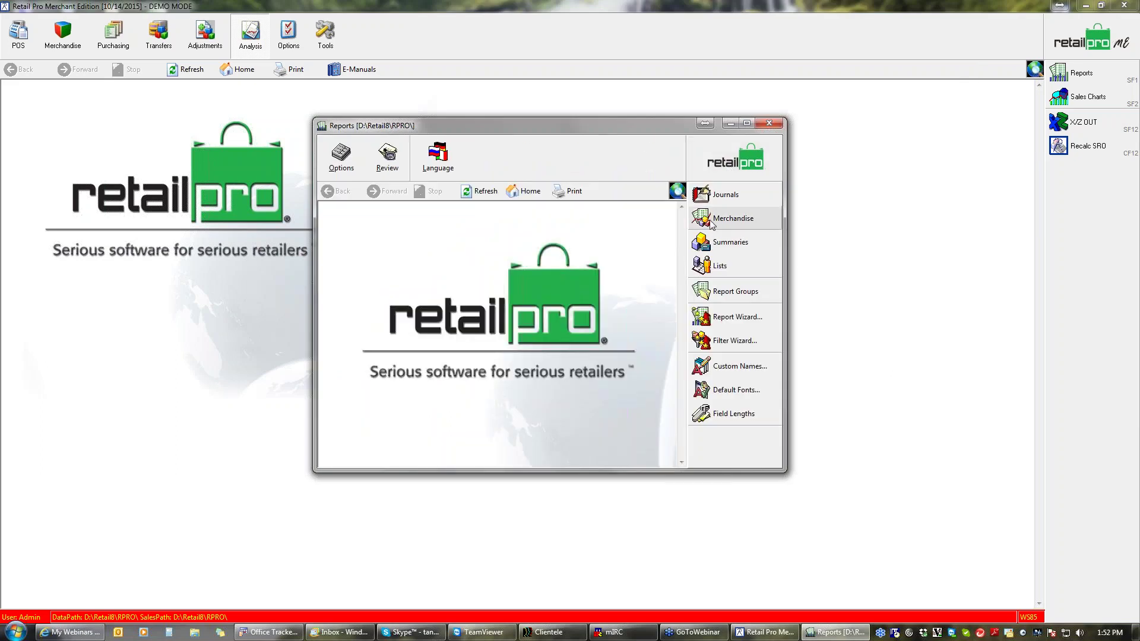
pyautogui.click(723, 221)
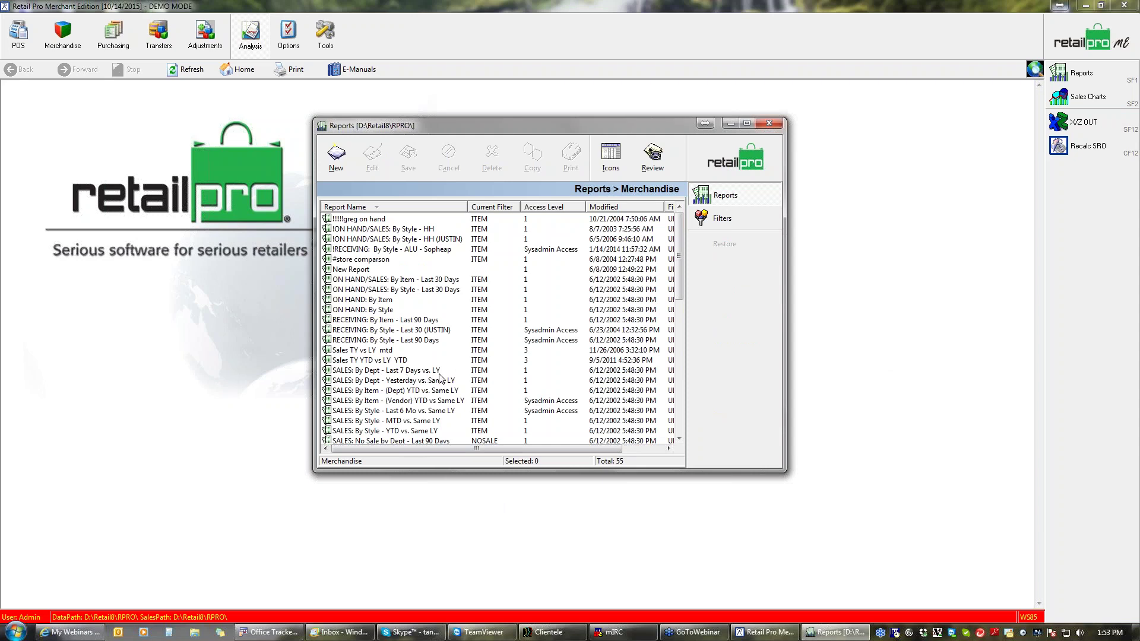
# - Run the merchandise report "SALES: By Item - (Dept) YTD vs. Same LY" with its default options and enlarge the preview
pyautogui.click(358, 391)
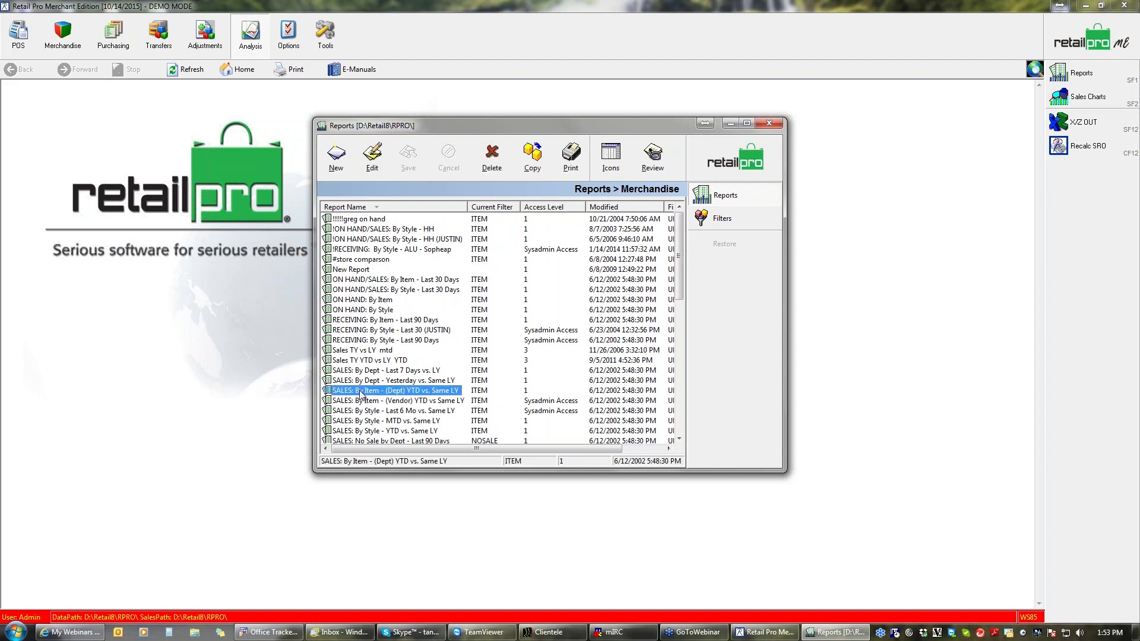
pyautogui.click(570, 154)
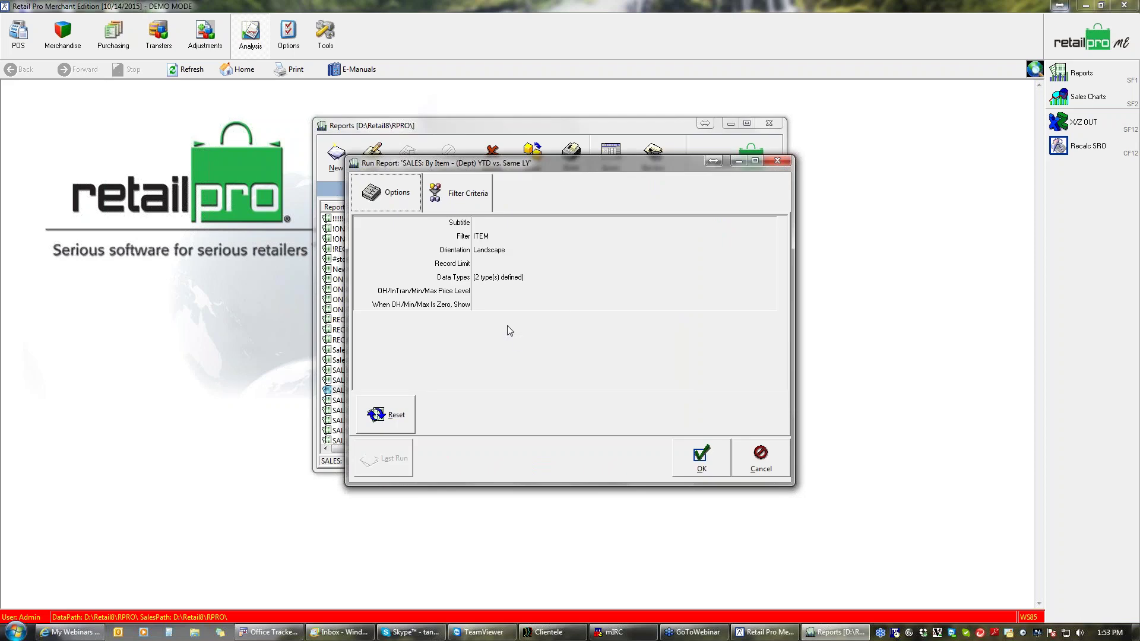
pyautogui.click(702, 461)
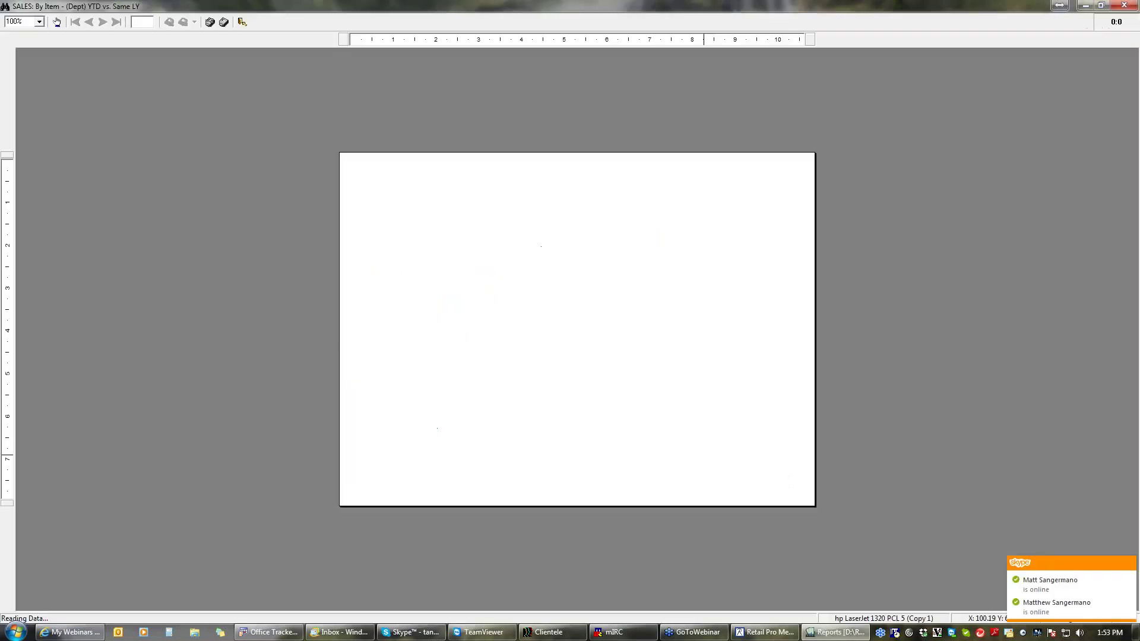
pyautogui.click(703, 455)
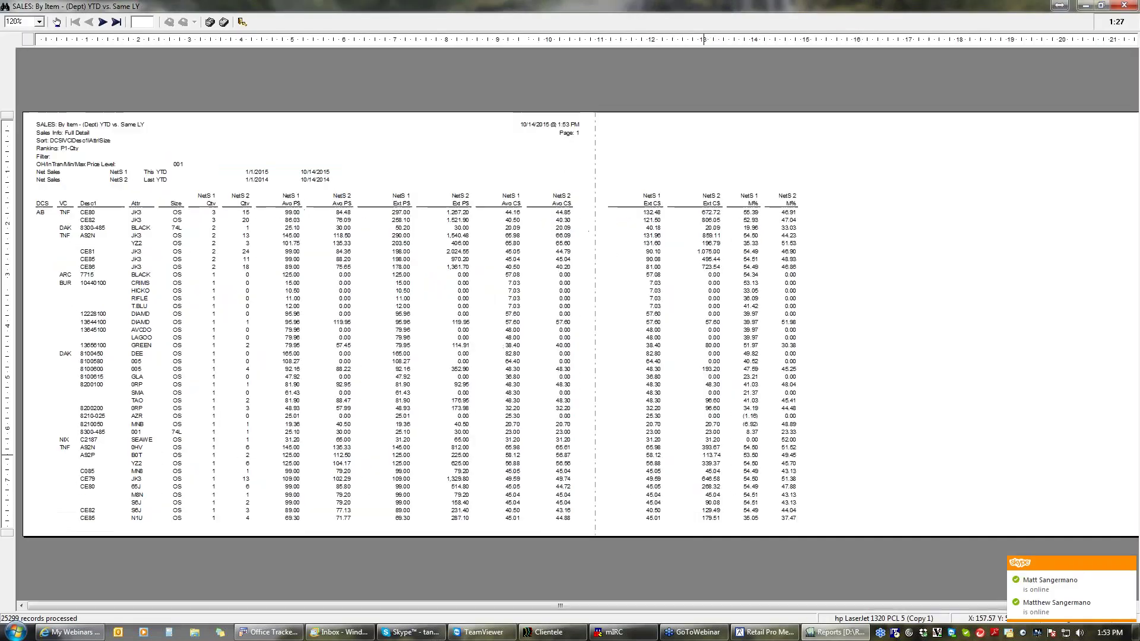
pyautogui.click(703, 455)
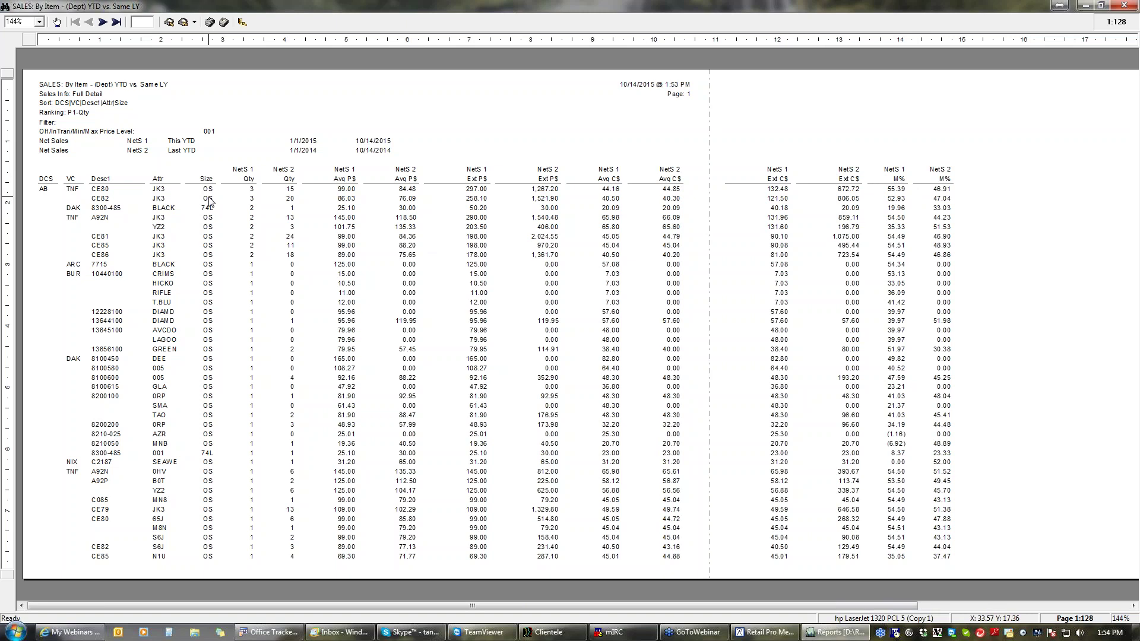
# - Close the sales report preview without saving and start a new merchandise report named "! On Order 6 months"
pyautogui.click(1126, 6)
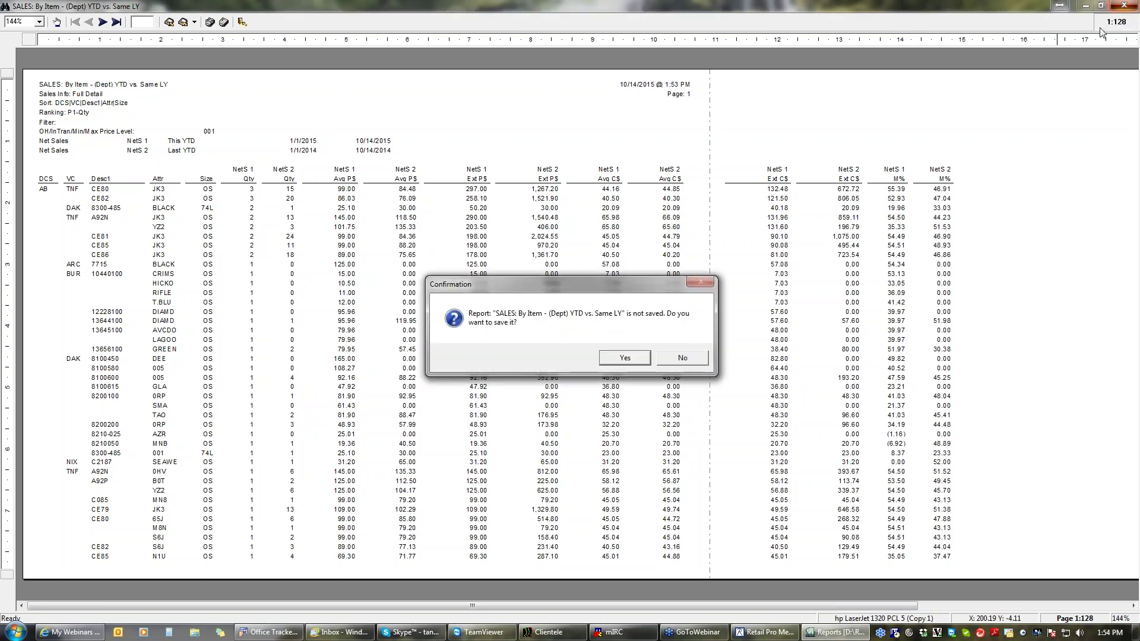
pyautogui.click(684, 358)
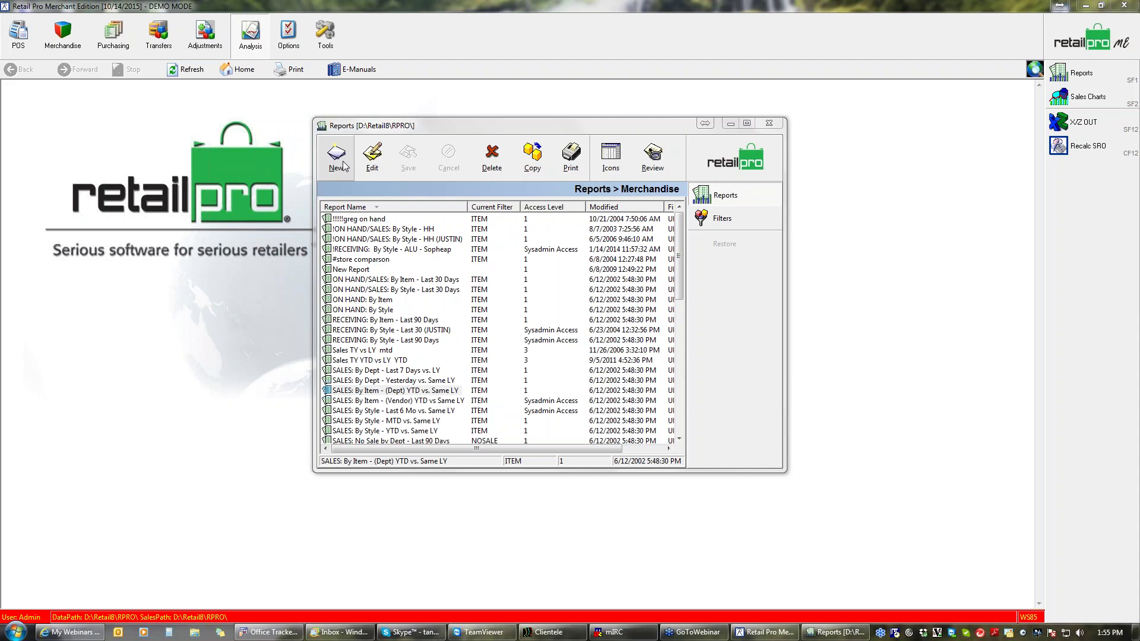
pyautogui.click(343, 167)
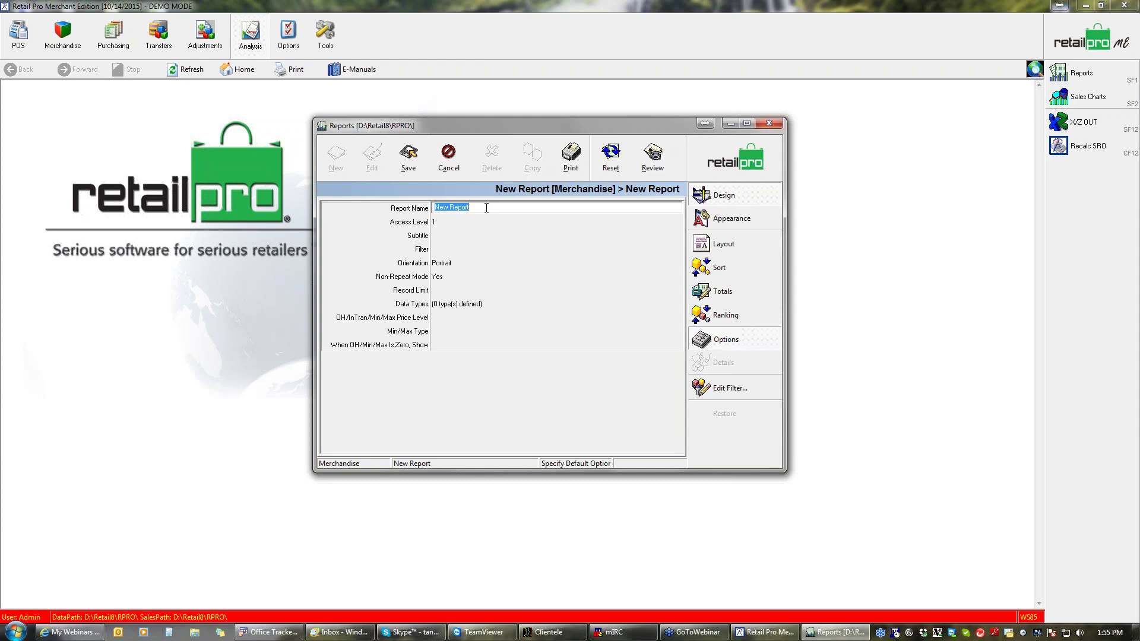
pyautogui.press('BackSpace')
pyautogui.write('! On ORder n')
pyautogui.press('BackSpace')
pyautogui.write('6 months')
pyautogui.click(456, 207)
pyautogui.press('BackSpace')
pyautogui.write('r')
# - Set the new report's orientation to Landscape
pyautogui.click(468, 263)
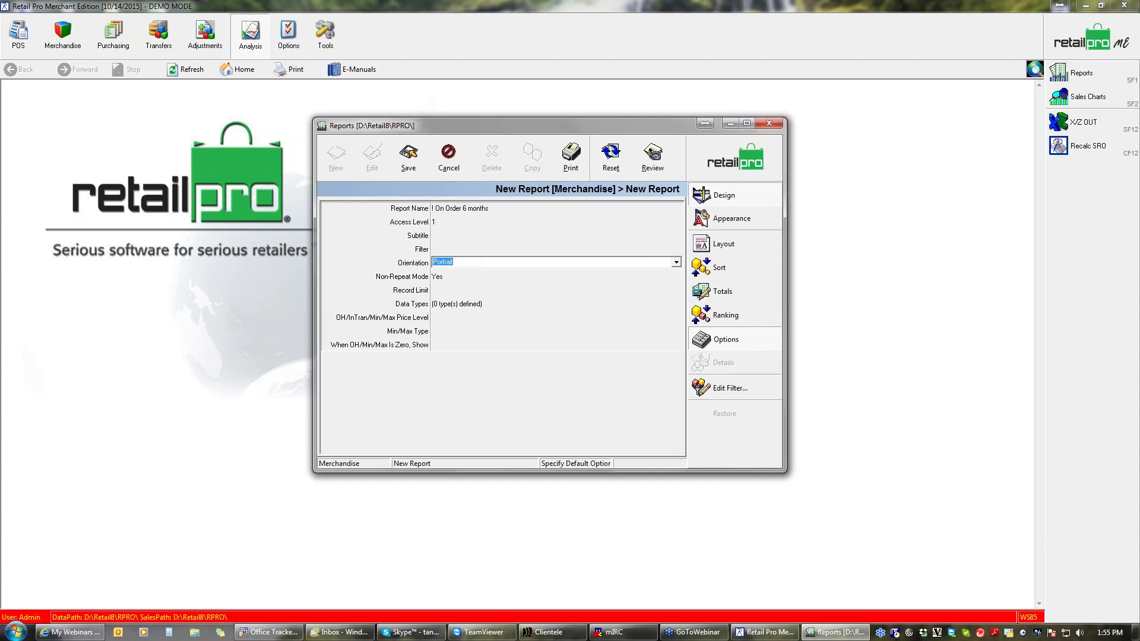
pyautogui.click(676, 263)
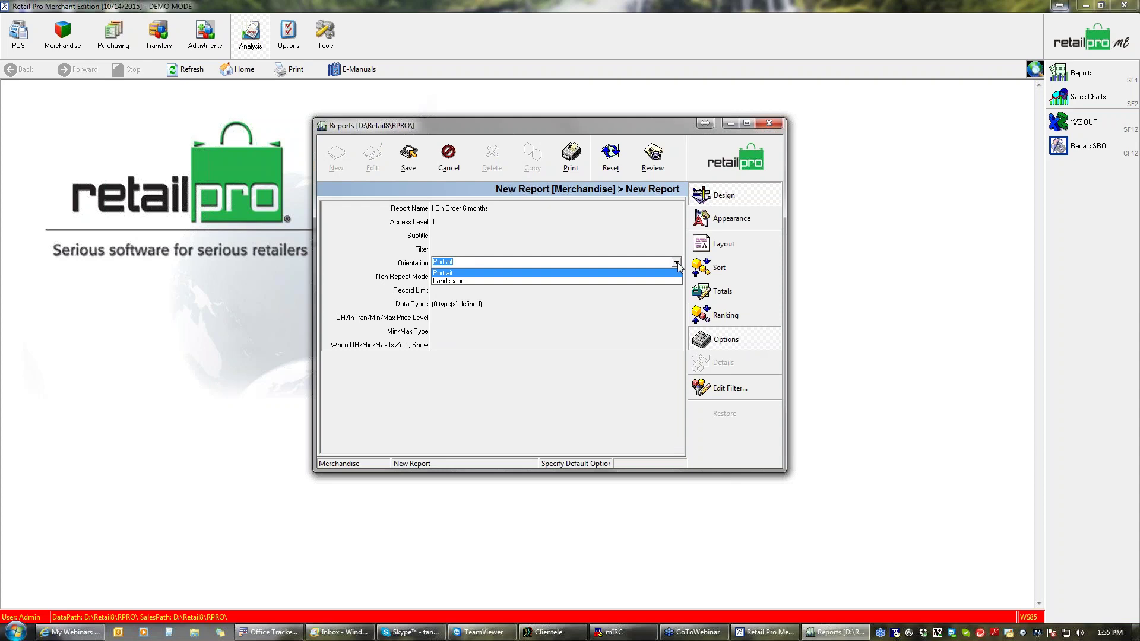
pyautogui.click(651, 281)
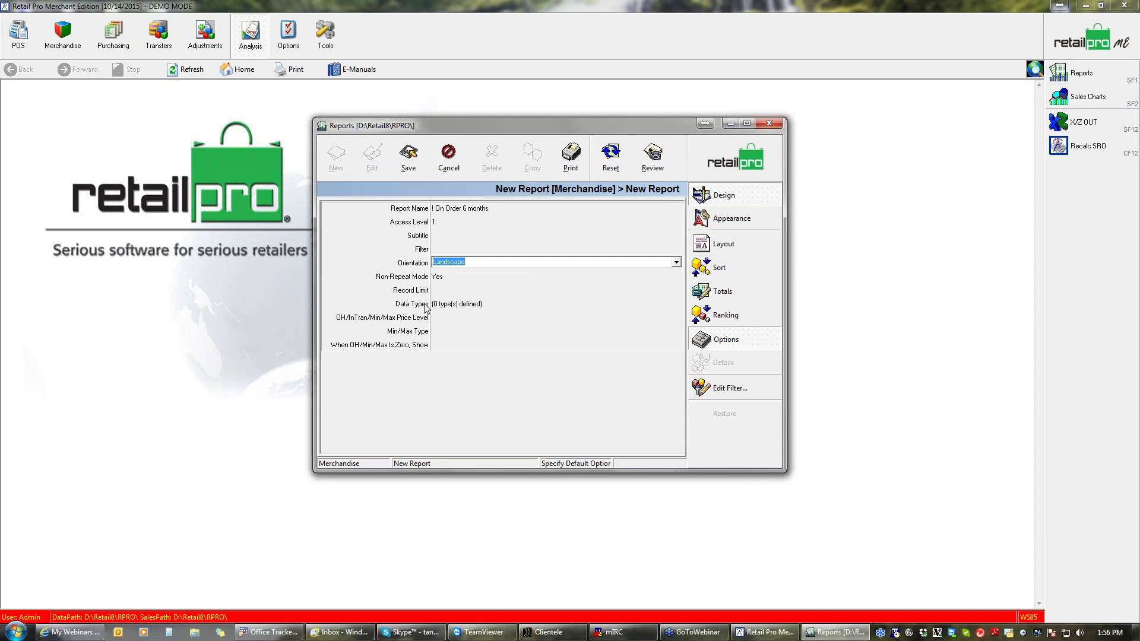
# - Add a Purchase Orders data type to the report with description "O/O this Month" and column header "ThisMo"
pyautogui.click(463, 306)
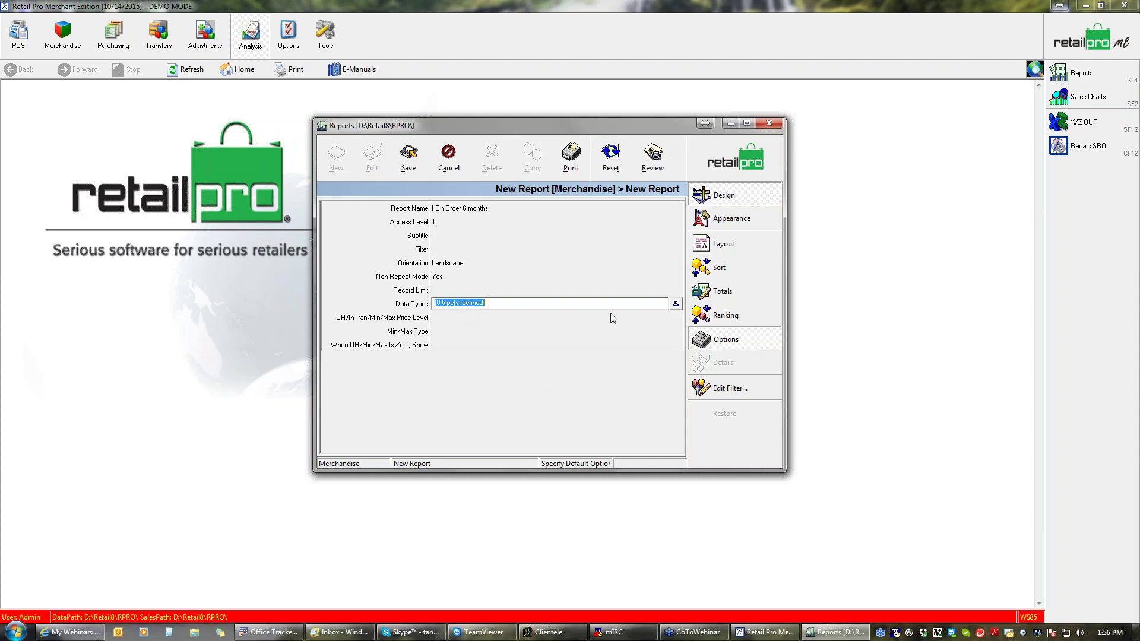
pyautogui.click(677, 305)
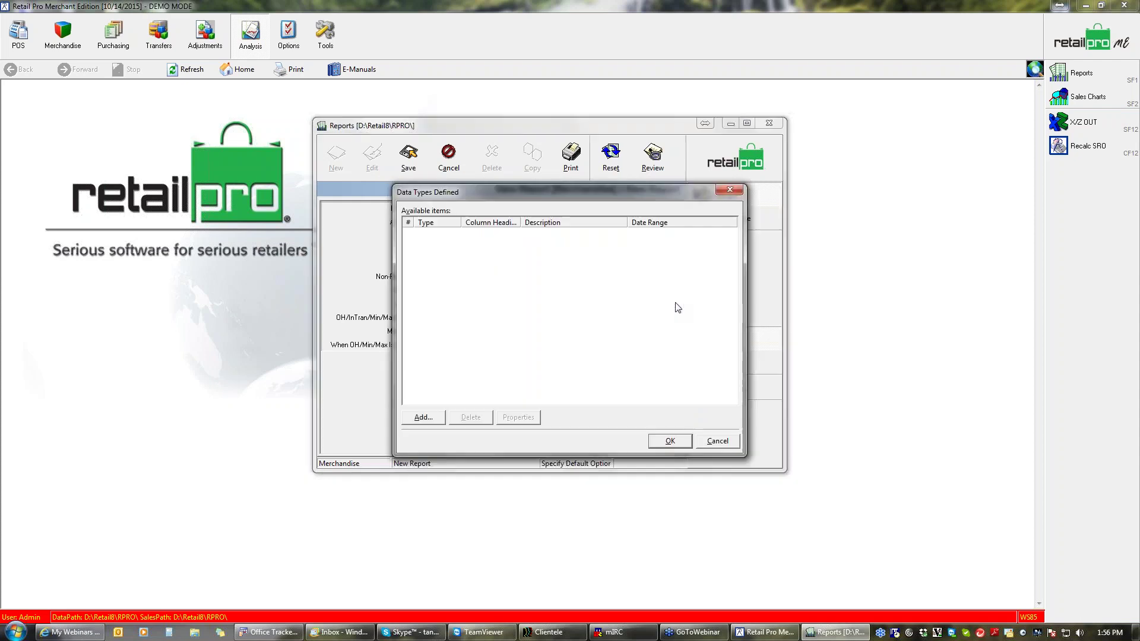
pyautogui.click(439, 419)
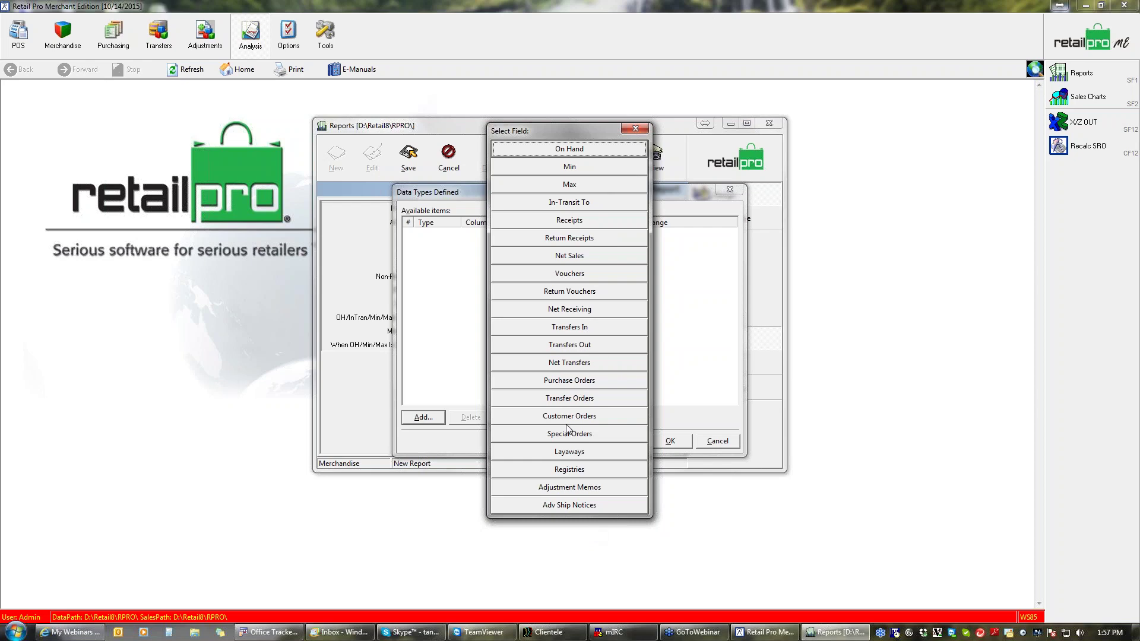
pyautogui.click(572, 384)
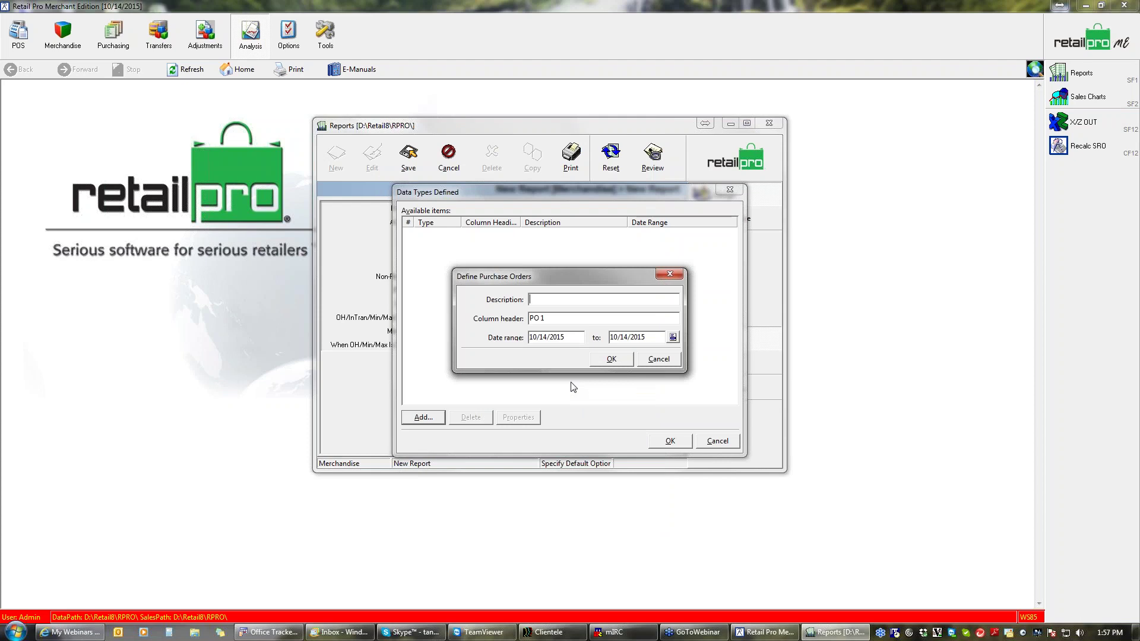
pyautogui.write('O/O this Month')
pyautogui.press('Tab')
pyautogui.write('ThisMo')
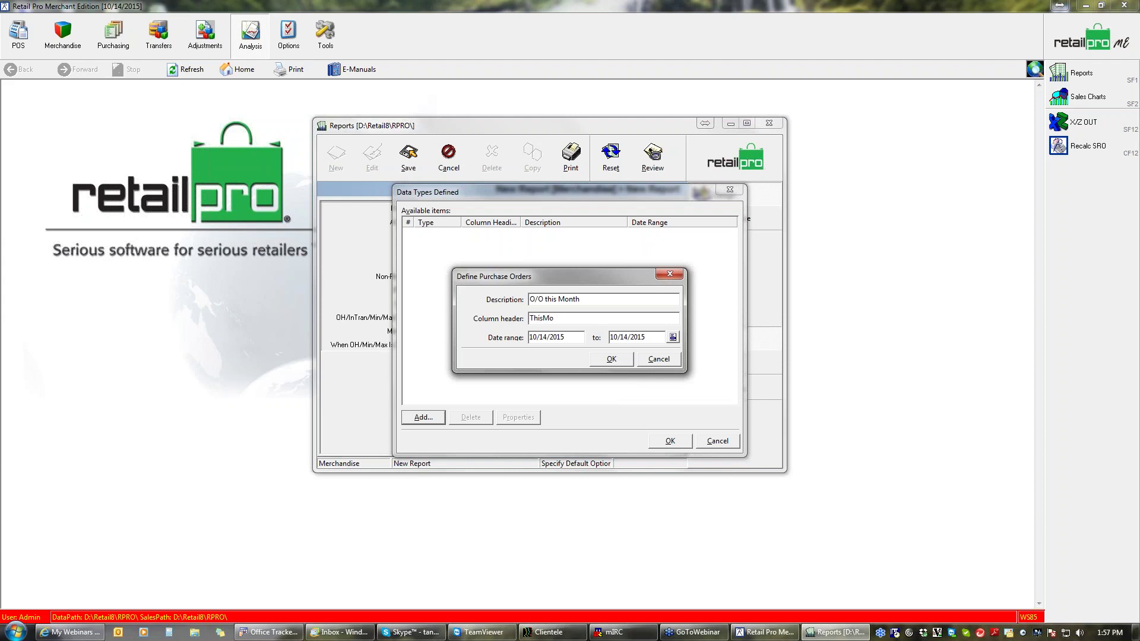
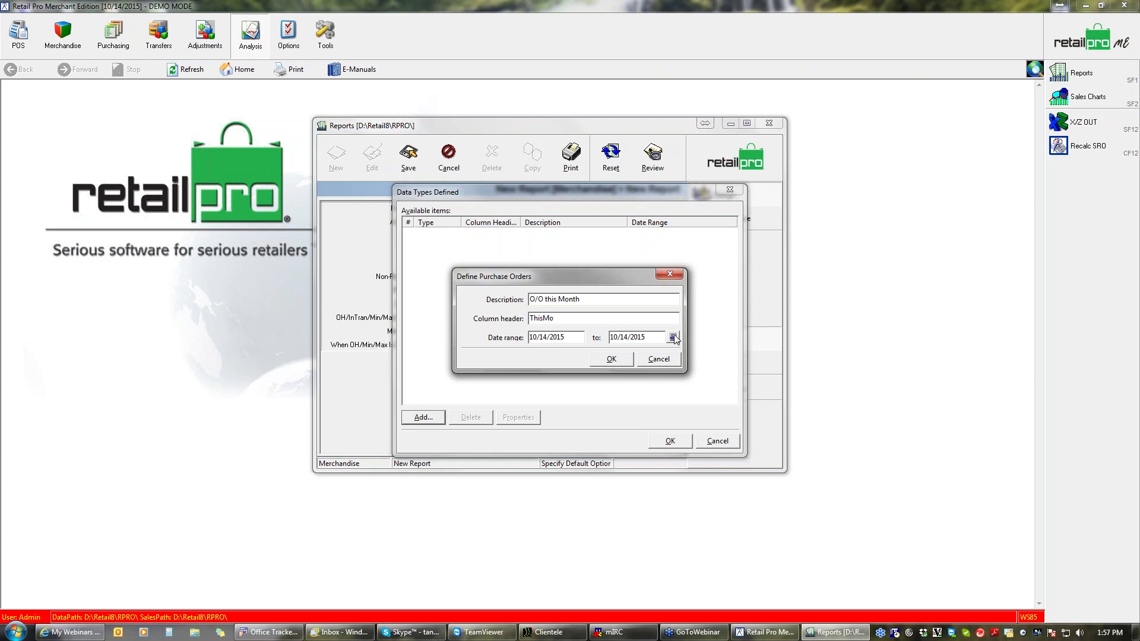
# - Set the ThisMo date range to MTD (from 1st day of month to today) and accept the data type
pyautogui.click(673, 337)
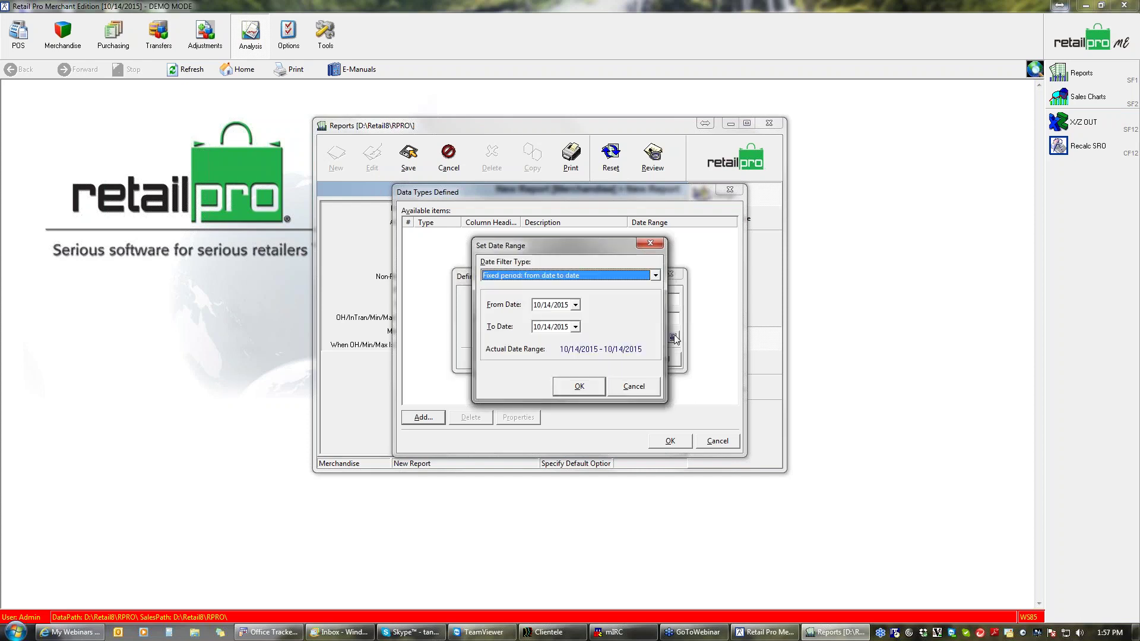
pyautogui.click(656, 274)
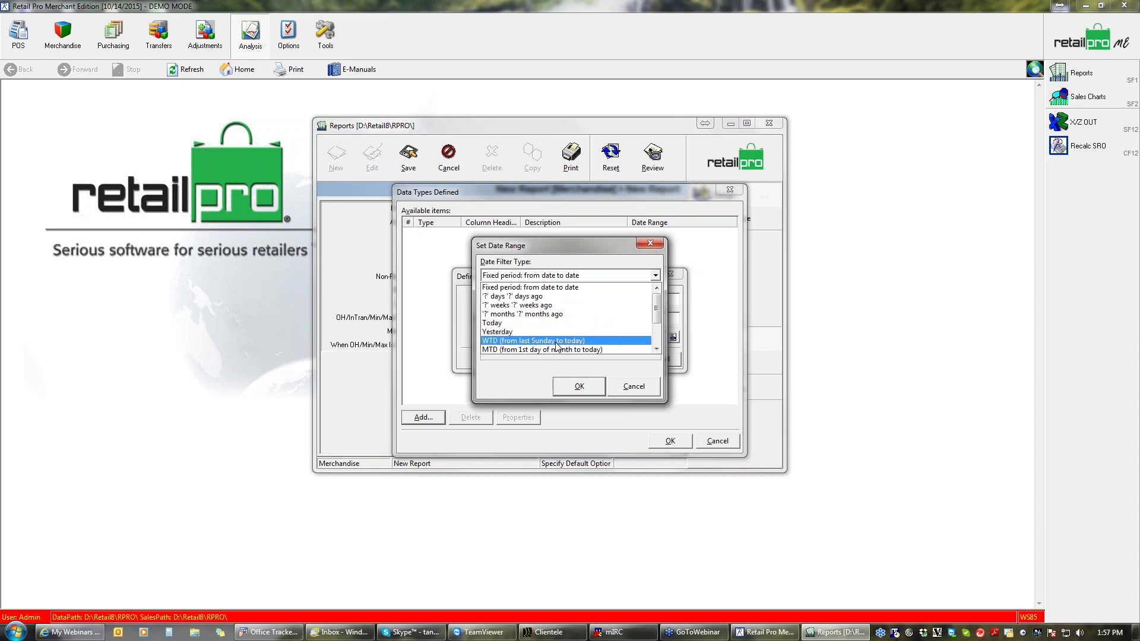
pyautogui.click(557, 351)
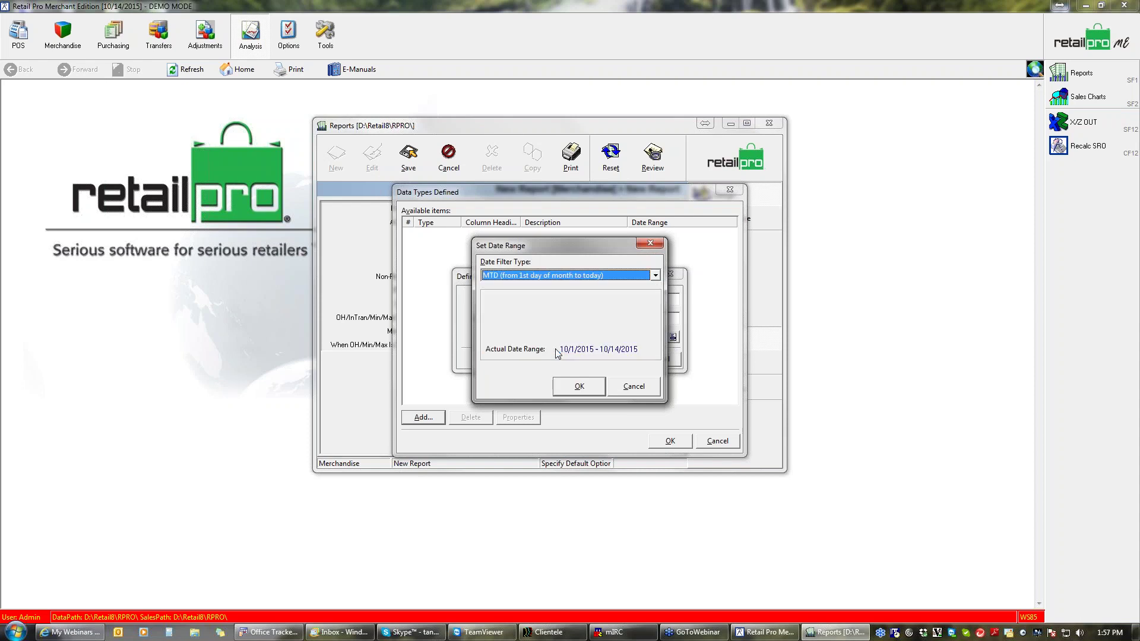
pyautogui.click(579, 387)
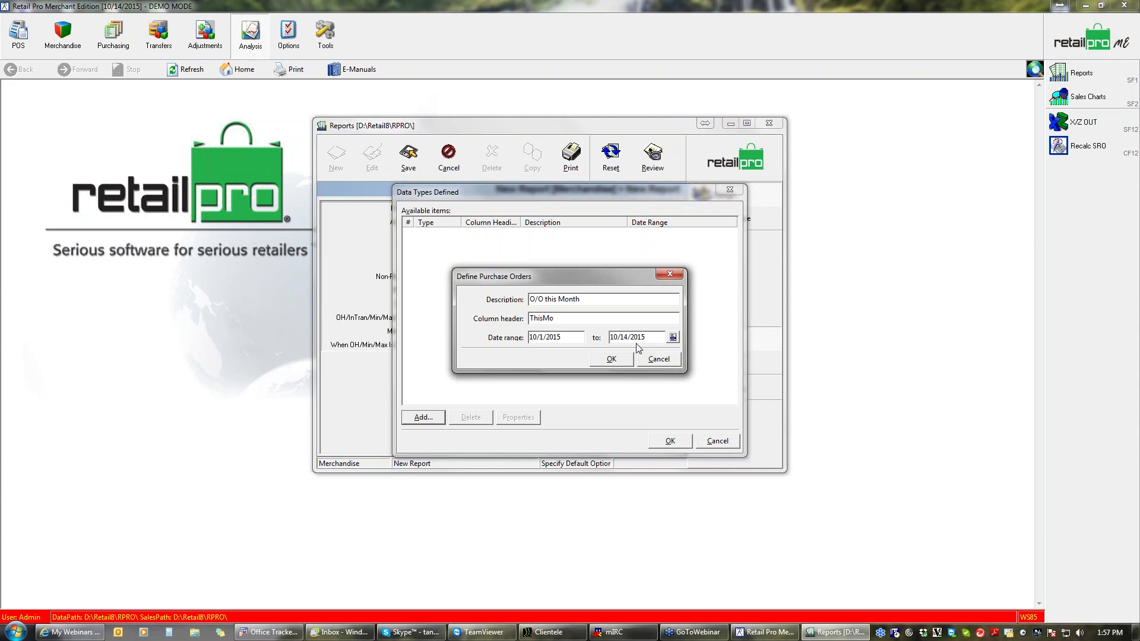
pyautogui.click(610, 360)
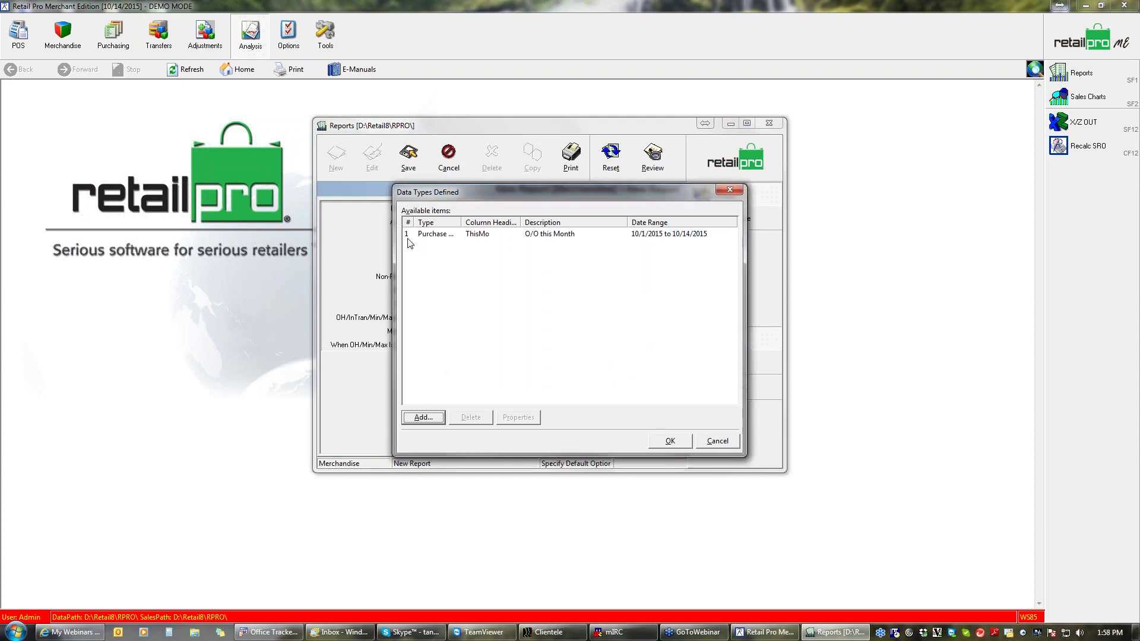
# - Add a second Purchase Orders data type with description "O/O" and column header "NextMo"
pyautogui.click(424, 417)
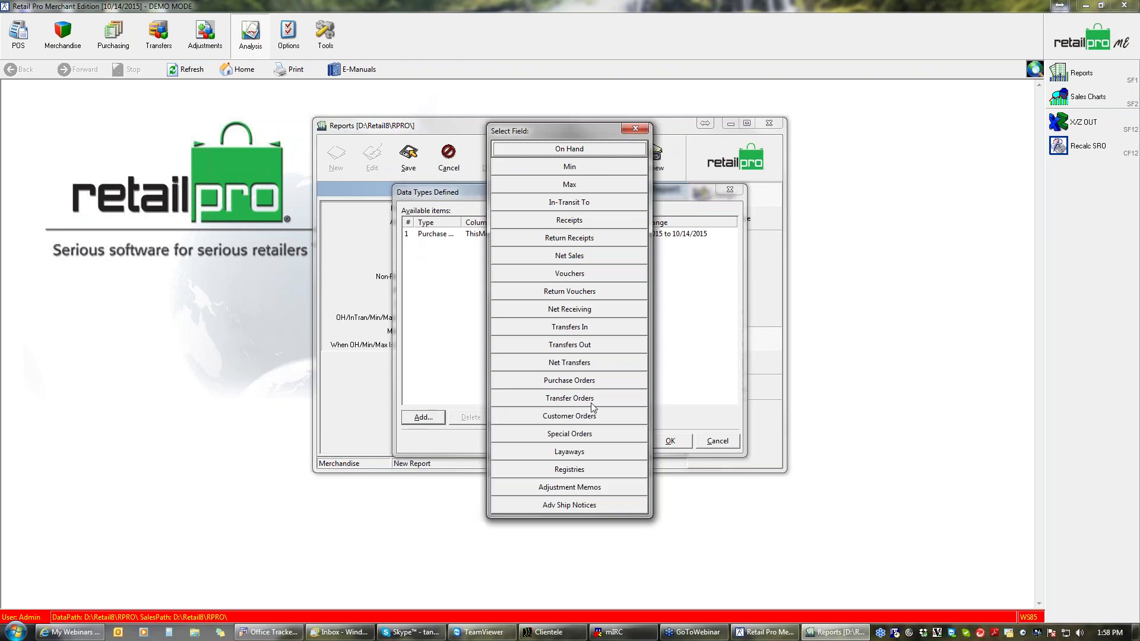
pyautogui.click(604, 386)
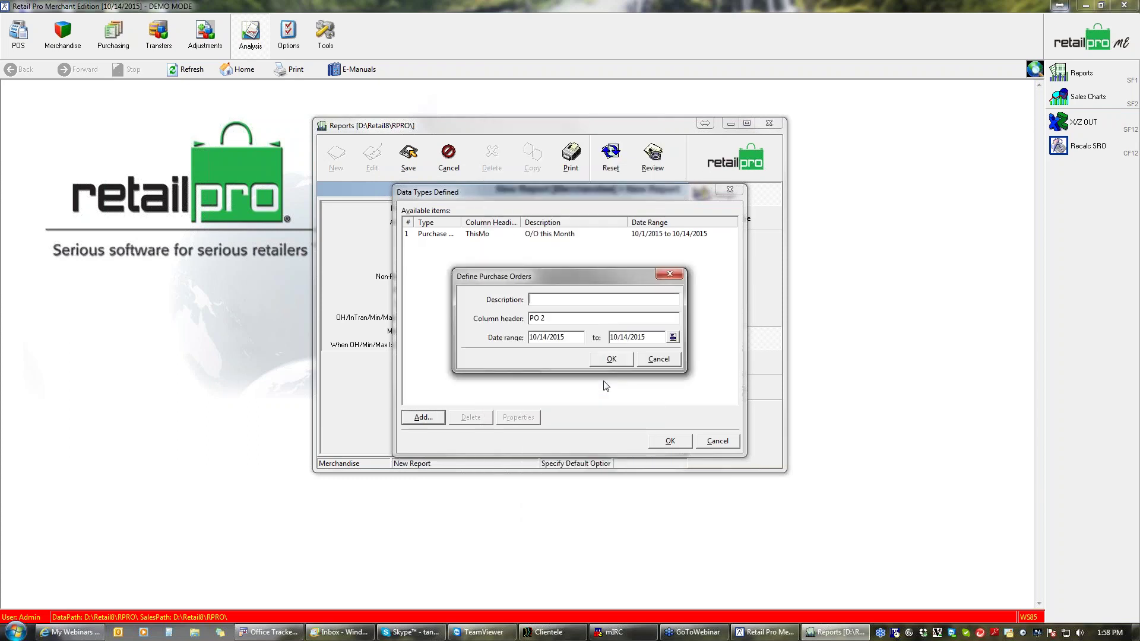
pyautogui.write('/O')
pyautogui.press('Tab')
pyautogui.write('Next Mo')
# - Give NextMo a months-based date range lasting 1 month, covering 11/1/2015 to 11/30/2015, and accept the data type
pyautogui.click(673, 336)
pyautogui.click(654, 278)
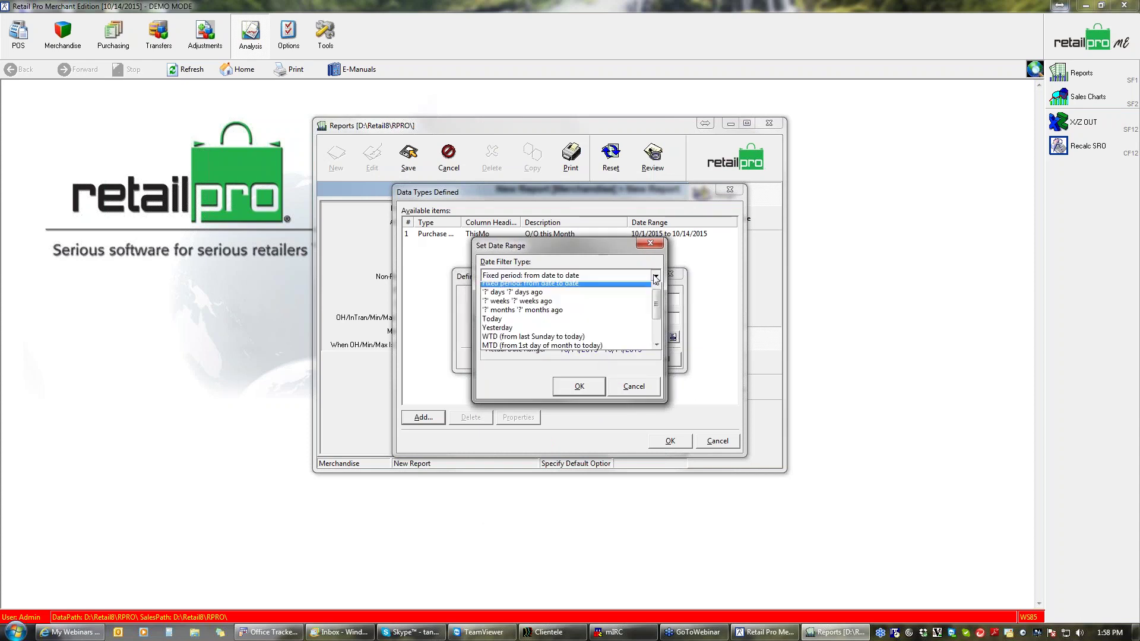
pyautogui.click(545, 315)
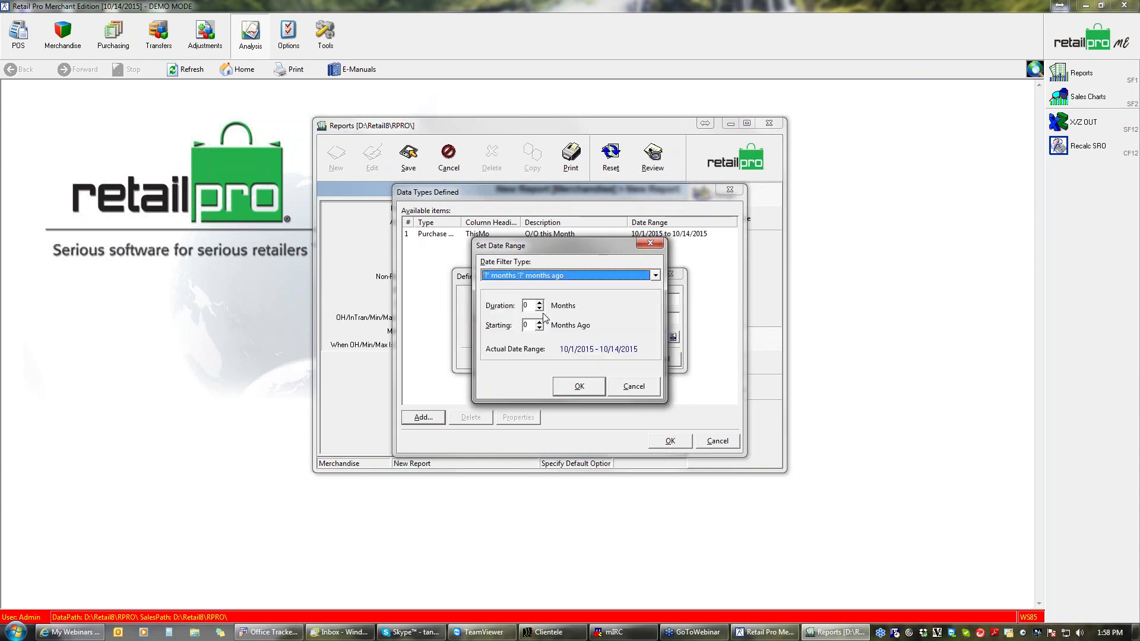
pyautogui.press('Tab')
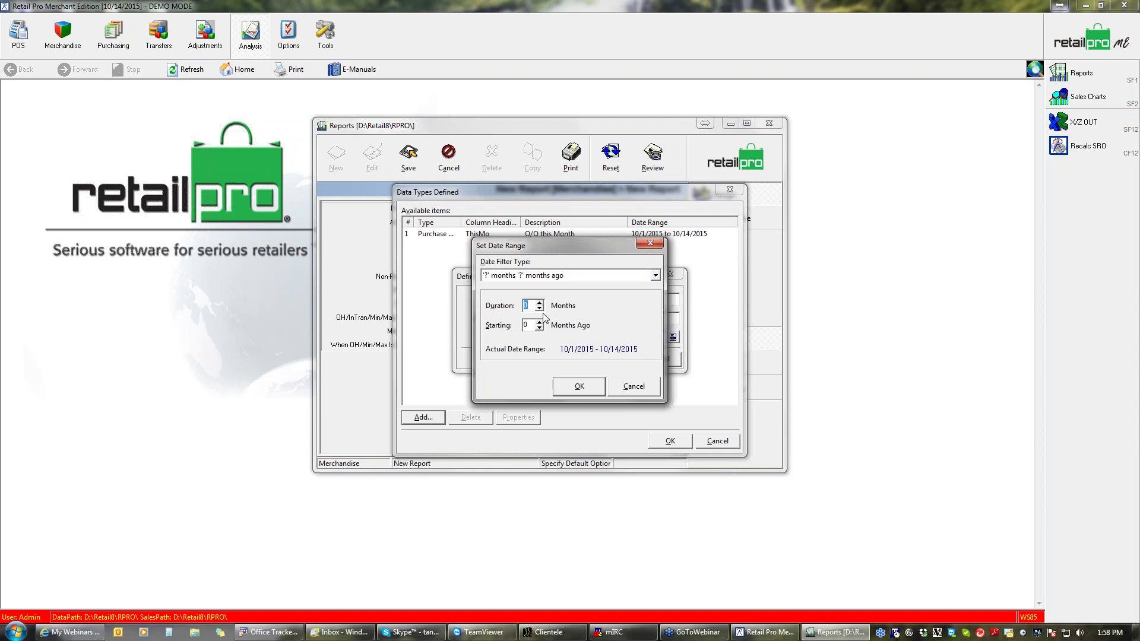
pyautogui.write('1')
pyautogui.click(541, 328)
pyautogui.click(540, 330)
pyautogui.click(573, 388)
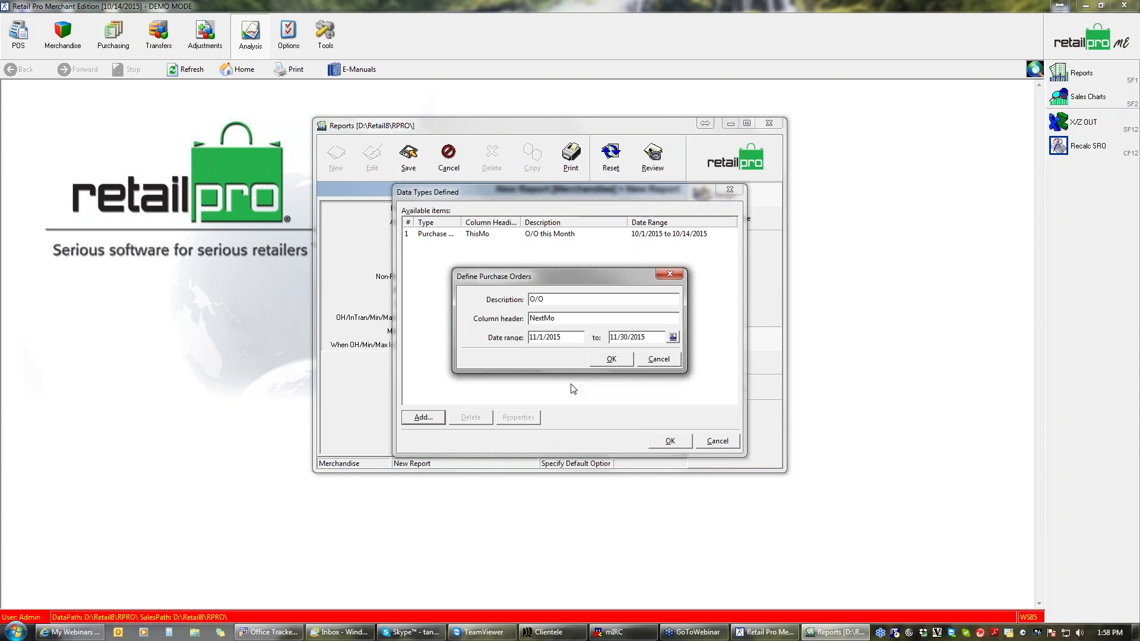
pyautogui.click(613, 360)
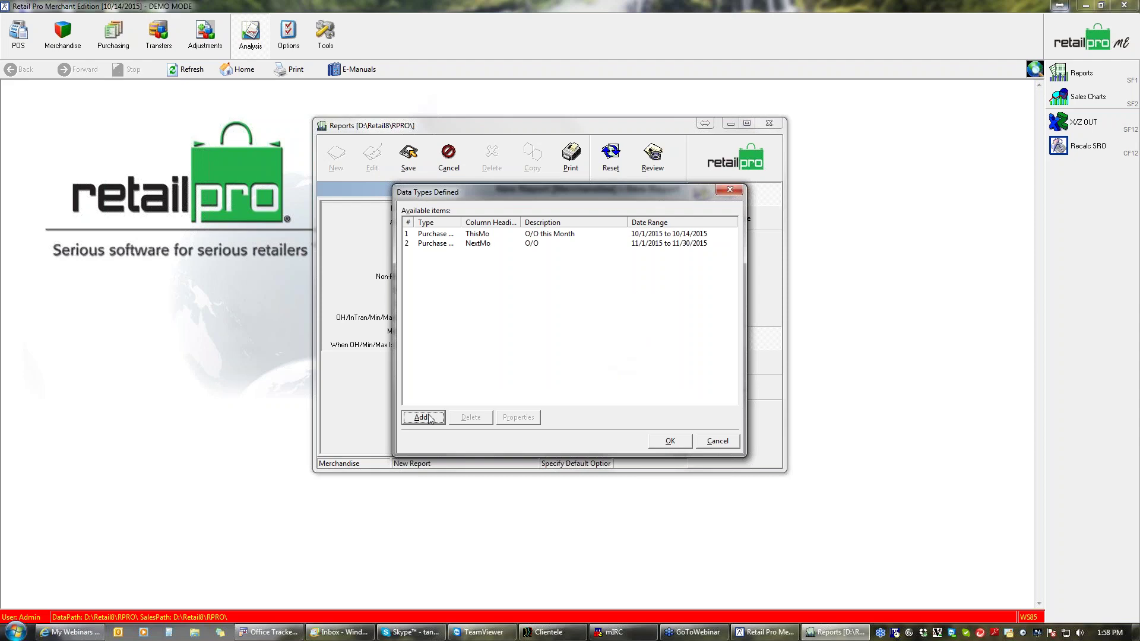
# - Change the description of the NextMo data type to "O/O Next Month"
pyautogui.click(504, 244)
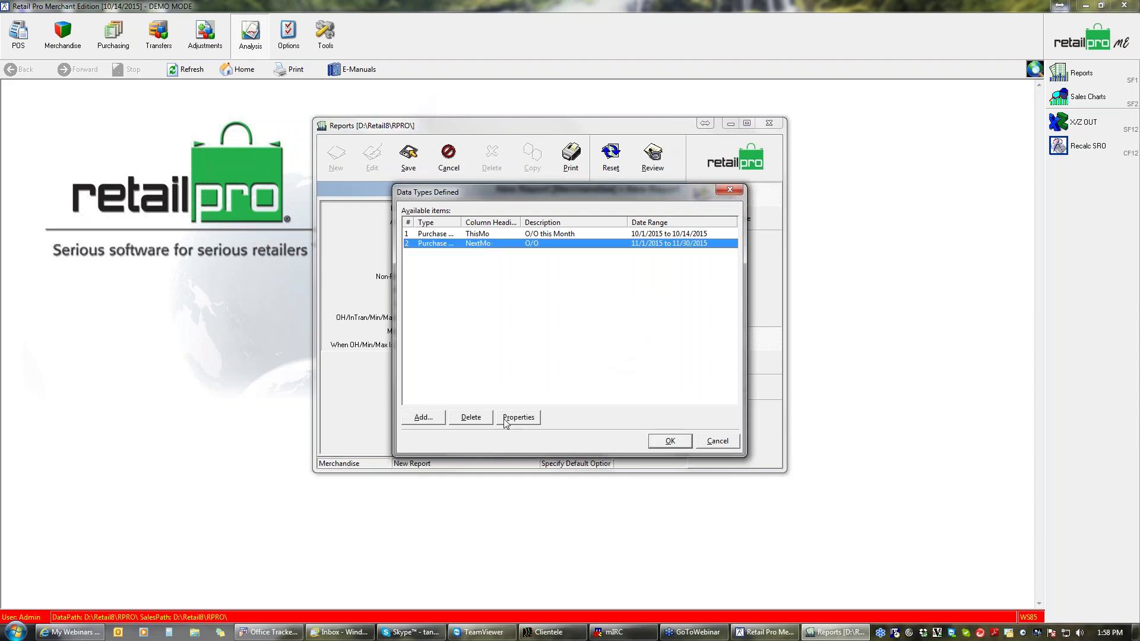
pyautogui.click(512, 418)
pyautogui.click(564, 318)
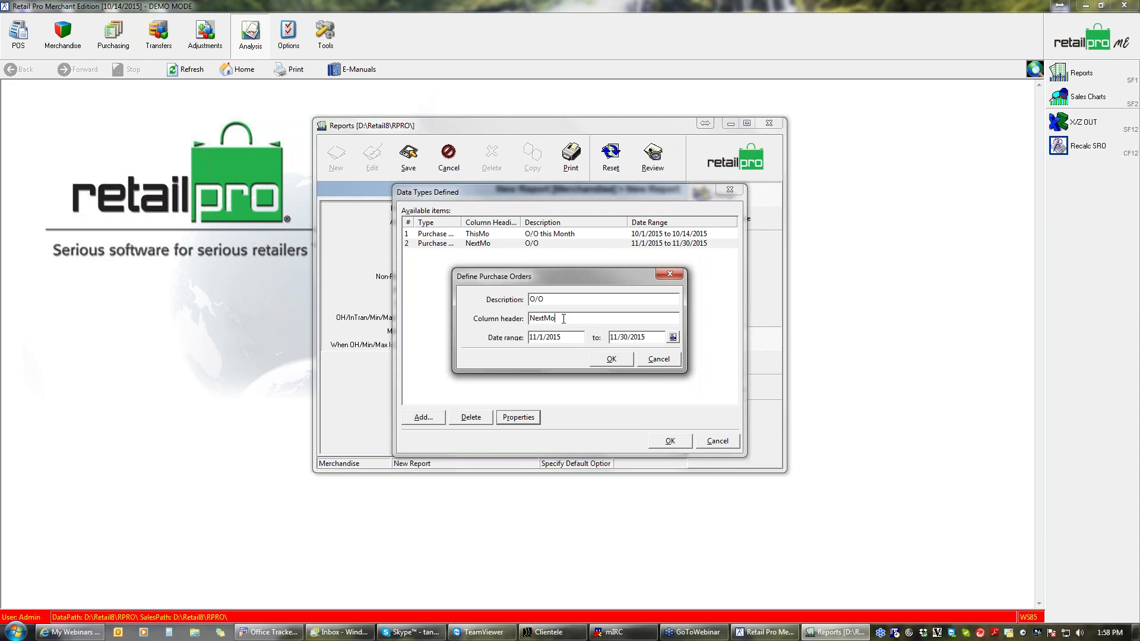
pyautogui.moveTo(560, 319); pyautogui.dragTo(522, 324)
pyautogui.click(555, 300)
pyautogui.write('ext Month')
pyautogui.click(546, 299)
pyautogui.write('N')
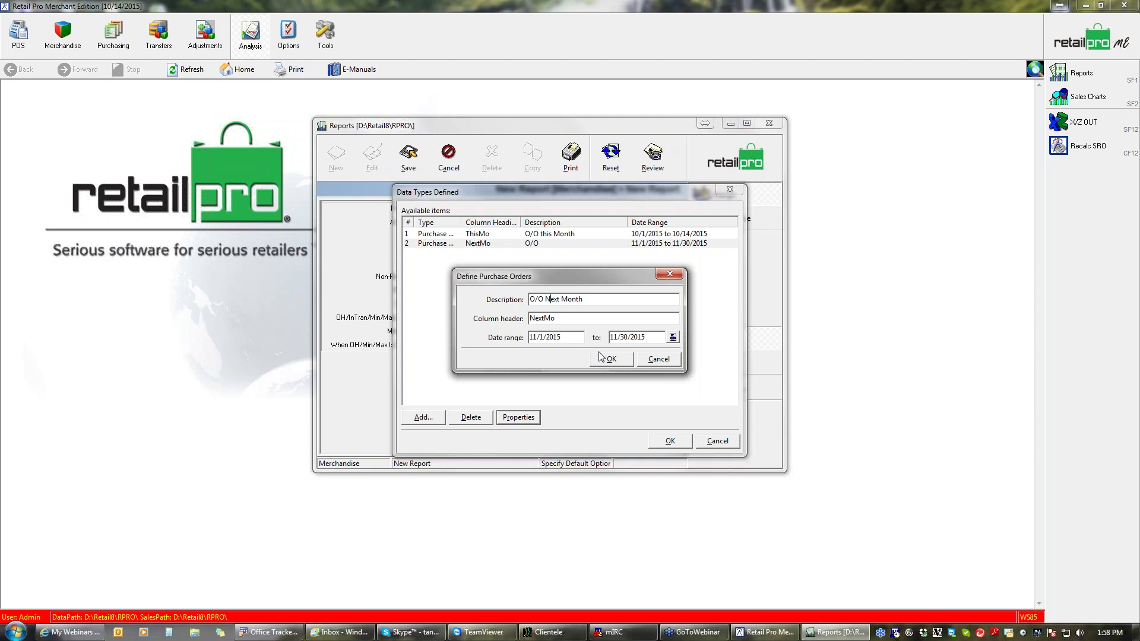
pyautogui.click(603, 359)
# - Add a third Purchase Orders data type with description "O/O 3 months" and column header "3 Mo"
pyautogui.click(435, 422)
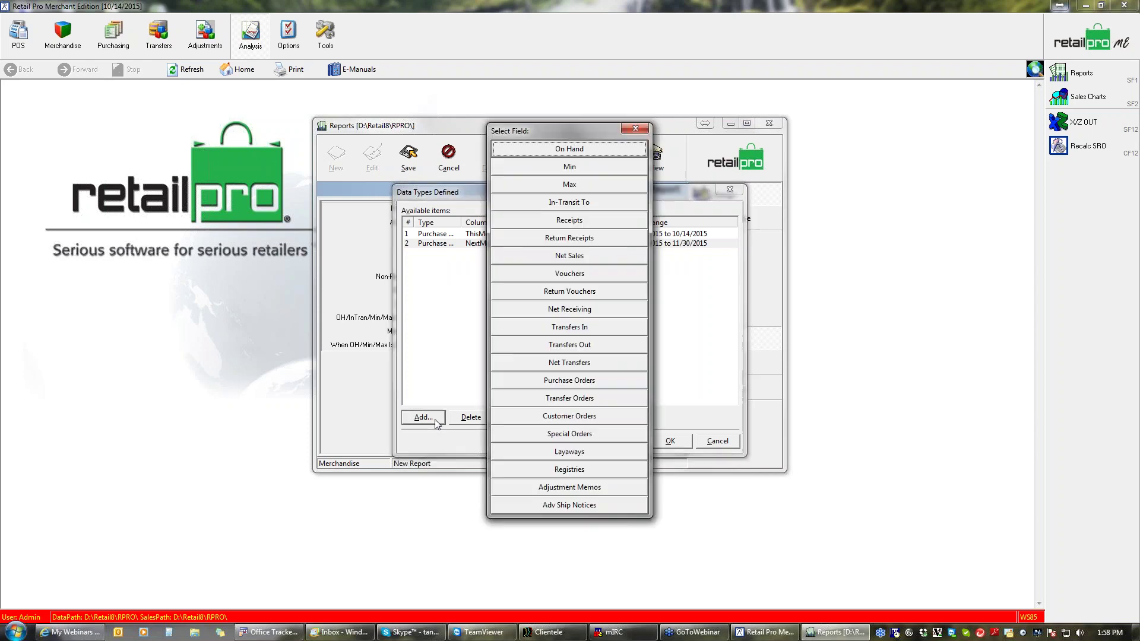
pyautogui.click(598, 382)
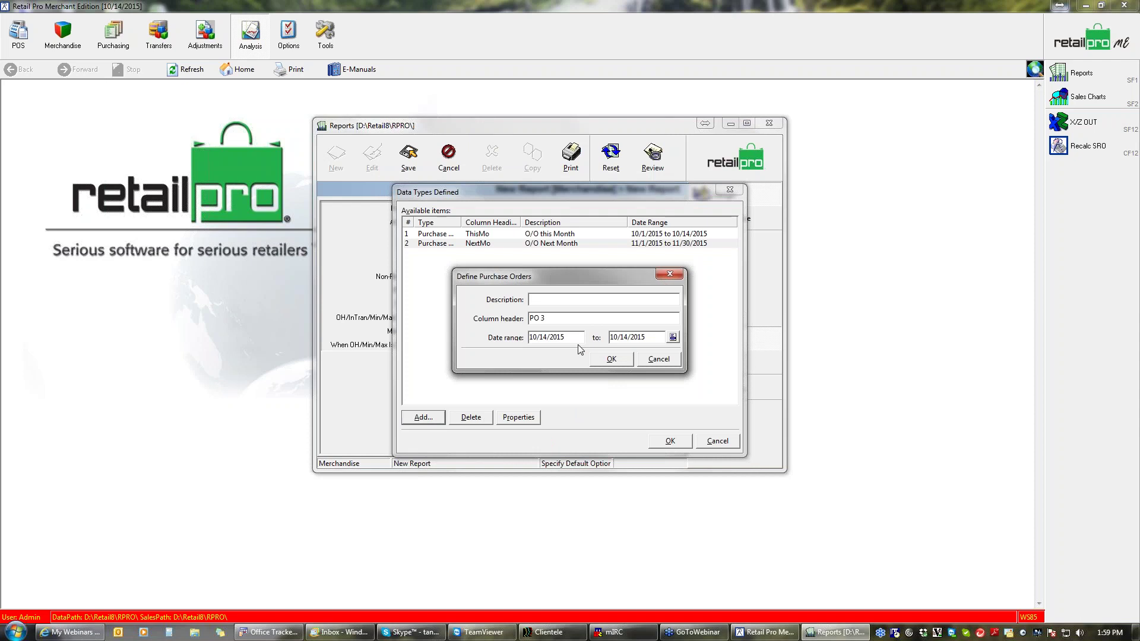
pyautogui.write('O/O # months')
pyautogui.doubleClick(551, 300)
pyautogui.write('3')
pyautogui.hotkey('shift', 'Home')
pyautogui.write('3 Mo')
# - Give the 3 Mo data type a months-based date range lasting 1 month, starting -2 months ago, and accept the data type
pyautogui.click(673, 337)
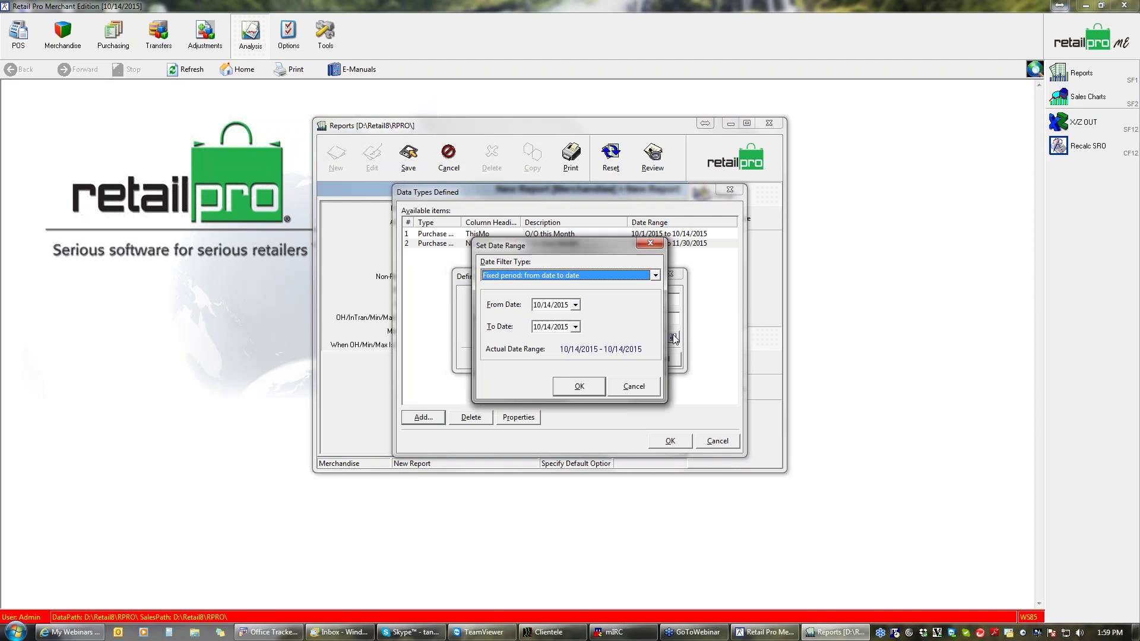
pyautogui.click(655, 275)
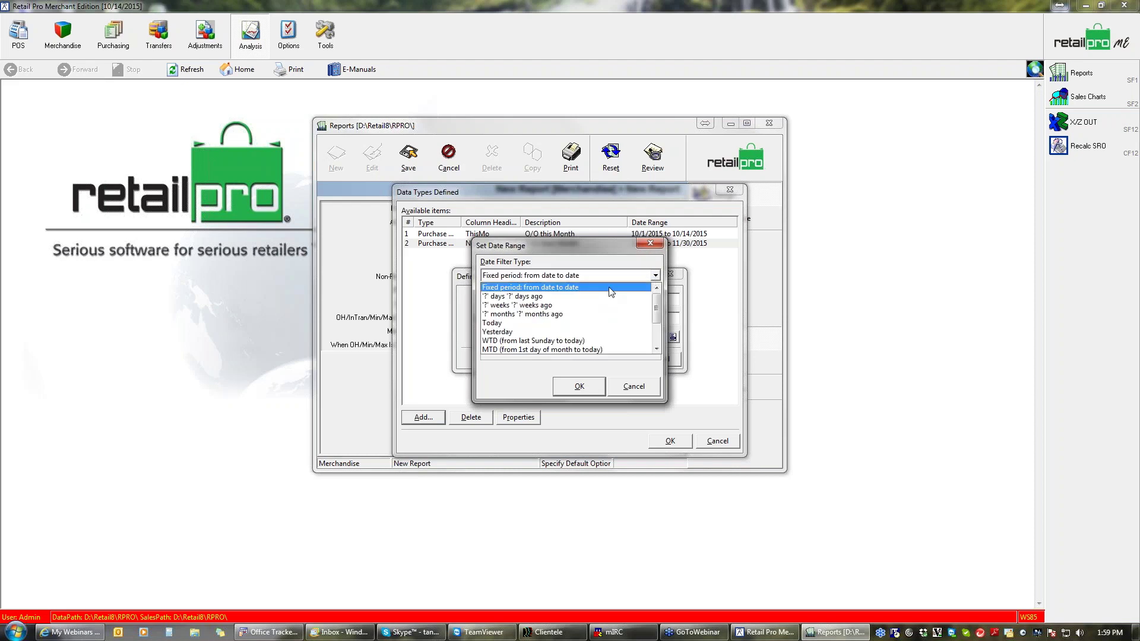
pyautogui.click(560, 313)
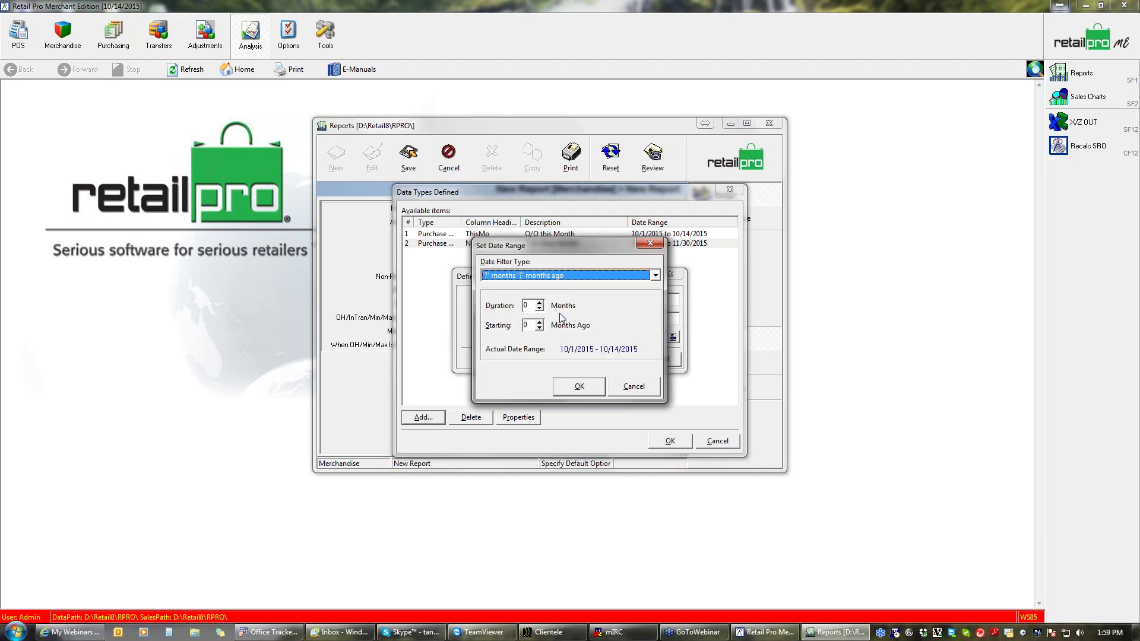
pyautogui.click(539, 302)
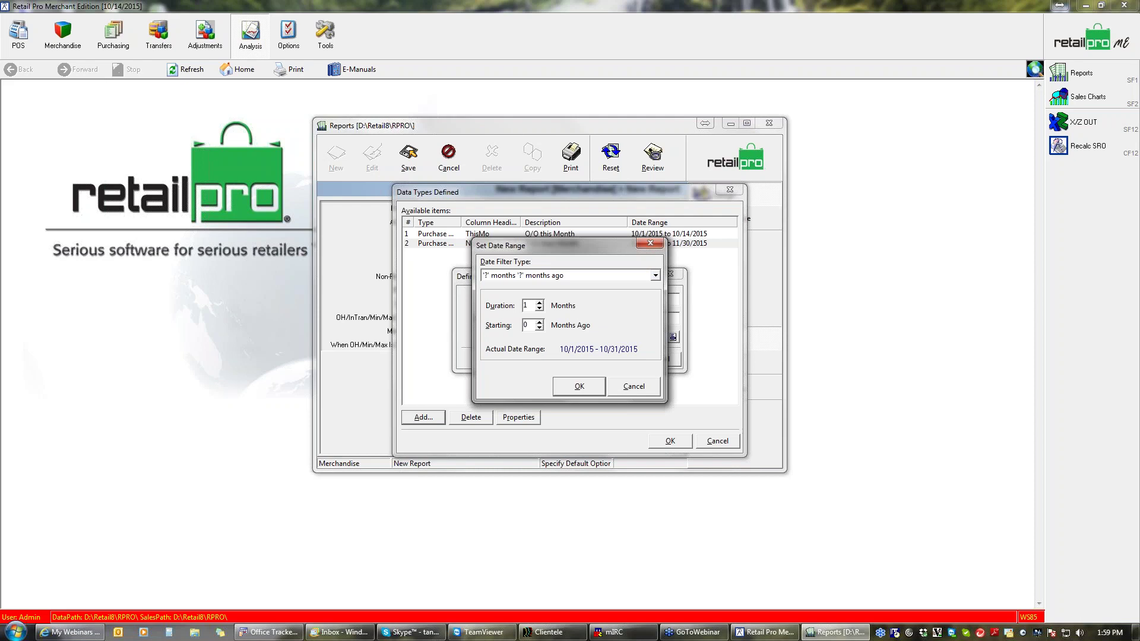
pyautogui.click(539, 328)
pyautogui.click(539, 327)
pyautogui.click(578, 386)
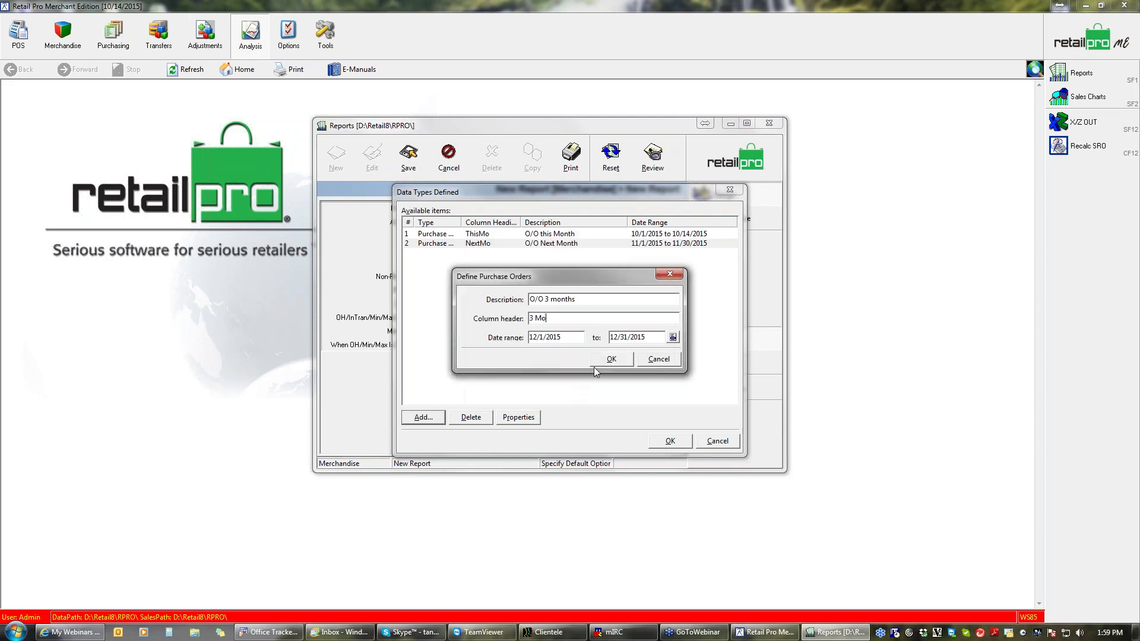
pyautogui.click(673, 337)
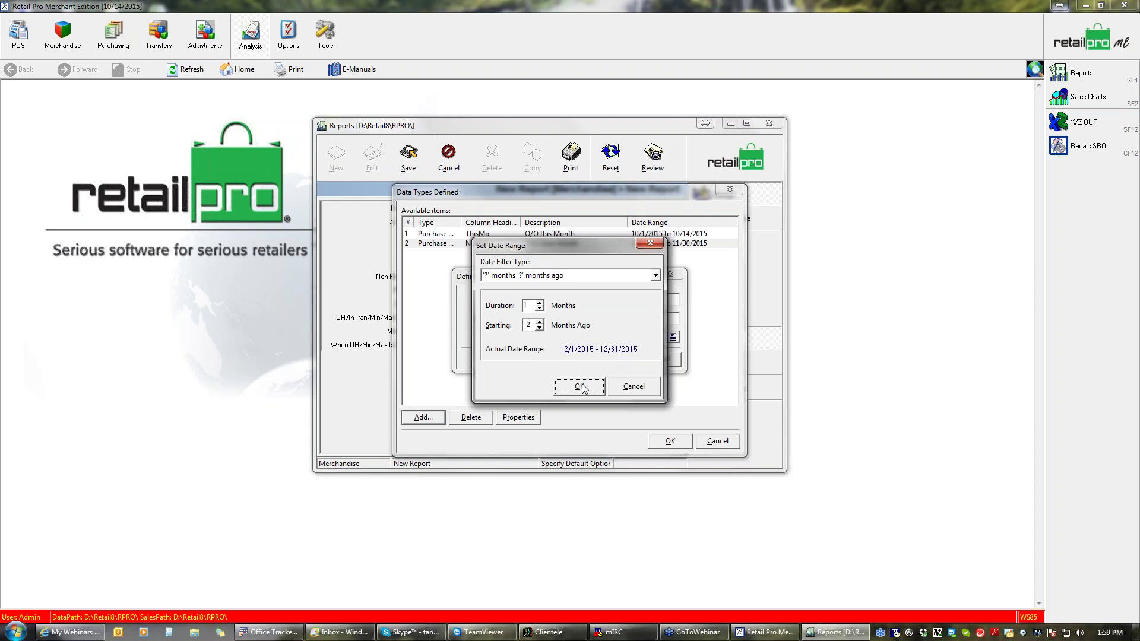
pyautogui.click(580, 387)
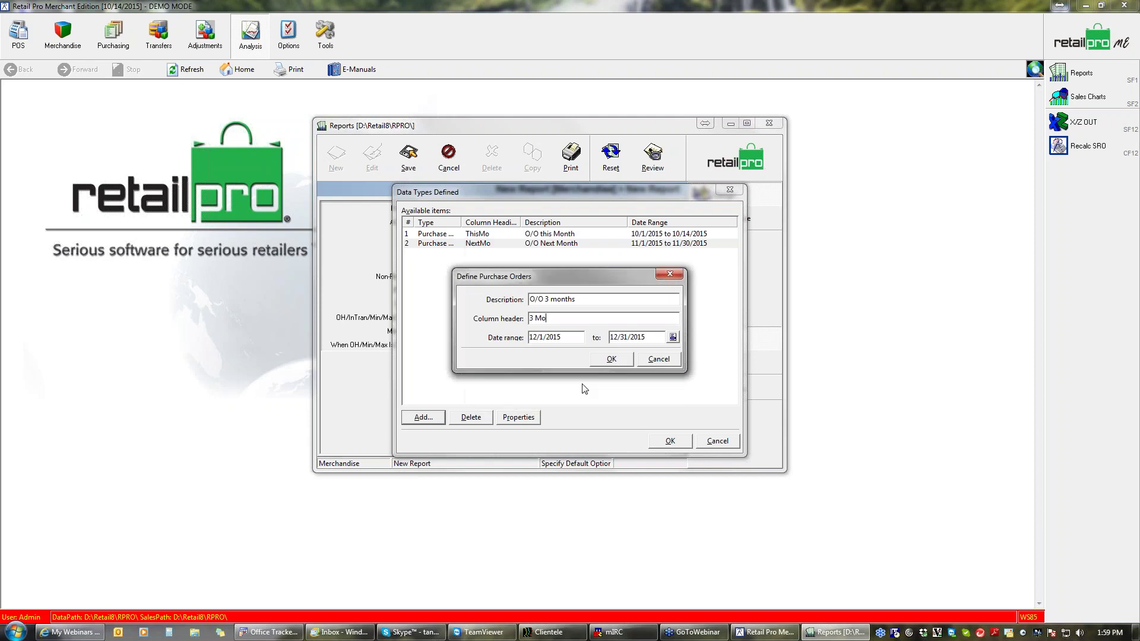
pyautogui.click(608, 361)
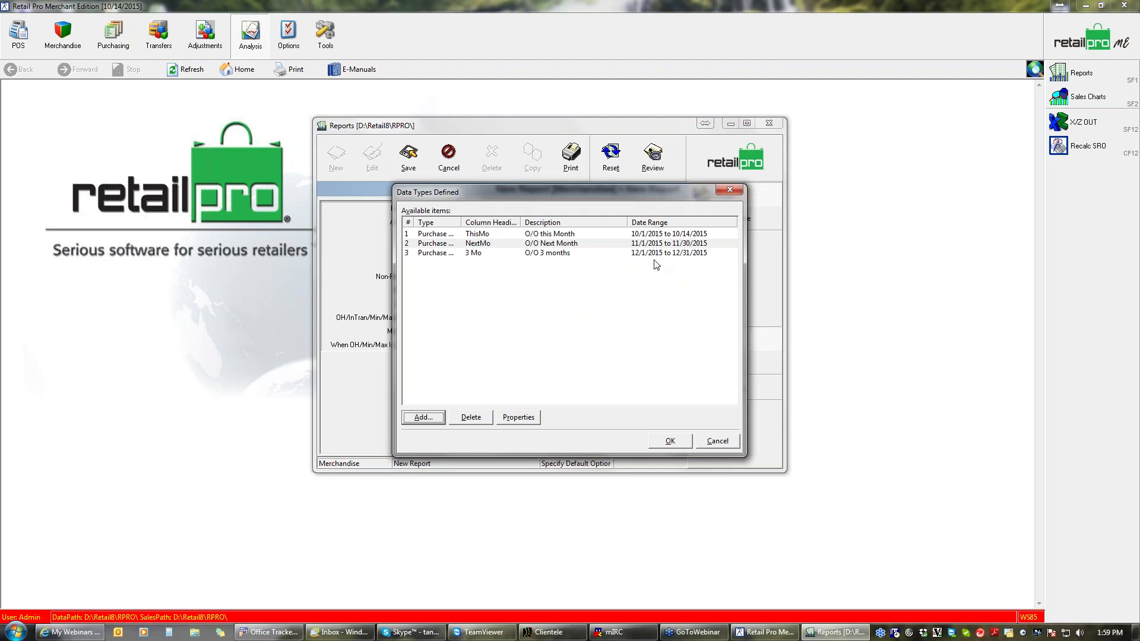
# - Add a fourth Purchase Orders data type with description "O/O 4 Months" and column header "4 Mo"
pyautogui.click(433, 417)
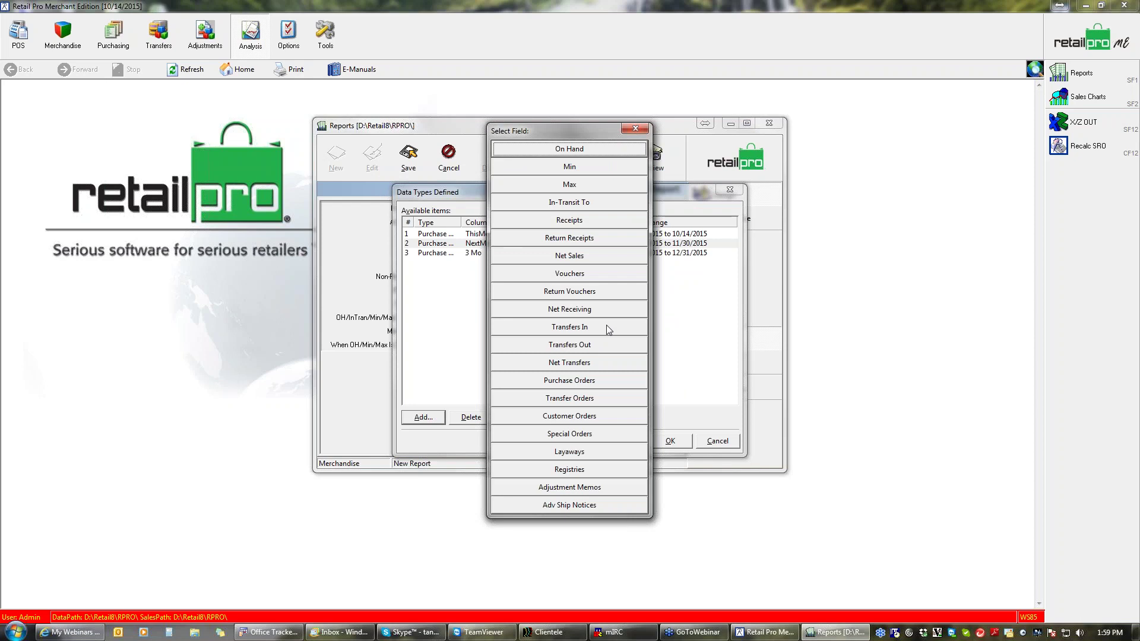
pyautogui.click(597, 374)
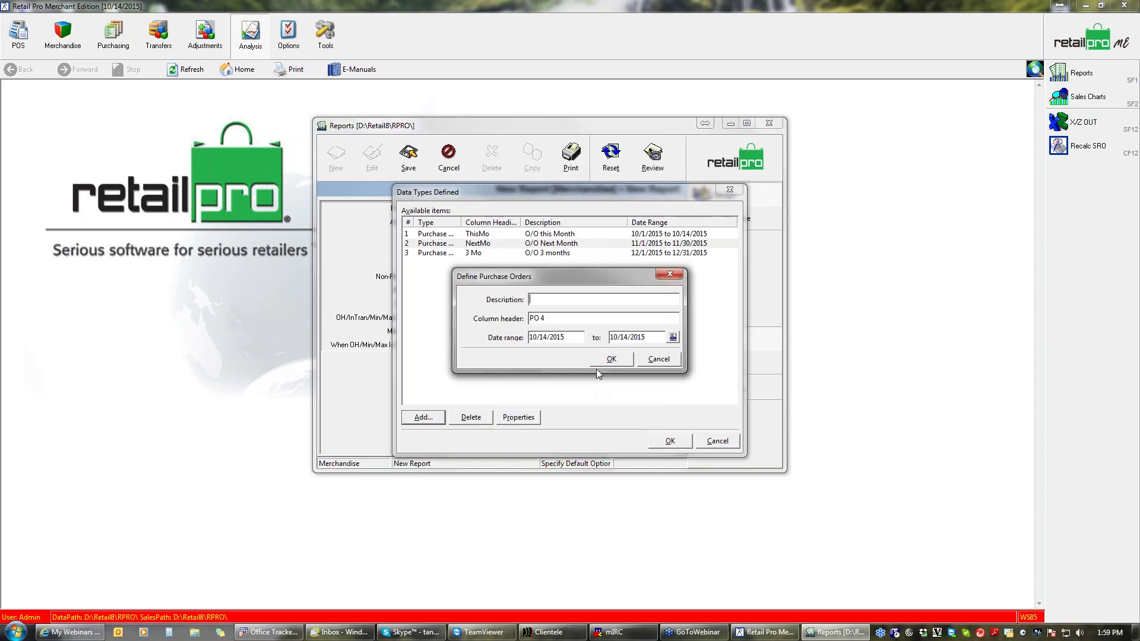
pyautogui.write('O/O 4 Months')
pyautogui.press('Tab')
pyautogui.write('4')
# - Give the 4 Mo data type a months-based date range lasting 1 month, starting -3 months ago, and accept the data type
pyautogui.click(673, 337)
pyautogui.click(655, 275)
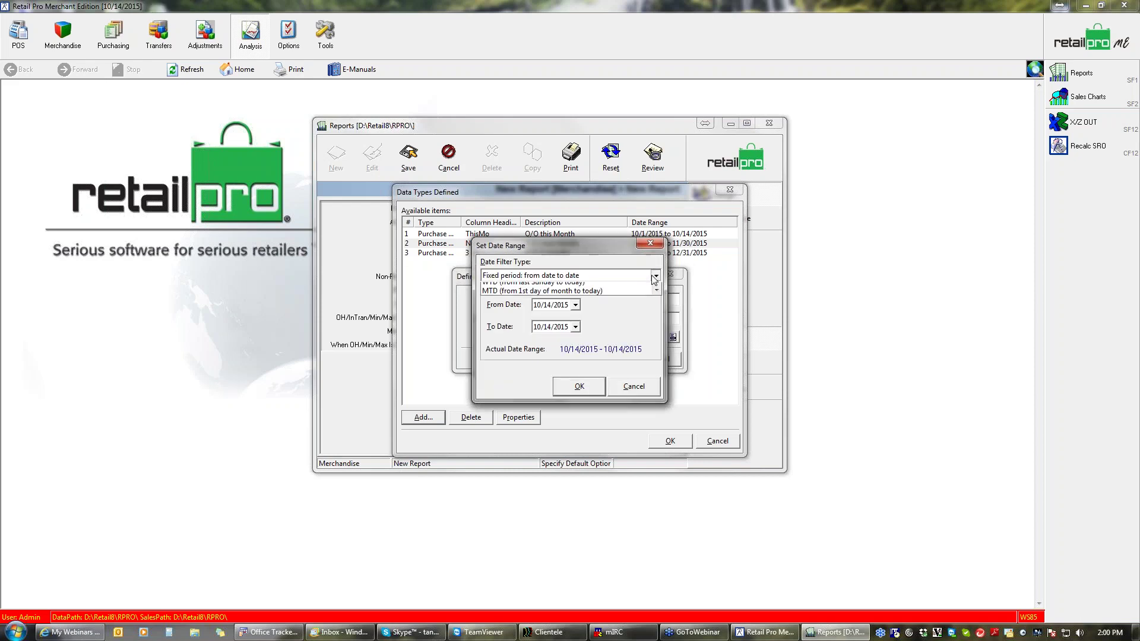
pyautogui.click(573, 317)
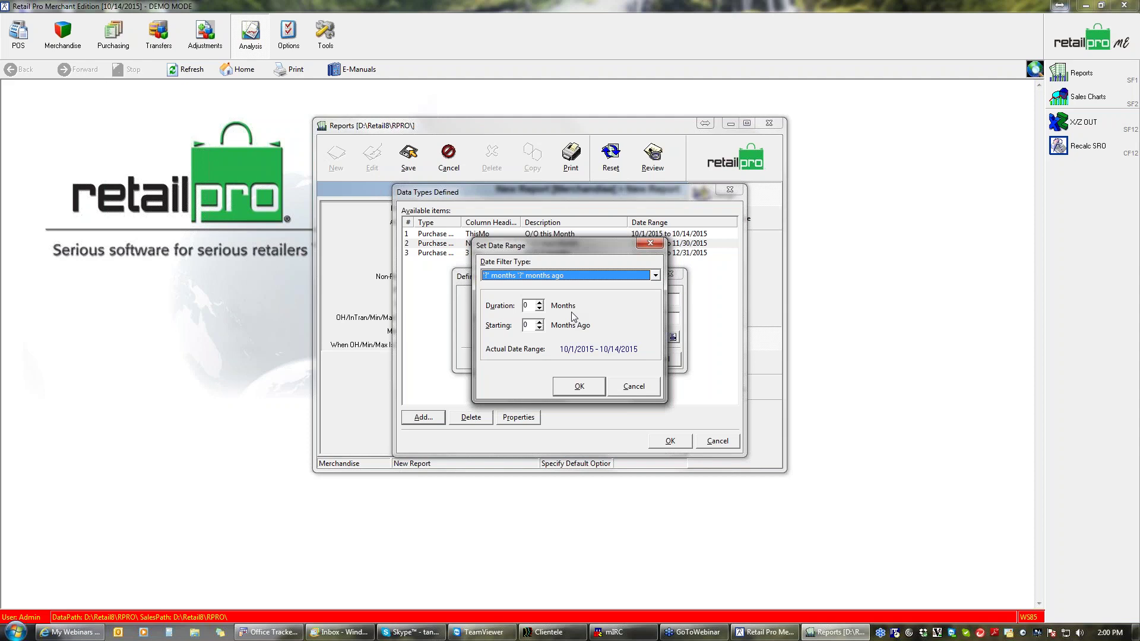
pyautogui.press('Tab')
pyautogui.write('1')
pyautogui.press('Tab')
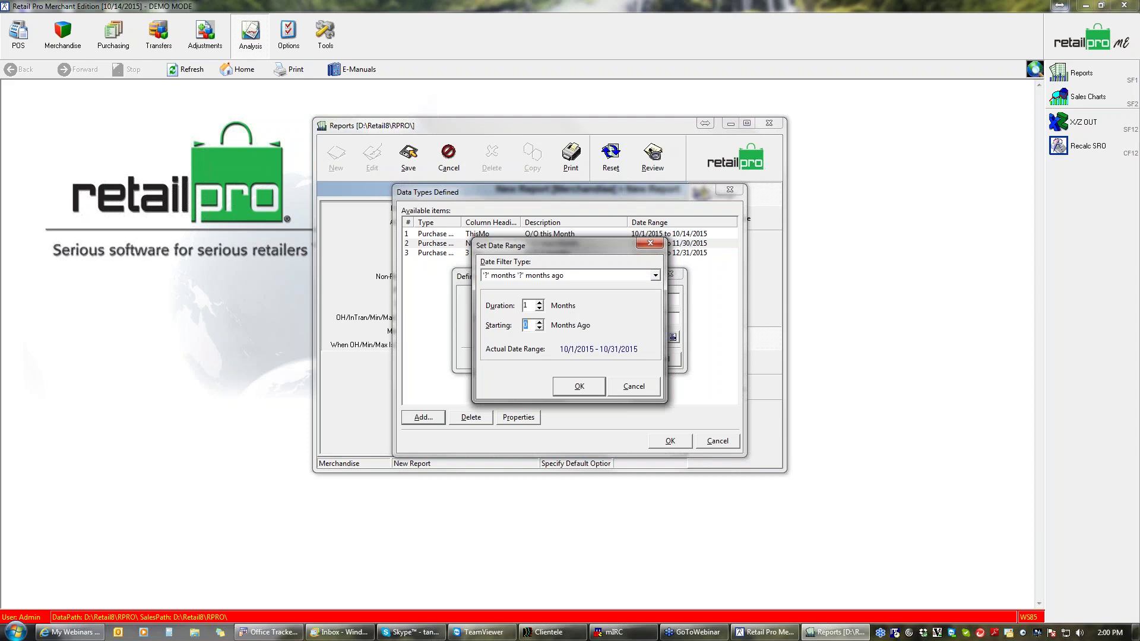
pyautogui.write('-3')
pyautogui.click(579, 386)
pyautogui.click(609, 361)
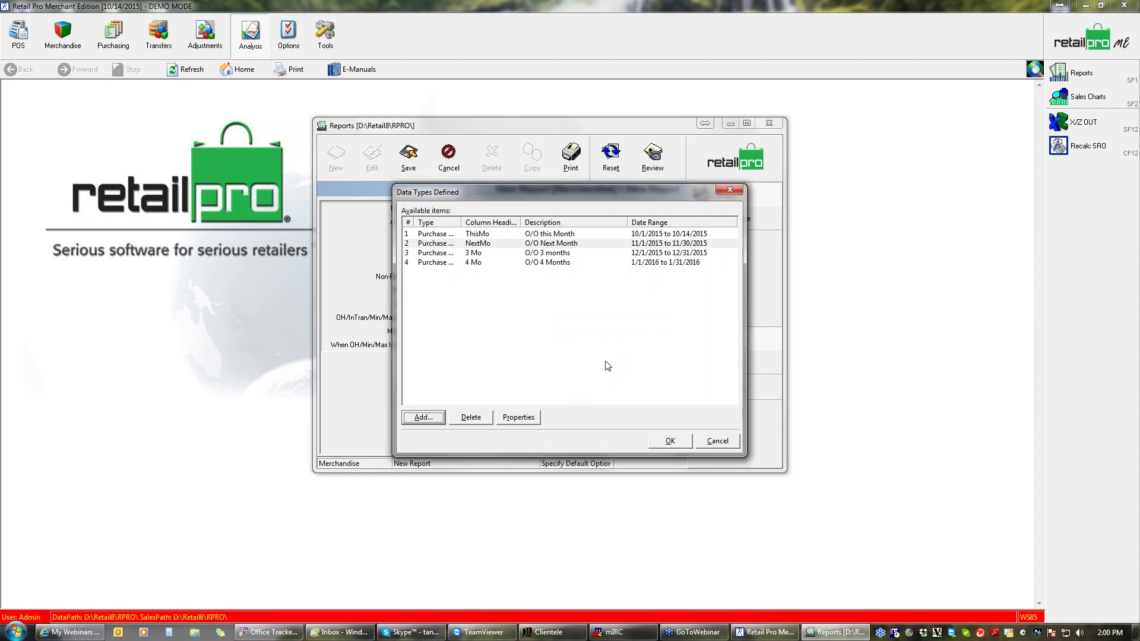
# - Add a fifth Purchase Orders data type with description "O/O 5 months" and column header "5 mo"
pyautogui.click(440, 420)
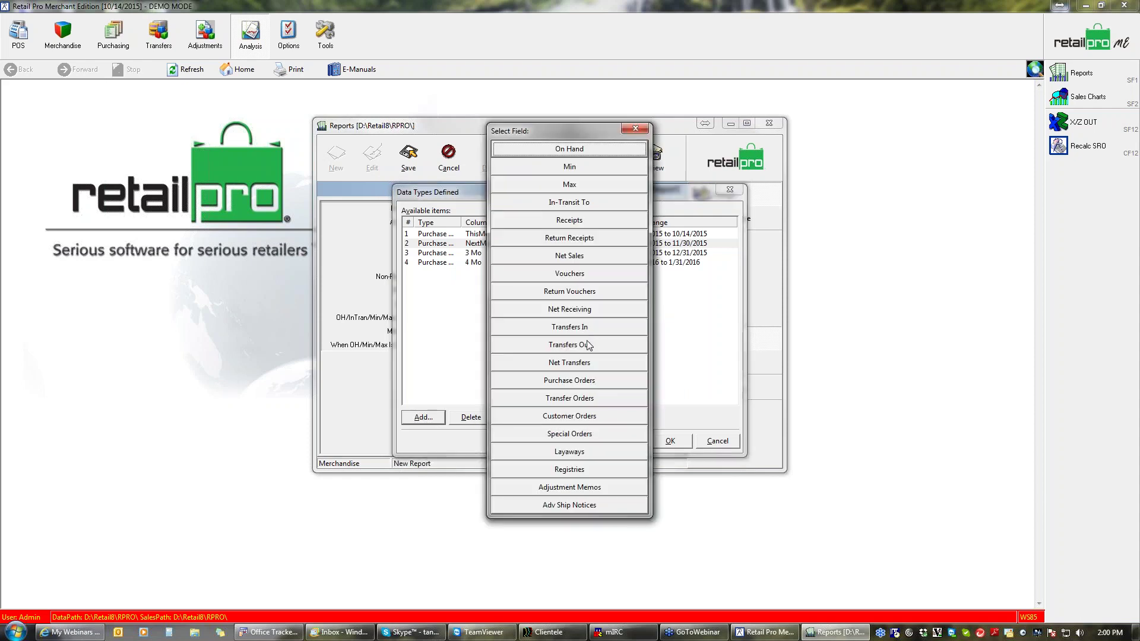
pyautogui.click(586, 383)
pyautogui.write('O')
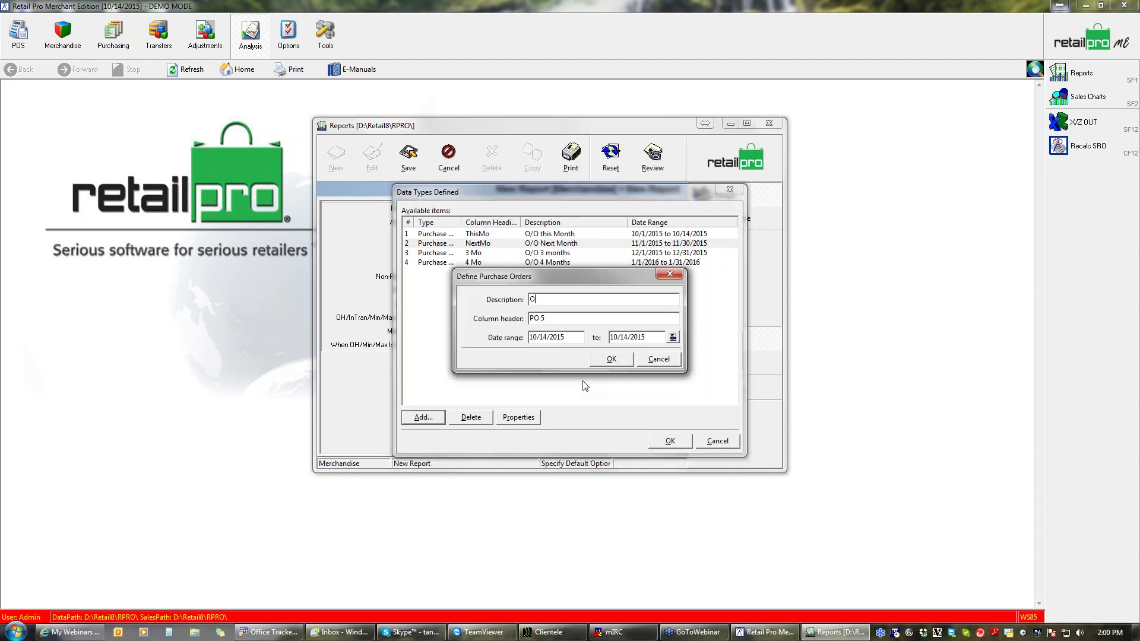
pyautogui.write('/O 5 months')
pyautogui.press('Tab')
pyautogui.write('5 mo')
# - Give the 5 mo data type a months-based date range lasting 1 month, starting -4 months ago, and accept the data type
pyautogui.click(673, 337)
pyautogui.click(655, 275)
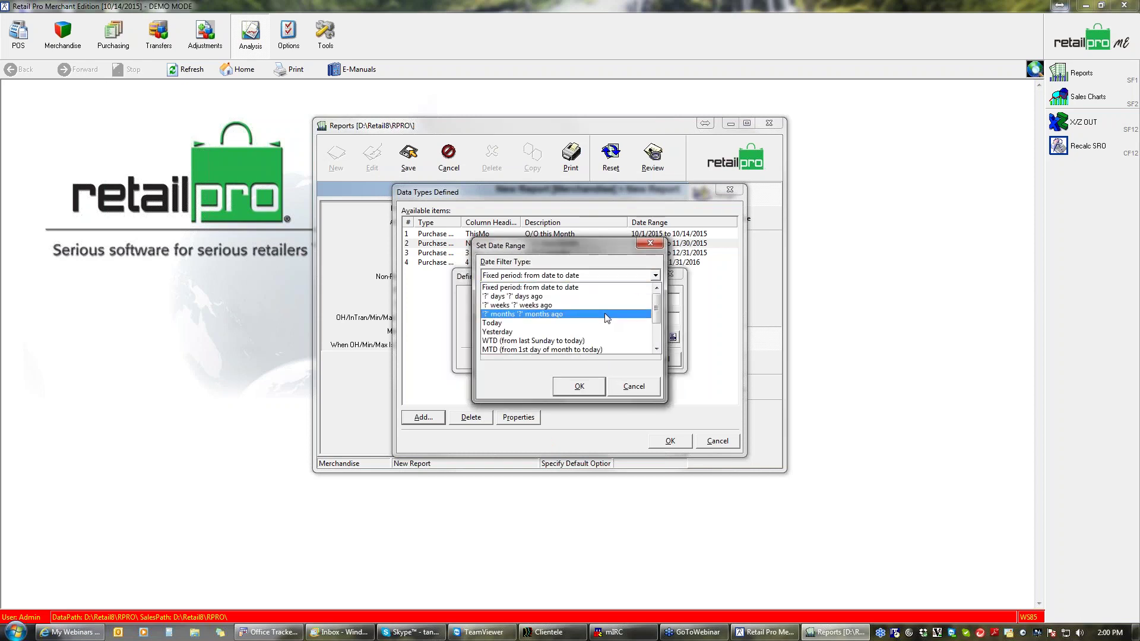
pyautogui.click(606, 315)
pyautogui.press('Tab')
pyautogui.press('Tab')
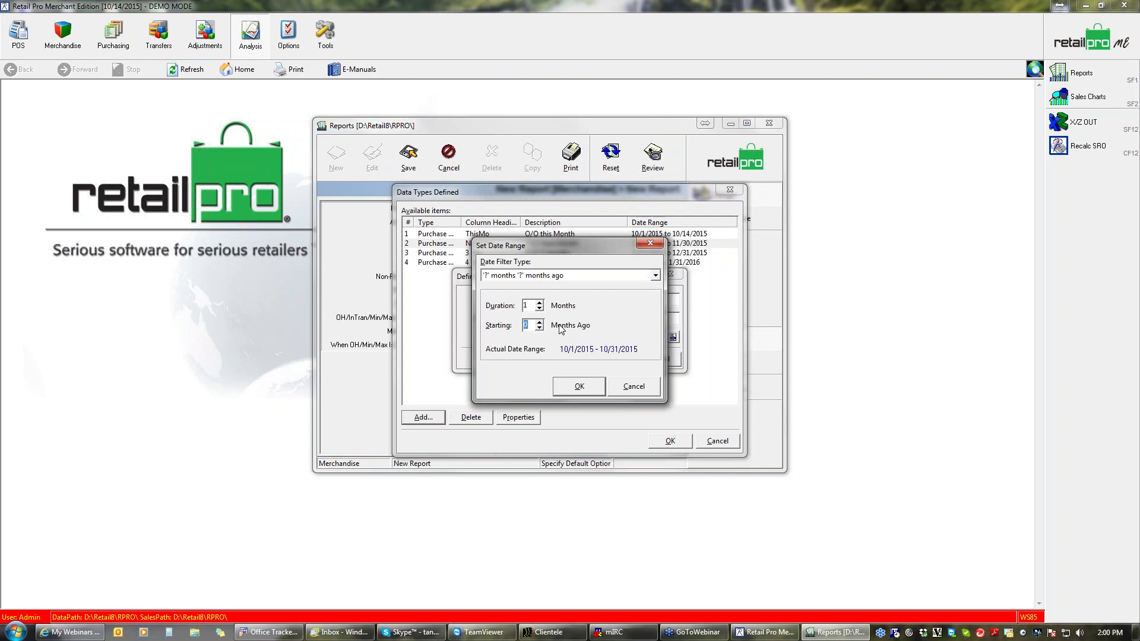
pyautogui.write('-4')
pyautogui.click(579, 386)
pyautogui.click(611, 359)
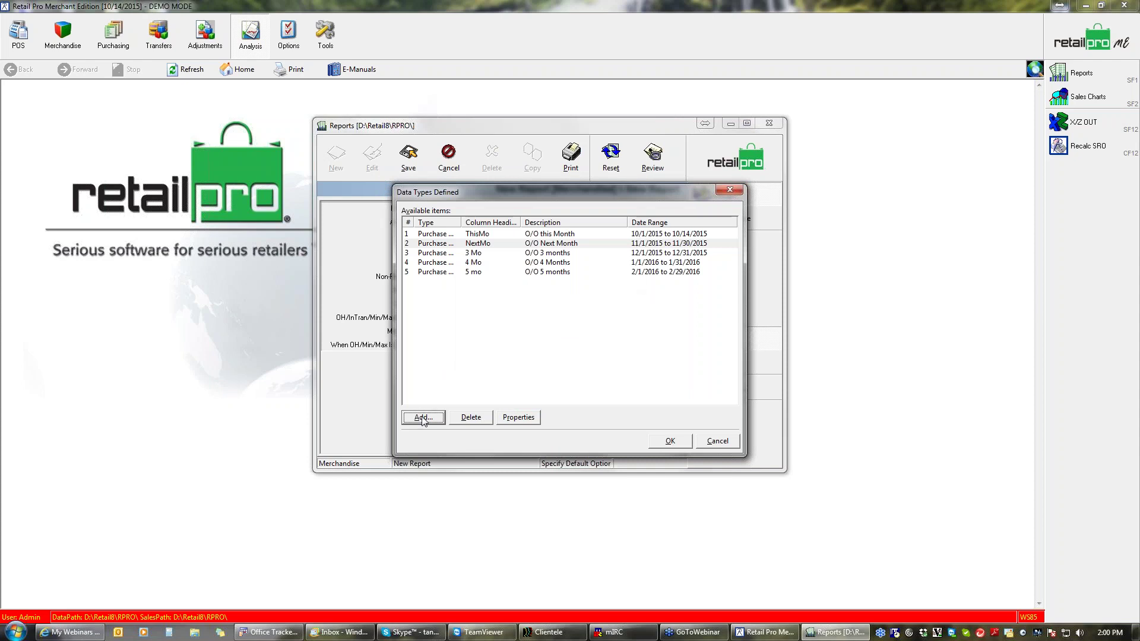
# - Add a sixth Purchase Orders data type with description "O/O 6 months" and column header "6 mo"
pyautogui.click(424, 416)
pyautogui.click(608, 380)
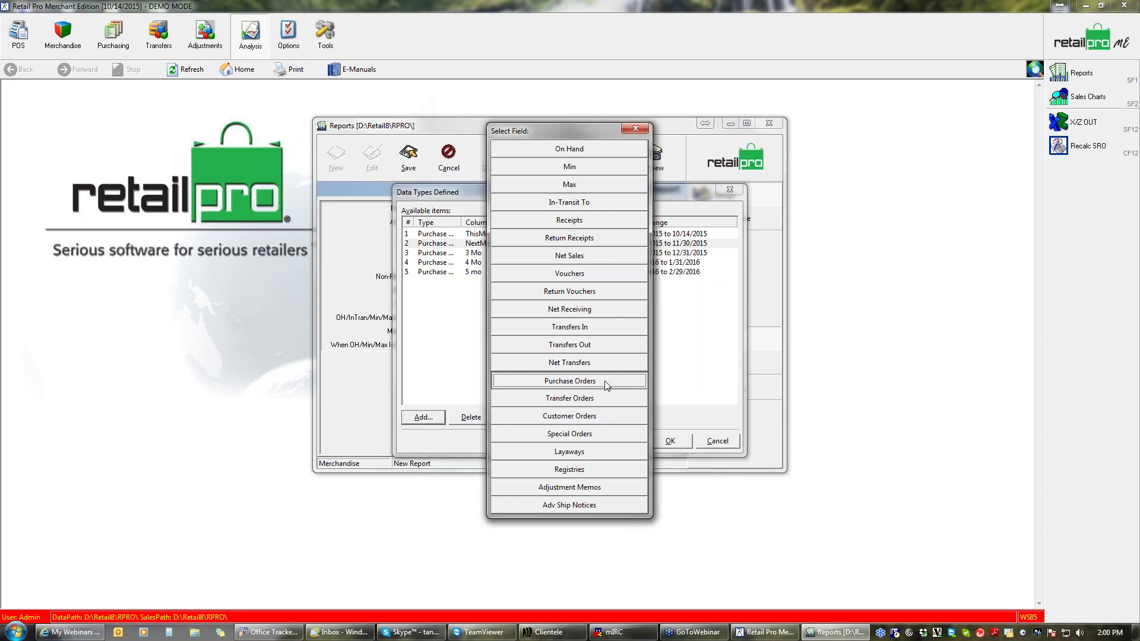
pyautogui.write('O')
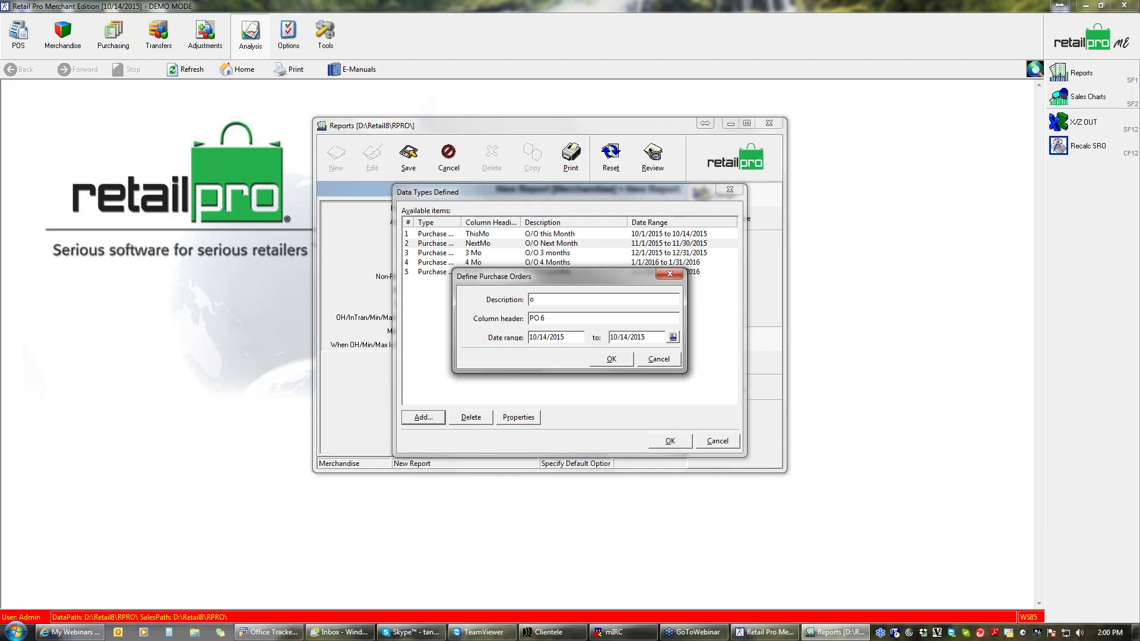
pyautogui.write('/O 6 months')
pyautogui.press('Tab')
pyautogui.write('6 mo')
# - Give the 6 mo data type a months-based date range lasting 1 month, starting -5 months ago, and accept the data type
pyautogui.click(675, 340)
pyautogui.click(655, 275)
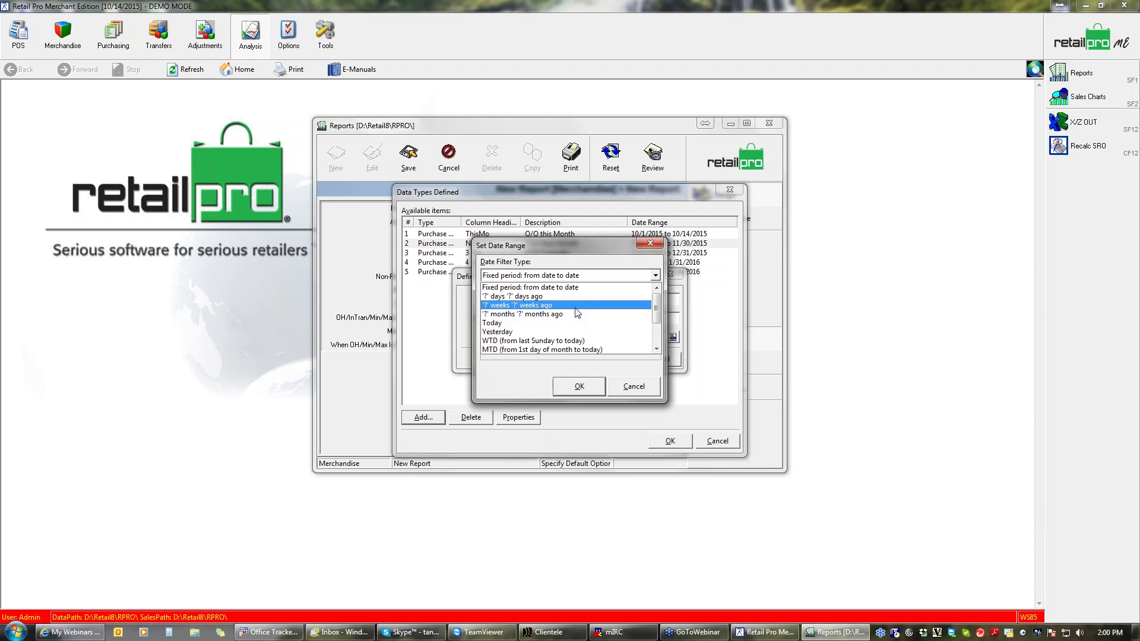
pyautogui.click(568, 315)
pyautogui.press('Tab')
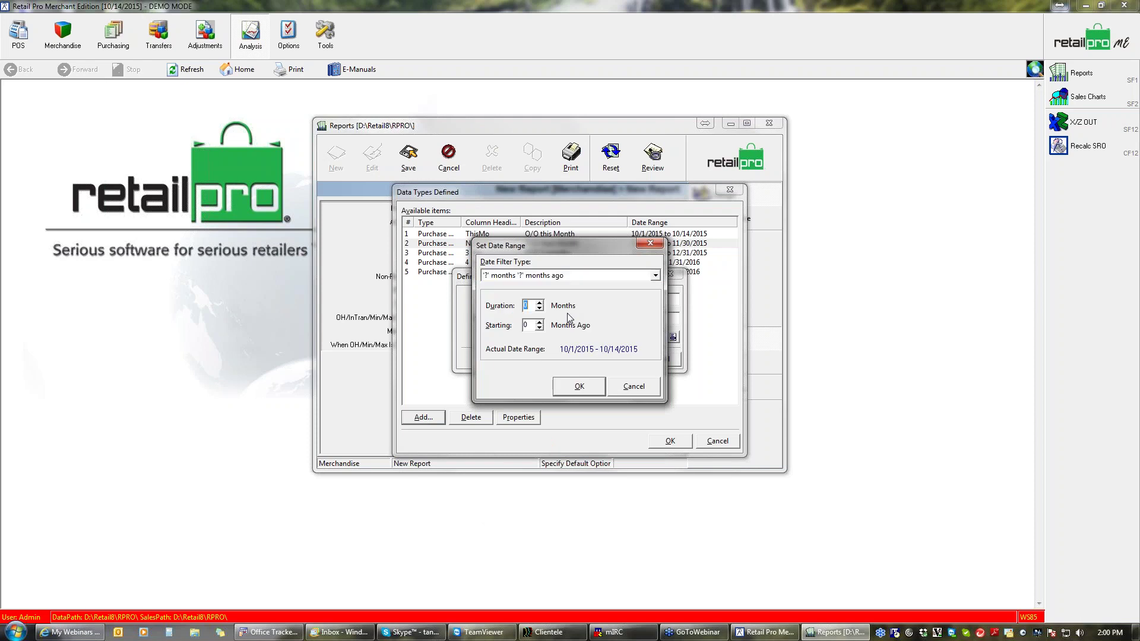
pyautogui.write('1')
pyautogui.press('Tab')
pyautogui.write('-5')
pyautogui.click(574, 387)
pyautogui.click(611, 360)
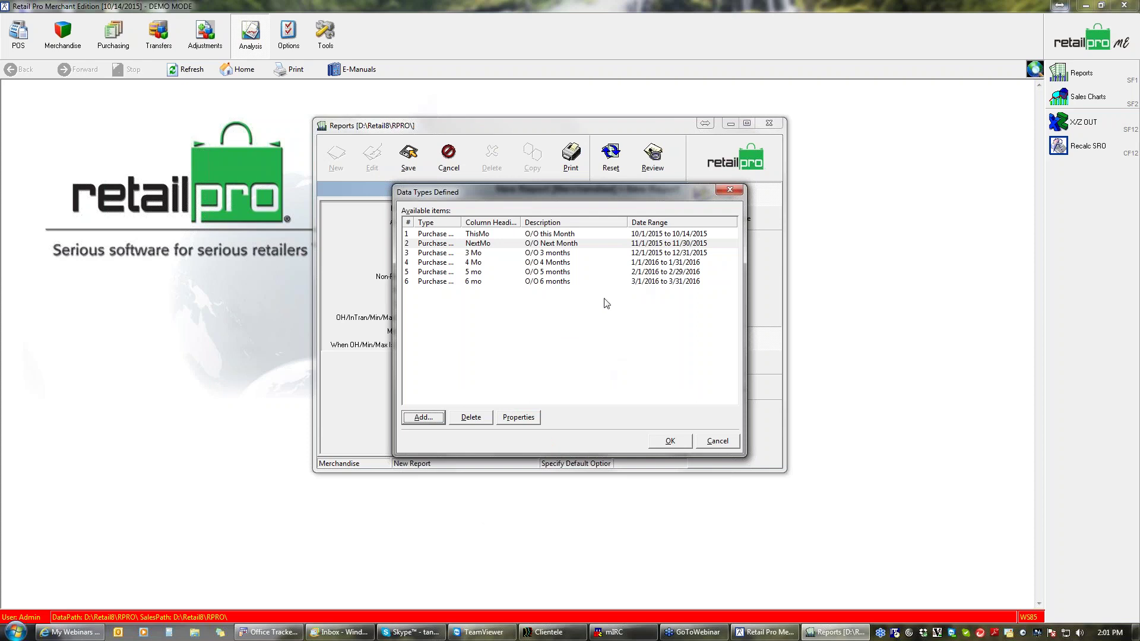
# - Add a seventh Purchase Orders data type with description "O/O TOTALS" and column header "Total"
pyautogui.click(436, 419)
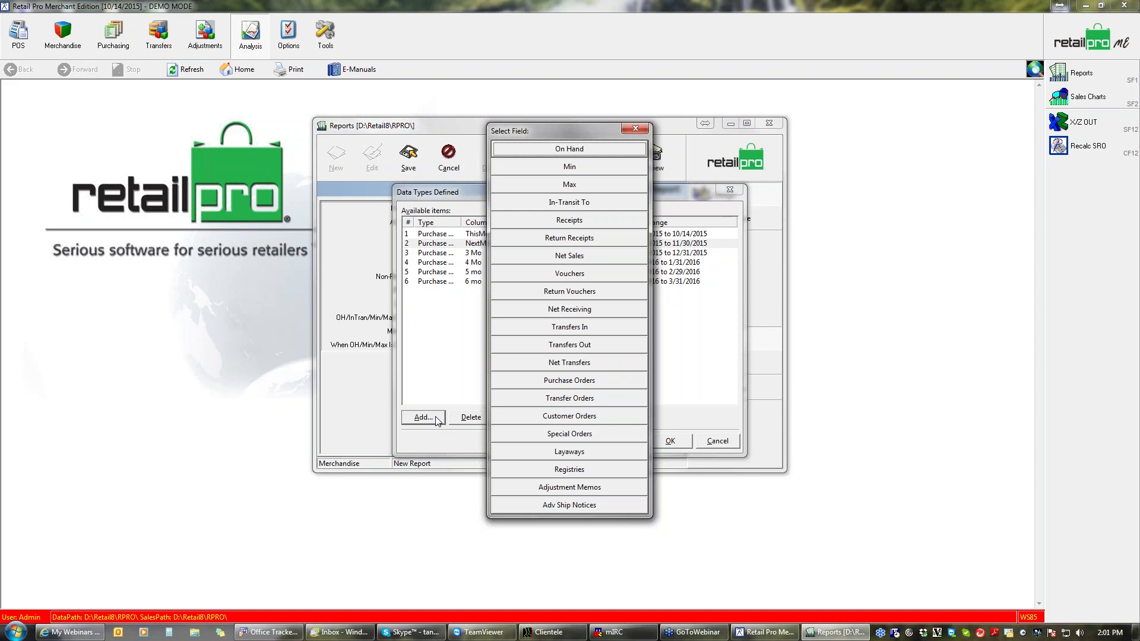
pyautogui.click(600, 378)
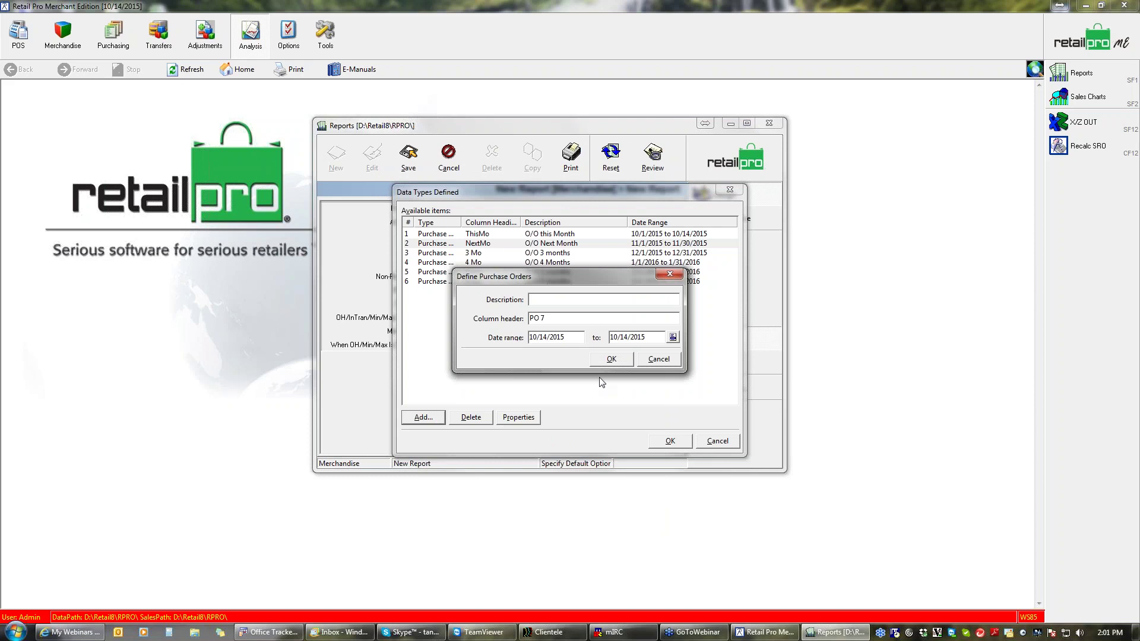
pyautogui.write('O/O TOTALS')
pyautogui.moveTo(547, 318); pyautogui.dragTo(508, 316)
pyautogui.write('Total')
# - Give the Total data type a months-based date range lasting 6 months from the current month, and accept all the defined data types
pyautogui.click(672, 338)
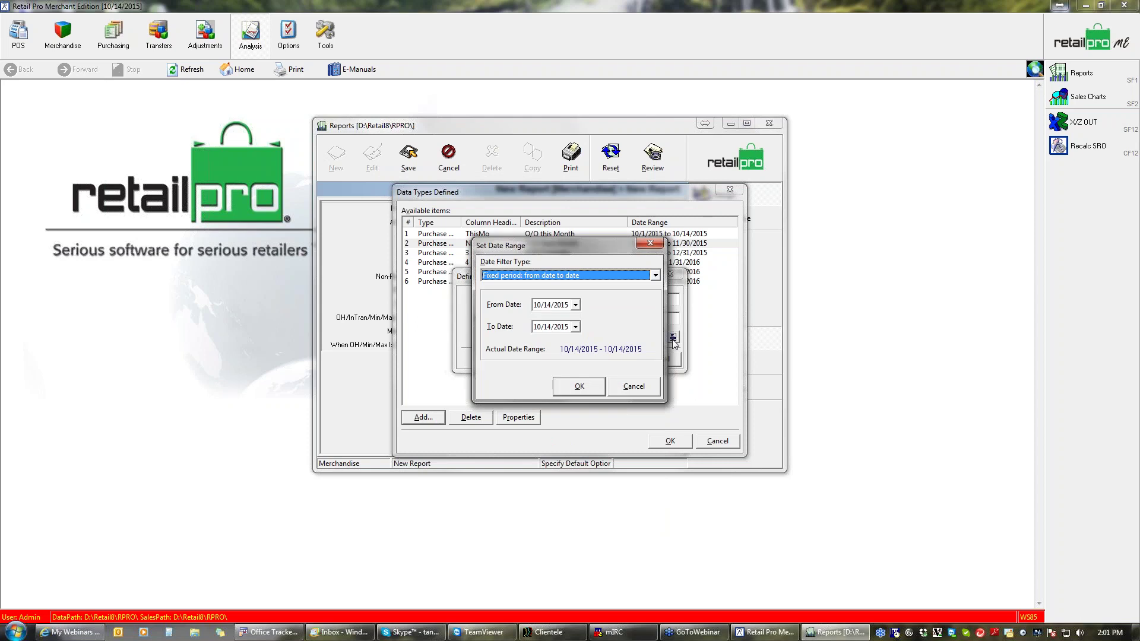
pyautogui.click(641, 276)
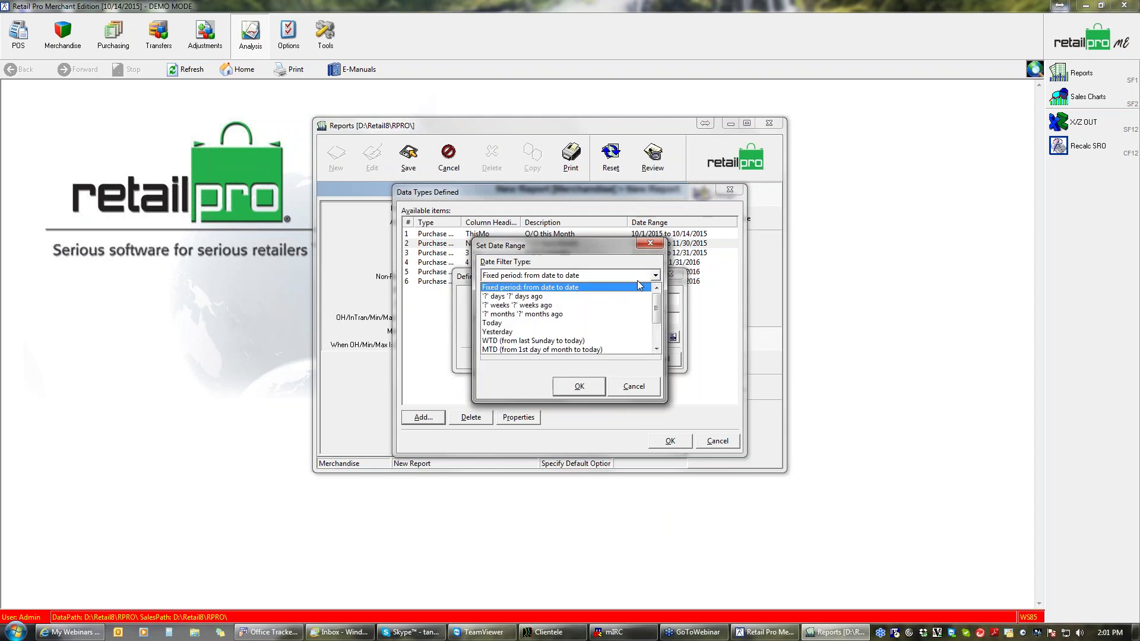
pyautogui.click(570, 314)
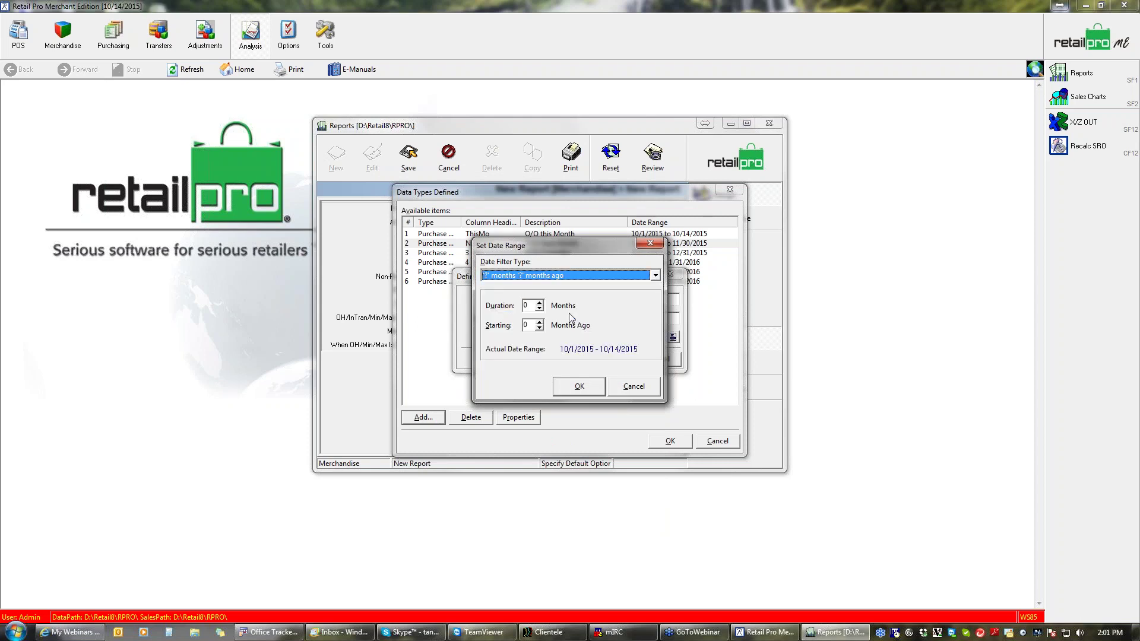
pyautogui.press('Tab')
pyautogui.write('6')
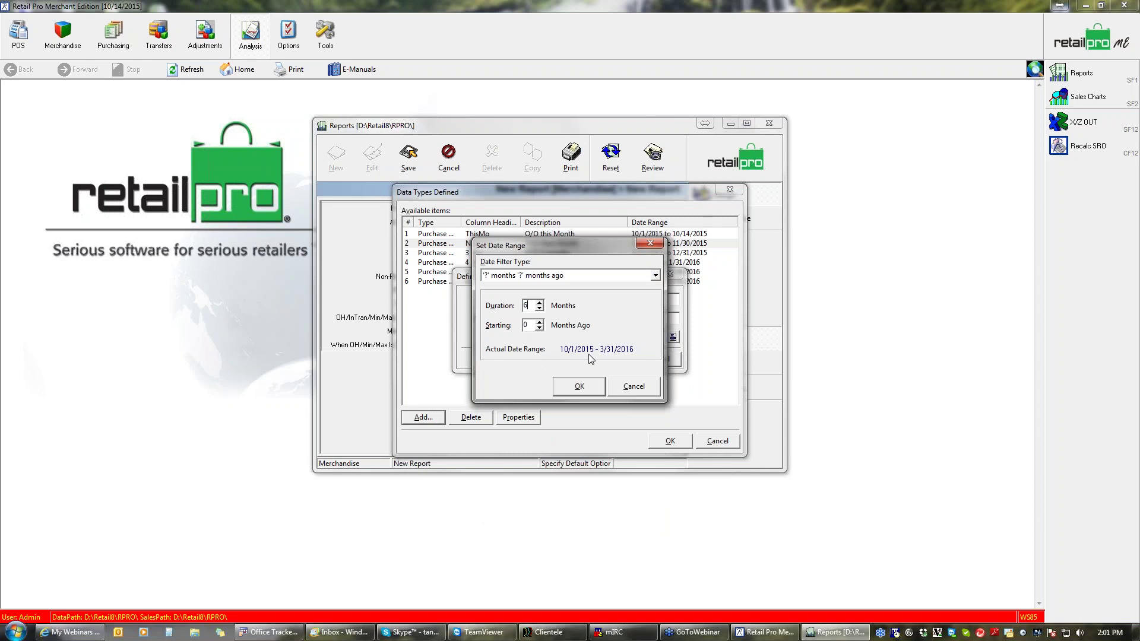
pyautogui.click(588, 386)
pyautogui.click(611, 361)
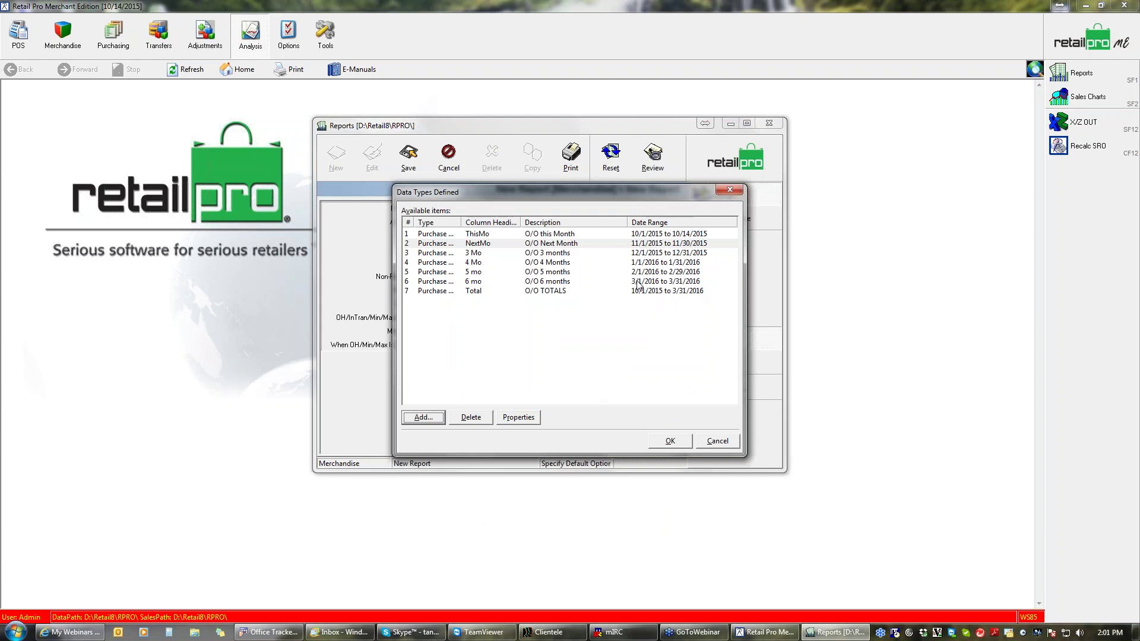
pyautogui.click(671, 441)
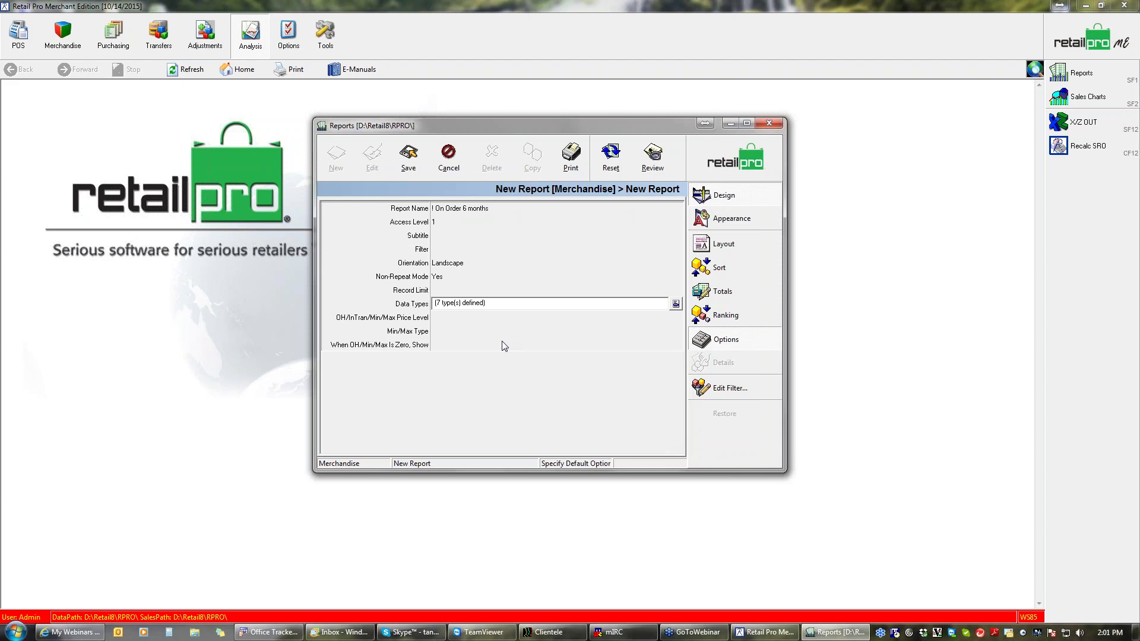
# - Replace DCS with Vendor Code in the report layout and add the DT1-Qty and DT1-Ext C$ fields
pyautogui.click(740, 247)
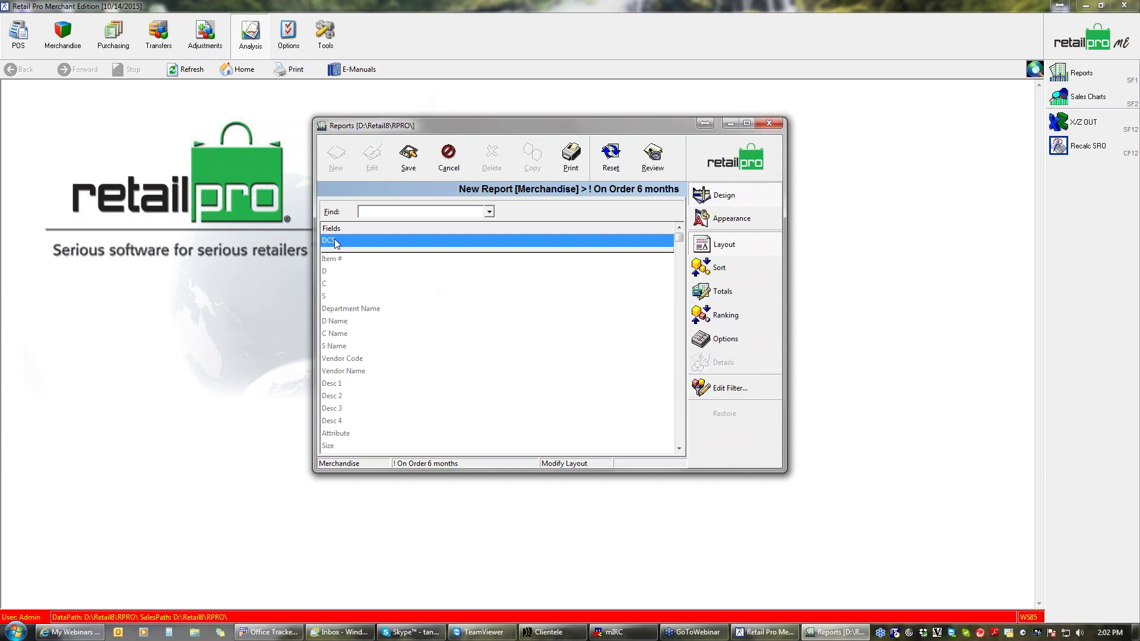
pyautogui.moveTo(334, 239); pyautogui.dragTo(338, 358)
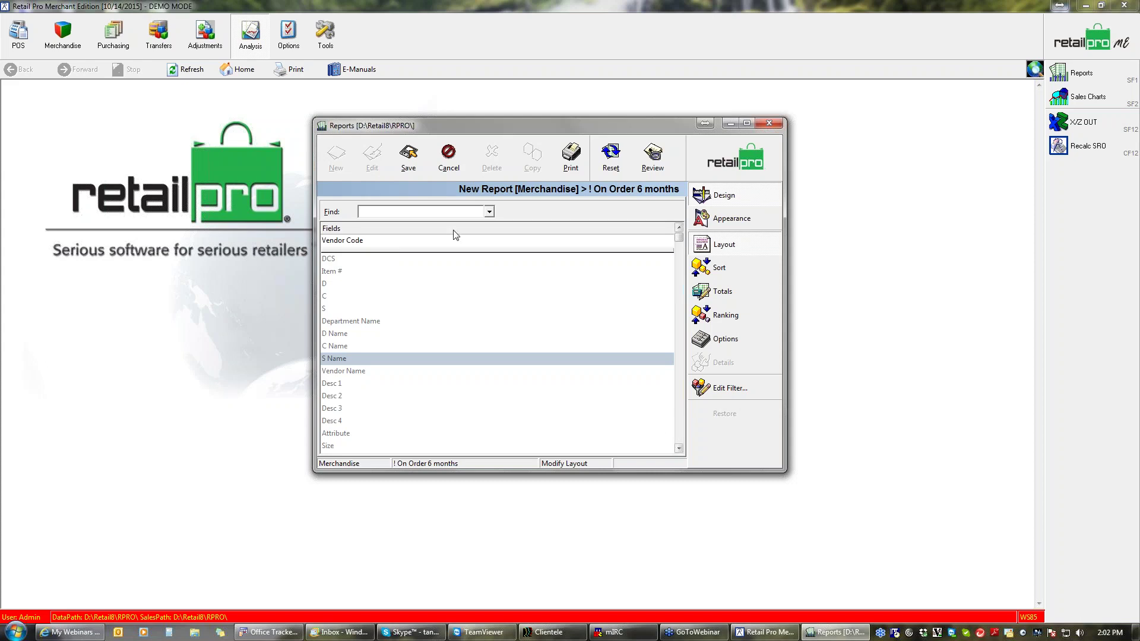
pyautogui.click(678, 425)
pyautogui.click(678, 425)
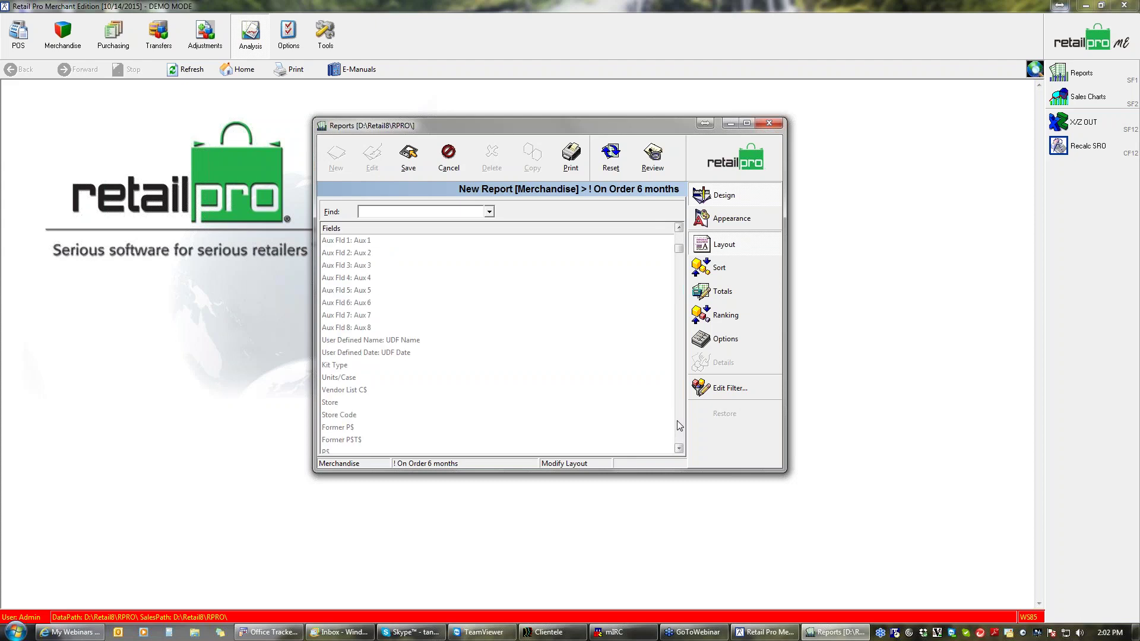
pyautogui.click(681, 426)
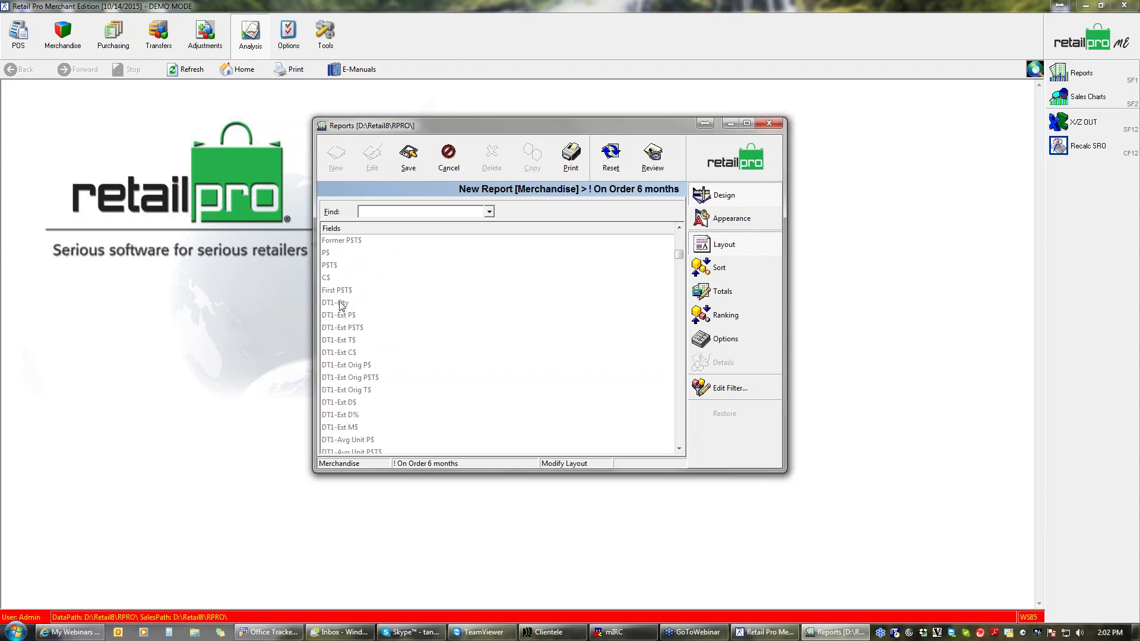
pyautogui.doubleClick(342, 304)
pyautogui.click(348, 353)
pyautogui.doubleClick(347, 355)
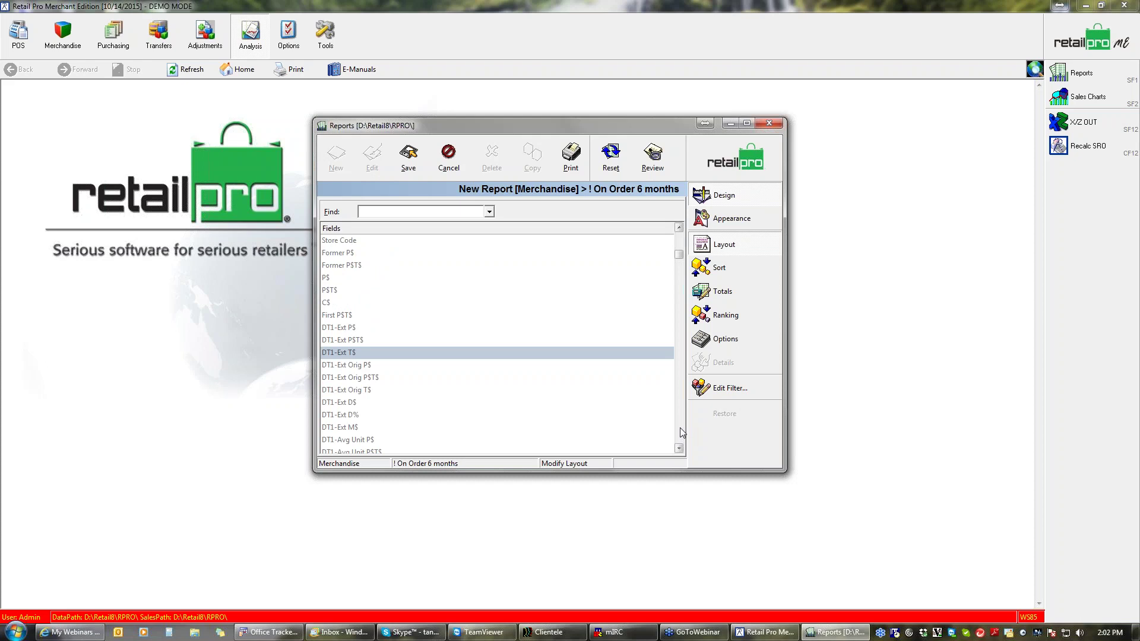
# - Add the DT2-Qty and DT2-Ext C$ fields to the report layout
pyautogui.click(680, 427)
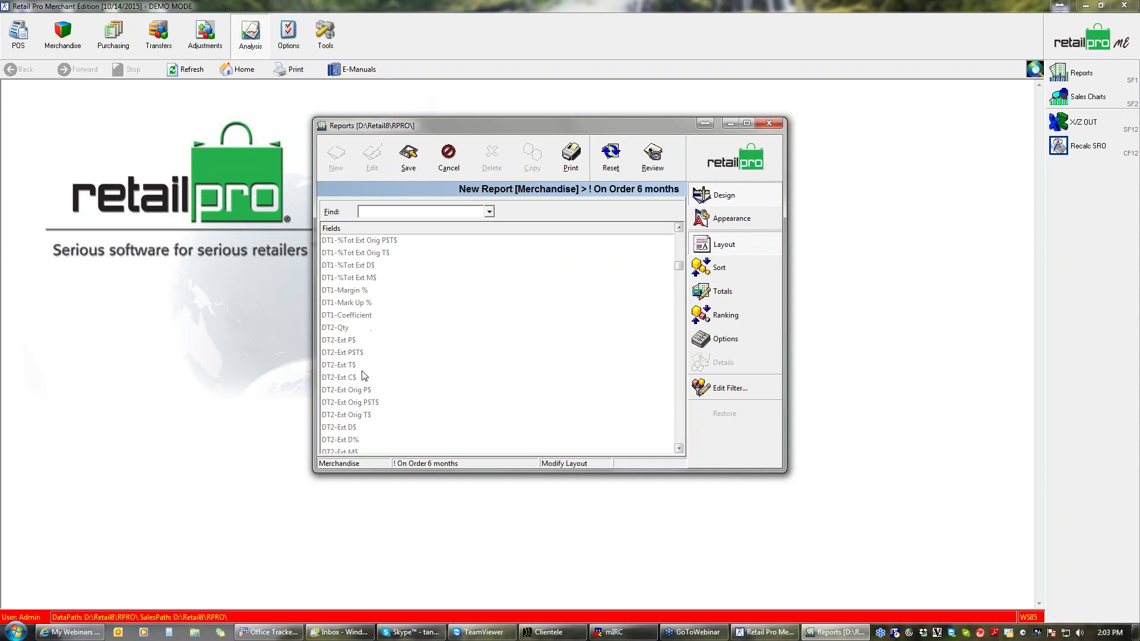
pyautogui.doubleClick(341, 328)
pyautogui.click(351, 379)
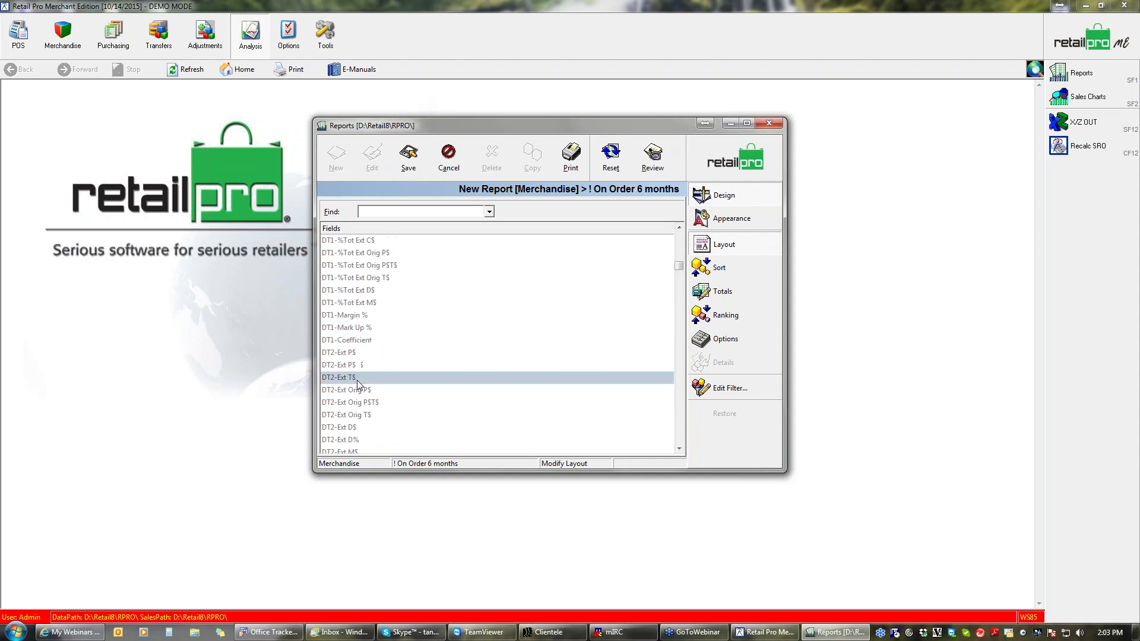
# - Add the DT3-Qty and DT3-Ext C$ fields to the report layout
pyautogui.click(681, 439)
pyautogui.click(678, 436)
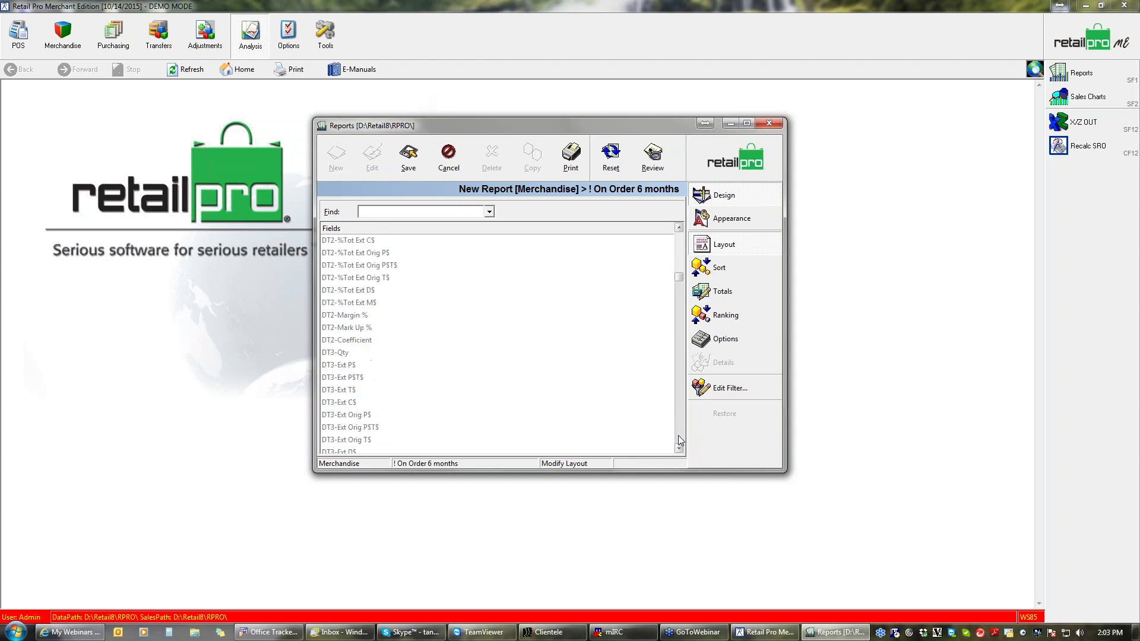
pyautogui.click(336, 352)
pyautogui.doubleClick(336, 352)
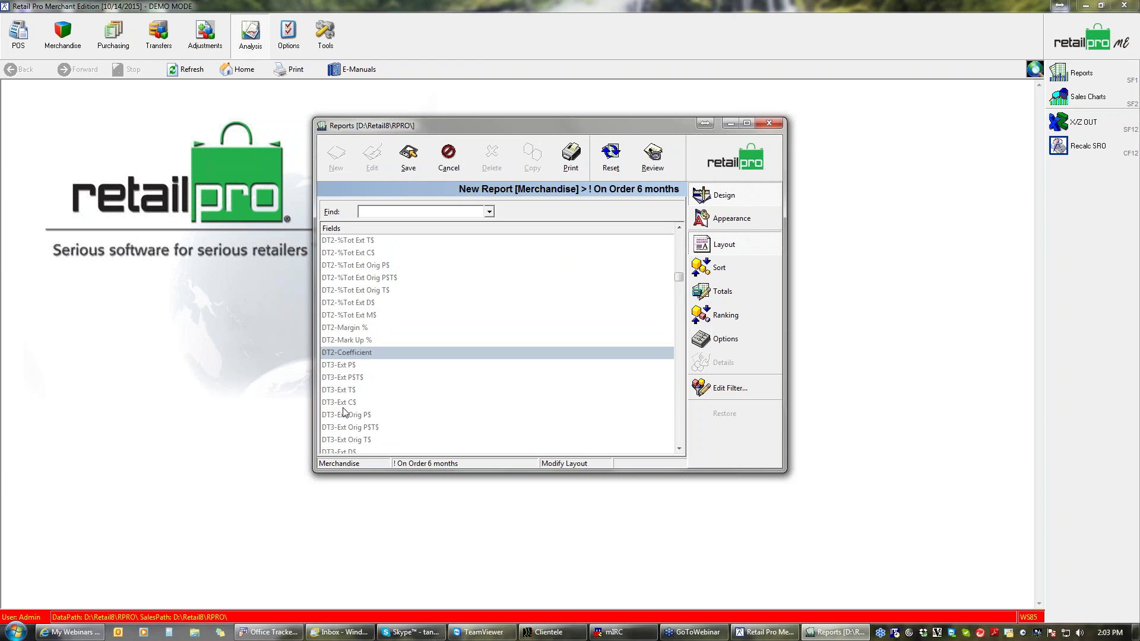
pyautogui.doubleClick(342, 403)
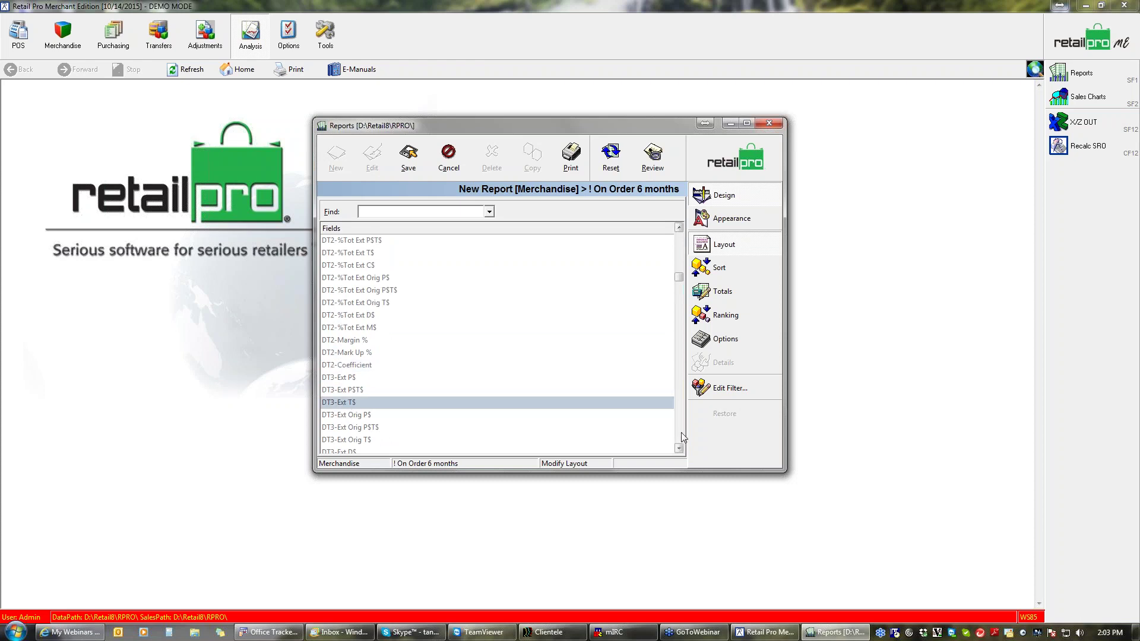
# - Add the DT4-Qty and DT4-Ext C$ fields to the report layout
pyautogui.click(680, 433)
pyautogui.click(680, 433)
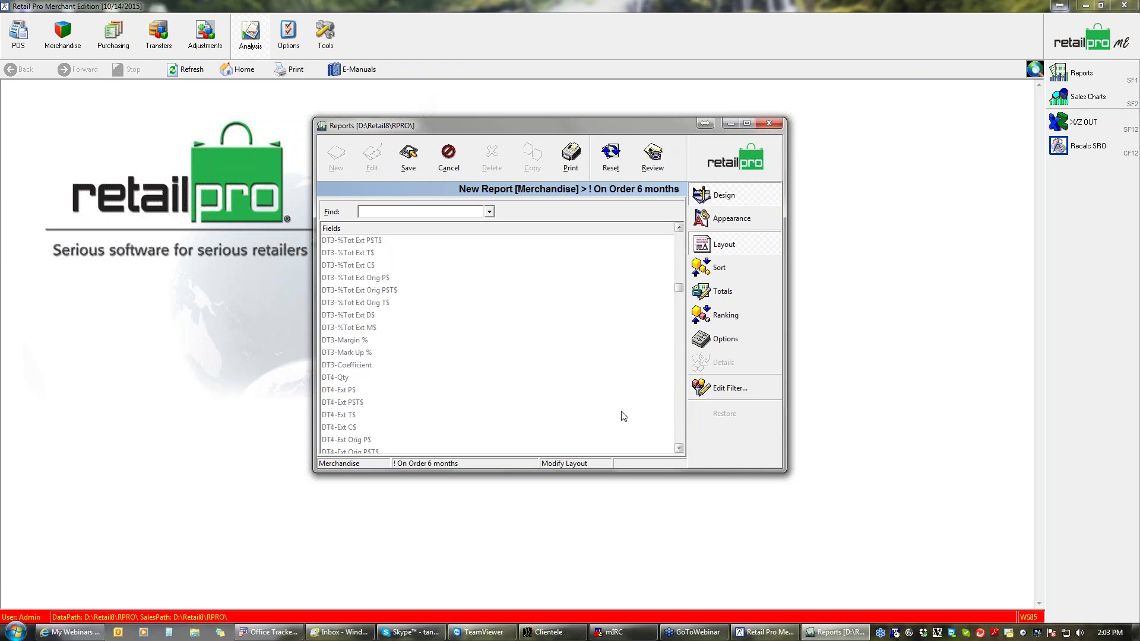
pyautogui.doubleClick(339, 378)
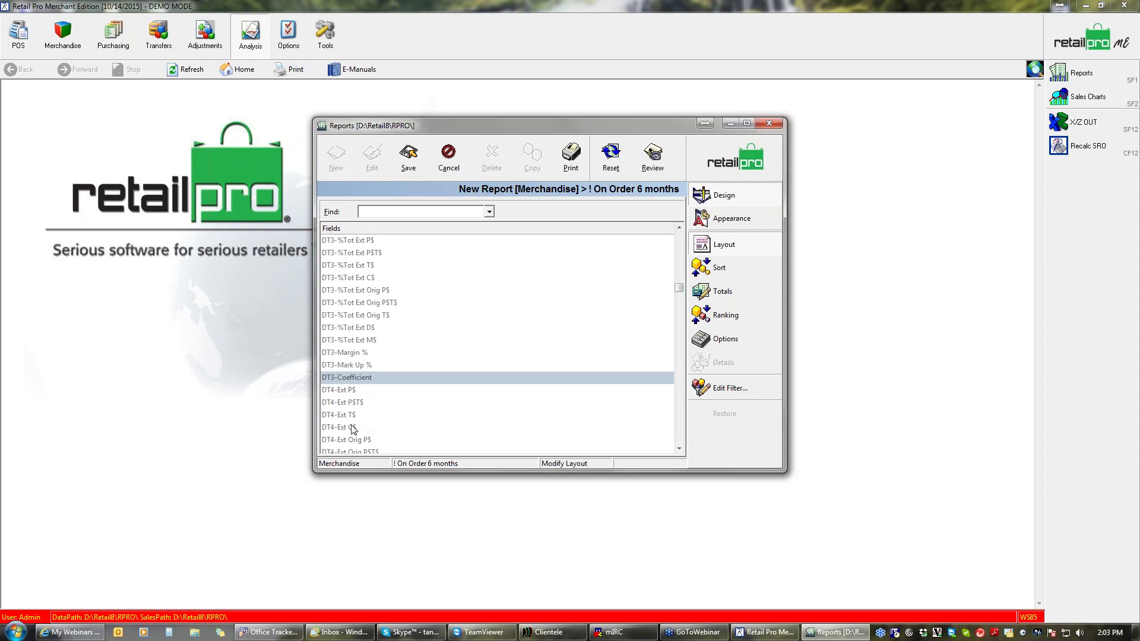
pyautogui.doubleClick(356, 428)
# - Add the DT5-Qty and DT5-Ext C$ fields to the report layout
pyautogui.click(681, 432)
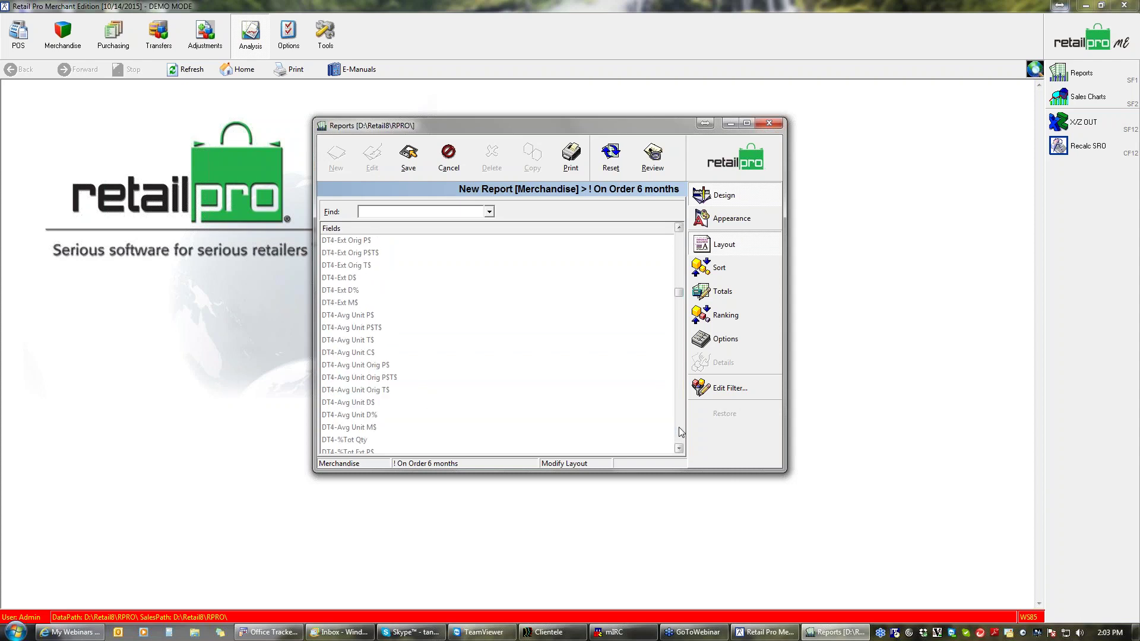
pyautogui.click(680, 431)
pyautogui.click(330, 405)
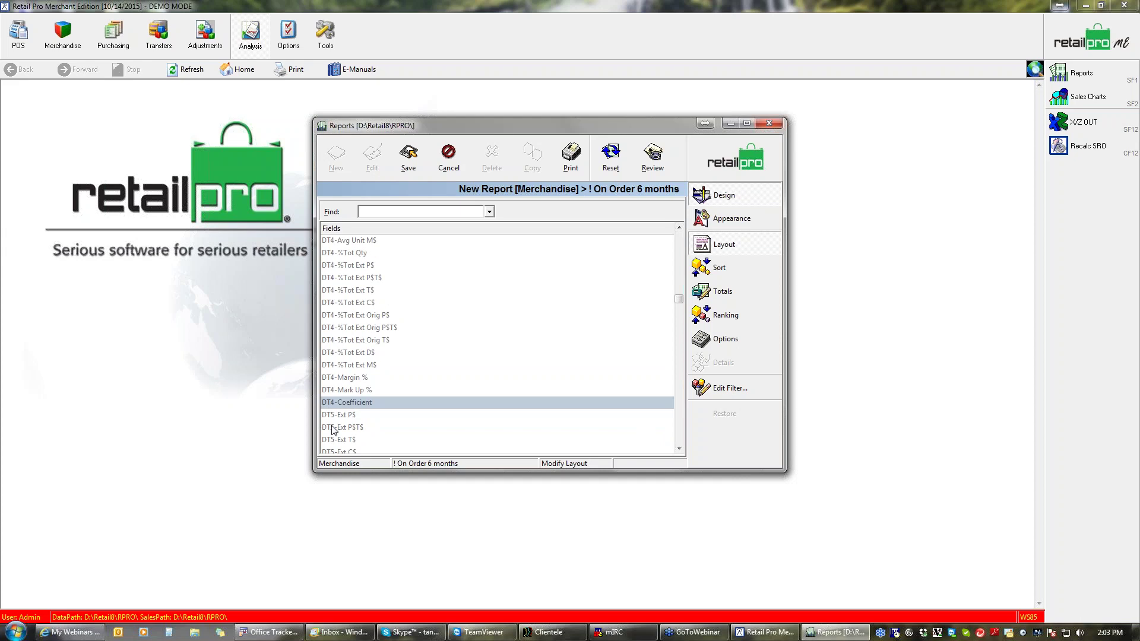
pyautogui.scroll(-1, 338, 444)
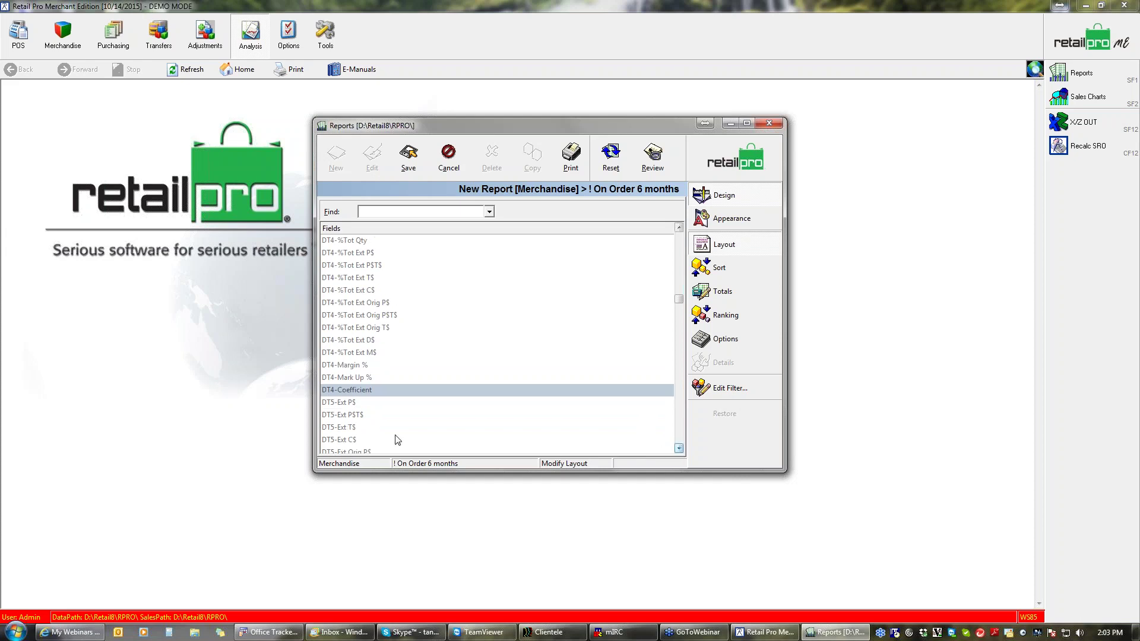
pyautogui.doubleClick(341, 442)
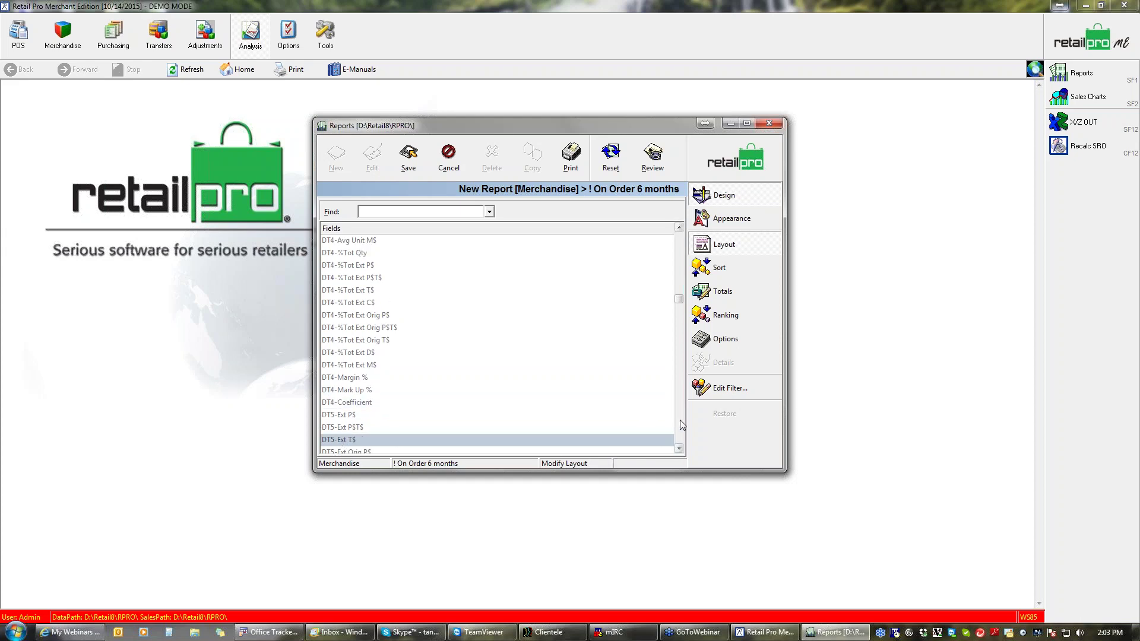
# - Add the DT6-Qty and DT6-Ext C$ fields to the report layout
pyautogui.click(681, 425)
pyautogui.click(680, 421)
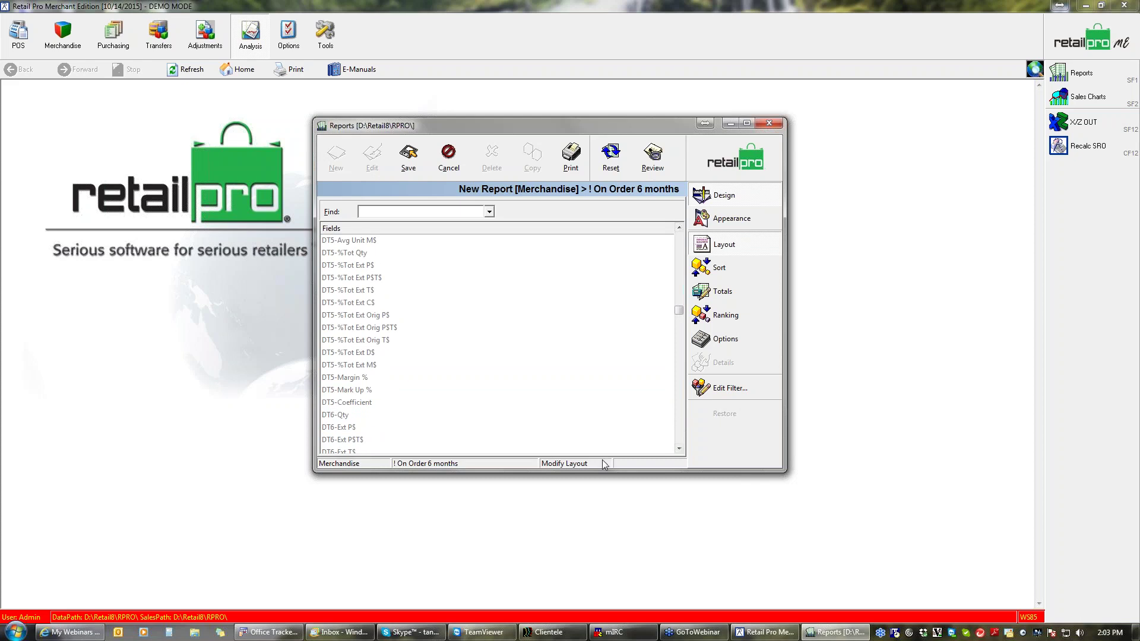
pyautogui.click(681, 449)
pyautogui.click(681, 449)
pyautogui.click(353, 378)
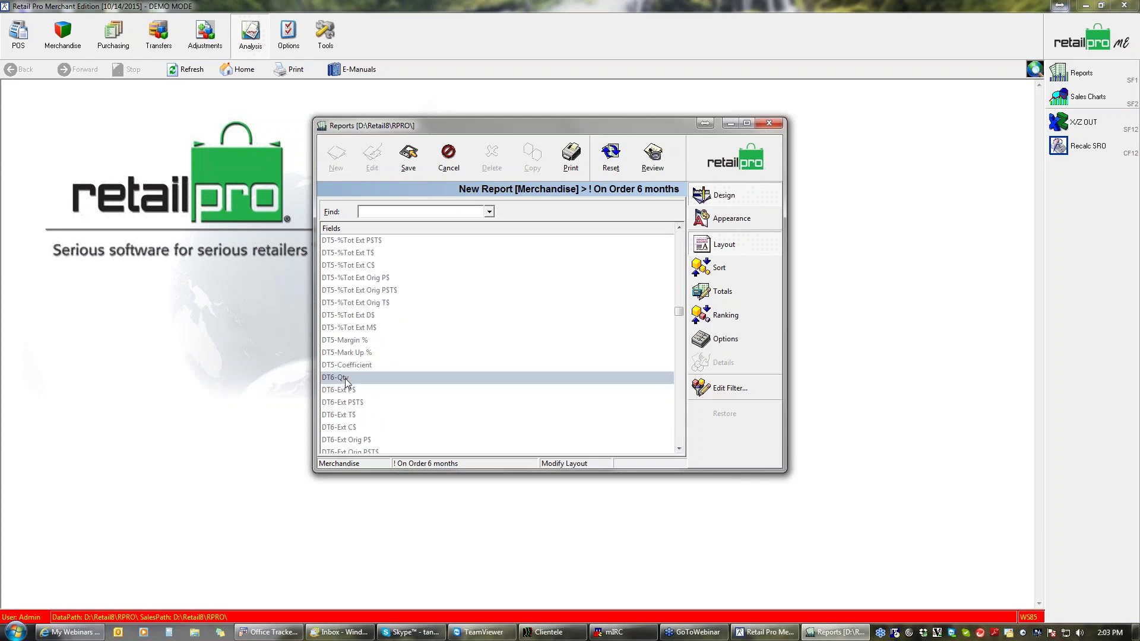
pyautogui.click(358, 429)
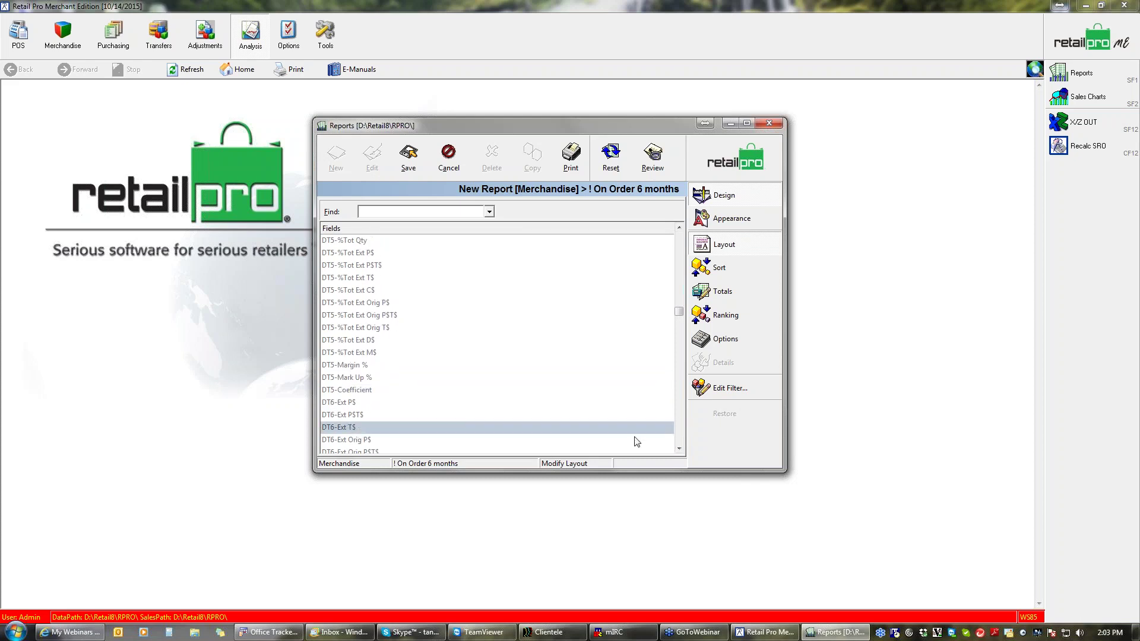
# - Add the DT7-Qty and DT7-Ext C$ fields to the layout and return to the start of the field list
pyautogui.click(681, 432)
pyautogui.click(681, 431)
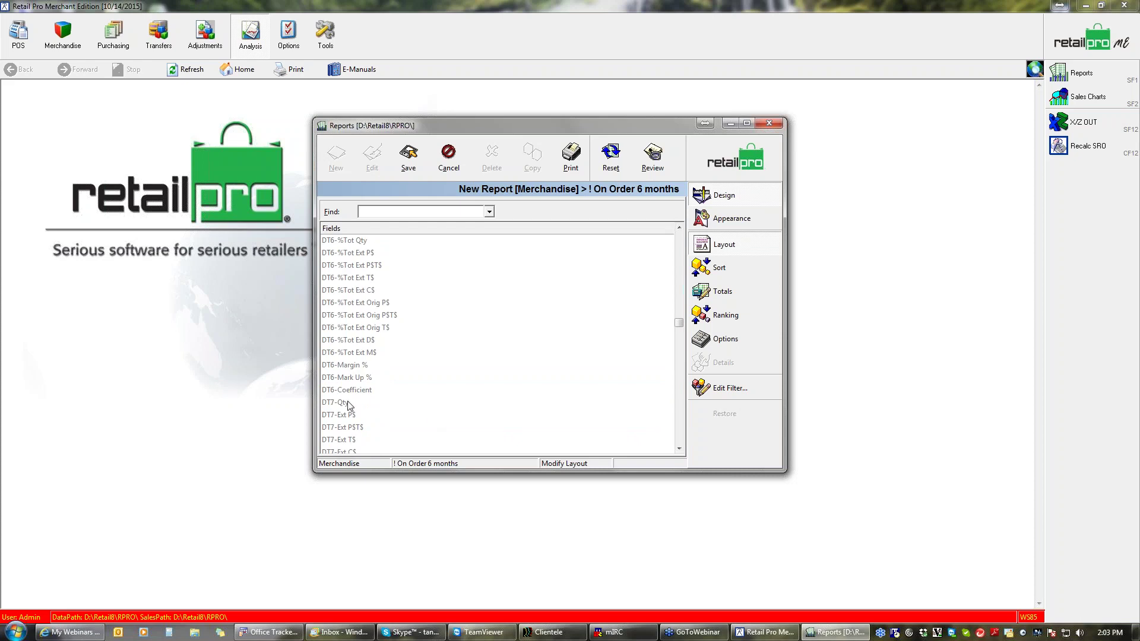
pyautogui.click(350, 404)
pyautogui.click(680, 449)
pyautogui.click(680, 450)
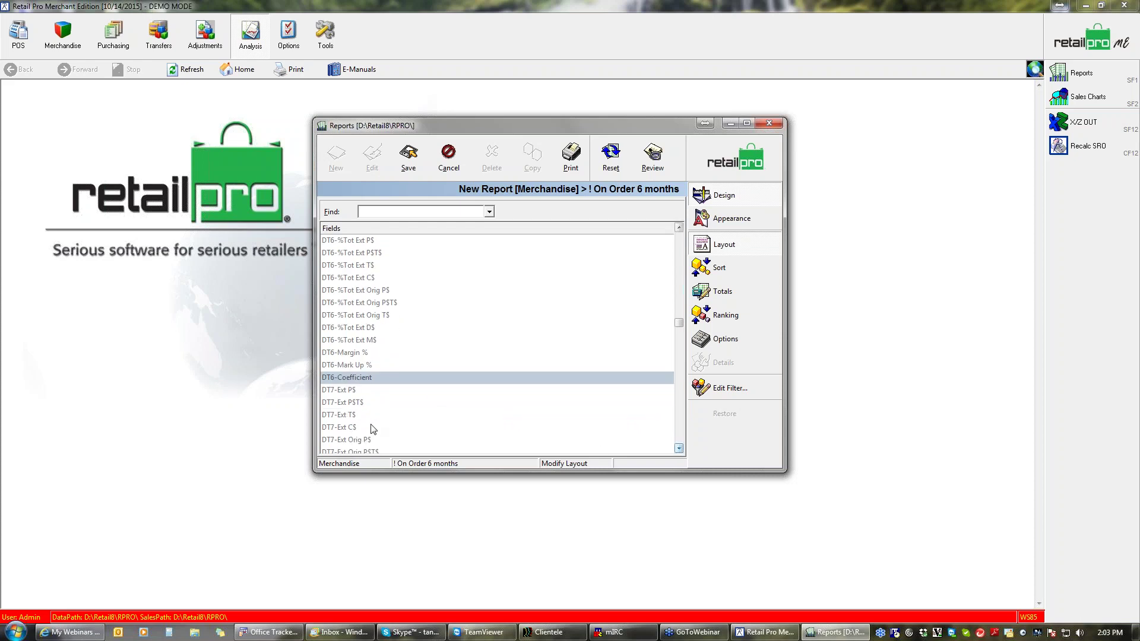
pyautogui.doubleClick(337, 428)
pyautogui.moveTo(679, 323); pyautogui.dragTo(678, 225)
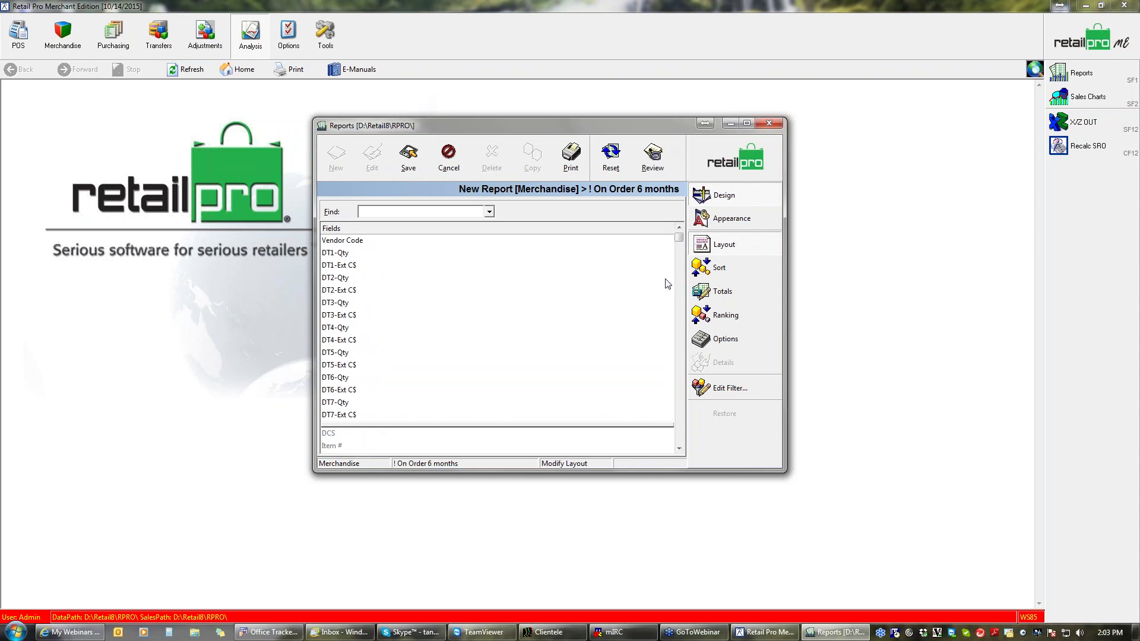
# - Replace DCS with Vendor Code as the report's ascending sort field, checking it against the layout
pyautogui.click(720, 268)
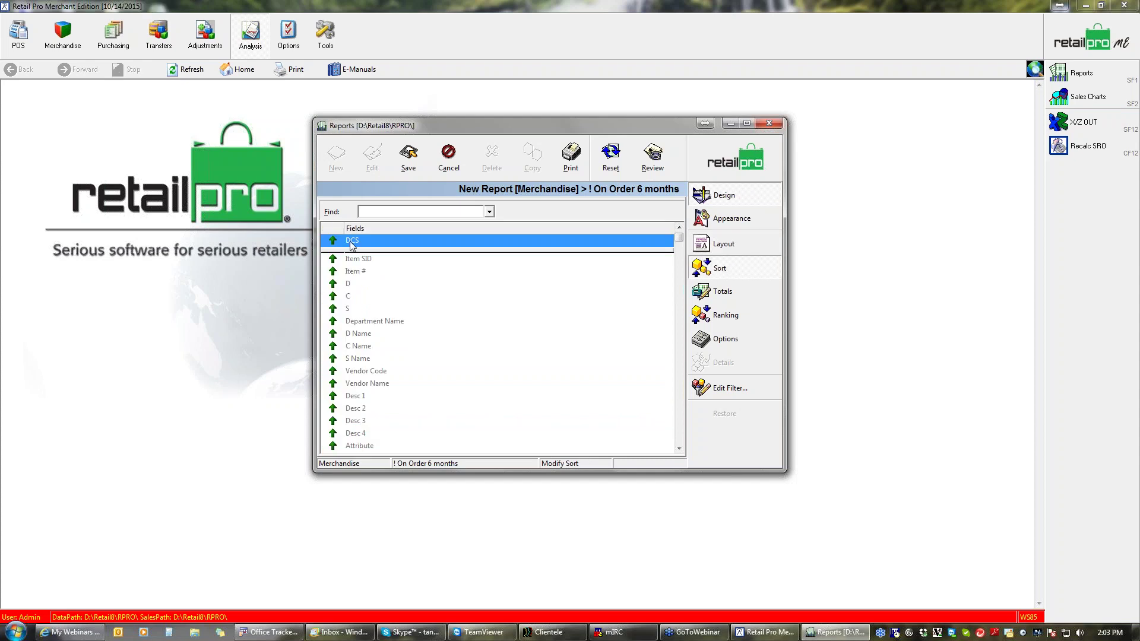
pyautogui.doubleClick(350, 242)
pyautogui.doubleClick(359, 372)
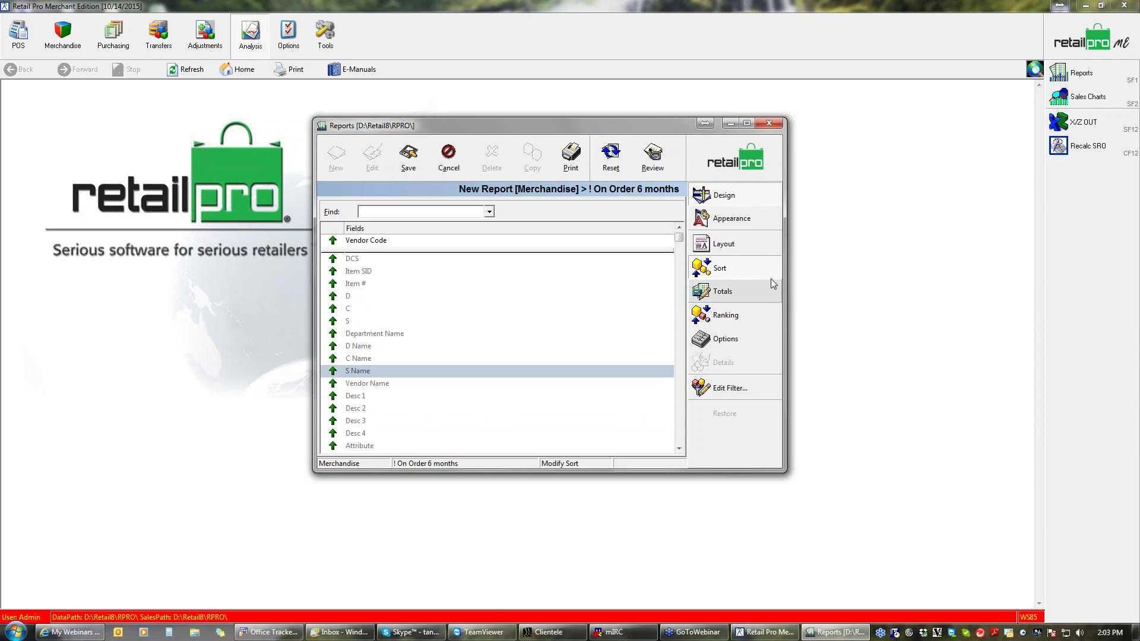
pyautogui.click(747, 249)
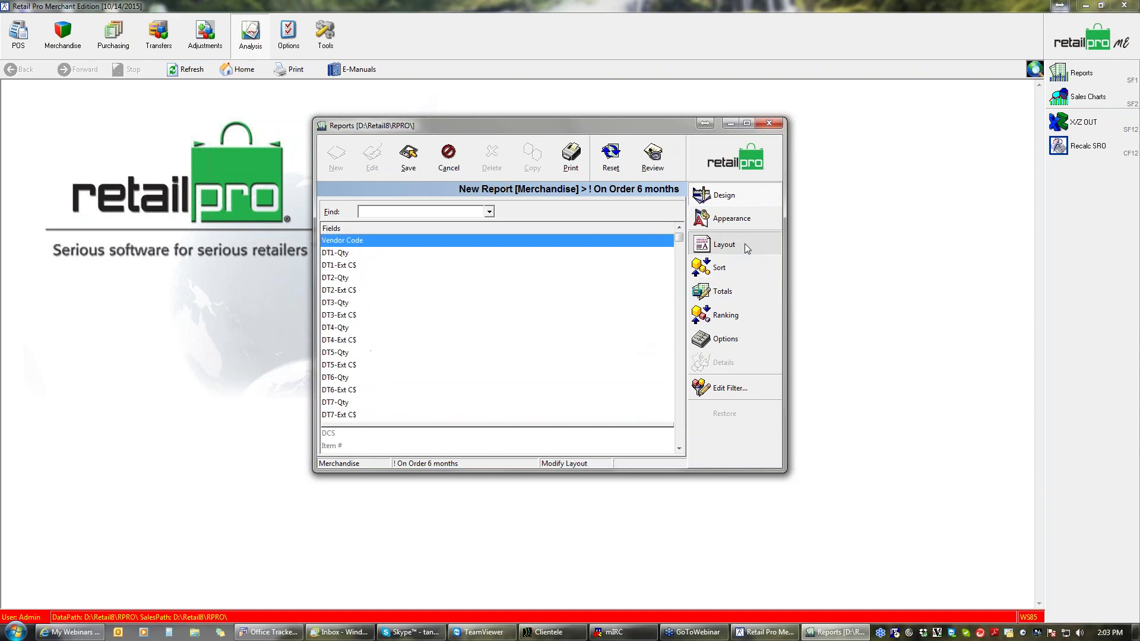
pyautogui.click(743, 266)
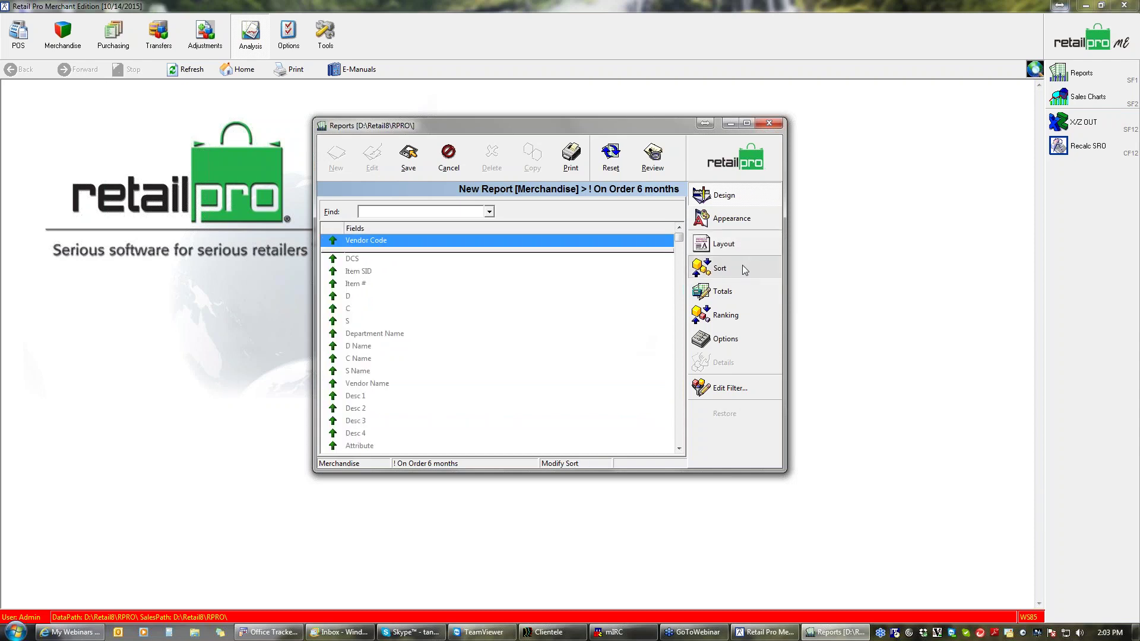
# - Set grand totals for all the Qty and Ext C$ fields from DT1 through DT7
pyautogui.click(739, 289)
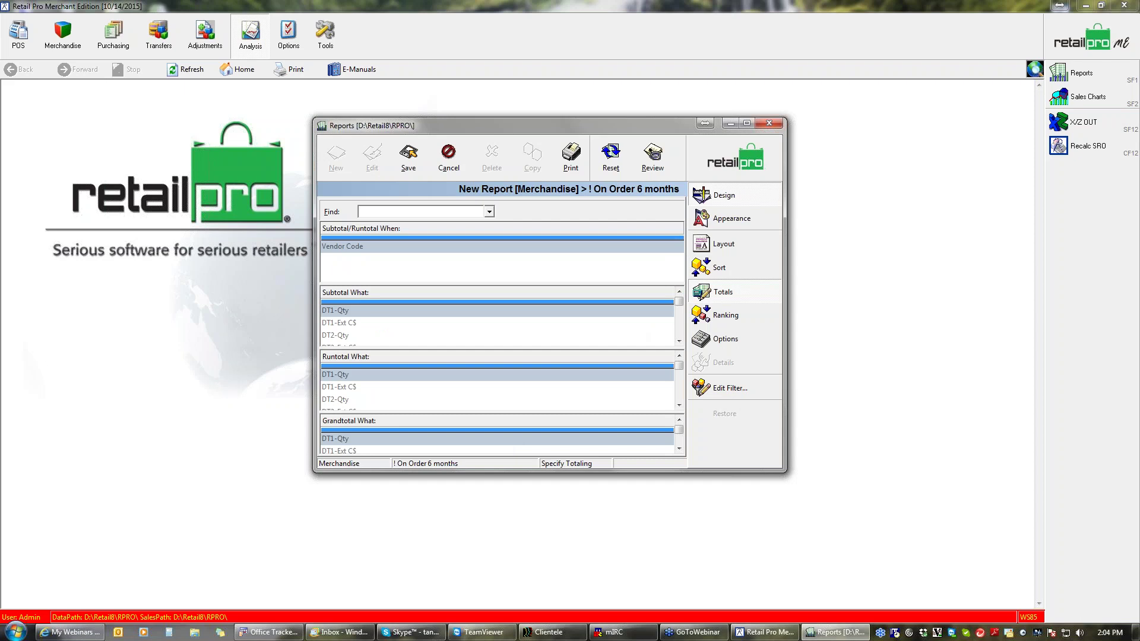
pyautogui.scroll(-3, 484, 430)
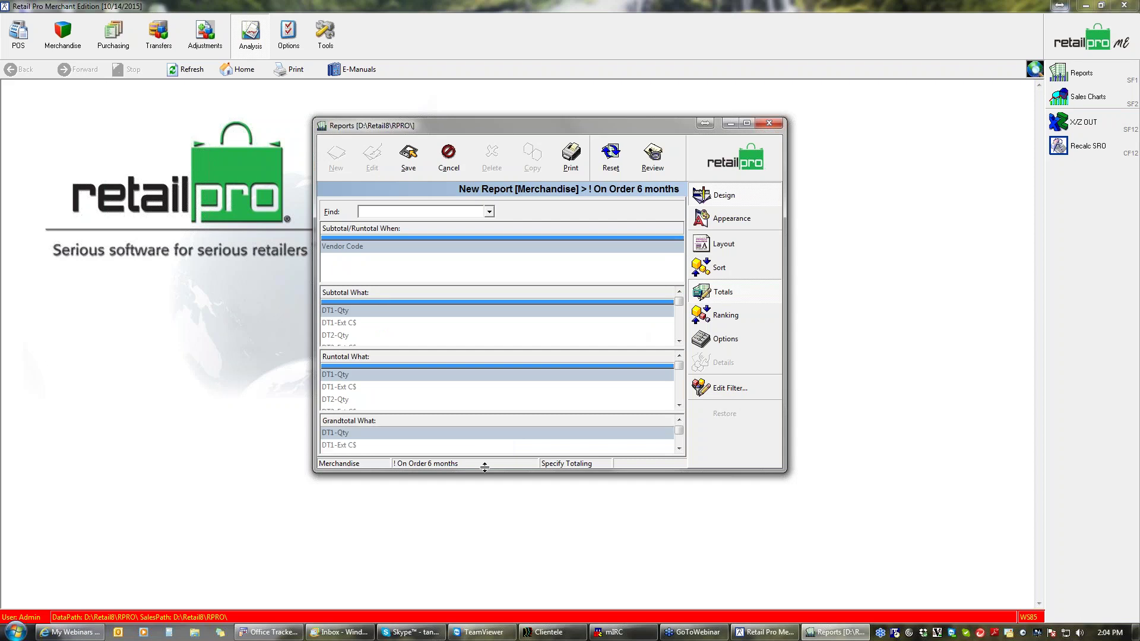
pyautogui.scroll(-3, 484, 469)
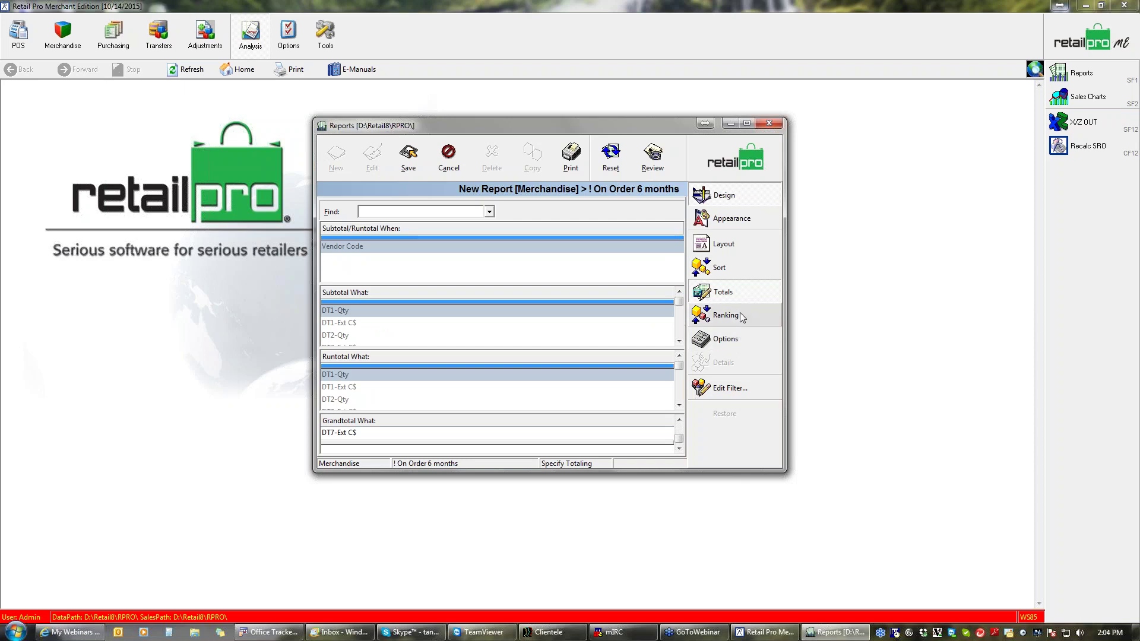
# - Set the report's default filter to ITEM
pyautogui.click(725, 339)
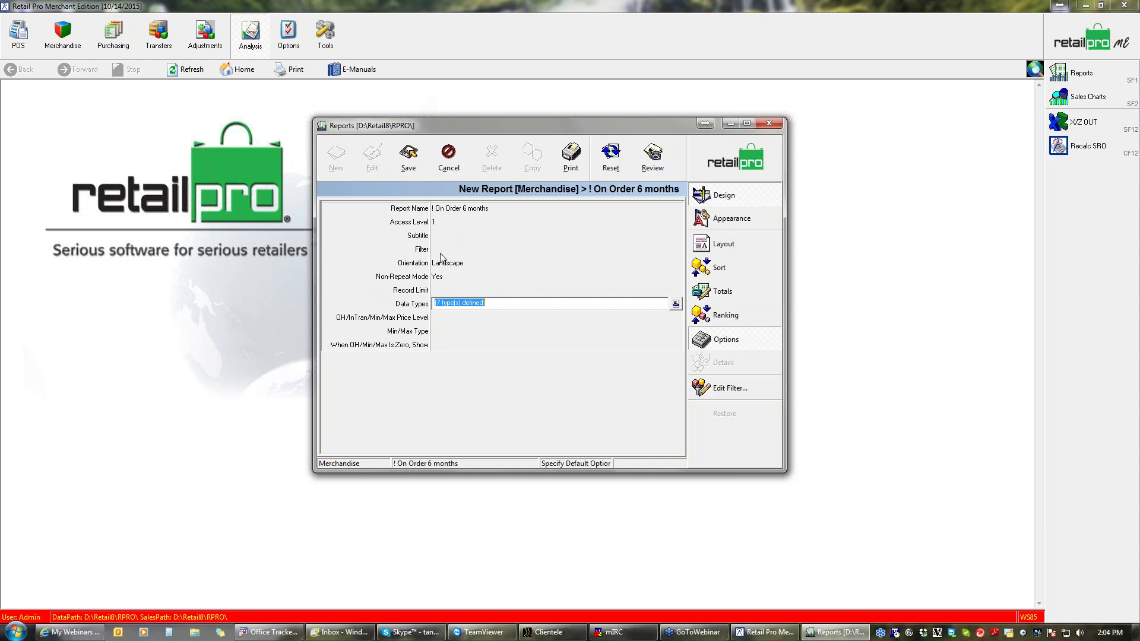
pyautogui.click(441, 250)
pyautogui.click(675, 250)
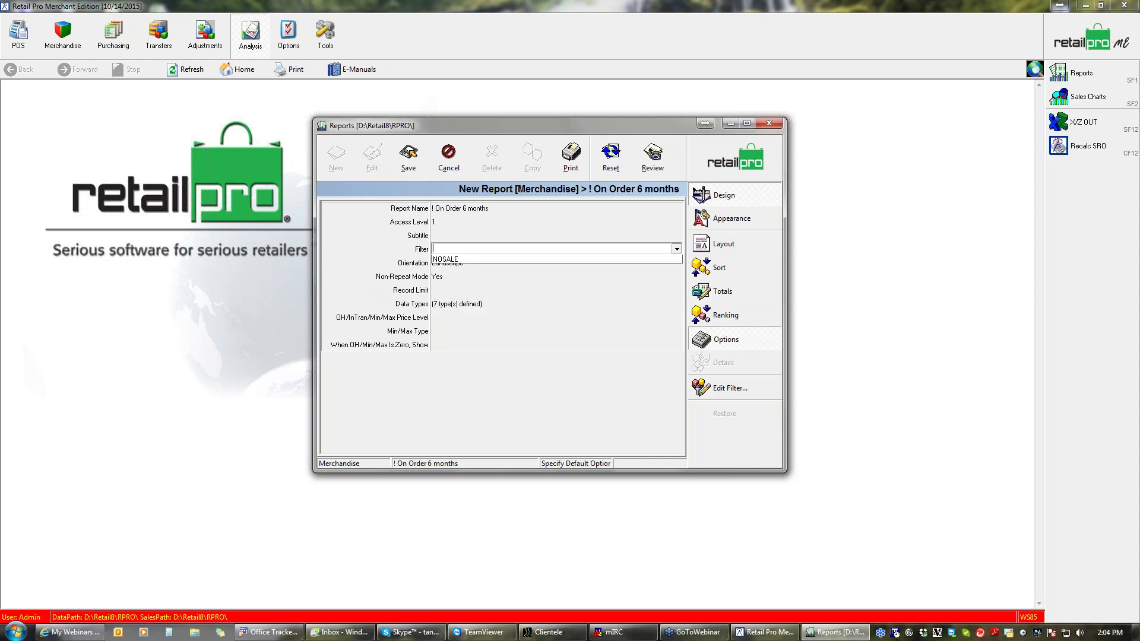
pyautogui.click(456, 269)
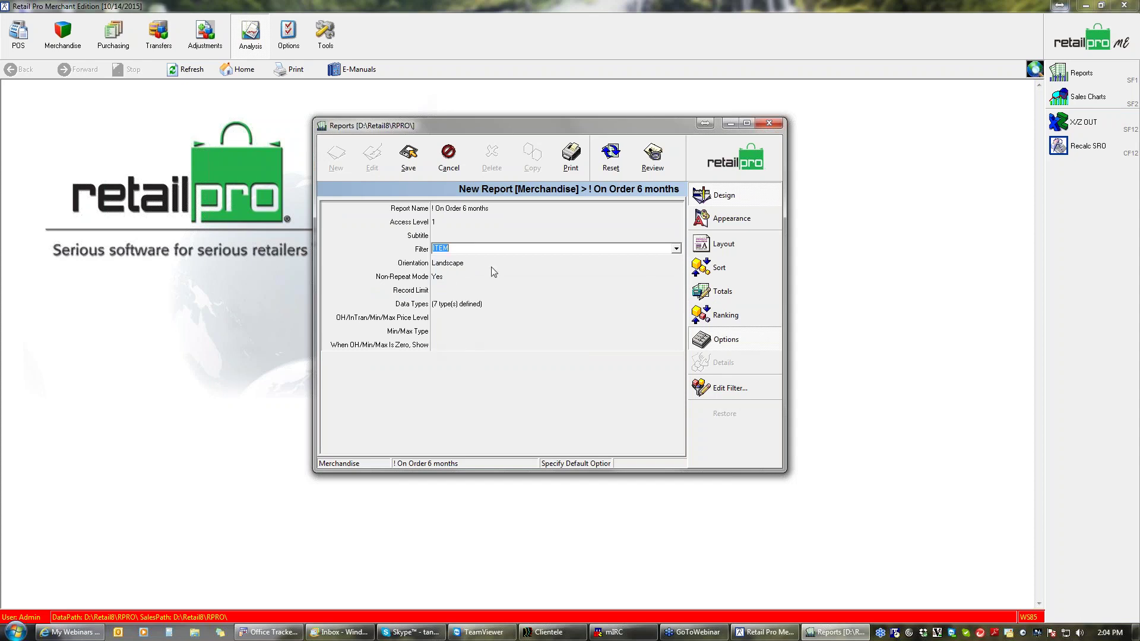
# - Set the font of the report's totals to Arial Bold, size 10
pyautogui.click(725, 221)
pyautogui.click(721, 336)
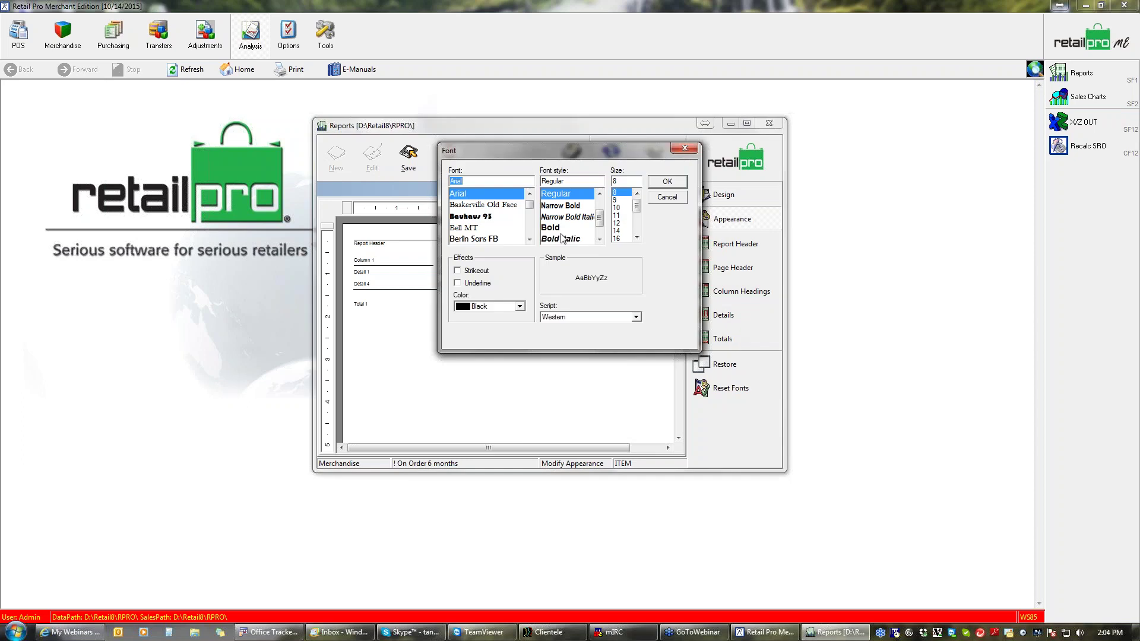
pyautogui.click(555, 227)
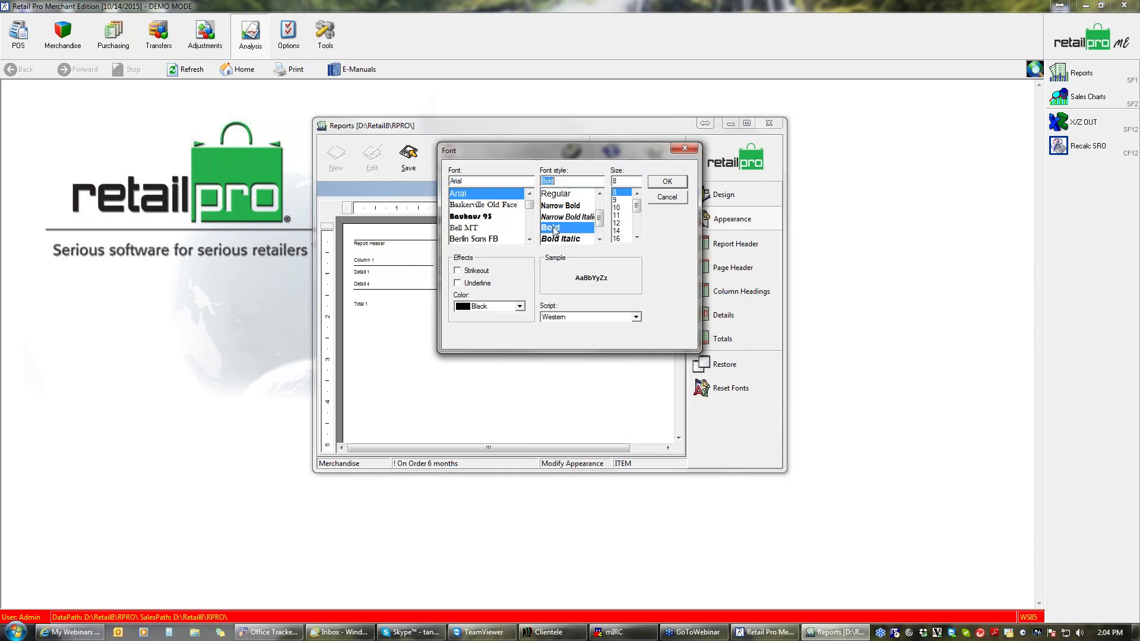
pyautogui.click(618, 208)
pyautogui.click(668, 181)
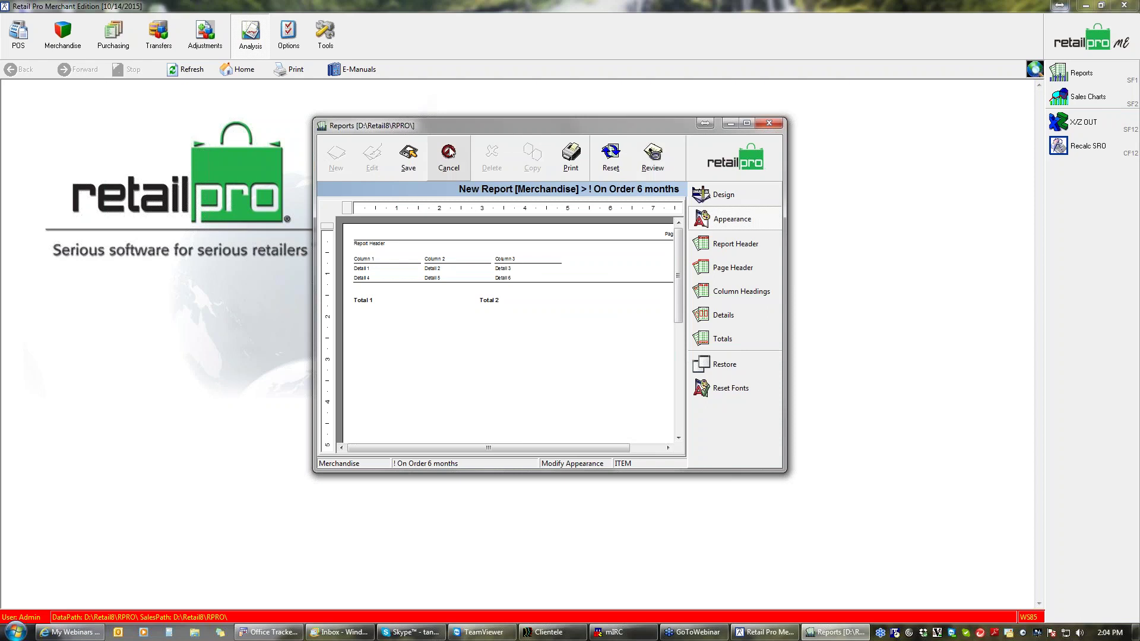
# - Save the report's appearance settings and run the report with the ITEM filter in landscape orientation
pyautogui.click(409, 155)
pyautogui.click(740, 198)
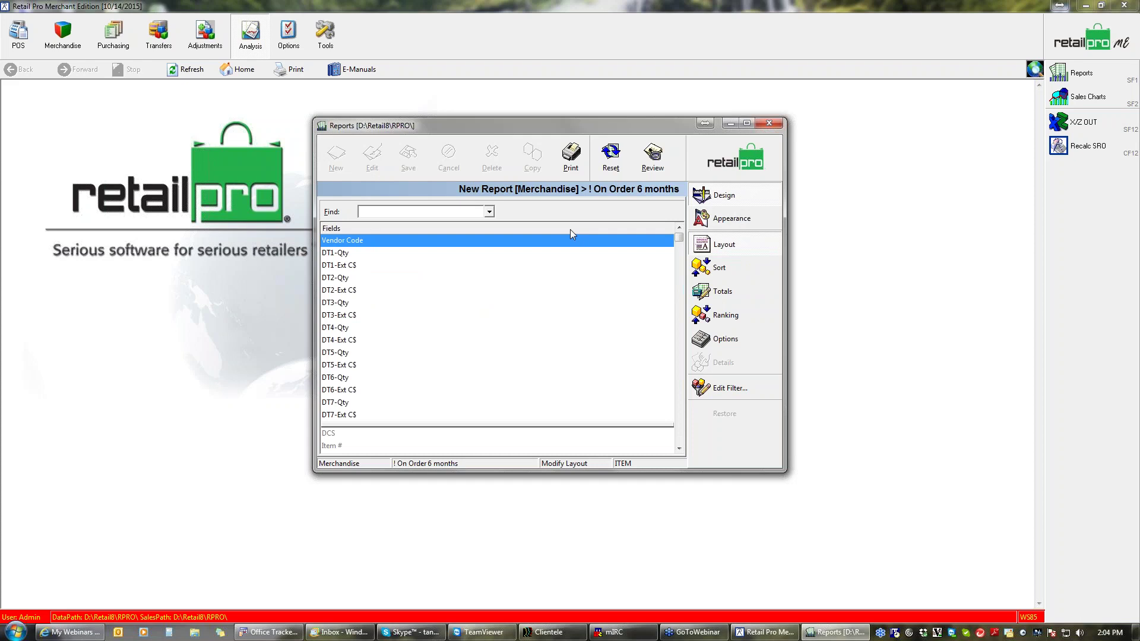
pyautogui.click(572, 164)
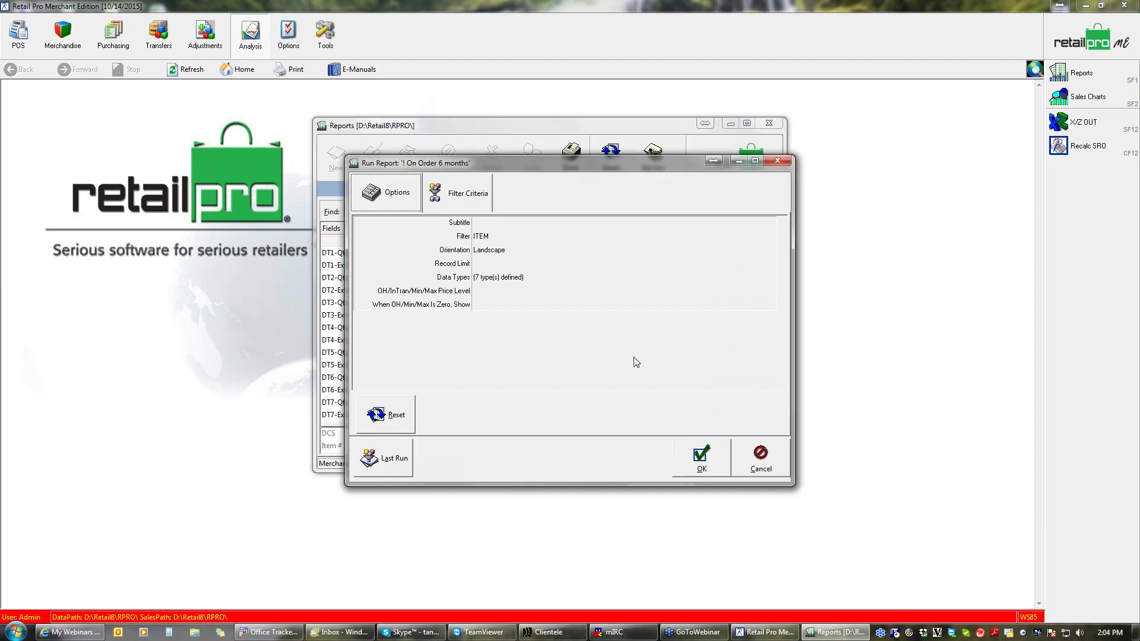
pyautogui.click(700, 457)
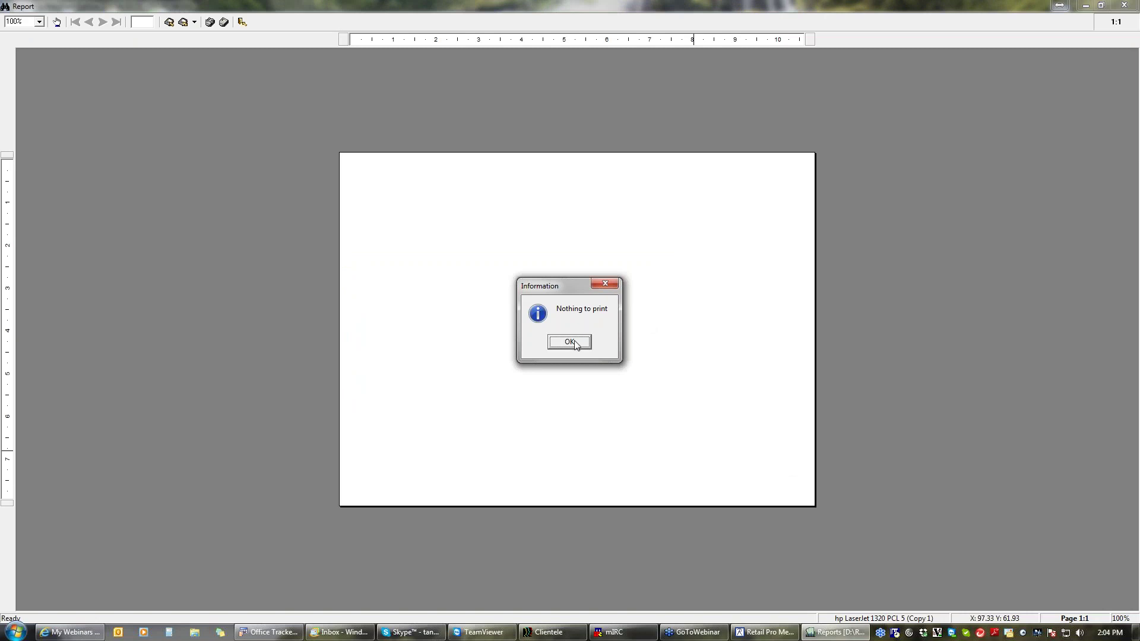
pyautogui.click(575, 342)
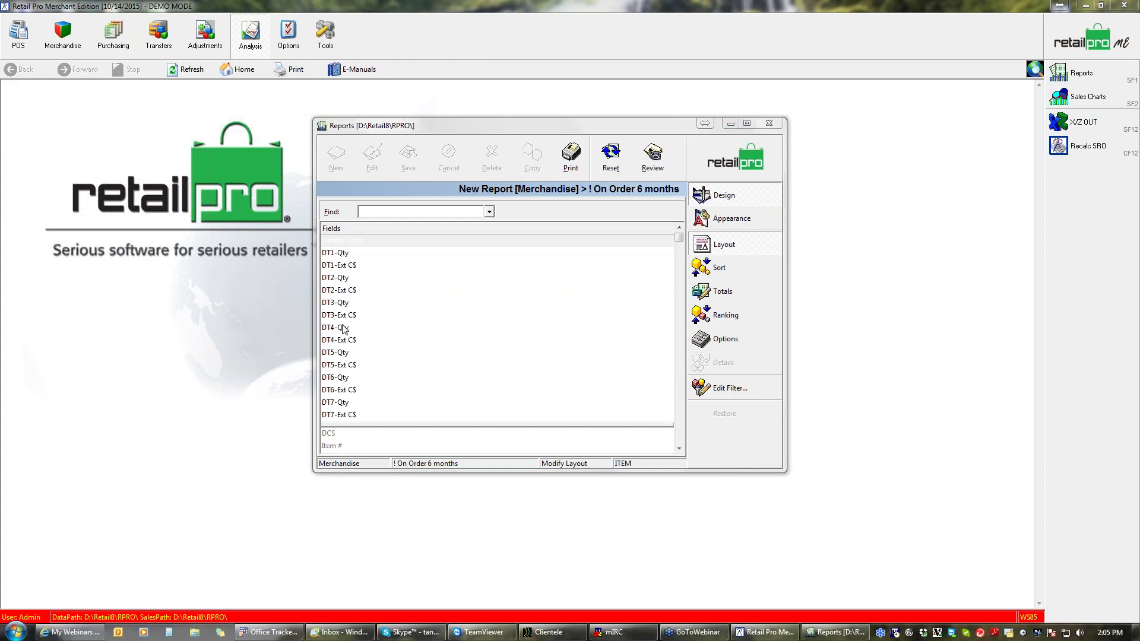
# - Set the font size of the report's column headings to 7
pyautogui.click(756, 222)
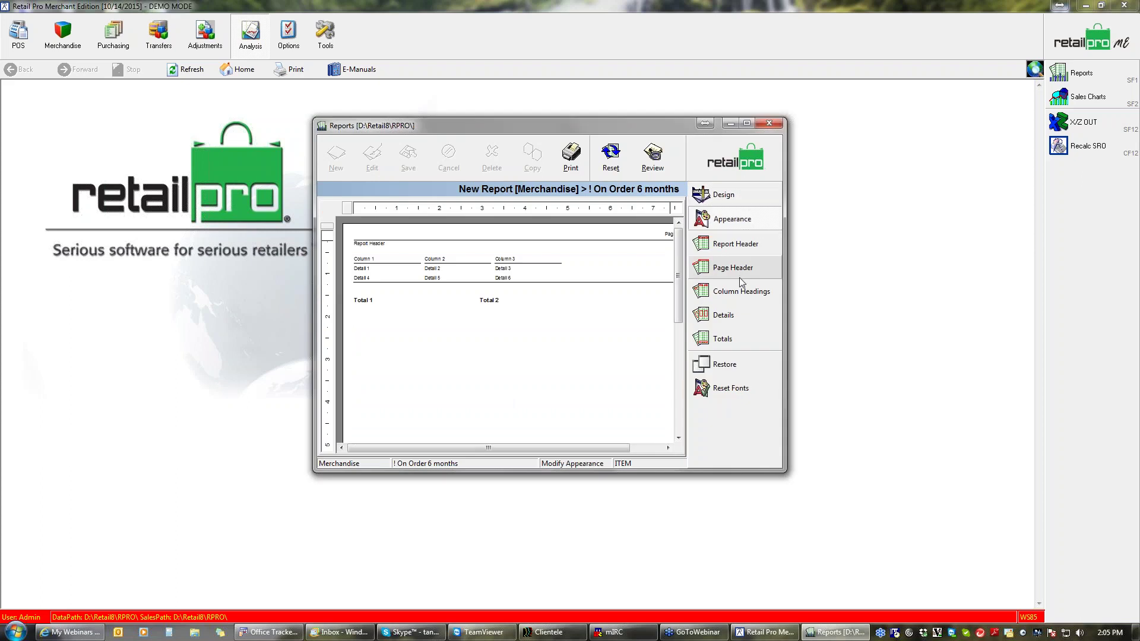
pyautogui.click(741, 294)
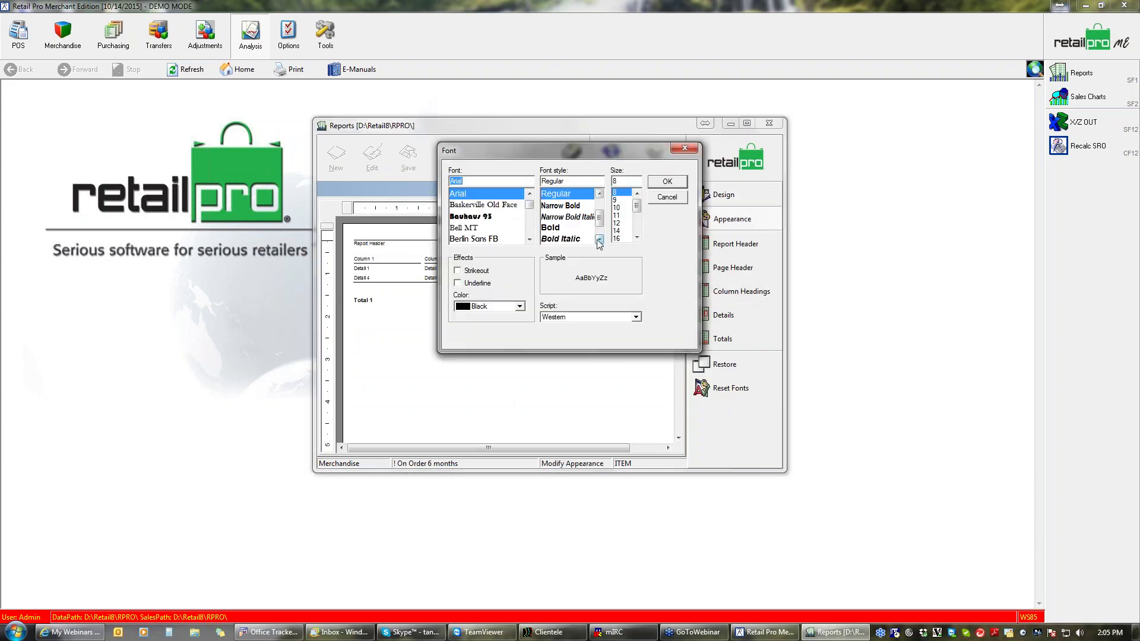
pyautogui.press('Tab')
pyautogui.press('Tab')
pyautogui.write('7')
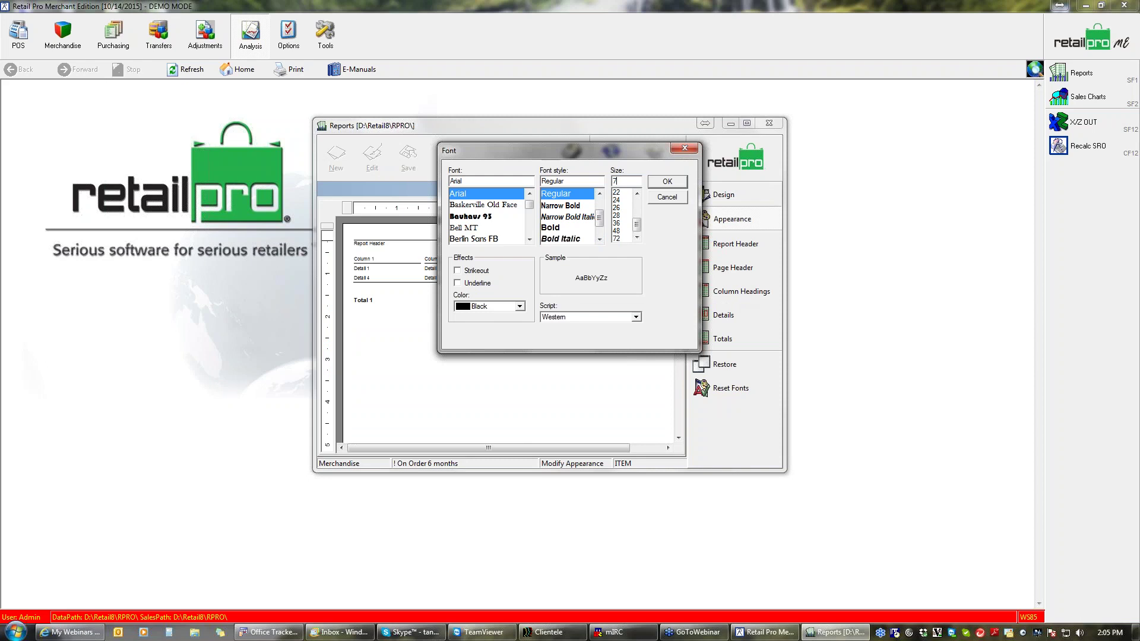
pyautogui.click(667, 181)
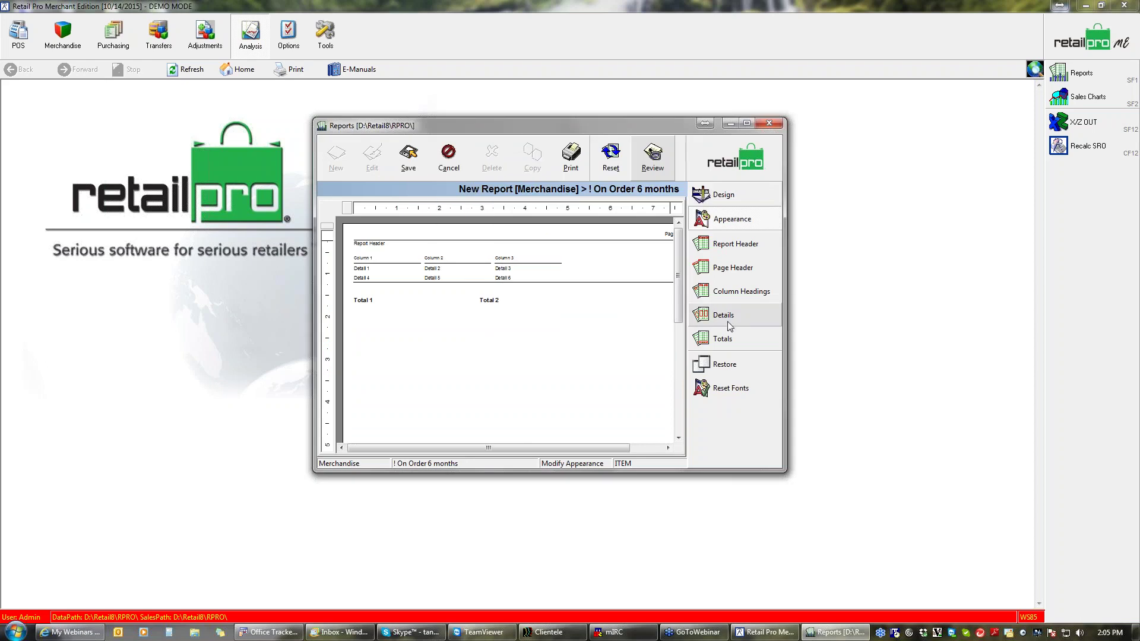
# - Set the font size of the report's details to 7 and save the appearance changes
pyautogui.click(732, 322)
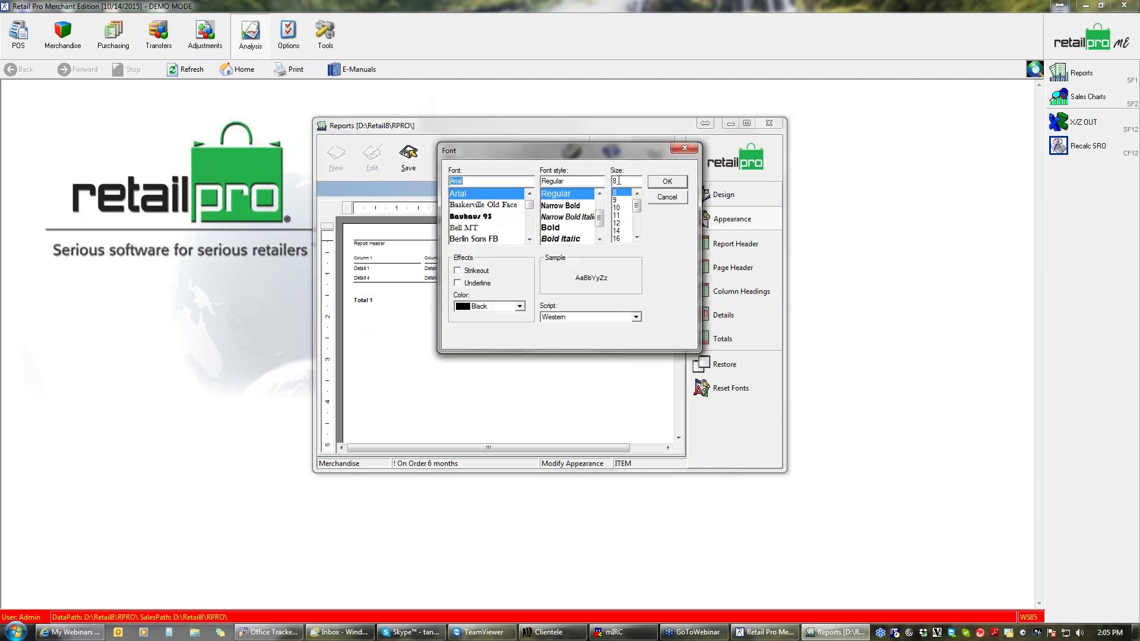
pyautogui.click(618, 181)
pyautogui.write('7')
pyautogui.click(661, 184)
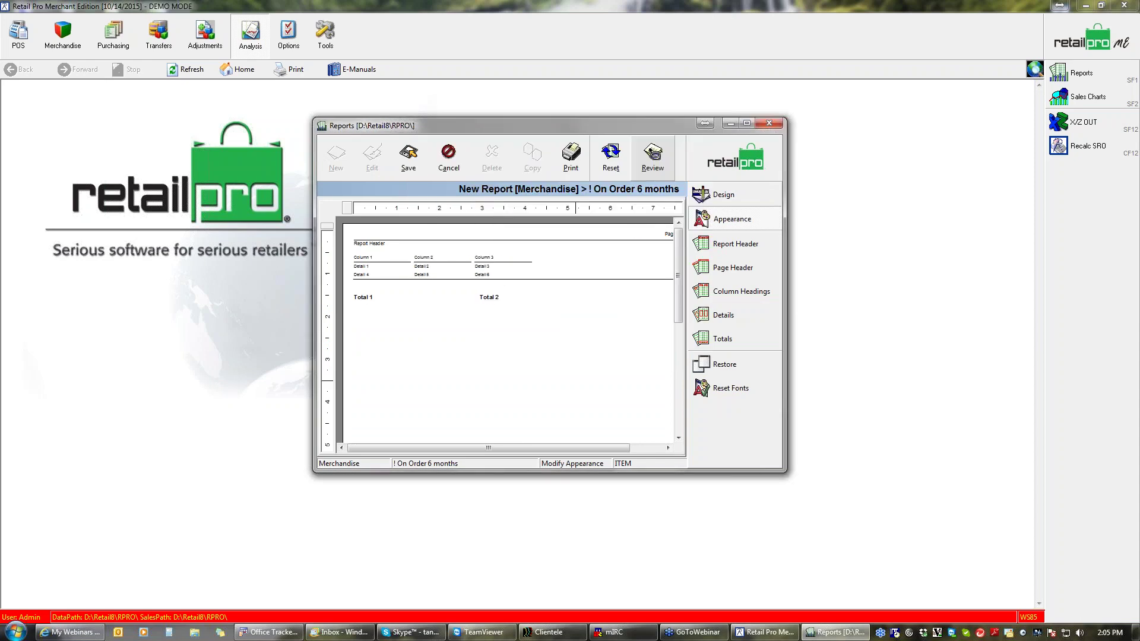
pyautogui.click(448, 156)
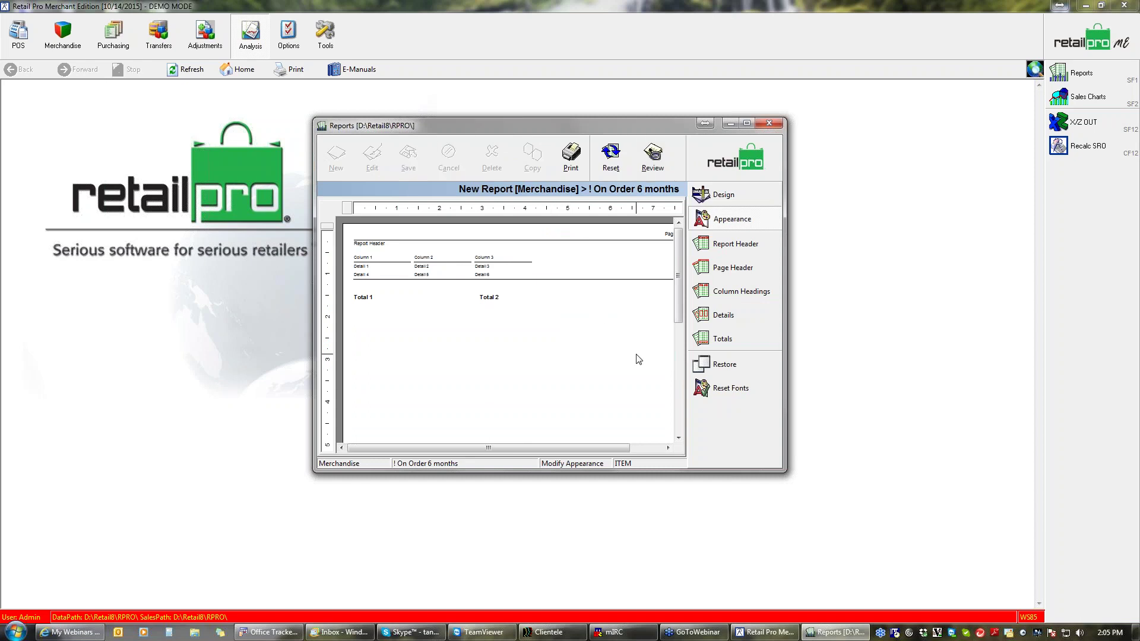
# - Leave the merchandise report and open the list of Summaries reports
pyautogui.click(735, 167)
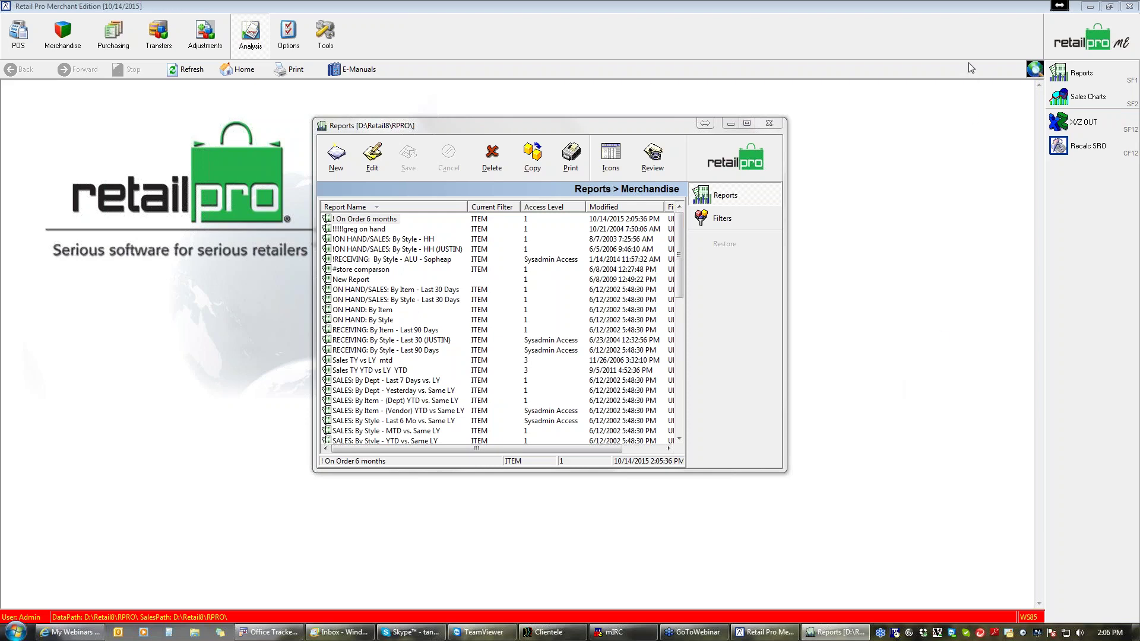
pyautogui.click(727, 265)
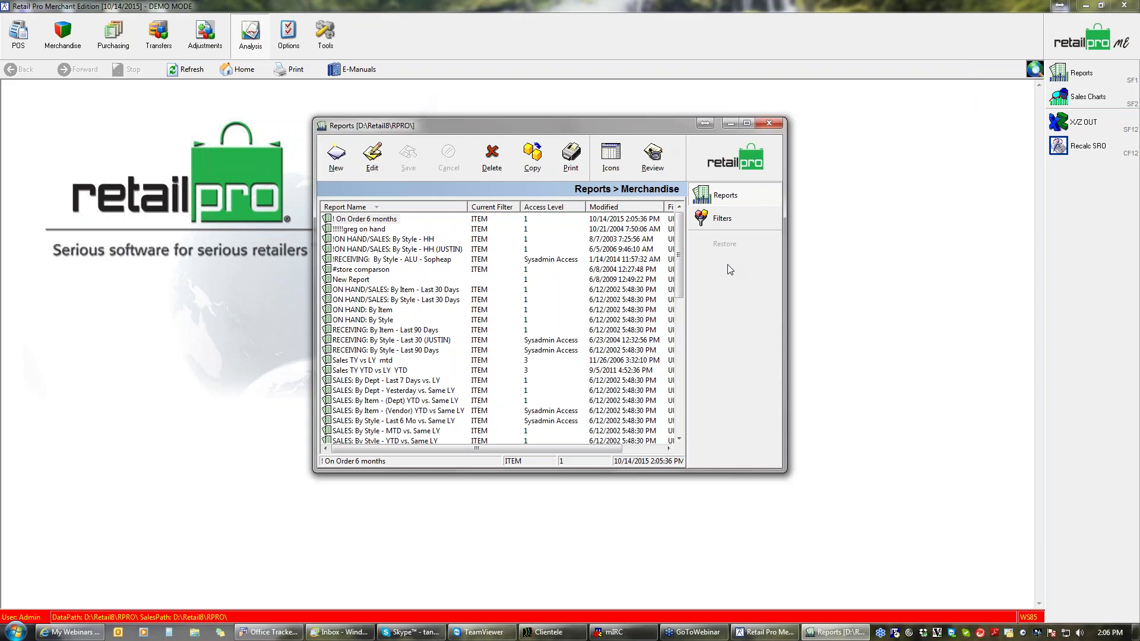
pyautogui.click(706, 149)
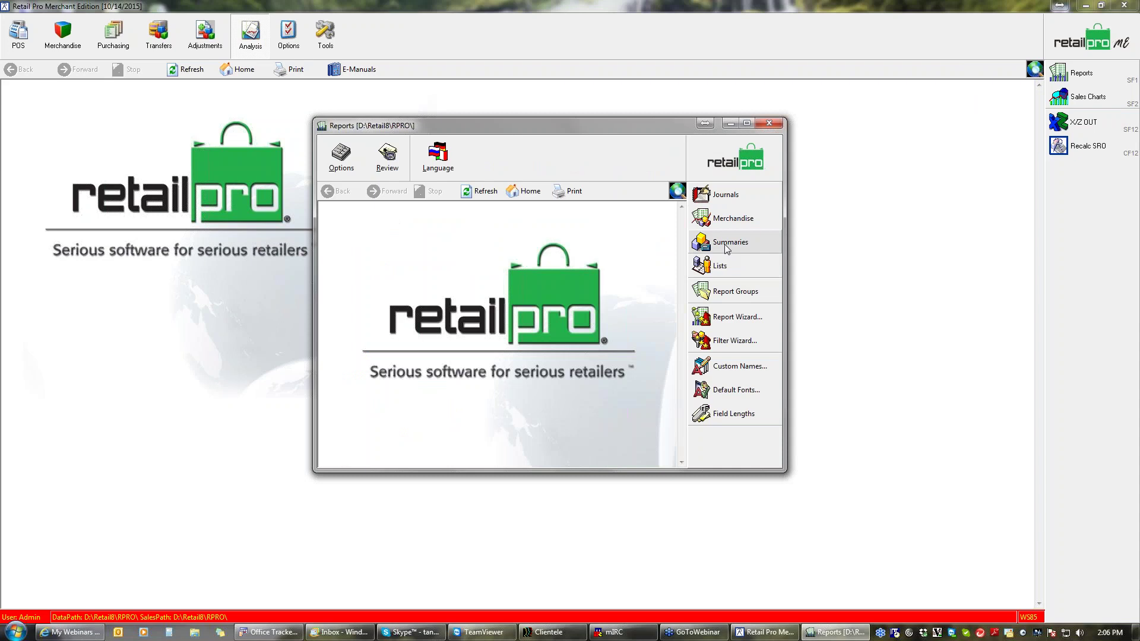
pyautogui.click(727, 243)
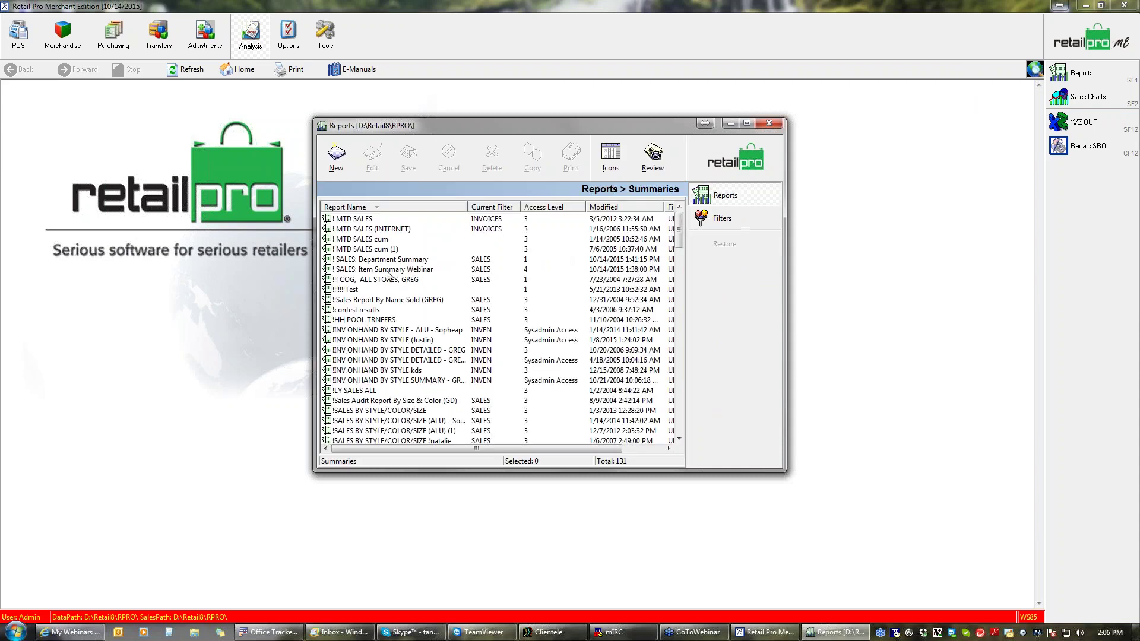
# - Look through the whole list of summary reports, starting from the SALES: Item Summary Webinar report
pyautogui.click(388, 270)
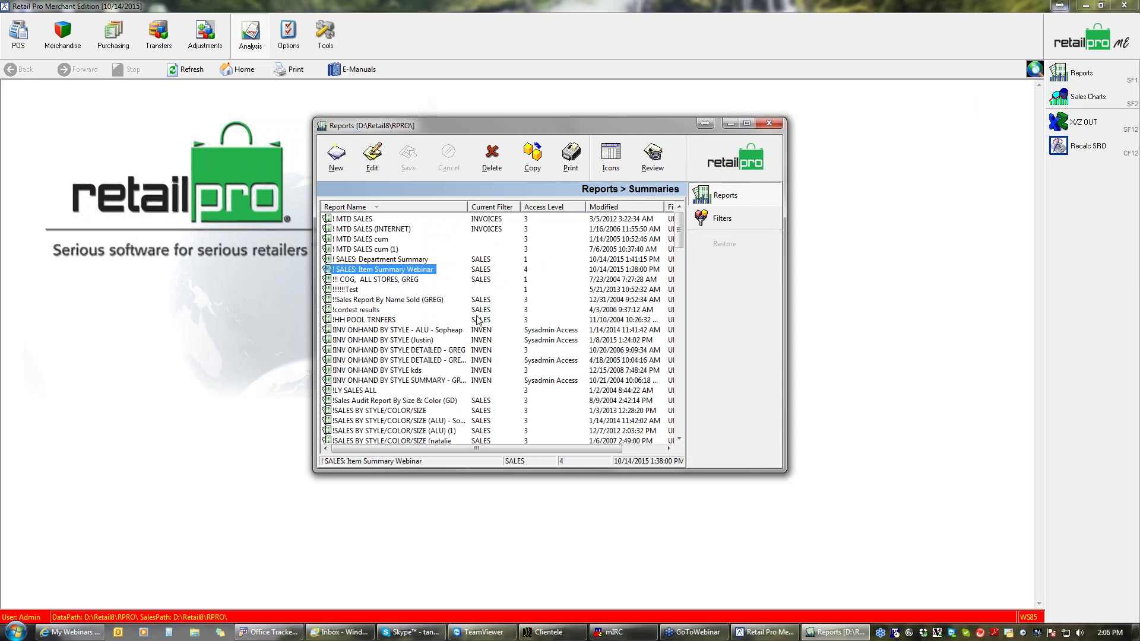
pyautogui.click(681, 415)
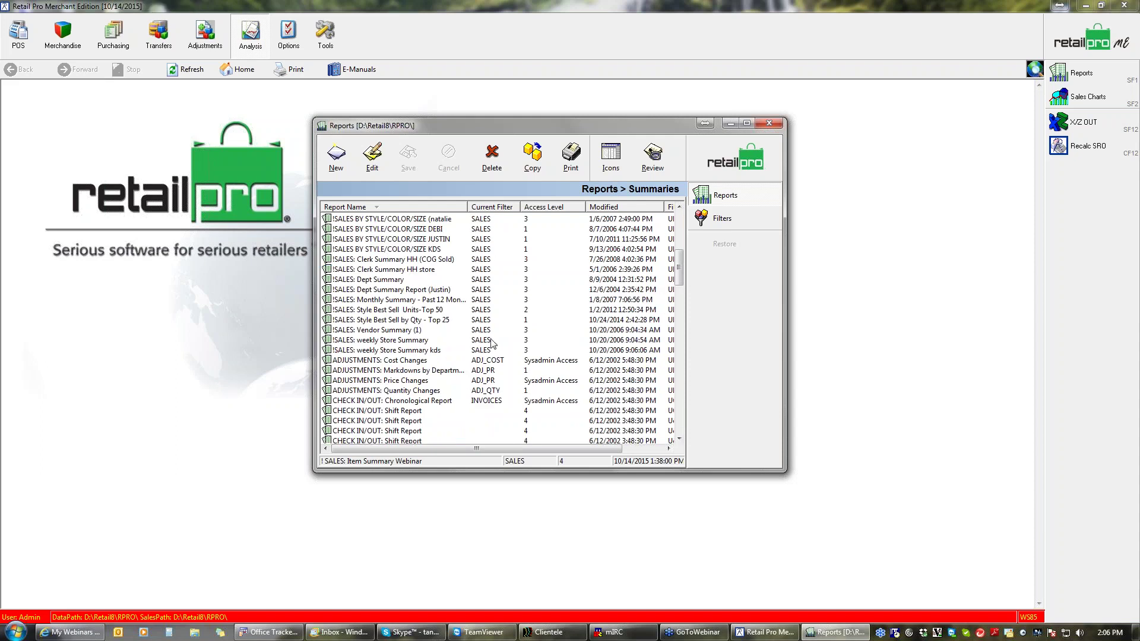
pyautogui.click(681, 412)
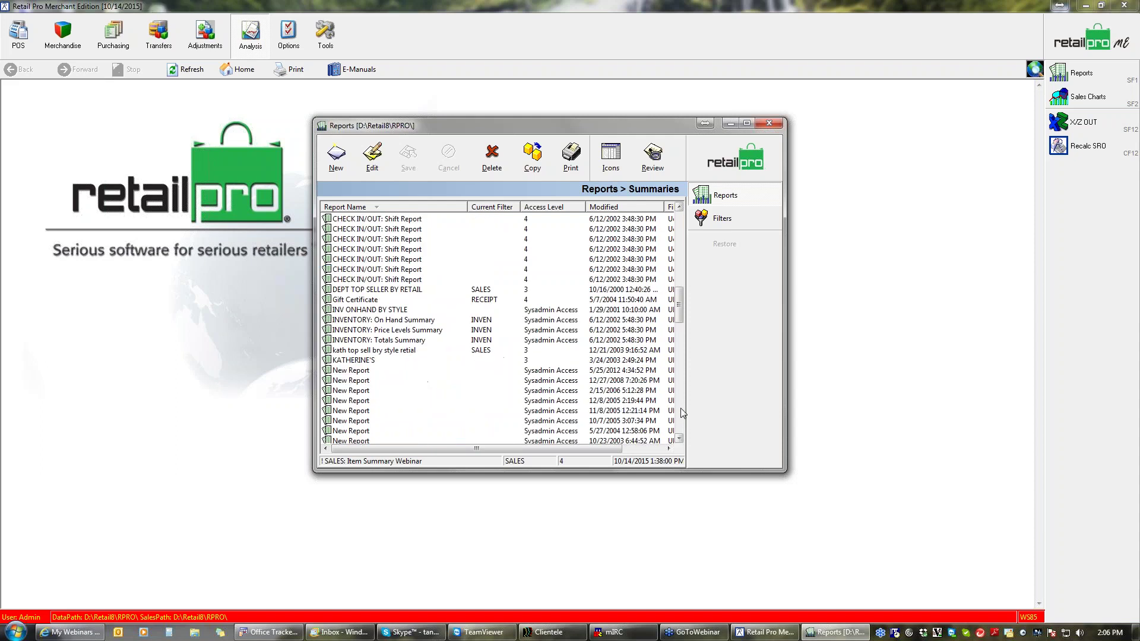
pyautogui.click(681, 413)
pyautogui.click(681, 413)
pyautogui.click(681, 412)
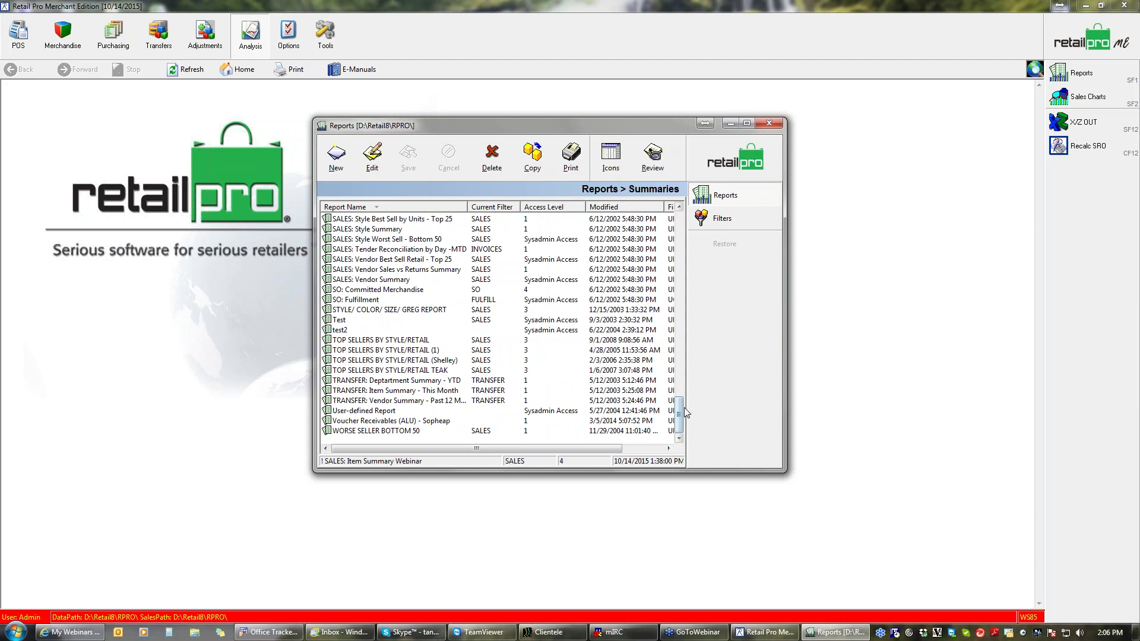
pyautogui.moveTo(682, 412); pyautogui.dragTo(685, 212)
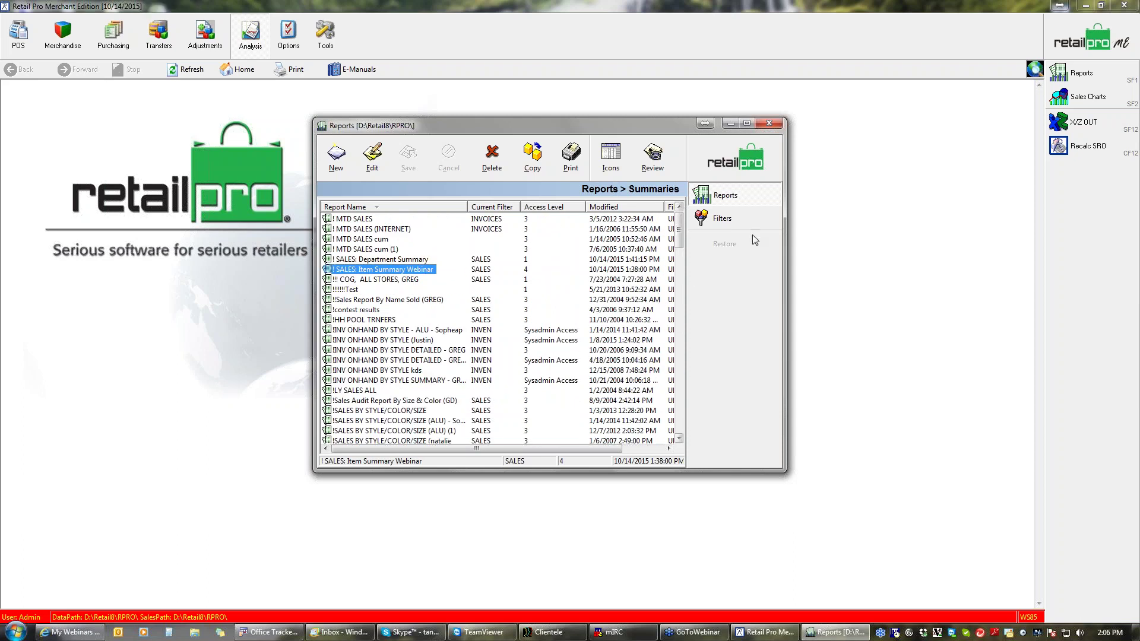
# - Copy the SALES filter for summary reports under the name SALES WEBINAR
pyautogui.click(713, 221)
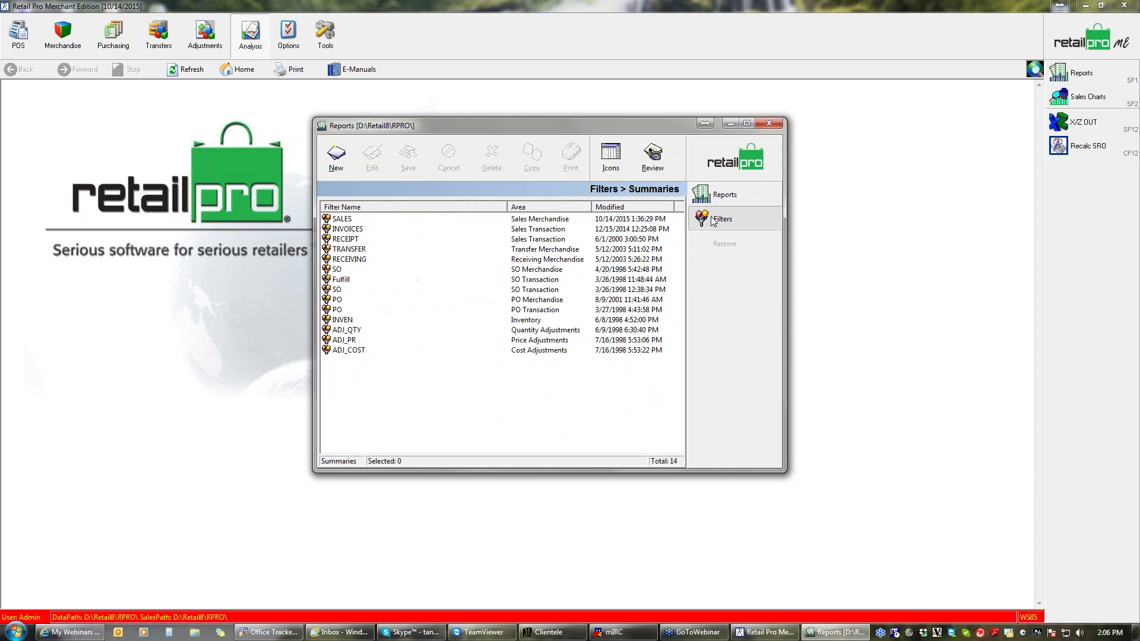
pyautogui.click(340, 219)
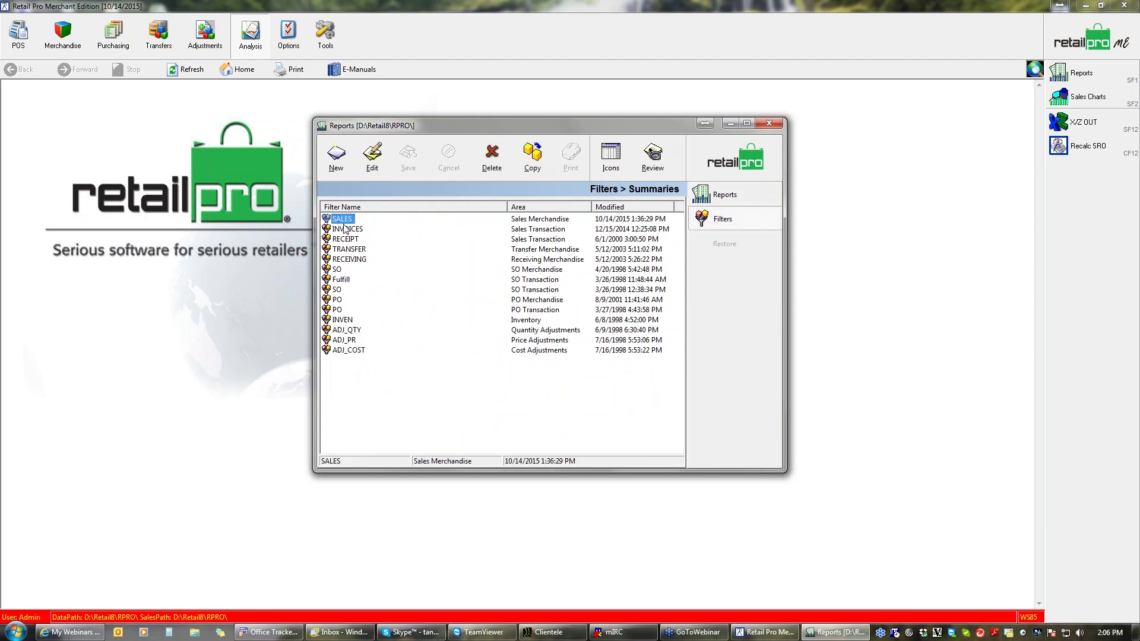
pyautogui.click(526, 160)
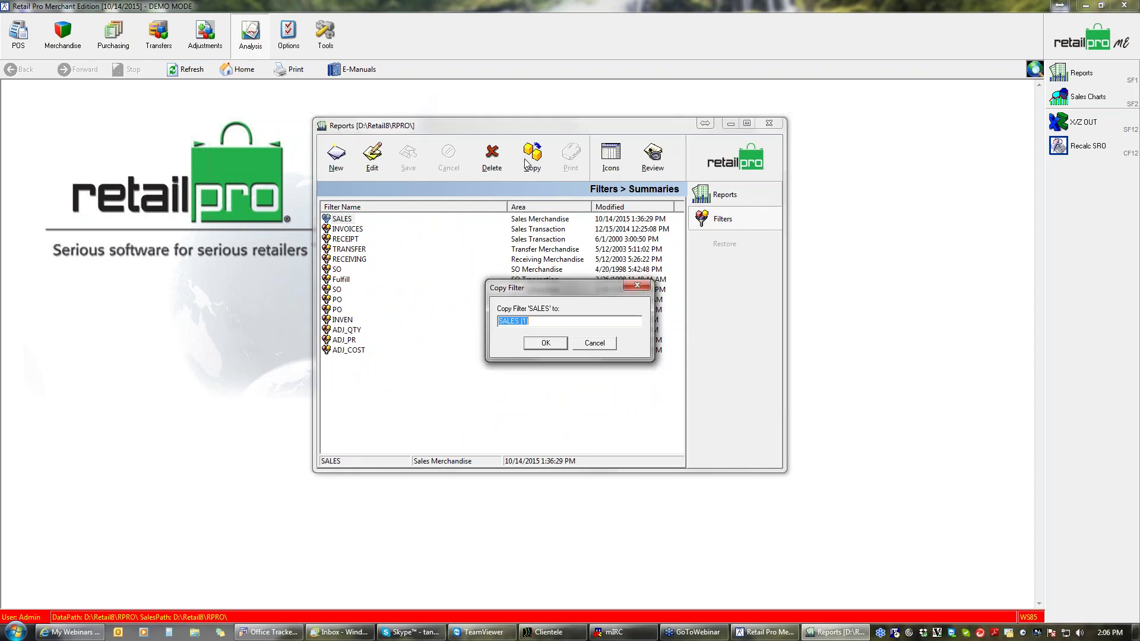
pyautogui.click(537, 320)
pyautogui.press('BackSpace')
pyautogui.press('BackSpace')
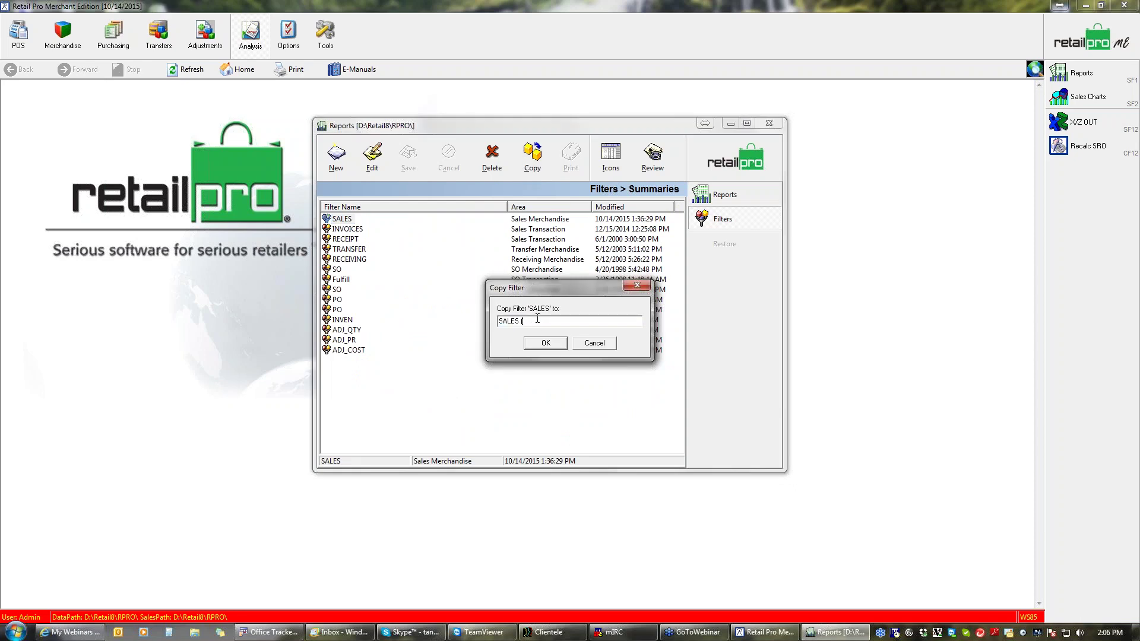
pyautogui.write('WEBINAR')
pyautogui.click(546, 345)
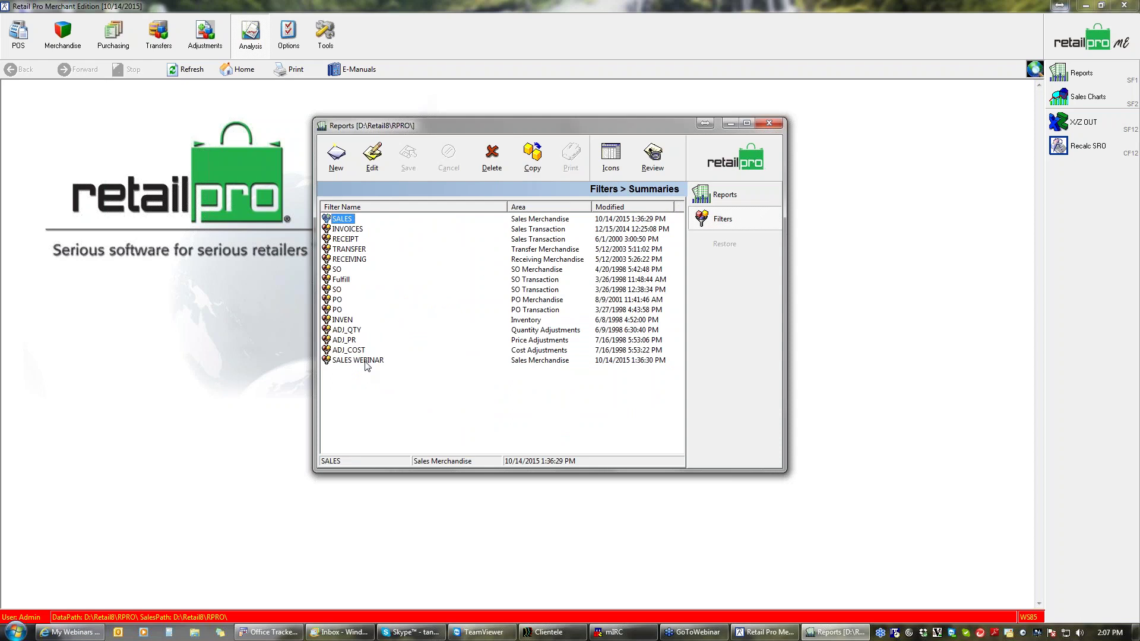
# - Open the SALES WEBINAR filter for editing and display its criteria
pyautogui.click(364, 361)
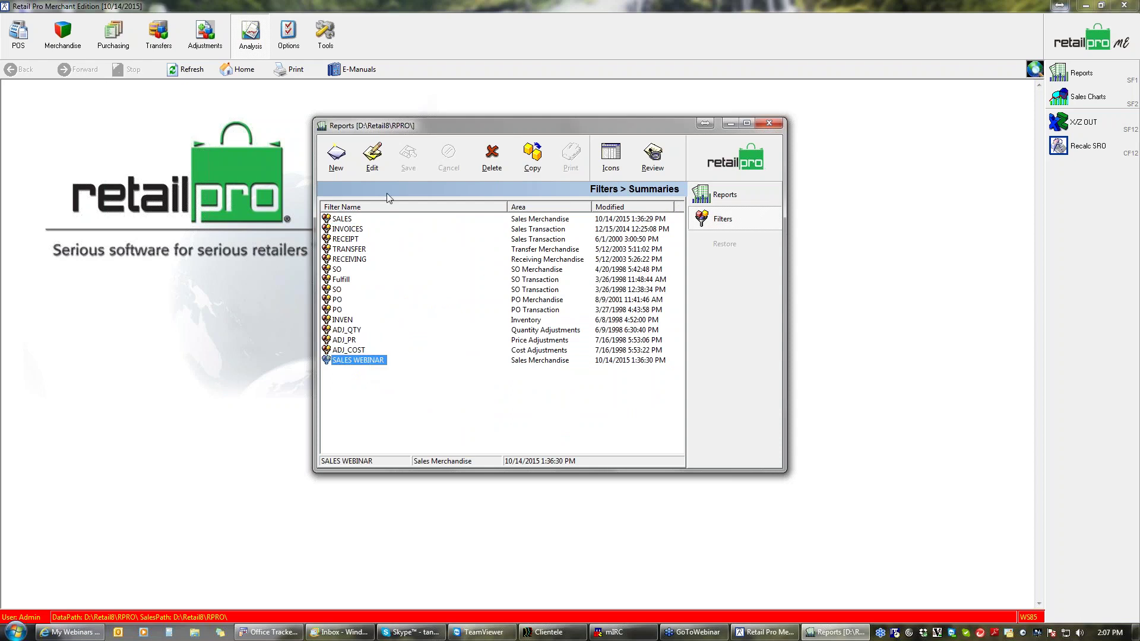
pyautogui.click(373, 158)
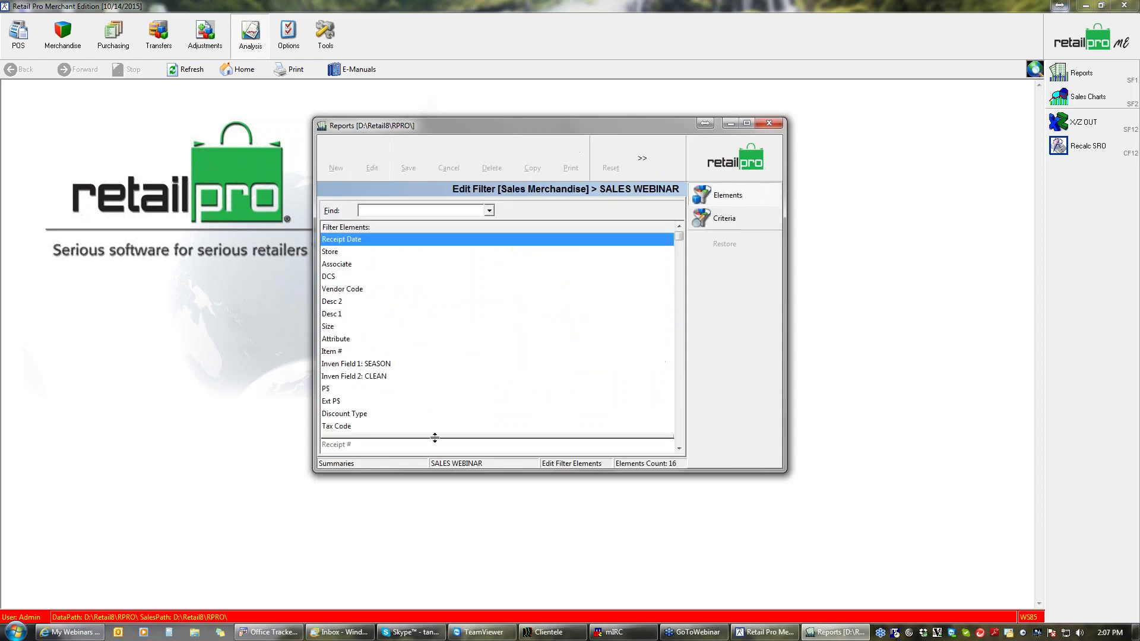
pyautogui.click(735, 229)
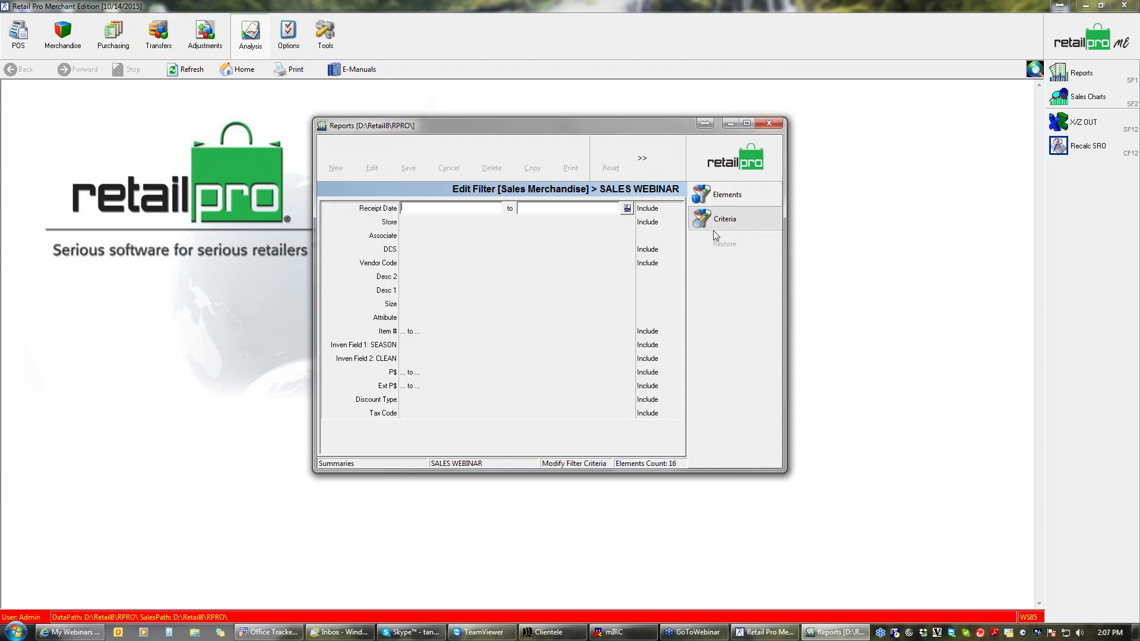
# - View the selectable DCS values for the filter without choosing any
pyautogui.click(410, 249)
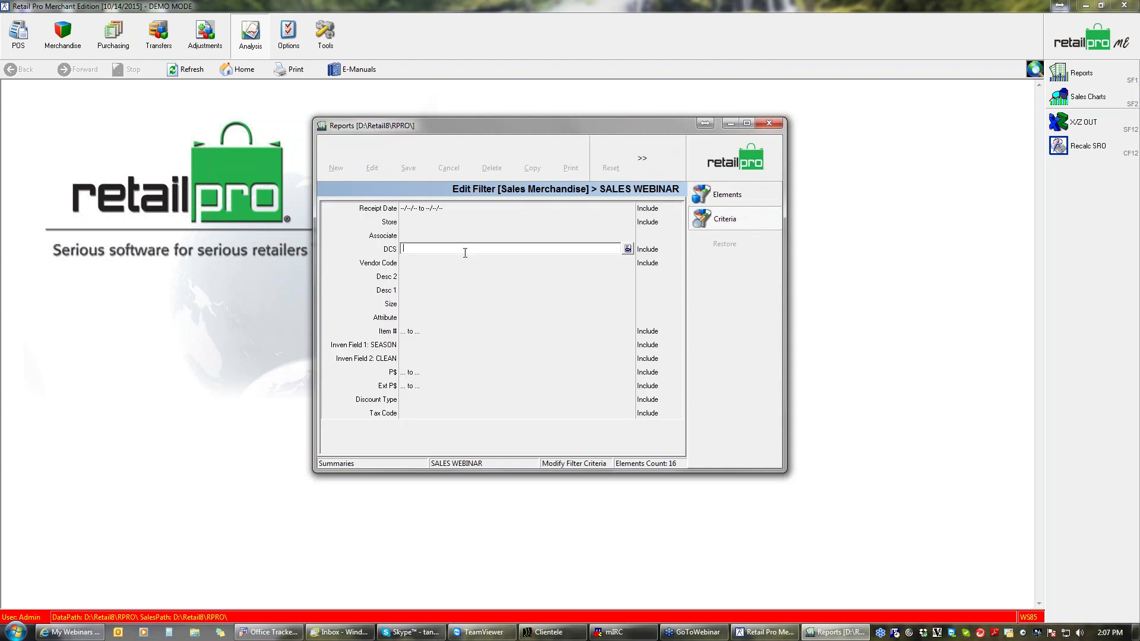
pyautogui.click(627, 249)
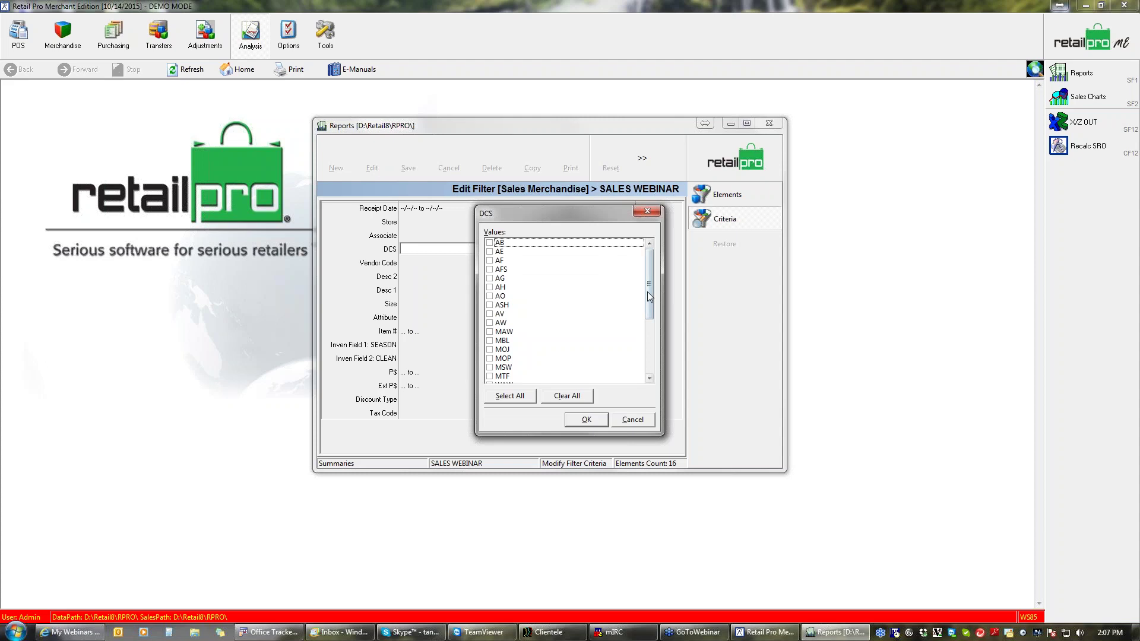
pyautogui.moveTo(647, 292)
pyautogui.mouseDown()
pyautogui.moveTo(649, 348)
pyautogui.moveTo(649, 288)
pyautogui.mouseUp()
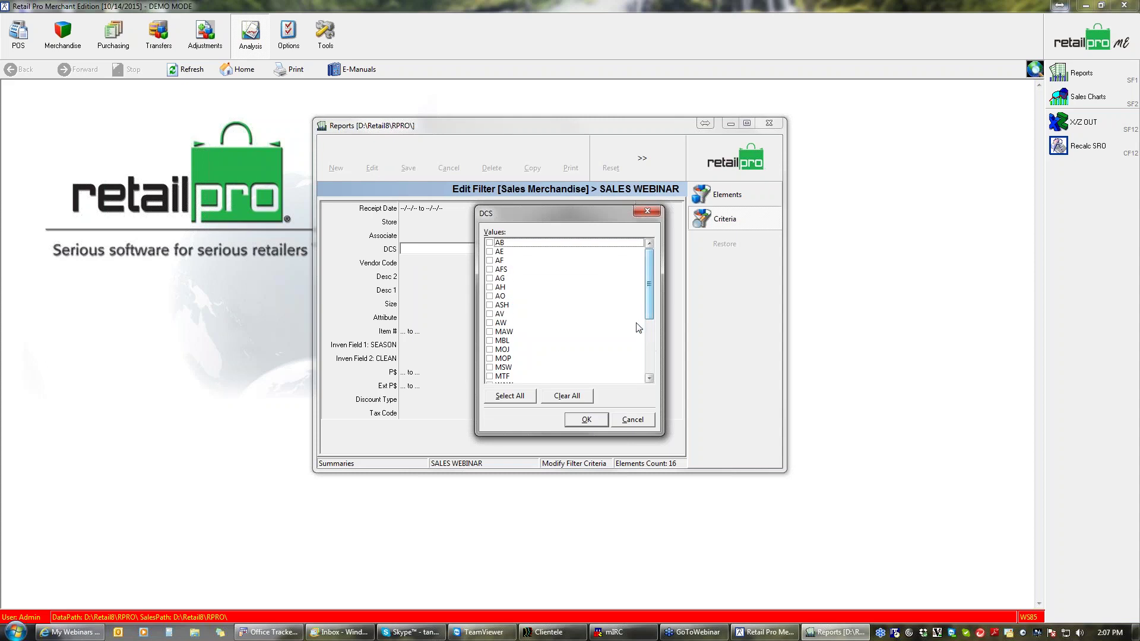
pyautogui.click(645, 422)
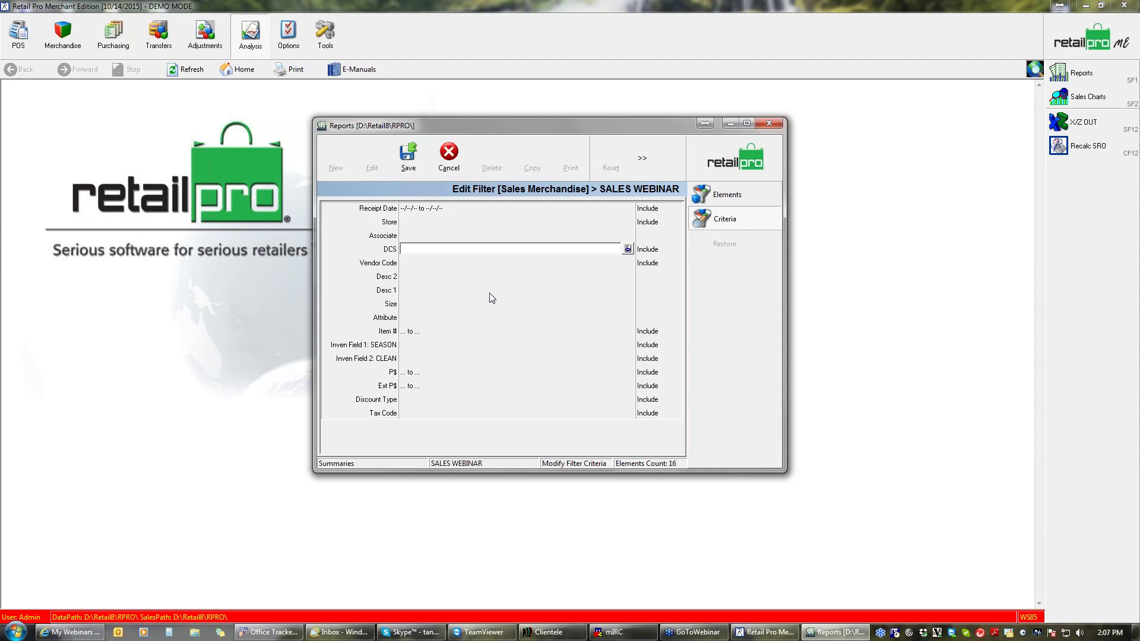
# - Set the filter's Vendor Code criterion to COL and save the SALES WEBINAR filter
pyautogui.click(573, 263)
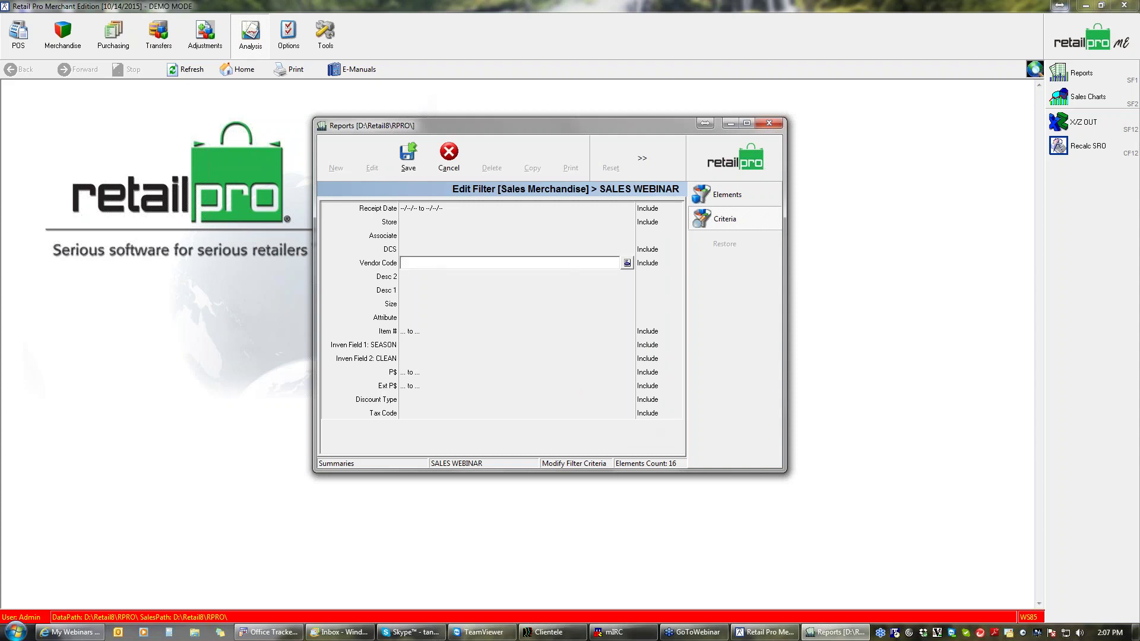
pyautogui.click(627, 263)
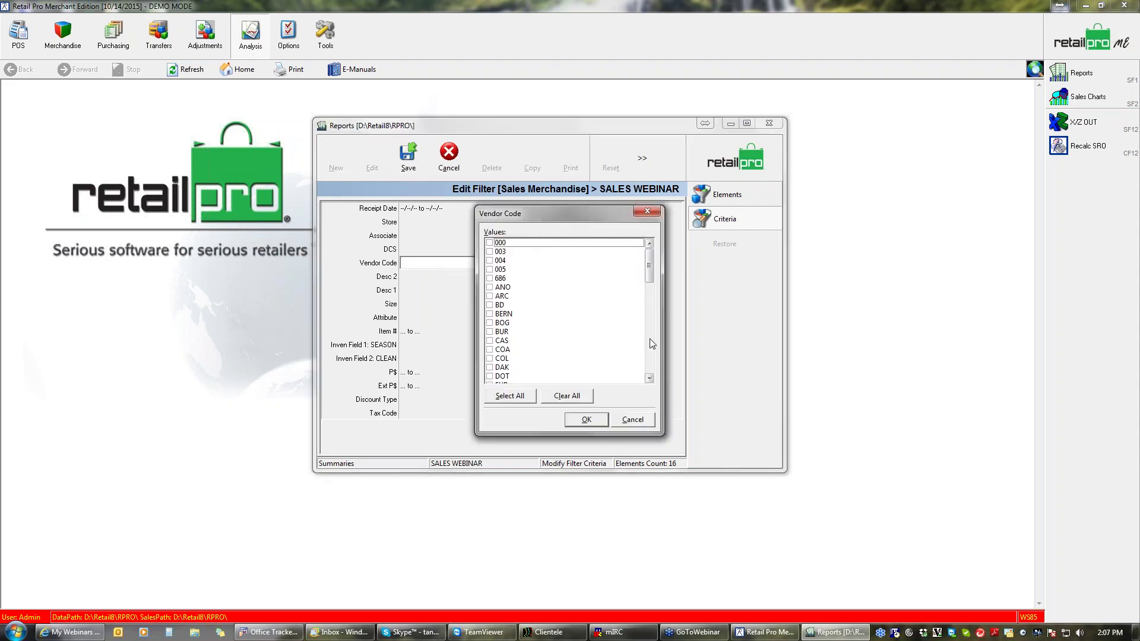
pyautogui.click(490, 358)
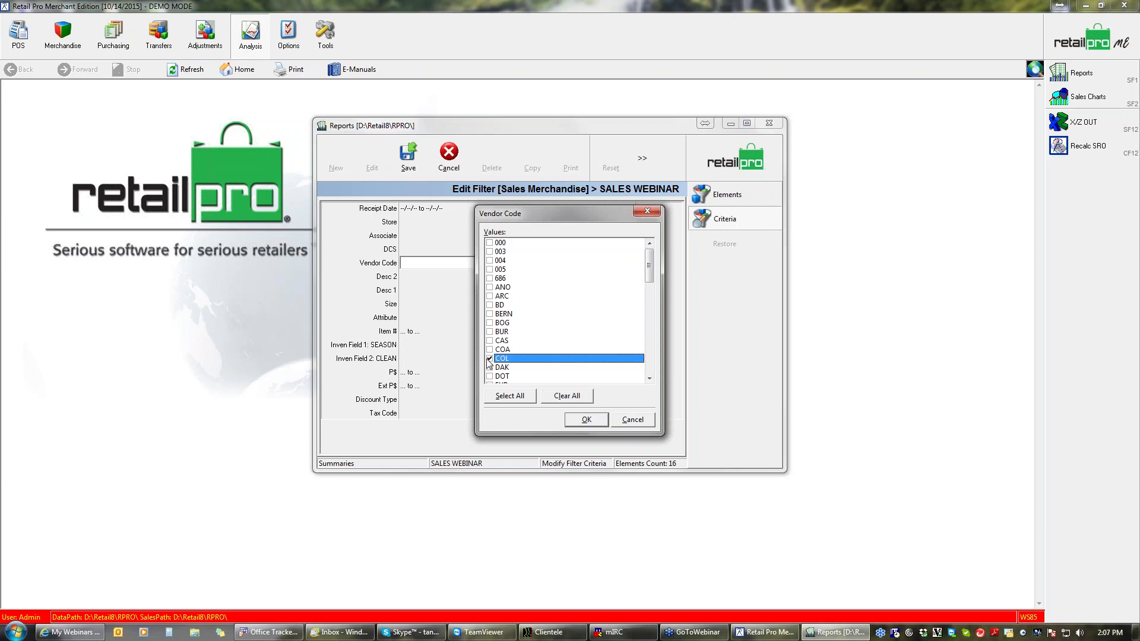
pyautogui.click(586, 419)
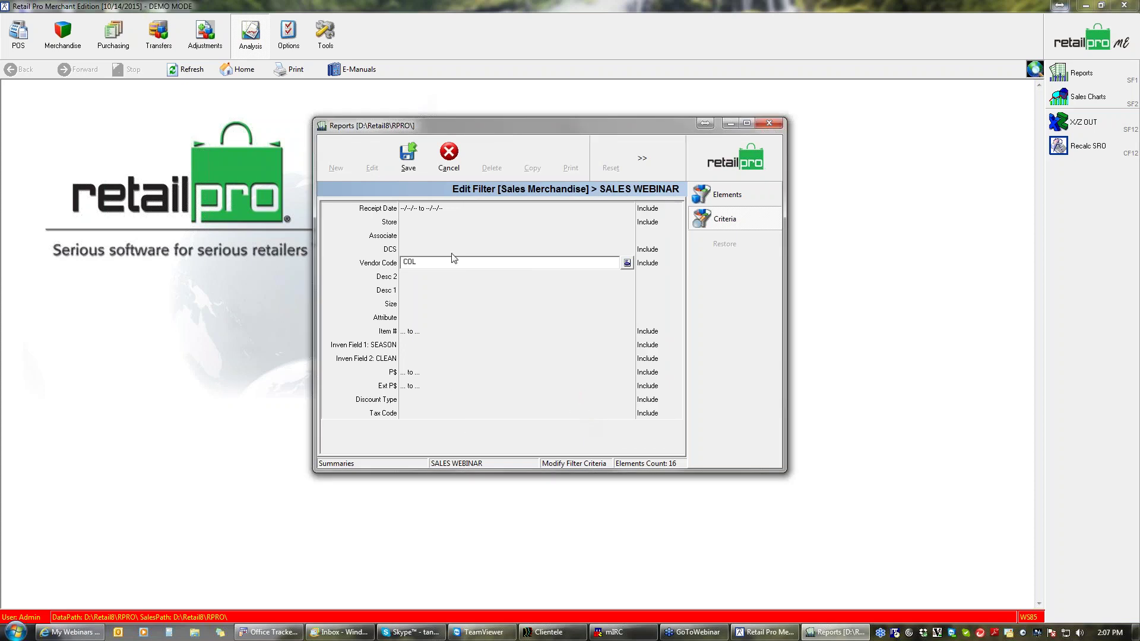
pyautogui.click(408, 156)
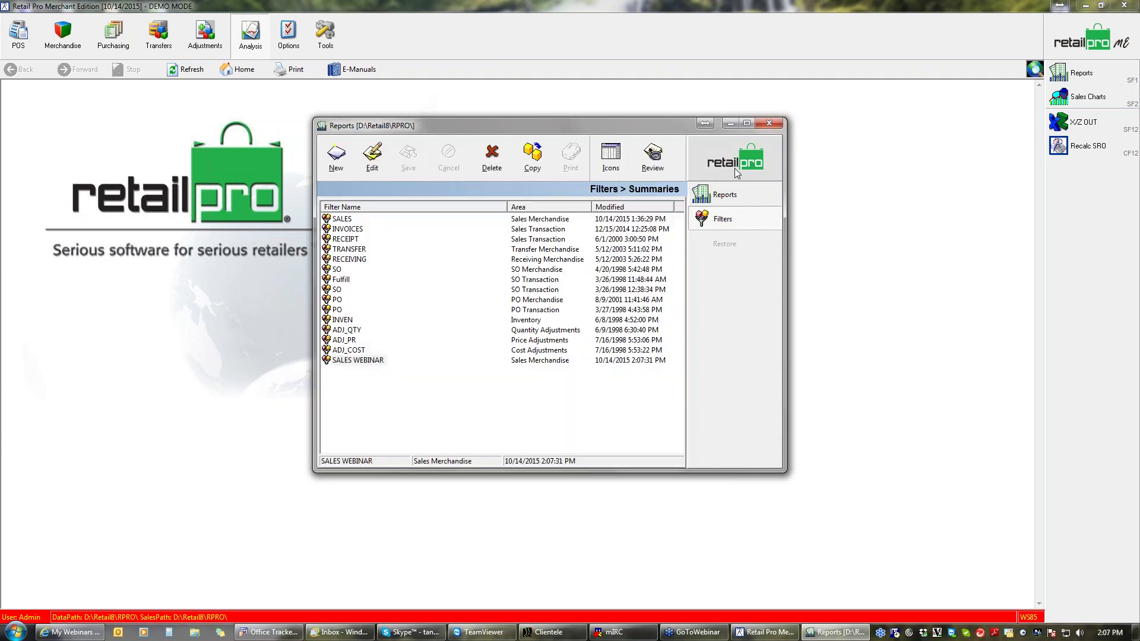
# - Assign the SALES WEBINAR filter in the options of the SALES: Item Summary Webinar report and save the report
pyautogui.click(726, 194)
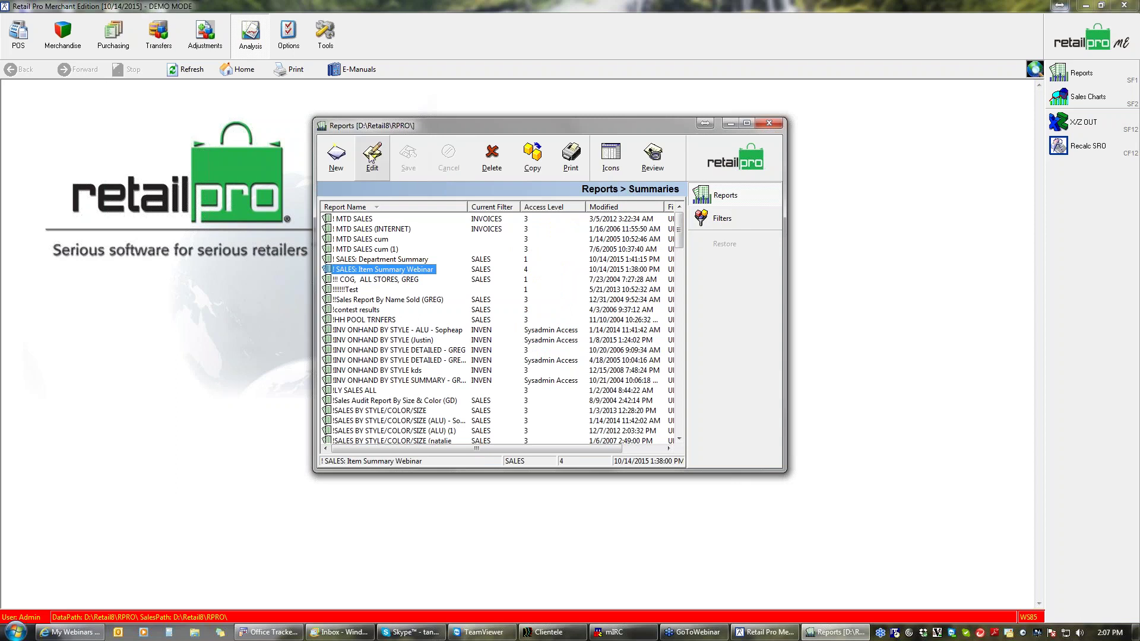
pyautogui.click(372, 156)
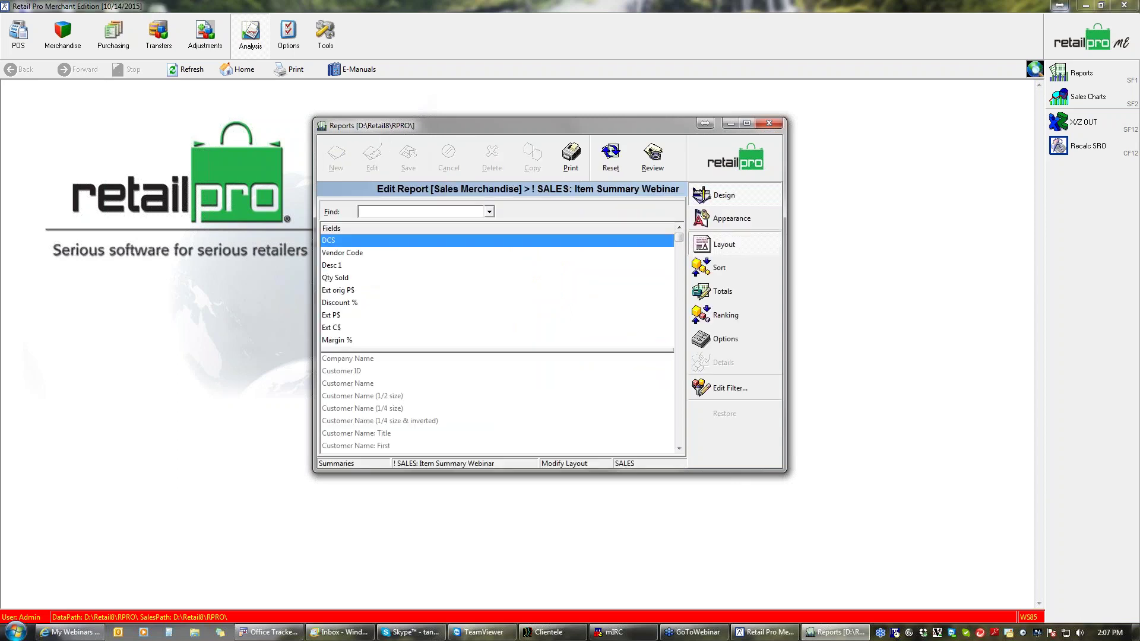
pyautogui.click(726, 339)
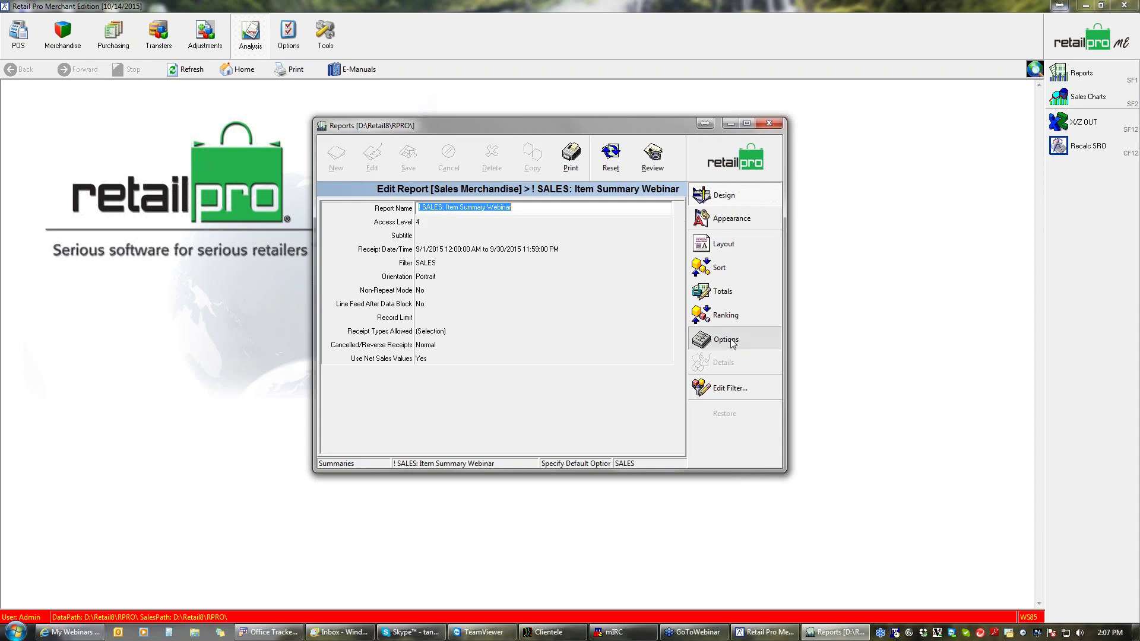
pyautogui.click(436, 262)
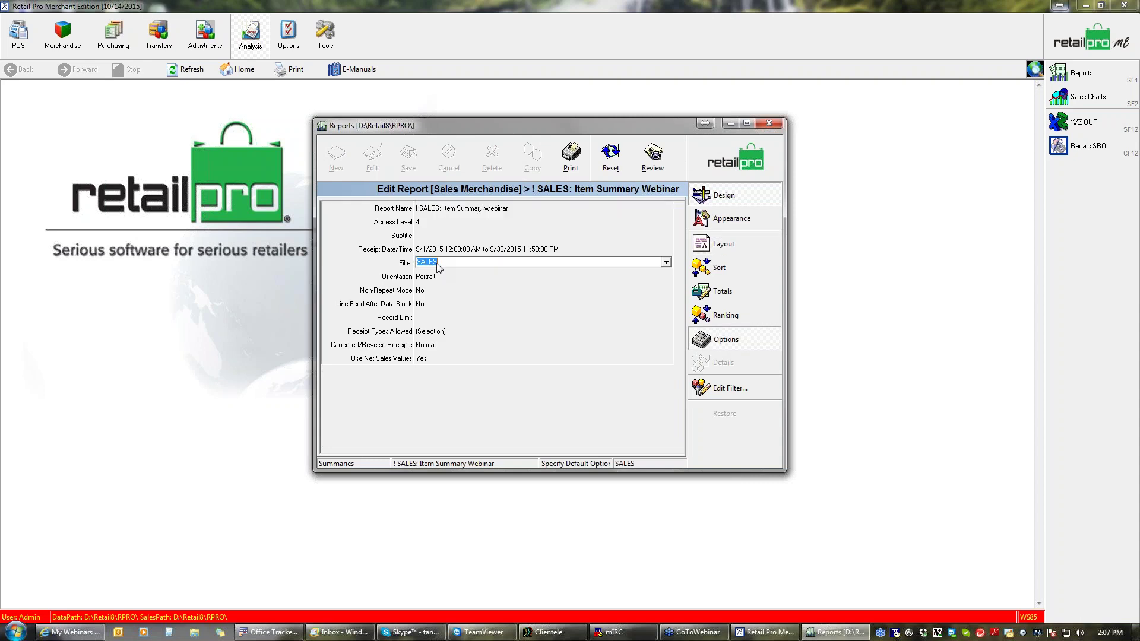
pyautogui.click(666, 262)
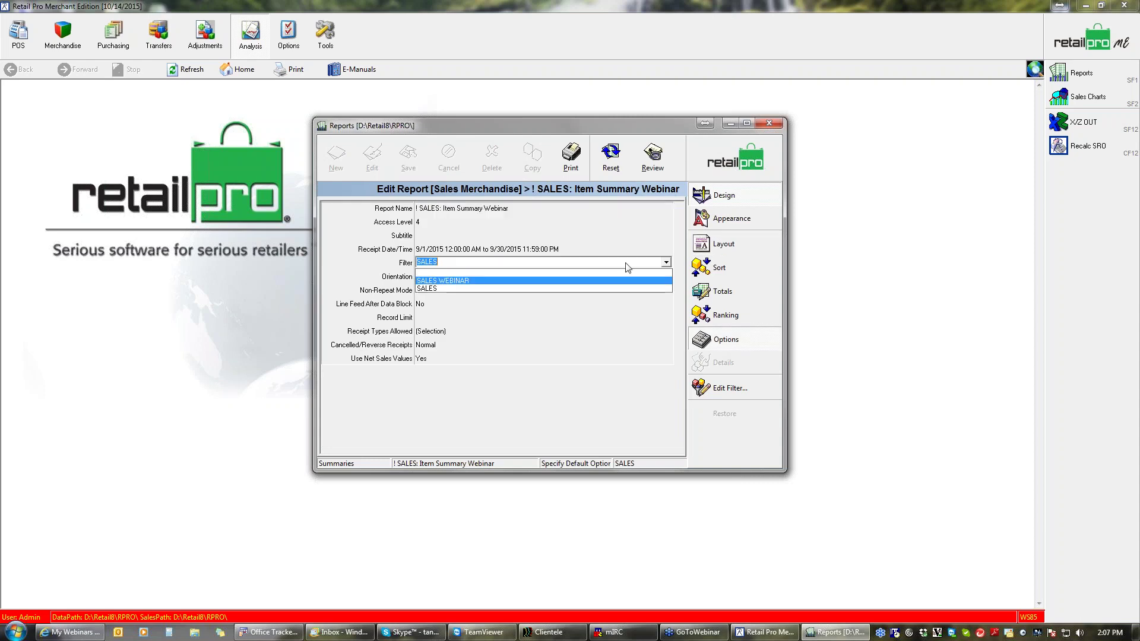
pyautogui.click(476, 282)
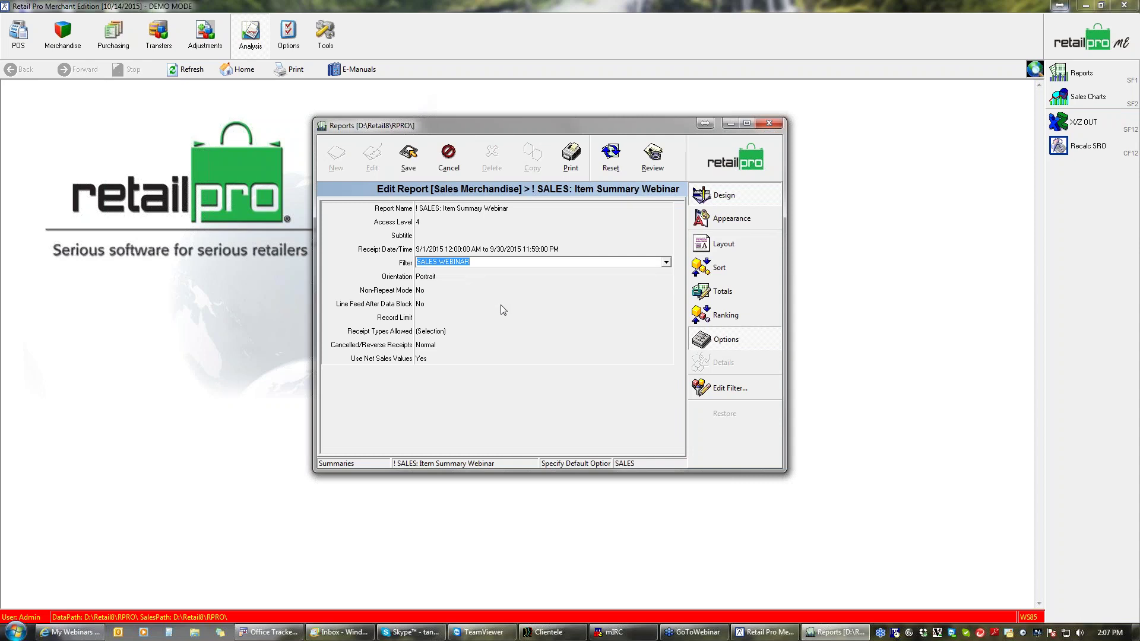
pyautogui.click(409, 159)
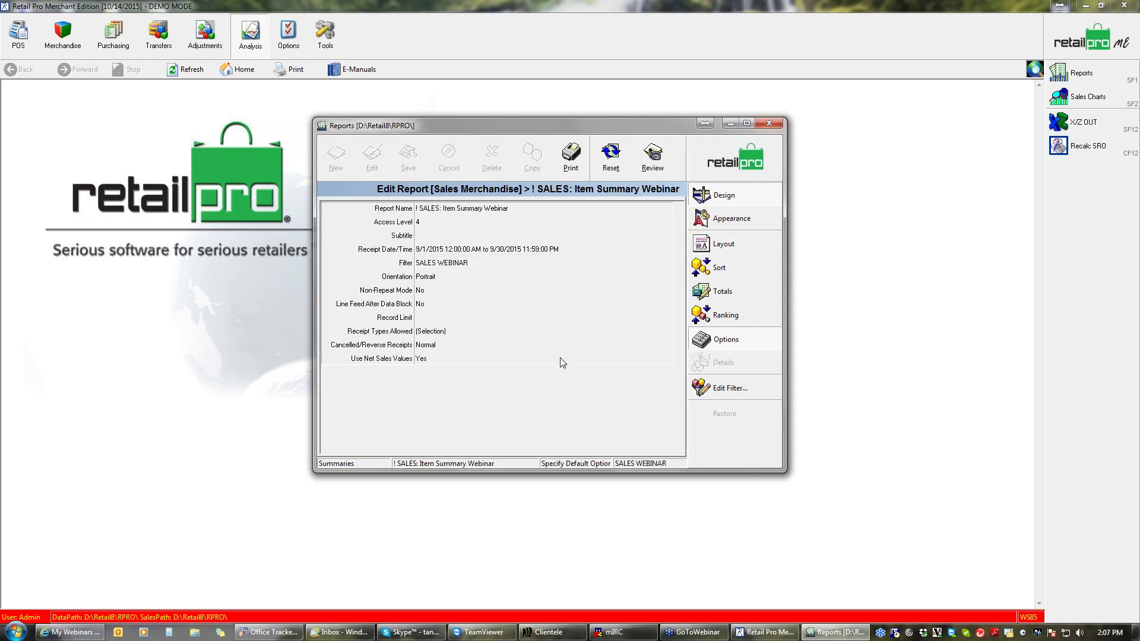
# - Check the filter criteria and run the report for receipt dates 9/1/2014 to 9/30/2014
pyautogui.click(572, 159)
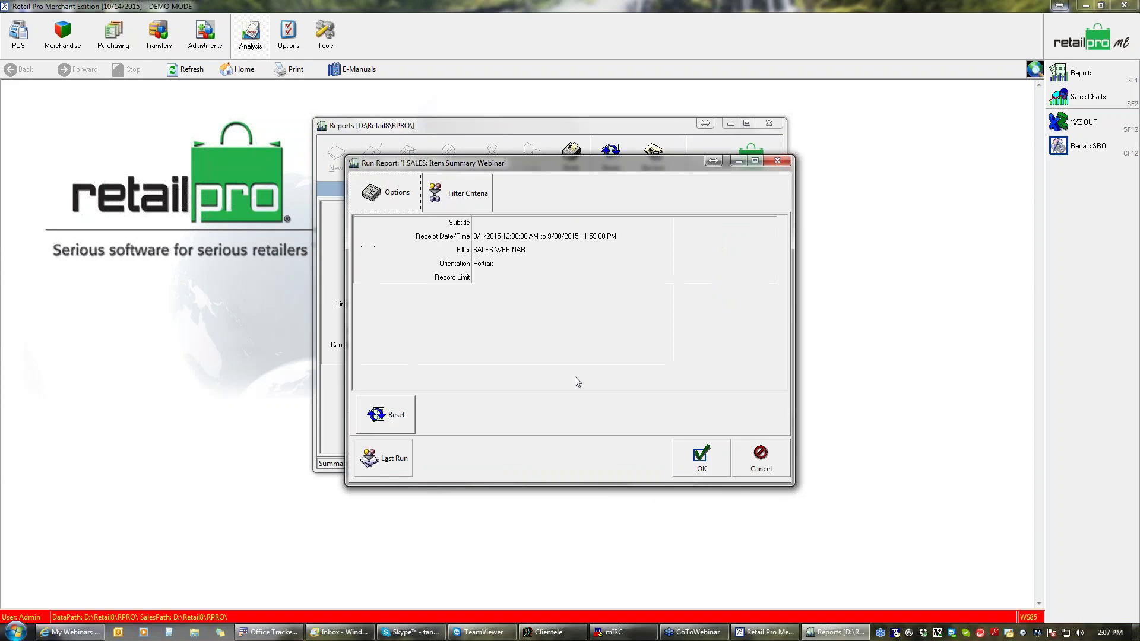
pyautogui.click(491, 238)
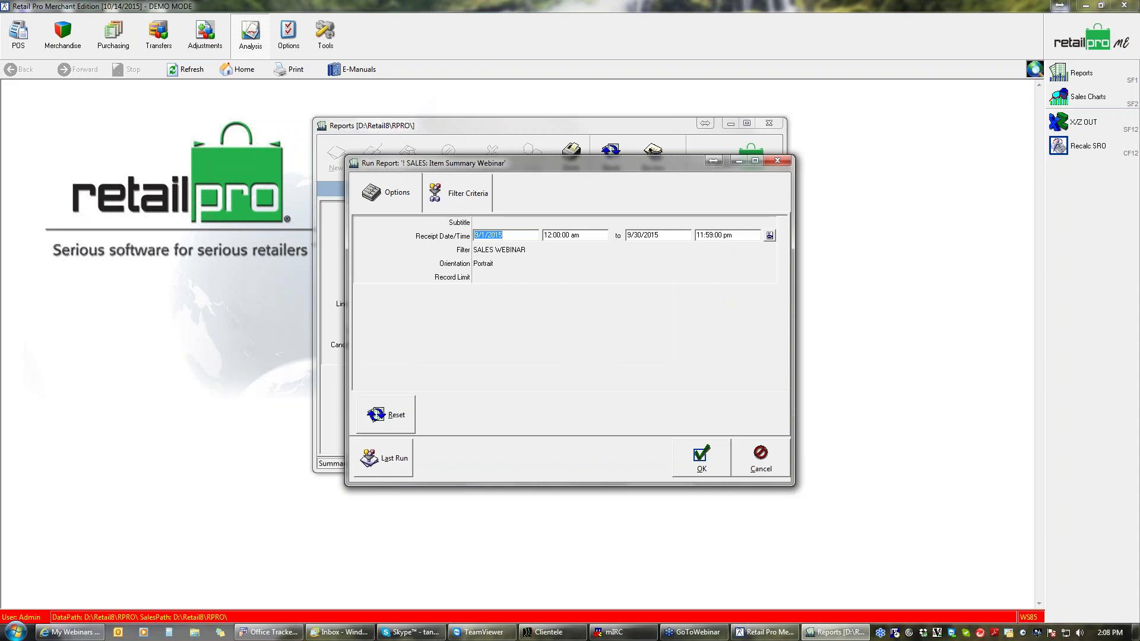
pyautogui.click(503, 235)
pyautogui.write('44')
pyautogui.click(455, 196)
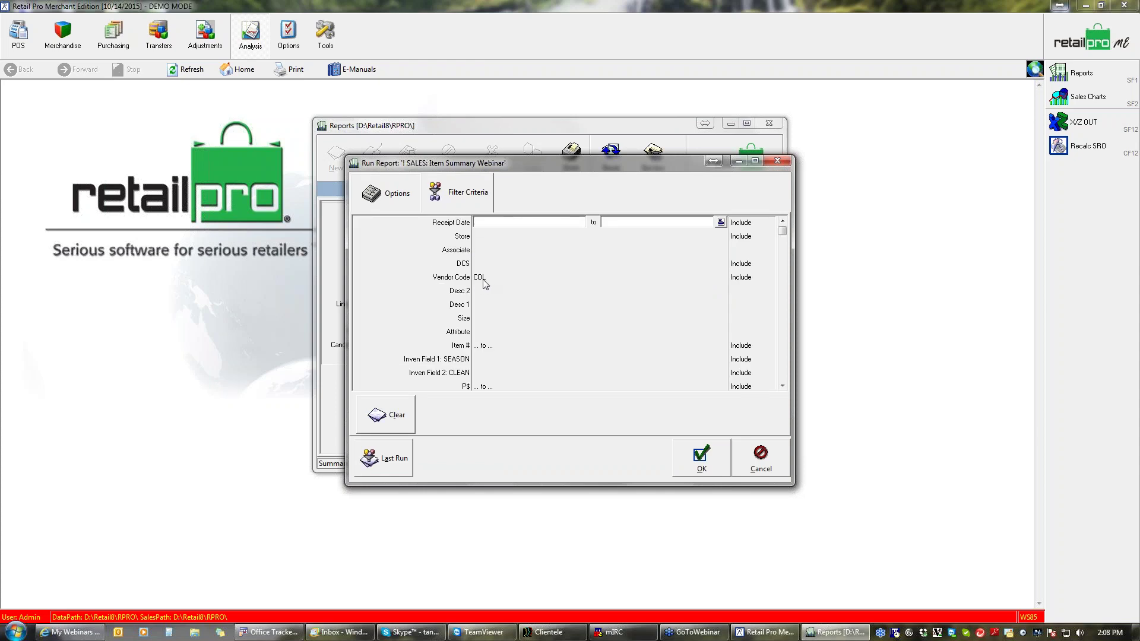
pyautogui.click(404, 190)
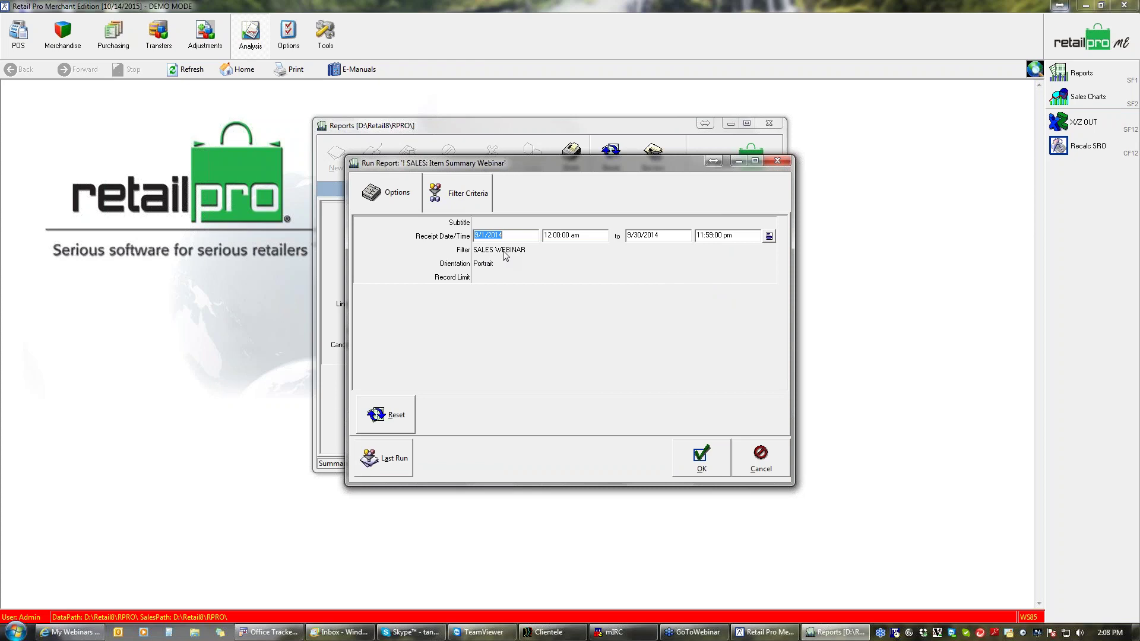
pyautogui.click(701, 459)
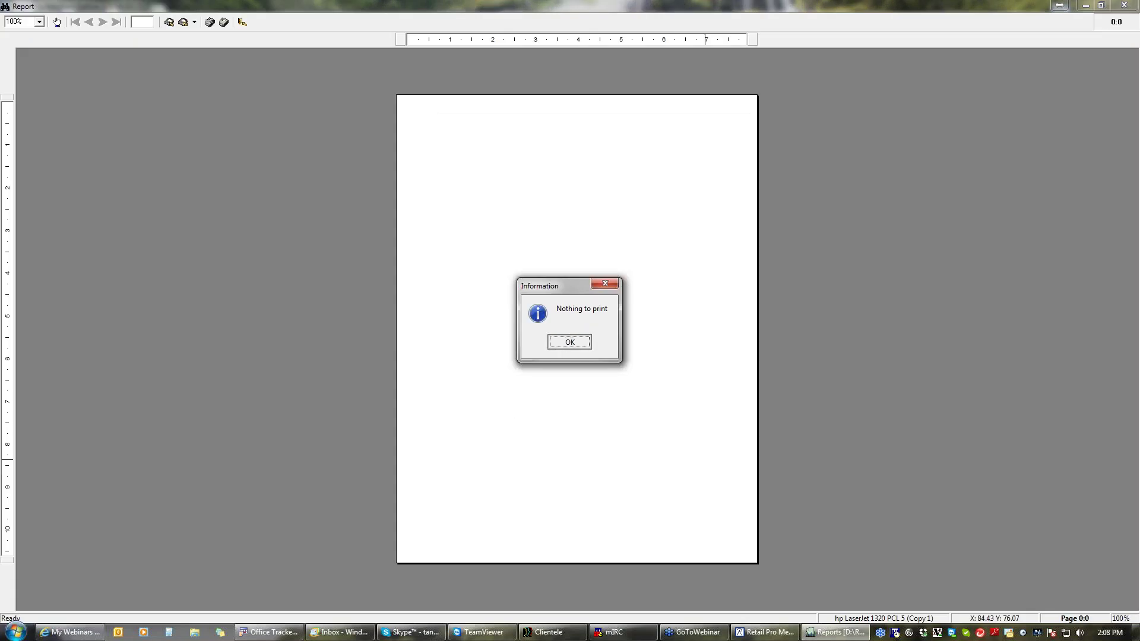
pyautogui.click(571, 339)
# - Clear the run's filter criteria, preview the report for receipt dates 9/1/2014 to 9/30/2014, and close it without saving
pyautogui.click(571, 155)
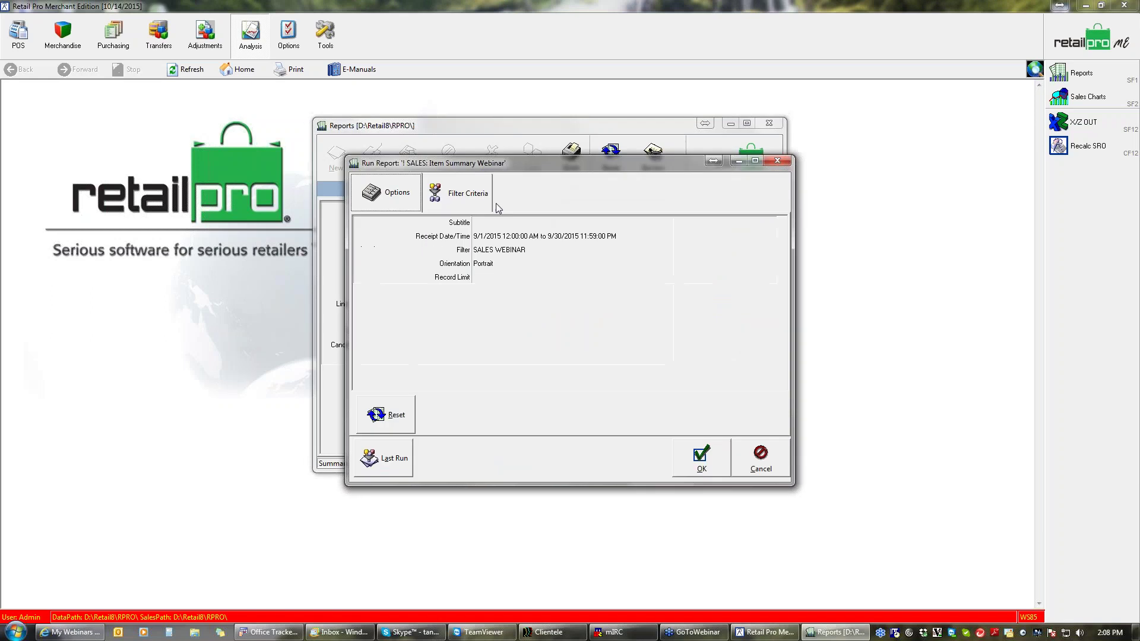
pyautogui.click(468, 196)
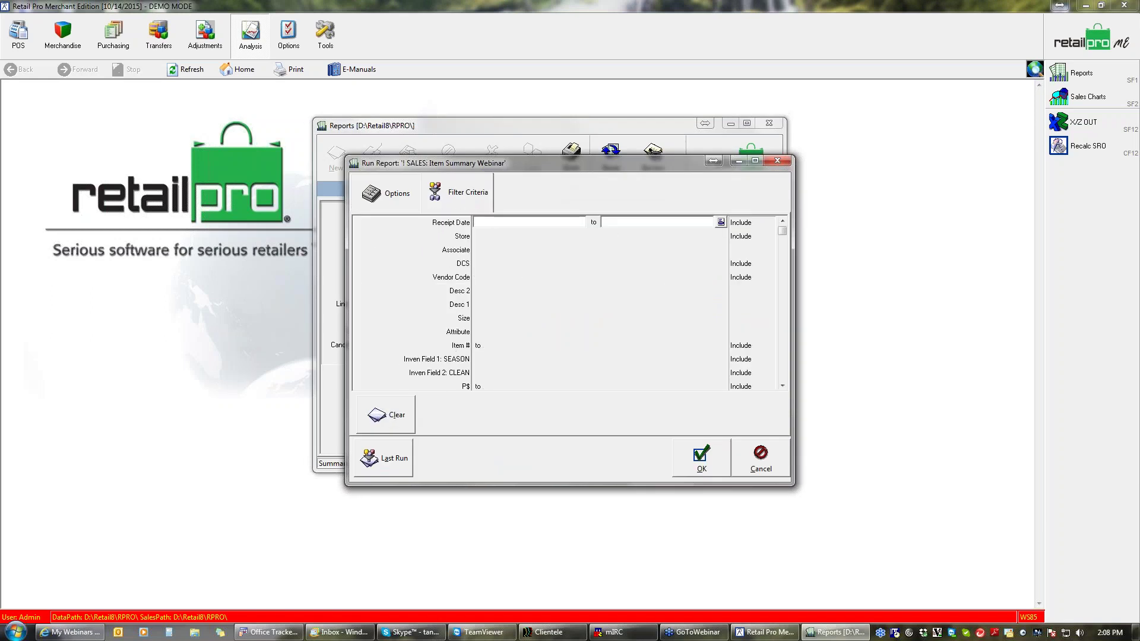
pyautogui.click(412, 196)
pyautogui.click(508, 235)
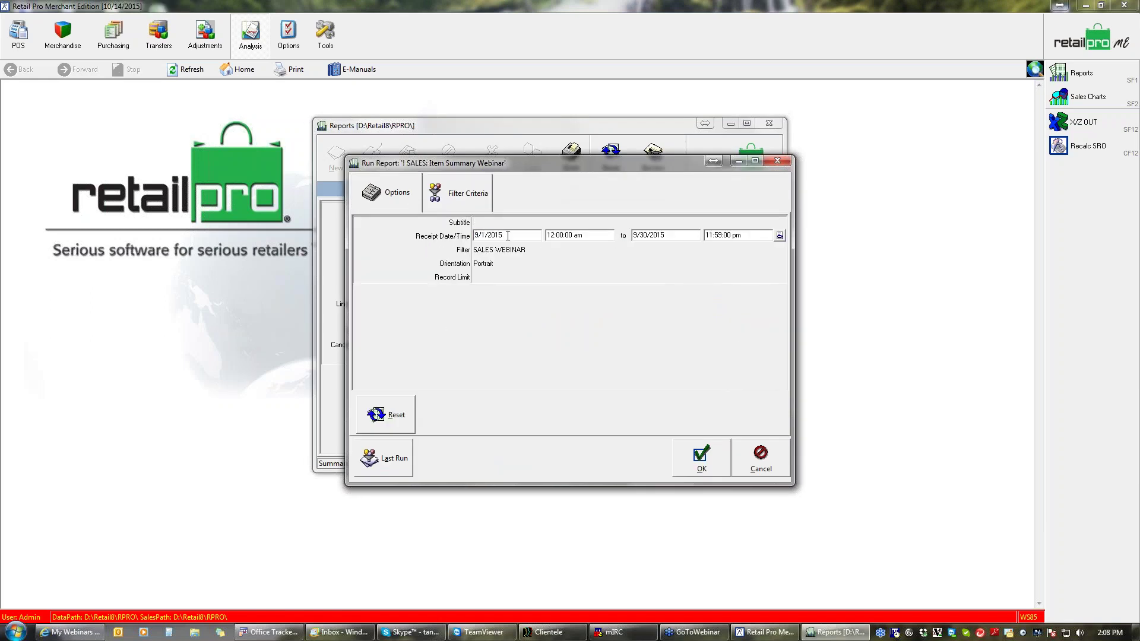
pyautogui.press('BackSpace')
pyautogui.press('Tab')
pyautogui.click(688, 467)
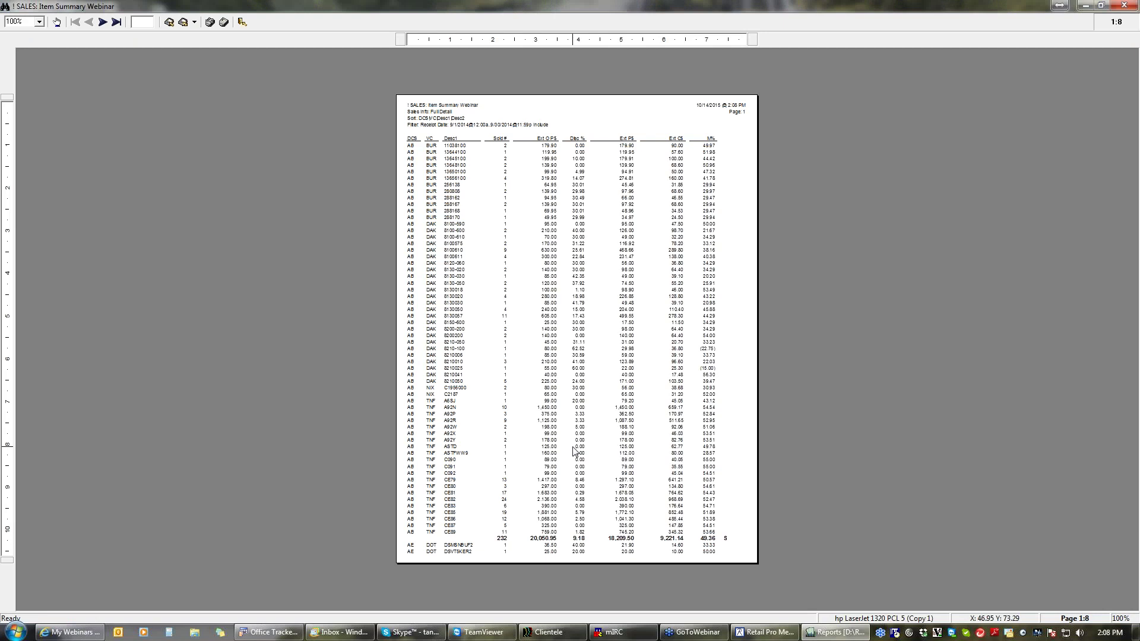
pyautogui.click(1124, 5)
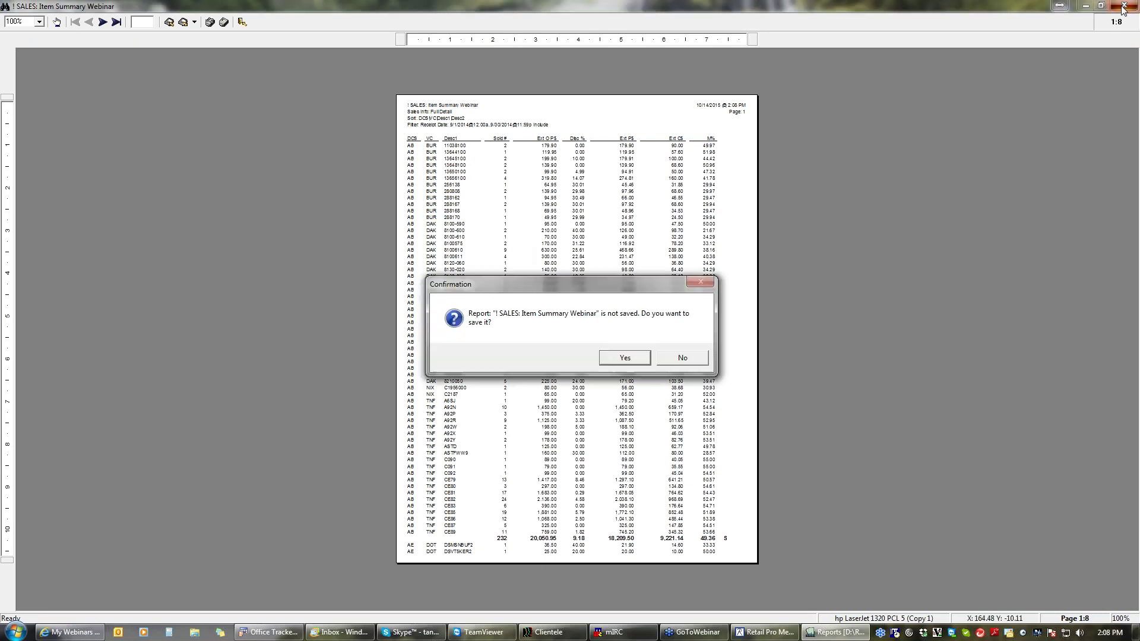
pyautogui.click(690, 360)
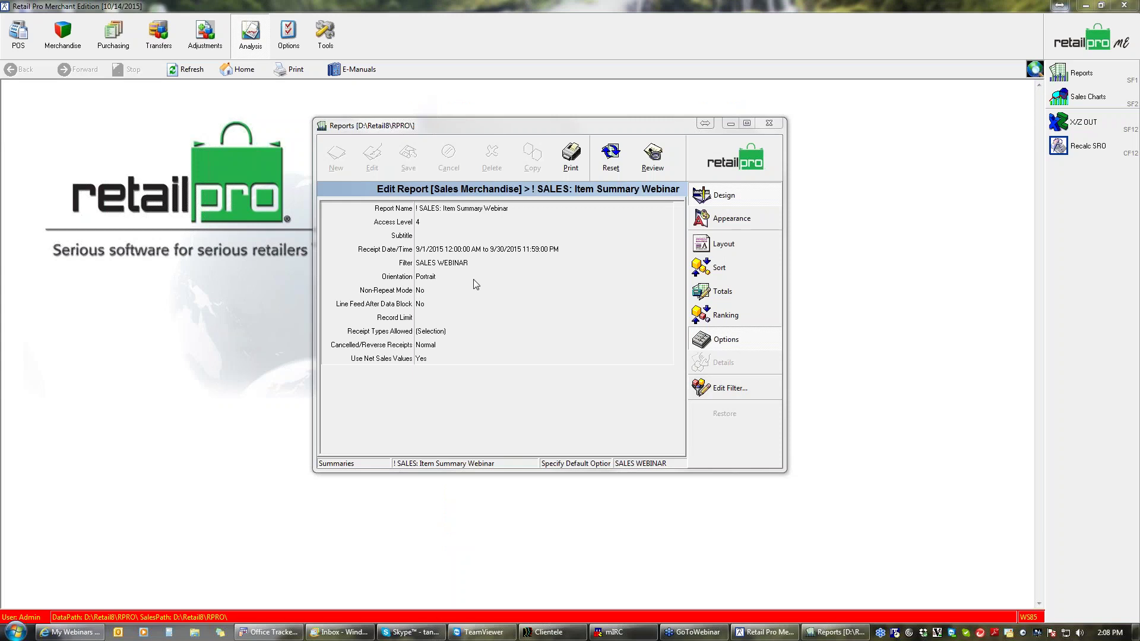
# - Edit the report's SALES WEBINAR filter so the Vendor Code criterion is TNF instead of COL, and save it
pyautogui.click(721, 387)
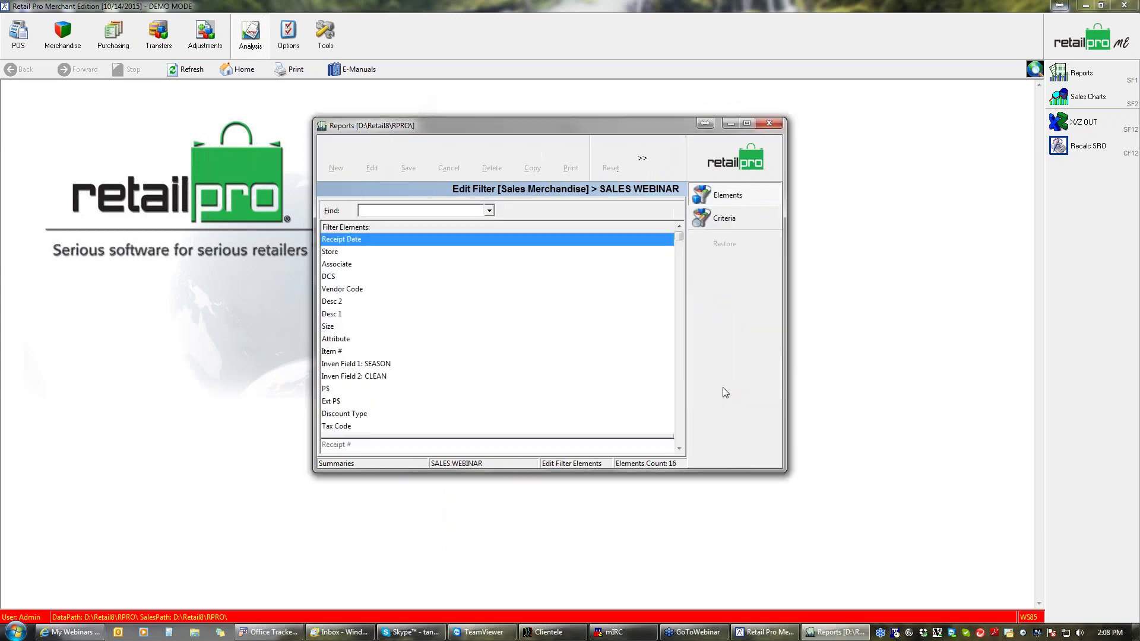
pyautogui.click(724, 219)
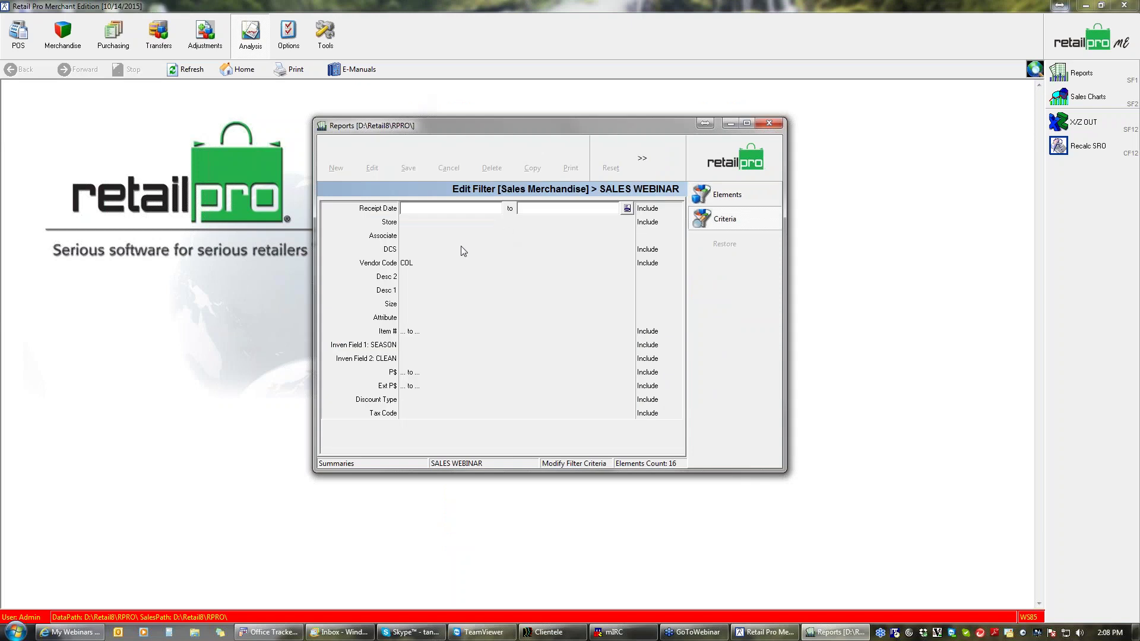
pyautogui.click(419, 262)
pyautogui.click(627, 262)
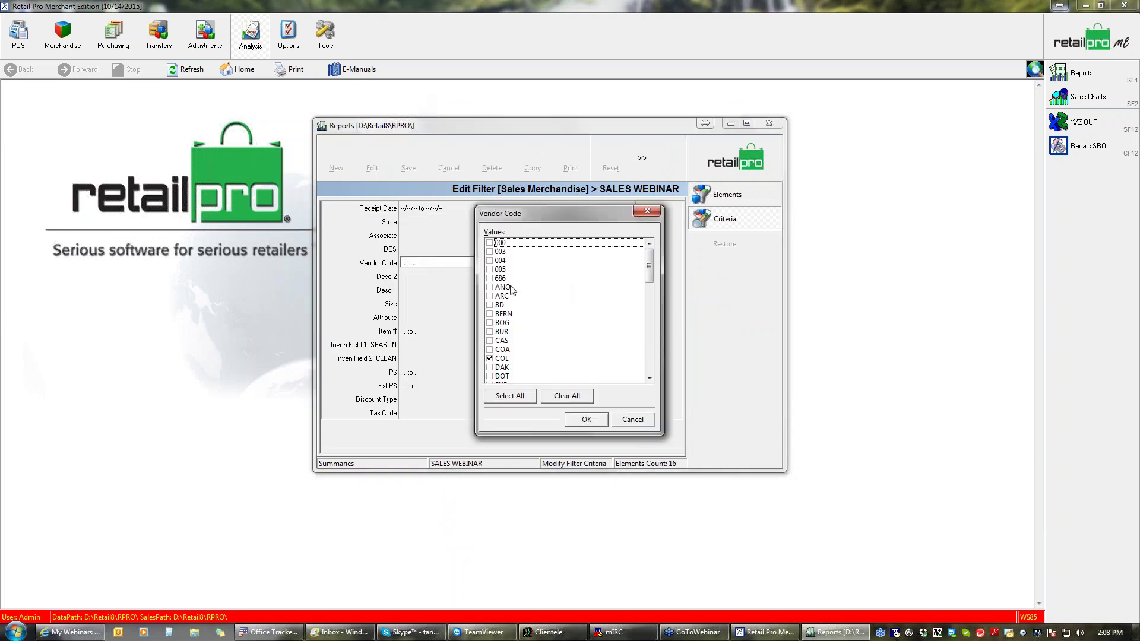
pyautogui.scroll(-13, 511, 366)
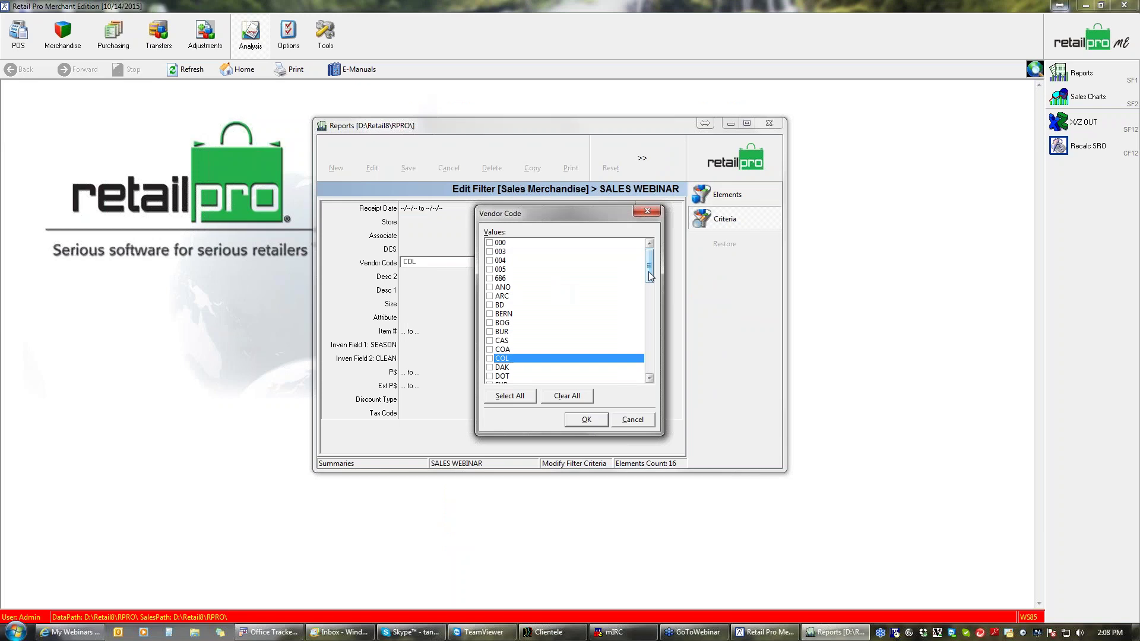
pyautogui.click(490, 324)
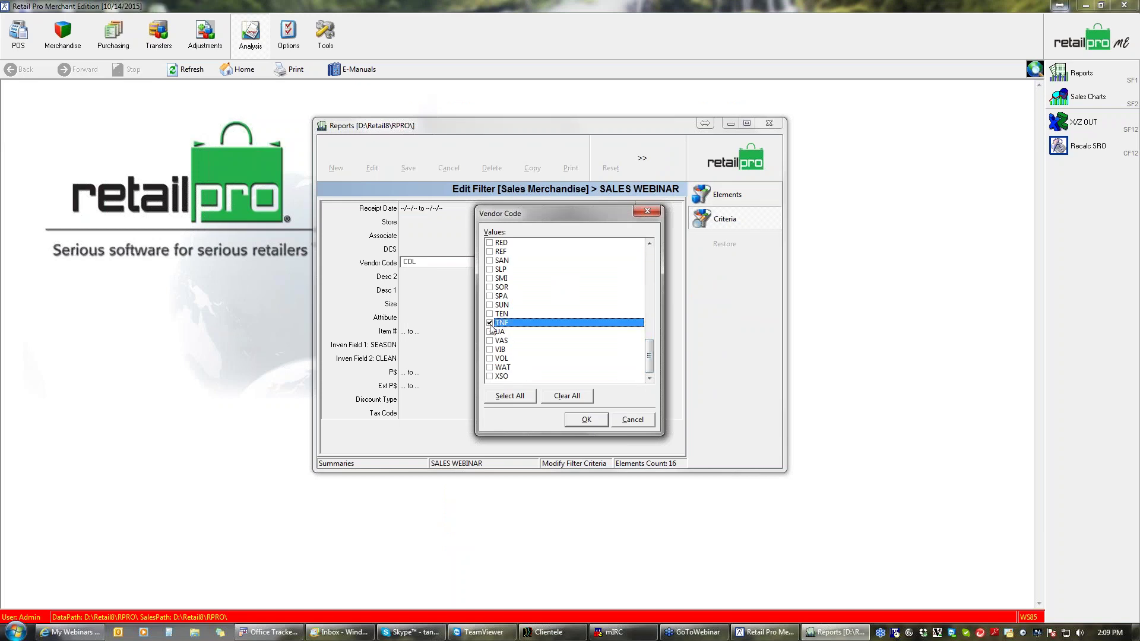
pyautogui.click(580, 418)
pyautogui.click(408, 155)
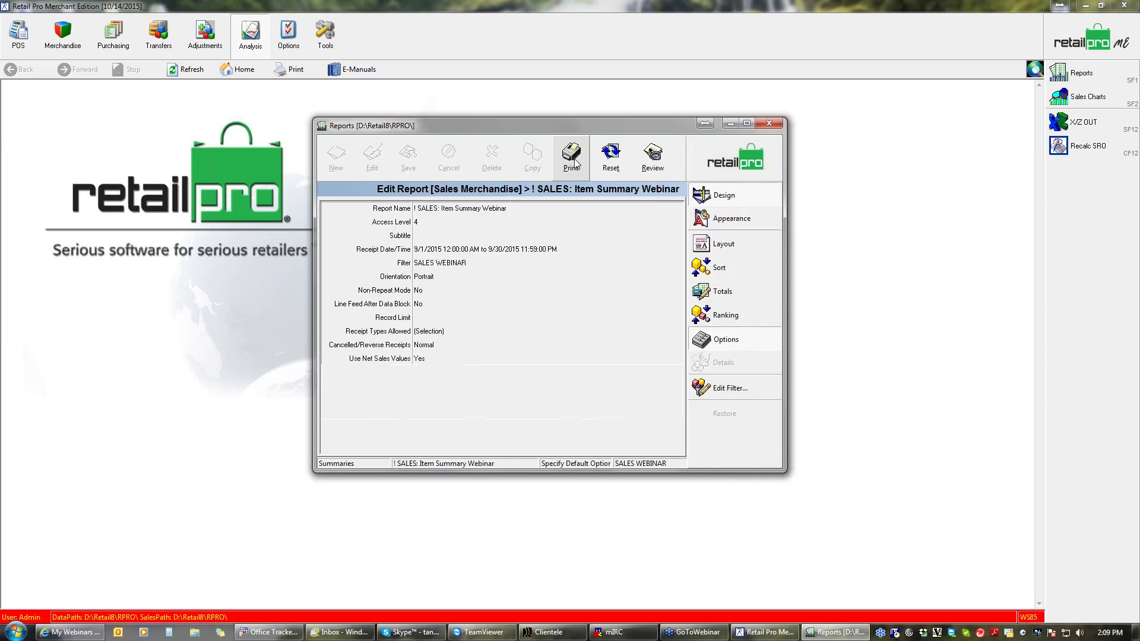
# - Check the run's filter criteria and run the report with its default receipt dates, 9/1/2015 to 9/30/2015
pyautogui.click(571, 156)
pyautogui.click(475, 189)
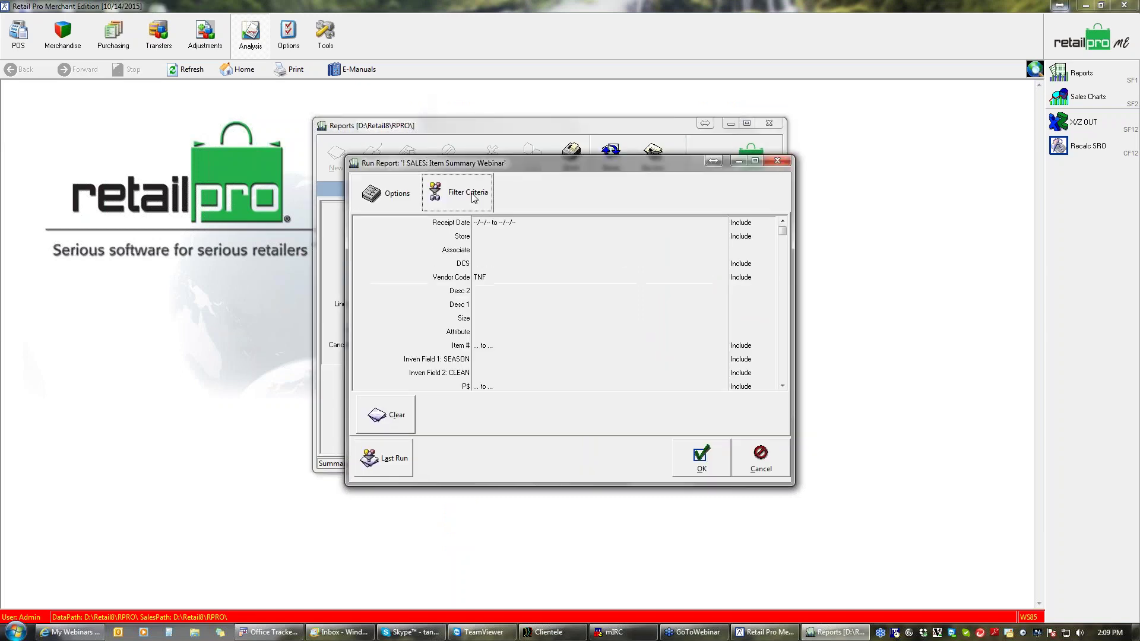
pyautogui.click(702, 458)
pyautogui.click(576, 341)
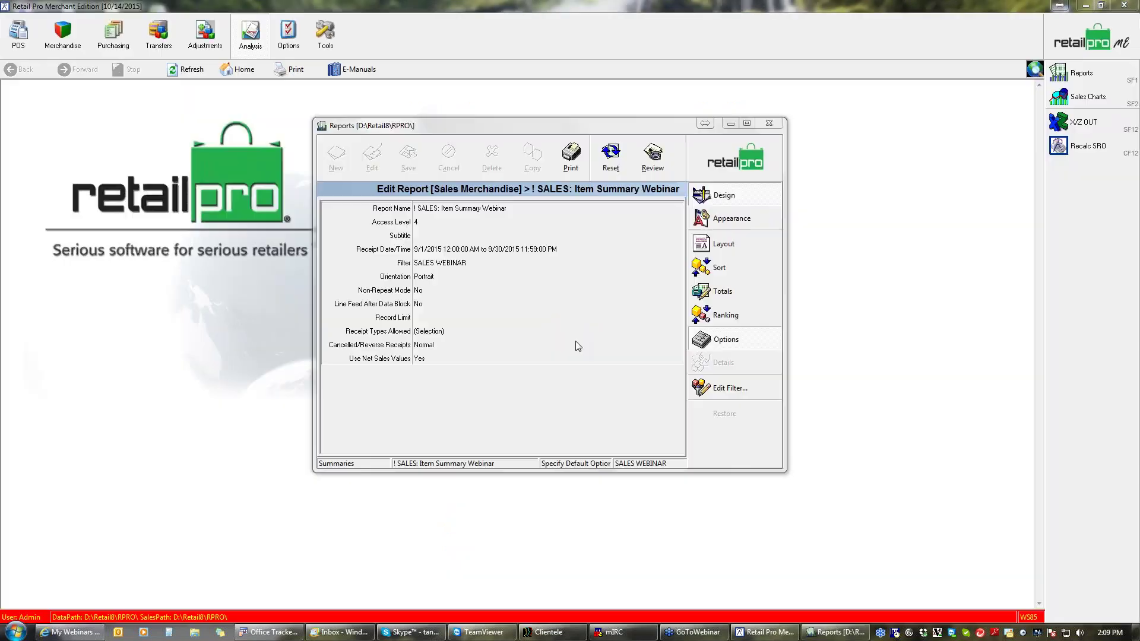
# - Run the TNF vendor report for receipt dates 9/1/2014 to 9/30/2014 and enlarge the first preview page
pyautogui.click(579, 165)
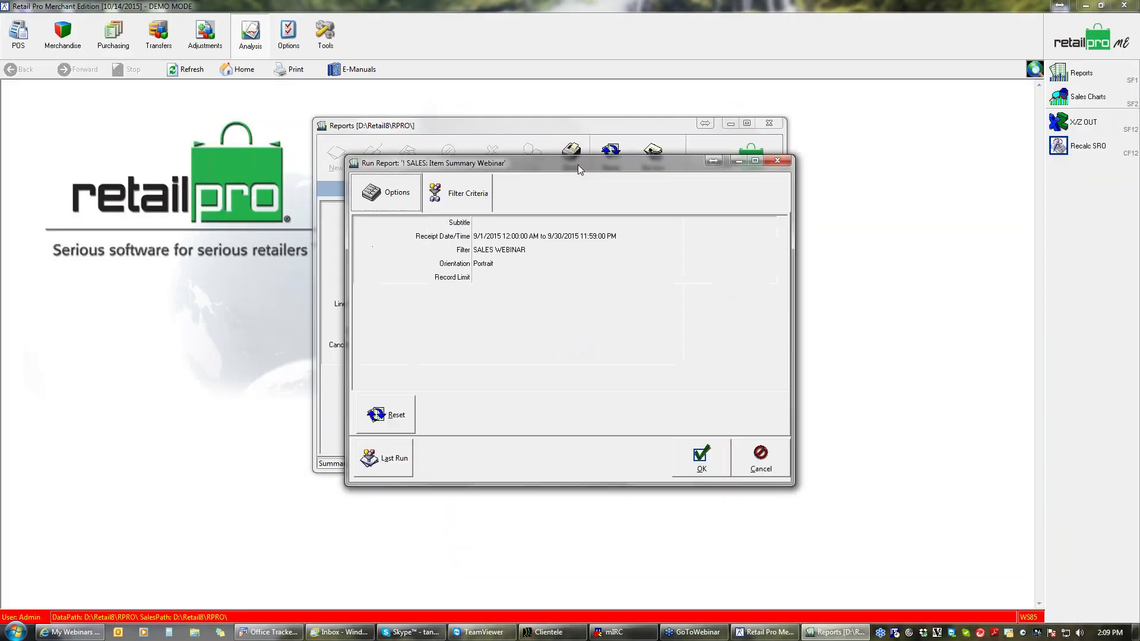
pyautogui.click(503, 235)
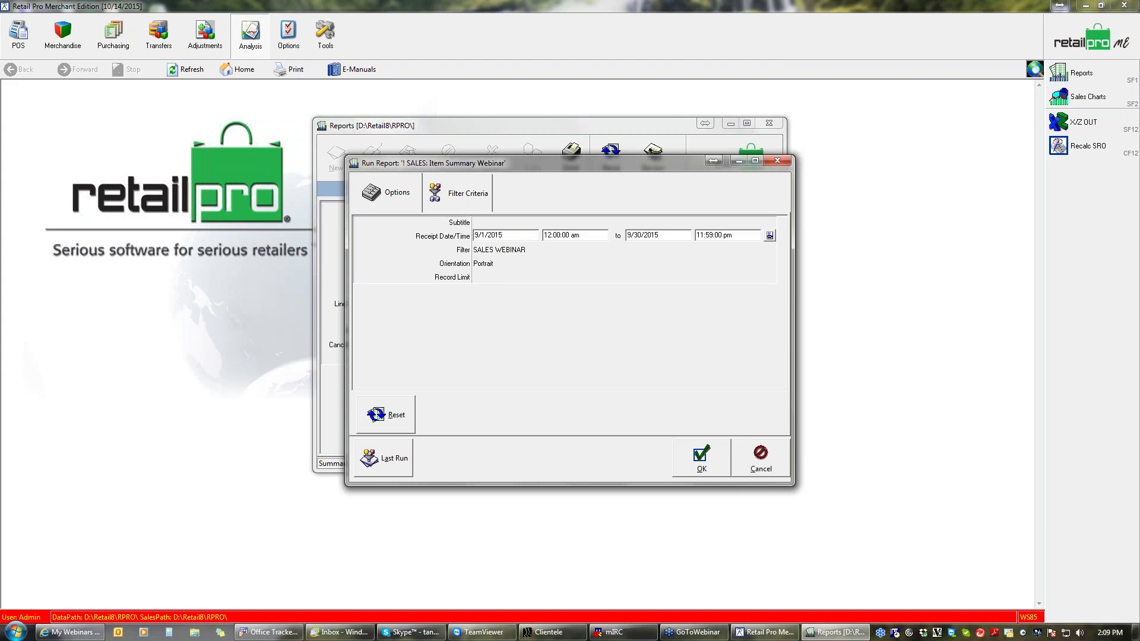
pyautogui.press('BackSpace')
pyautogui.write('4')
pyautogui.click(701, 462)
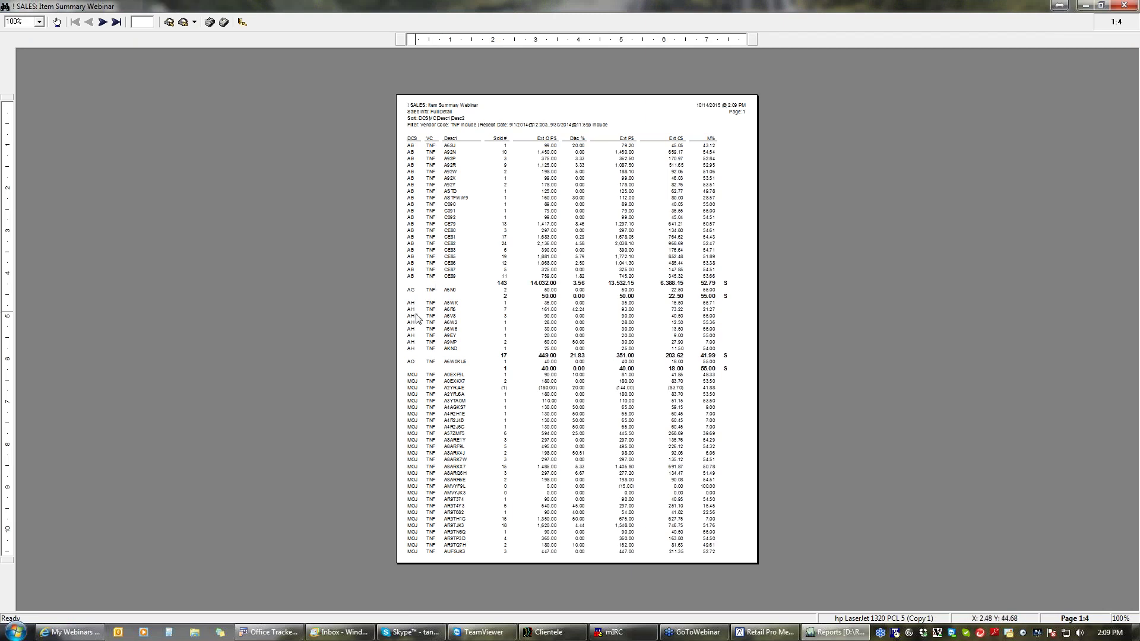
pyautogui.click(430, 425)
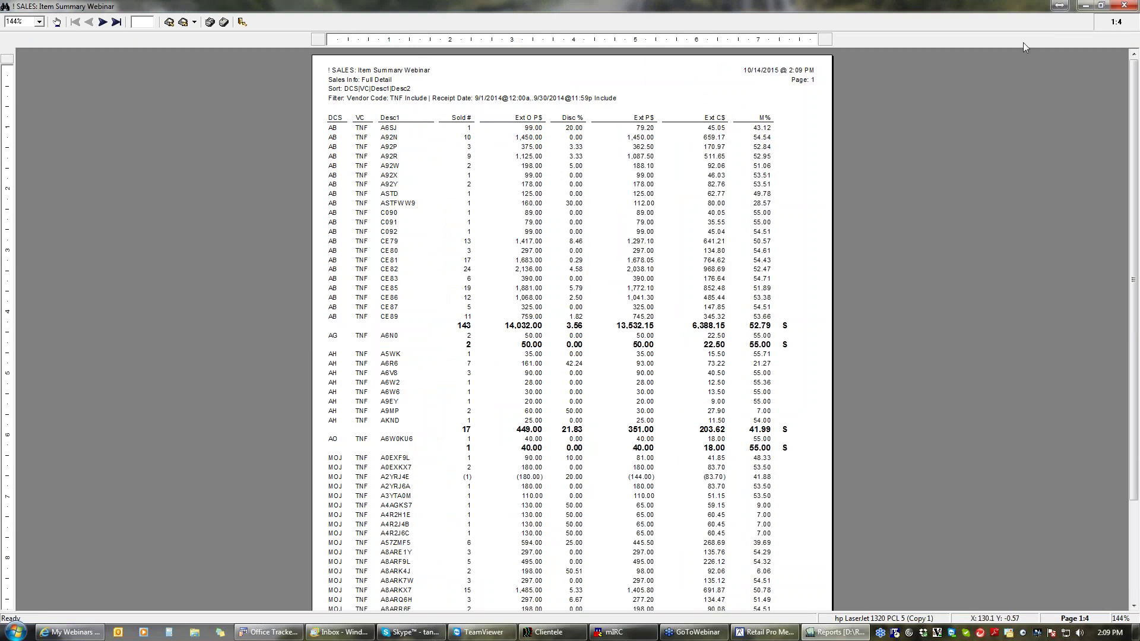
# - Close the report preview without saving, then set the report's Non-Repeat Mode to Yes and save the design
pyautogui.click(1123, 6)
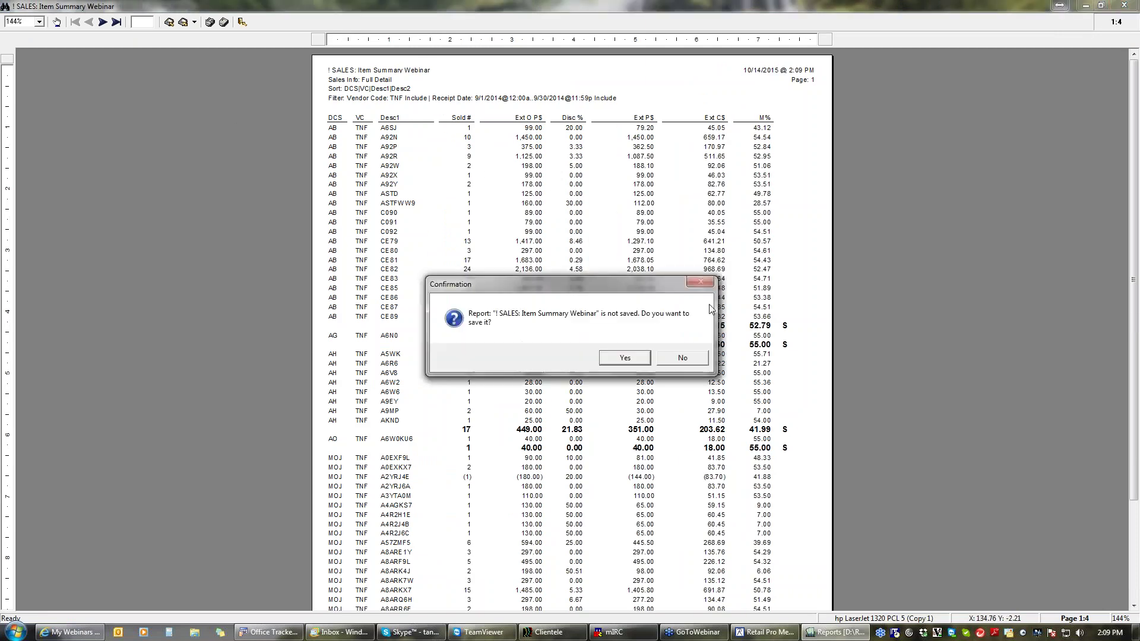
pyautogui.click(683, 356)
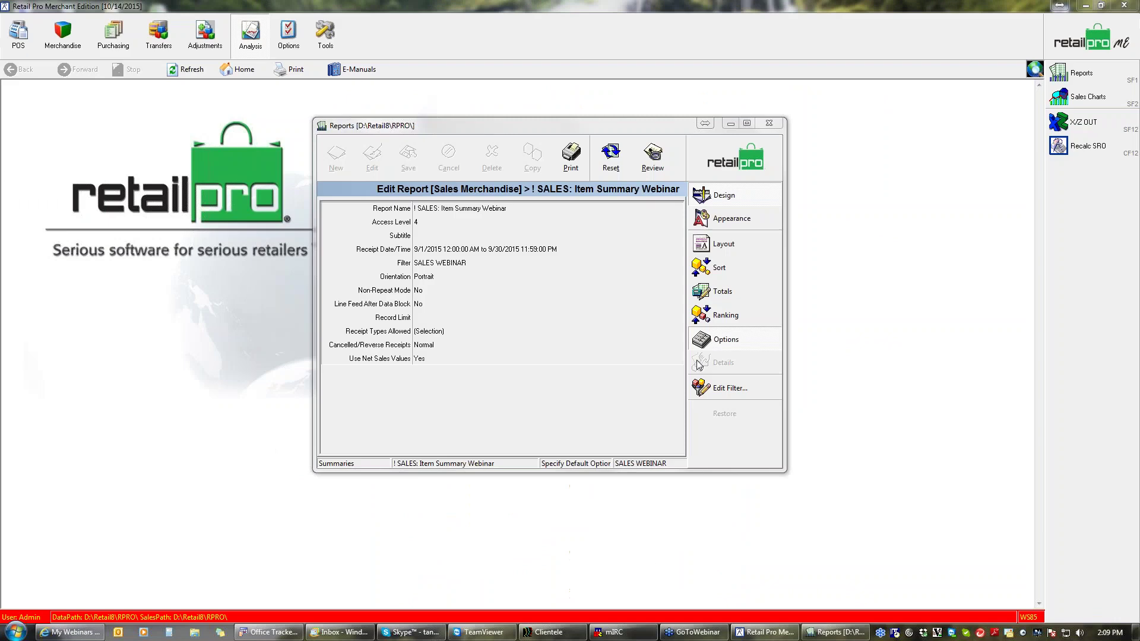
pyautogui.click(419, 294)
pyautogui.click(428, 291)
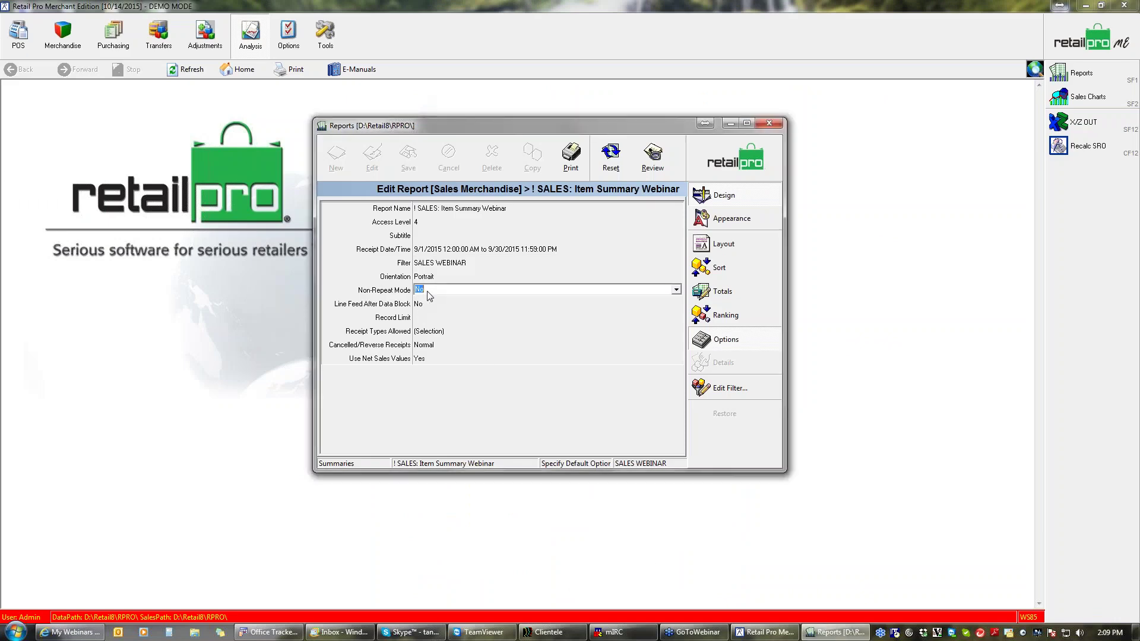
pyautogui.click(675, 290)
pyautogui.click(594, 307)
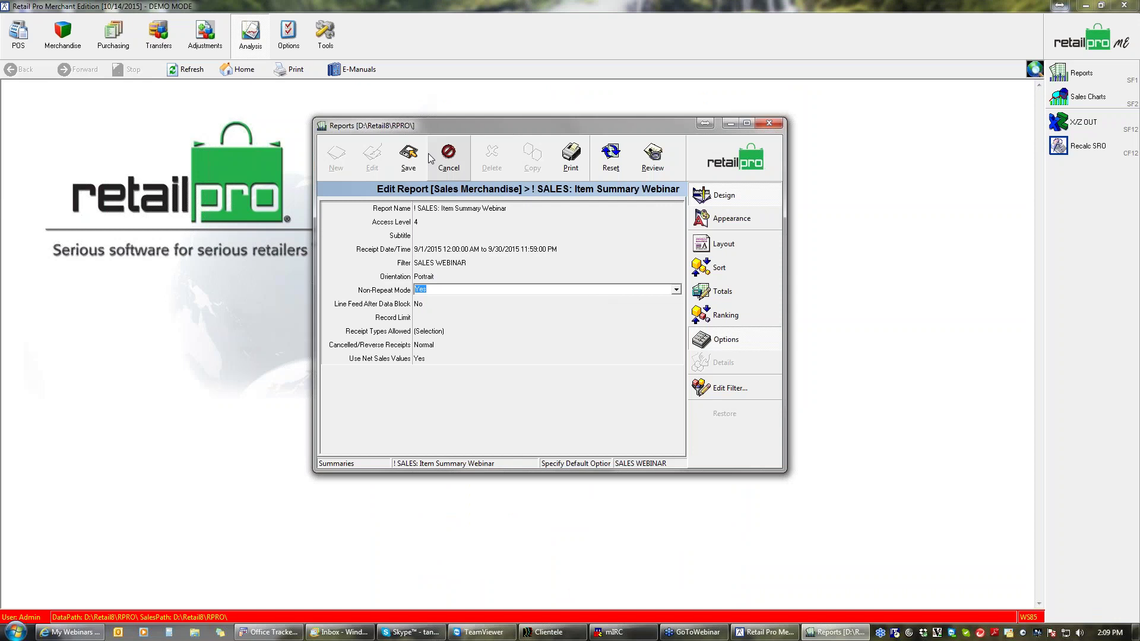
pyautogui.click(409, 156)
# - Run the report for receipt dates 9/1/2014 to 9/30/2014, enlarge the preview, and close it without saving
pyautogui.click(571, 156)
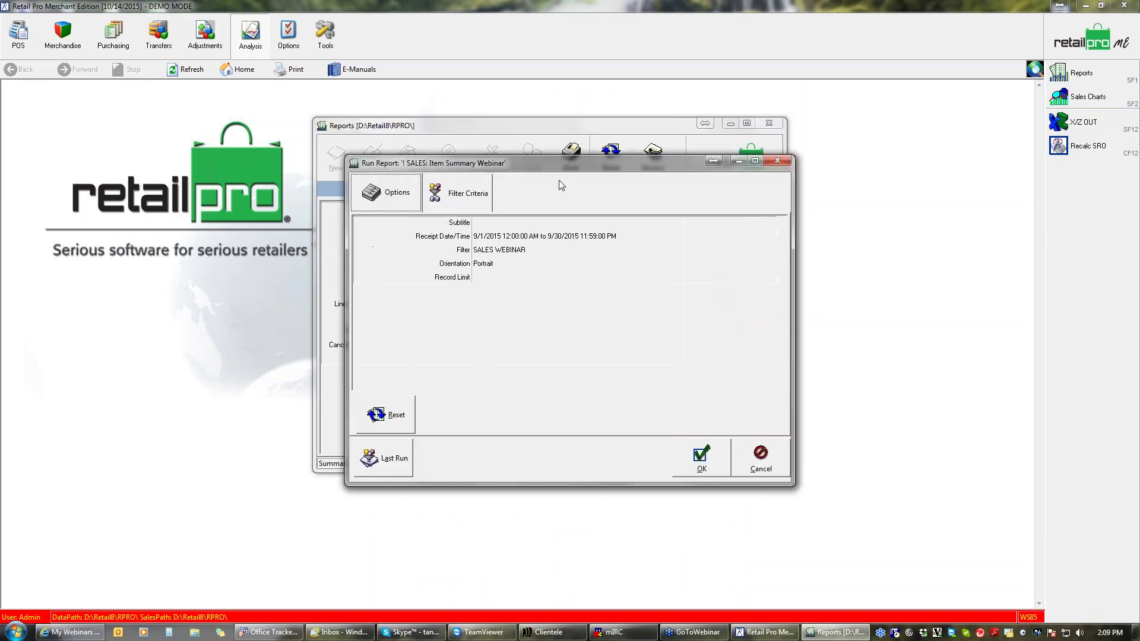
pyautogui.click(490, 237)
pyautogui.click(508, 235)
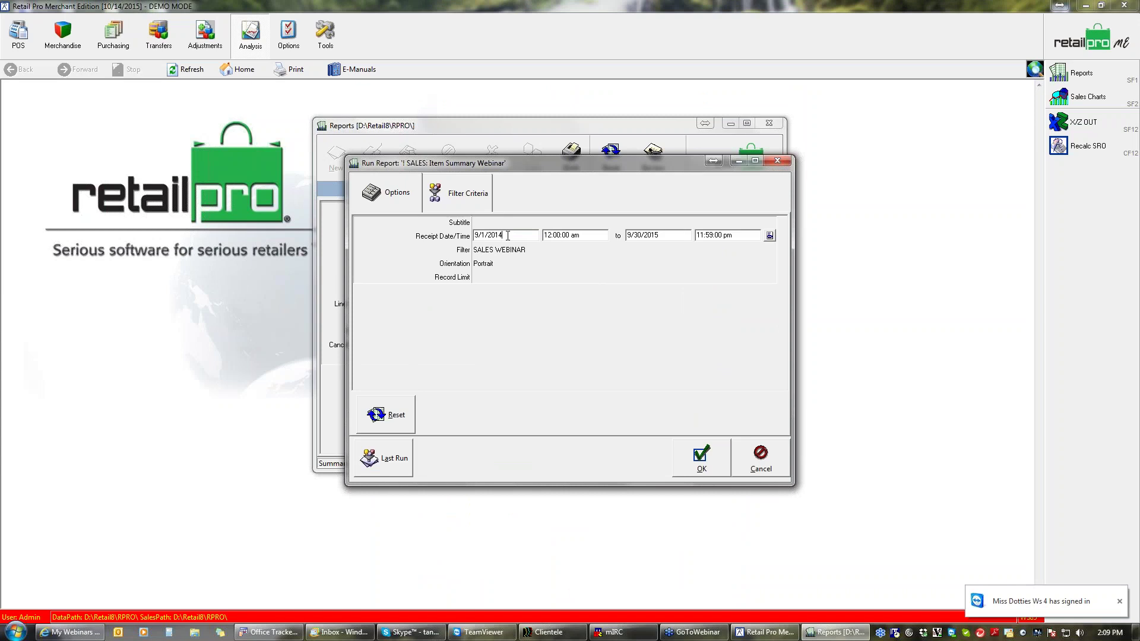
pyautogui.click(668, 236)
pyautogui.press('BackSpace')
pyautogui.write('4')
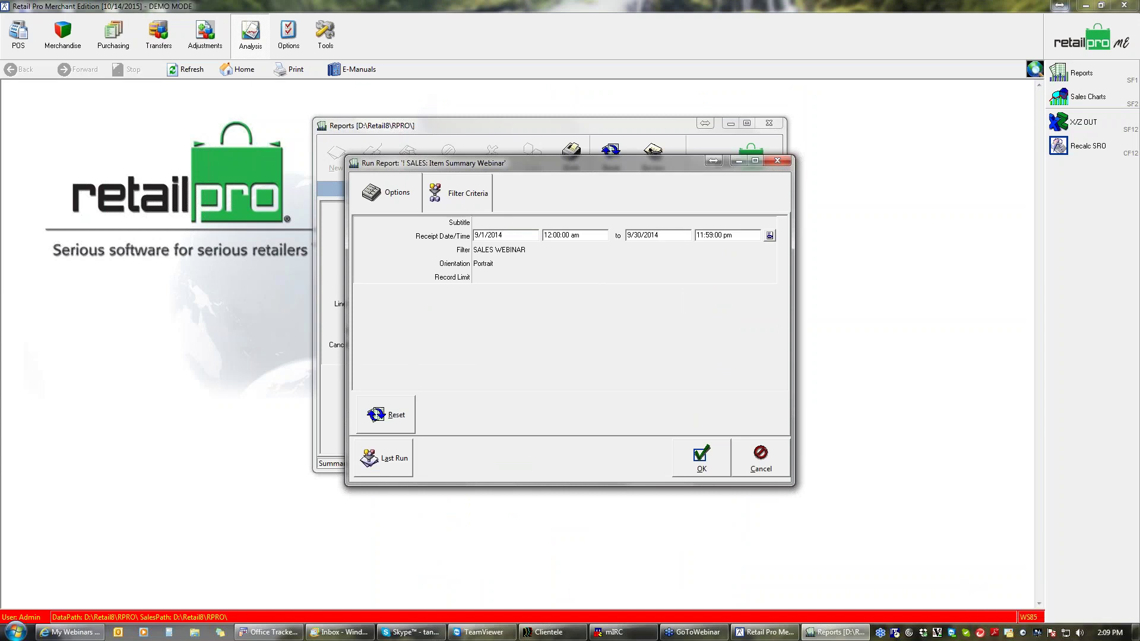
pyautogui.click(693, 456)
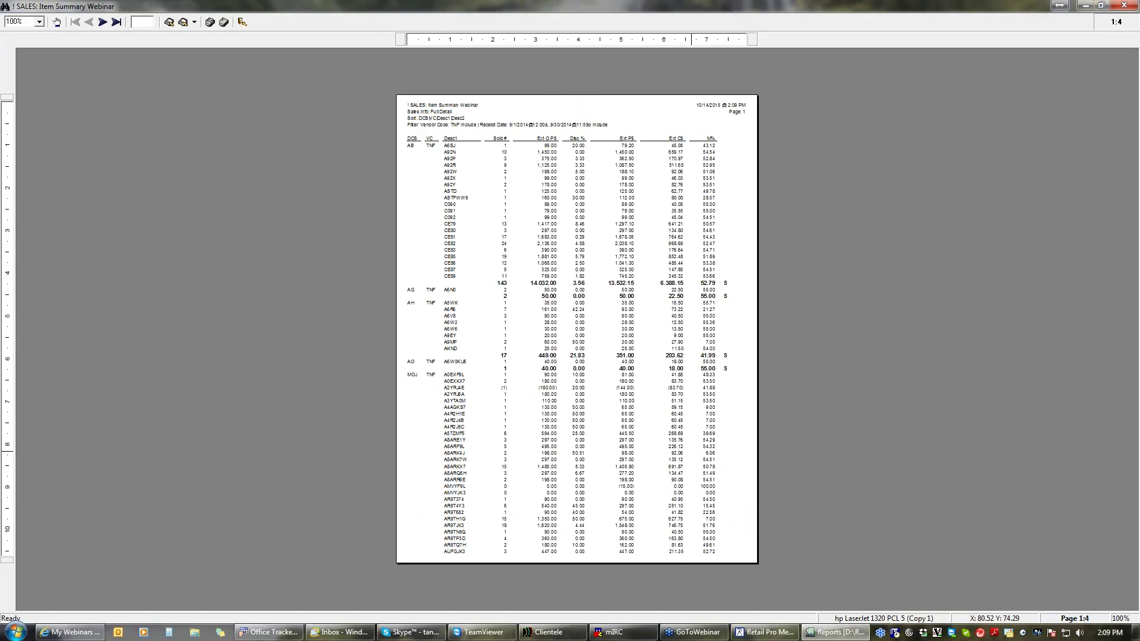
pyautogui.scroll(3, 691, 451)
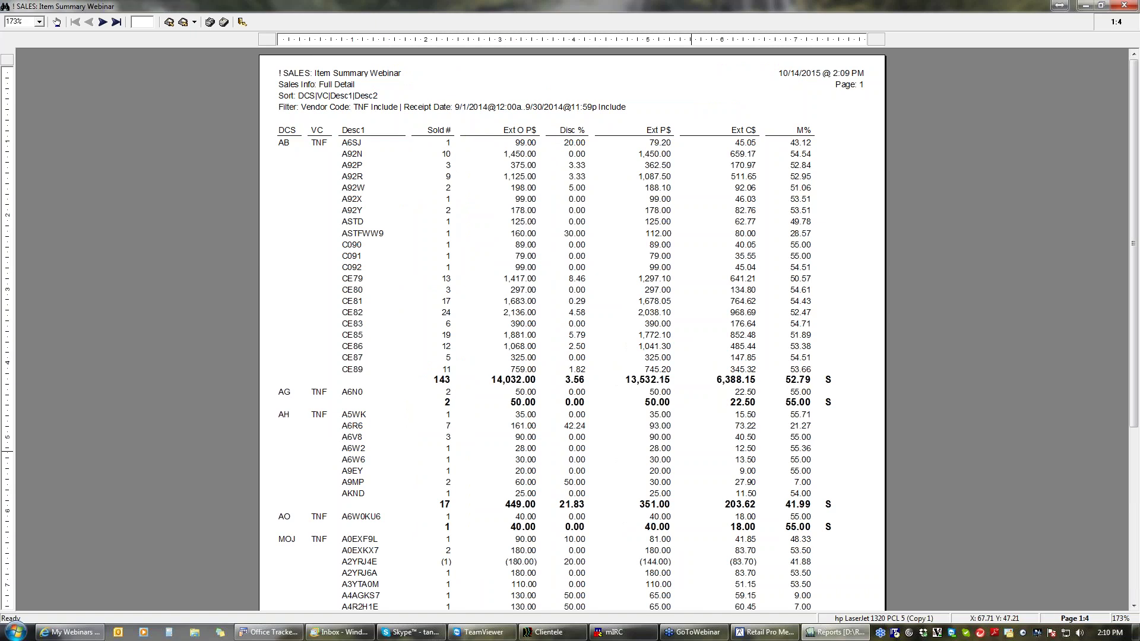
pyautogui.click(1127, 6)
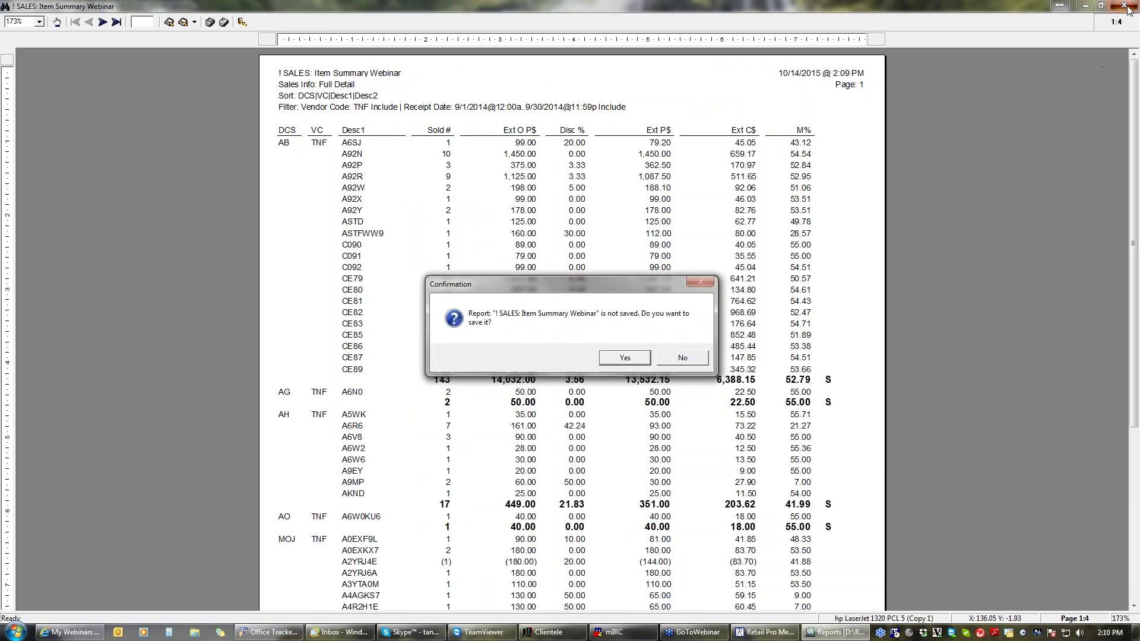
pyautogui.click(681, 361)
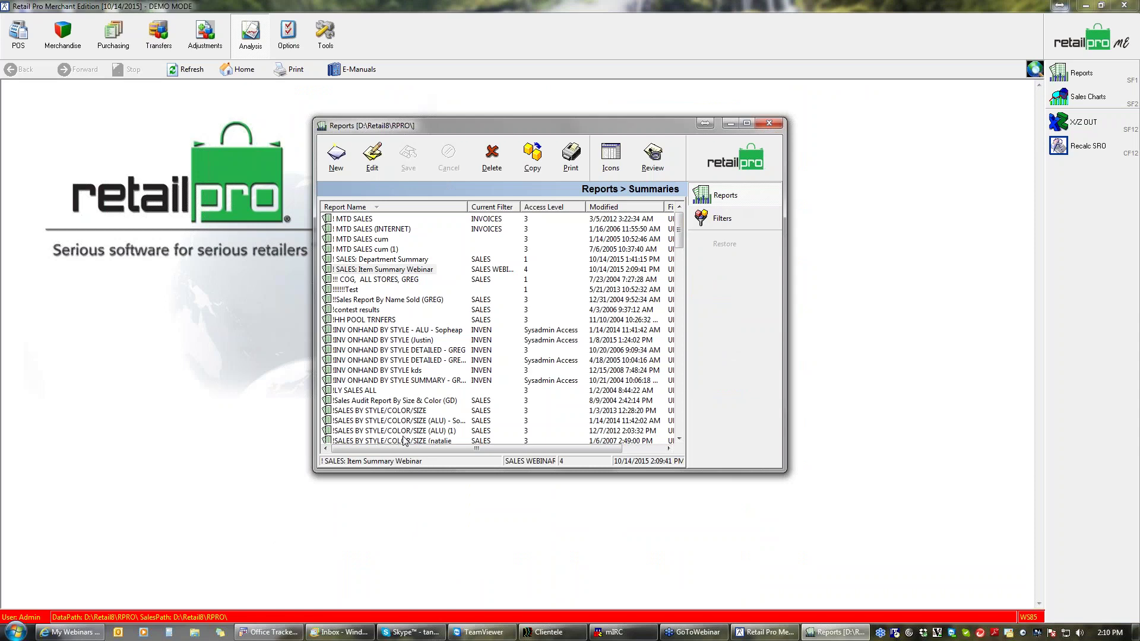
# - Look at the list of summary filters and return to the list of summary reports
pyautogui.click(732, 222)
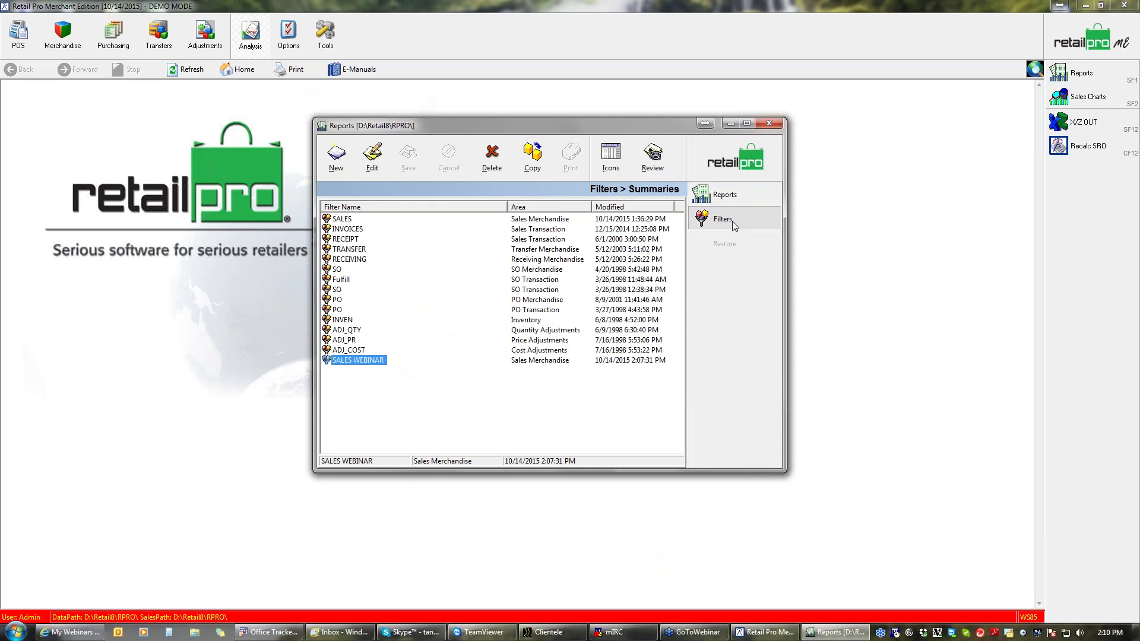
pyautogui.click(734, 196)
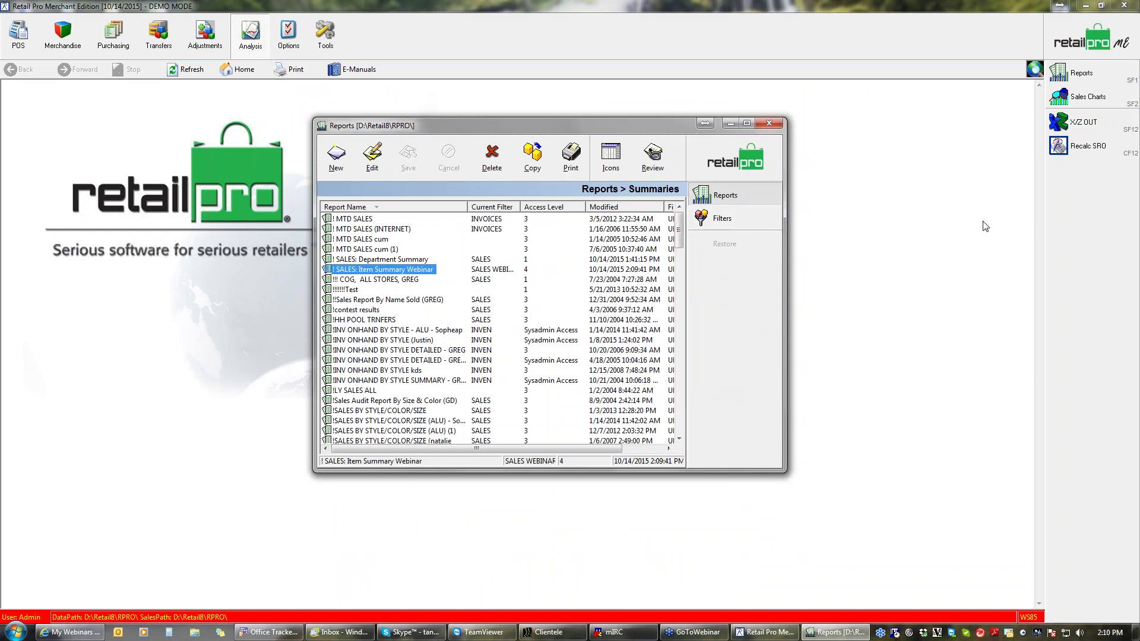
pyautogui.click(1135, 66)
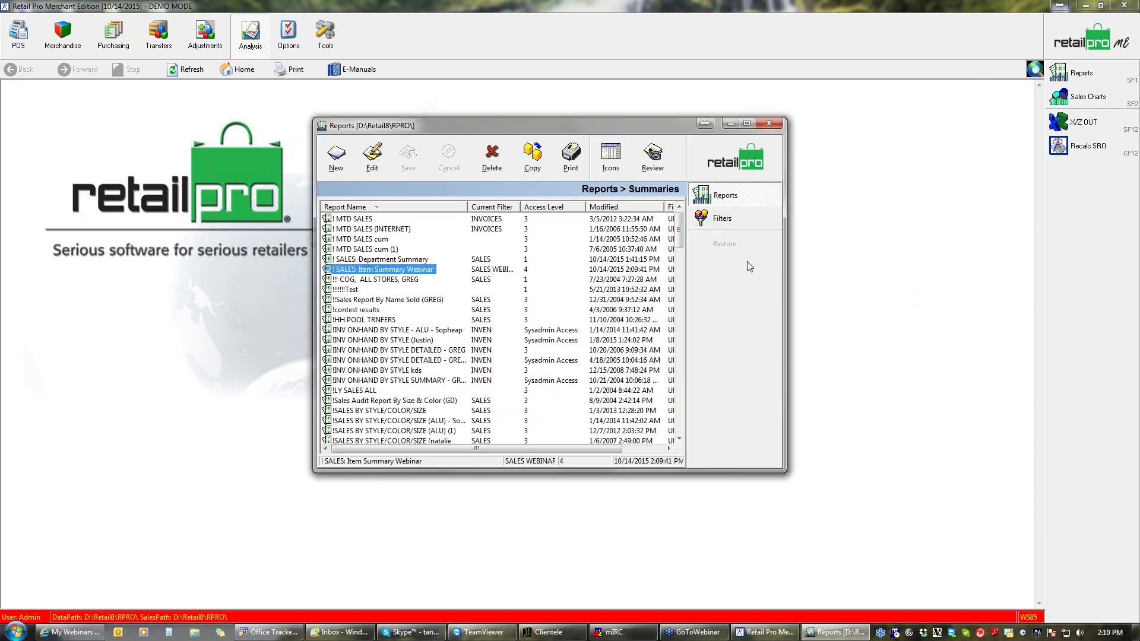
# - Leave the summary reports and create a new report group named Webinar
pyautogui.click(743, 162)
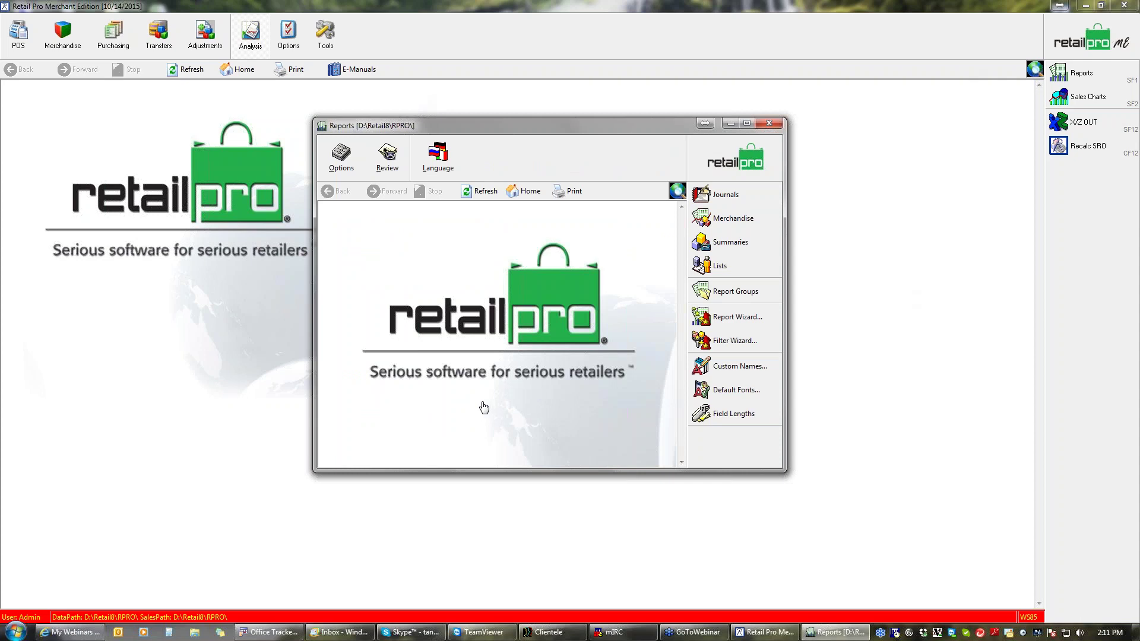
pyautogui.click(742, 292)
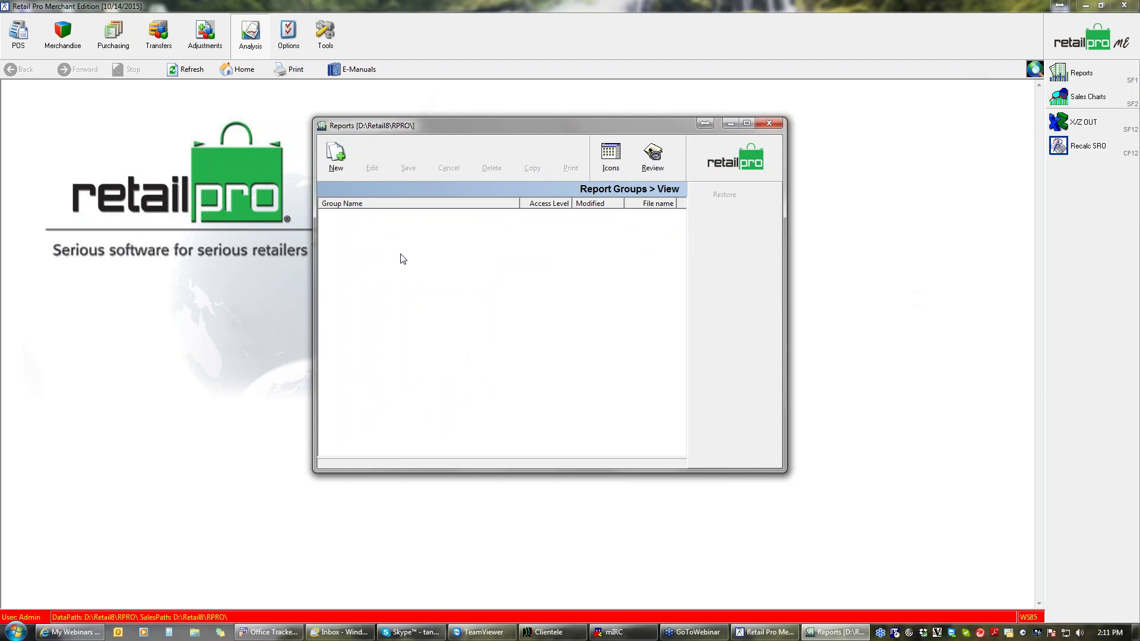
pyautogui.click(338, 157)
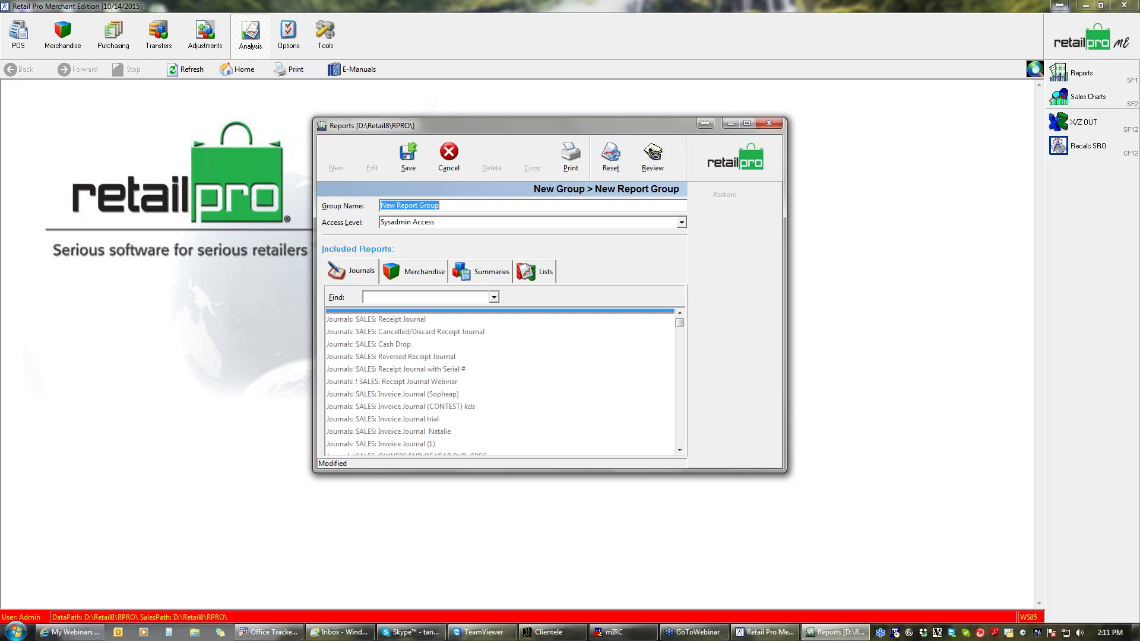
pyautogui.write('Webinar')
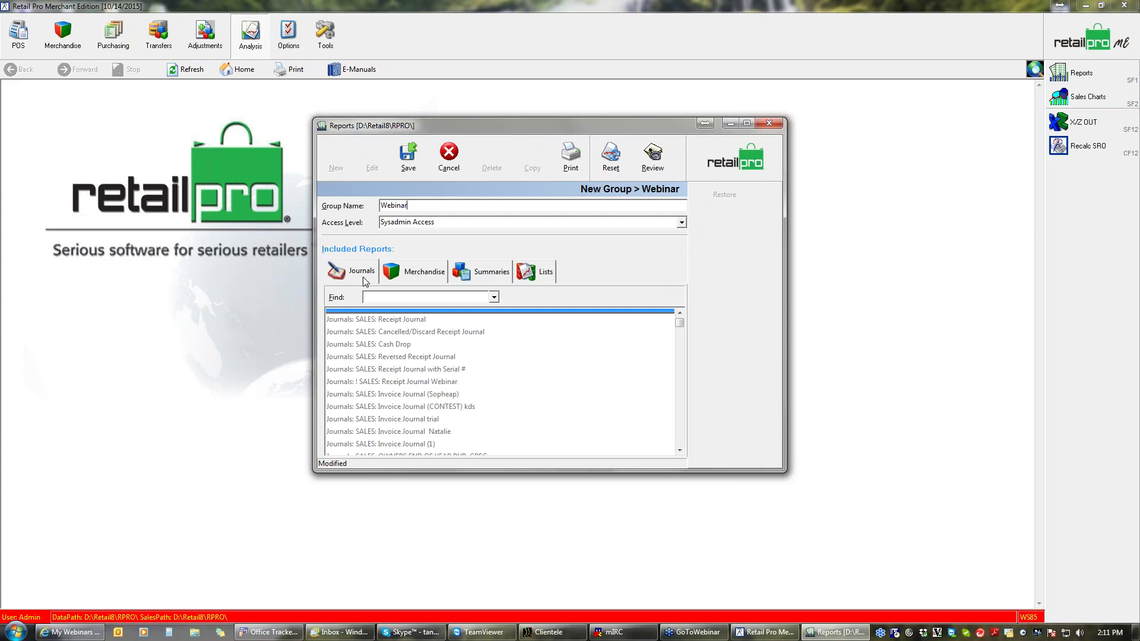
# - Include the SALES: Receipt Journal report from the journals in the report group
pyautogui.click(680, 435)
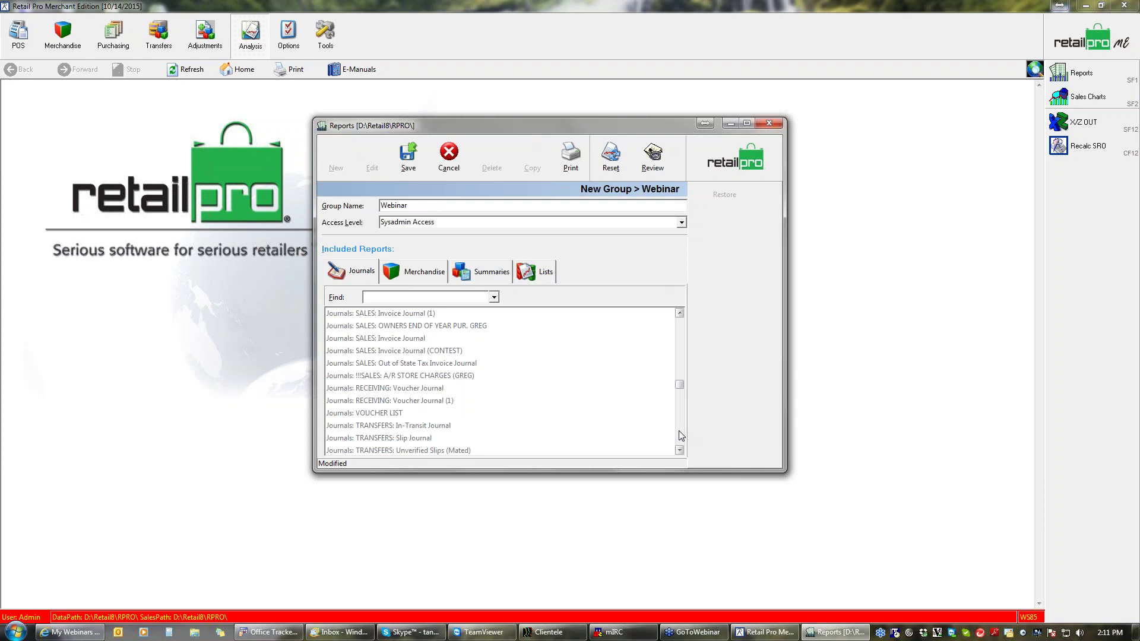
pyautogui.click(679, 430)
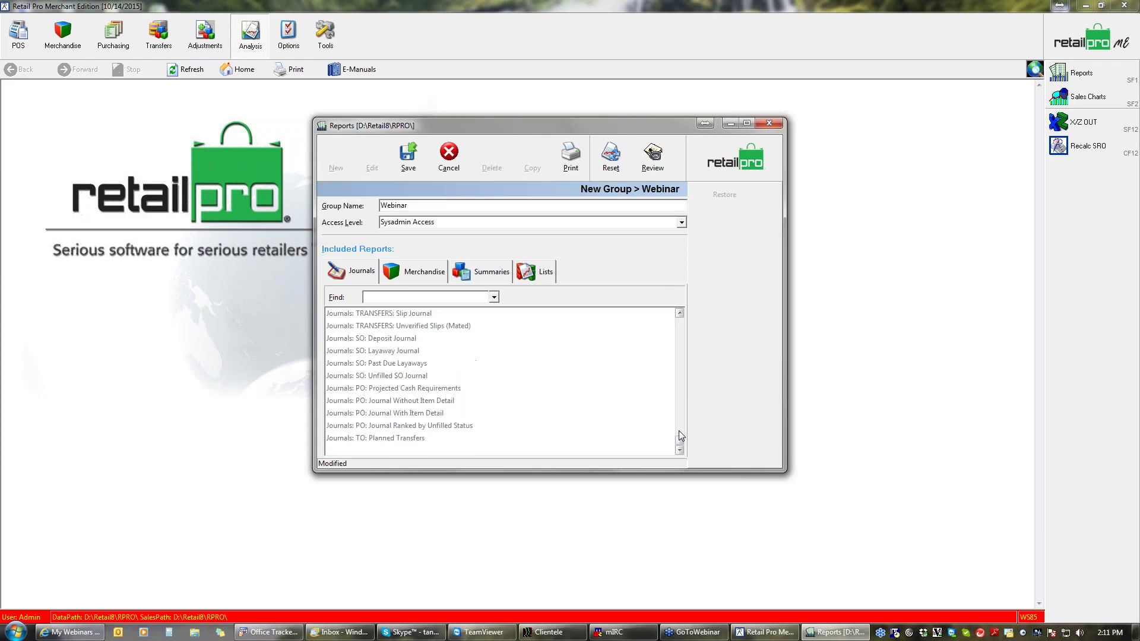
pyautogui.click(681, 340)
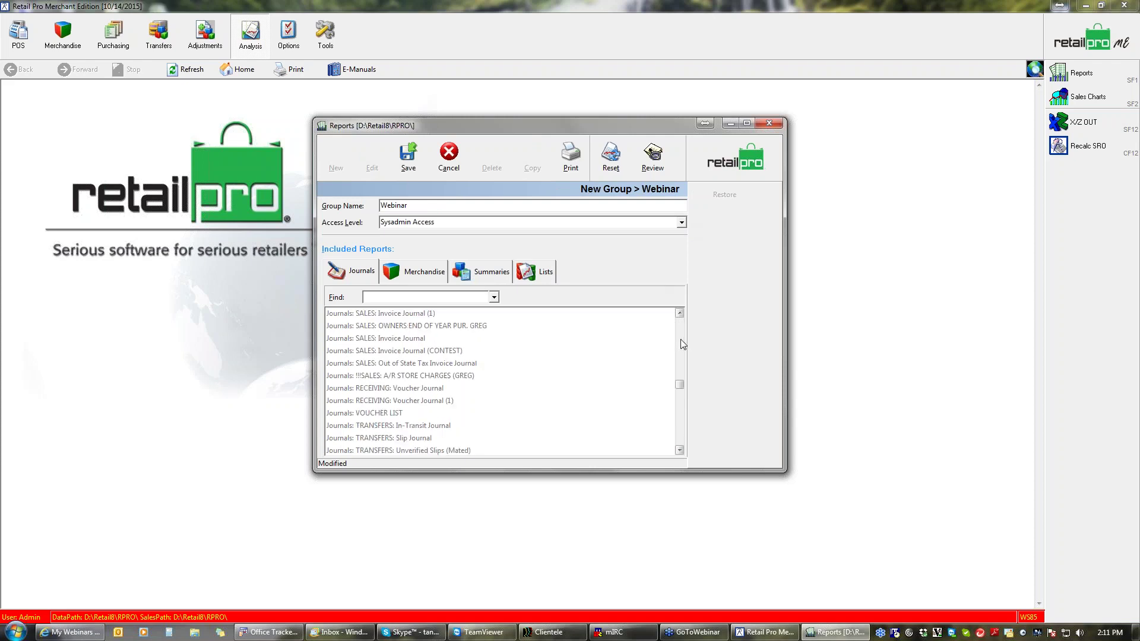
pyautogui.click(681, 344)
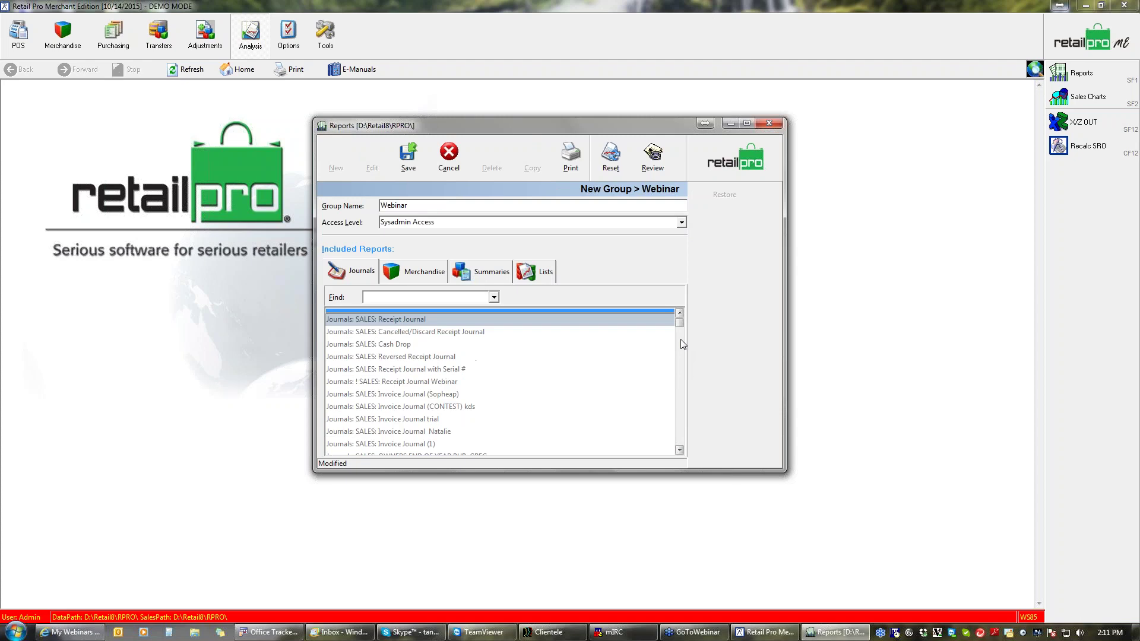
pyautogui.click(385, 322)
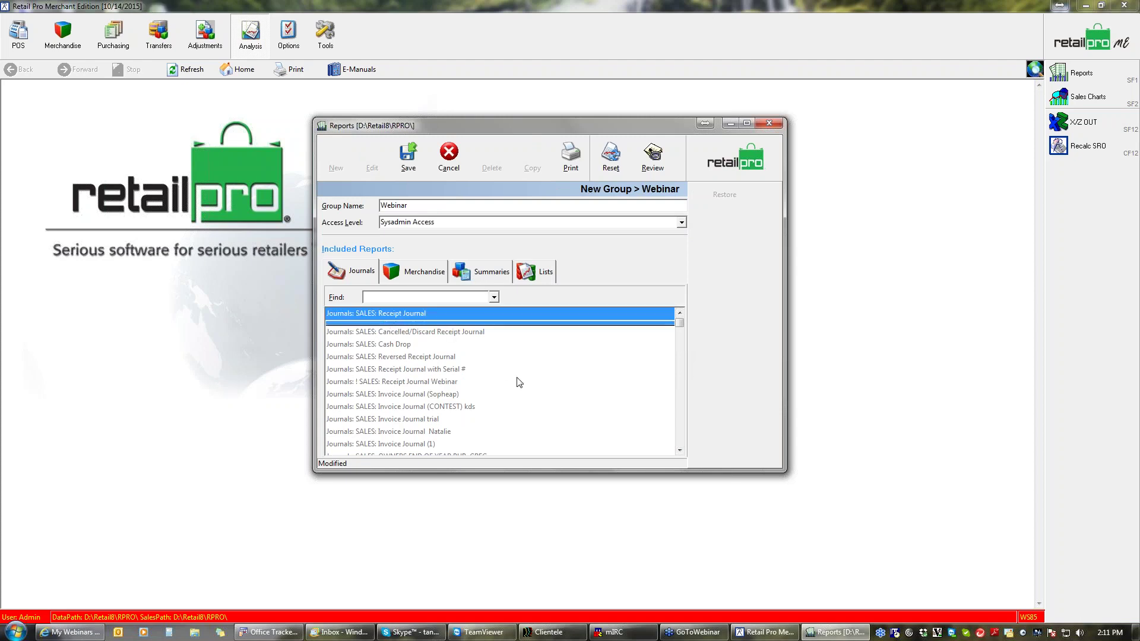
# - Include the merchandise report ! On Order 6 months in the report group
pyautogui.click(415, 278)
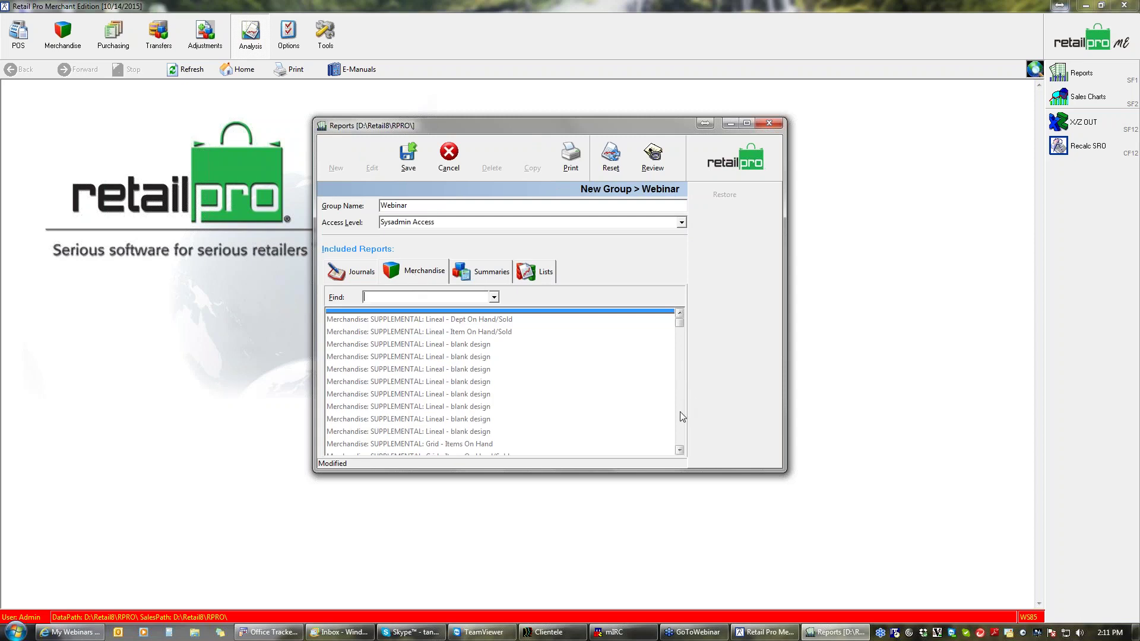
pyautogui.scroll(-5, 679, 411)
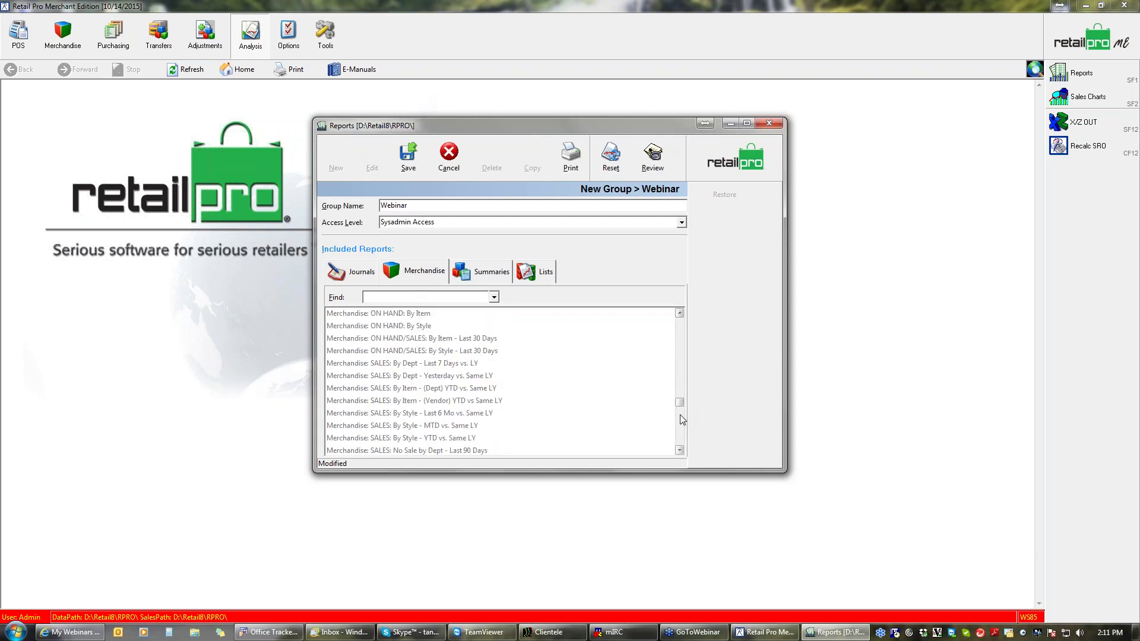
pyautogui.scroll(-5, 680, 422)
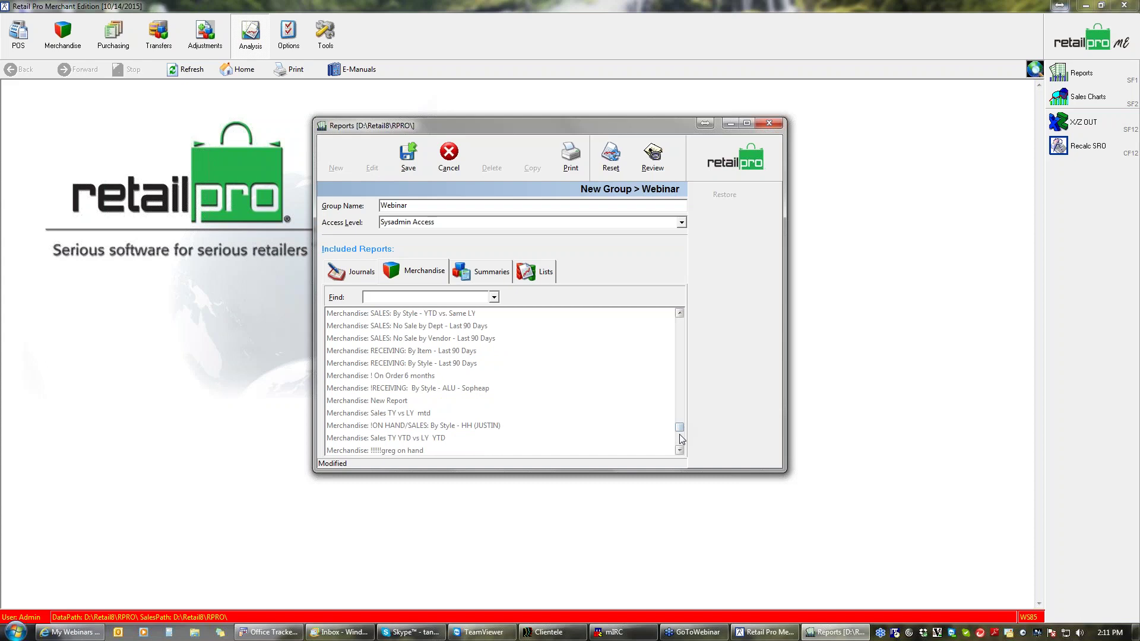
pyautogui.scroll(1, 410, 380)
pyautogui.click(410, 377)
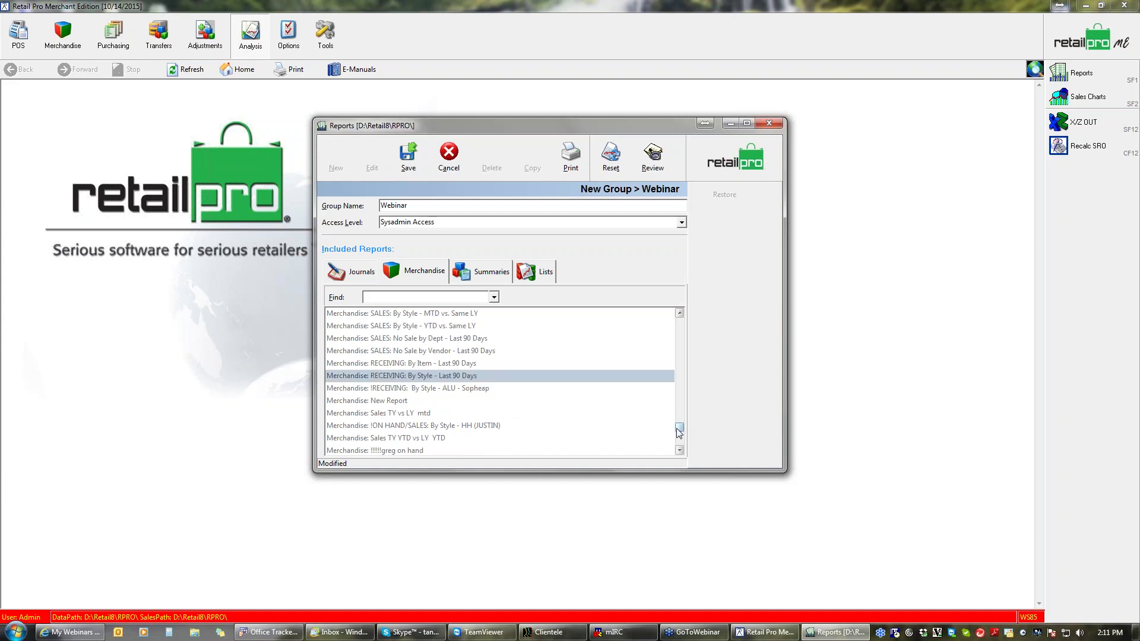
pyautogui.moveTo(679, 427); pyautogui.dragTo(679, 317)
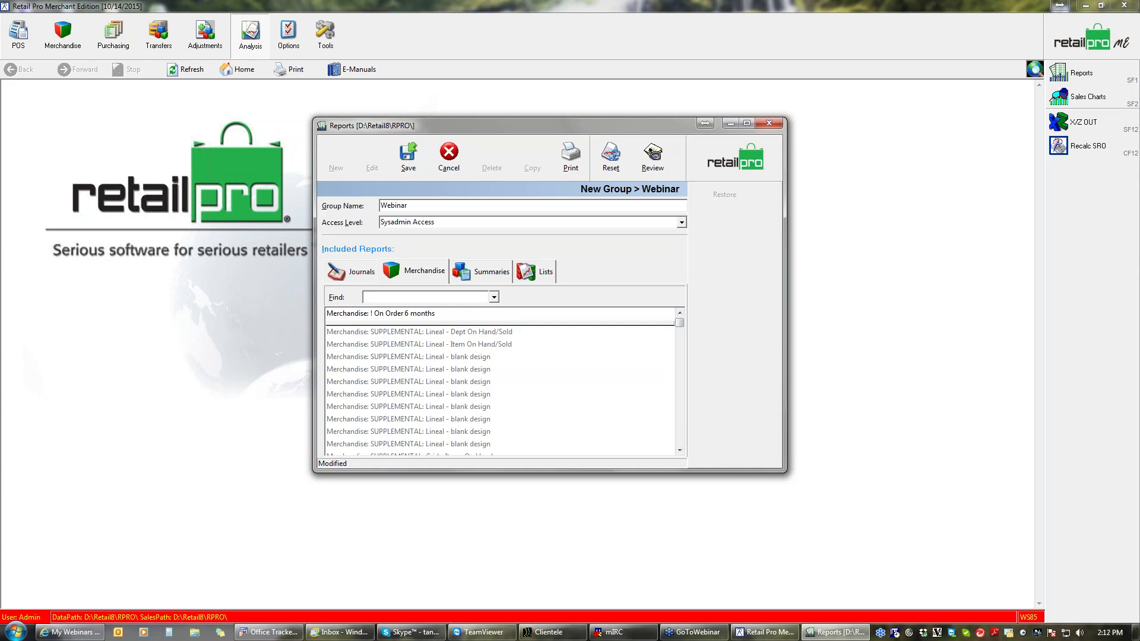
# - Include the summaries ! SALES: Department Summary and ! SALES: Item Summary Webinar in the report group, and save it
pyautogui.click(480, 273)
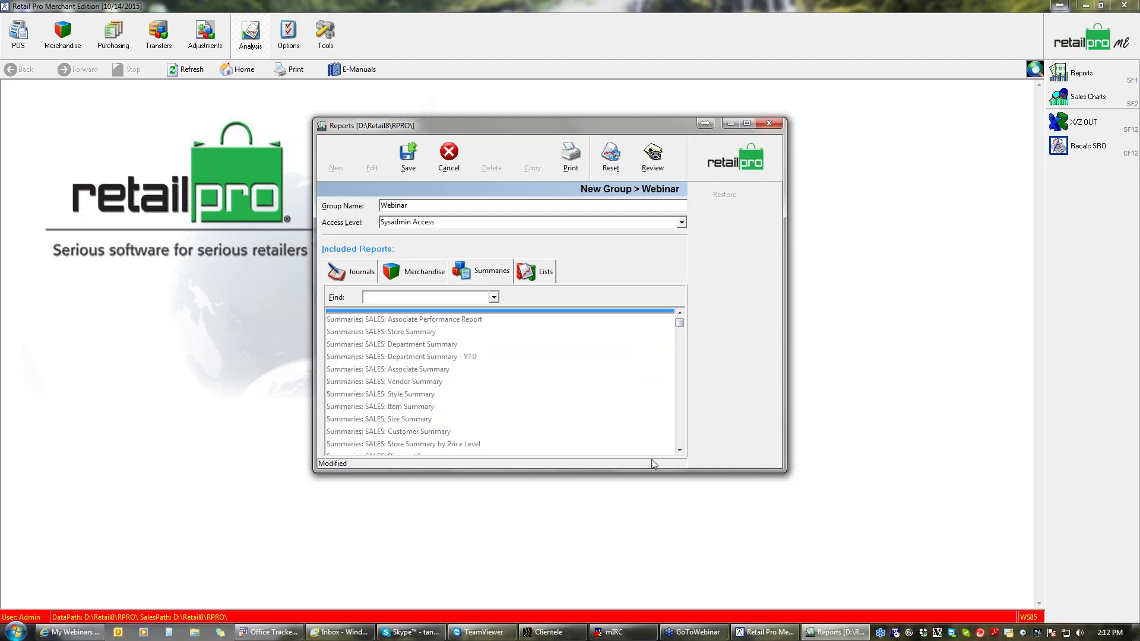
pyautogui.click(680, 428)
pyautogui.click(680, 428)
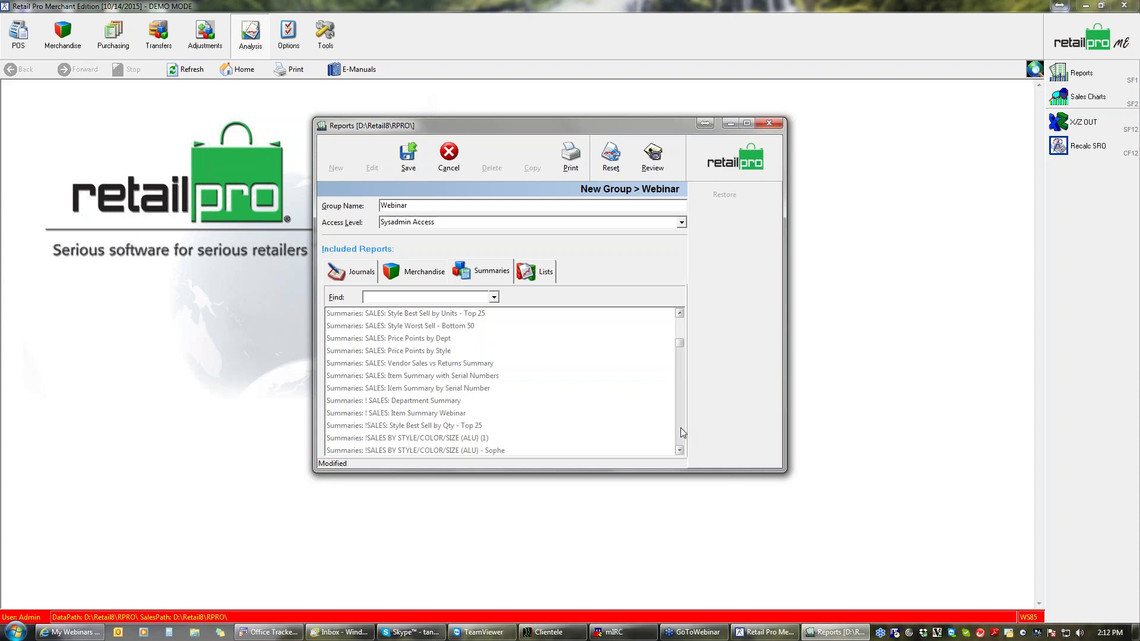
pyautogui.doubleClick(426, 400)
pyautogui.doubleClick(426, 414)
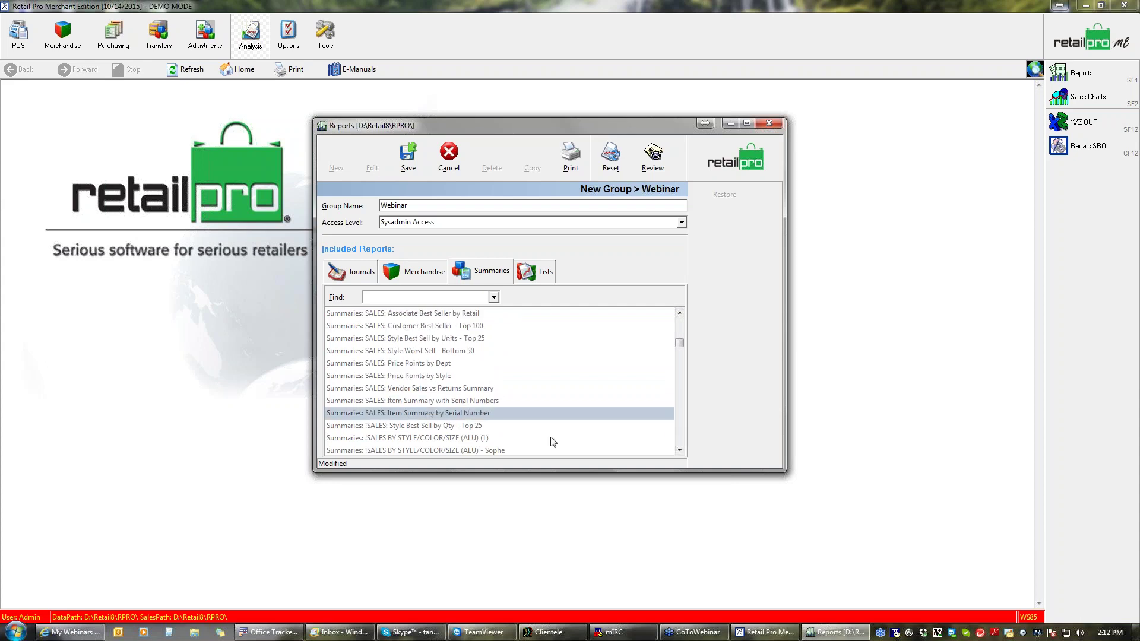
pyautogui.click(680, 330)
pyautogui.click(679, 330)
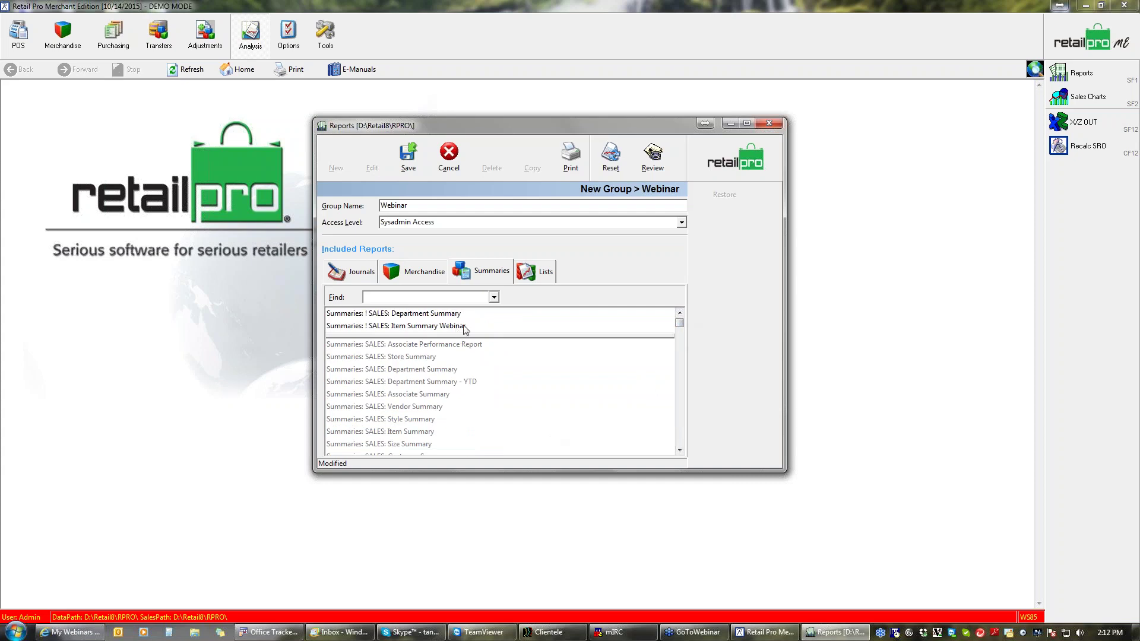
pyautogui.click(407, 156)
pyautogui.click(735, 158)
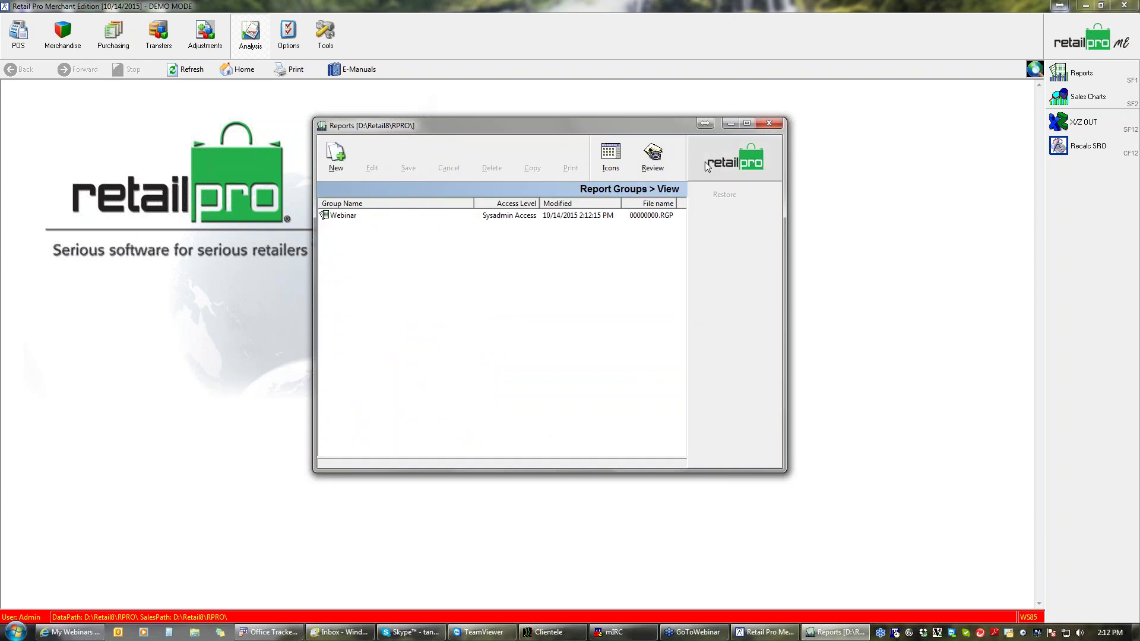
# - Start printing the Webinar group without ! On Order 6 months, review the SALES: Receipt Journal properties, and cancel the printing
pyautogui.click(337, 217)
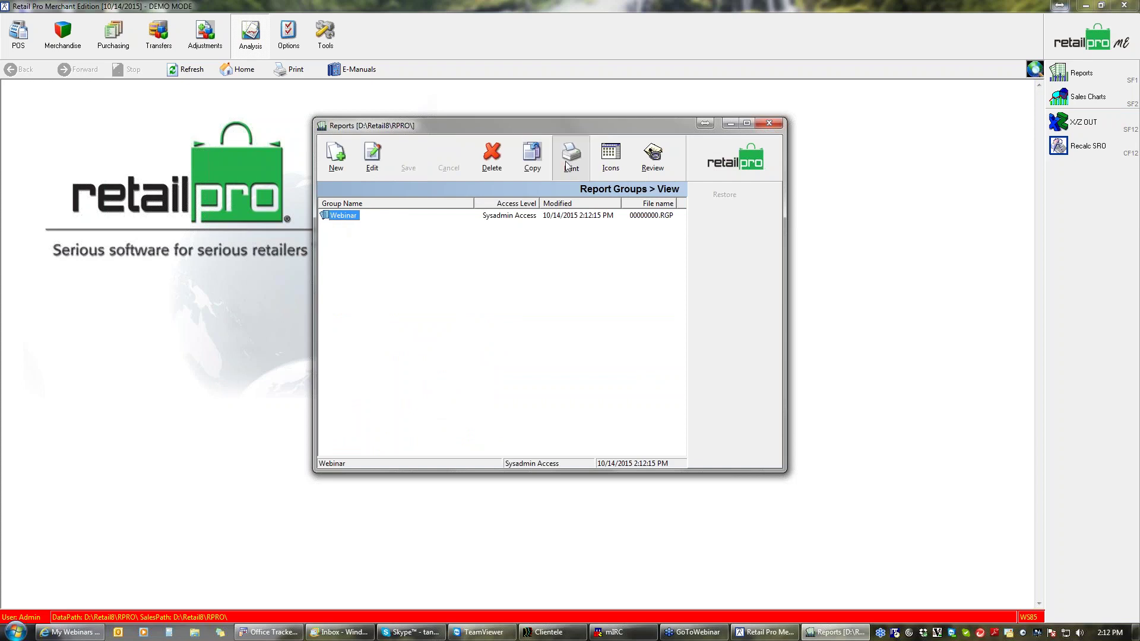
pyautogui.click(571, 155)
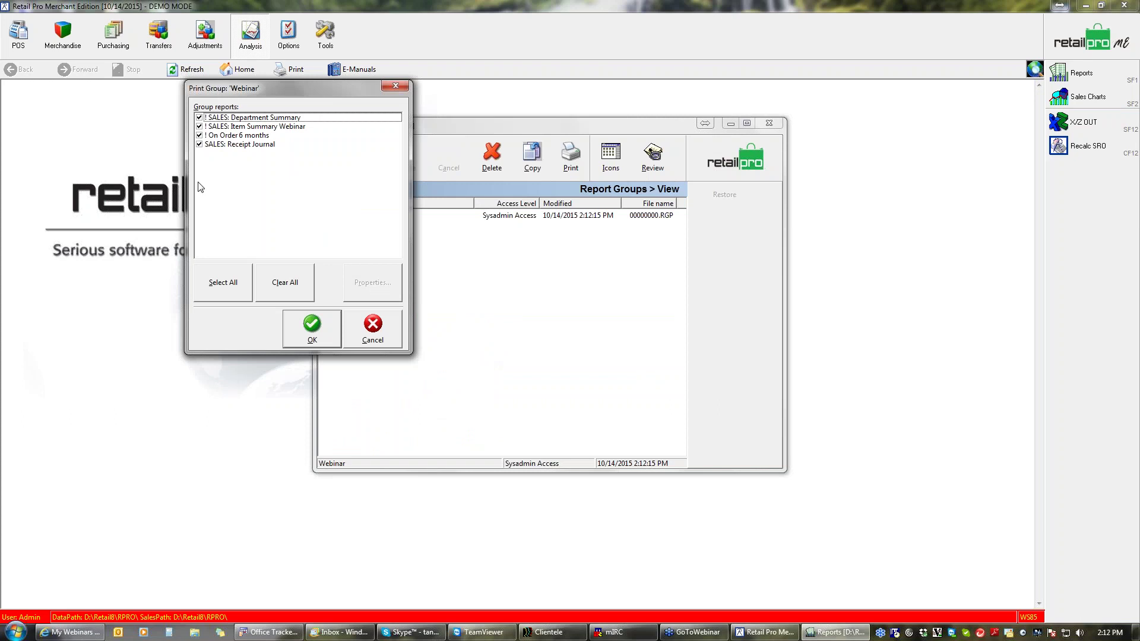
pyautogui.click(198, 136)
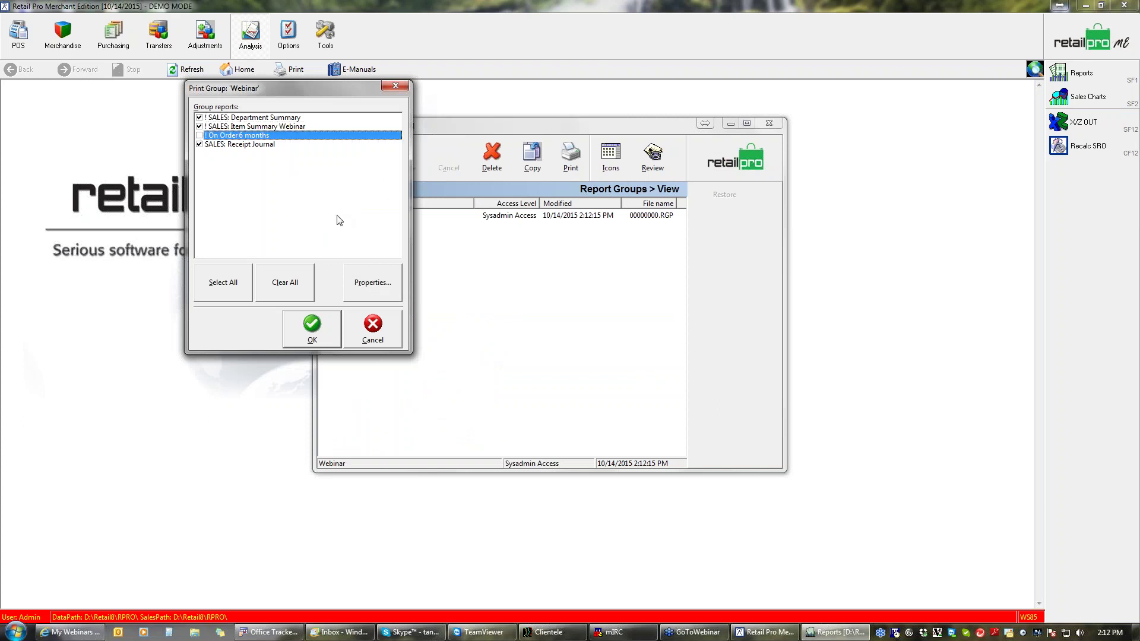
pyautogui.click(242, 146)
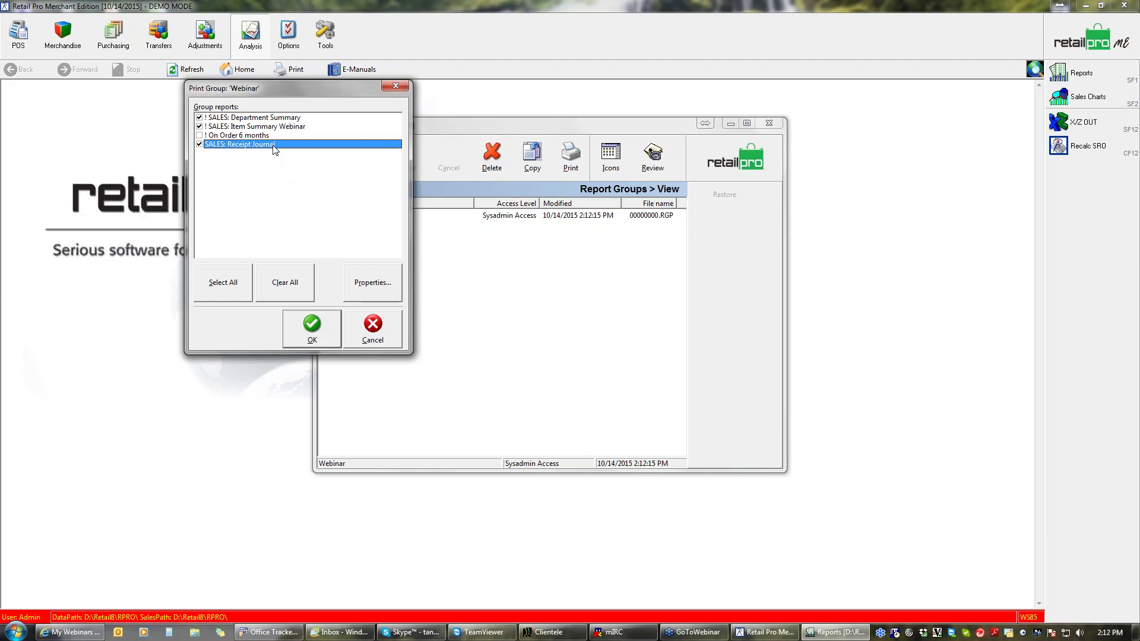
pyautogui.click(392, 288)
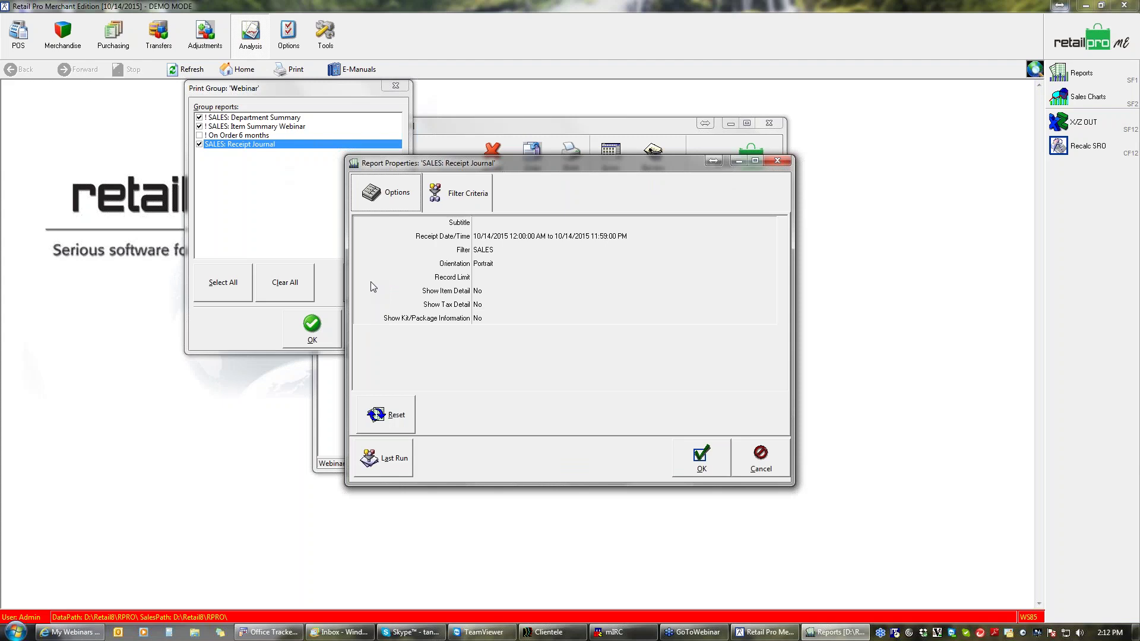
pyautogui.click(759, 466)
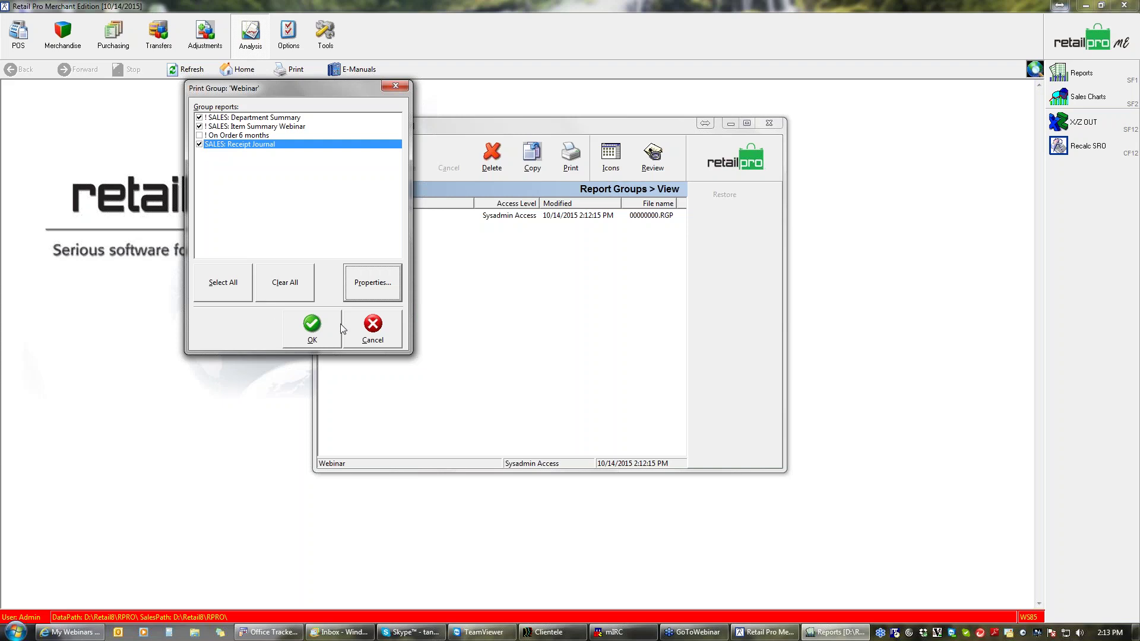
pyautogui.click(378, 334)
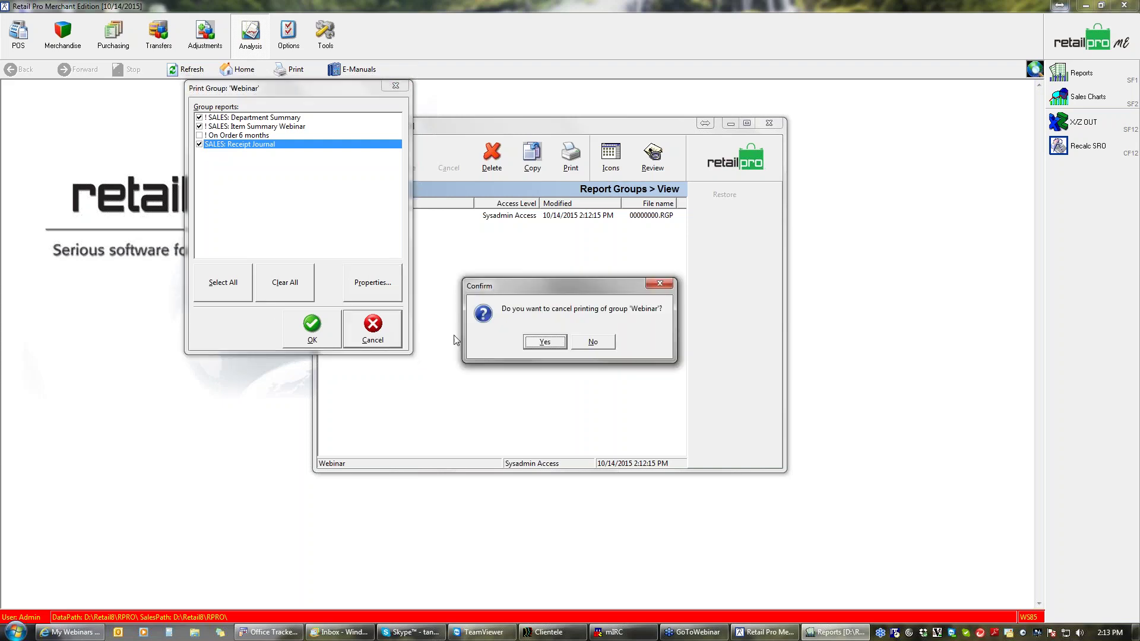
pyautogui.click(535, 343)
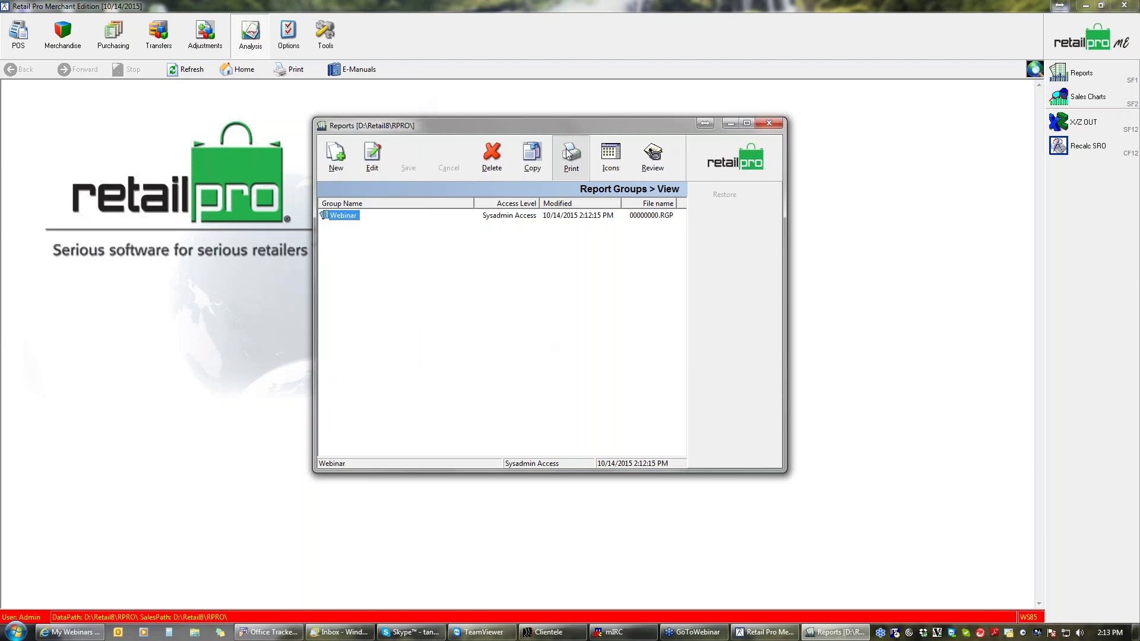
# - Print all reports of the Webinar group, examine the ! SALES: Department Summary preview enlarged, and close it
pyautogui.click(570, 155)
pyautogui.click(301, 331)
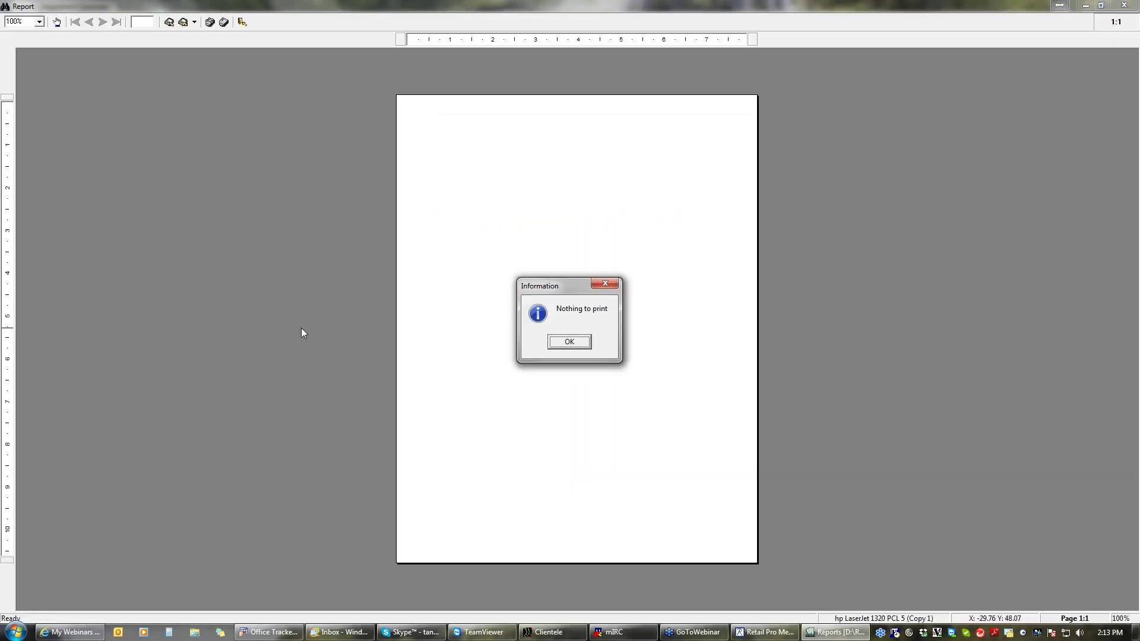
pyautogui.click(558, 342)
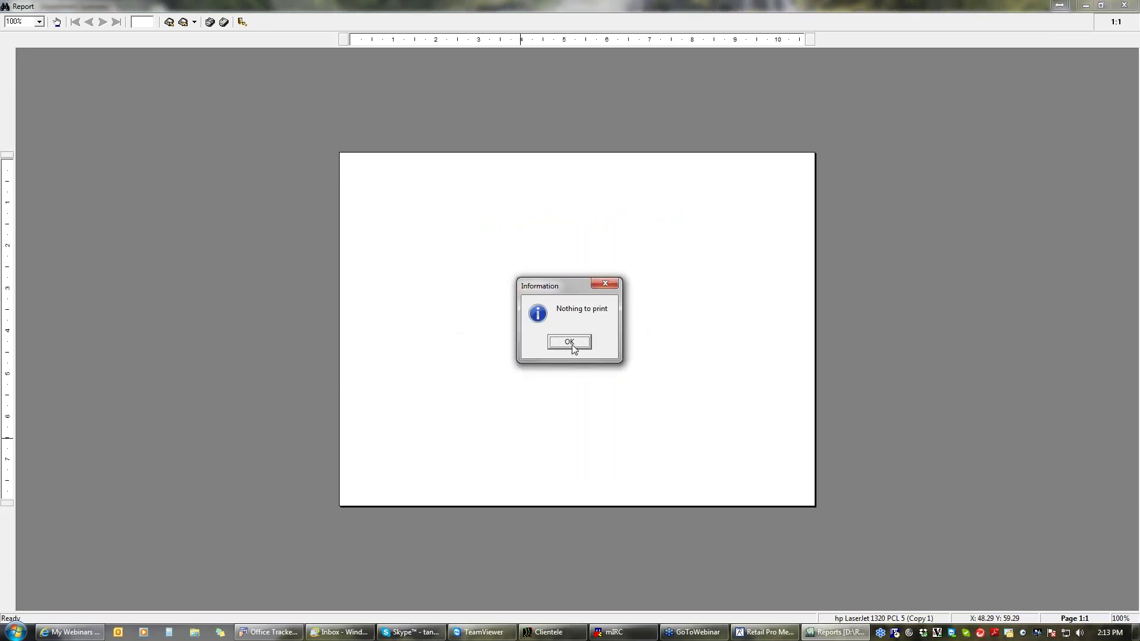
pyautogui.click(571, 346)
pyautogui.click(567, 344)
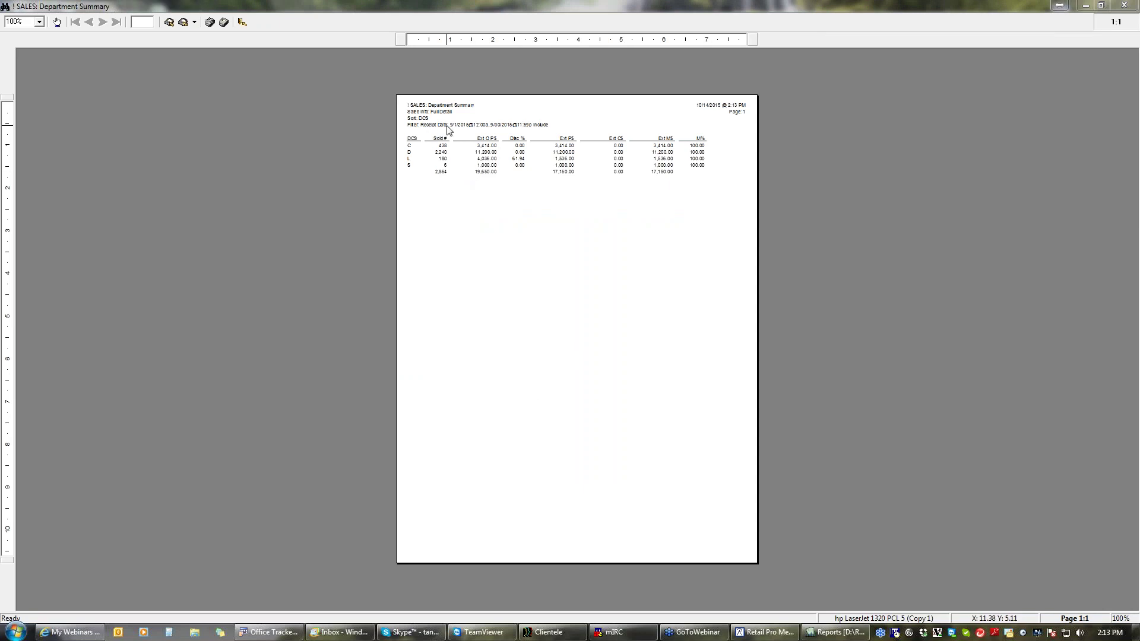
pyautogui.click(468, 184)
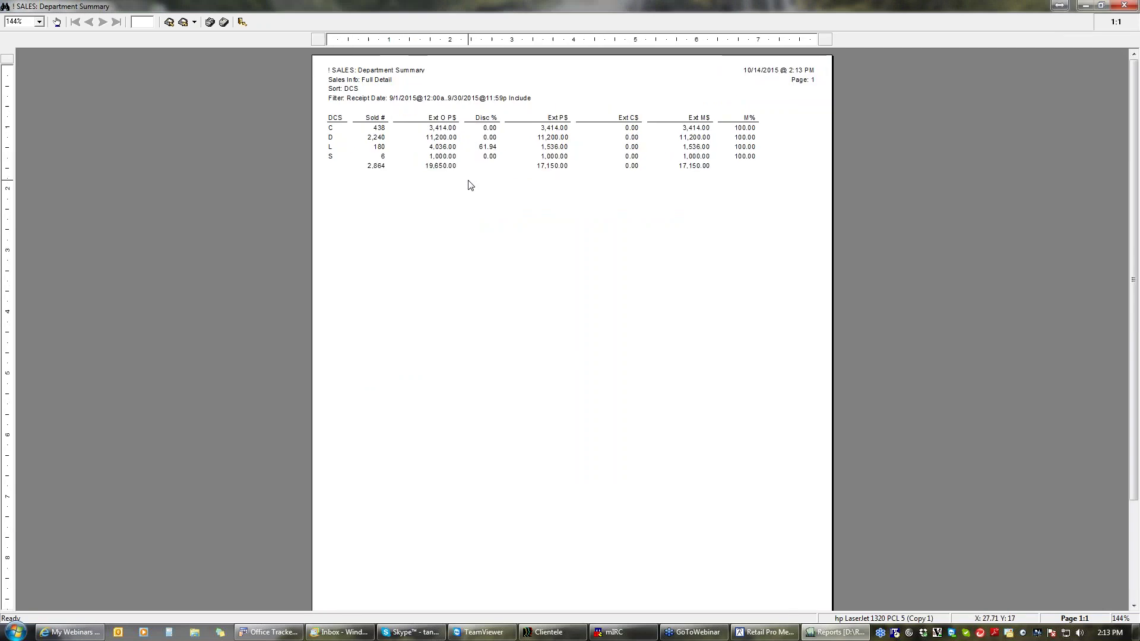
pyautogui.click(1124, 5)
pyautogui.click(681, 357)
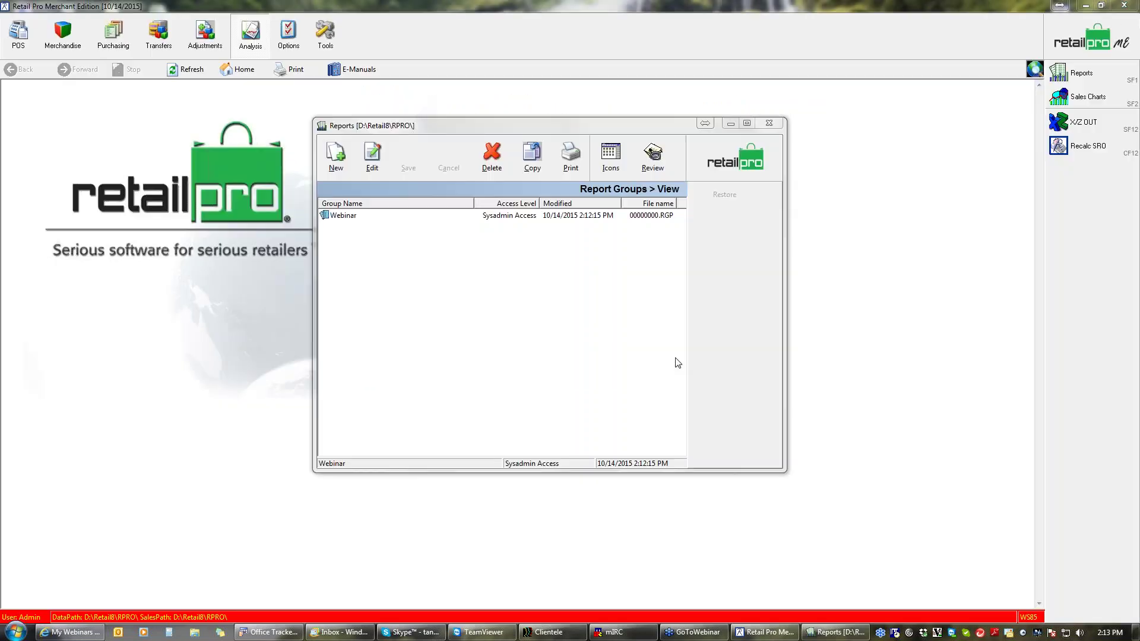
# - Check the options and filter criteria of ! SALES: Item Summary Webinar in the Webinar group's print setup, and cancel the printing
pyautogui.click(339, 219)
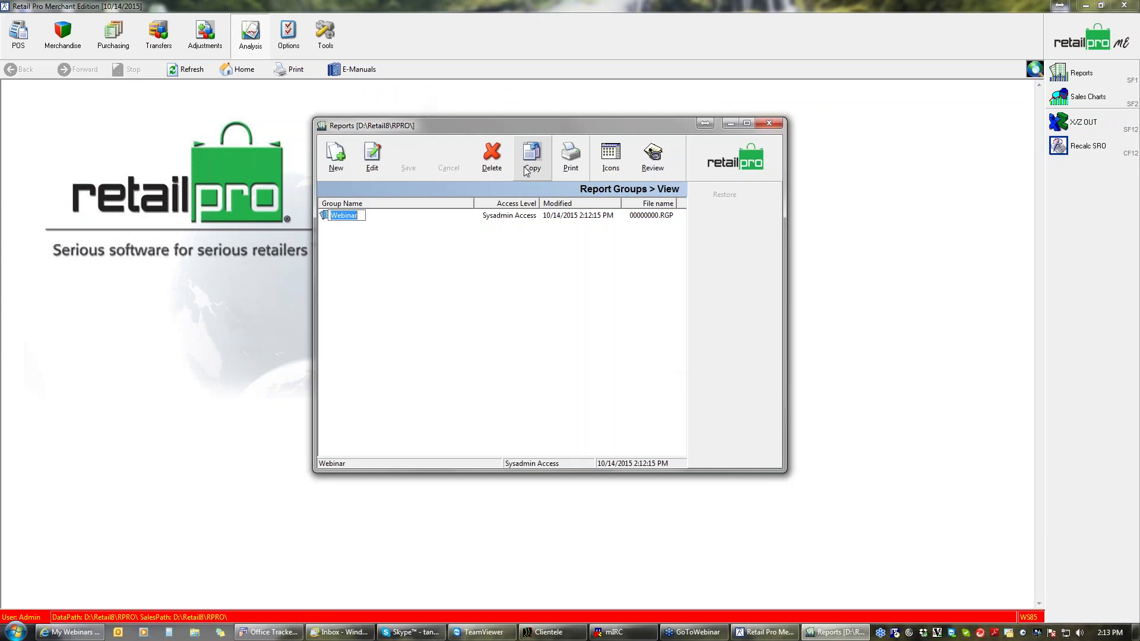
pyautogui.click(568, 155)
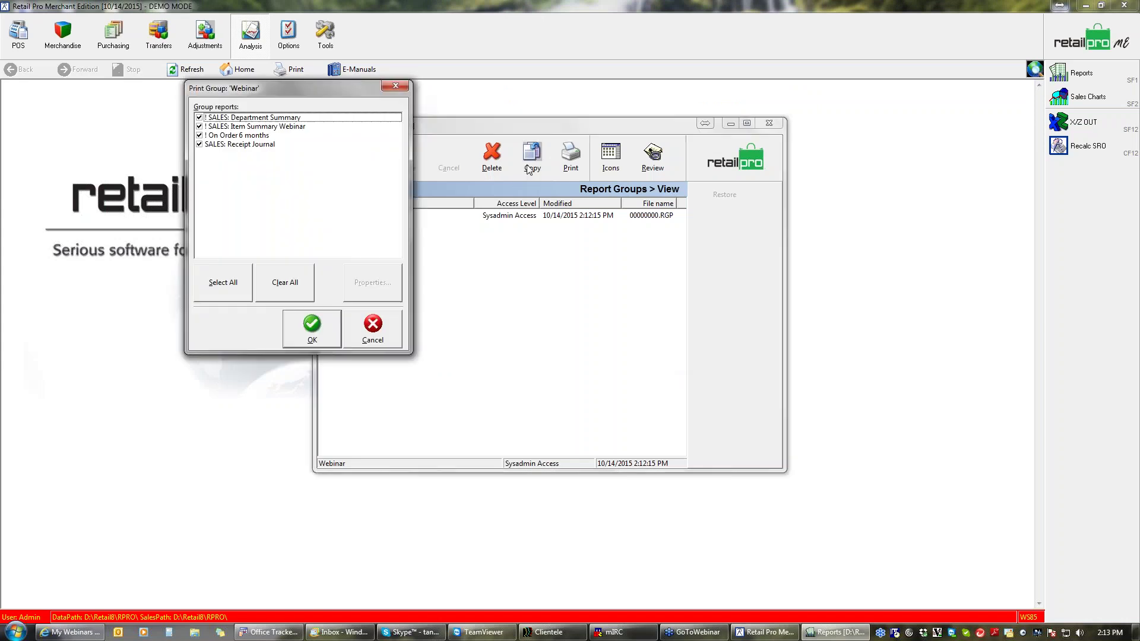
pyautogui.click(216, 126)
pyautogui.click(352, 283)
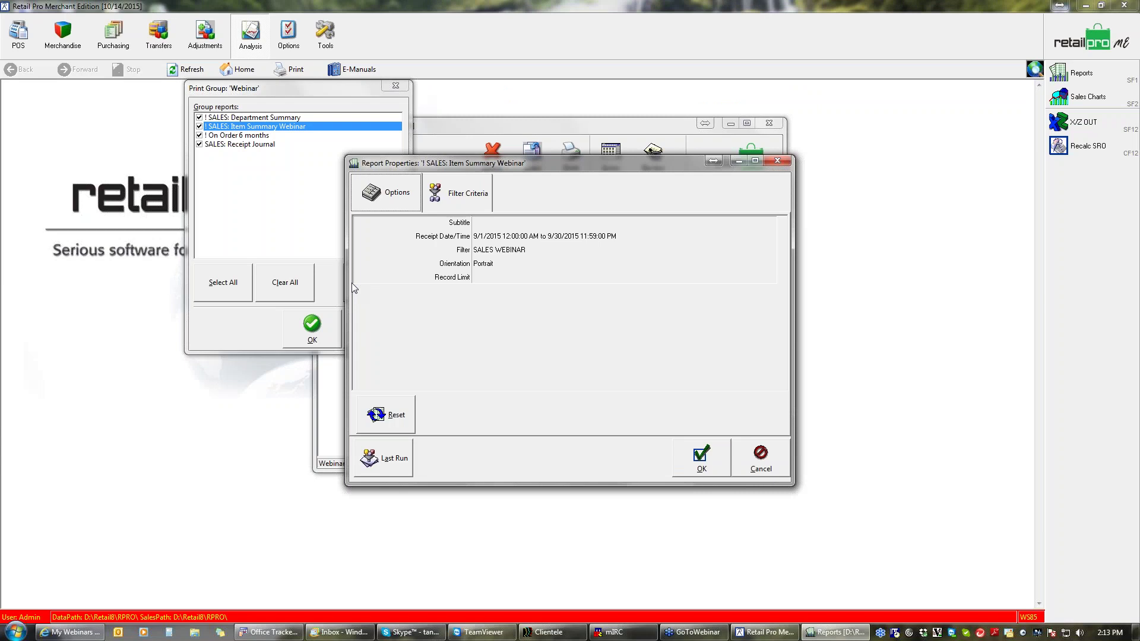
pyautogui.click(459, 196)
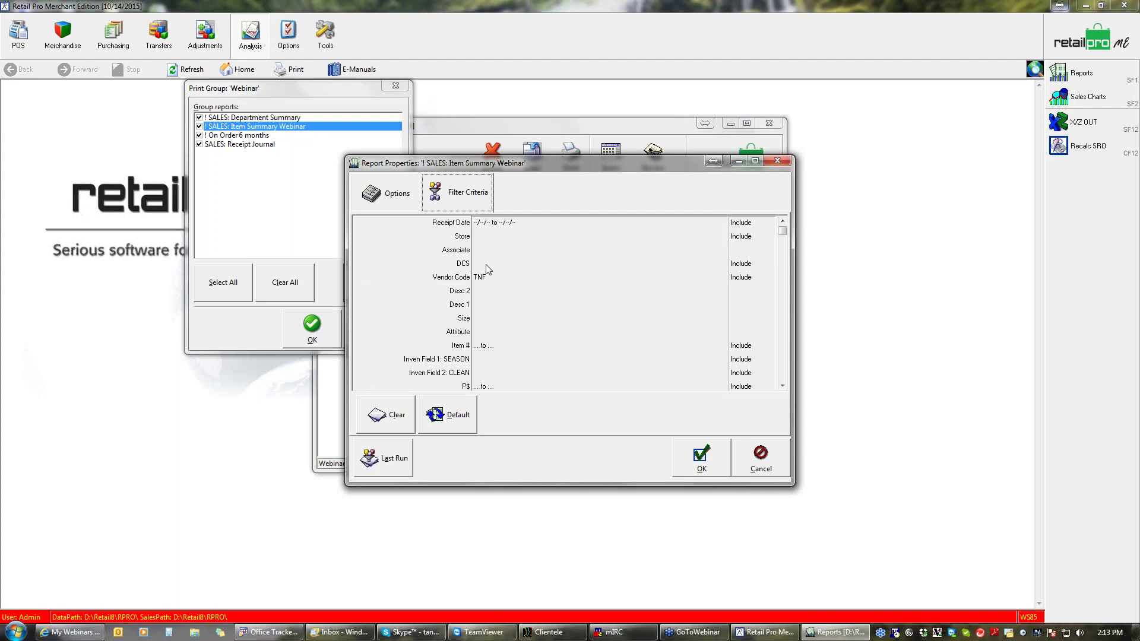
pyautogui.click(759, 459)
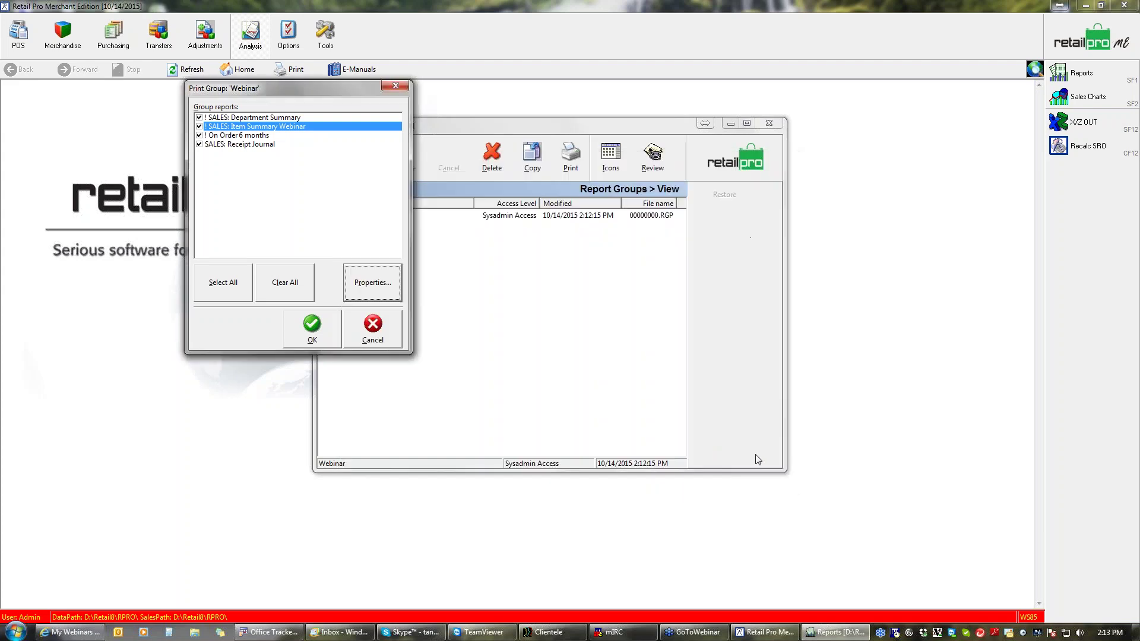
pyautogui.click(363, 333)
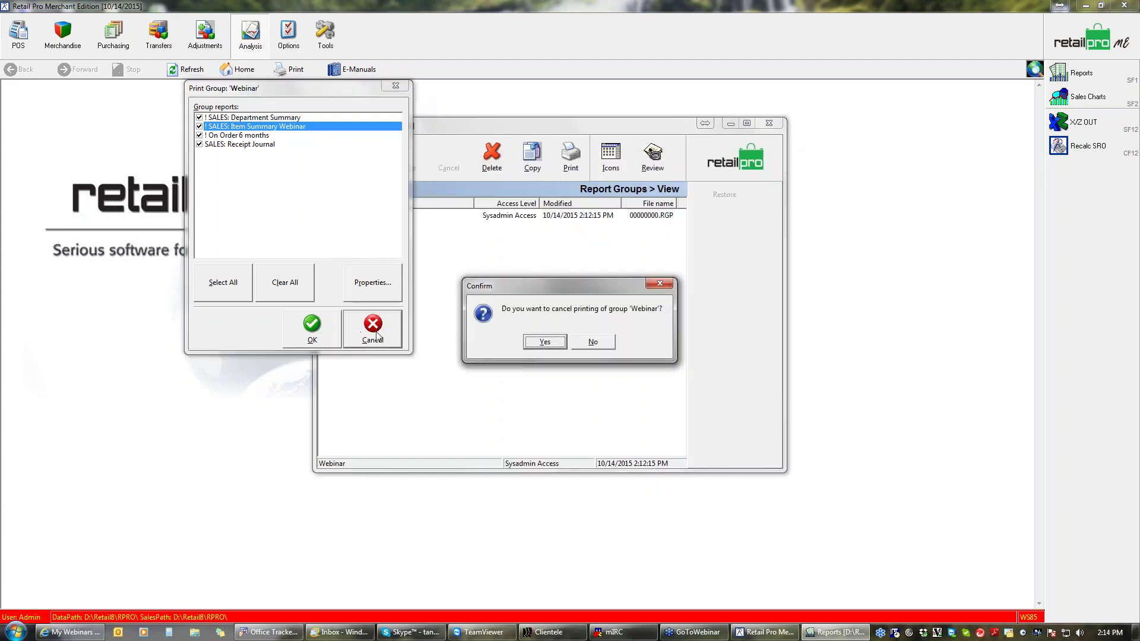
pyautogui.click(534, 343)
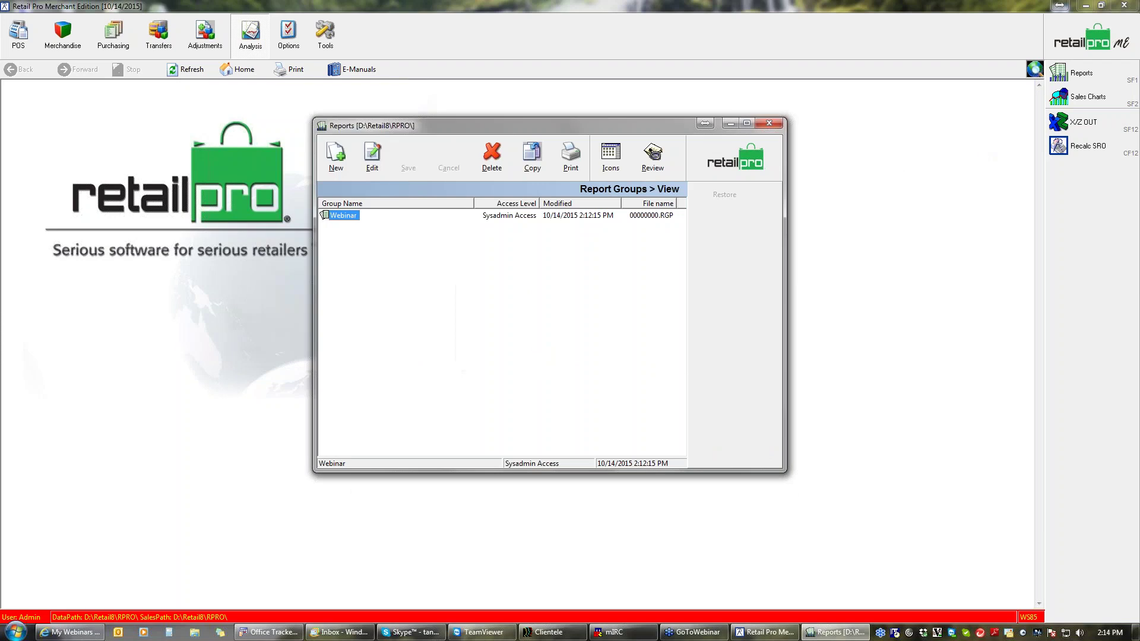
# - Set the default filter of the summary report ! SALES: Item Summary Webinar to SALES and save the report
pyautogui.click(749, 159)
pyautogui.click(731, 242)
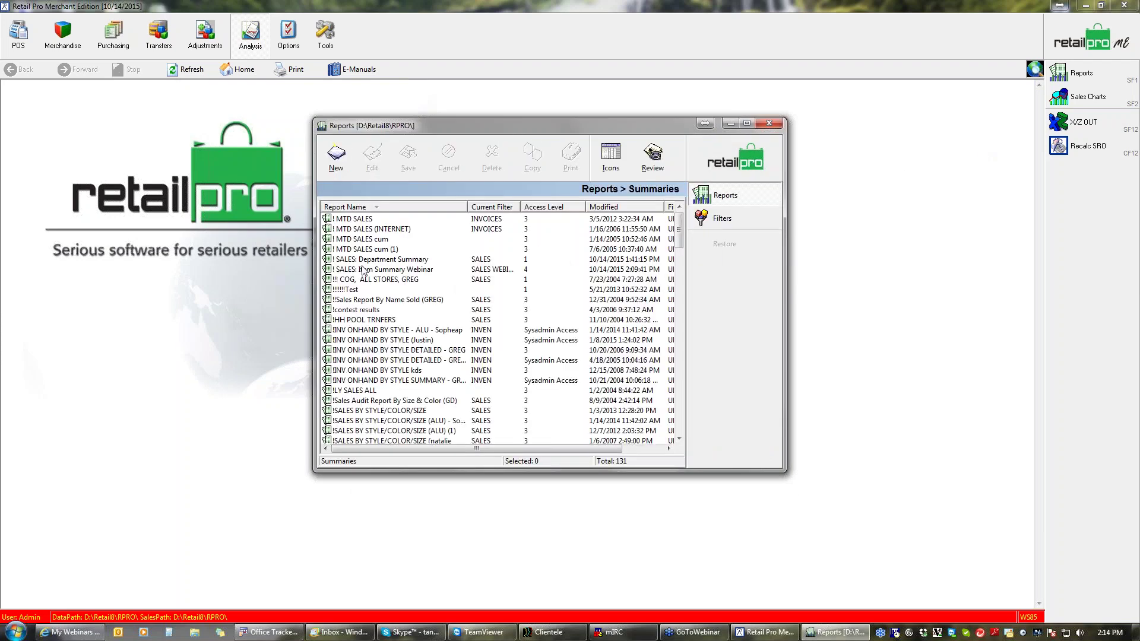
pyautogui.click(364, 270)
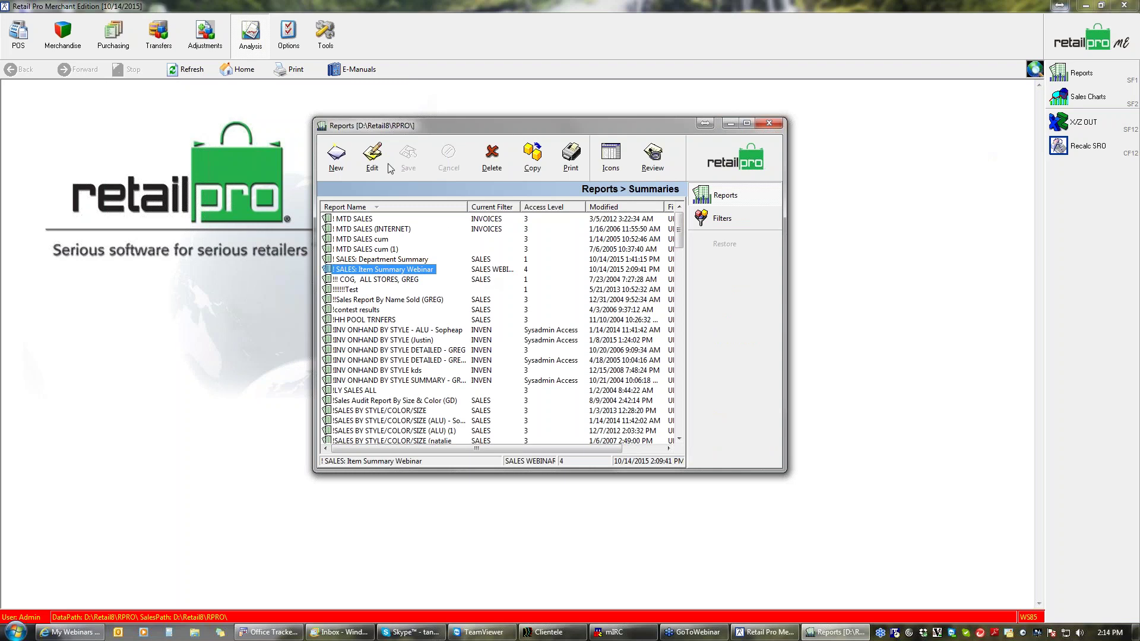
pyautogui.click(372, 156)
pyautogui.click(732, 339)
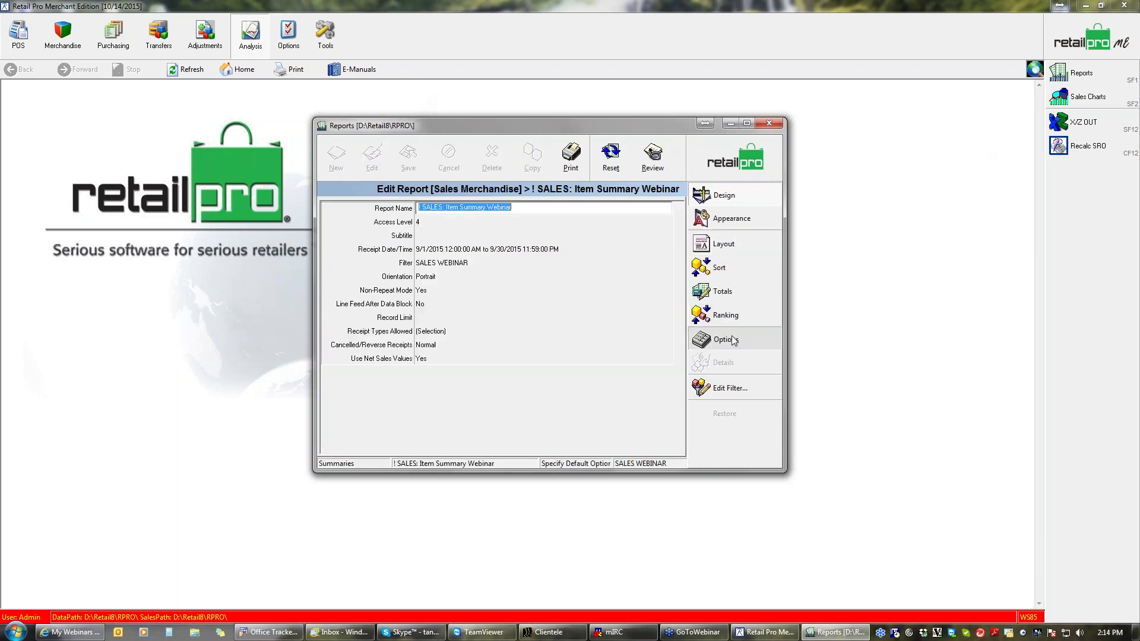
pyautogui.click(467, 263)
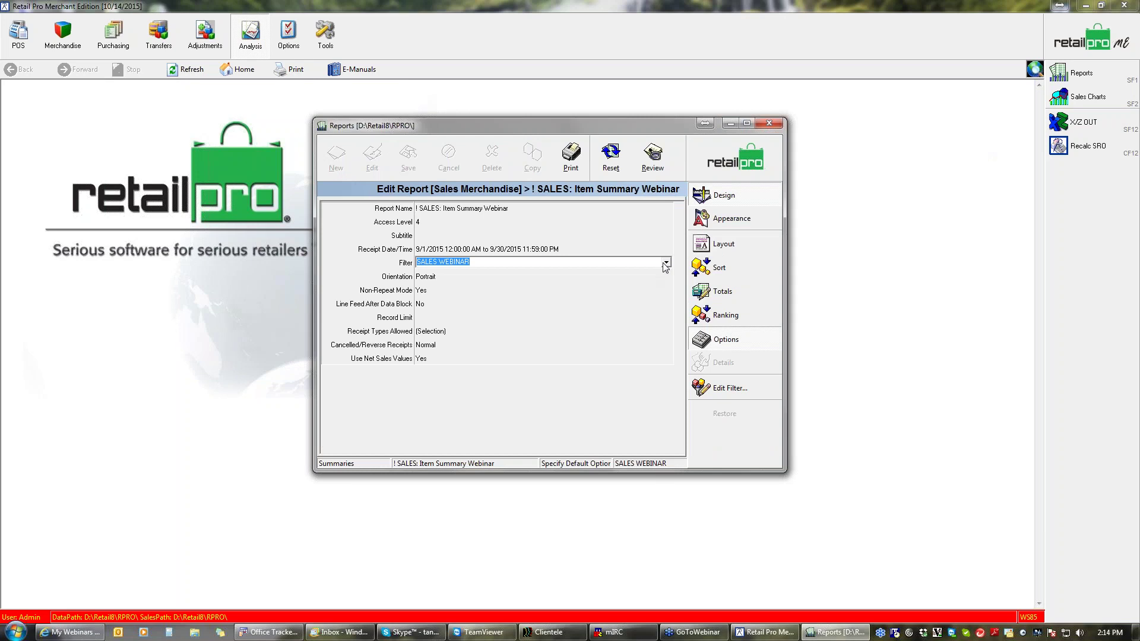
pyautogui.click(666, 262)
pyautogui.click(451, 288)
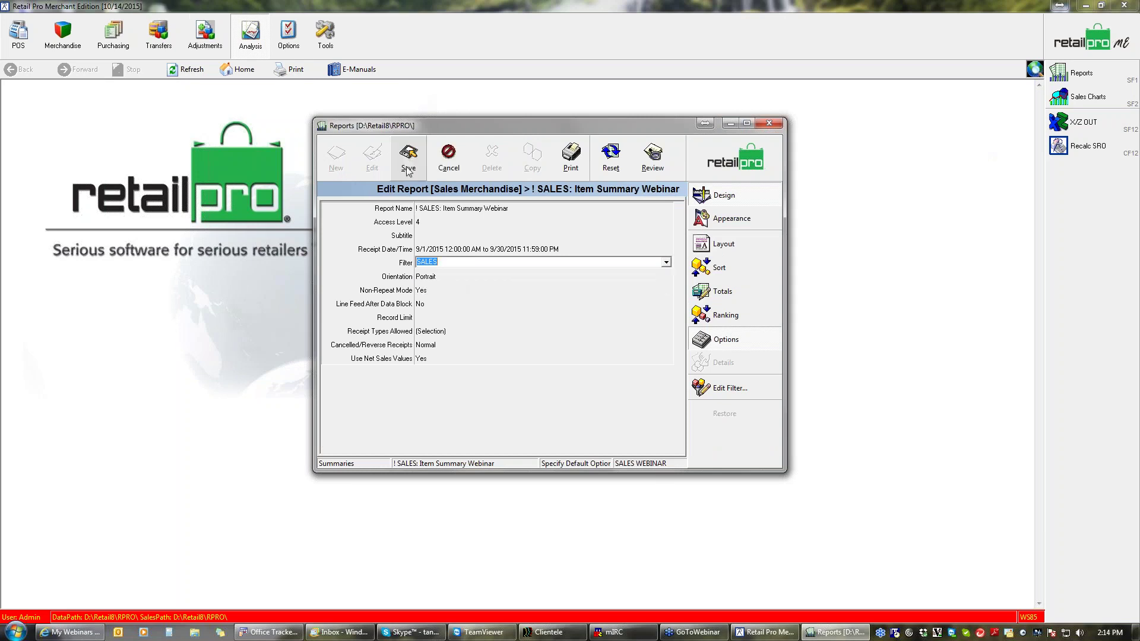
pyautogui.click(735, 170)
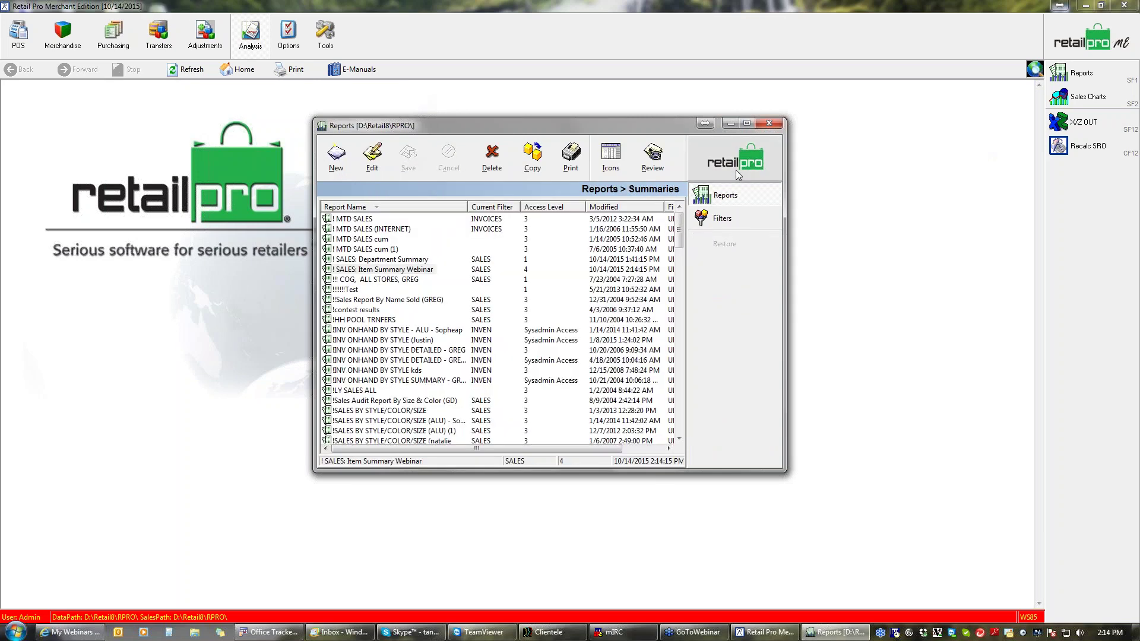
# - Check the SALES: Receipt Journal properties in the Webinar group's print setup with ! On Order 6 months excluded, and cancel the printing
pyautogui.click(736, 169)
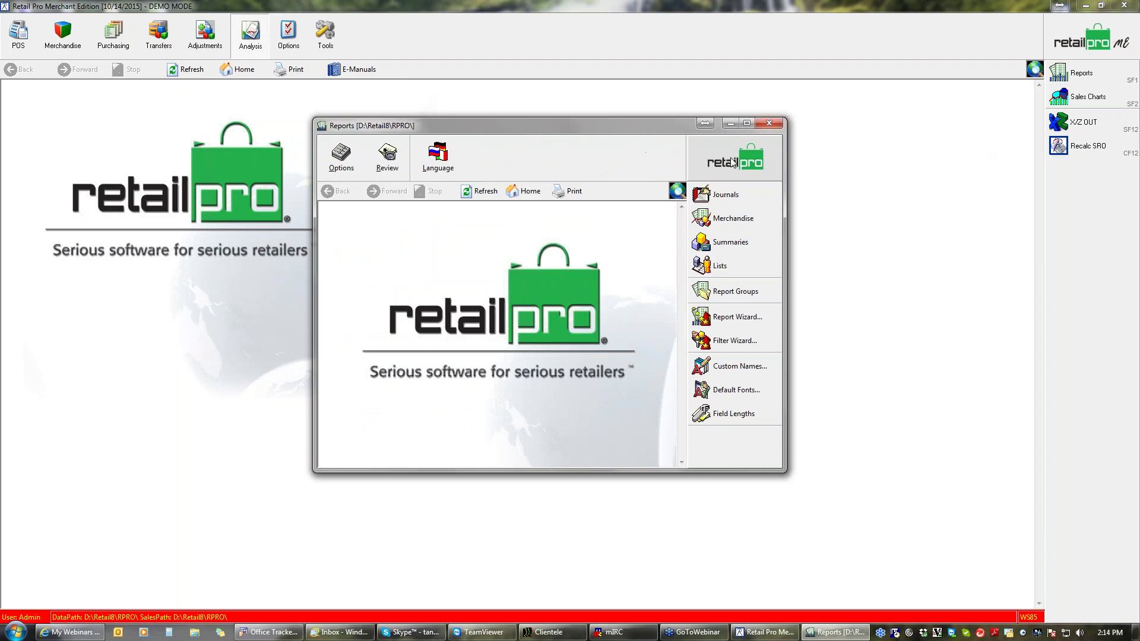
pyautogui.click(725, 292)
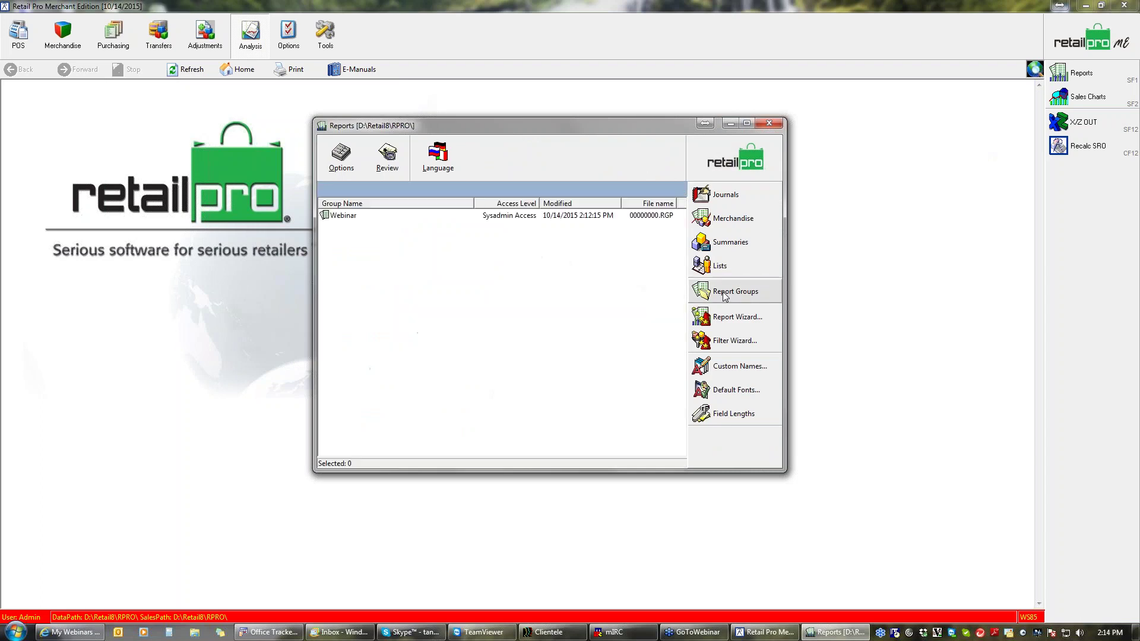
pyautogui.click(345, 215)
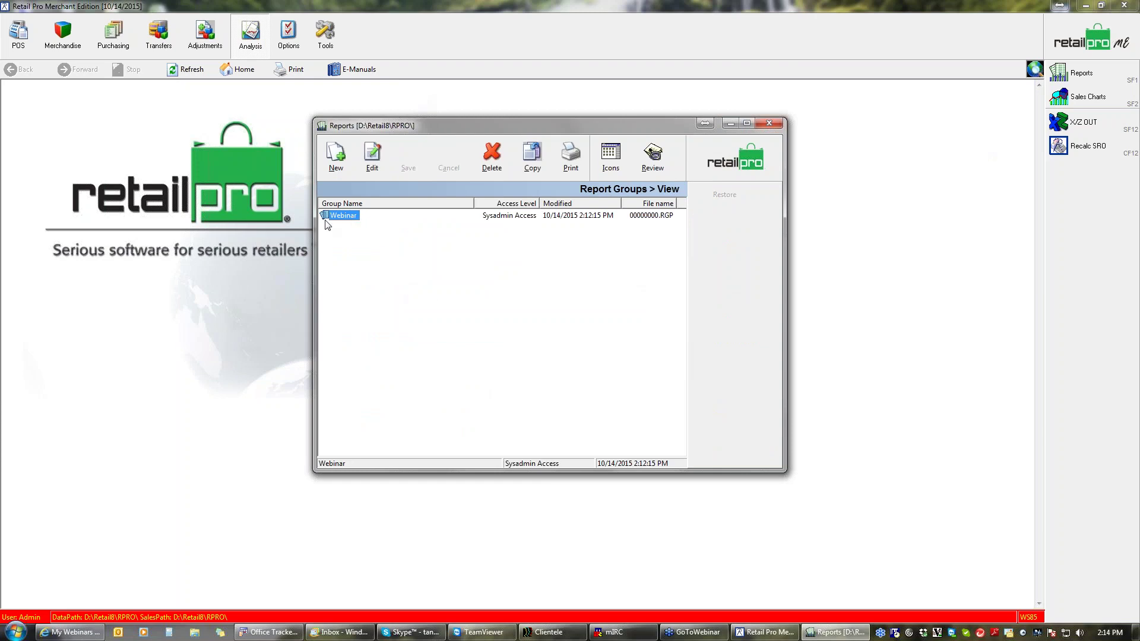
pyautogui.click(570, 155)
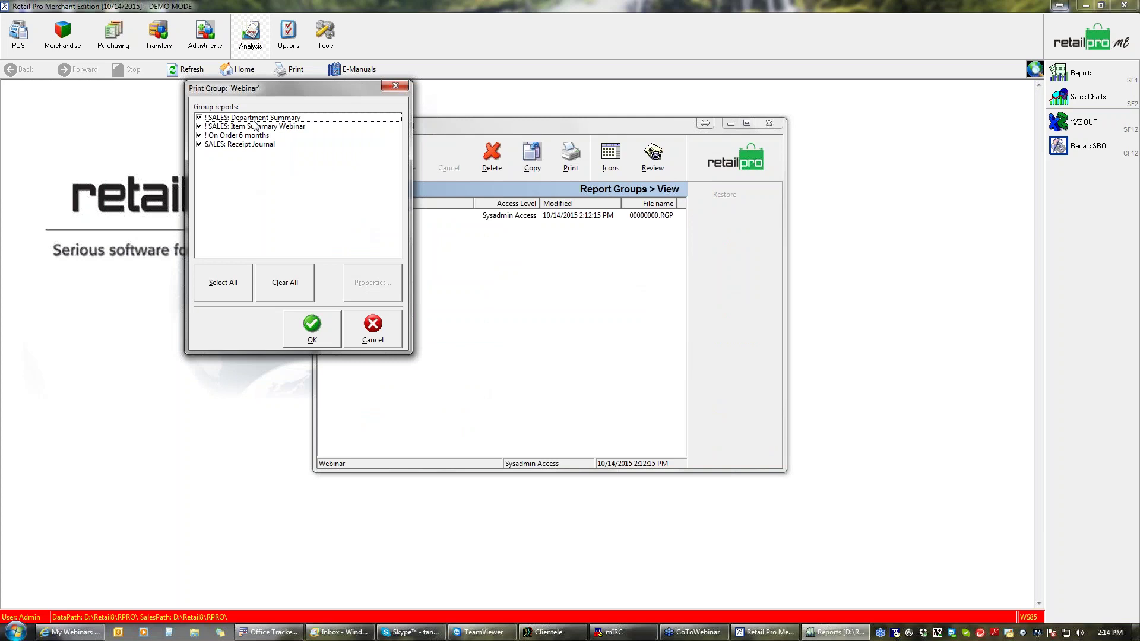
pyautogui.click(202, 136)
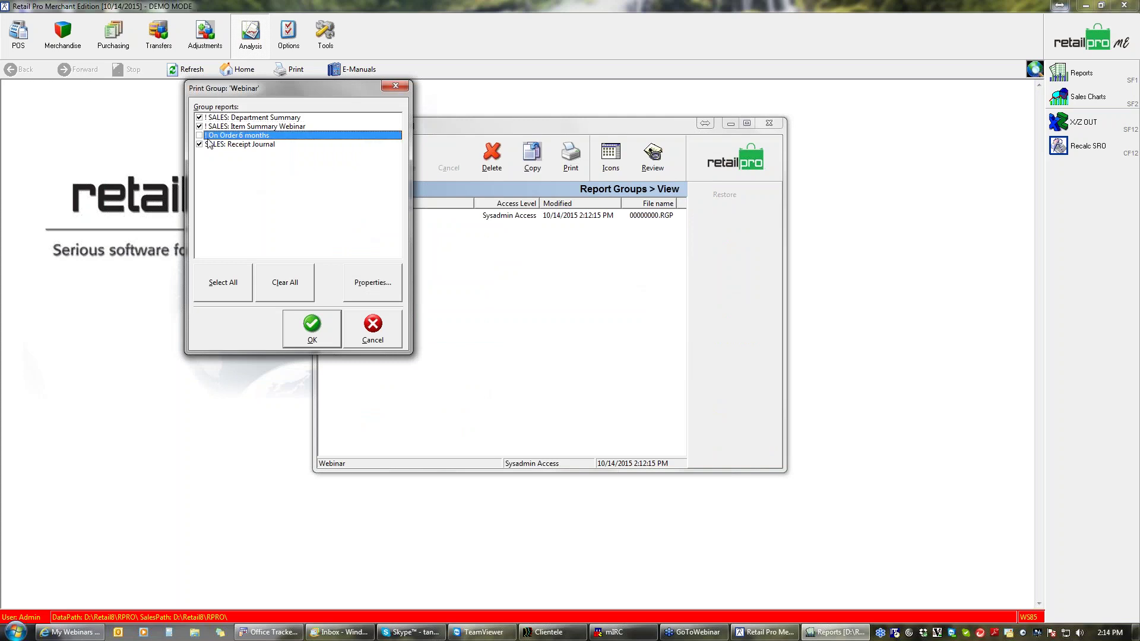
pyautogui.click(215, 145)
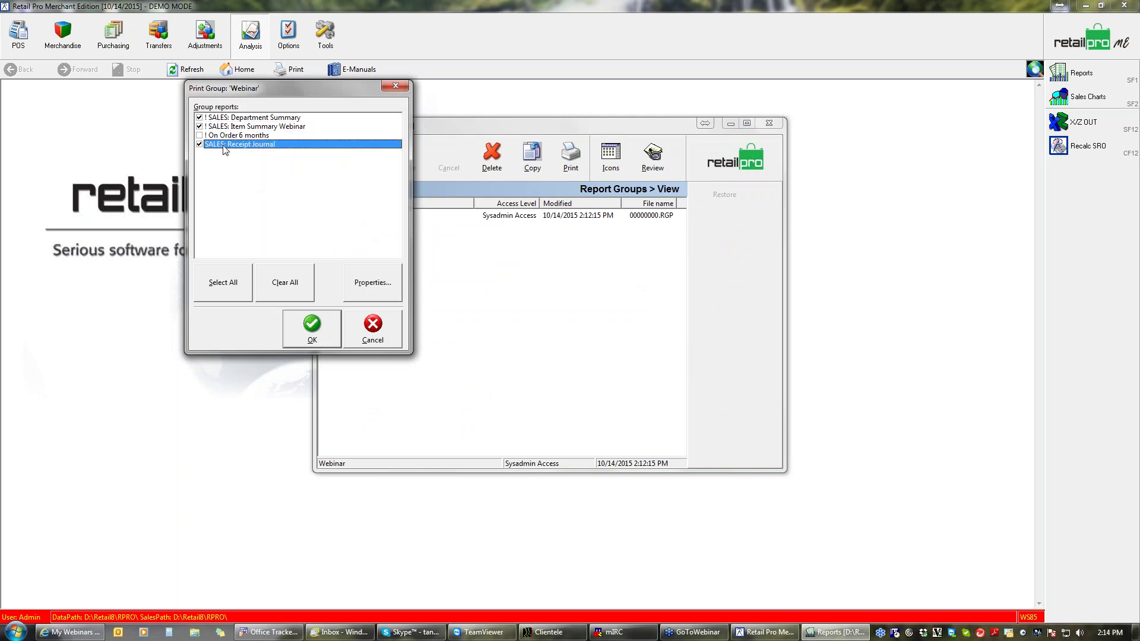
pyautogui.click(342, 272)
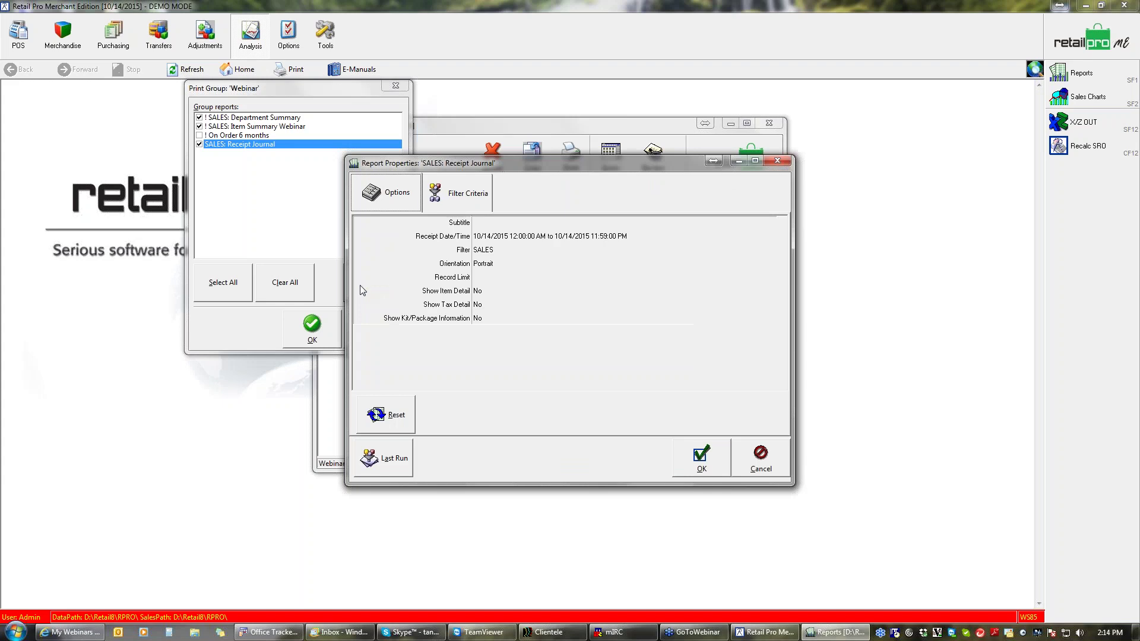
pyautogui.click(755, 458)
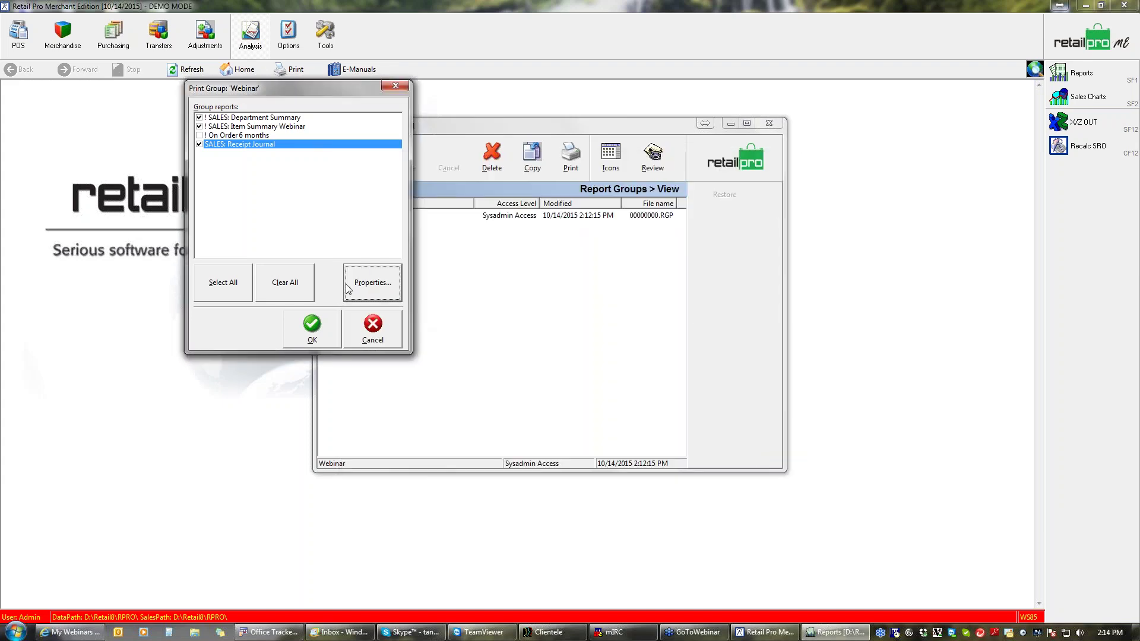
pyautogui.click(373, 331)
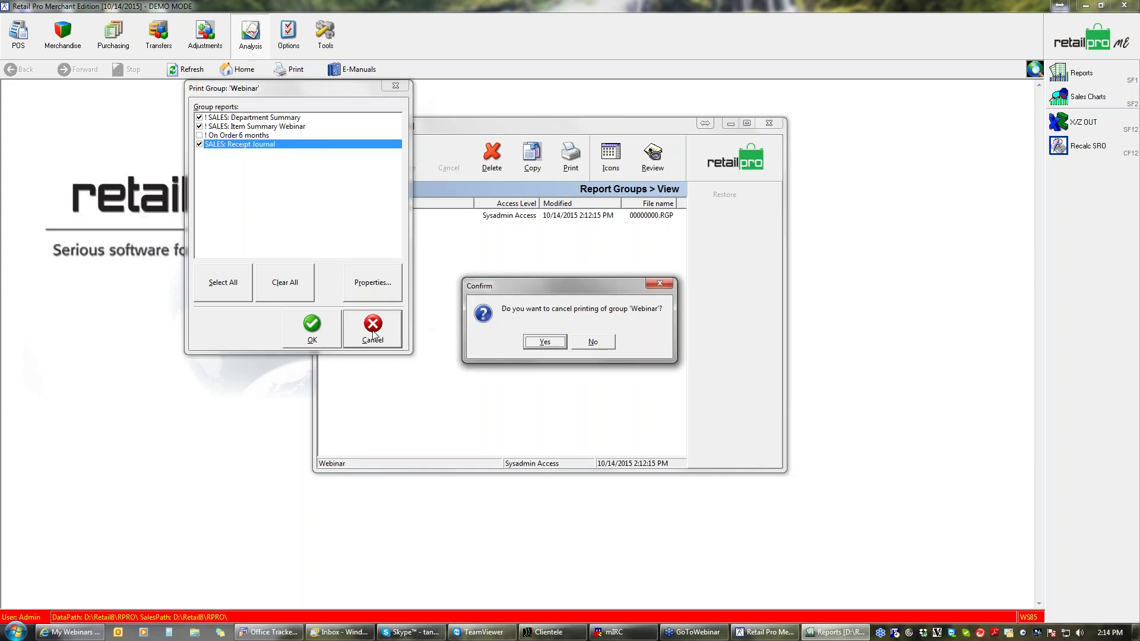
pyautogui.click(543, 341)
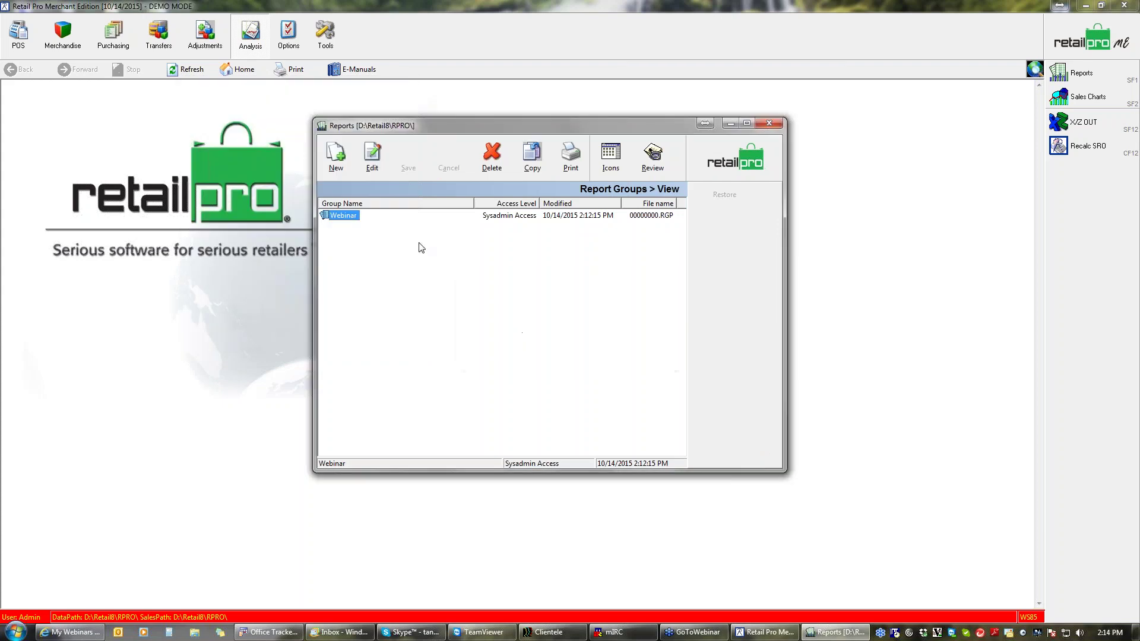
# - Replace SALES: Receipt Journal with ! SALES: Receipt Journal Webinar in the Webinar group's included journals and save the group
pyautogui.click(370, 156)
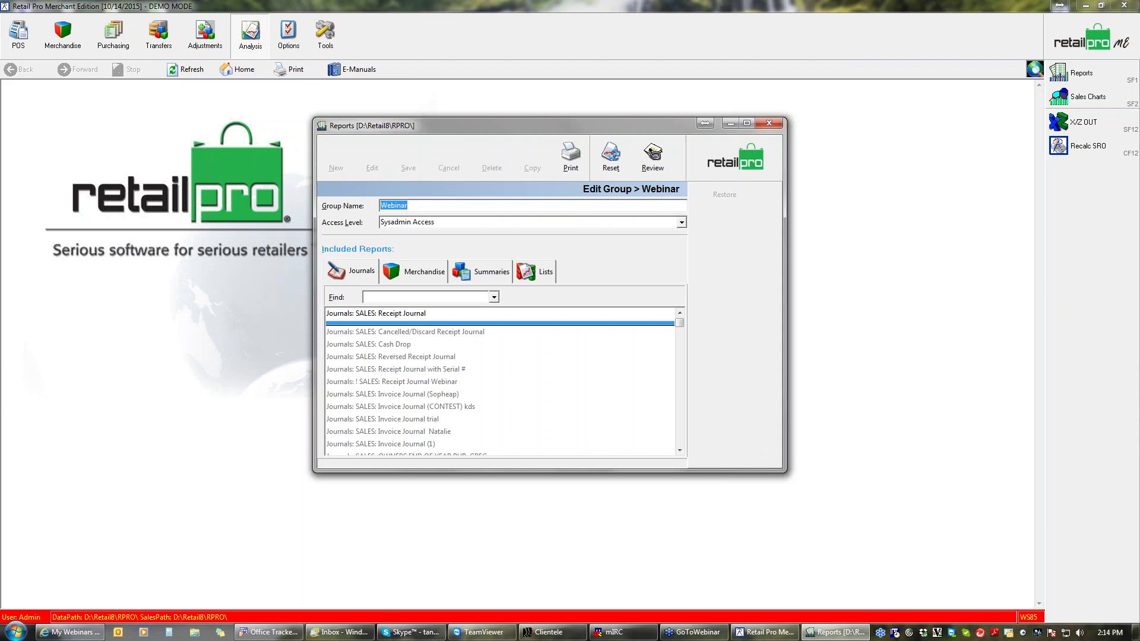
pyautogui.click(371, 315)
pyautogui.doubleClick(385, 382)
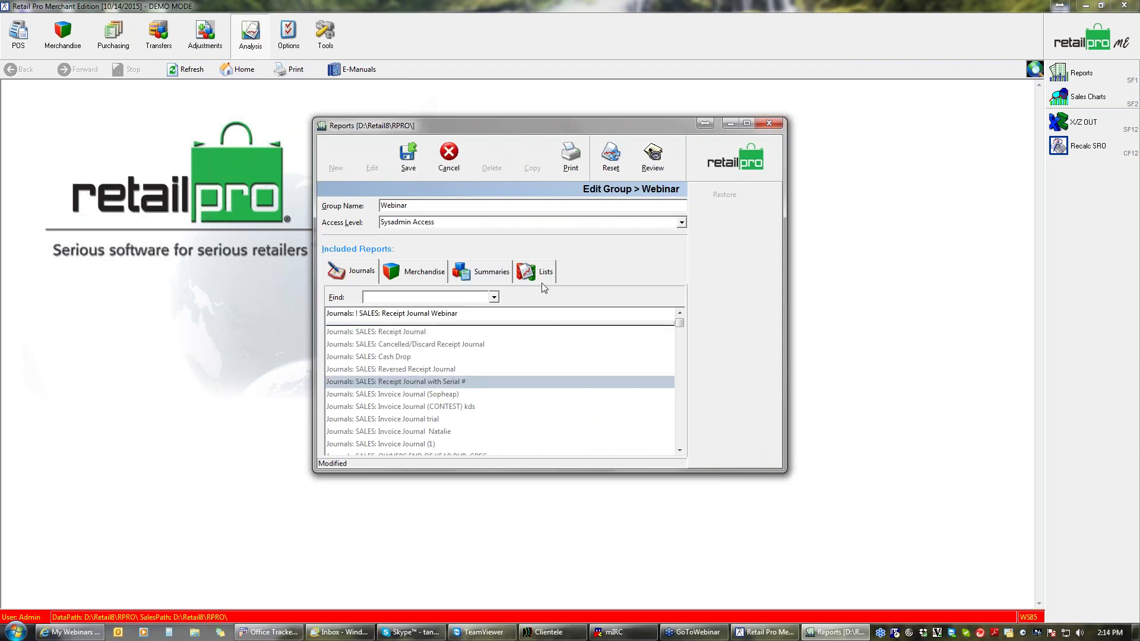
pyautogui.click(411, 155)
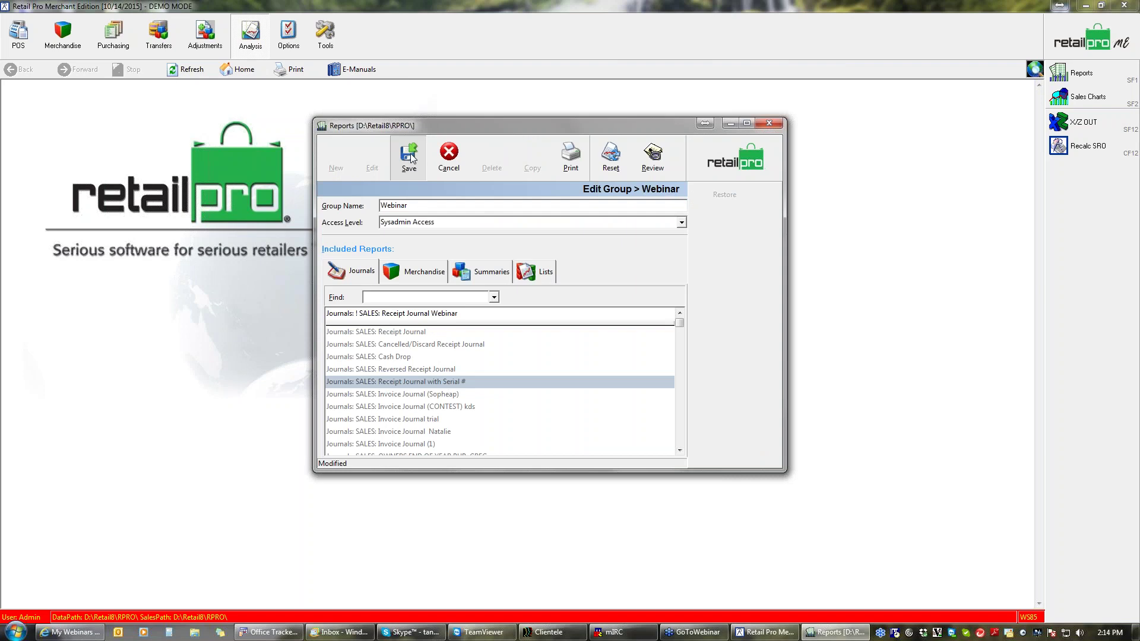
# - Print the Webinar group without ! On Order 6 months, view the ! SALES: Receipt Journal Webinar preview's last page, and close it unsaved
pyautogui.click(571, 155)
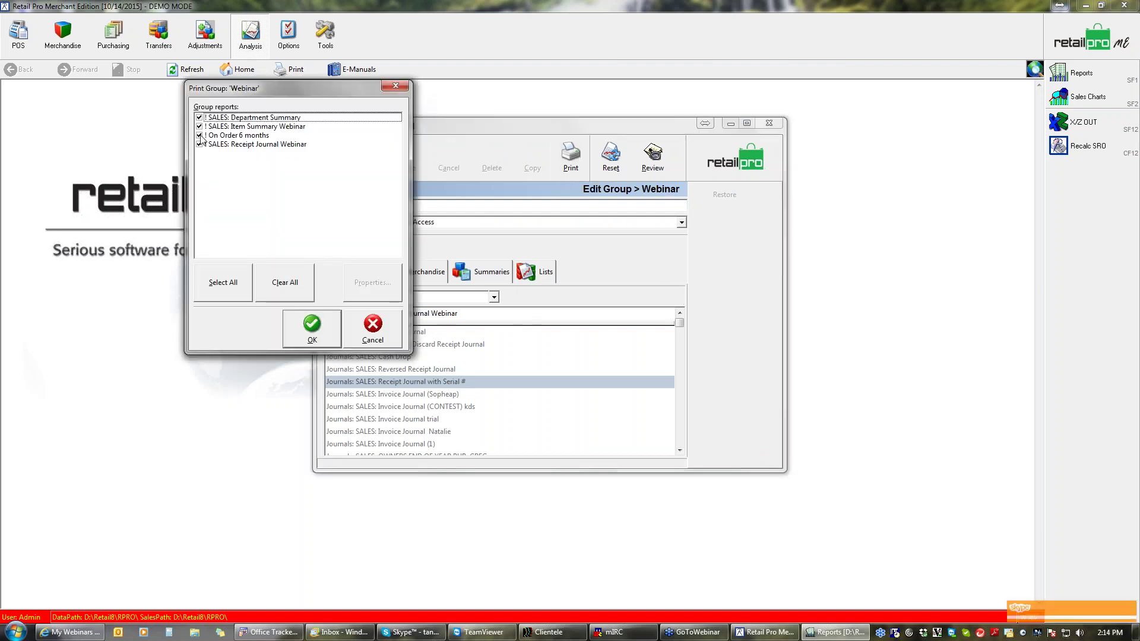
pyautogui.click(199, 135)
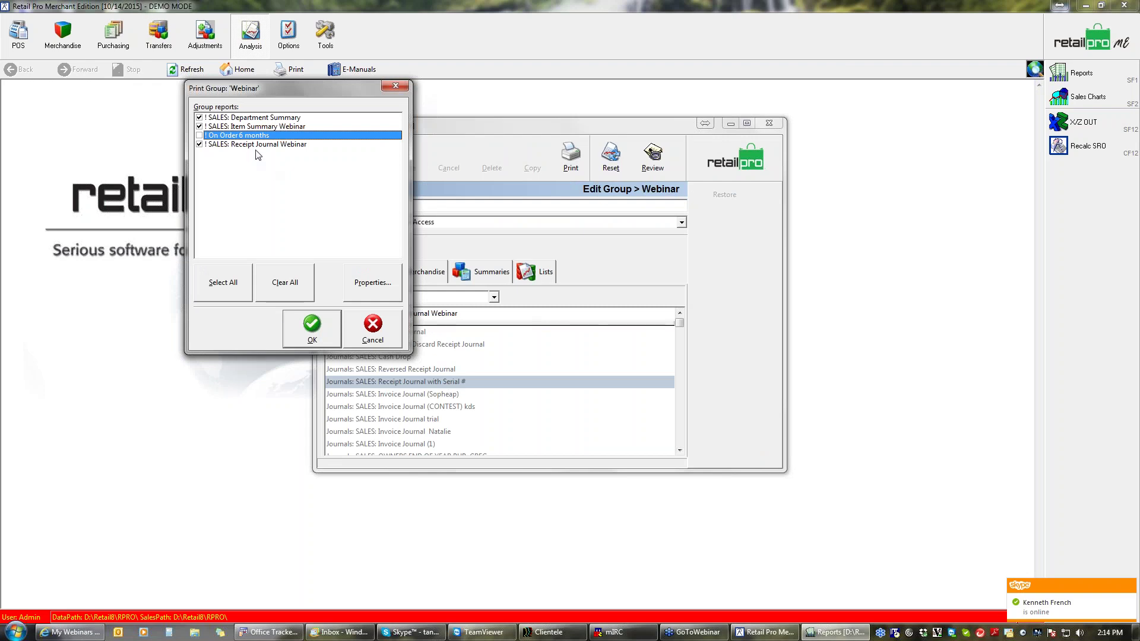
pyautogui.click(310, 330)
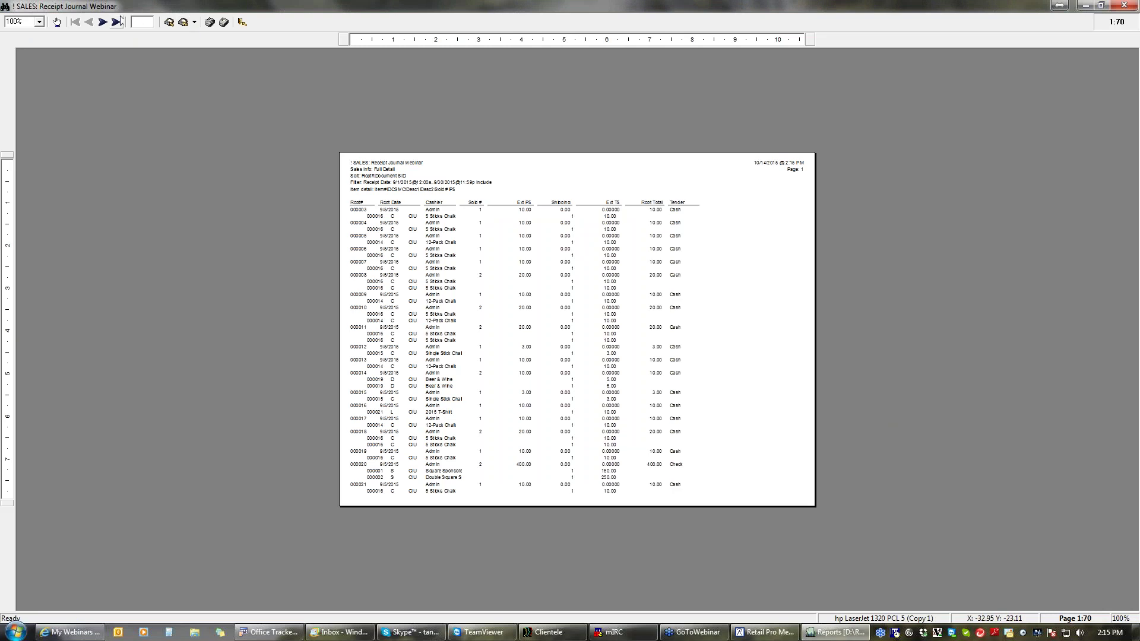
pyautogui.click(116, 22)
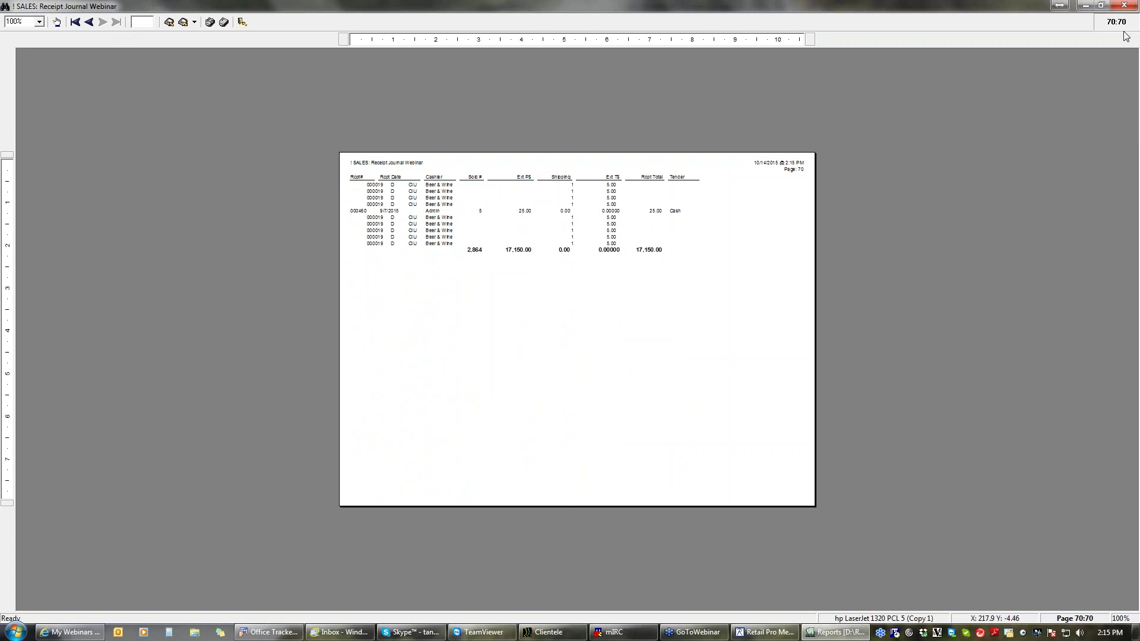
pyautogui.click(1126, 6)
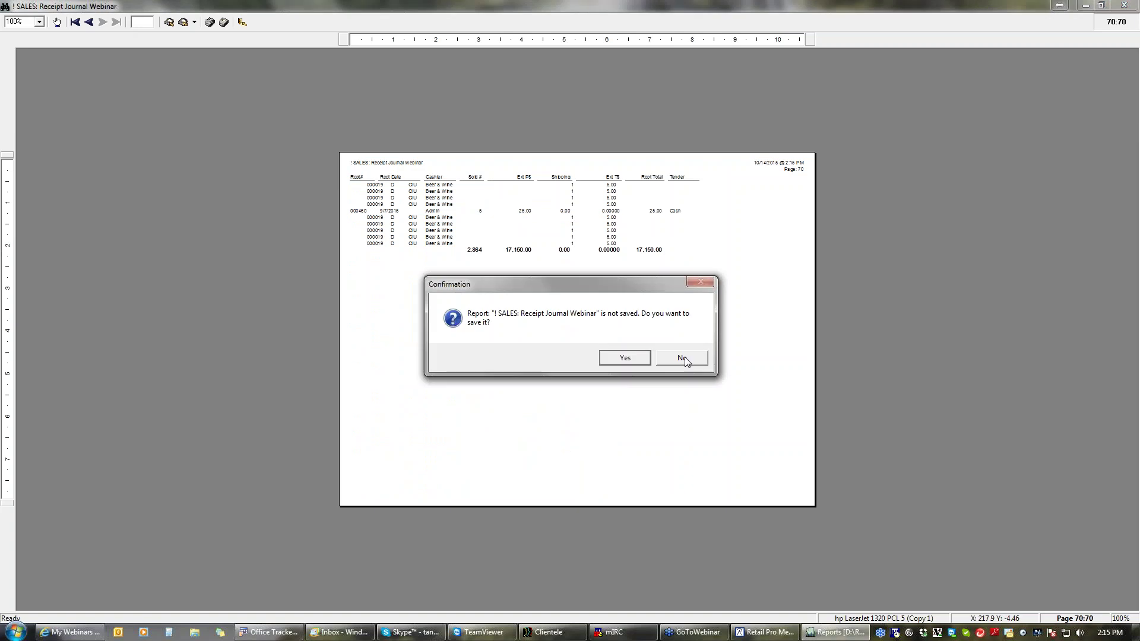
pyautogui.click(682, 358)
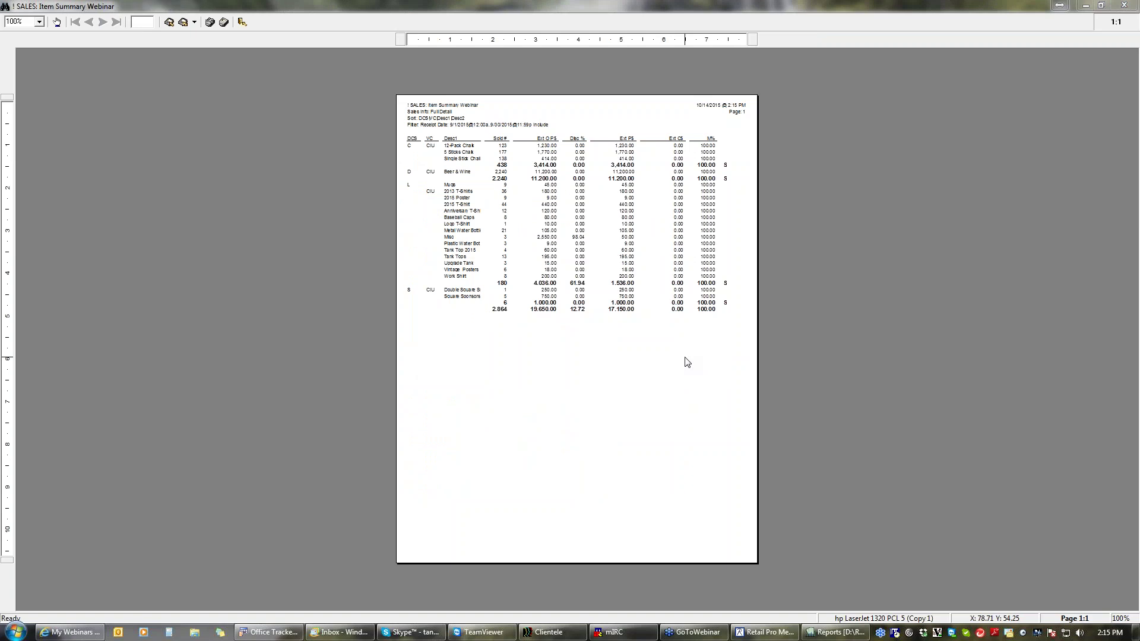
# - Close the ! SALES: Item Summary Webinar and ! SALES: Department Summary previews without saving, and return to the main Reports screen
pyautogui.click(1125, 6)
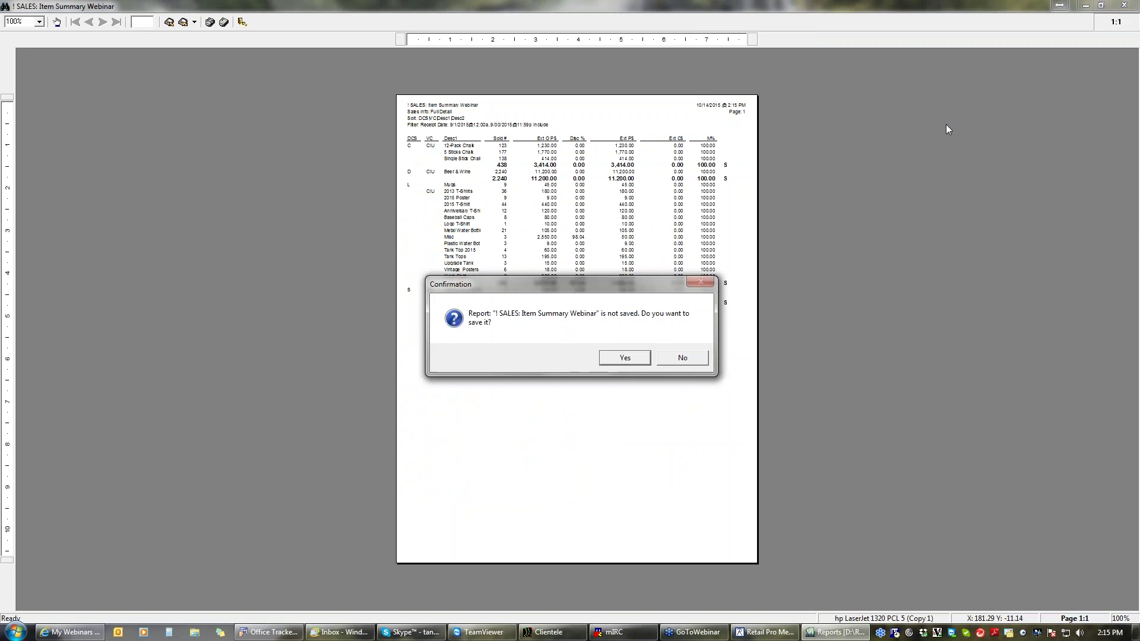
pyautogui.click(675, 358)
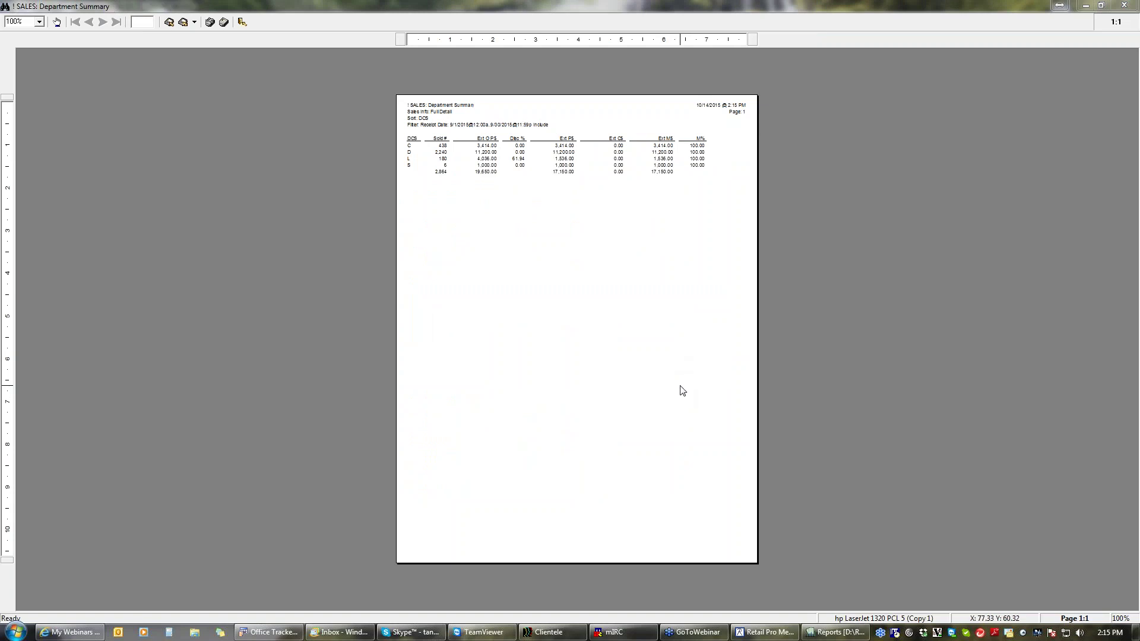
pyautogui.click(1124, 5)
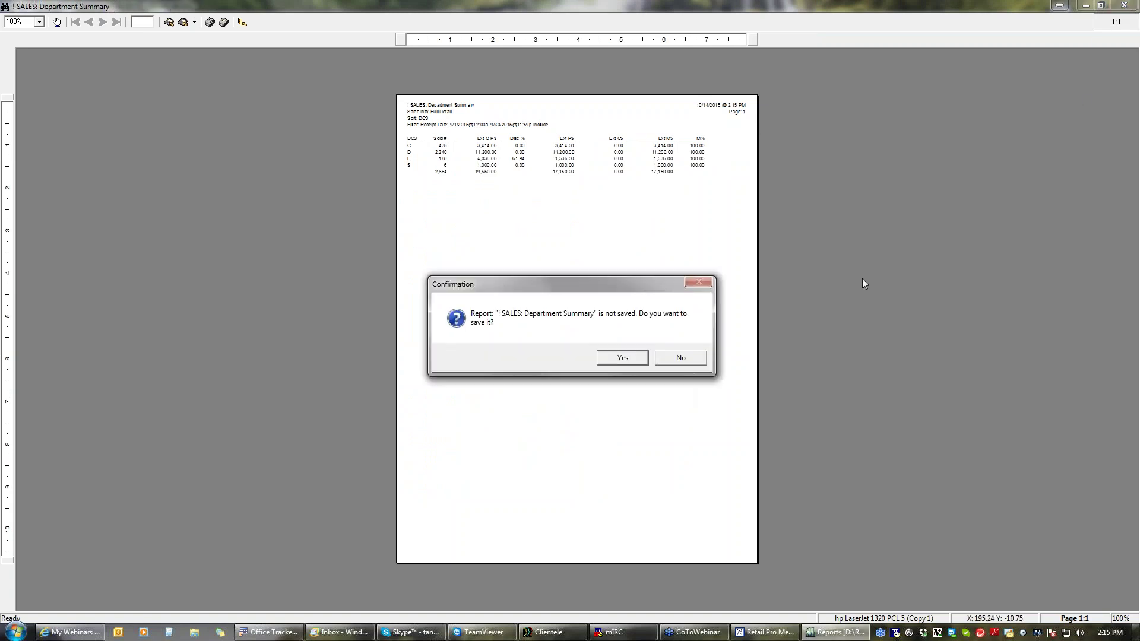
pyautogui.click(683, 361)
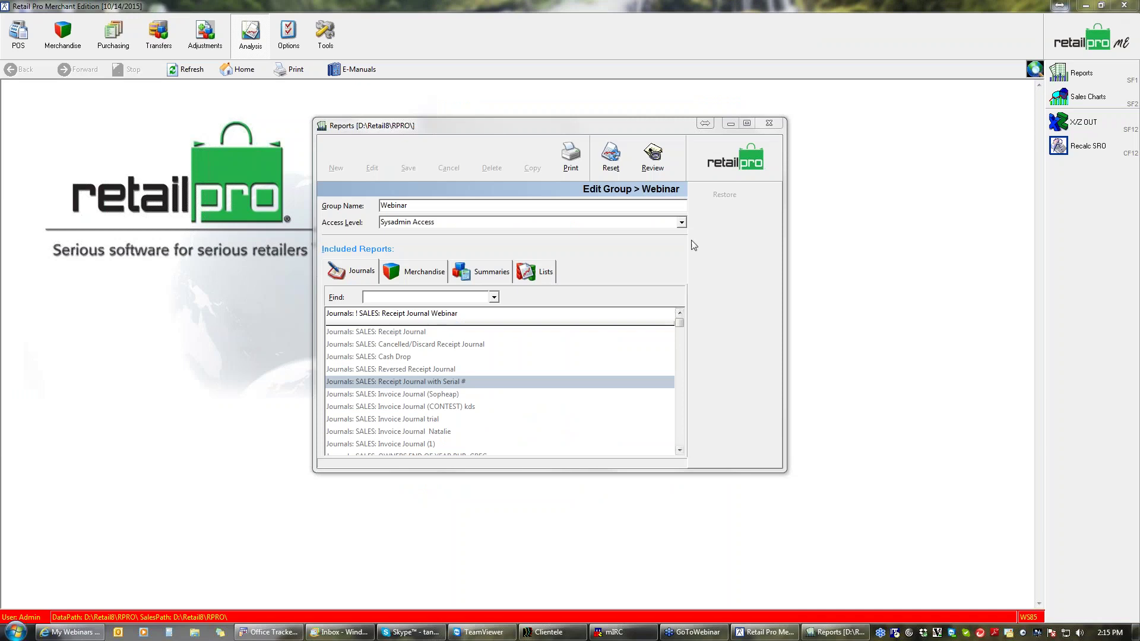
pyautogui.click(722, 169)
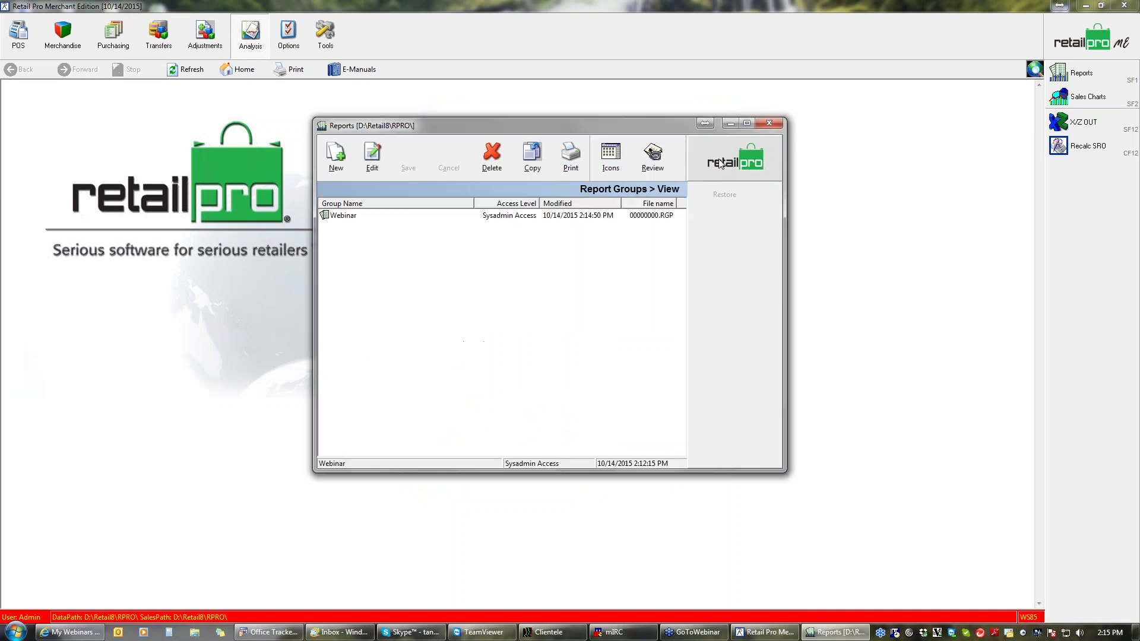
pyautogui.click(721, 170)
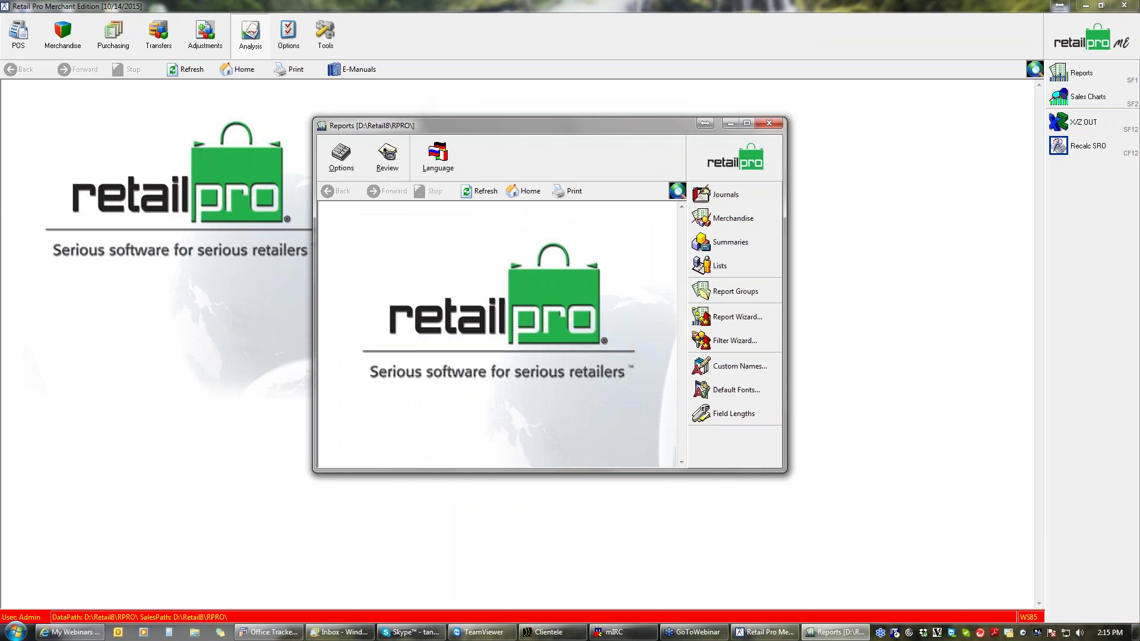
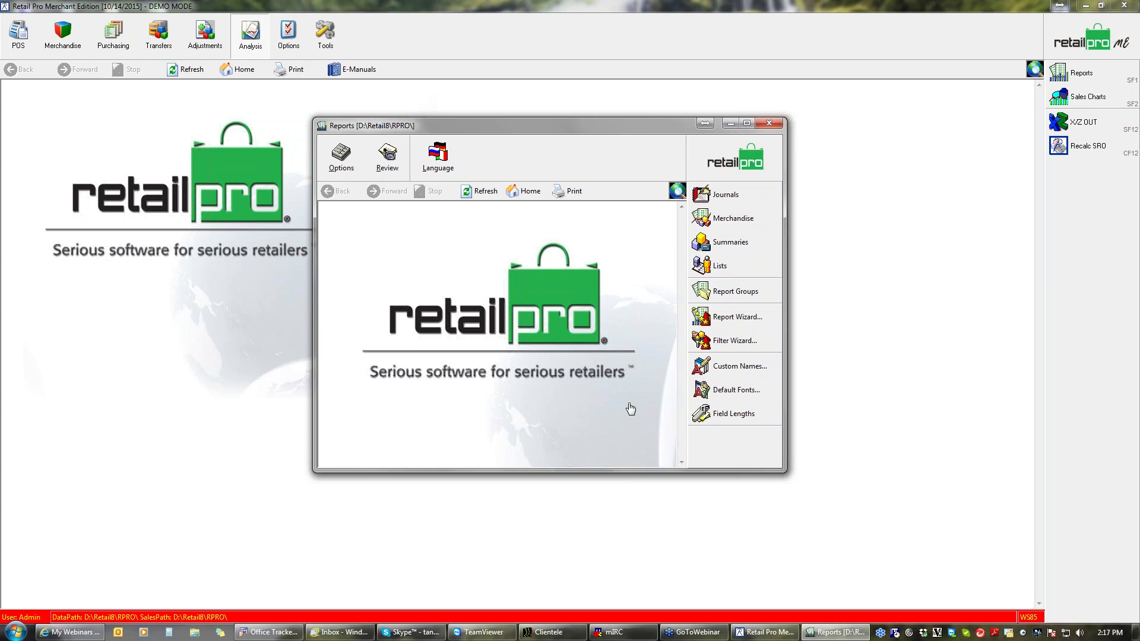
# - Review the saved SALES BY STYLE COLOR SIZE report, enlarge its header and item lines to read them, and close the preview
pyautogui.click(388, 174)
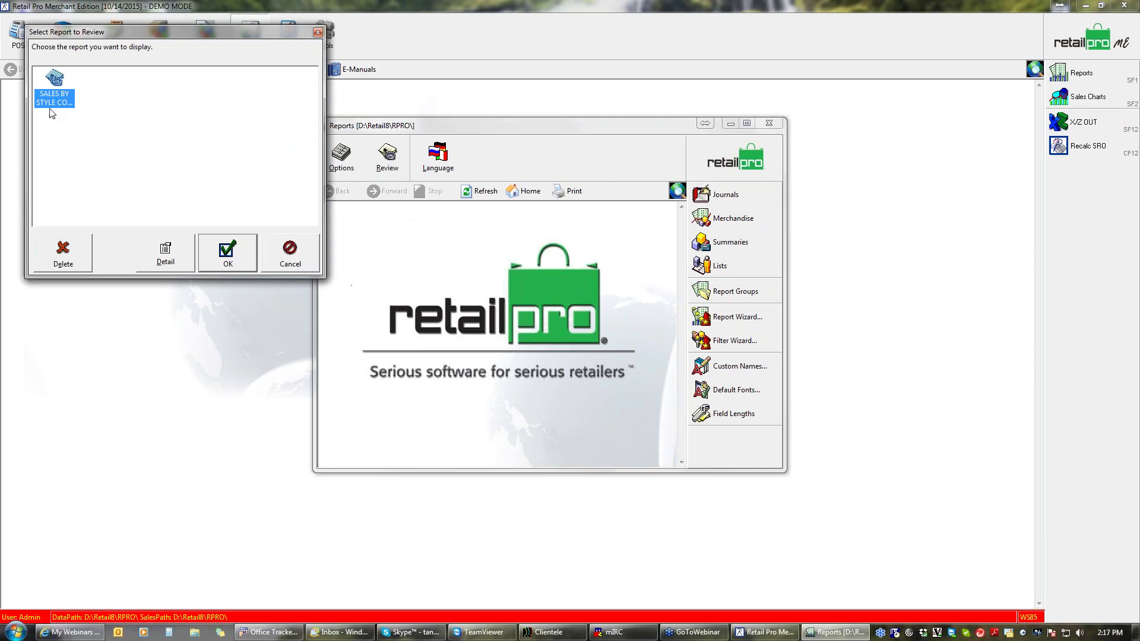
pyautogui.click(230, 254)
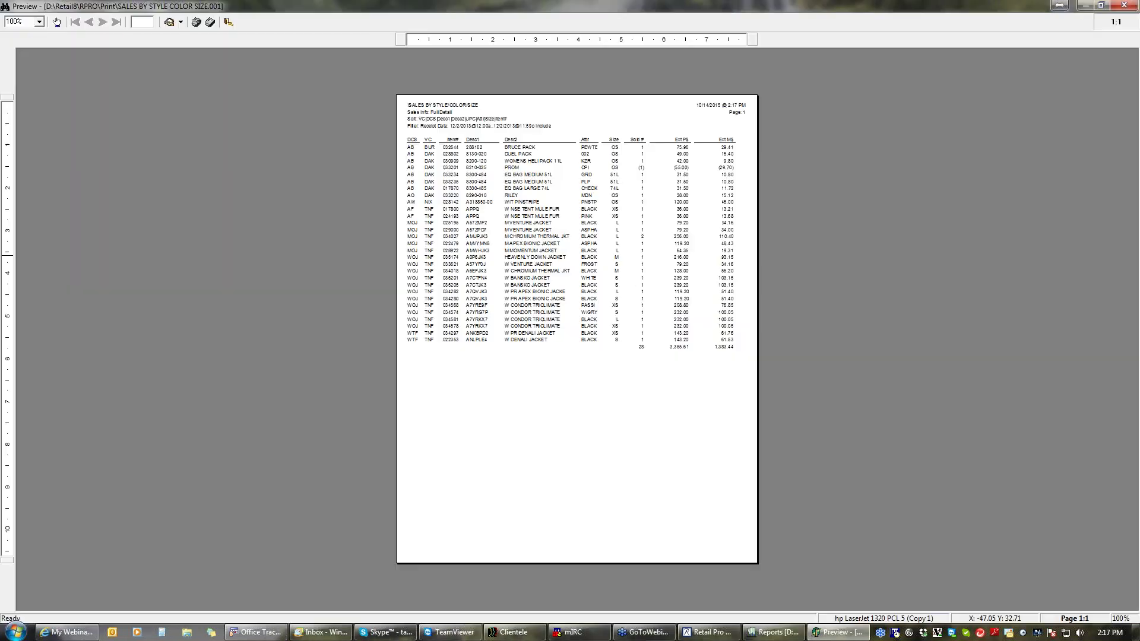
pyautogui.click(434, 114)
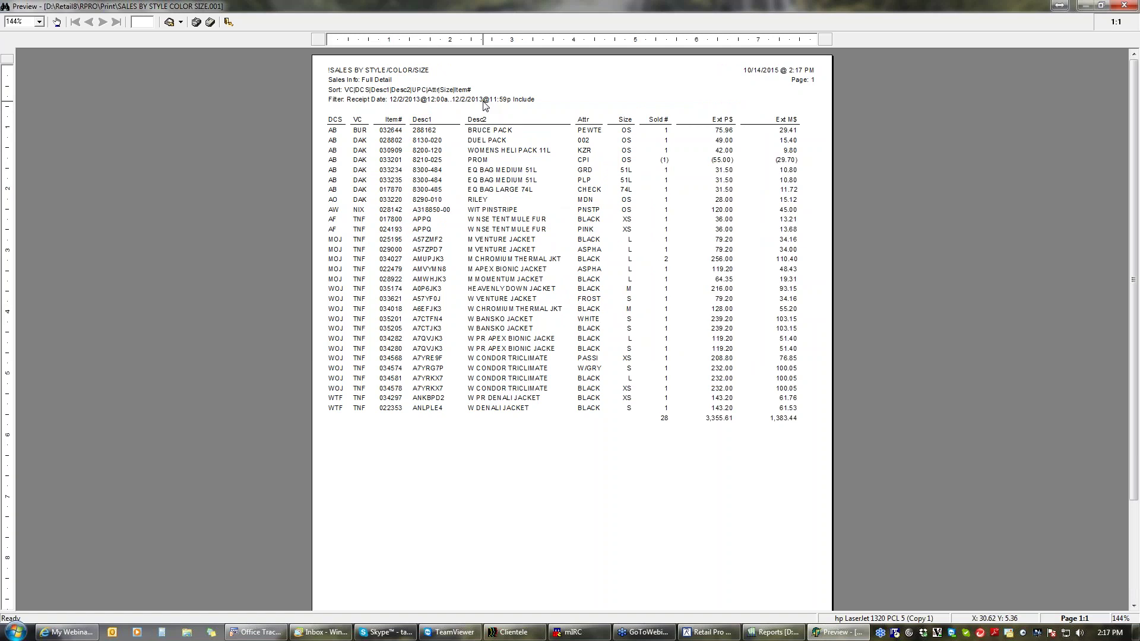
pyautogui.click(1125, 8)
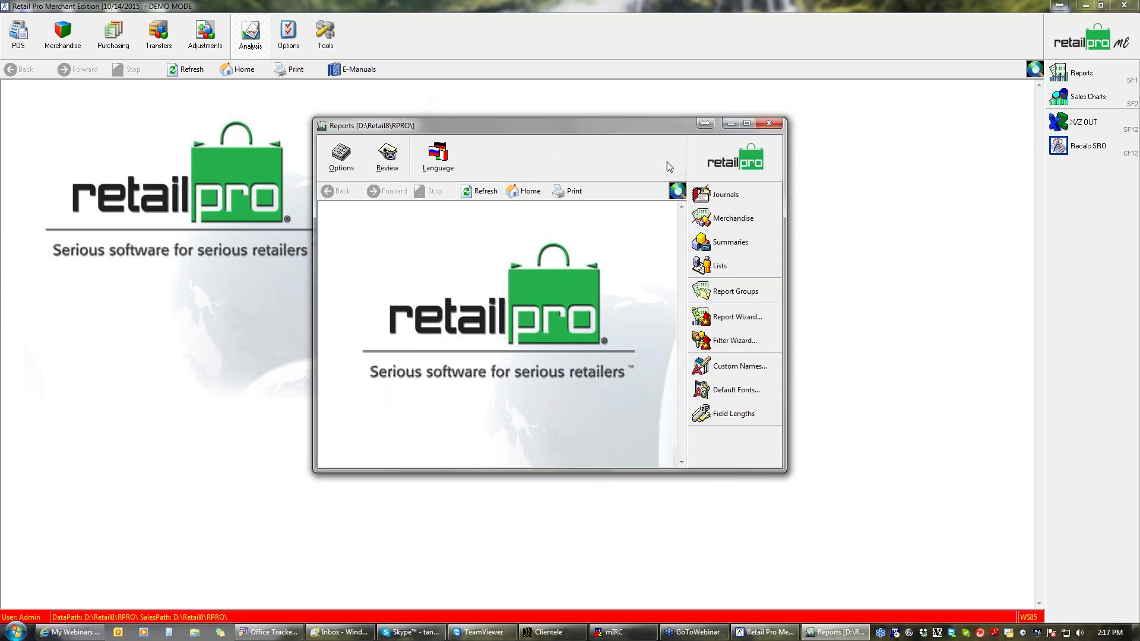
# - Check which saved reports can be reviewed from the merchandise Inventory, cancel the selection, and leave Inventory
pyautogui.click(730, 124)
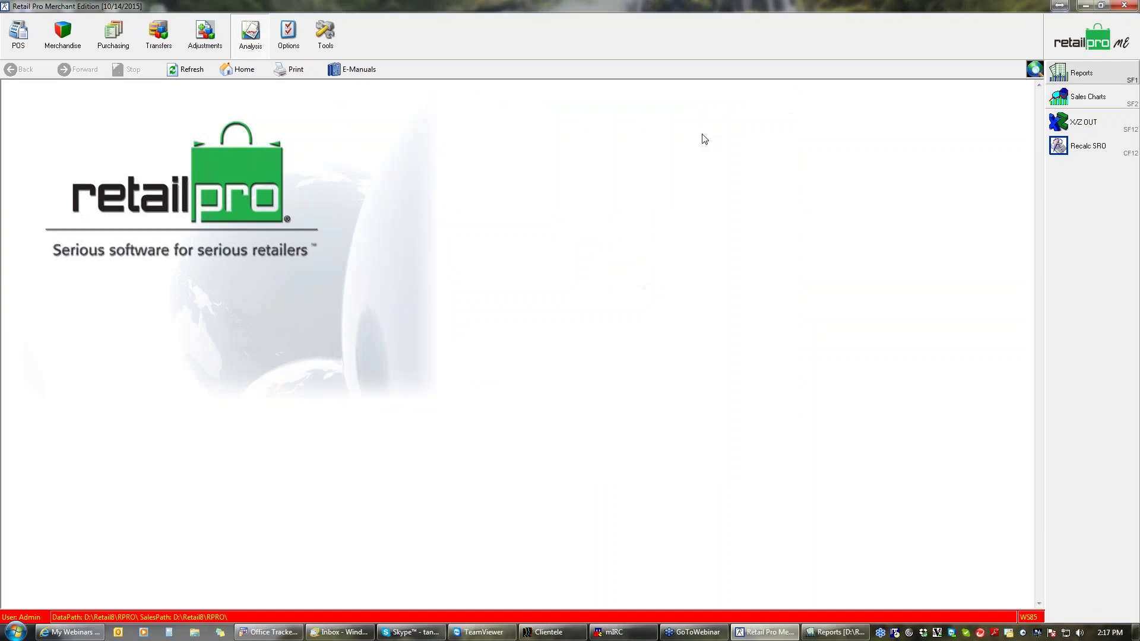
pyautogui.click(80, 41)
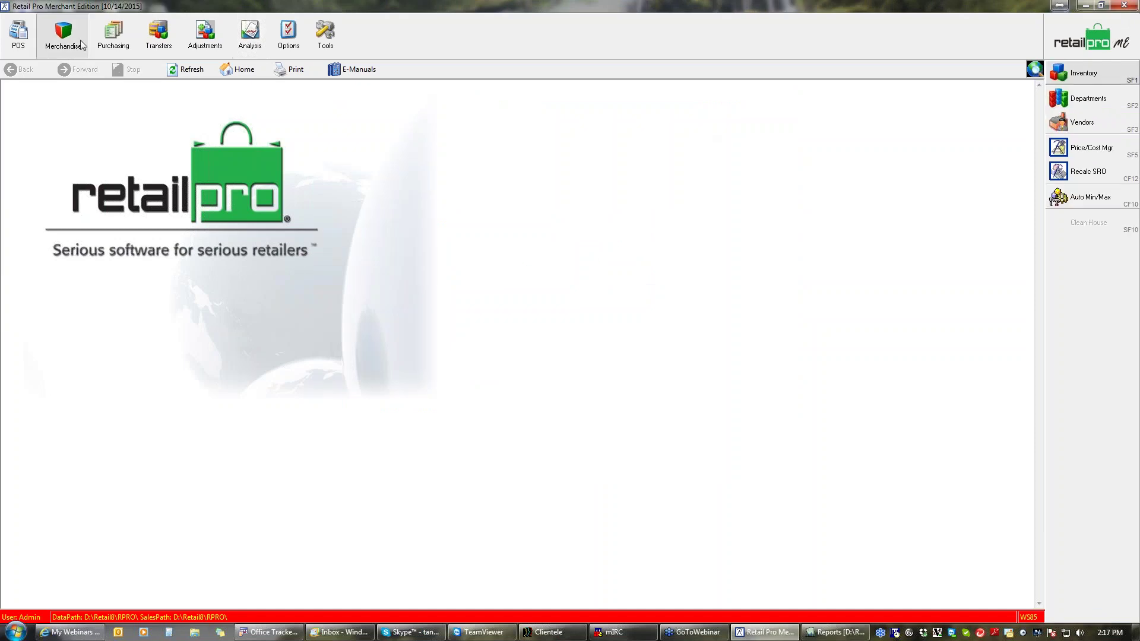
pyautogui.click(1082, 72)
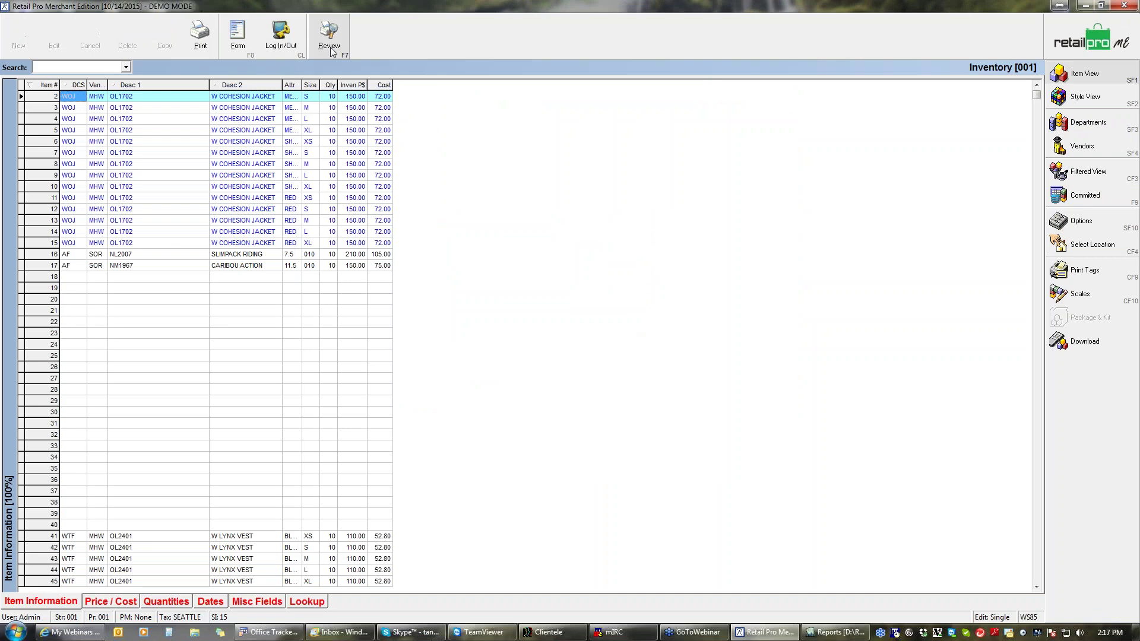
pyautogui.click(330, 41)
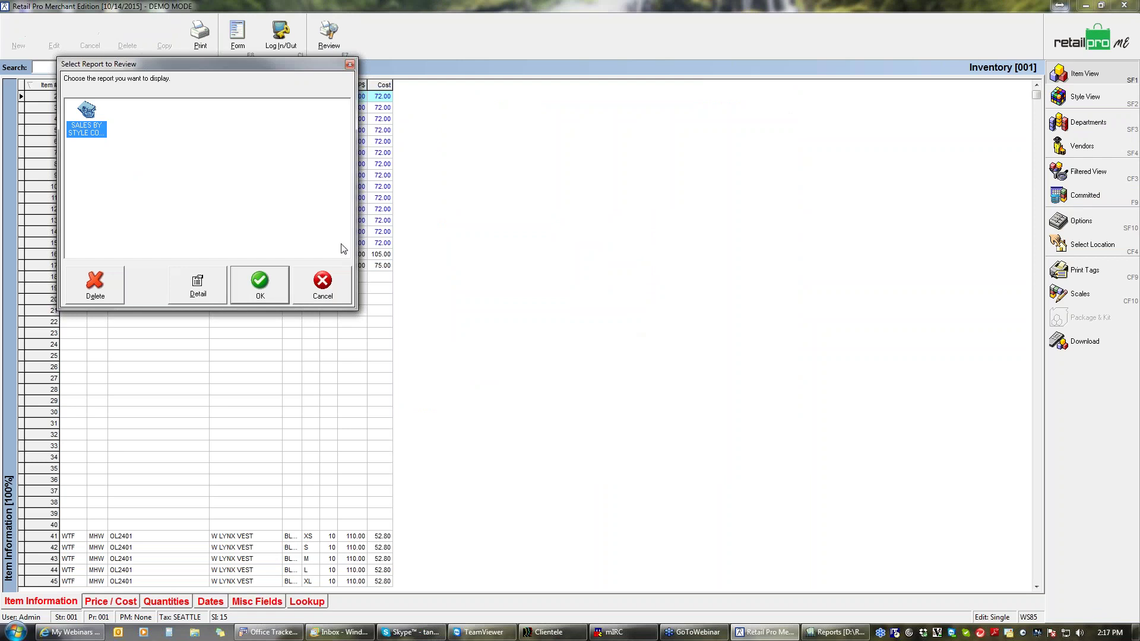
pyautogui.click(325, 287)
pyautogui.click(1092, 46)
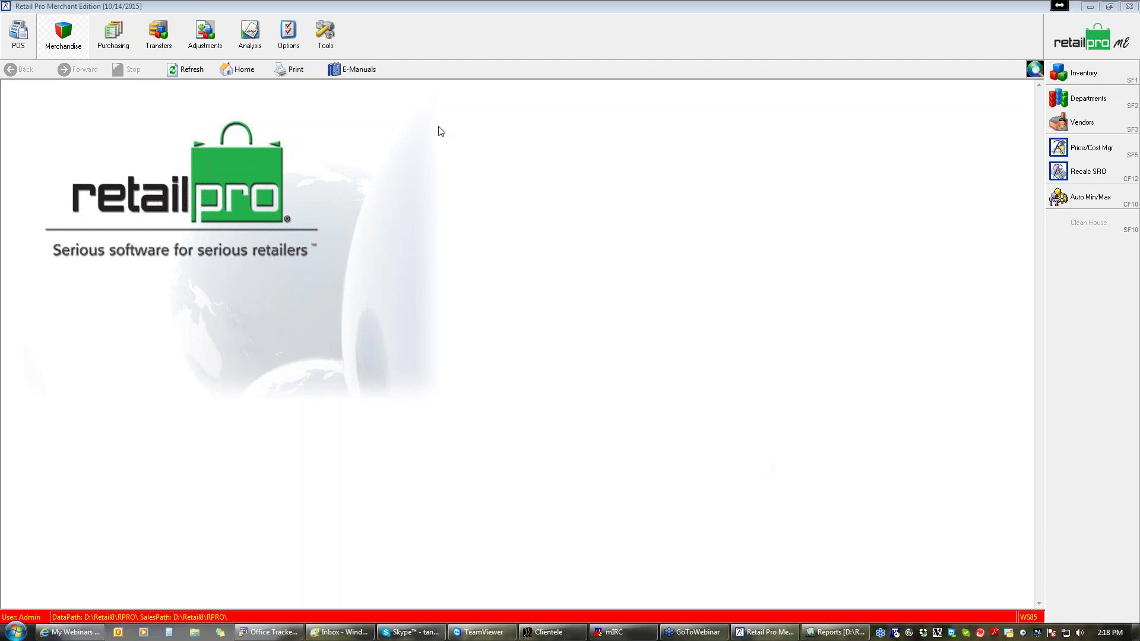
# - Open the 8 Series User's Guide from the electronic manuals, view its cover page, and close the guide
pyautogui.click(344, 72)
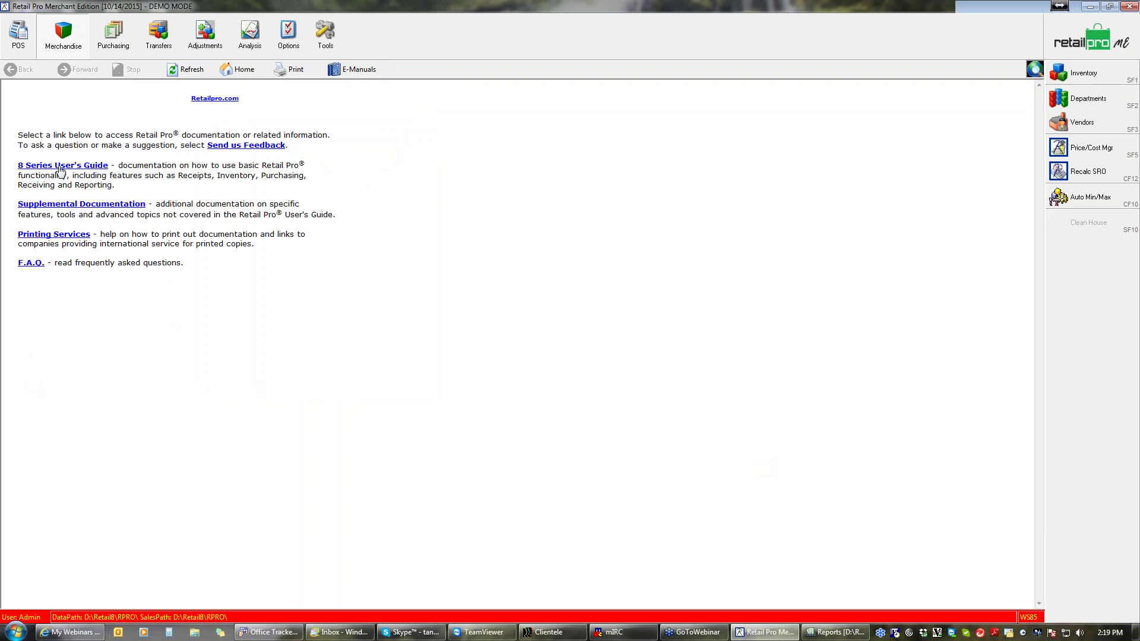
pyautogui.click(66, 206)
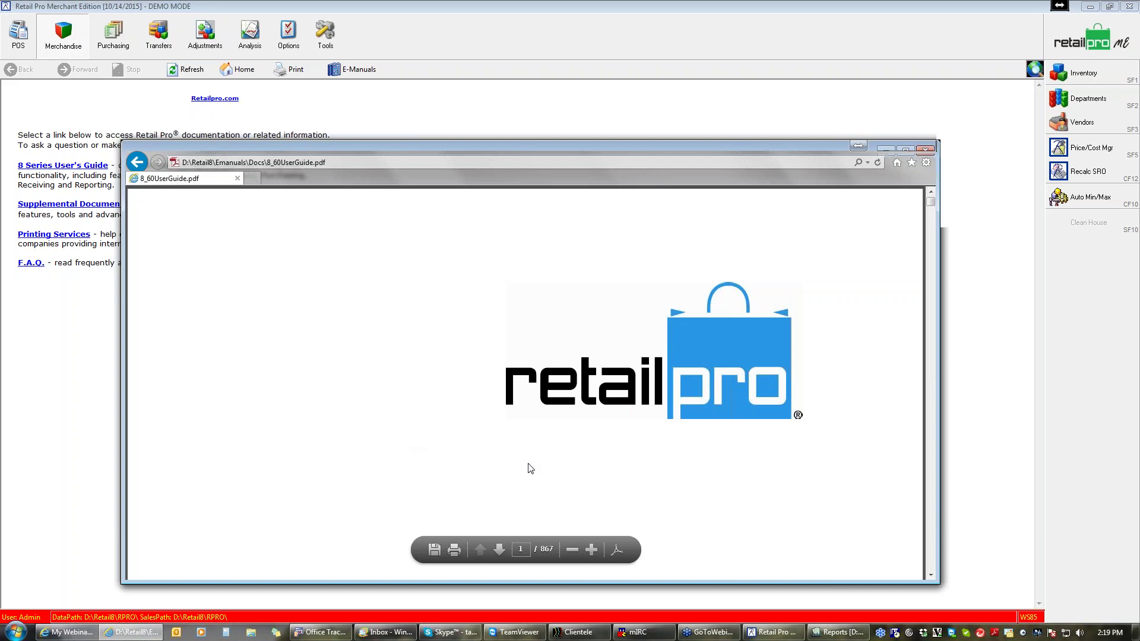
pyautogui.click(928, 150)
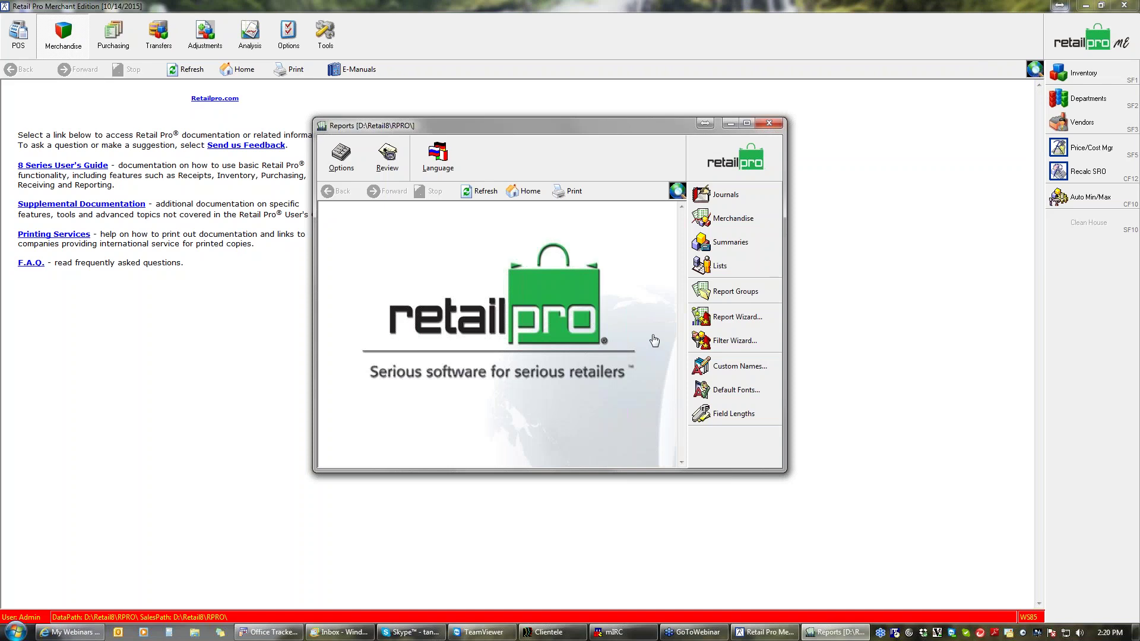
# - Minimize Reports, open the Inventory's filtered view, and look through all the filter elements offered in Filter Design
pyautogui.click(729, 124)
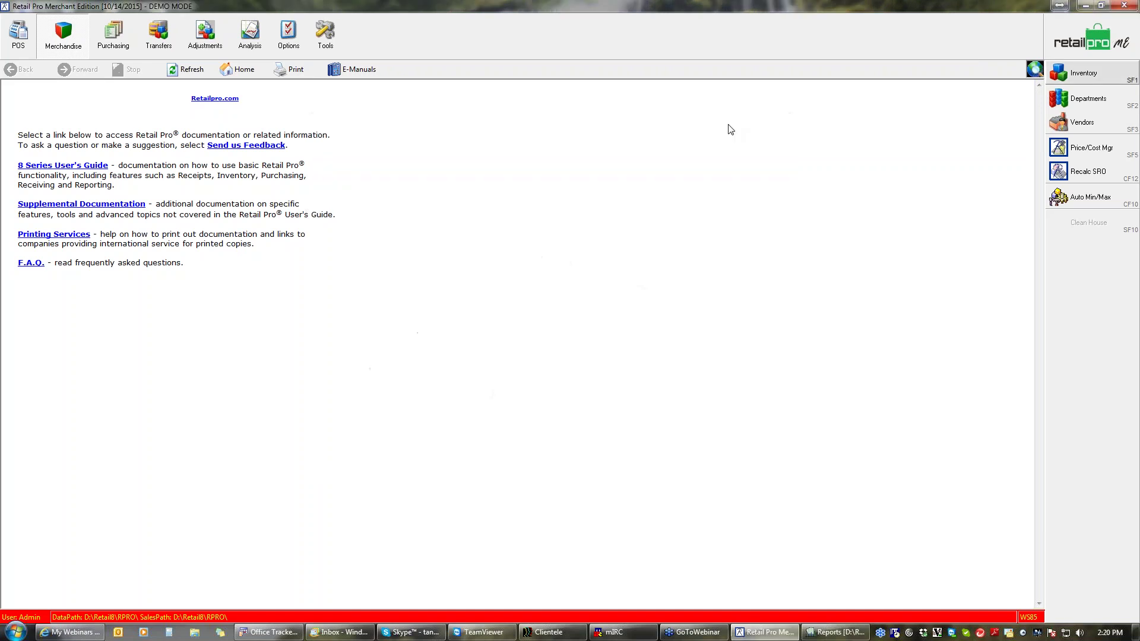
pyautogui.click(1094, 79)
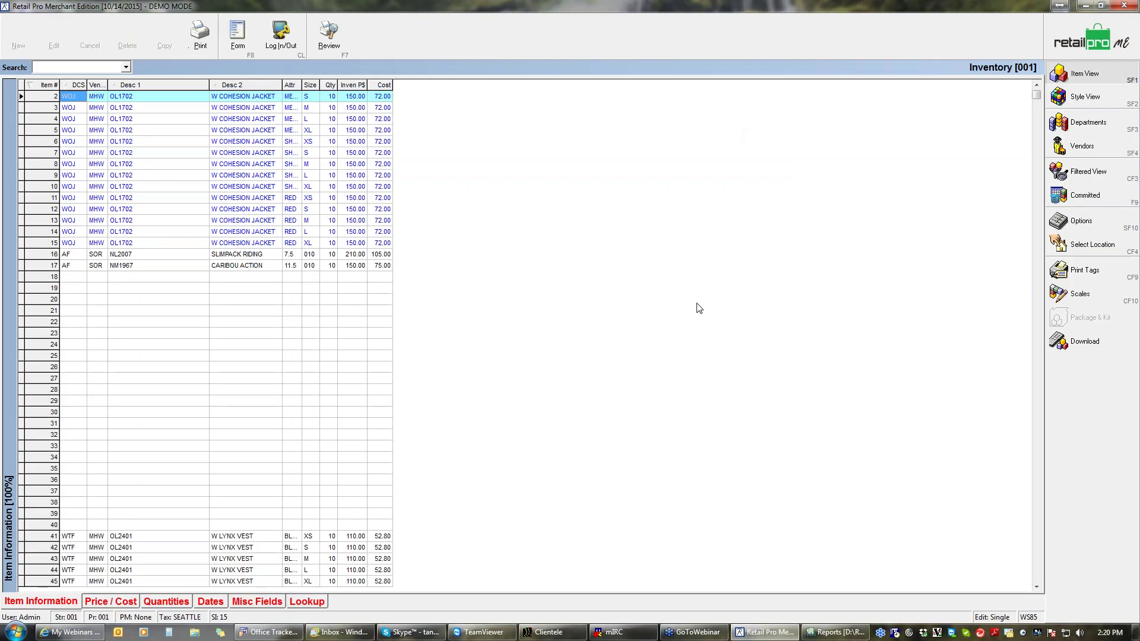
pyautogui.click(1092, 176)
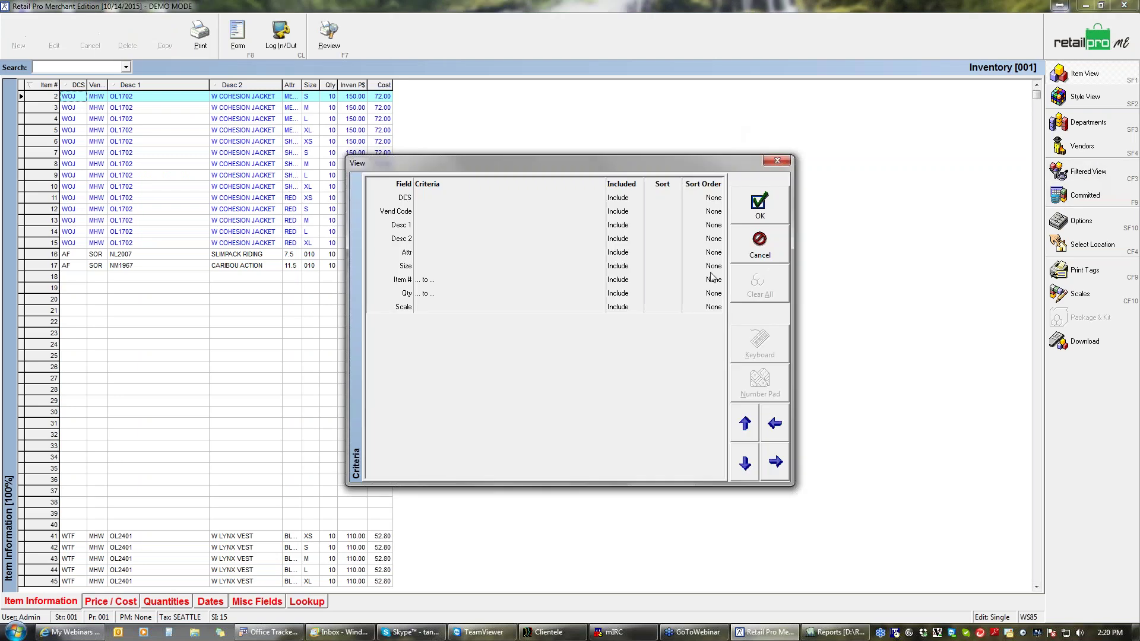
pyautogui.rightClick(484, 339)
pyautogui.click(515, 344)
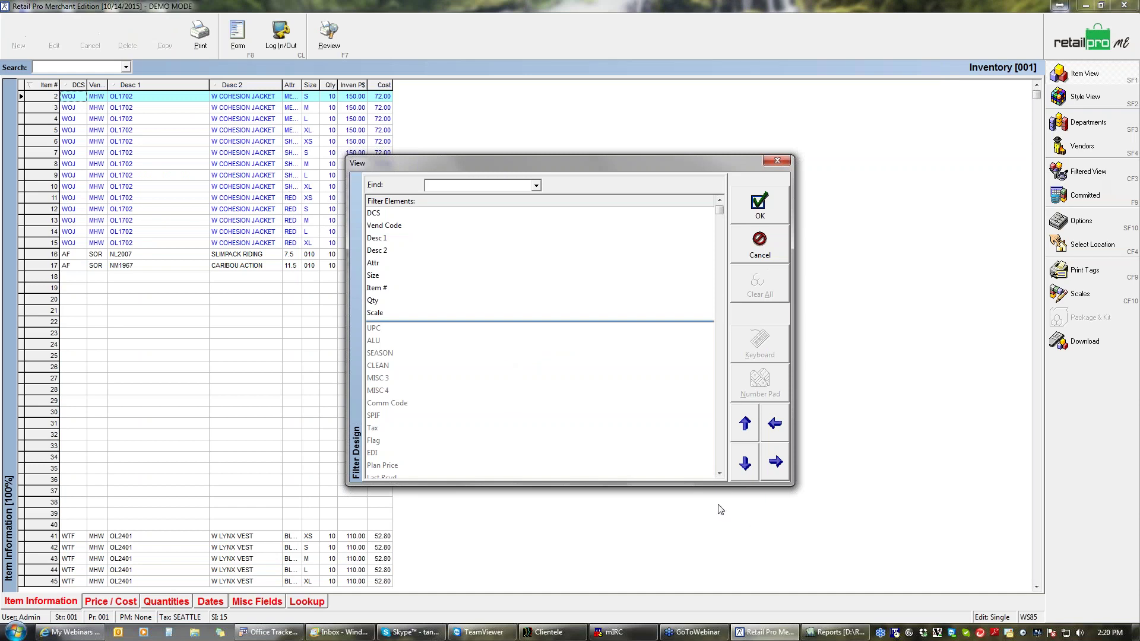
pyautogui.click(721, 463)
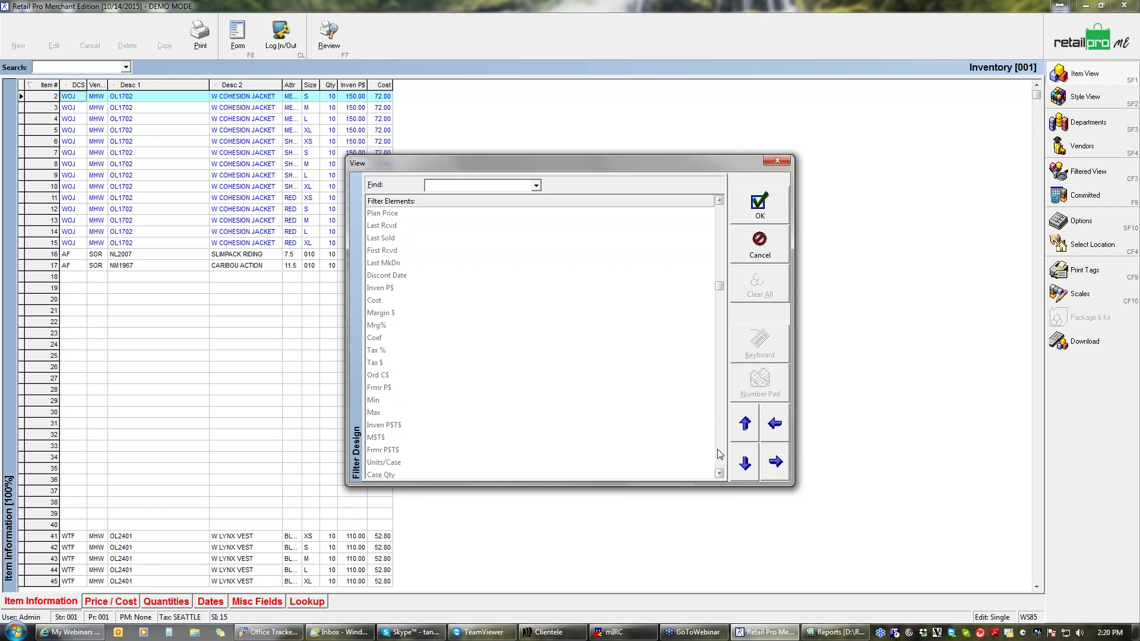
pyautogui.click(717, 449)
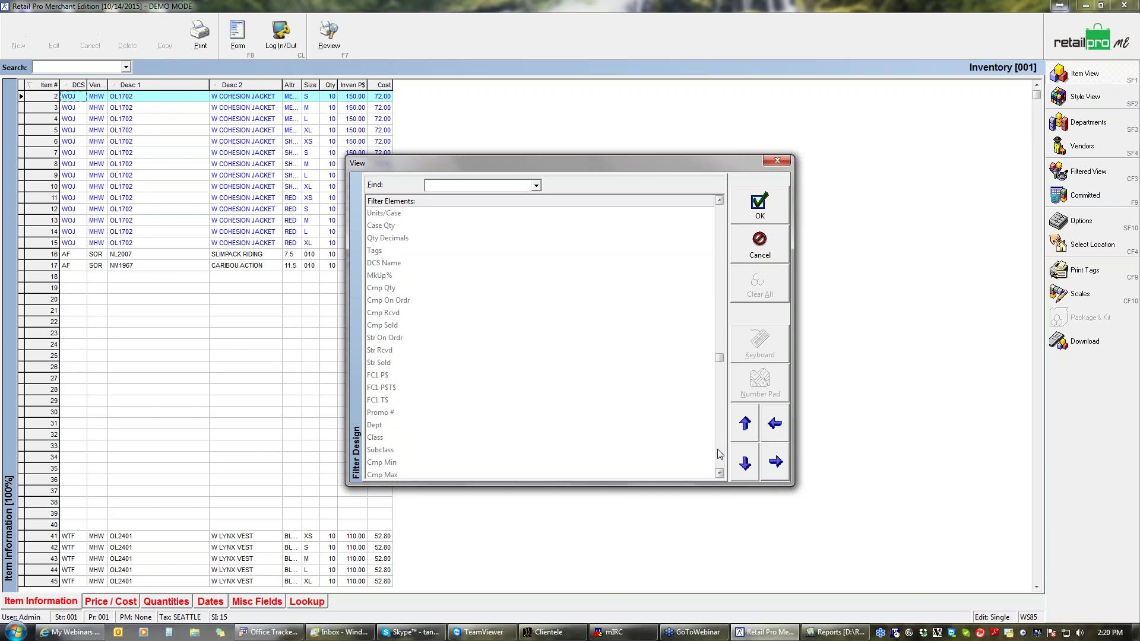
pyautogui.click(717, 454)
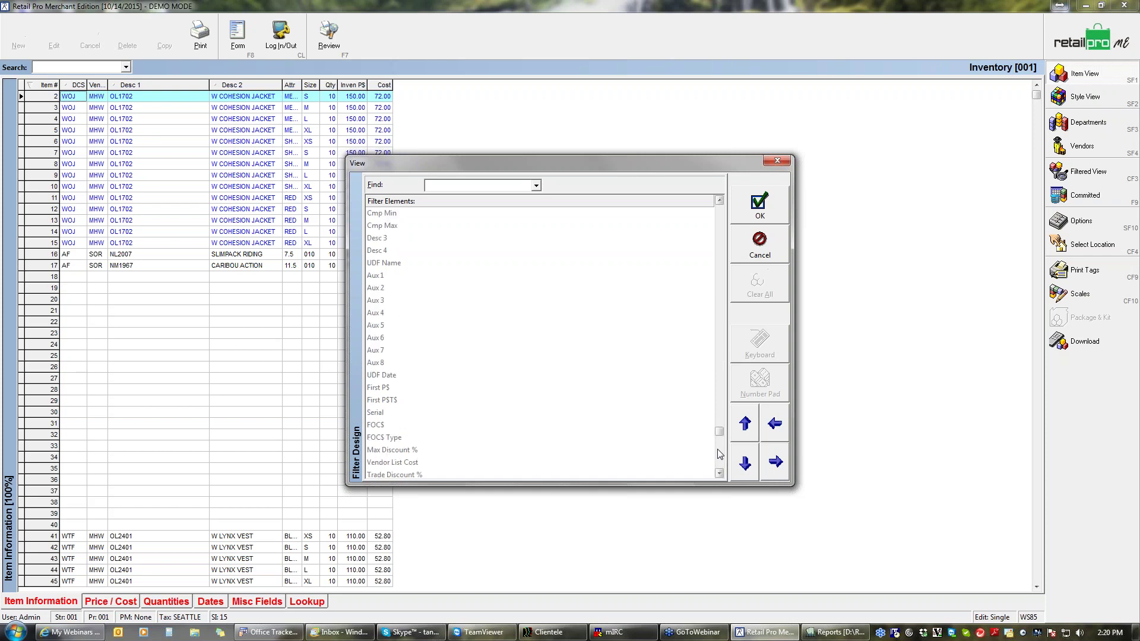
pyautogui.click(719, 454)
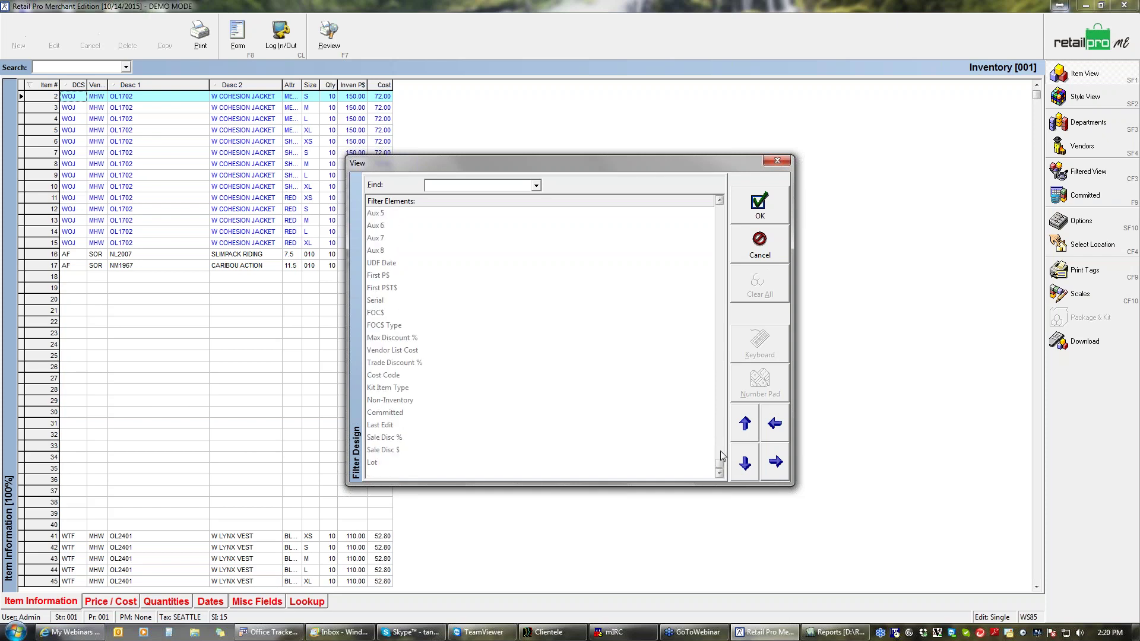
# - Return to the filter criteria and cancel the filtered view, and leave Inventory for the Retail Pro home page
pyautogui.rightClick(523, 319)
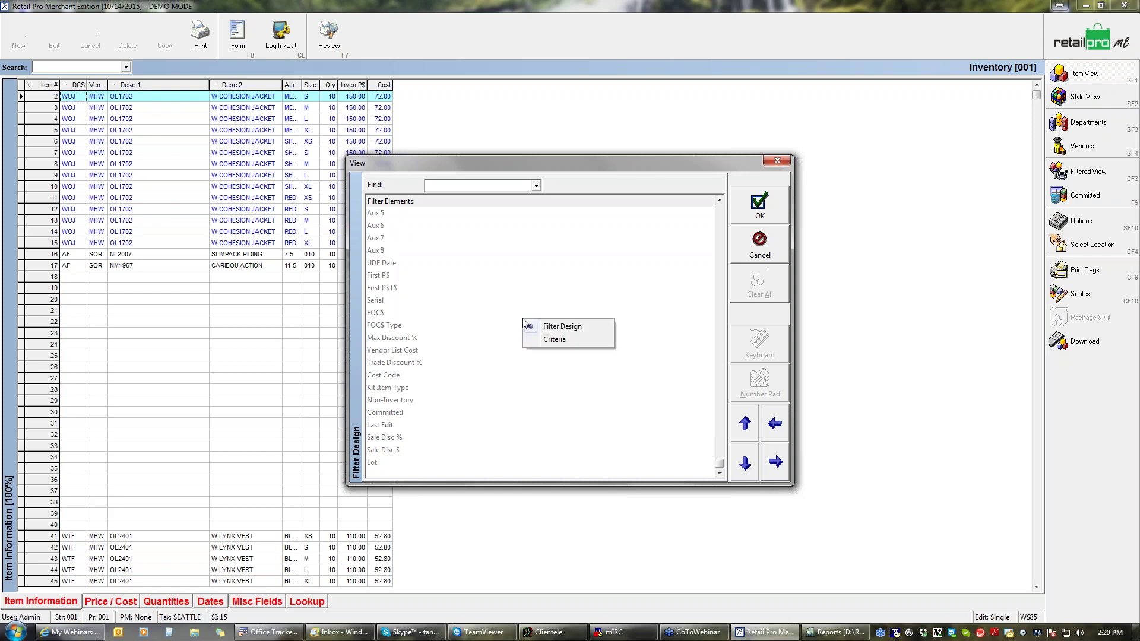
pyautogui.click(563, 341)
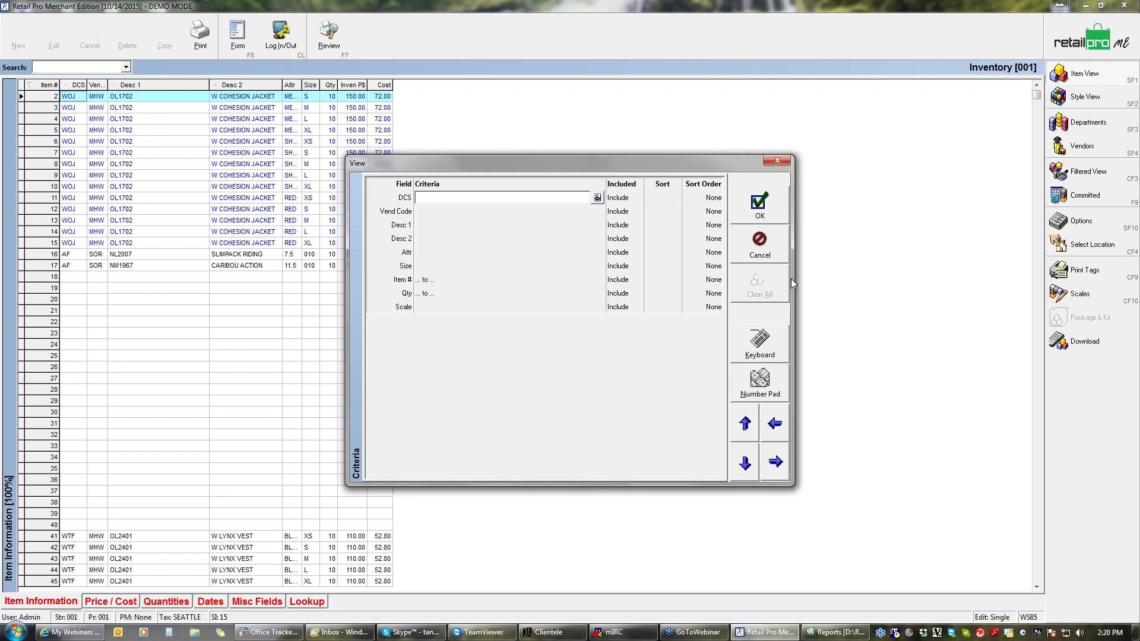
pyautogui.click(758, 244)
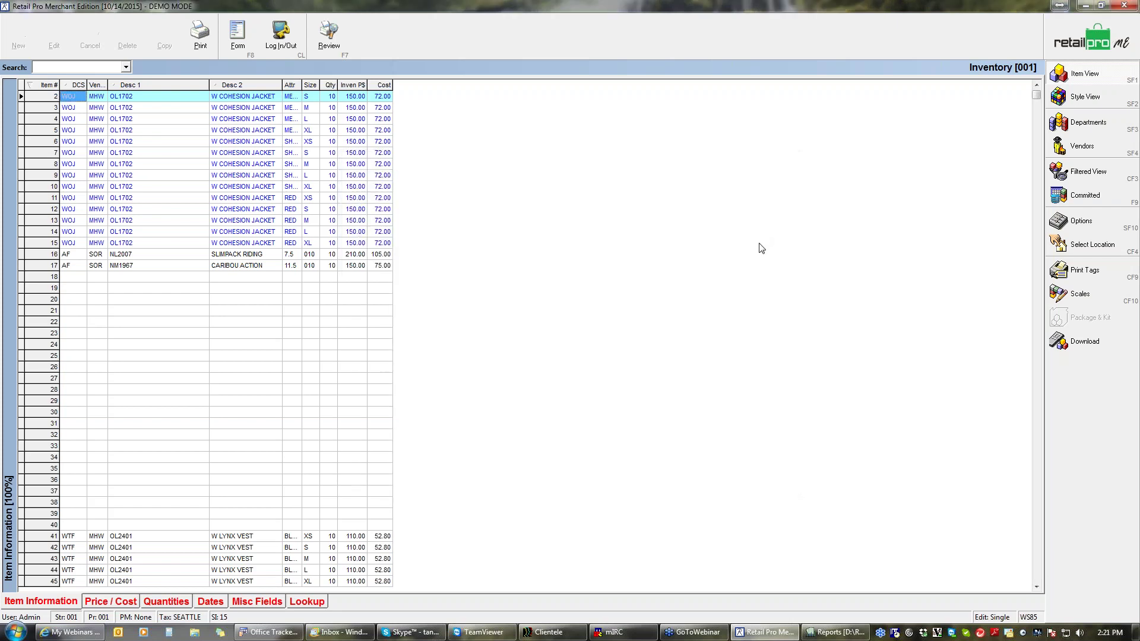
pyautogui.click(1066, 45)
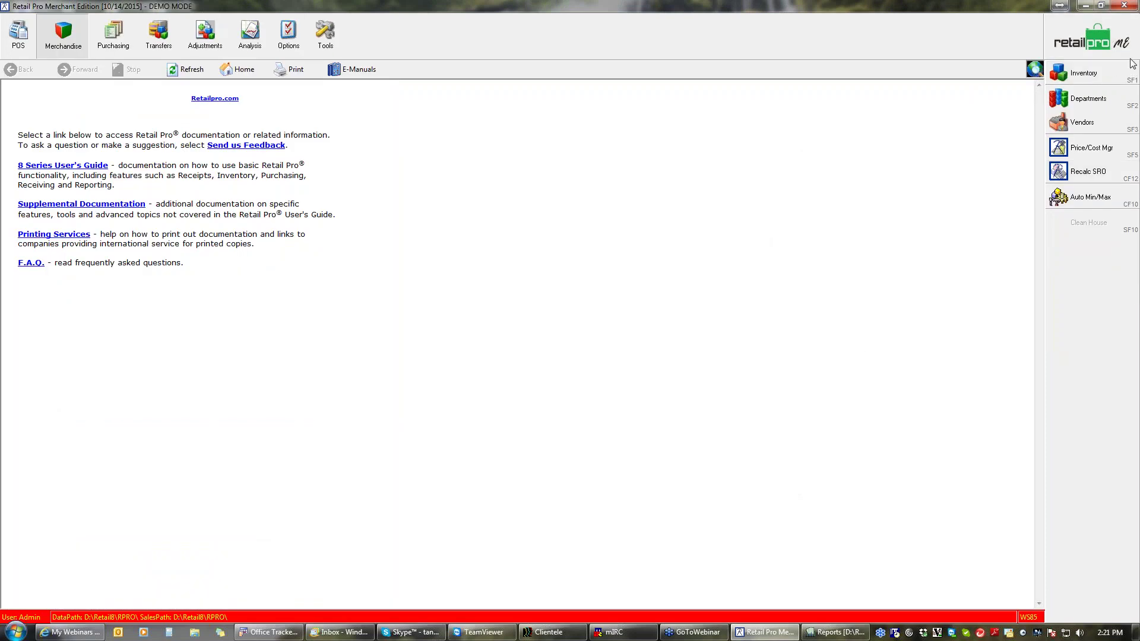
pyautogui.click(237, 69)
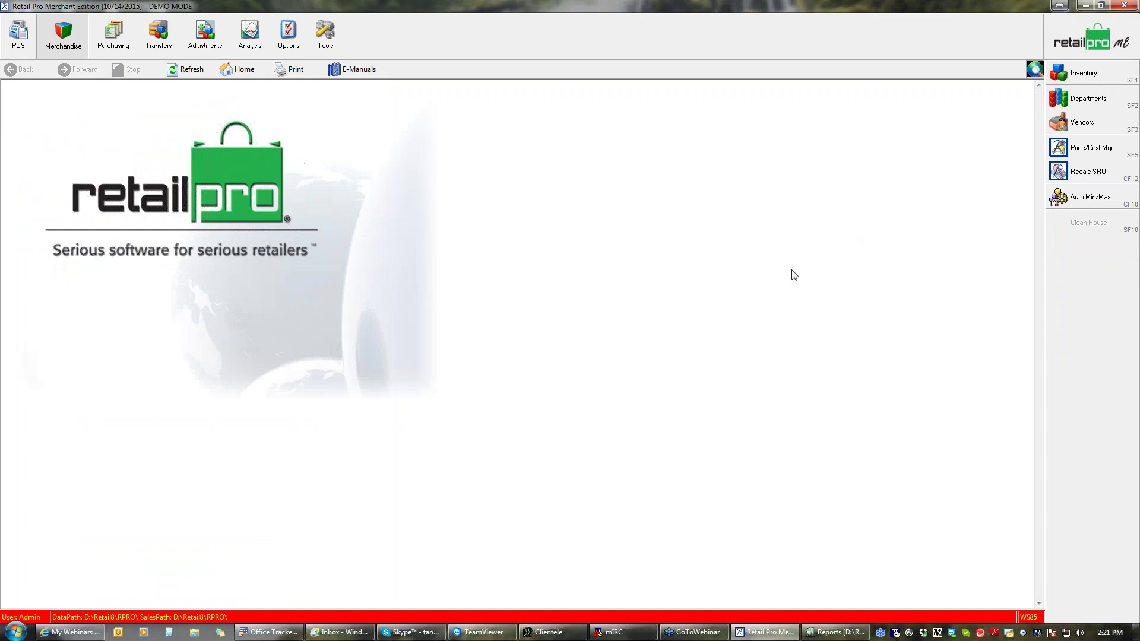